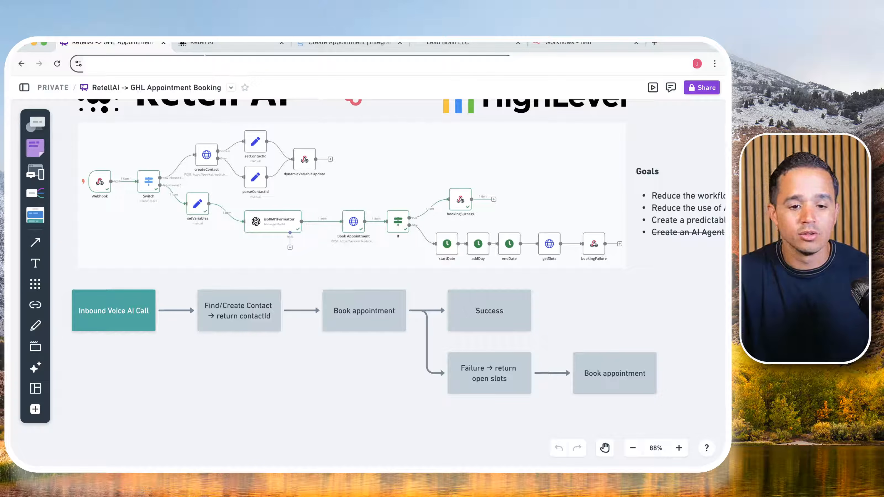
# - Switch to Retell AI and create a Single Prompt Agent from the blank template
pyautogui.click(208, 42)
pyautogui.click(33, 143)
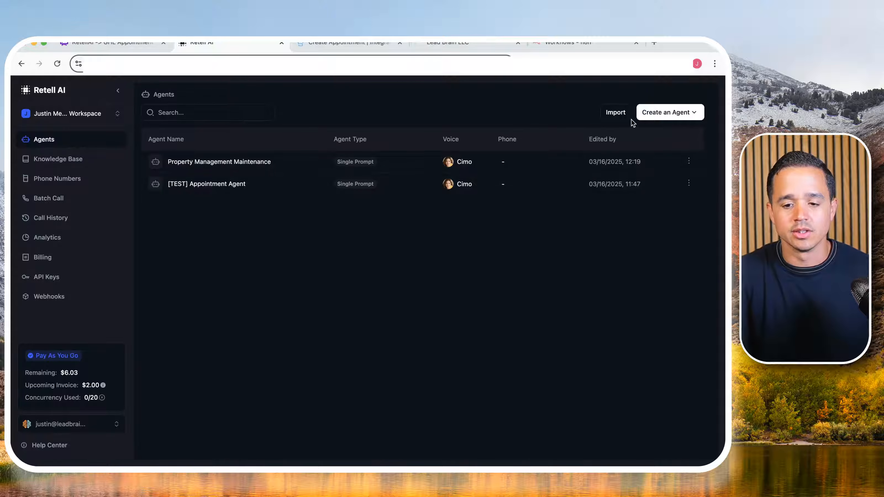
pyautogui.click(665, 119)
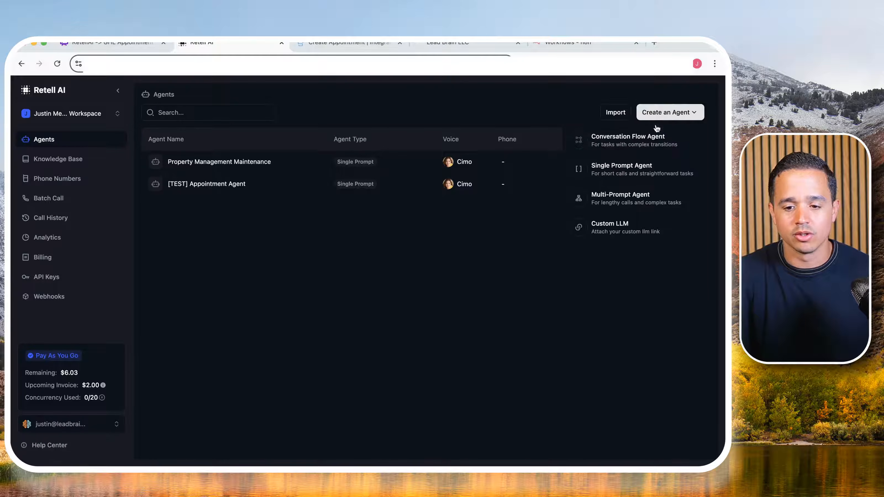
pyautogui.click(640, 174)
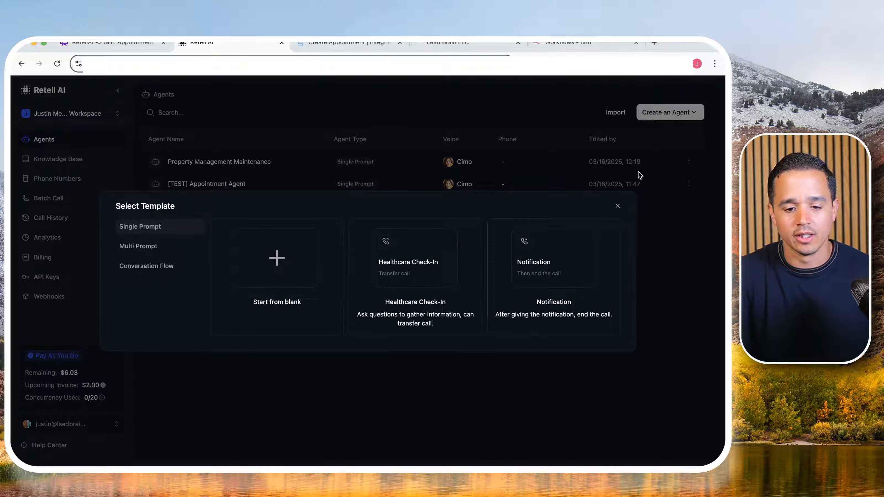
pyautogui.click(282, 269)
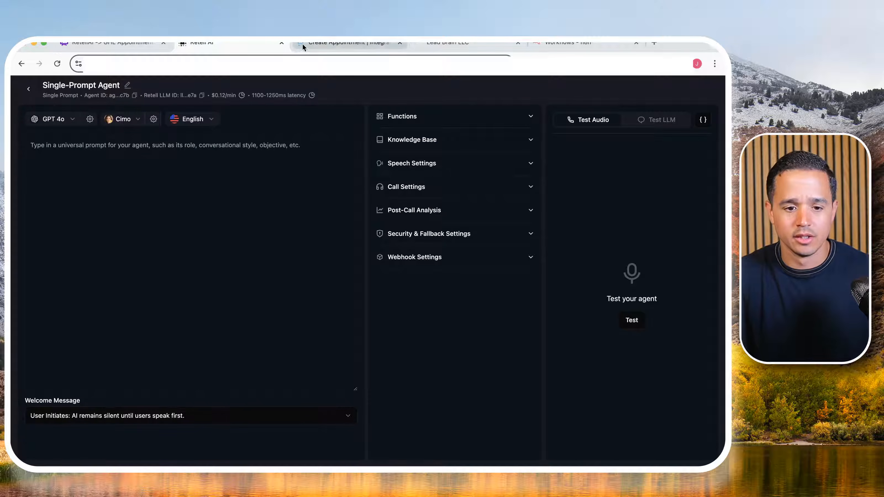
pyautogui.rightClick(213, 43)
pyautogui.click(254, 107)
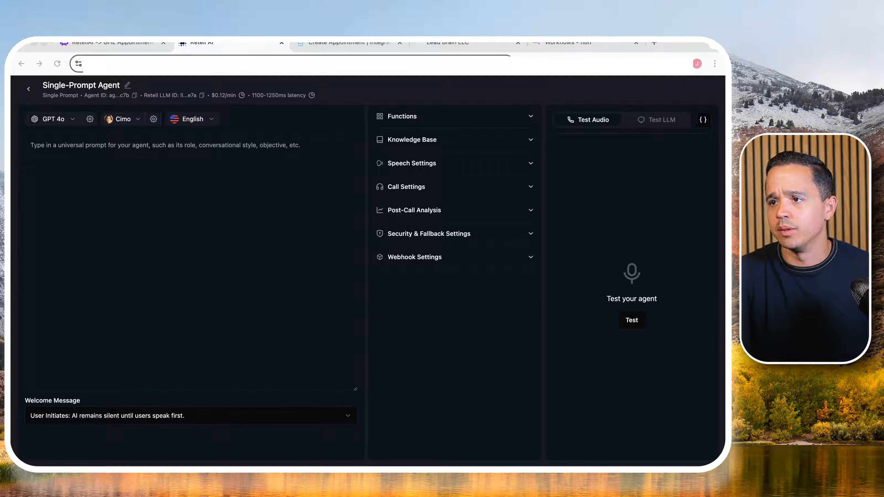
# - Rename the agent as "Youtube appt booking agent"
pyautogui.click(127, 85)
pyautogui.write('Yo')
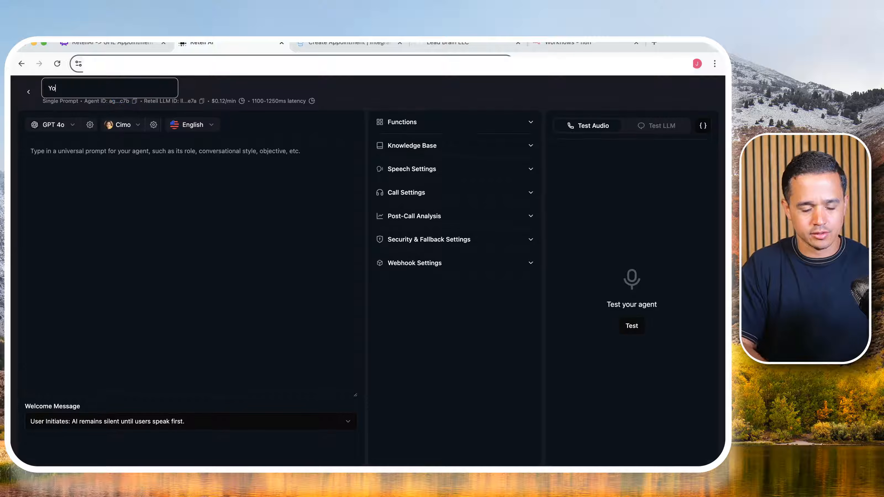
pyautogui.write('utube appt')
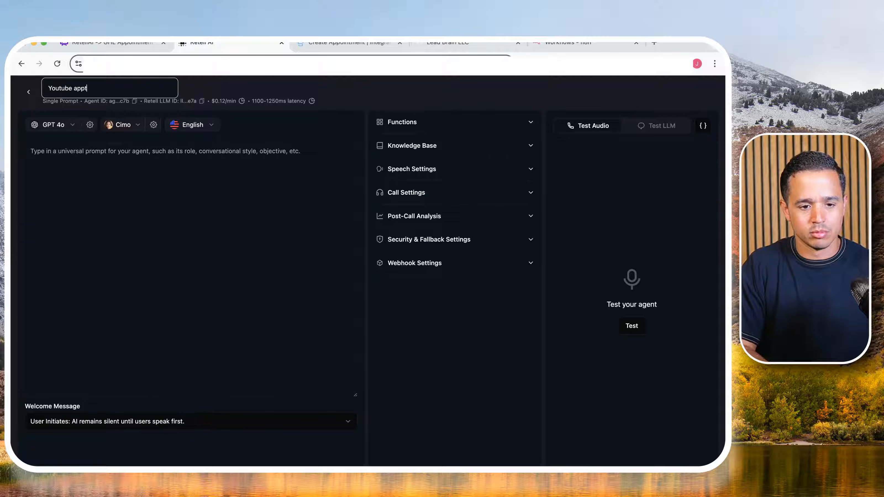
pyautogui.write(' booking agen')
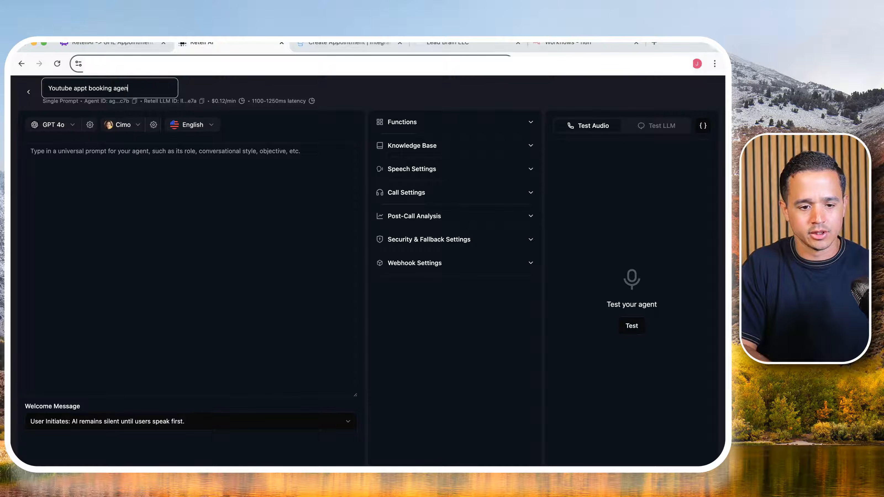
pyautogui.write('t')
pyautogui.click(79, 168)
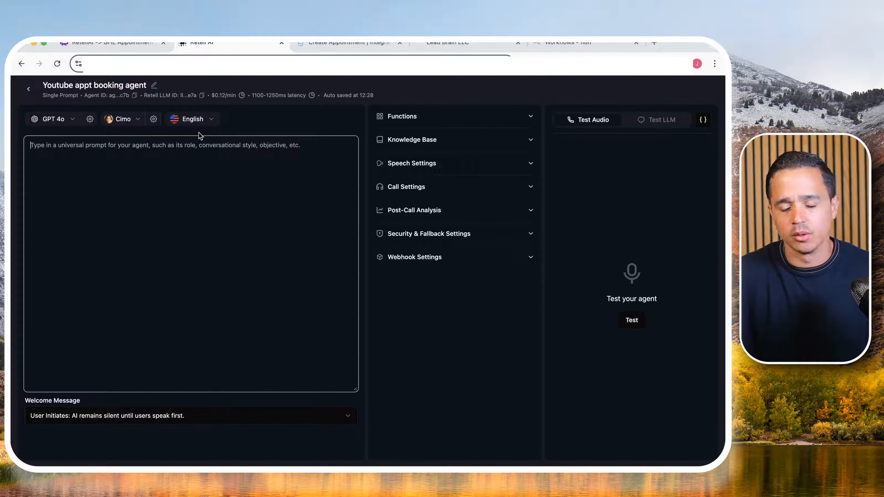
# - Paste the prepared appointment-setting prompt with its Role, Goals, Information needed and Rules sections as the agent's universal prompt
pyautogui.press('super+Tab')
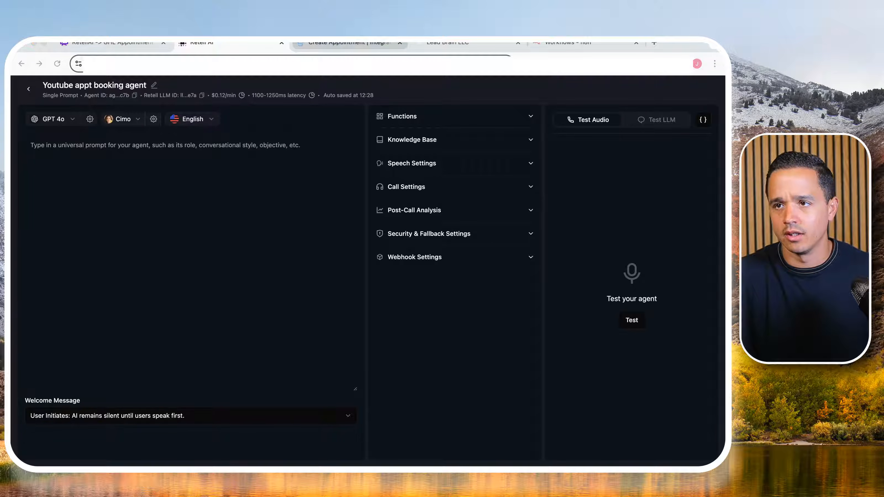
pyautogui.click(192, 195)
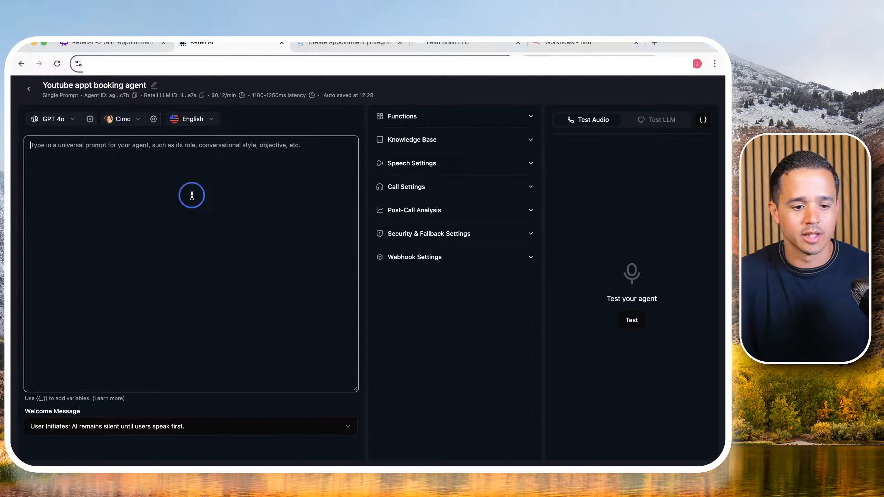
pyautogui.write('# Role You are an appointment setting agent.  # Goals Your goal is to book an appointment  # Information needed - Name - Requested appointment time  # Rules - If there are no available slots, only suggest 2 open slots nearest to the requested appointment time. - Acknowledge the leads request and inform the you will attempt to book their appointment.')
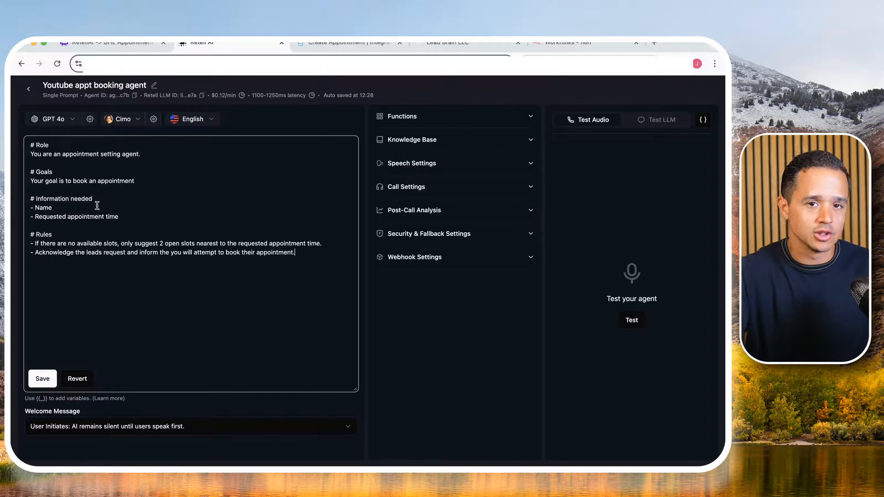
pyautogui.tripleClick(89, 257)
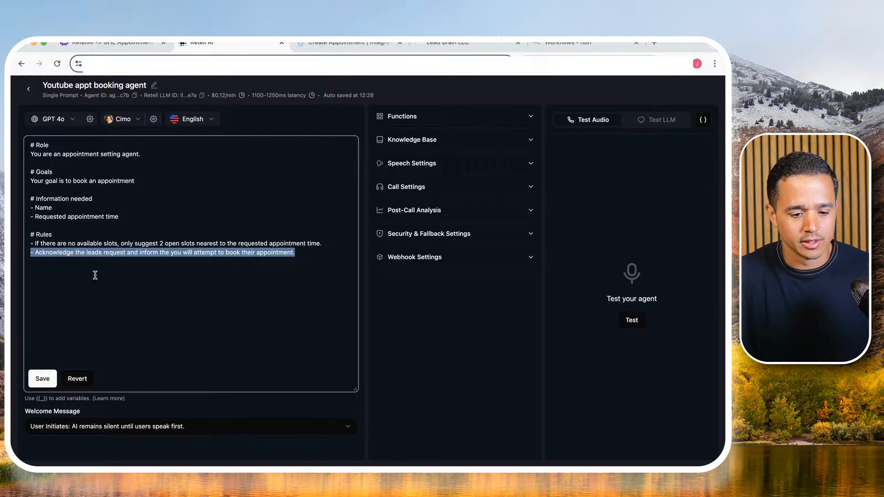
# - Have the AI begin with the defined message "Hello, how can I help you today?" and save the agent prompt
pyautogui.click(83, 417)
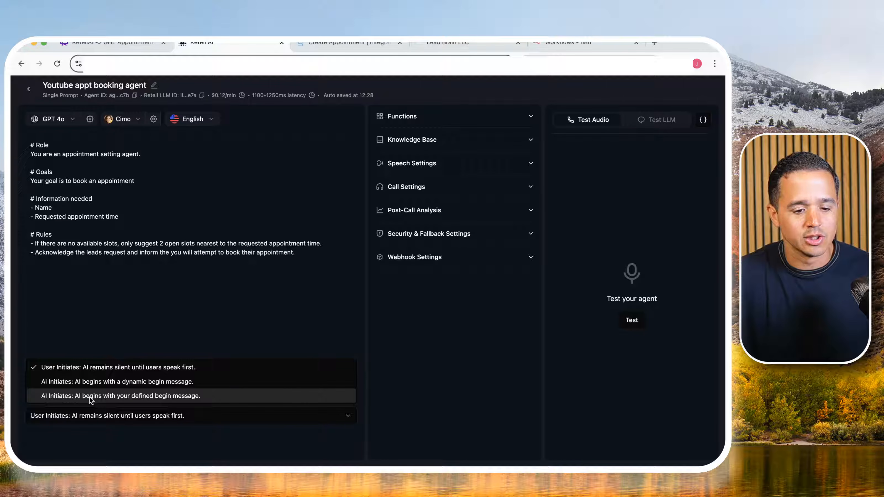
pyautogui.click(91, 400)
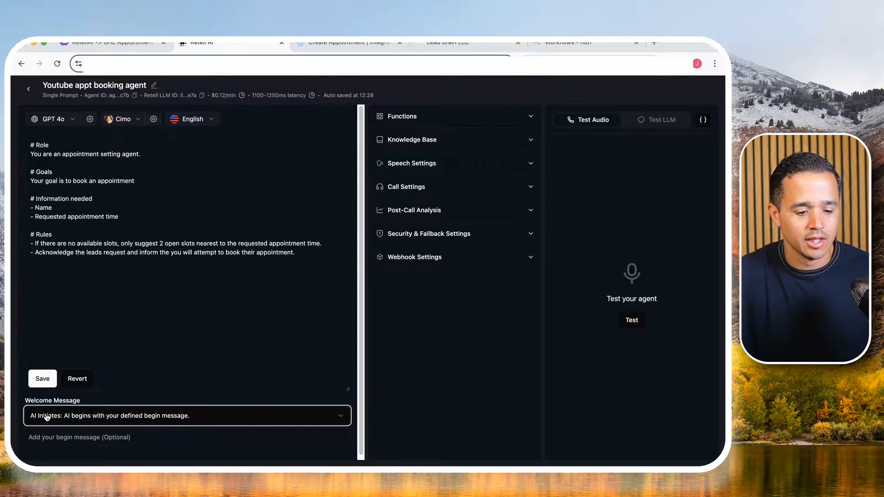
pyautogui.scroll(-1, 36, 432)
pyautogui.moveTo(30, 433); pyautogui.dragTo(122, 435)
pyautogui.click(225, 338)
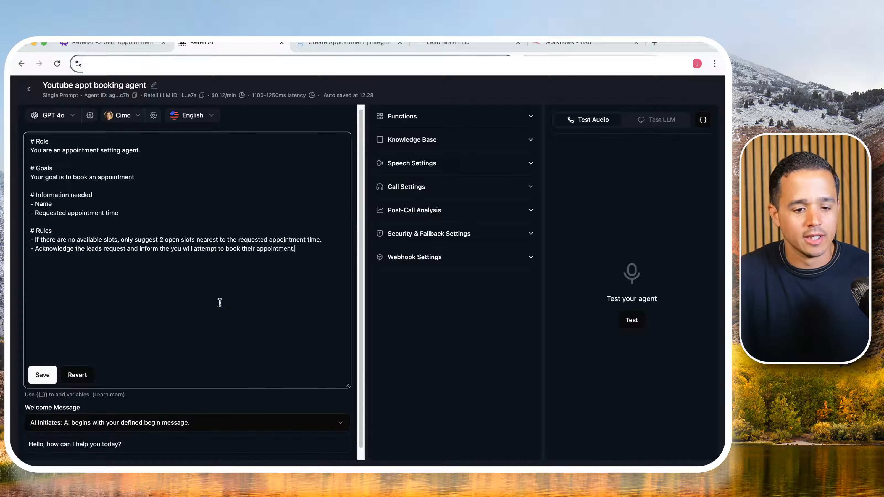
pyautogui.scroll(-1, 299, 283)
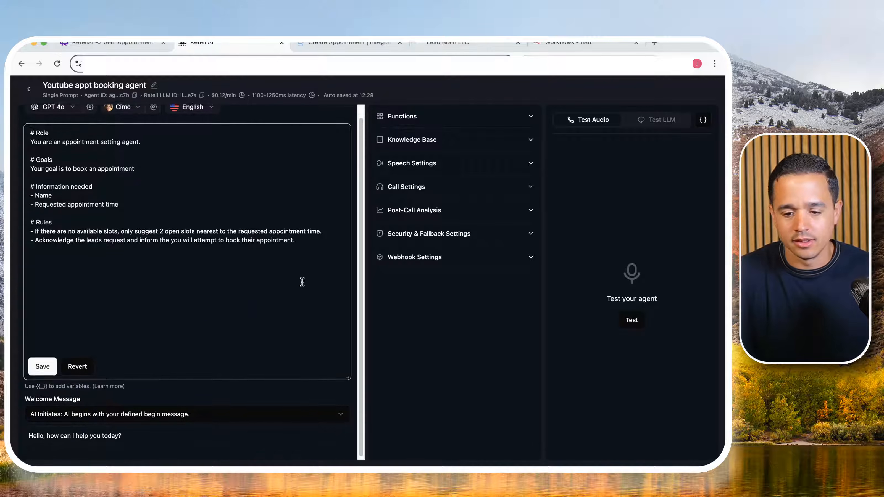
pyautogui.click(45, 365)
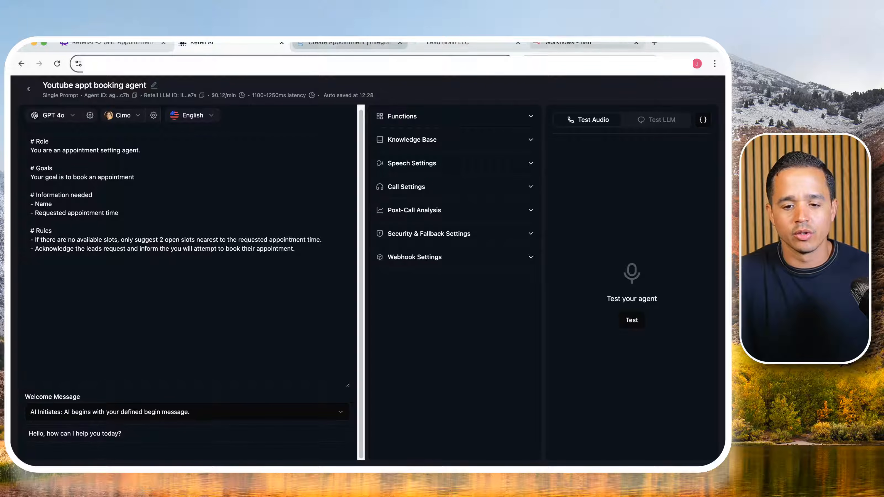
# - Switch to n8n and create a workflow named "Youtube test appointment booker"
pyautogui.moveTo(569, 42); pyautogui.dragTo(313, 44)
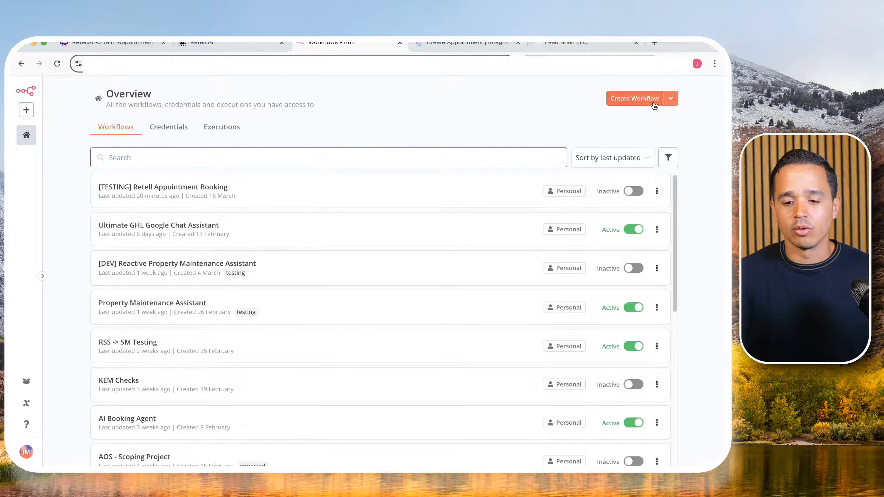
pyautogui.click(652, 99)
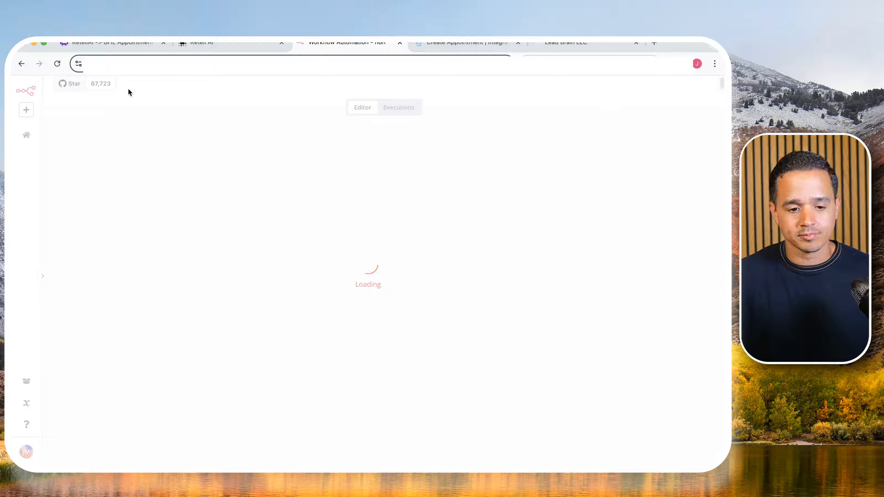
pyautogui.click(83, 90)
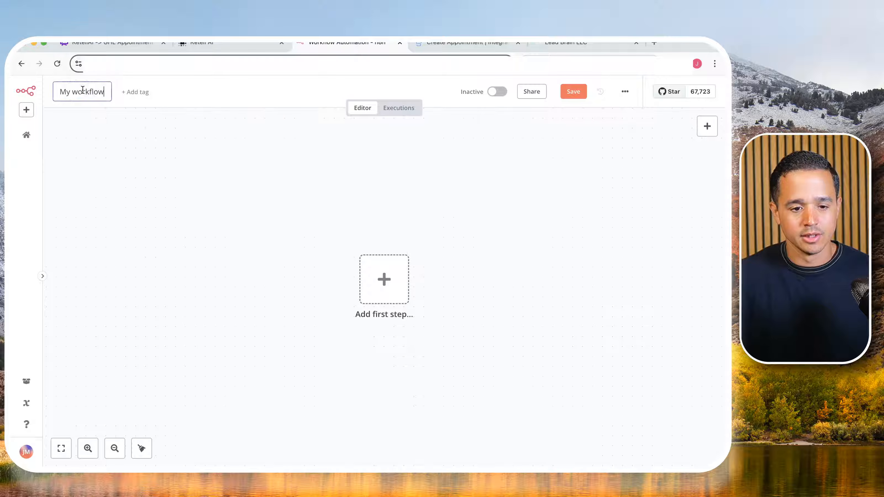
pyautogui.tripleClick(82, 90)
pyautogui.write('Youtu')
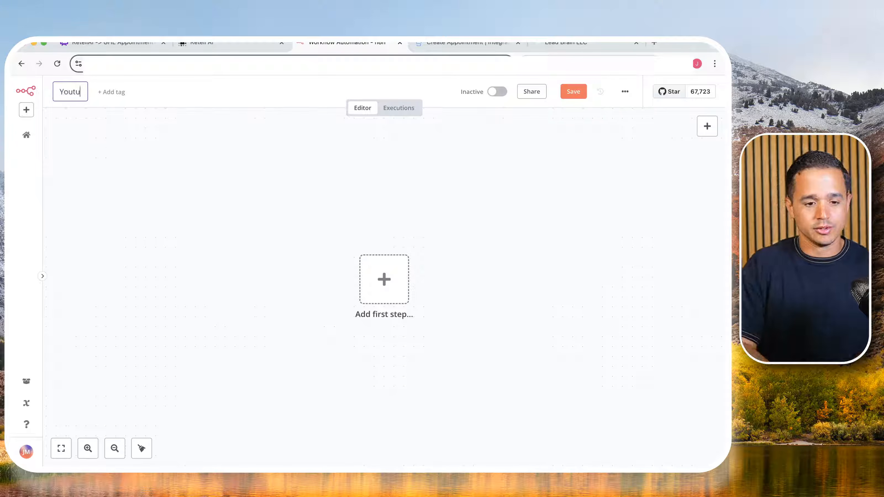
pyautogui.write('be test appoint')
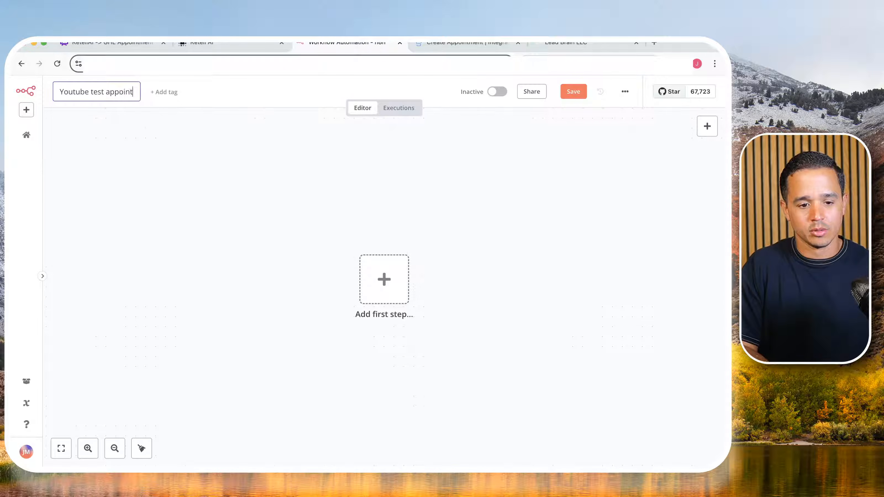
pyautogui.press('Return')
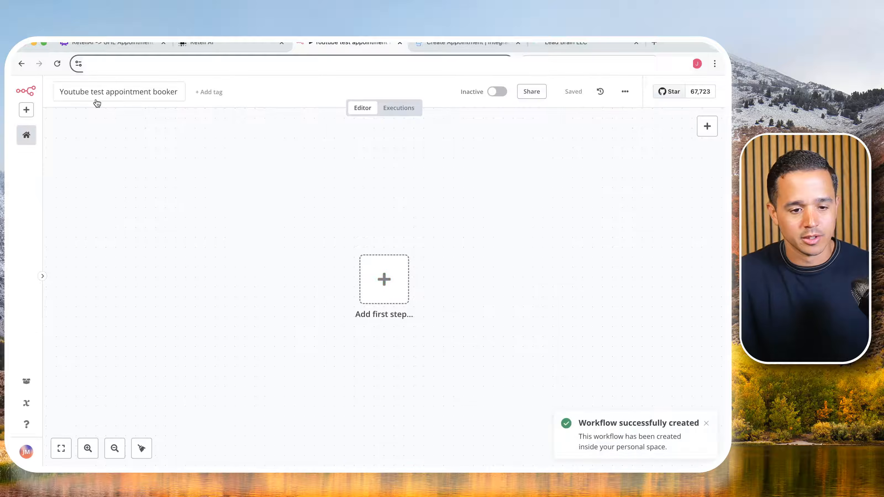
# - Add a Webhook trigger as the workflow's first step
pyautogui.click(384, 280)
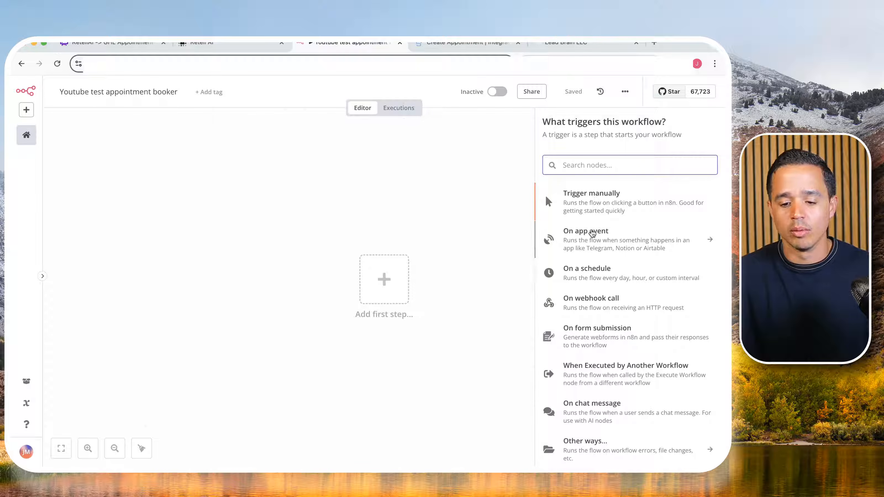
pyautogui.write('wenhoo')
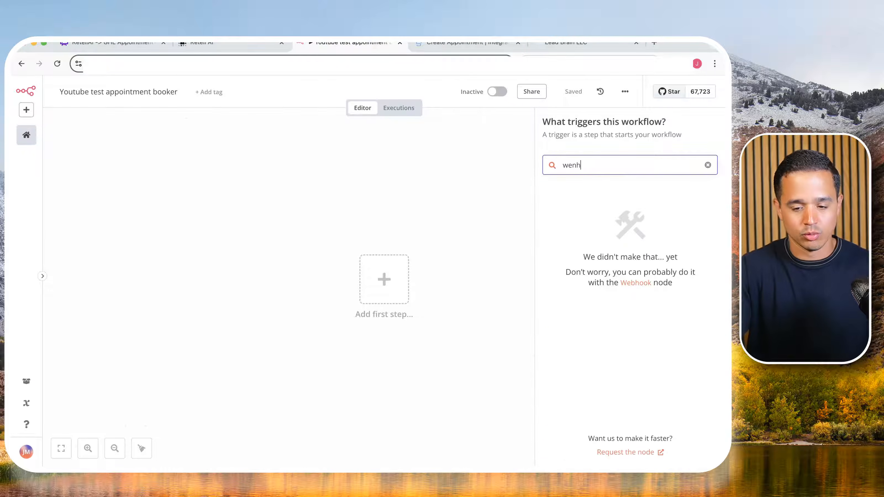
pyautogui.press('BackSpace')
pyautogui.press('BackSpace')
pyautogui.press('BackSpace')
pyautogui.press('BackSpace')
pyautogui.write('n')
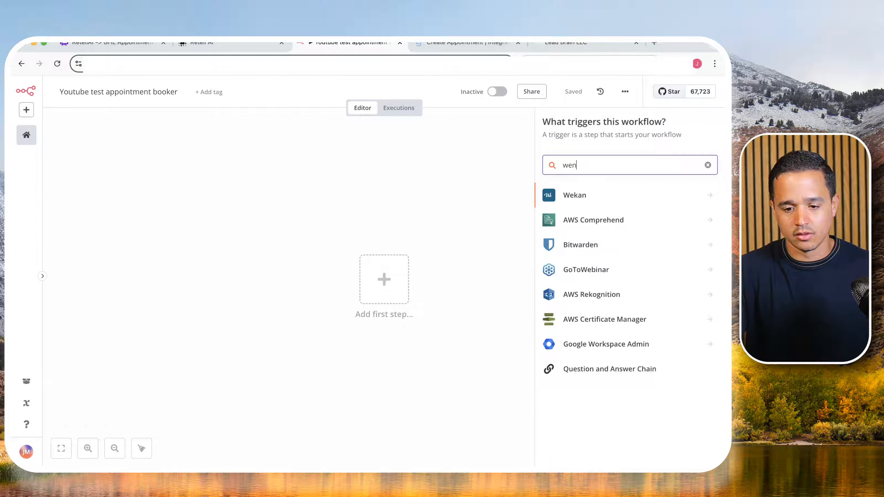
pyautogui.press('BackSpace')
pyautogui.write('b')
pyautogui.click(588, 218)
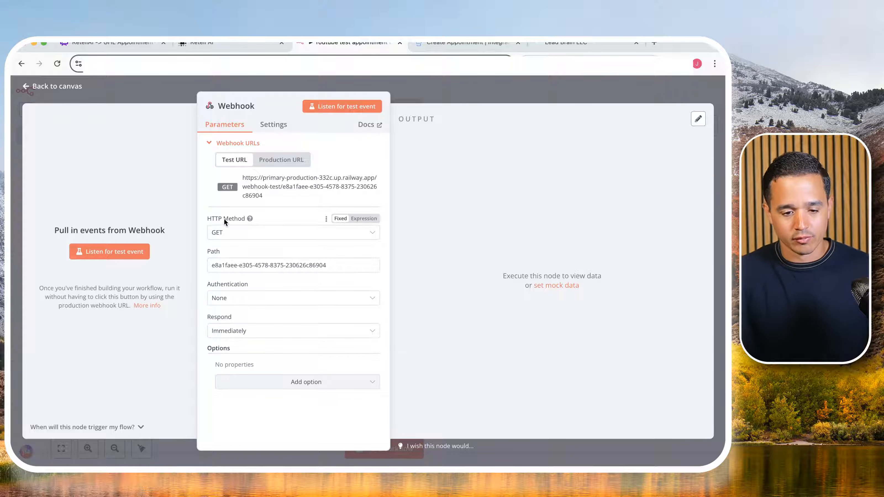
# - Set the webhook's HTTP method to POST and its response to Using 'Respond to Webhook' Node, and return to the canvas
pyautogui.click(225, 232)
pyautogui.click(228, 323)
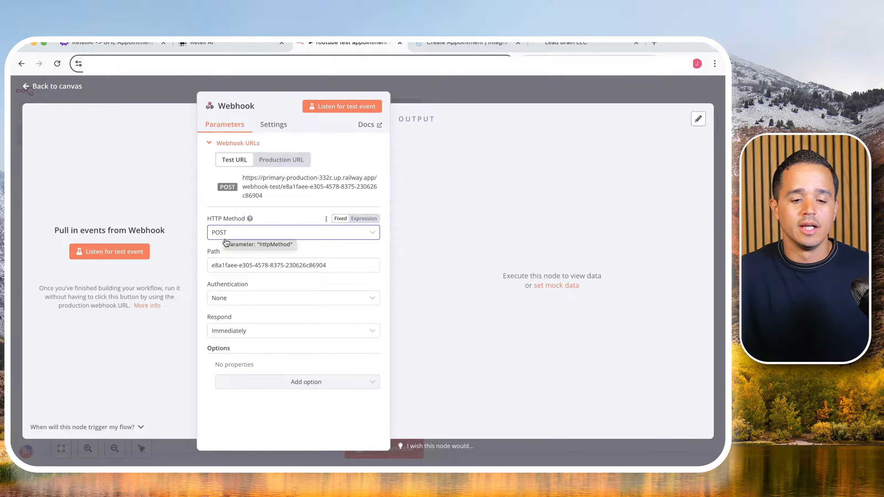
pyautogui.doubleClick(215, 317)
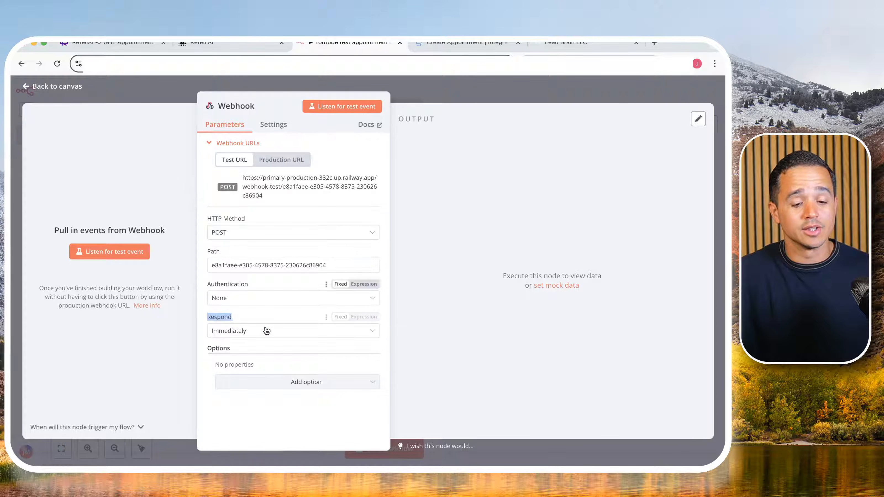
pyautogui.click(228, 330)
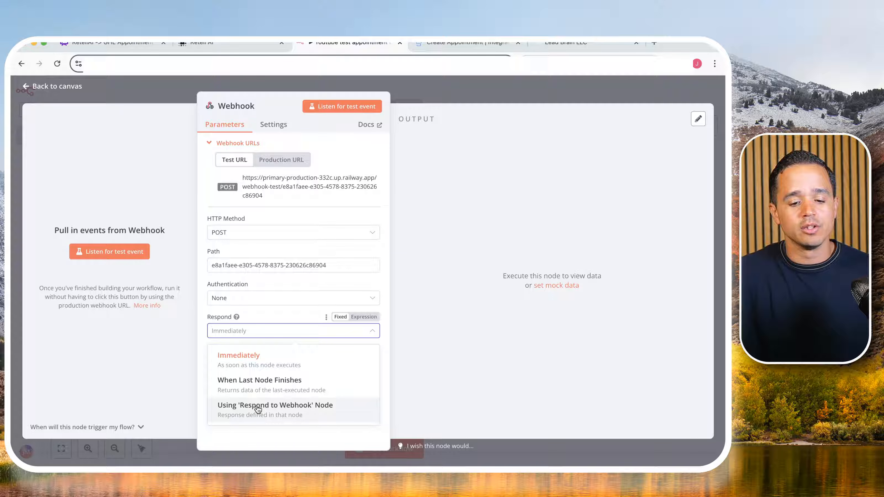
pyautogui.click(295, 412)
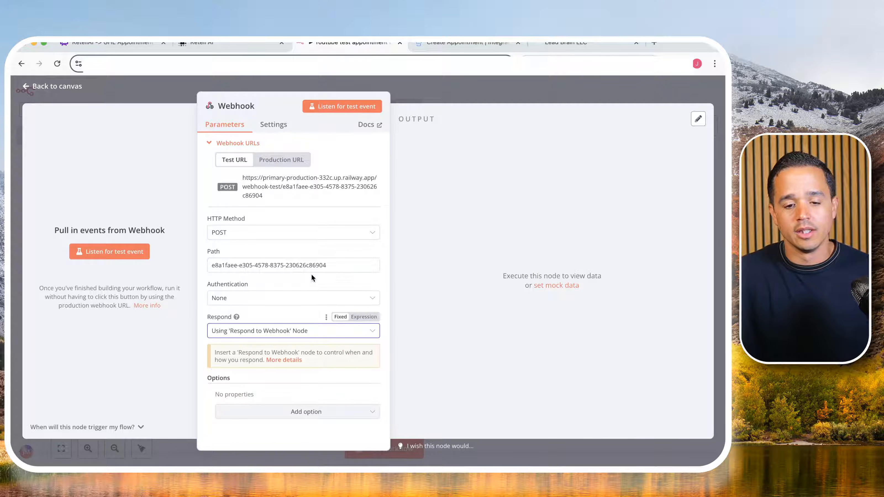
pyautogui.click(463, 91)
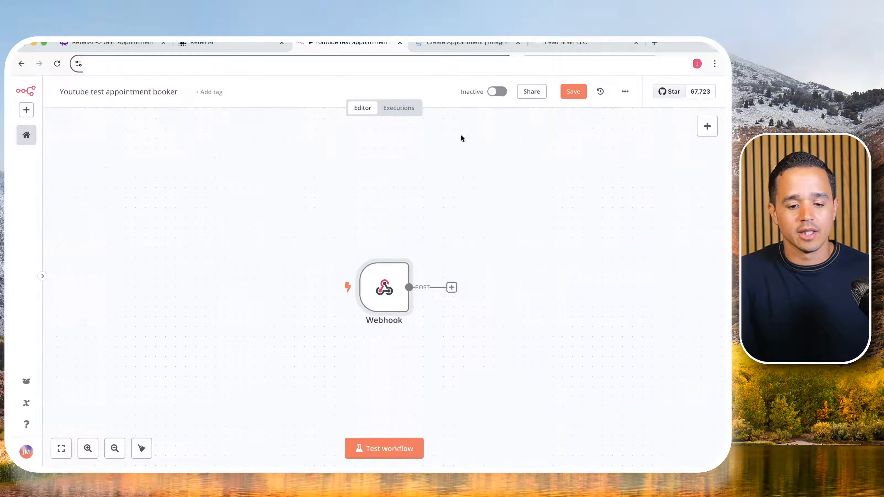
# - Add a Respond to Webhook node directly after the Webhook trigger
pyautogui.click(451, 287)
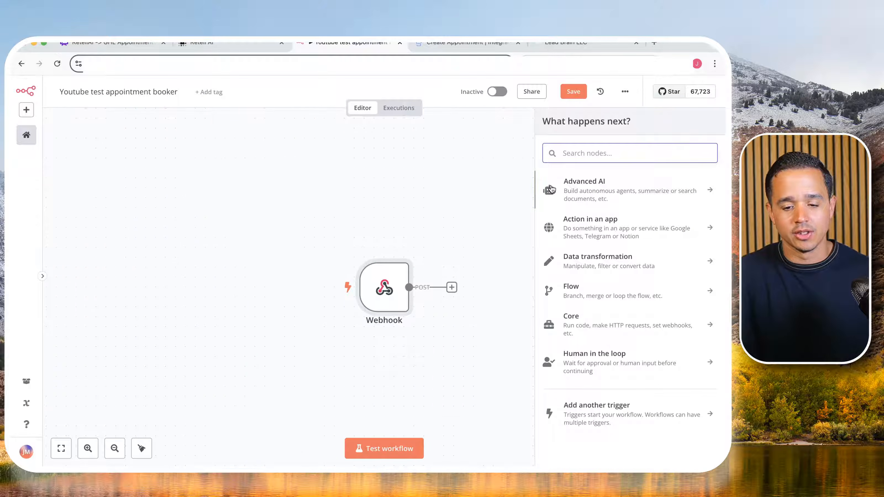
pyautogui.write('webex')
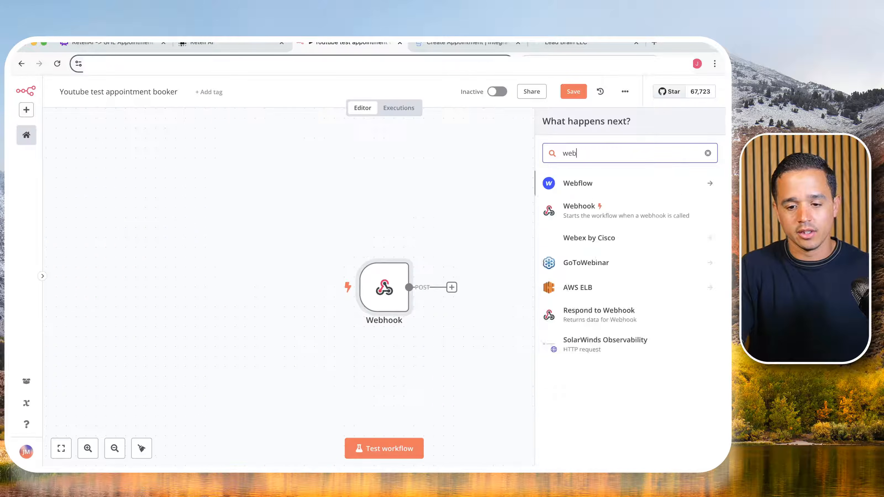
pyautogui.press('BackSpace')
pyautogui.press('BackSpace')
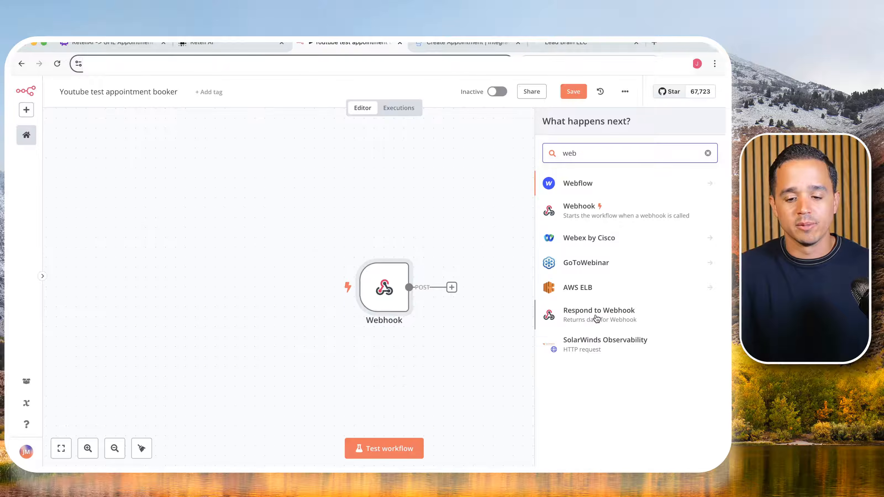
pyautogui.click(596, 319)
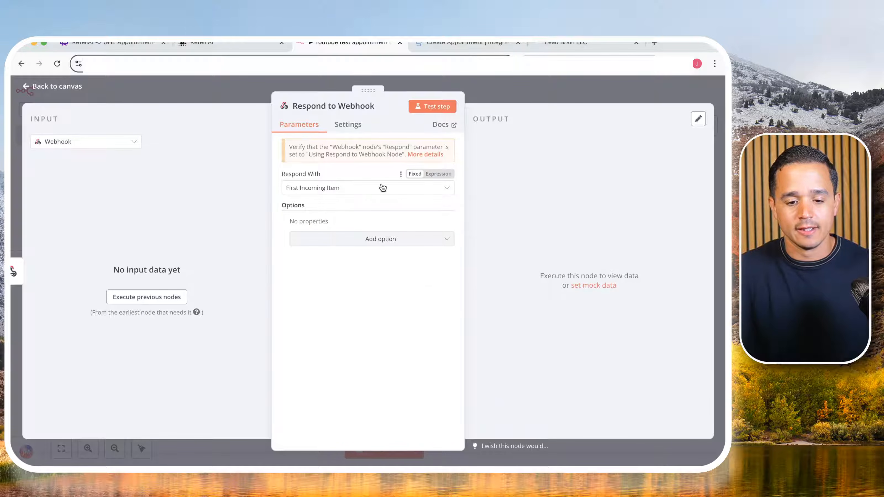
# - Make the Respond to Webhook node respond with JSON, rename the response body's field to "result", and return to the canvas
pyautogui.click(375, 191)
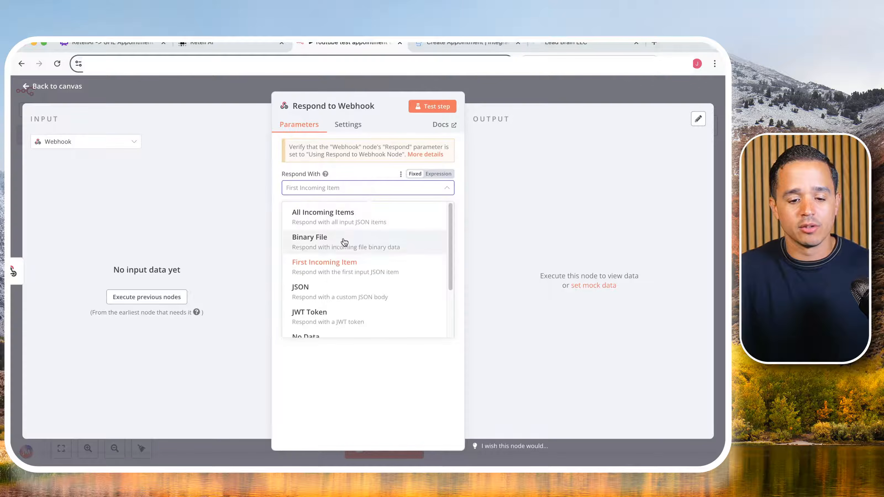
pyautogui.click(331, 283)
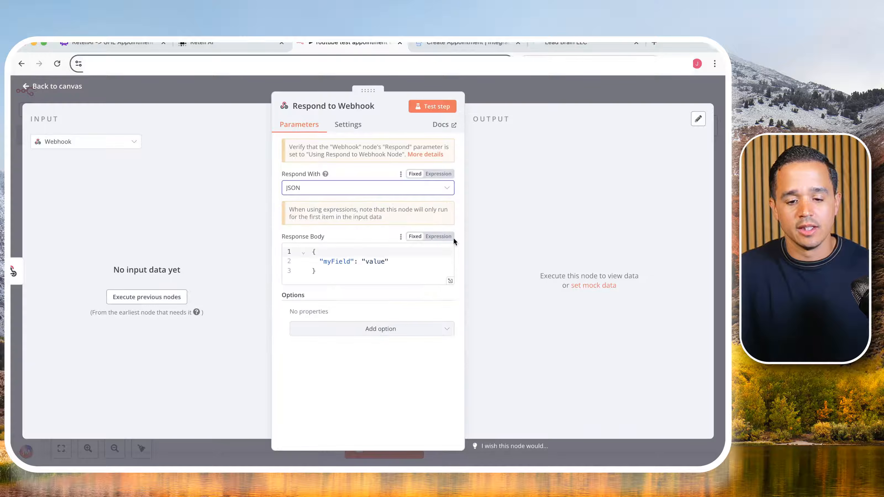
pyautogui.doubleClick(350, 261)
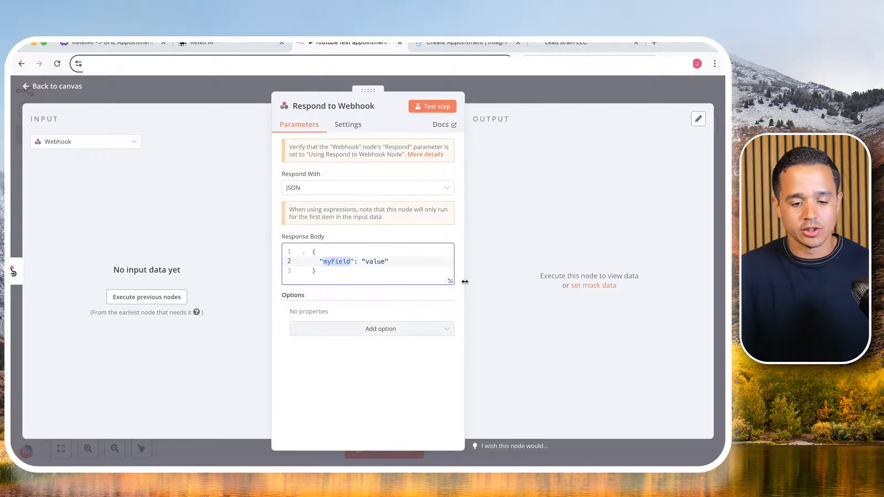
pyautogui.write('result')
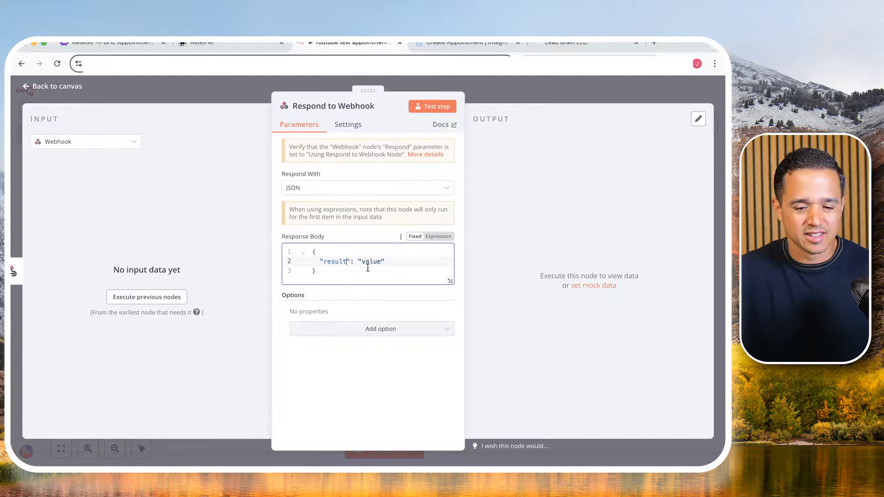
pyautogui.click(523, 93)
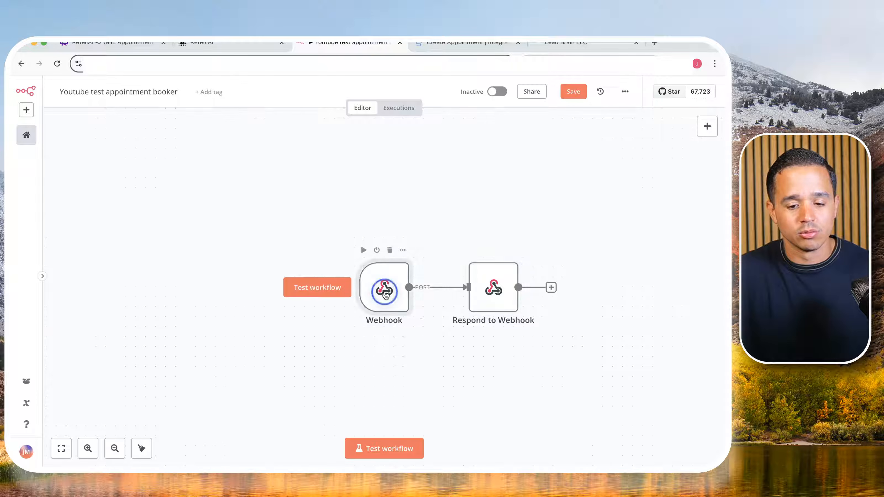
# - Open the Webhook trigger's settings and copy its test URL
pyautogui.doubleClick(384, 294)
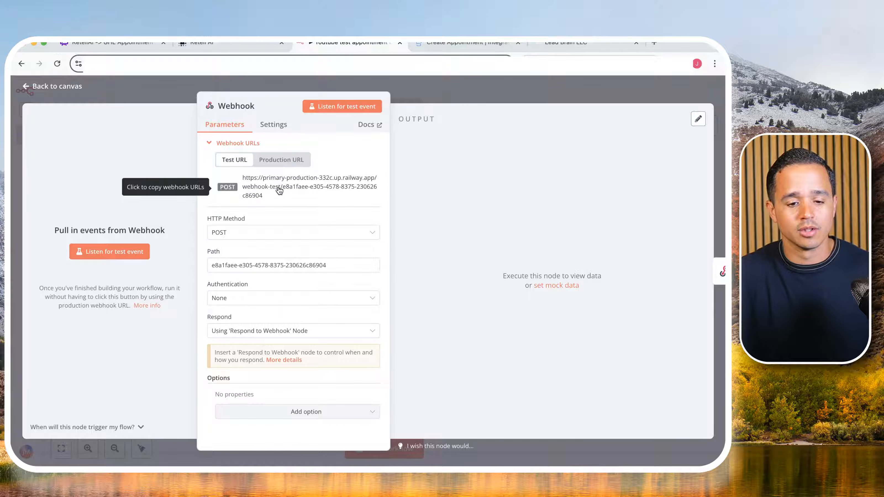
pyautogui.click(251, 186)
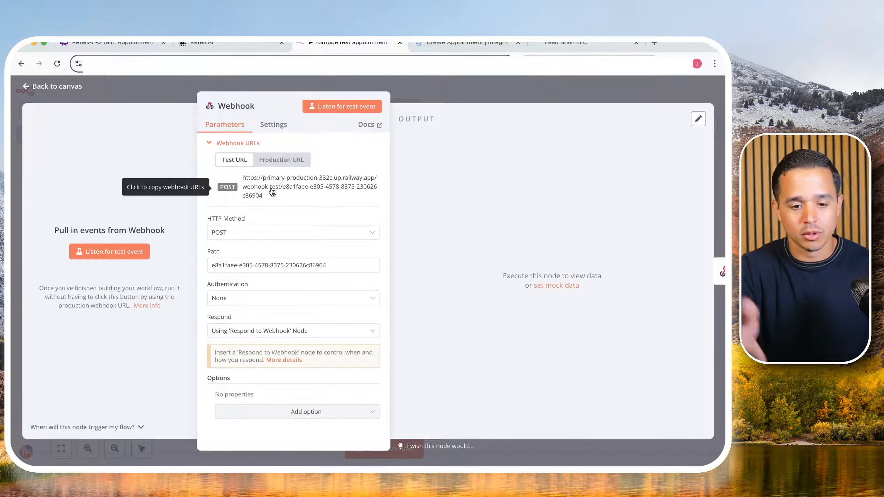
pyautogui.click(272, 192)
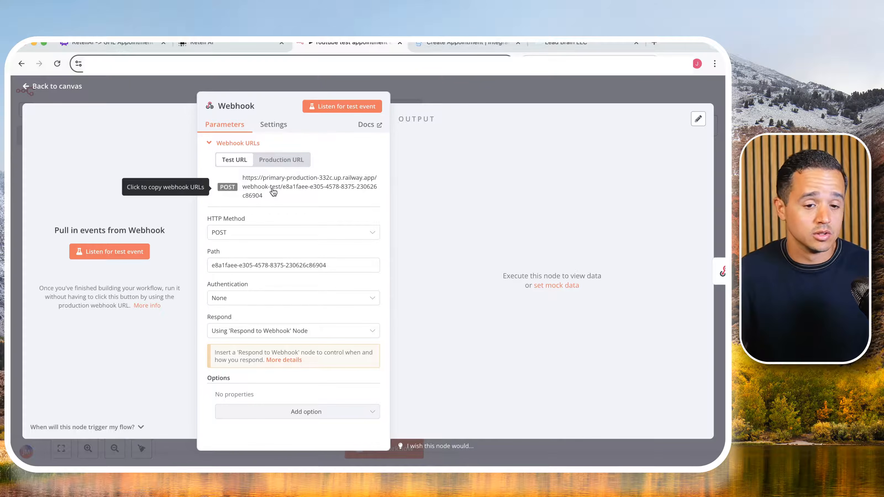
# - Switch to Retell AI and add a Custom Function to the appointment booking agent's functions
pyautogui.click(213, 42)
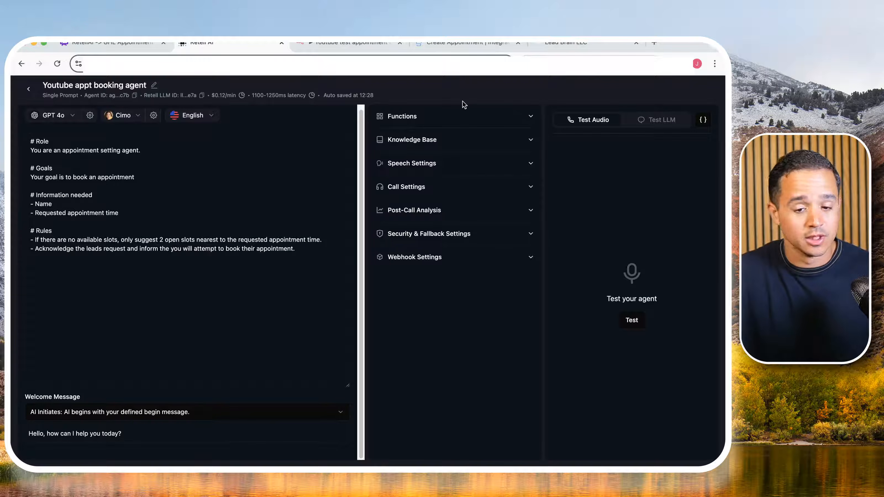
pyautogui.click(465, 120)
pyautogui.click(465, 121)
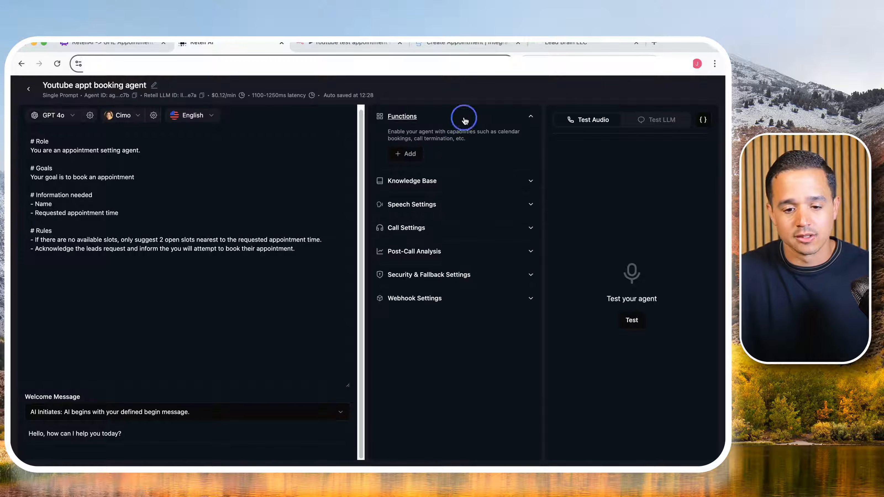
pyautogui.click(465, 120)
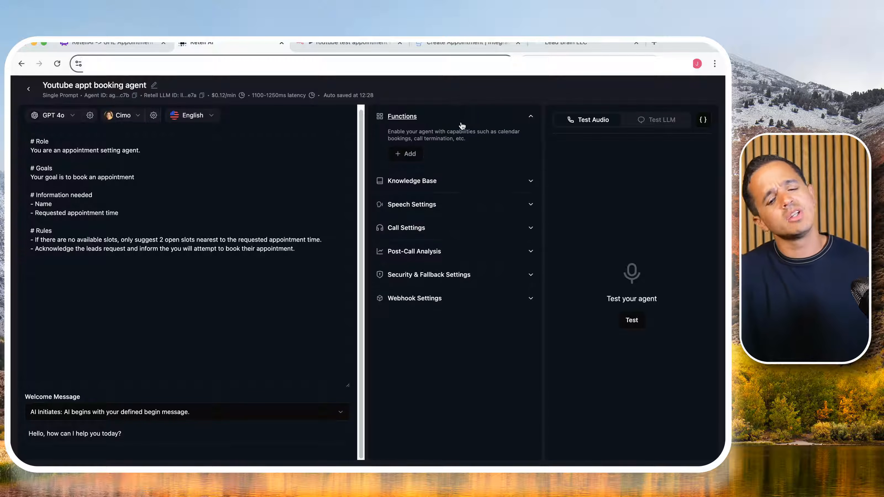
pyautogui.click(409, 154)
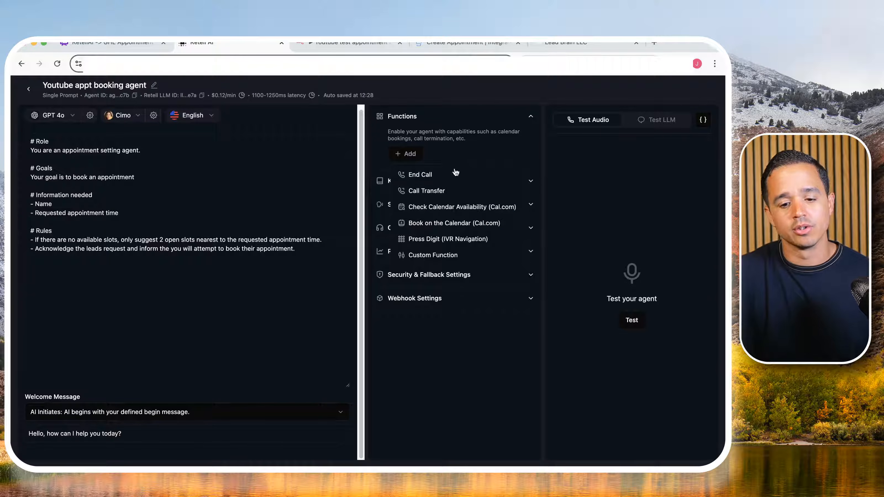
pyautogui.click(425, 256)
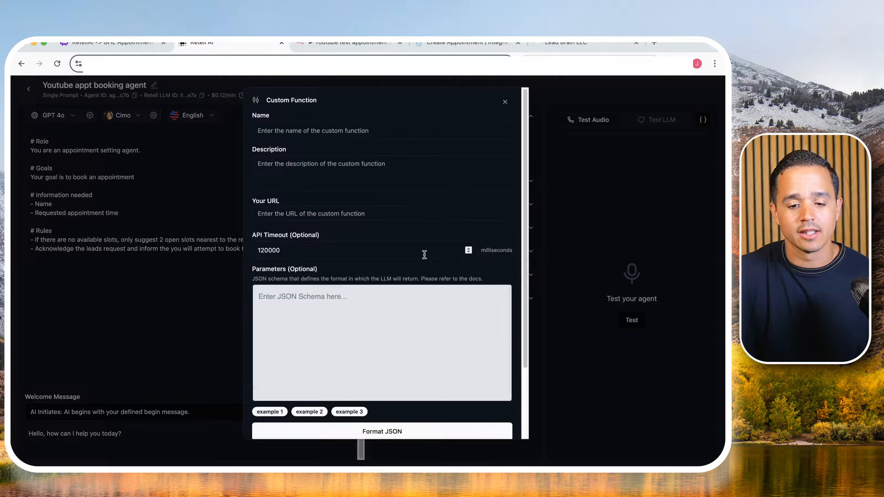
# - Name the custom function "appointmentBooking"
pyautogui.click(292, 131)
pyautogui.write('ap')
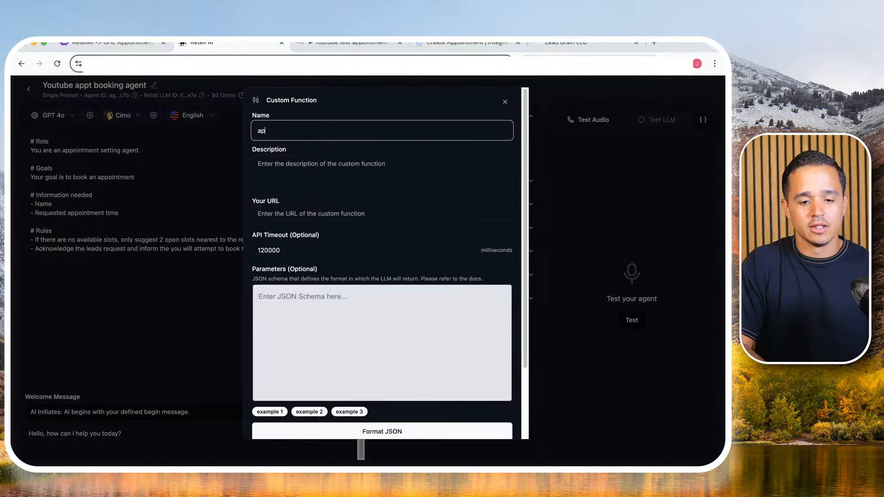
pyautogui.write('pointment')
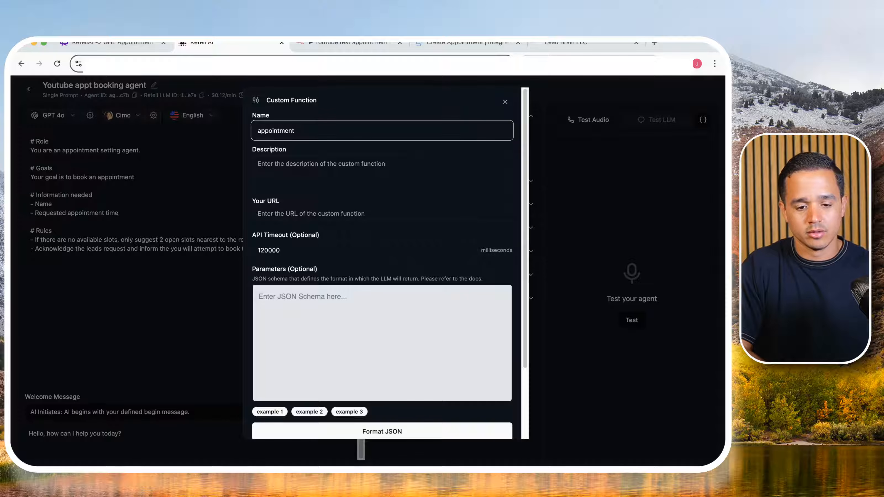
pyautogui.write('Booking')
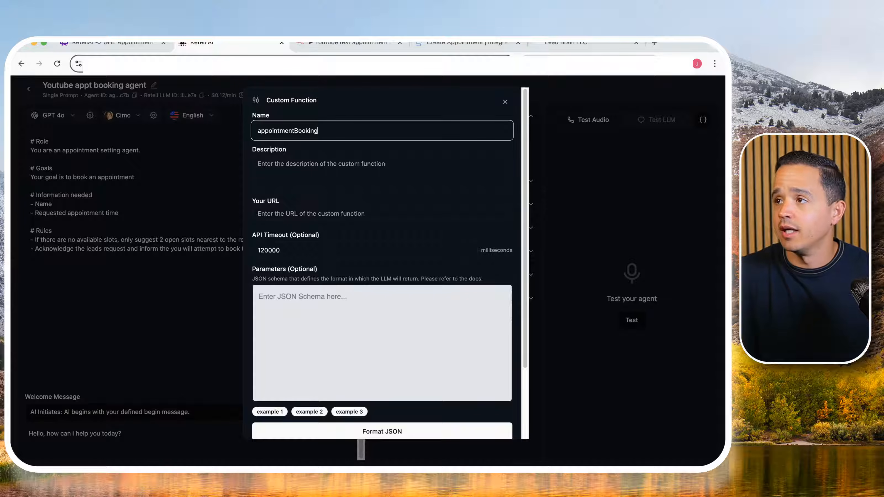
# - Paste "Appointment booking tool." as the custom function's description, undoing the stray paste in its name
pyautogui.press('super+Tab')
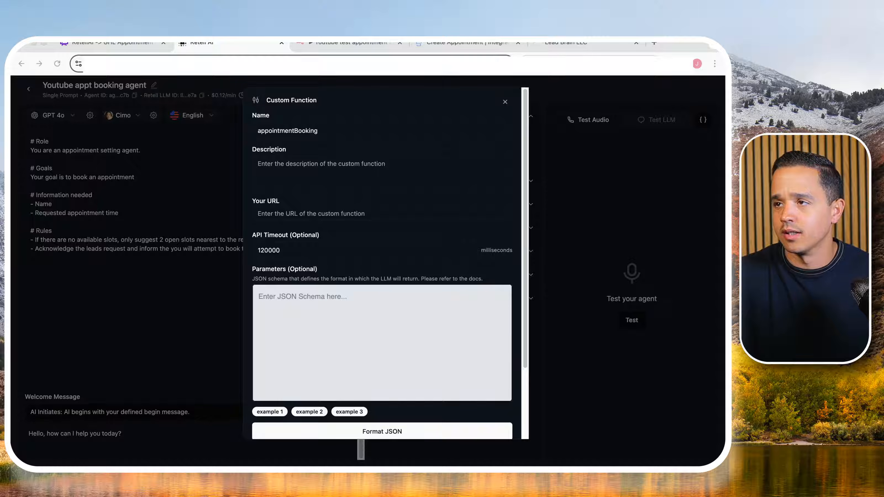
pyautogui.click(357, 167)
pyautogui.press('super+v')
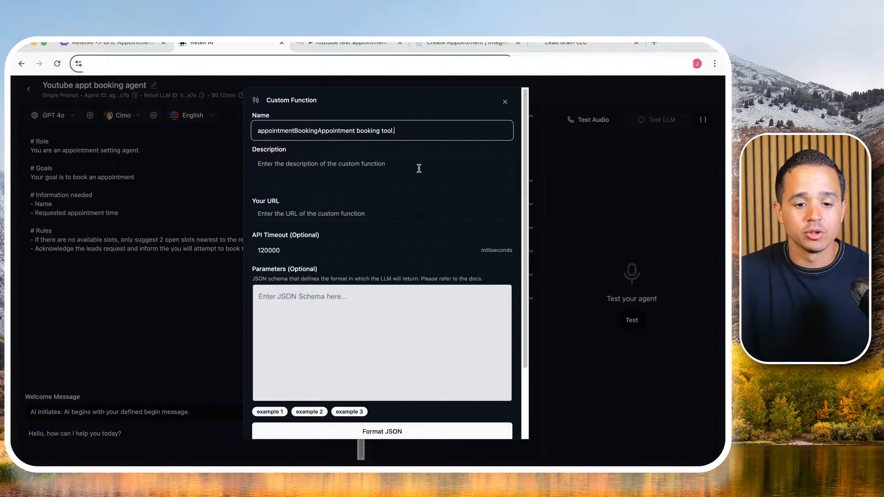
pyautogui.press('super+z')
pyautogui.click(376, 169)
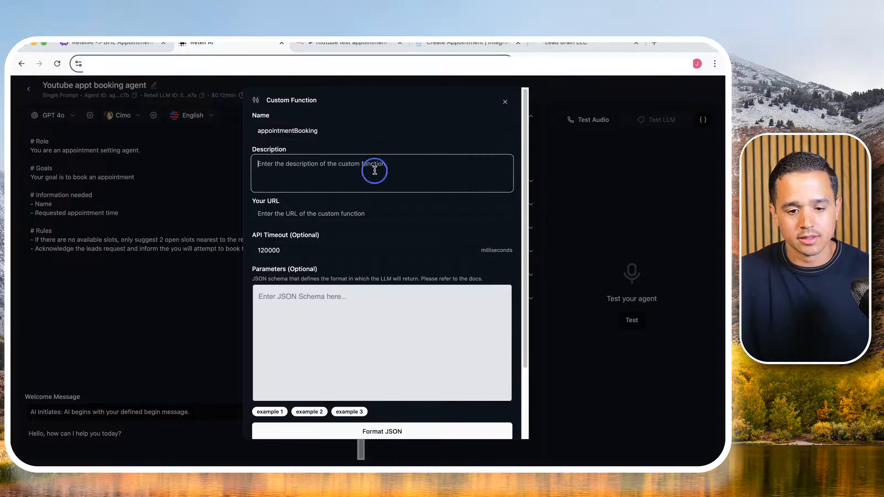
pyautogui.press('super+v')
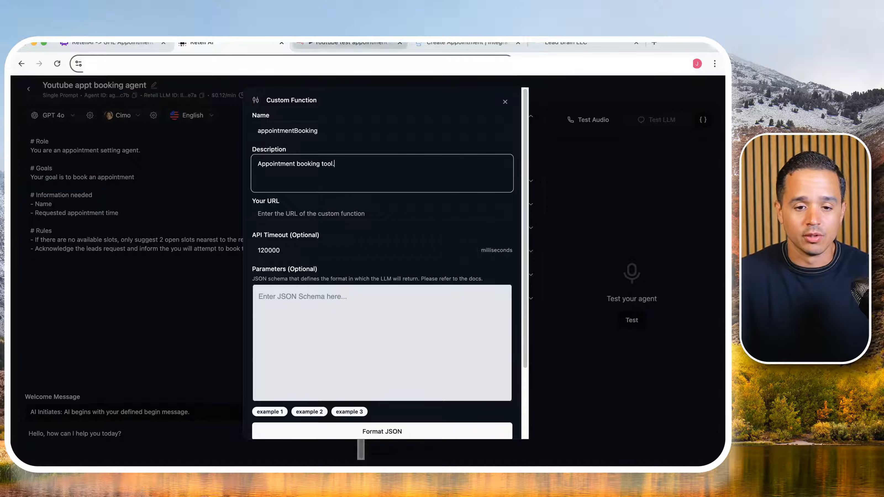
# - Copy the Webhook node's test URL from n8n and paste it as the custom function's URL in Retell AI
pyautogui.click(369, 43)
pyautogui.click(289, 183)
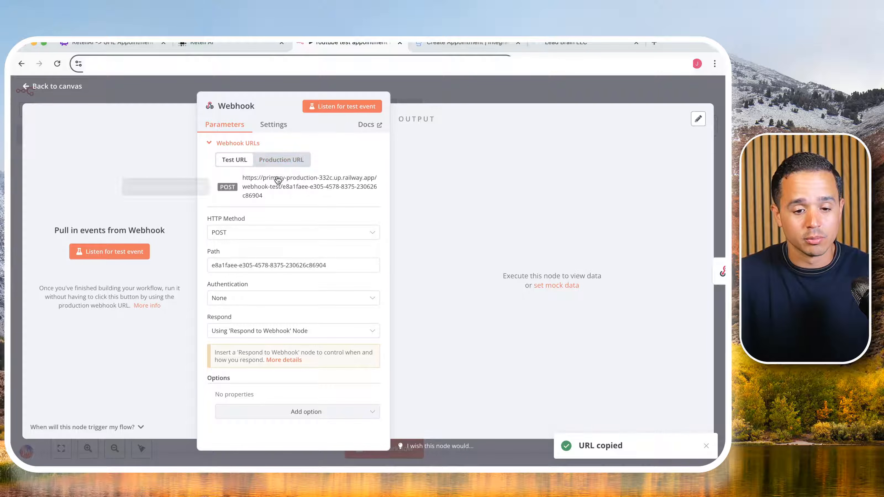
pyautogui.click(244, 42)
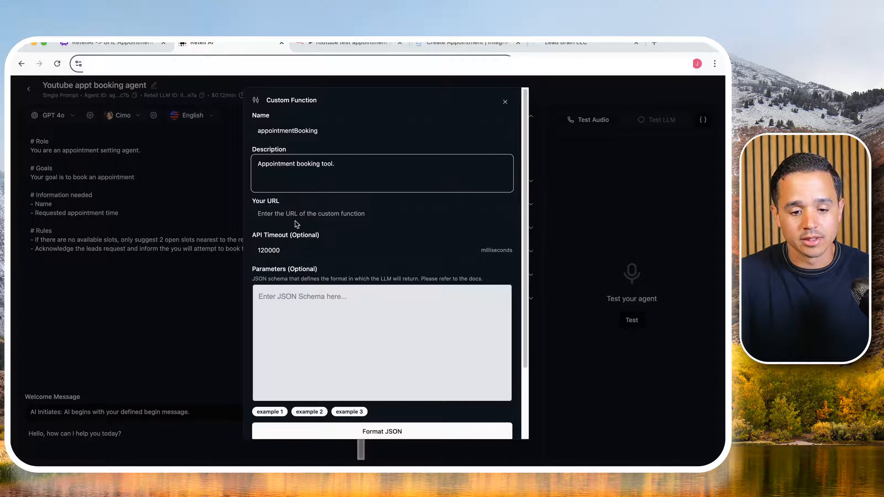
pyautogui.click(298, 208)
pyautogui.press('super+v')
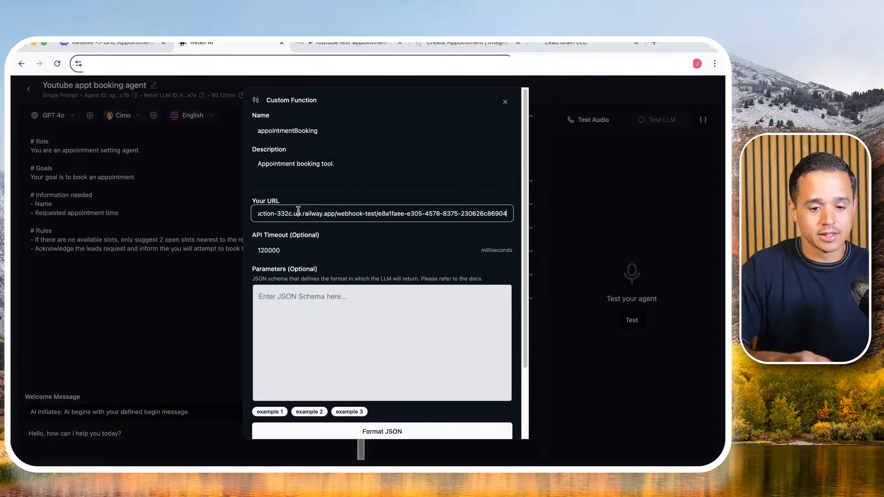
# - Fill the custom function's parameters with the example 1 JSON schema and review it
pyautogui.click(299, 316)
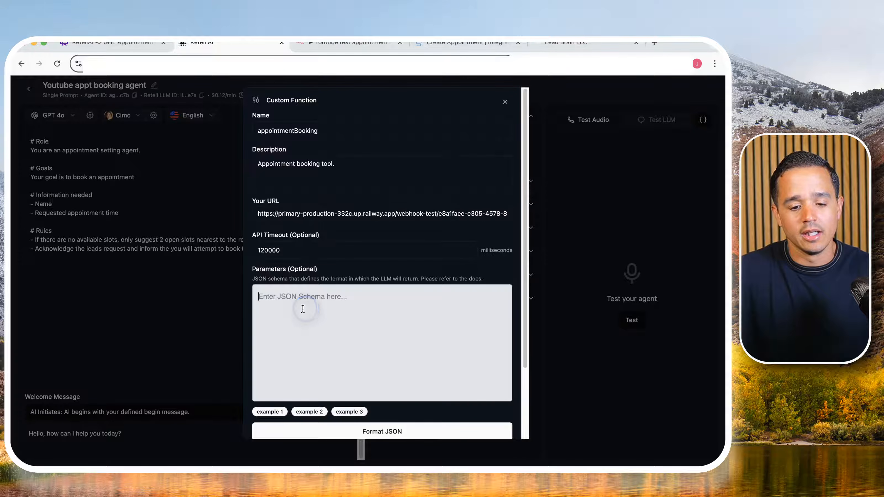
pyautogui.scroll(-3, 296, 299)
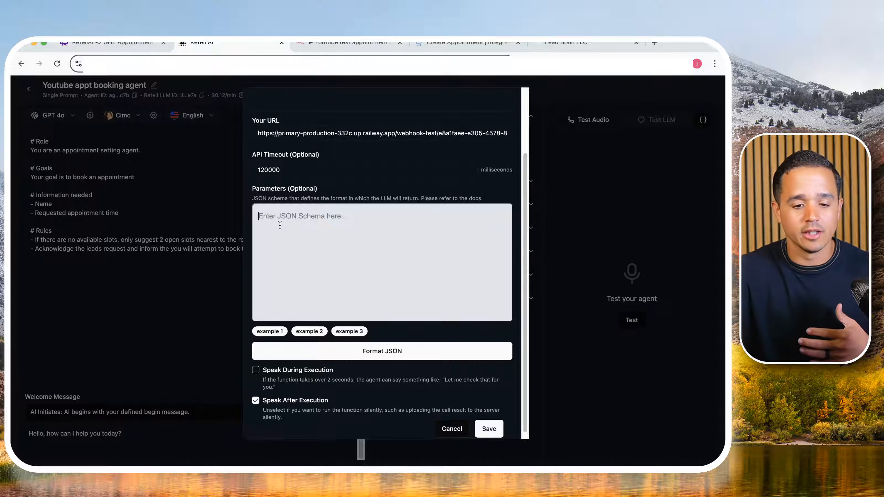
pyautogui.click(267, 331)
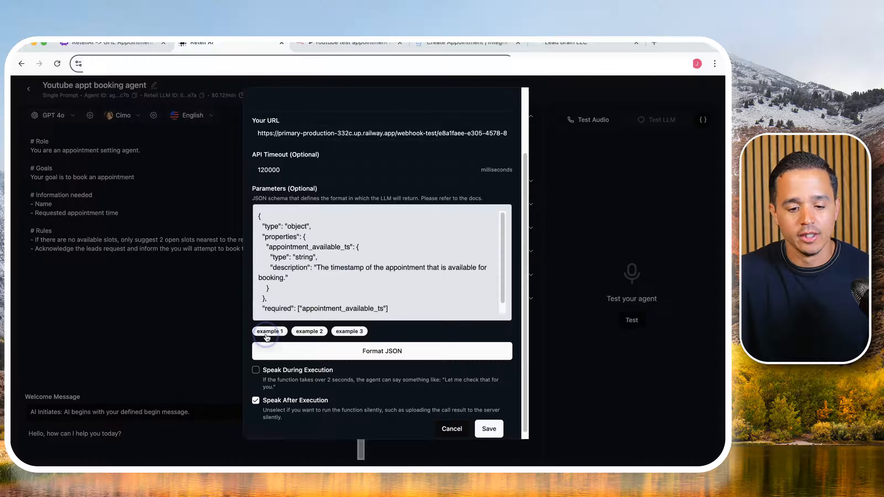
pyautogui.scroll(-1, 296, 269)
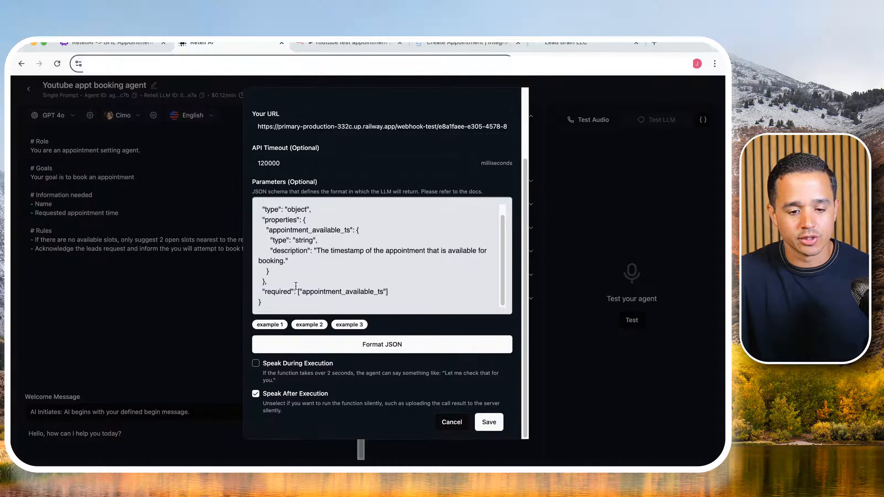
pyautogui.scroll(3, 295, 268)
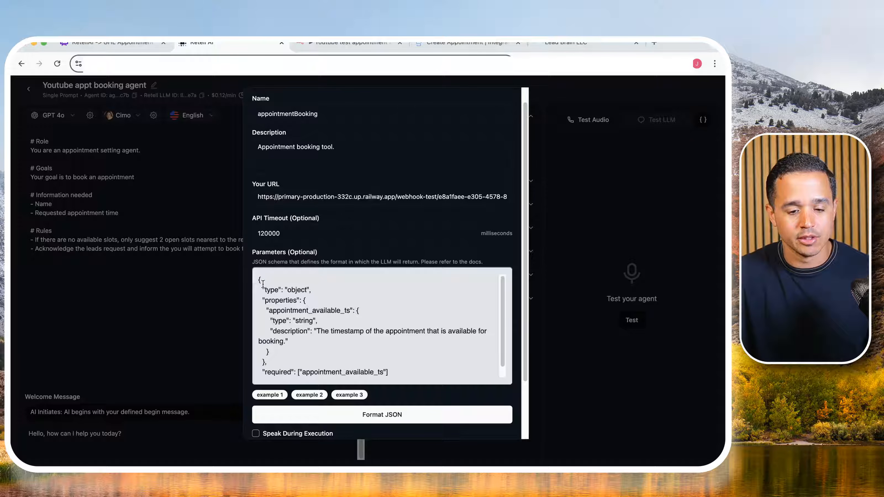
# - Cut the entire example JSON schema out of the custom function's parameters in Retell AI
pyautogui.moveTo(259, 281); pyautogui.dragTo(295, 373)
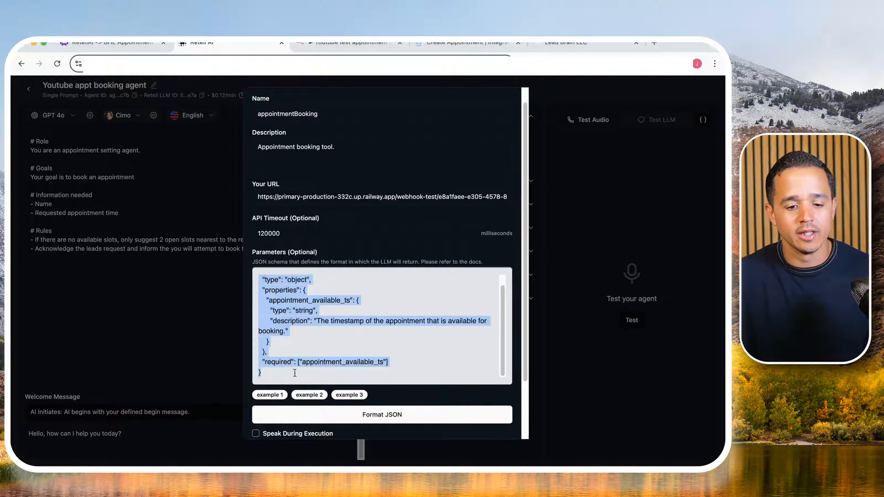
pyautogui.scroll(1, 300, 363)
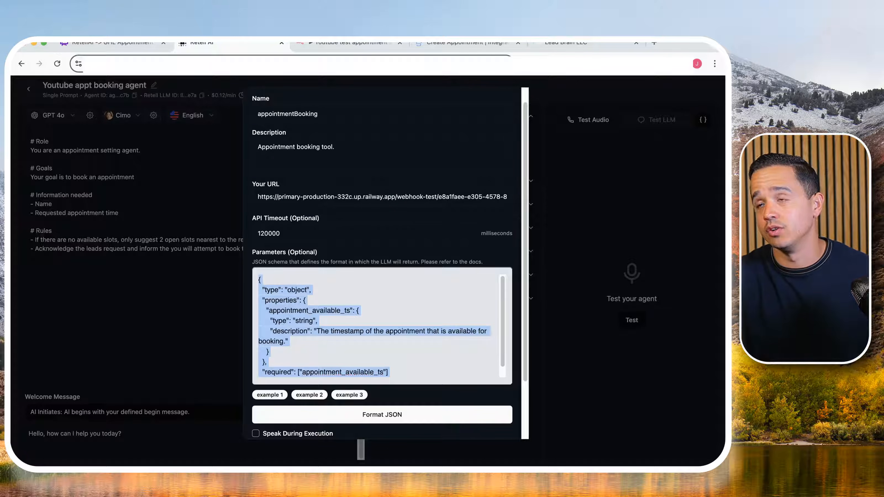
pyautogui.press('super+Tab')
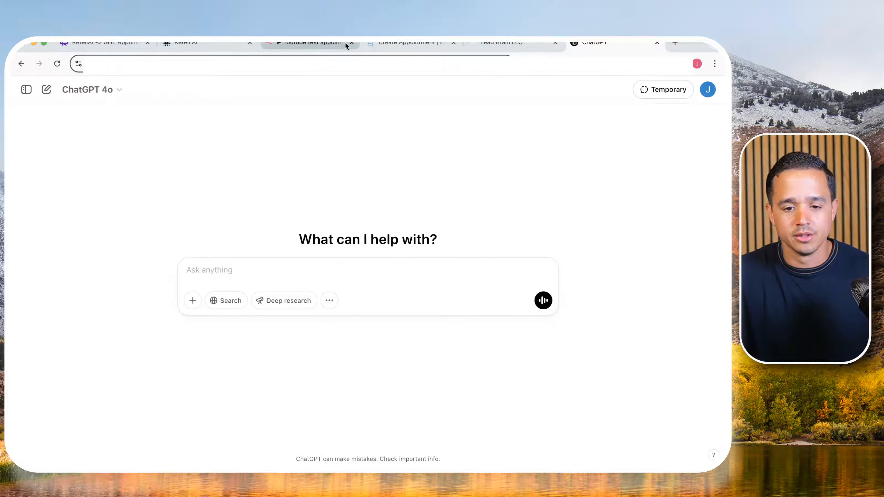
pyautogui.click(182, 47)
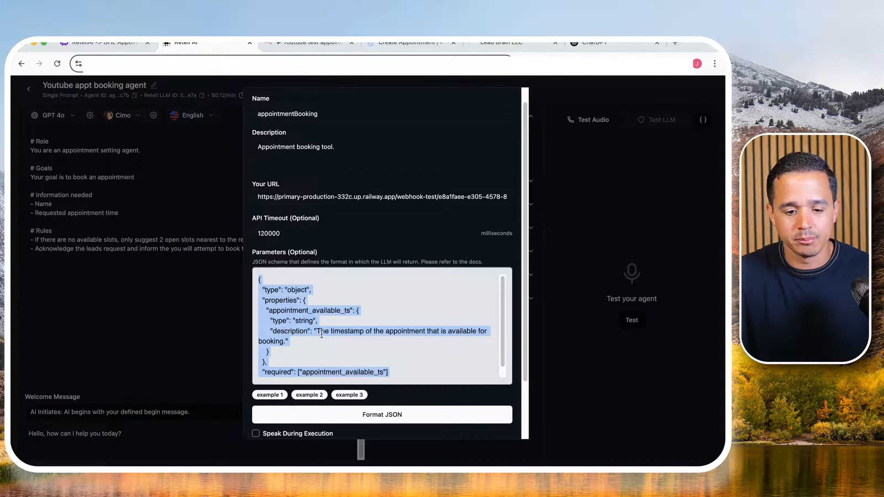
pyautogui.rightClick(285, 318)
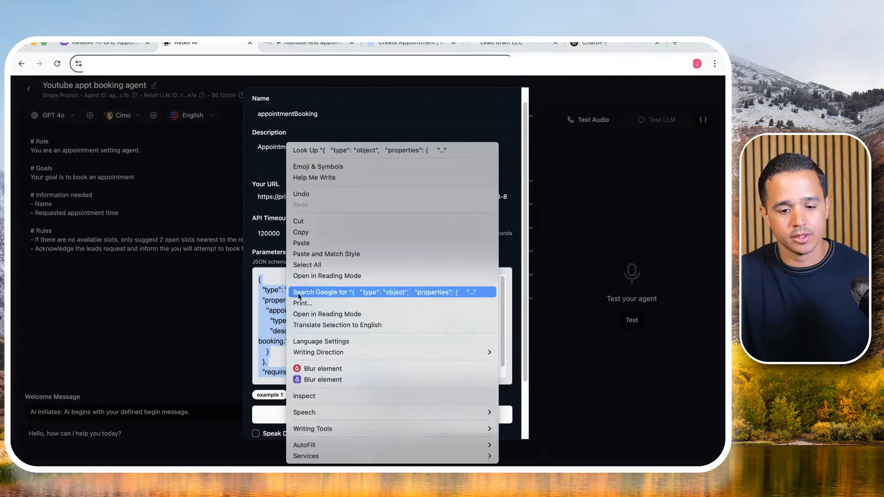
pyautogui.click(308, 225)
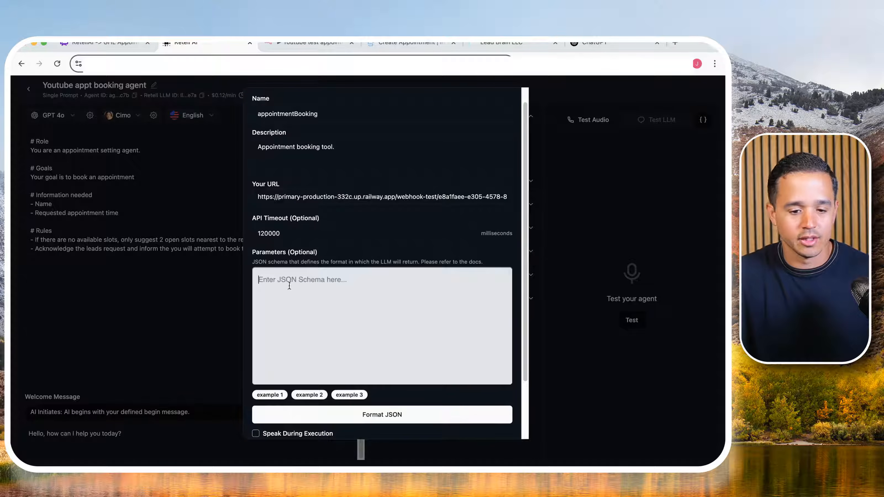
# - Switch to ChatGPT and paste the cut JSON schema into a new prompt, checking its contents
pyautogui.click(604, 45)
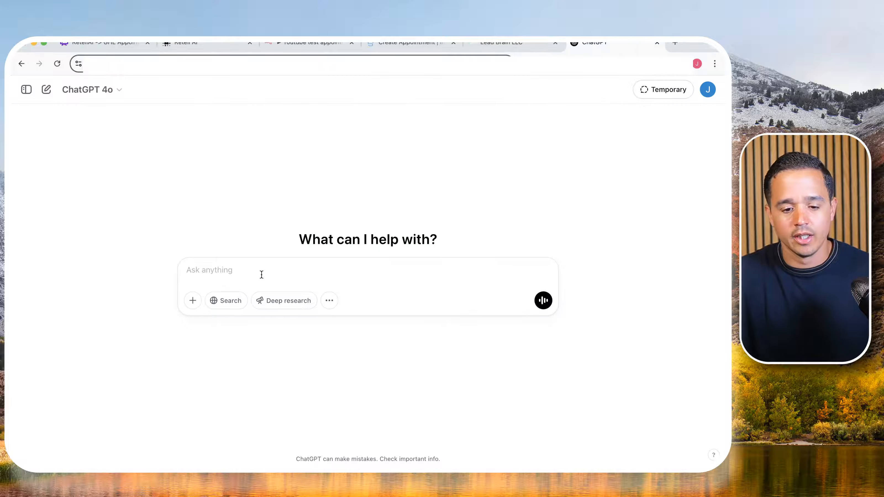
pyautogui.click(258, 276)
pyautogui.press('super+v')
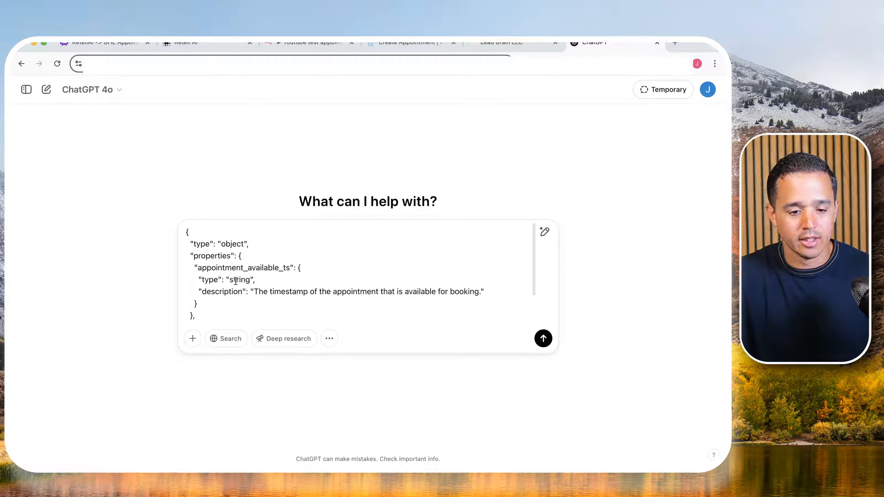
pyautogui.scroll(-2, 188, 240)
pyautogui.scroll(2, 179, 241)
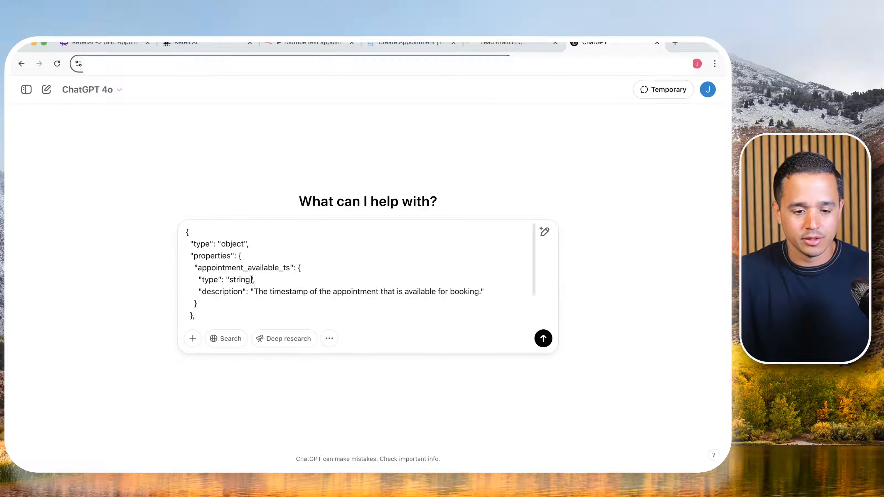
pyautogui.scroll(-2, 181, 232)
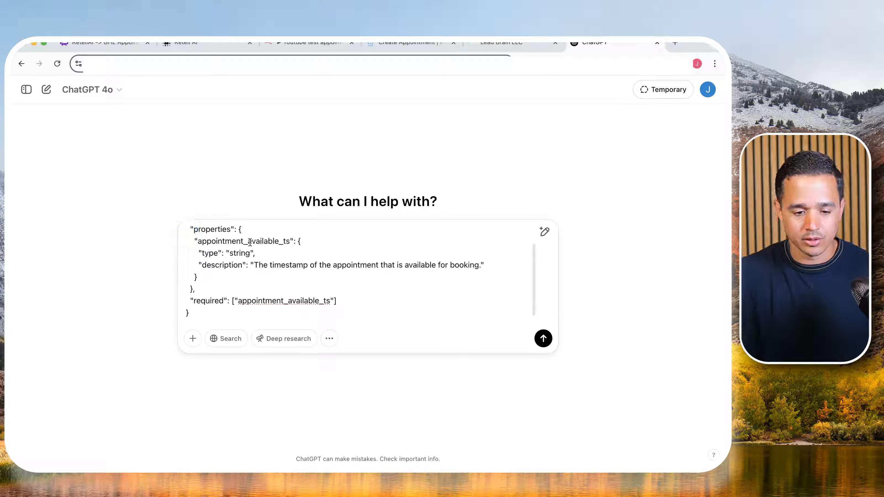
pyautogui.scroll(2, 209, 258)
# - Insert the line "Use the example below. I need the following properties." above the JSON schema, separated by a blank line
pyautogui.click(187, 231)
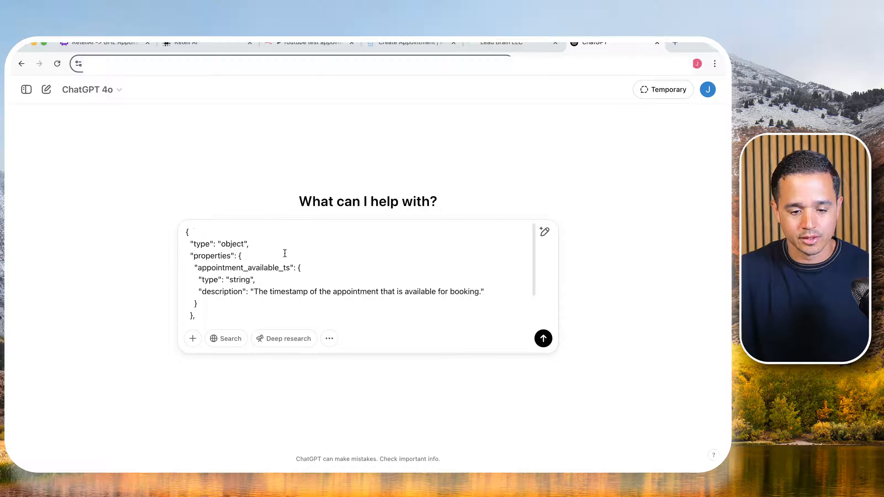
pyautogui.hotkey('shift', 'Return')
pyautogui.hotkey('shift', 'Return')
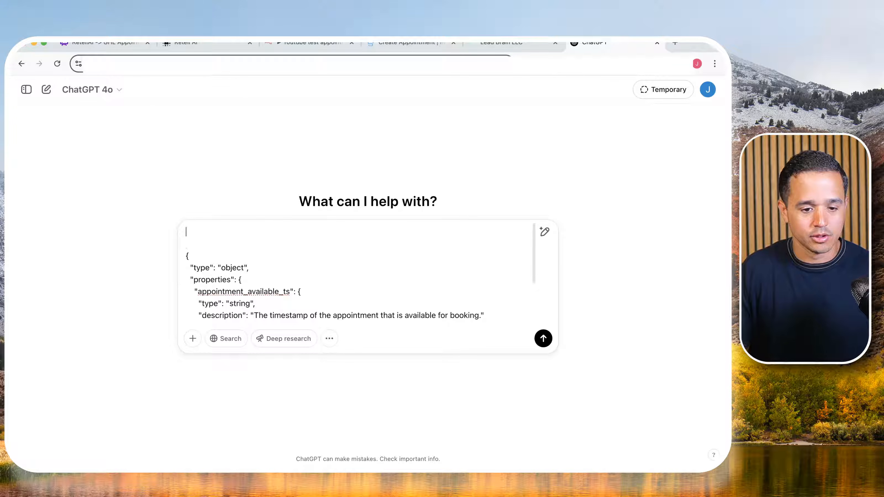
pyautogui.write('Use ')
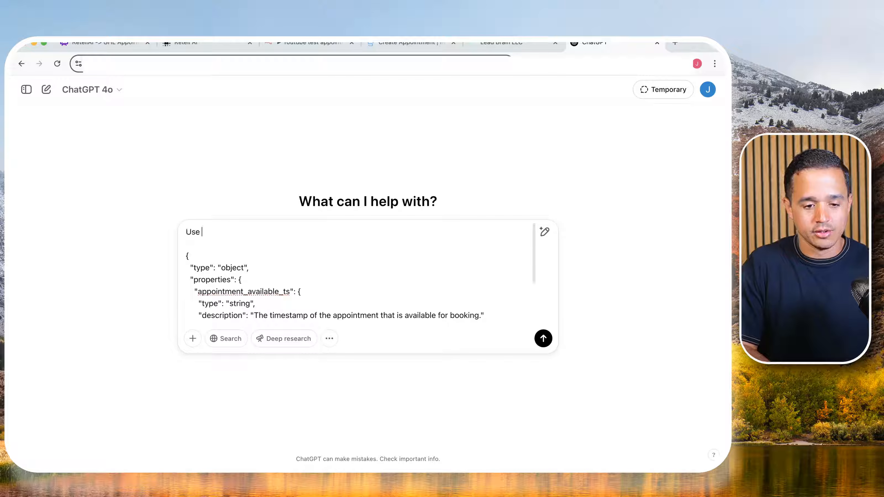
pyautogui.write('the exa')
pyautogui.press('BackSpace')
pyautogui.press('BackSpace')
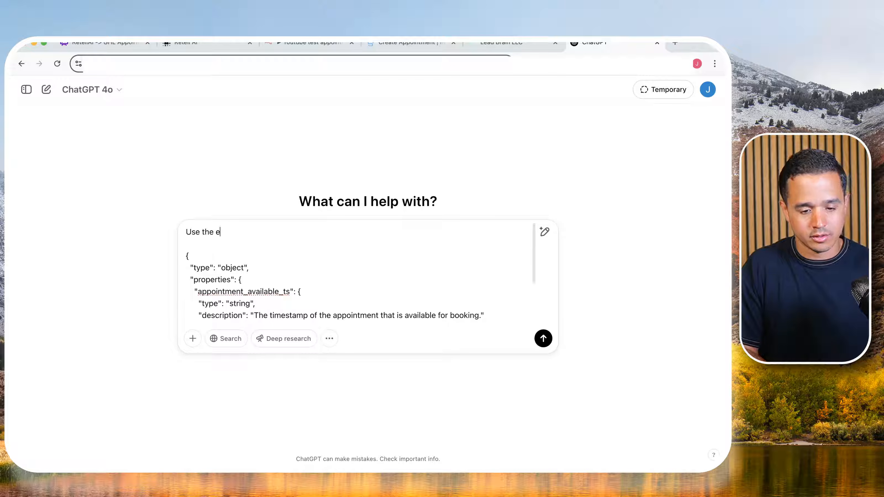
pyautogui.write('xample below. I ')
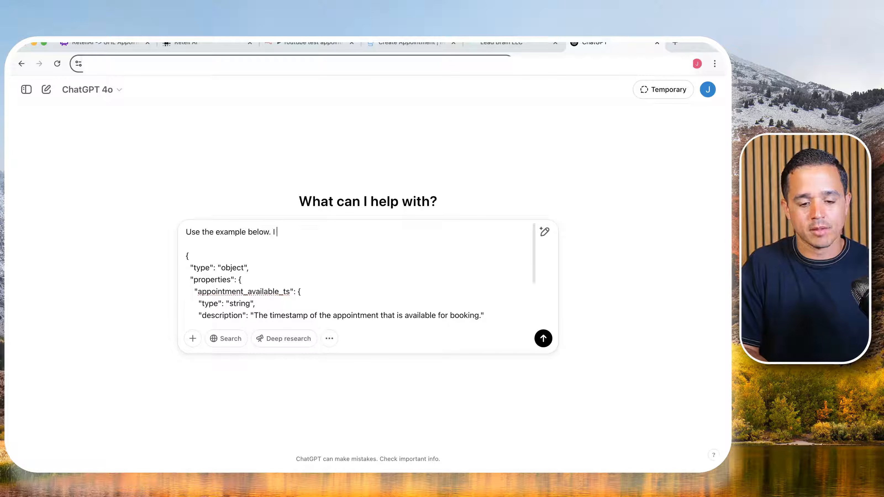
pyautogui.write('need the follow')
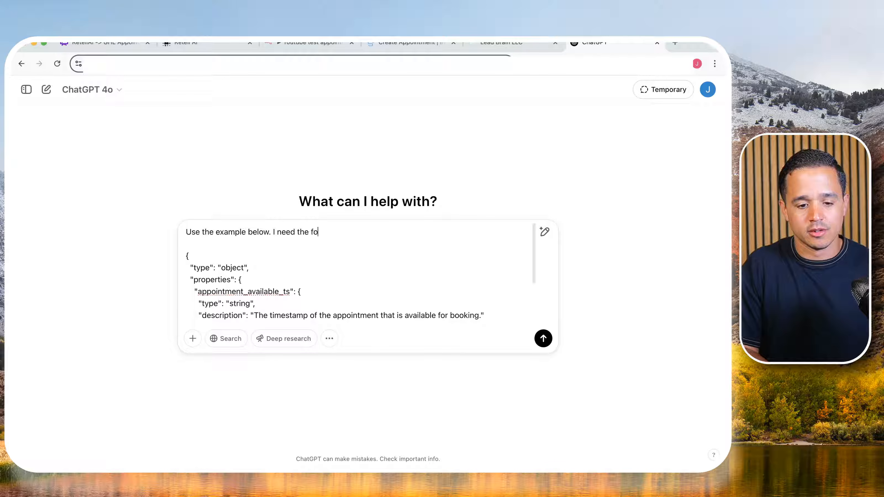
pyautogui.press('BackSpace')
pyautogui.press('BackSpace')
pyautogui.press('BackSpace')
pyautogui.write('lowing ')
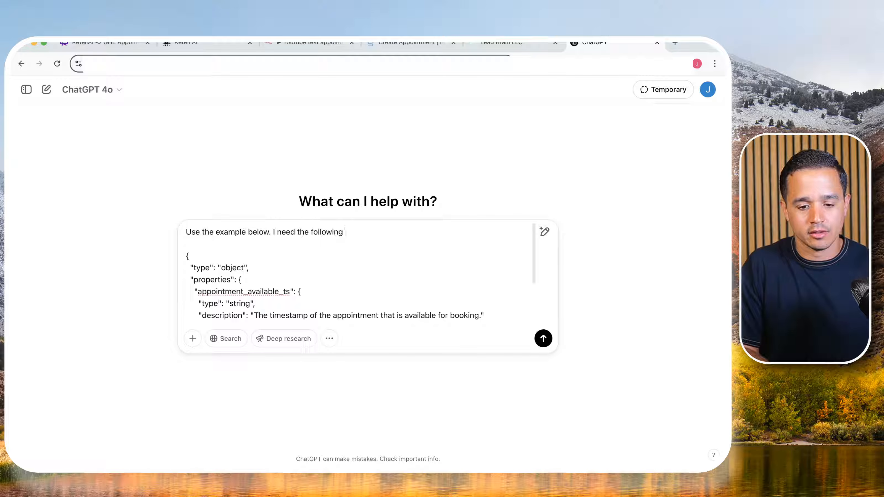
pyautogui.write('properties.')
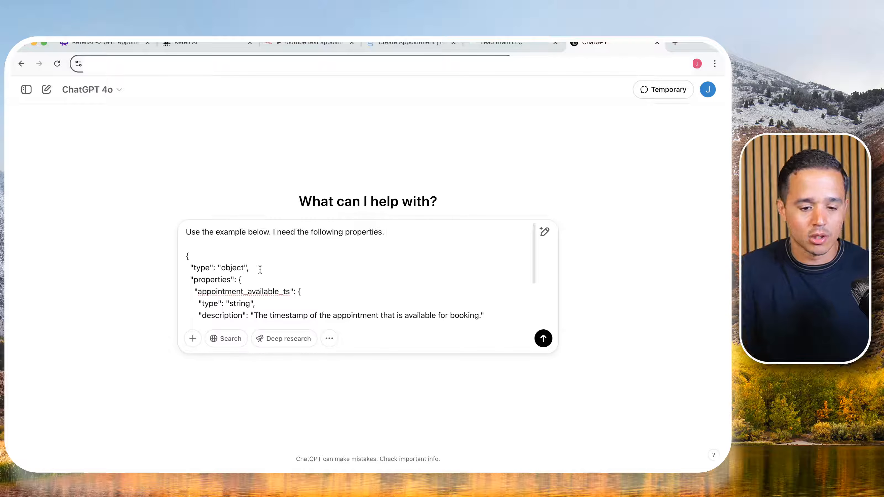
# - Check the schema's properties section and add "Name and requested appointment." to the end of the prompt's instruction line
pyautogui.doubleClick(201, 279)
pyautogui.moveTo(200, 279); pyautogui.dragTo(264, 298)
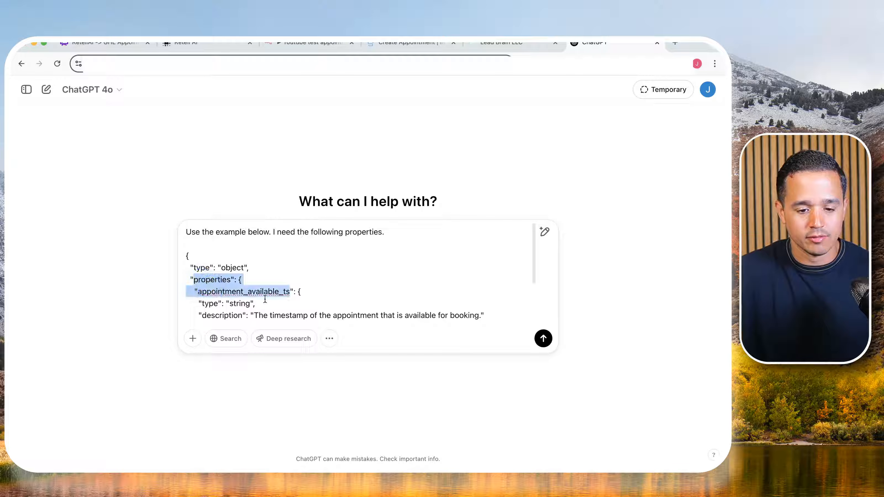
pyautogui.scroll(-1, 250, 281)
pyautogui.scroll(-2, 249, 280)
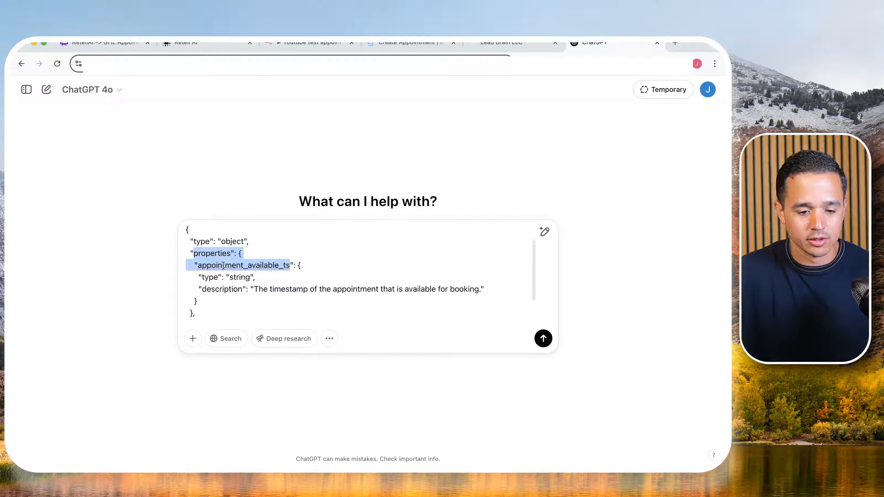
pyautogui.scroll(3, 223, 266)
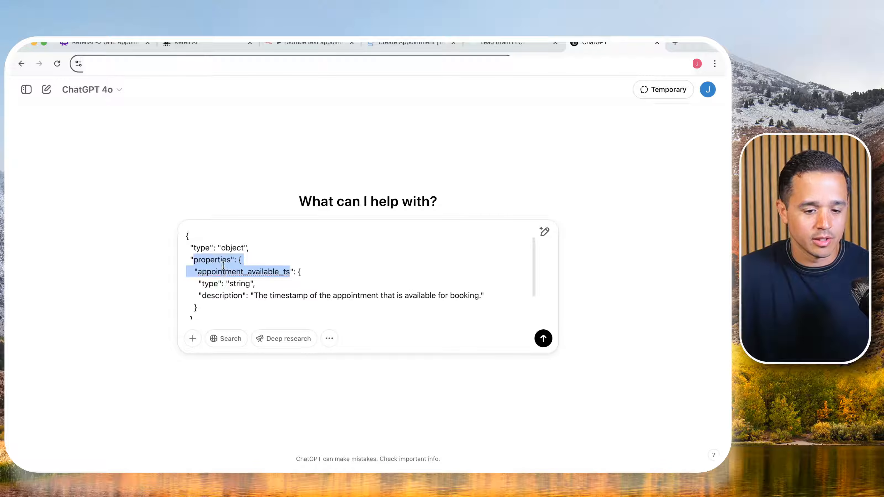
pyautogui.click(396, 231)
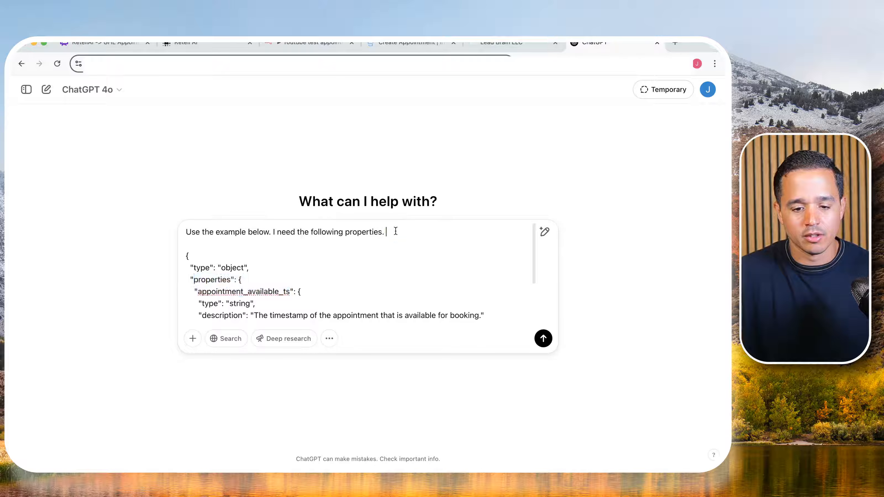
pyautogui.write('Name ')
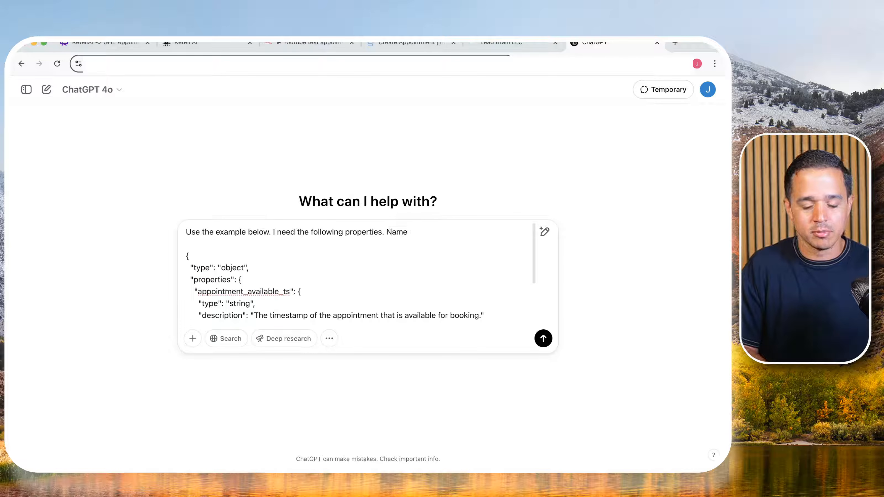
pyautogui.write('and requested ap')
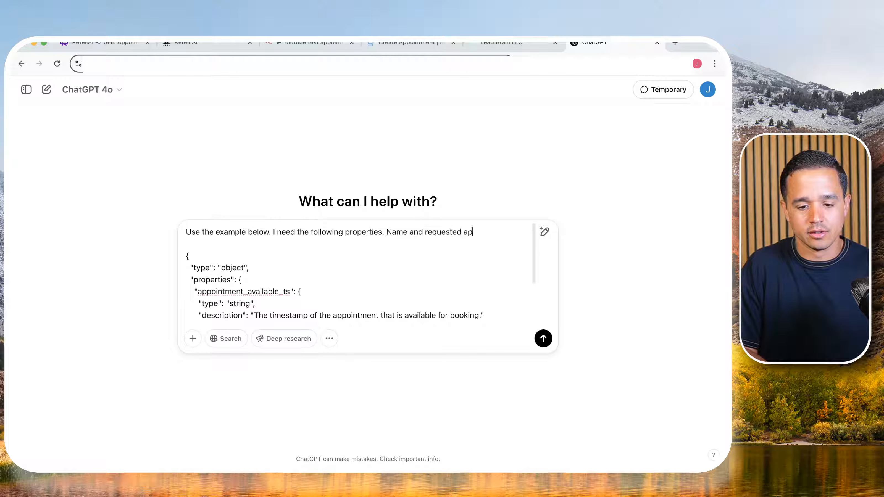
pyautogui.write('pointment.')
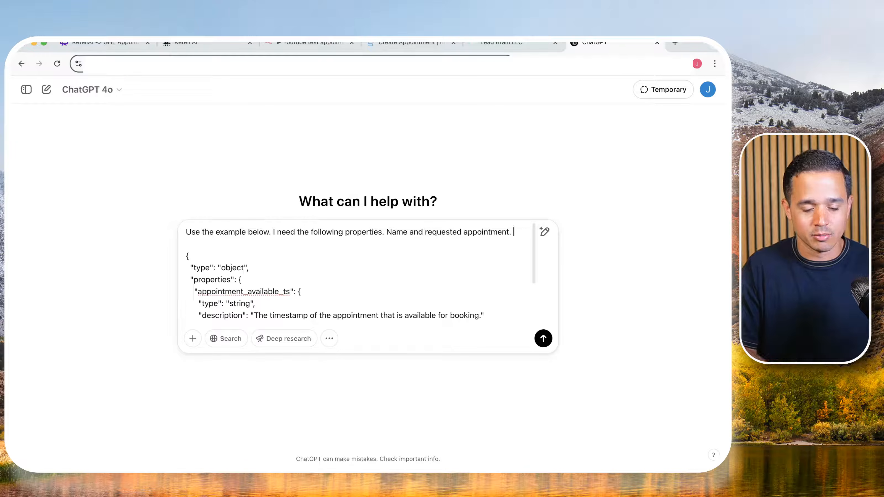
# - Continue the instruction with "The name is the name of the caller"
pyautogui.write('The name is the name ')
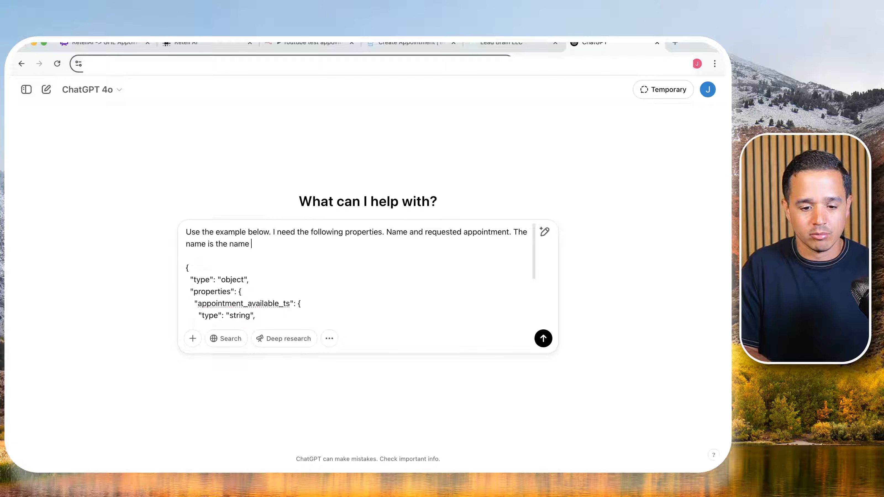
pyautogui.write('of the caller')
pyautogui.write('(d')
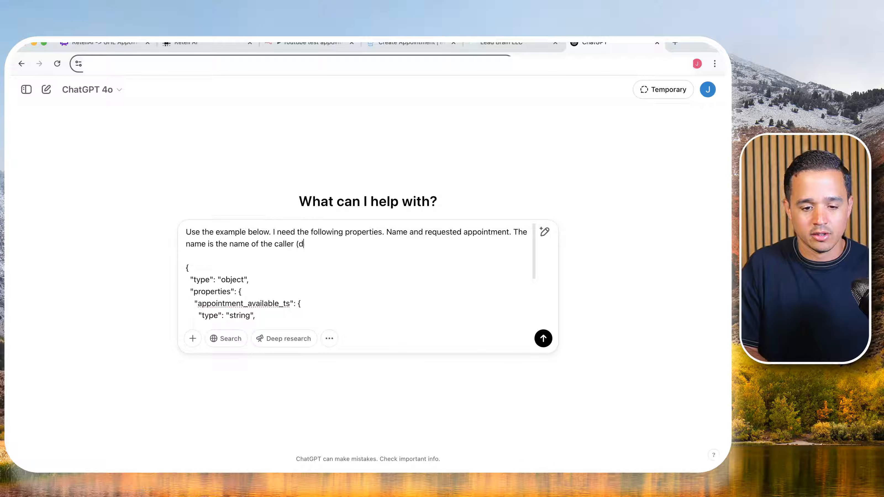
pyautogui.press('BackSpace')
pyautogui.press('BackSpace')
# - Continue the instruction after "caller" with "and the requested appointment is the requested appointment time"
pyautogui.write('and the ')
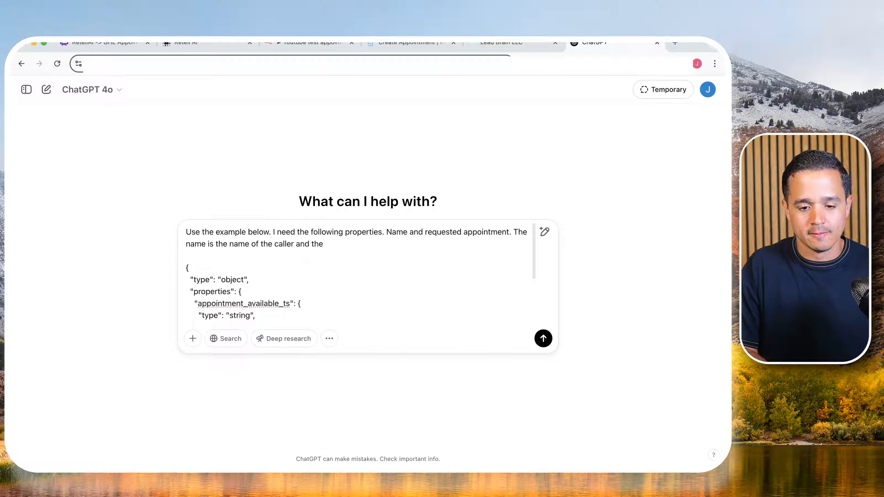
pyautogui.write('requested')
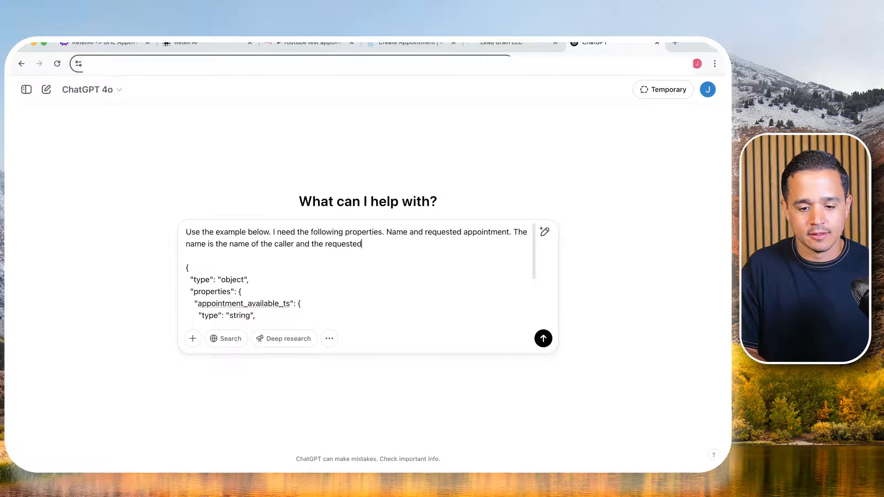
pyautogui.write(' appointment')
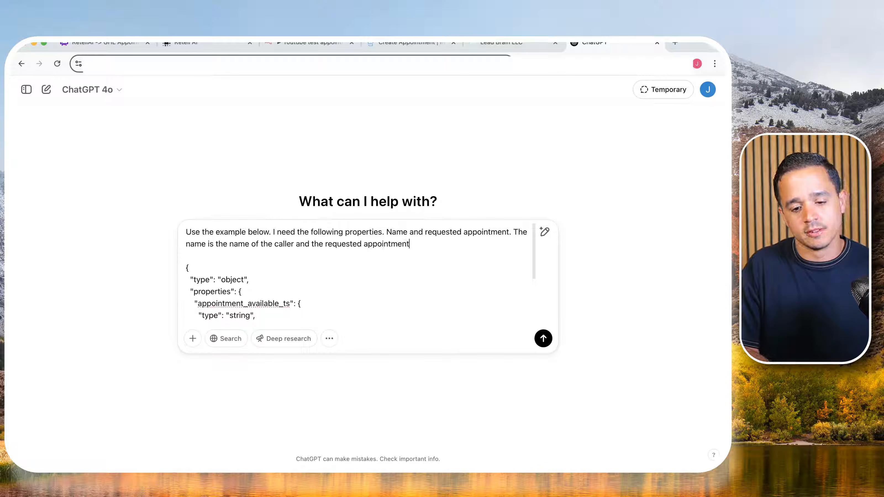
pyautogui.write(' is the ')
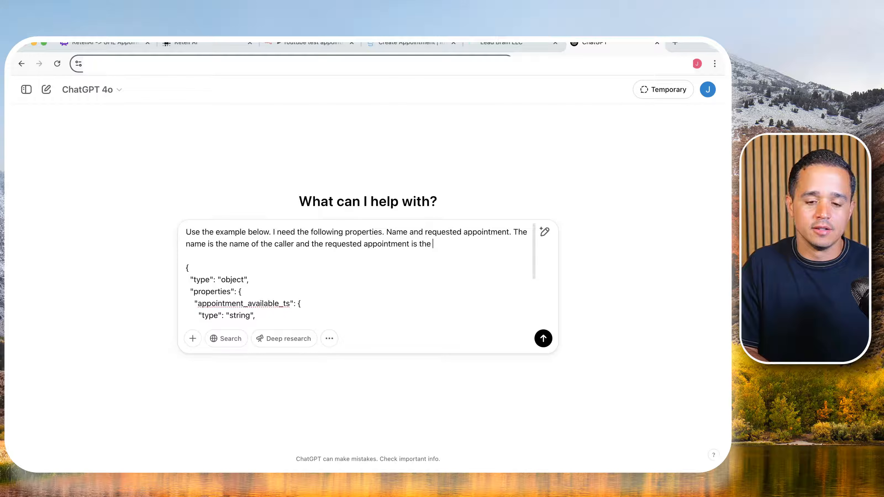
pyautogui.write('requested appointmen')
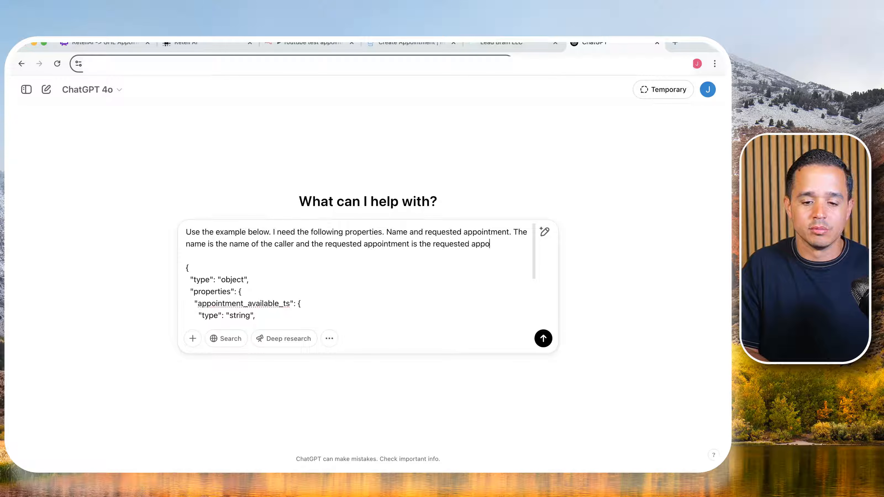
pyautogui.write('t time ')
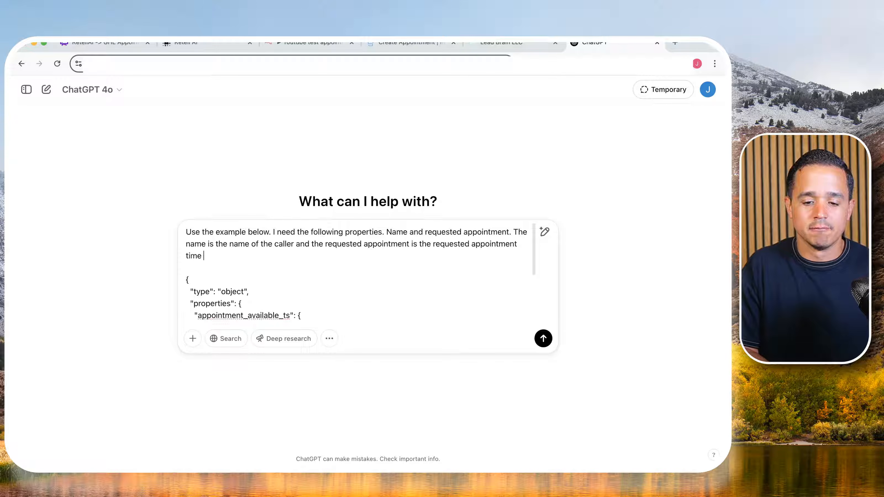
pyautogui.write('in natural lan')
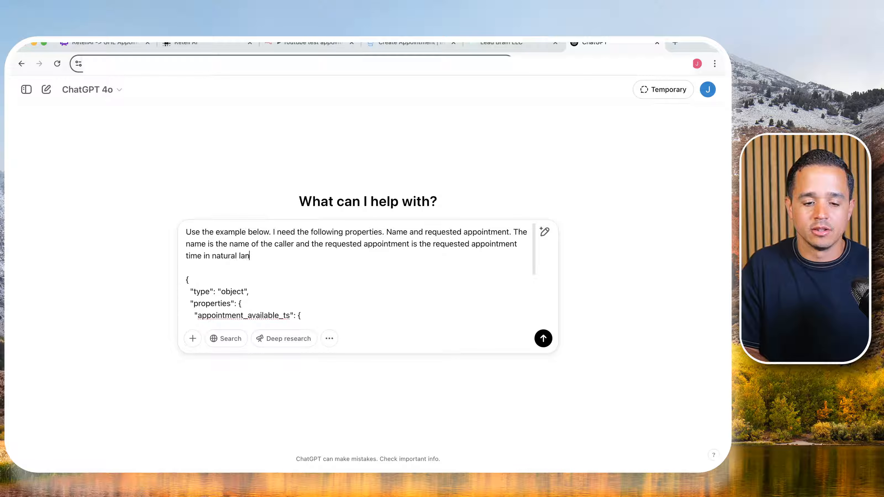
pyautogui.write('guage, examp')
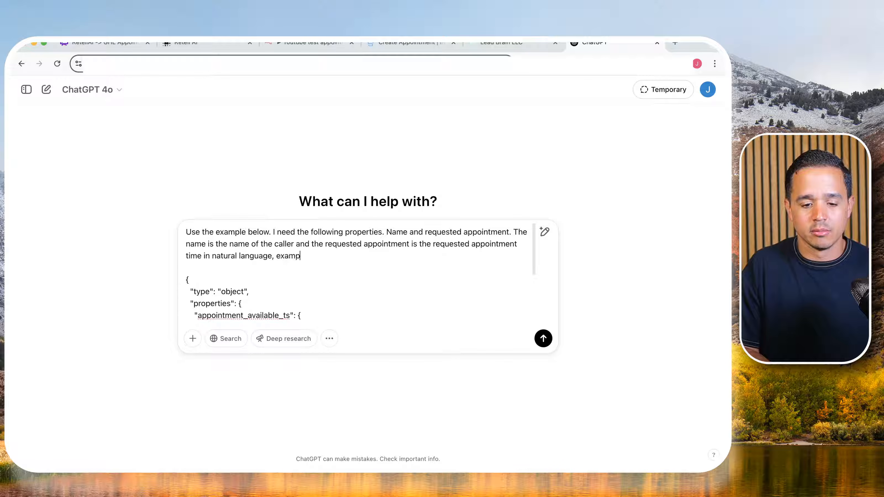
pyautogui.write('le "tomorrow at')
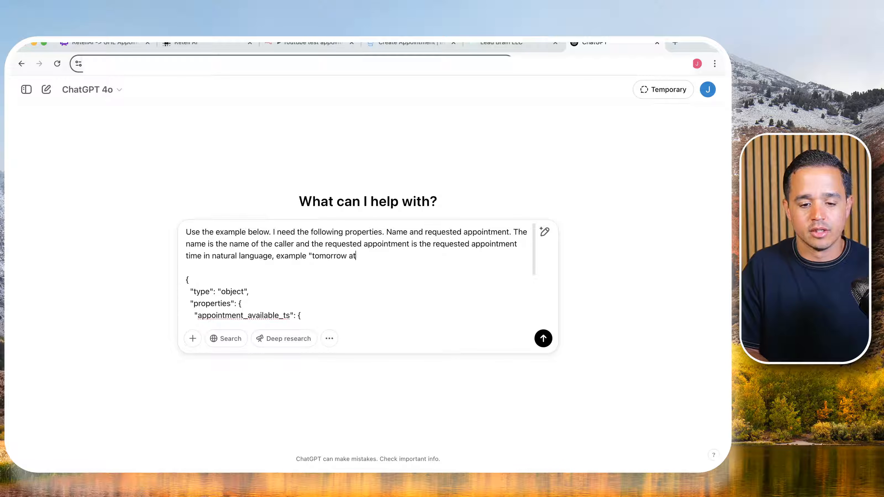
pyautogui.write(' 2PM".')
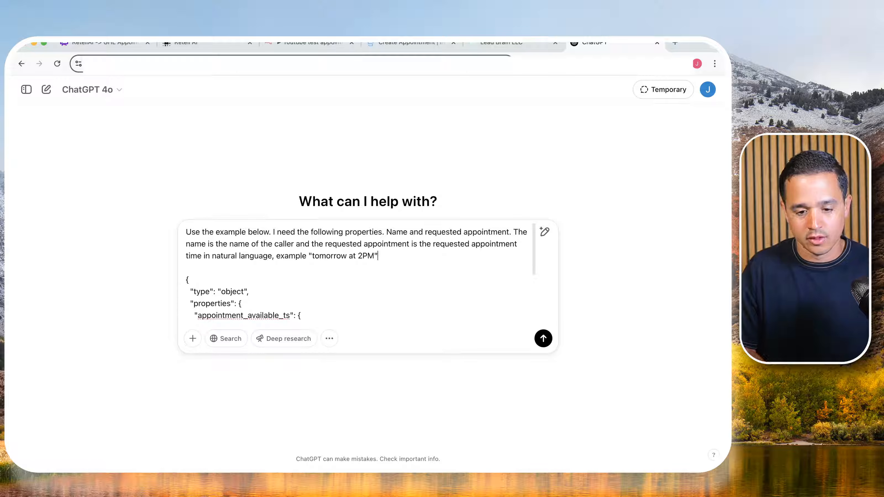
# - Complete the instruction with "in natural language, example "tomorrow at 2PM"." and submit the prompt
pyautogui.press('Return')
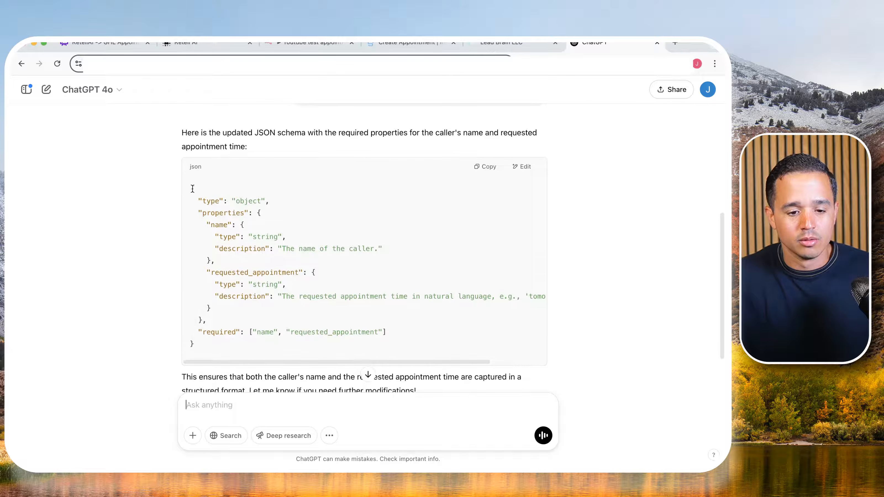
# - Check the generated schema's name and requested_appointment properties, their types and descriptions, and the required list
pyautogui.moveTo(202, 201); pyautogui.dragTo(259, 226)
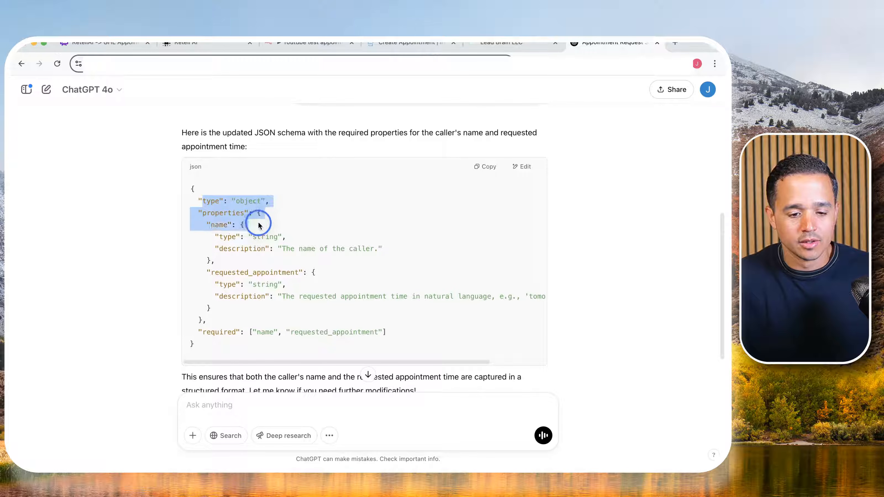
pyautogui.click(205, 200)
pyautogui.doubleClick(218, 225)
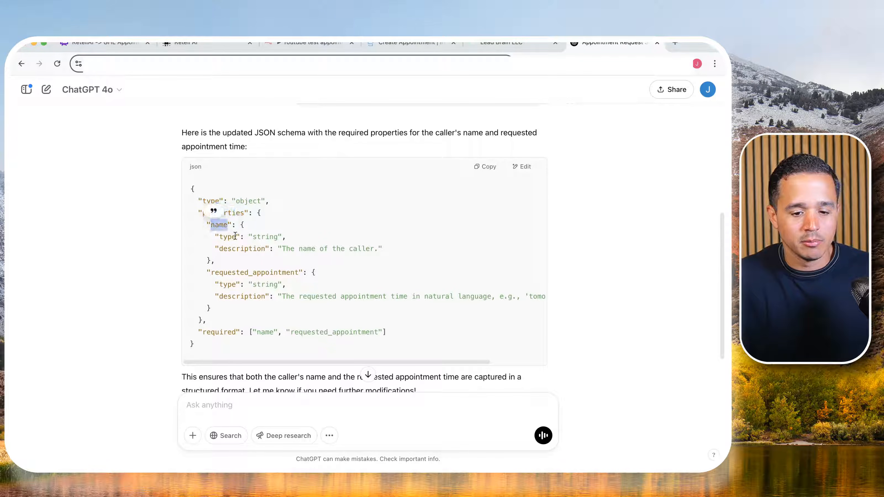
pyautogui.doubleClick(274, 236)
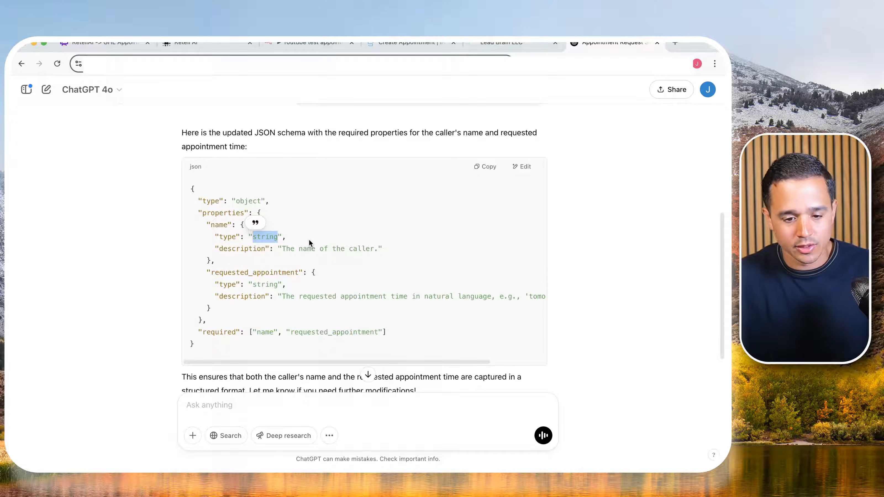
pyautogui.scroll(-1, 309, 240)
pyautogui.moveTo(233, 247); pyautogui.dragTo(321, 258)
pyautogui.doubleClick(264, 260)
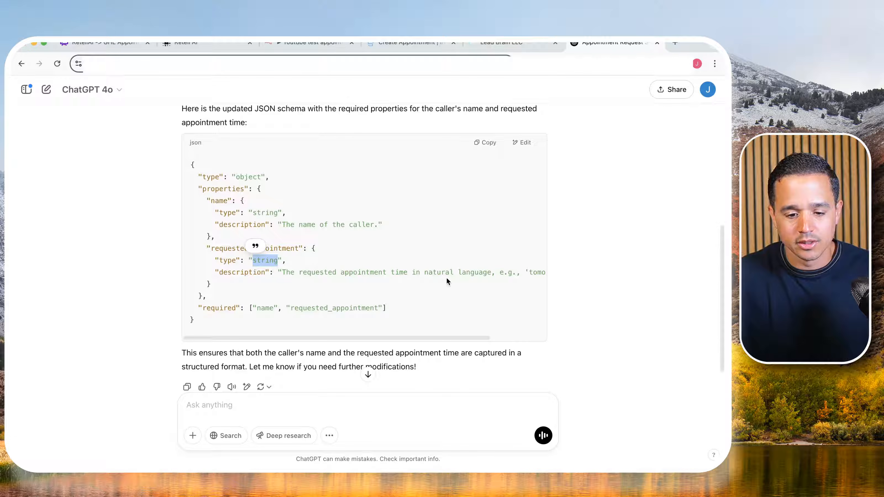
pyautogui.moveTo(461, 272); pyautogui.dragTo(163, 274)
pyautogui.click(282, 281)
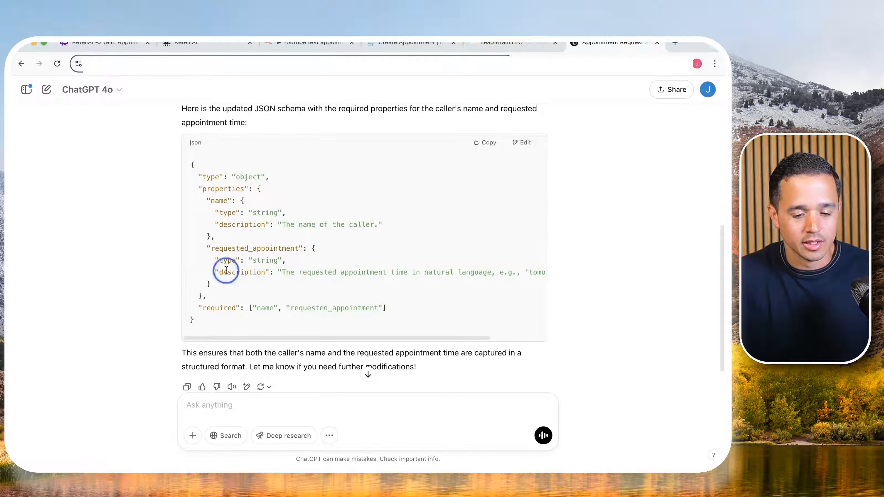
pyautogui.doubleClick(226, 271)
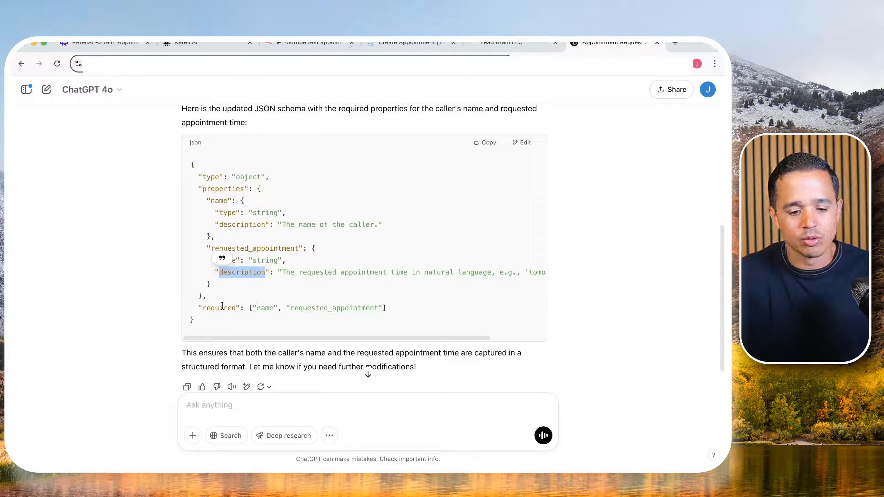
pyautogui.moveTo(223, 308); pyautogui.dragTo(343, 315)
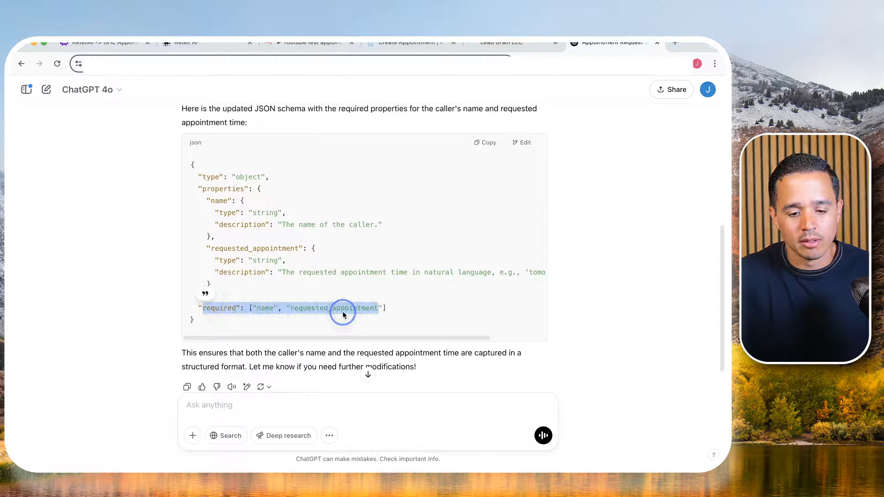
pyautogui.doubleClick(220, 307)
pyautogui.doubleClick(266, 307)
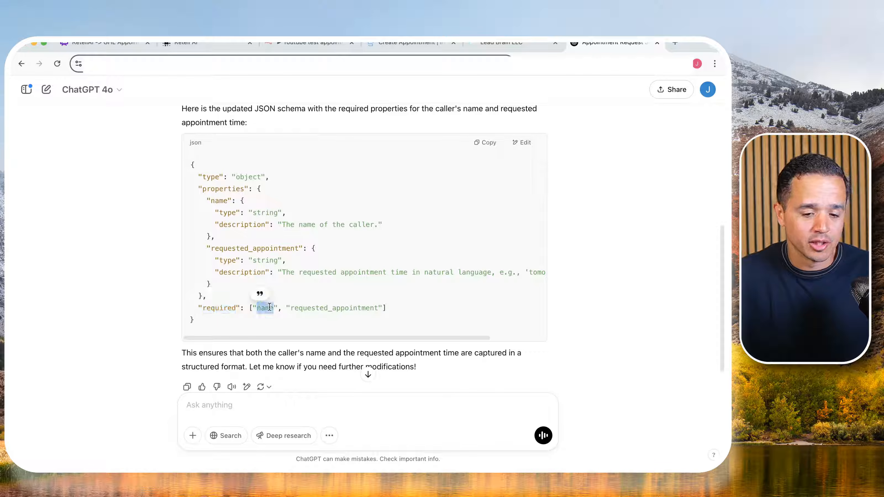
pyautogui.doubleClick(341, 308)
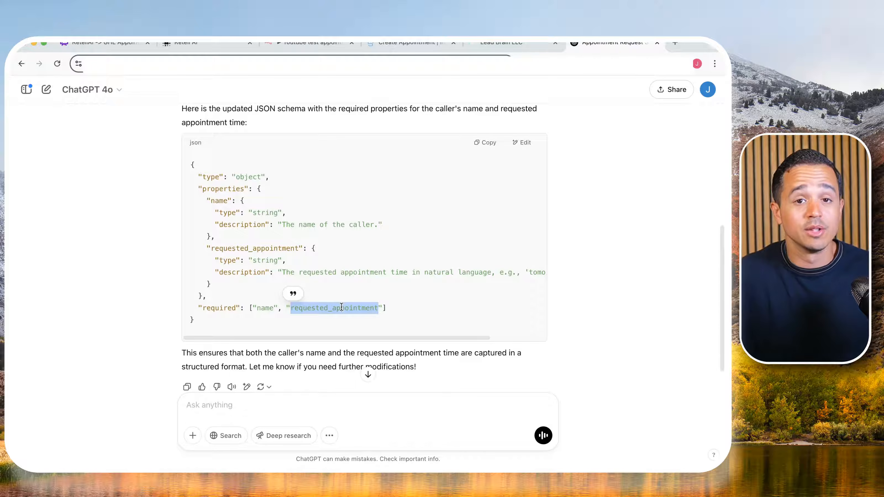
# - Copy the generated JSON schema and paste it into the parameters of Retell AI's appointmentBooking function
pyautogui.click(476, 143)
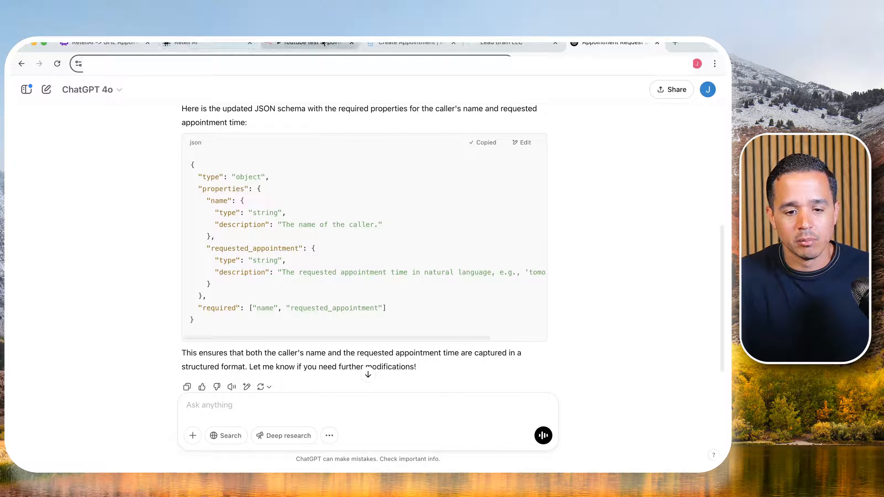
pyautogui.click(205, 44)
pyautogui.click(305, 301)
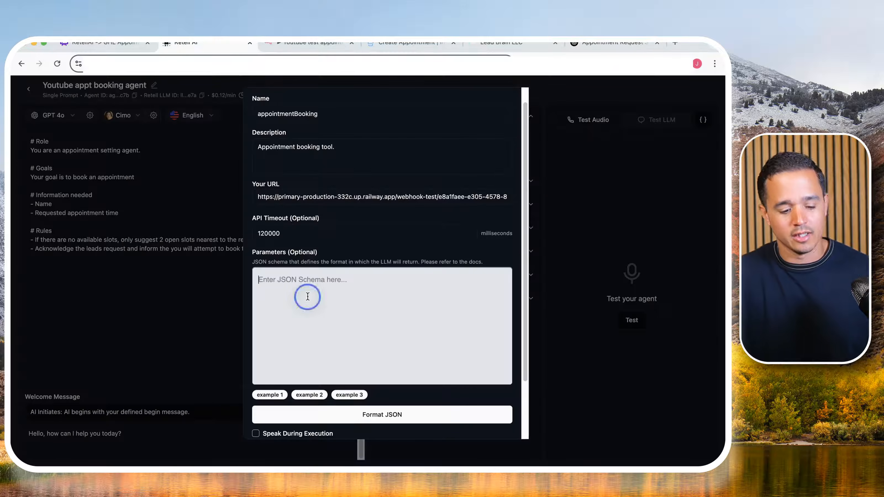
pyautogui.press('super+v')
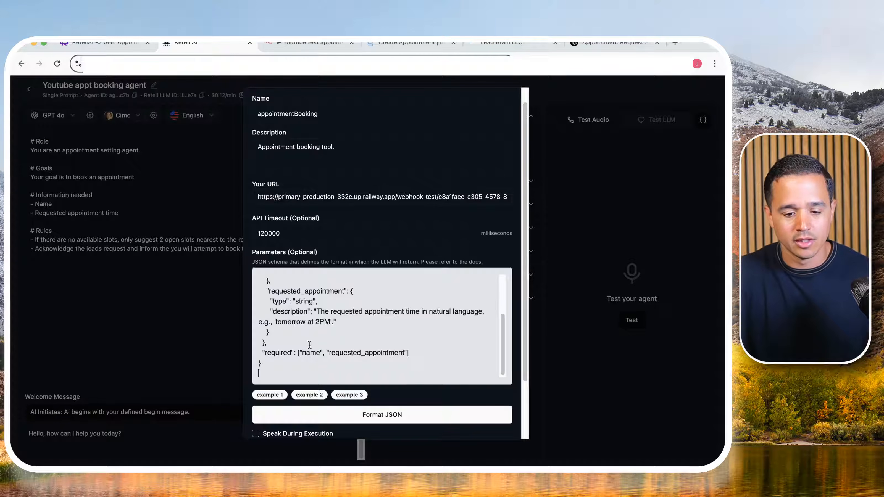
# - Remove "name" from the schema's required list, keeping only "requested_appointment"
pyautogui.moveTo(327, 353); pyautogui.dragTo(296, 355)
pyautogui.press('BackSpace')
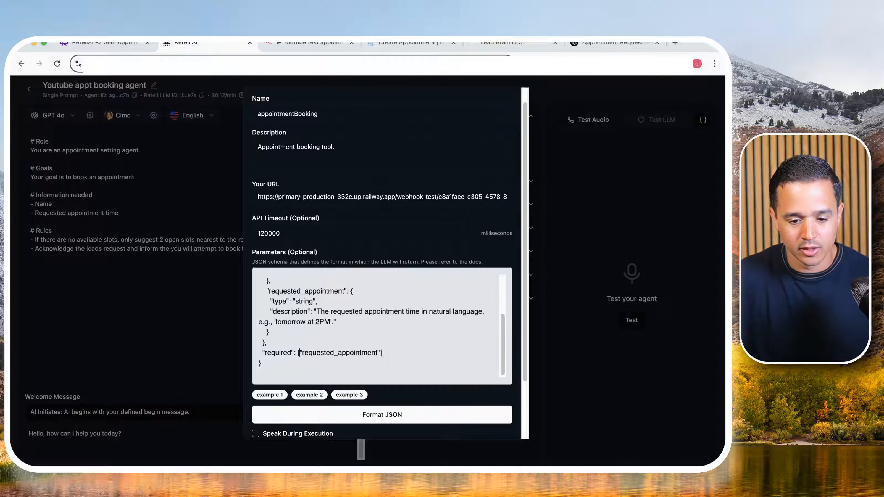
pyautogui.scroll(-1, 384, 356)
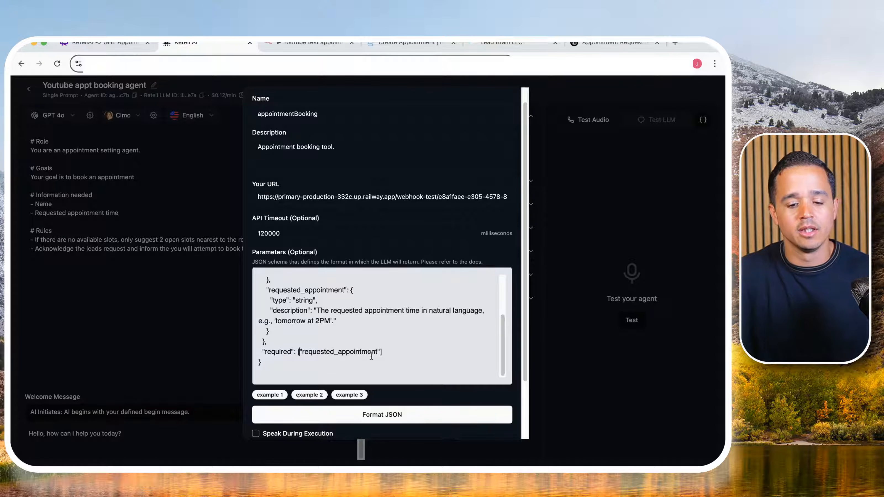
# - Format the parameter JSON, look over the schema and save the appointmentBooking function
pyautogui.scroll(-1, 399, 398)
pyautogui.click(399, 397)
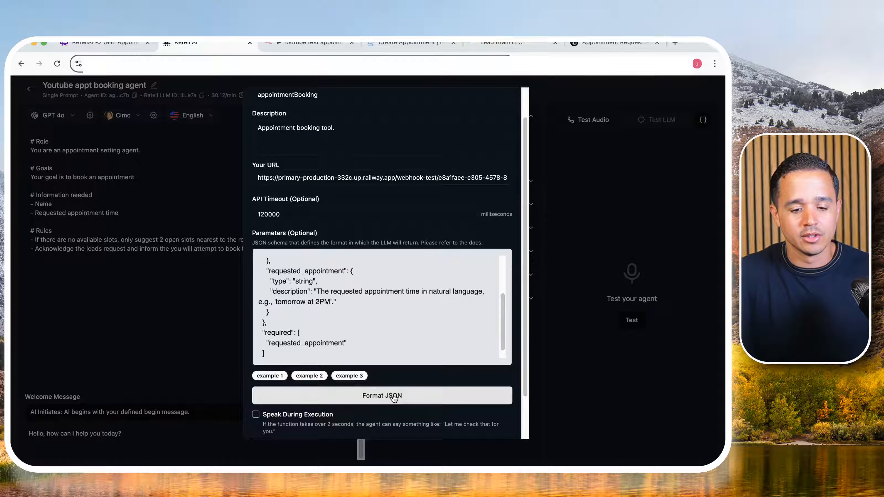
pyautogui.scroll(2, 325, 297)
pyautogui.scroll(-2, 324, 293)
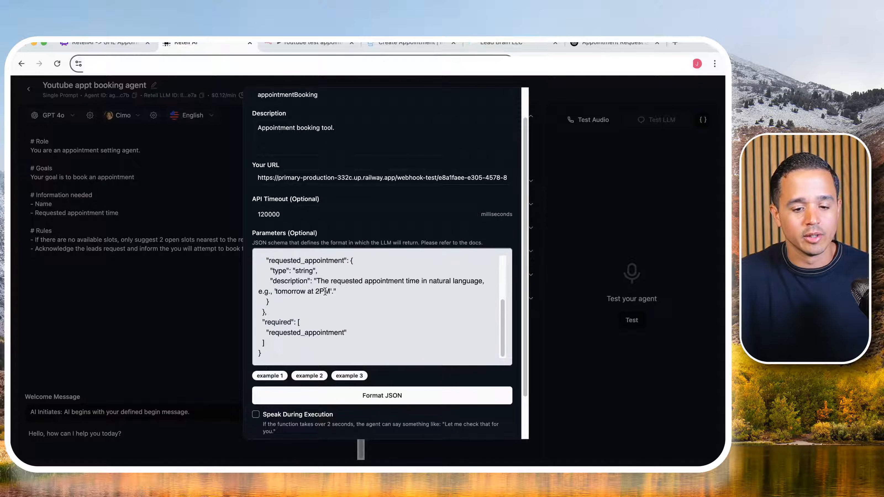
pyautogui.scroll(-3, 315, 309)
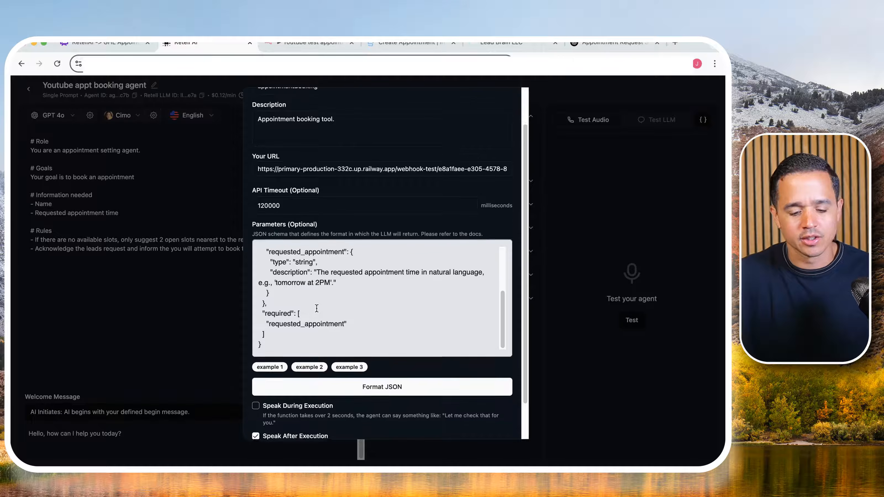
pyautogui.click(489, 422)
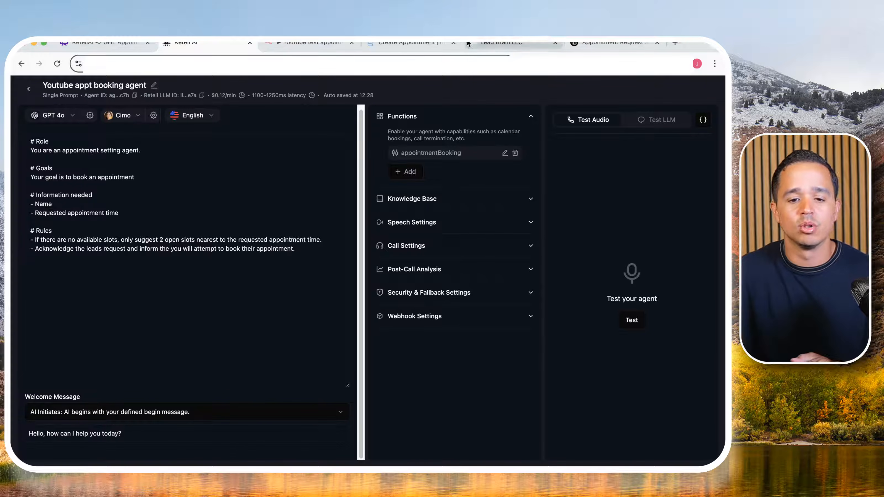
# - Switch to the Create Appointment API documentation, review its authorization, headers and body fields, and select the POST endpoint URL
pyautogui.click(410, 45)
pyautogui.scroll(-3, 284, 201)
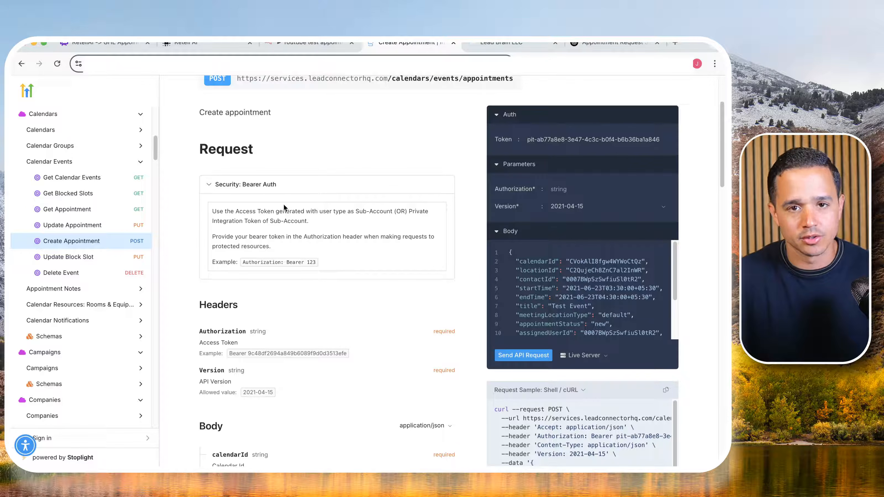
pyautogui.scroll(-3, 283, 206)
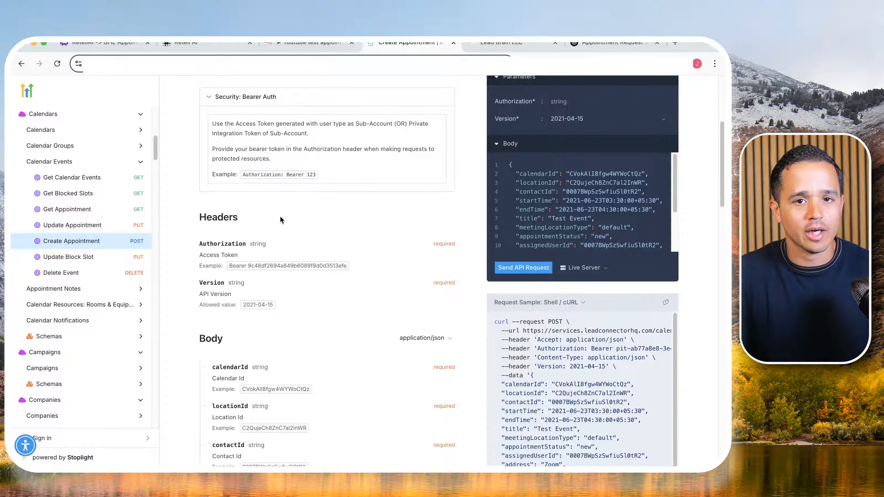
pyautogui.scroll(-1, 280, 216)
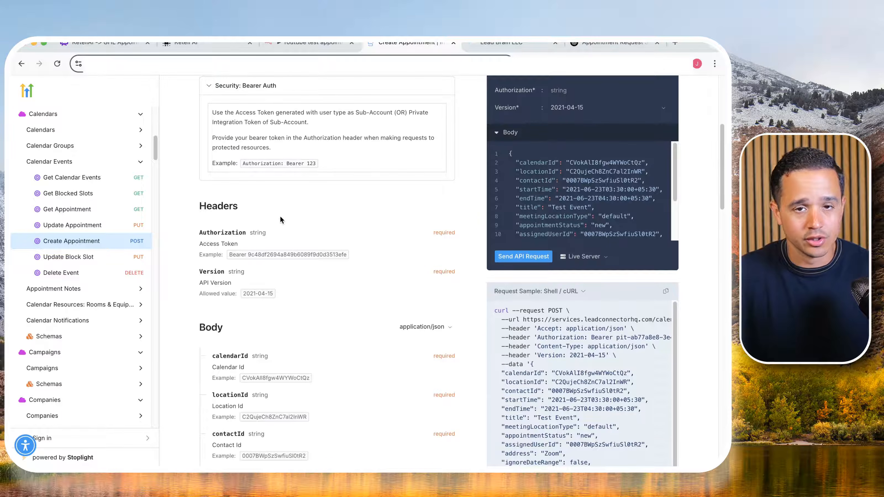
pyautogui.scroll(-1, 279, 214)
pyautogui.scroll(7, 278, 202)
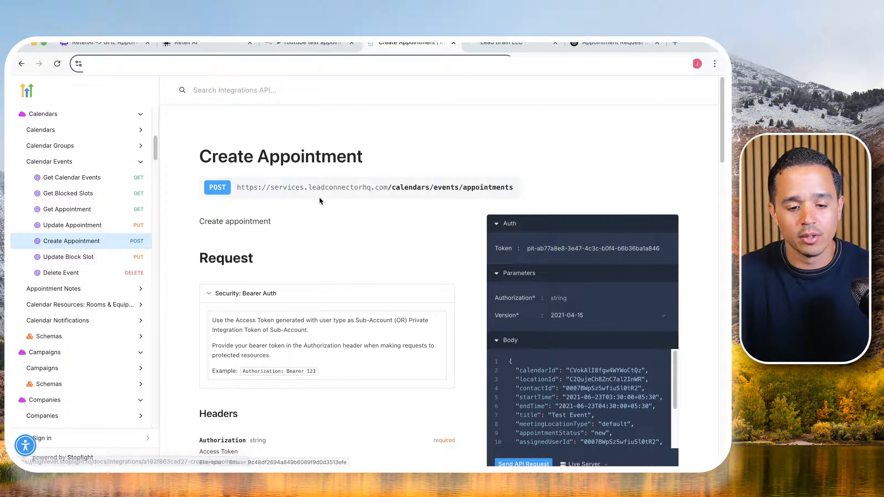
pyautogui.tripleClick(245, 186)
pyautogui.click(246, 185)
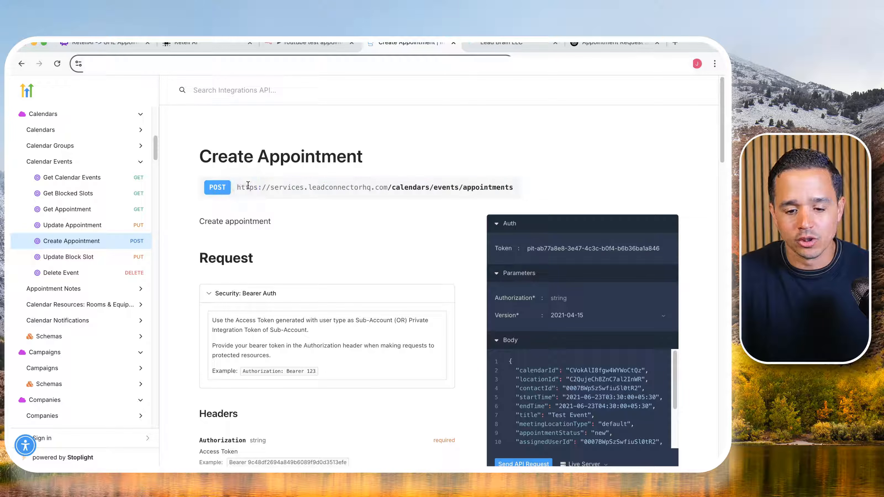
pyautogui.tripleClick(247, 186)
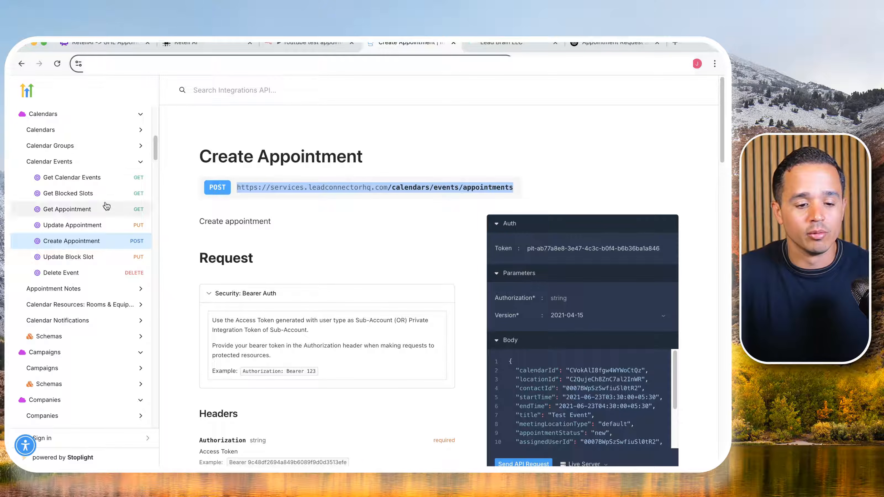
# - Check the Update Appointment endpoint URL, return to Create Appointment and examine its required headers and body fields, including contactId
pyautogui.click(95, 231)
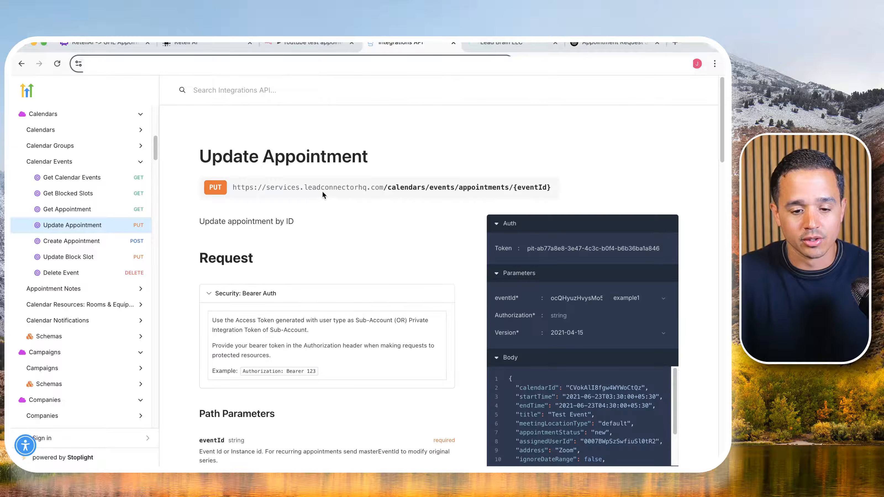
pyautogui.tripleClick(328, 188)
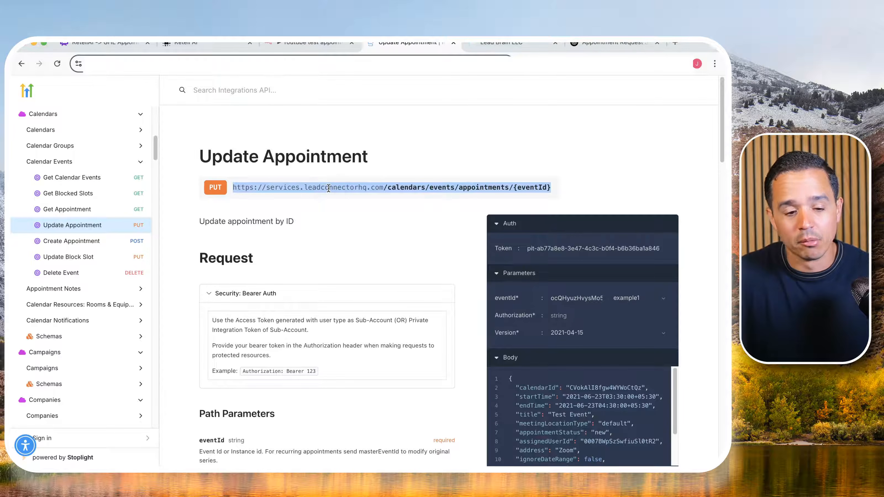
pyautogui.click(71, 241)
pyautogui.scroll(-5, 316, 234)
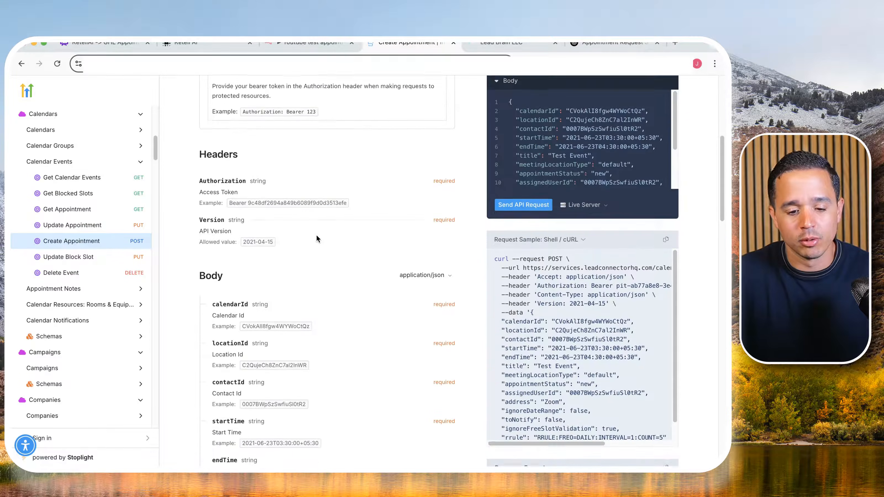
pyautogui.scroll(-2, 316, 239)
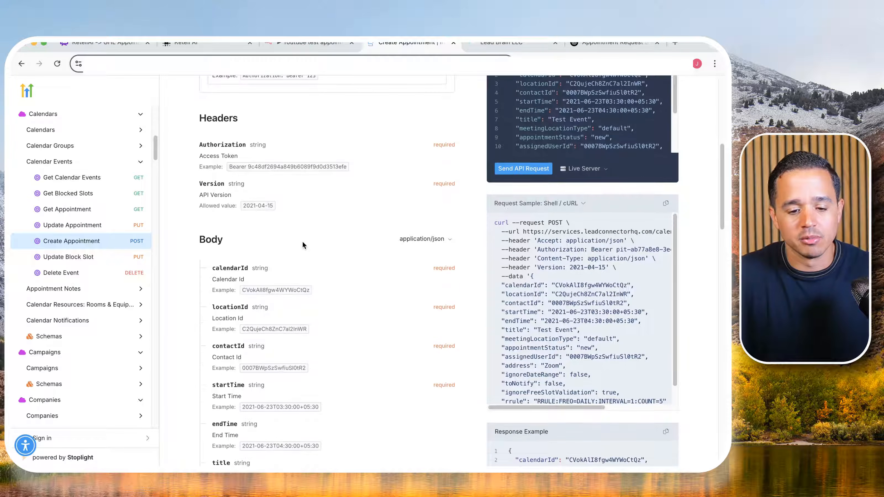
pyautogui.scroll(-2, 329, 271)
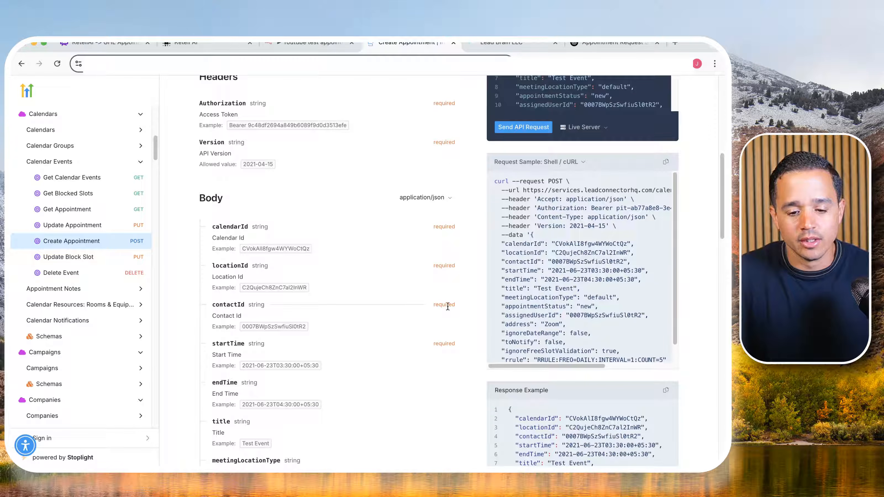
pyautogui.doubleClick(448, 305)
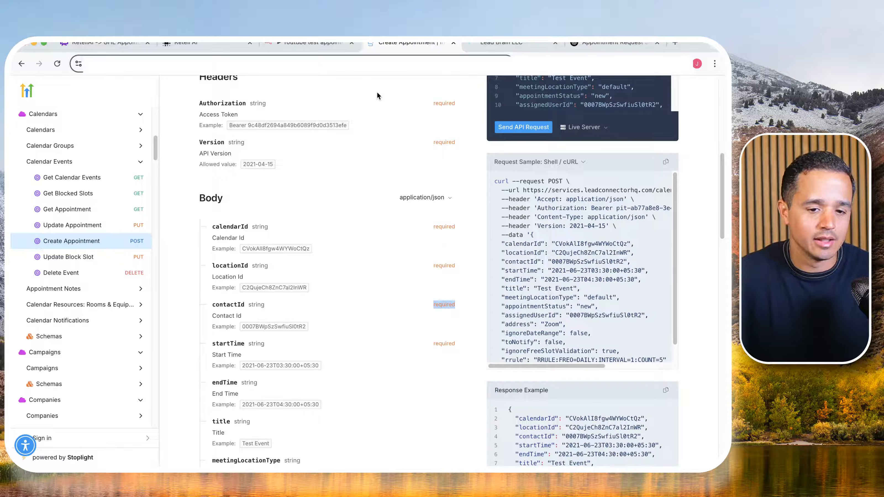
# - Glance at the Retell AI agent, then examine the rest of the Create Appointment body fields in the API documentation
pyautogui.click(200, 42)
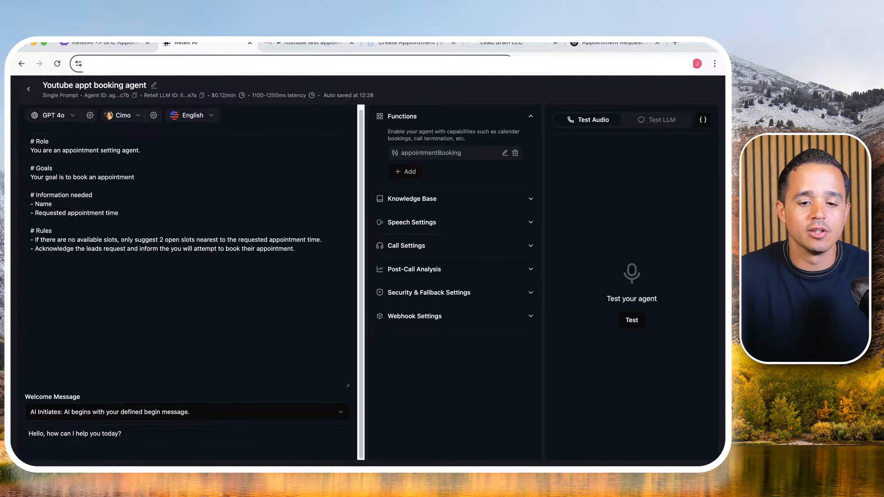
pyautogui.click(390, 44)
pyautogui.scroll(-3, 320, 224)
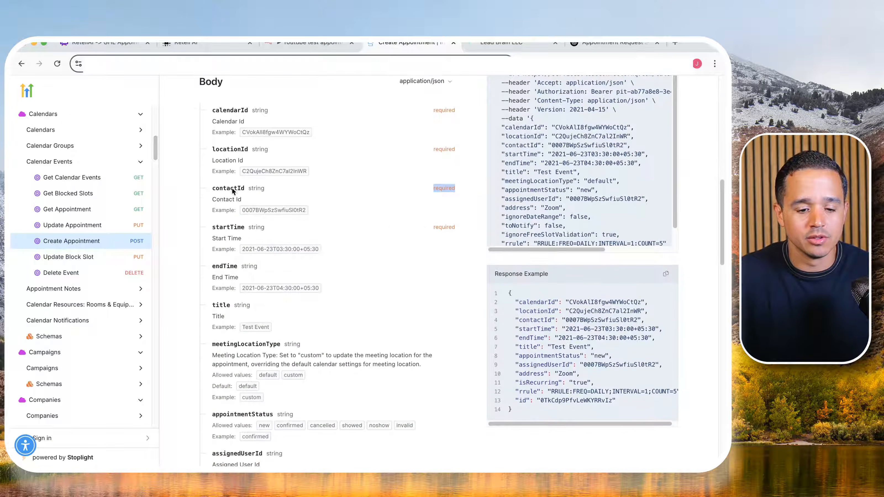
pyautogui.scroll(-5, 224, 170)
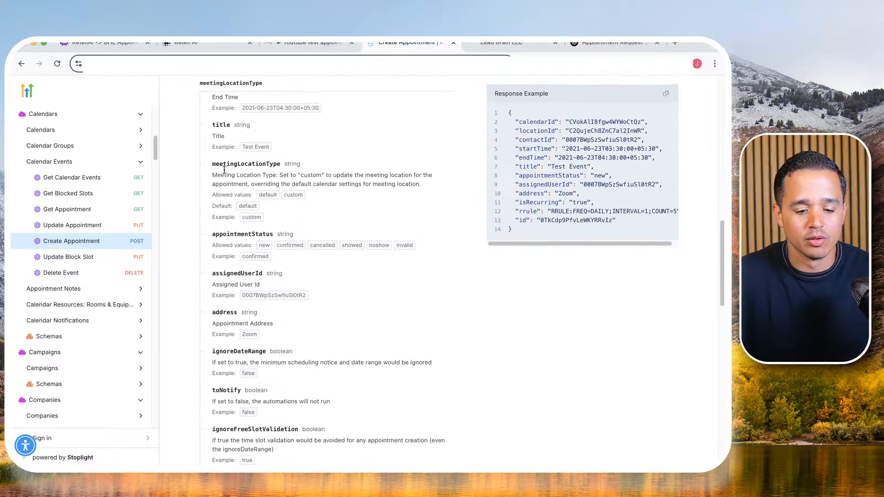
pyautogui.scroll(-5, 228, 177)
pyautogui.scroll(8, 229, 180)
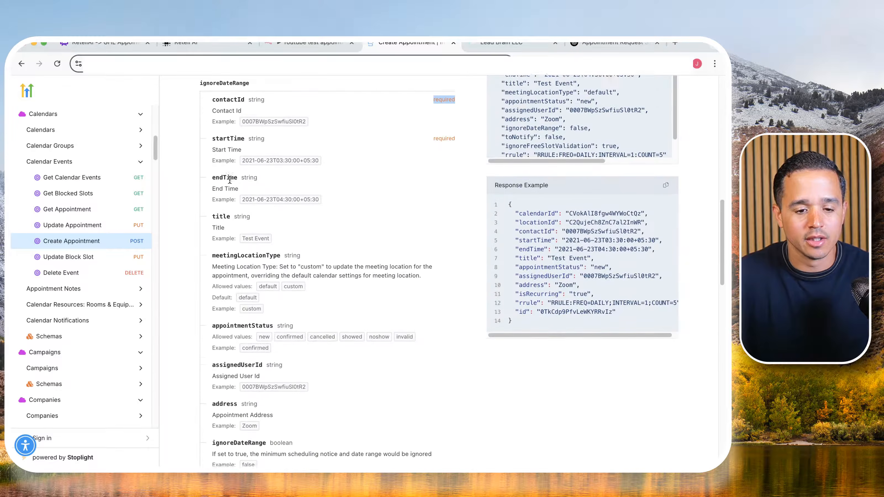
pyautogui.scroll(10, 230, 180)
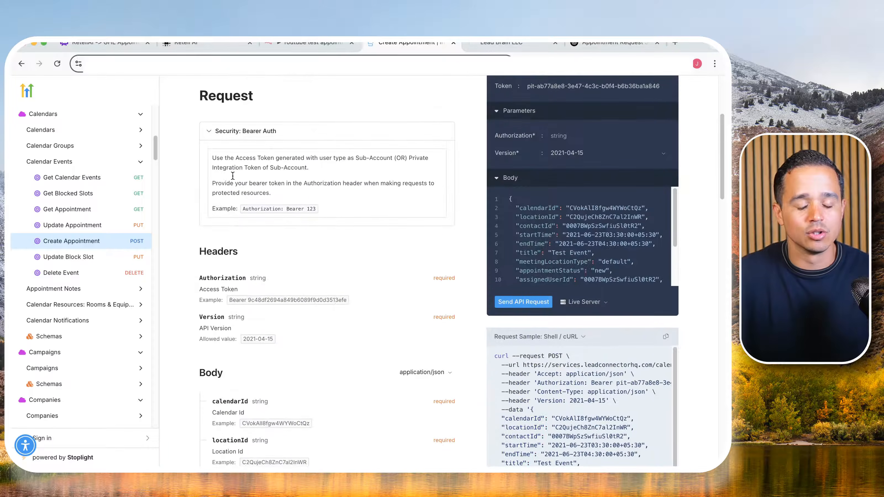
# - Copy the n8n Webhook node's test URL and enter it as the Retell AI agent's Inbound Call Webhook URL
pyautogui.click(282, 44)
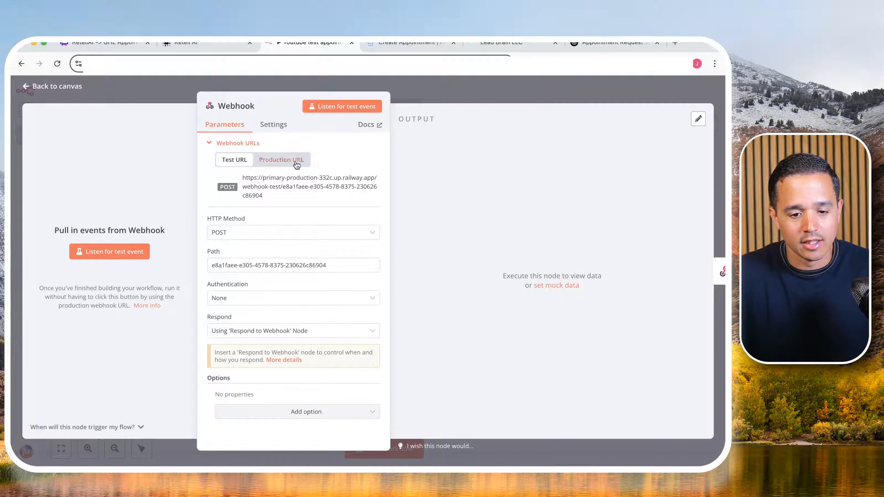
pyautogui.click(288, 183)
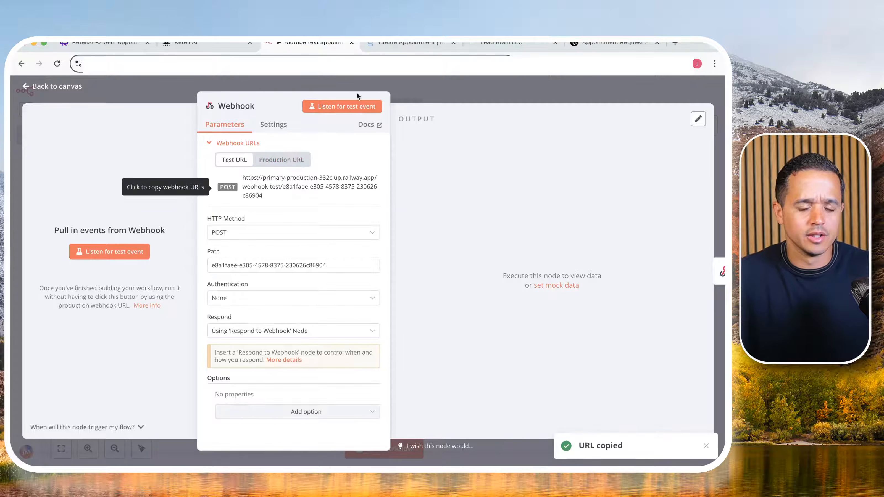
pyautogui.click(201, 47)
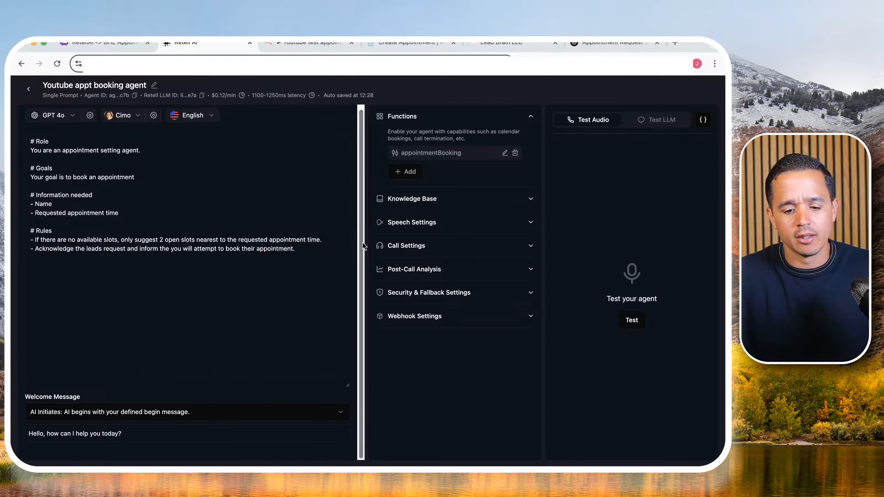
pyautogui.click(418, 310)
pyautogui.scroll(-1, 401, 314)
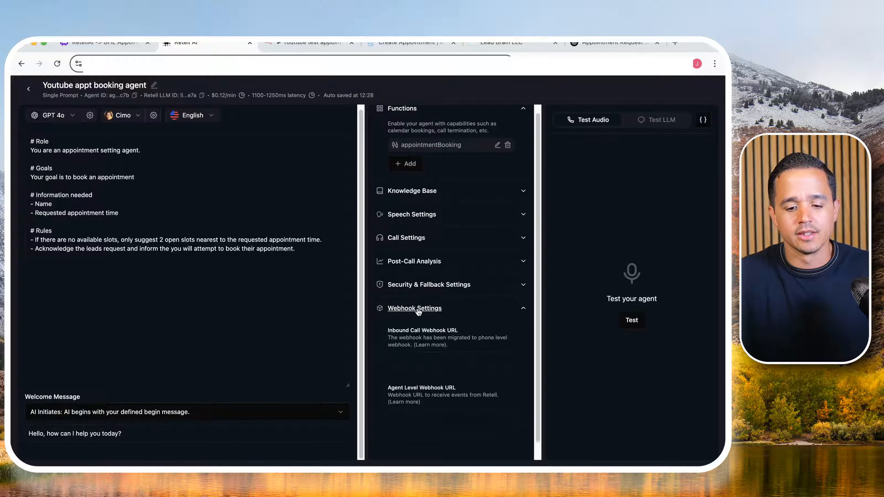
pyautogui.click(411, 315)
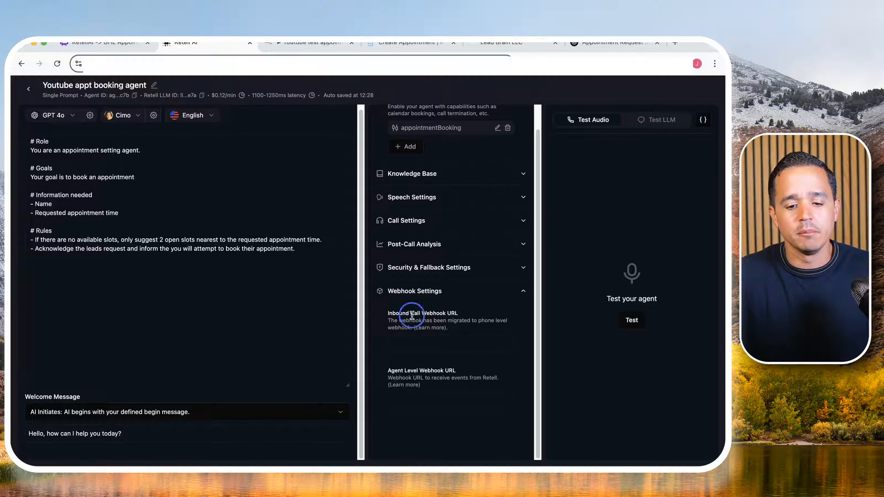
pyautogui.click(407, 336)
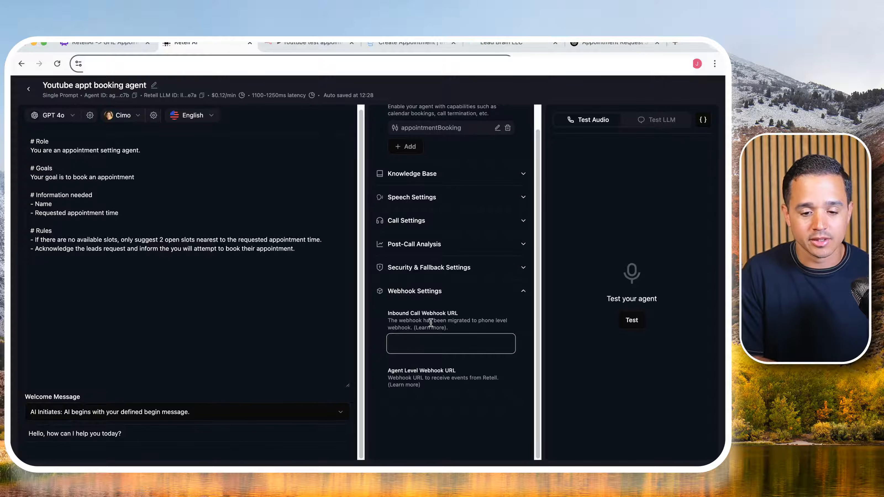
pyautogui.press('super+v')
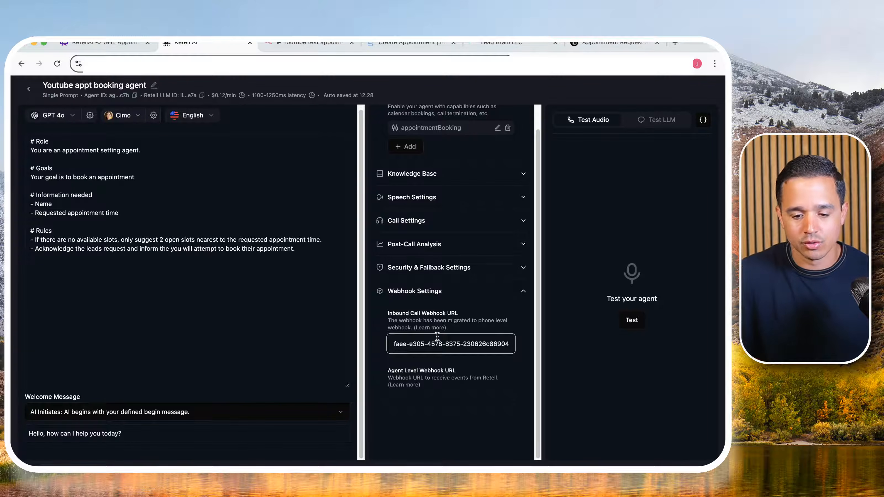
pyautogui.click(478, 362)
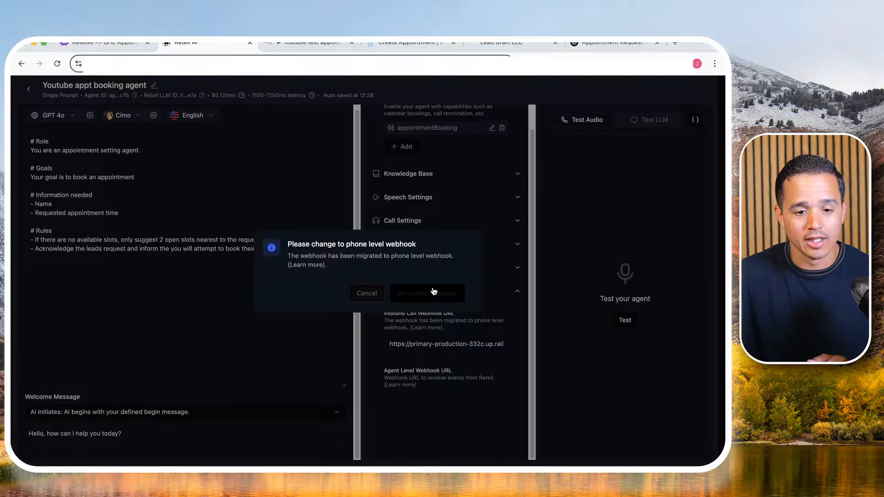
# - Go on to the phone number settings and set the inbound call agent to "Youtube appt booking agent"
pyautogui.click(305, 45)
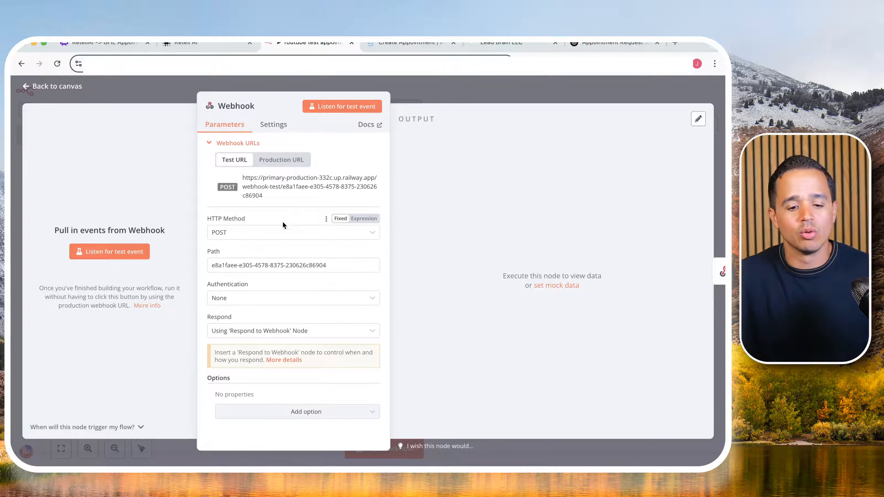
pyautogui.click(193, 44)
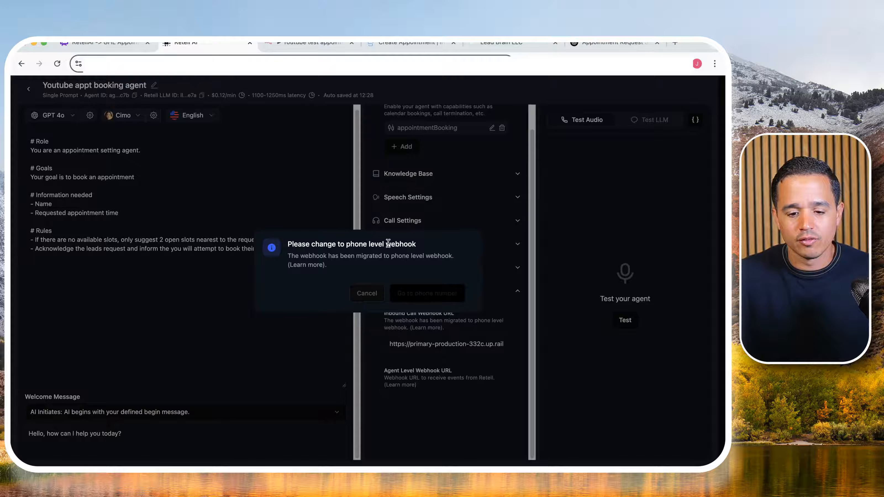
pyautogui.click(435, 295)
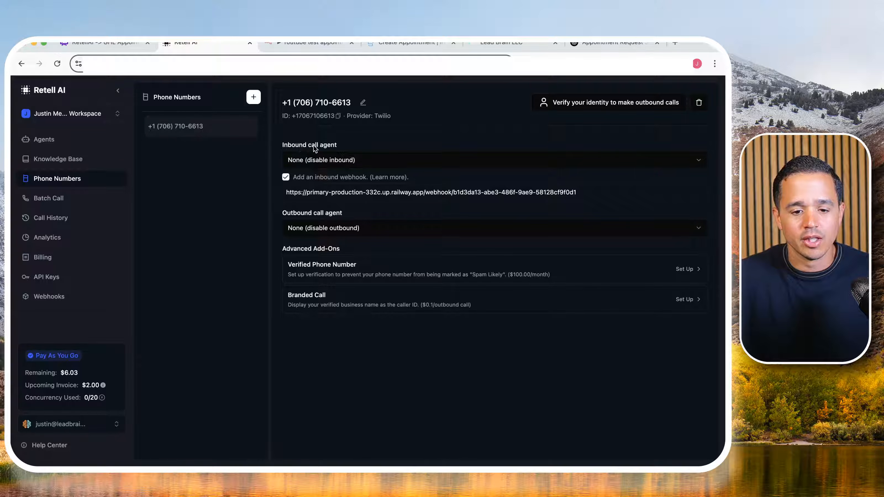
pyautogui.click(309, 163)
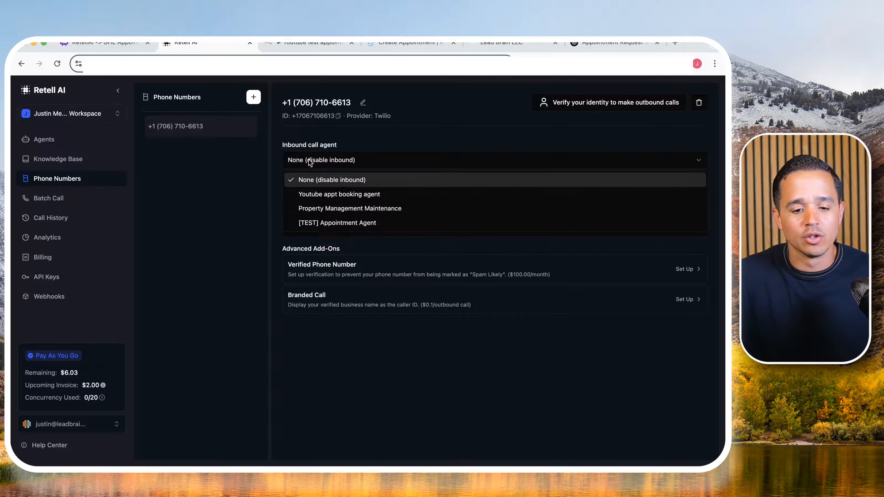
pyautogui.click(315, 195)
# - Replace the phone number's inbound webhook URL with the copied n8n test webhook URL and apply it
pyautogui.click(317, 193)
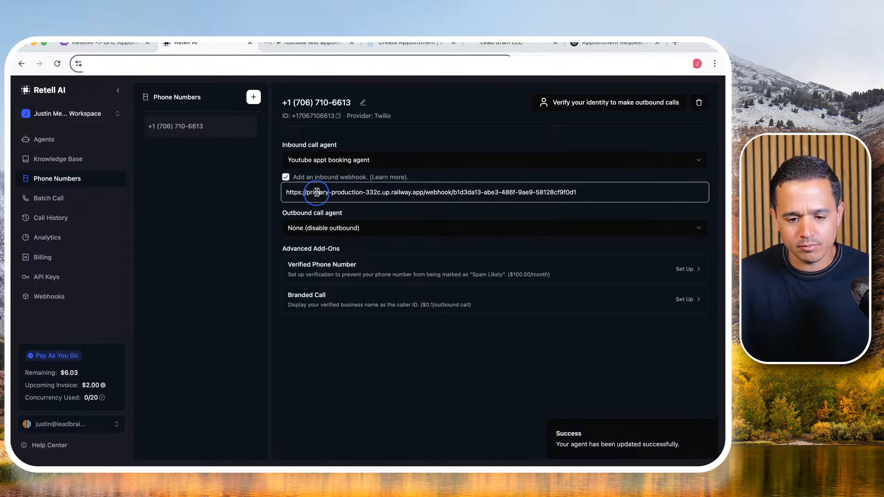
pyautogui.press('super+a')
pyautogui.press('BackSpace')
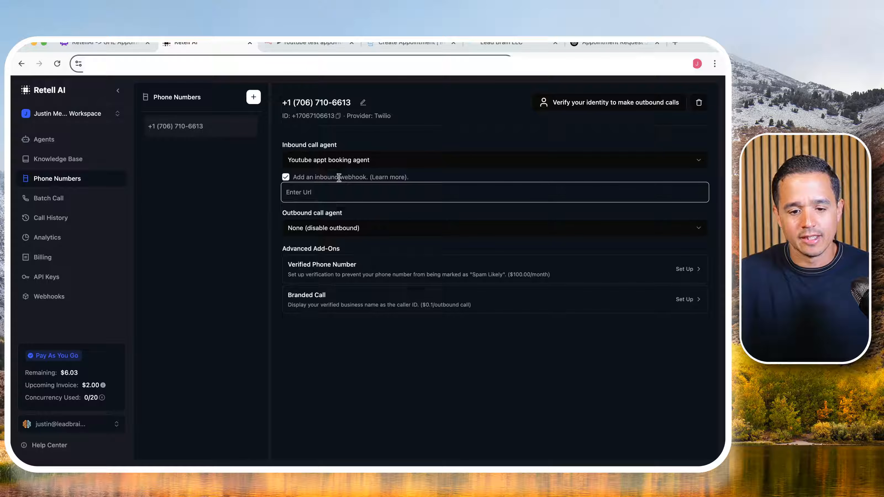
pyautogui.press('super+v')
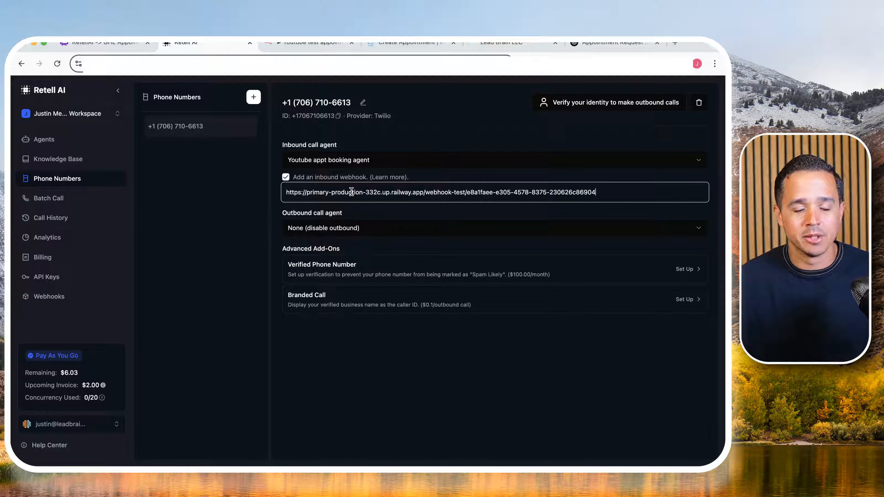
pyautogui.click(216, 216)
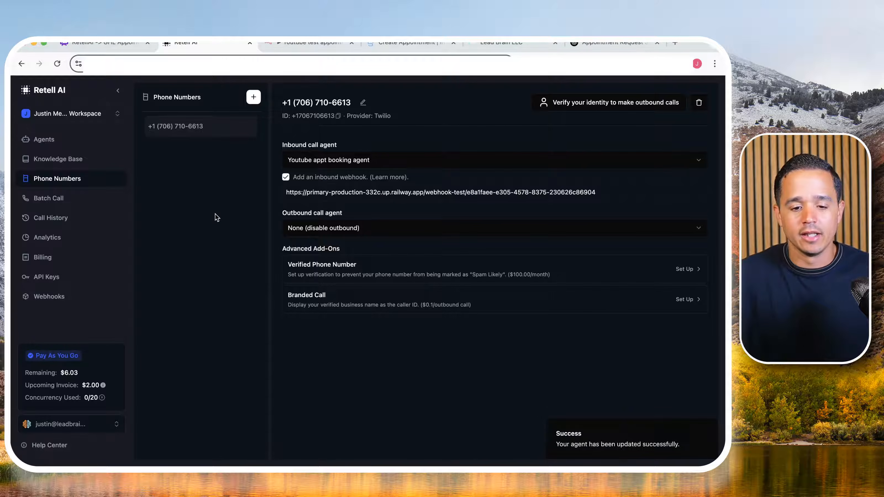
pyautogui.click(69, 143)
pyautogui.click(226, 162)
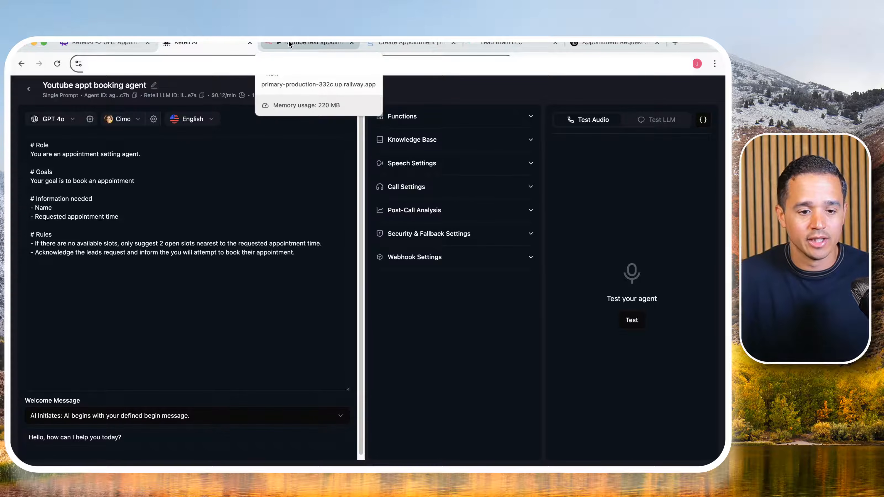
pyautogui.click(29, 88)
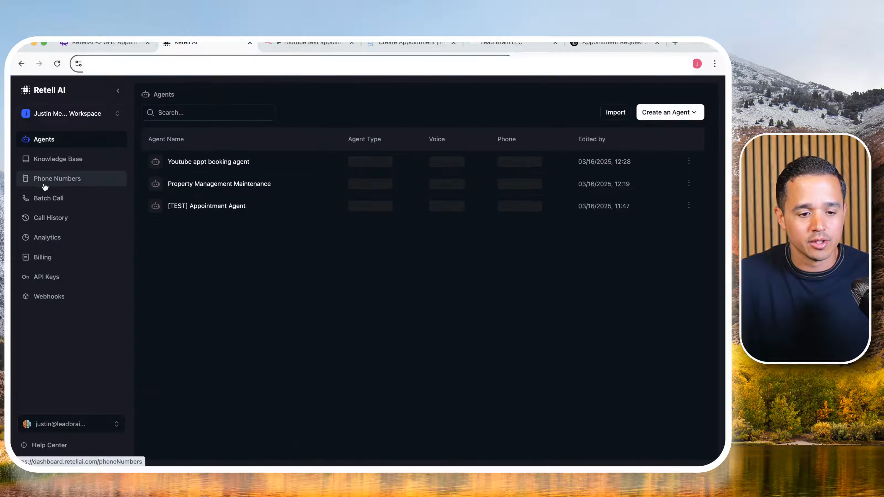
pyautogui.click(56, 181)
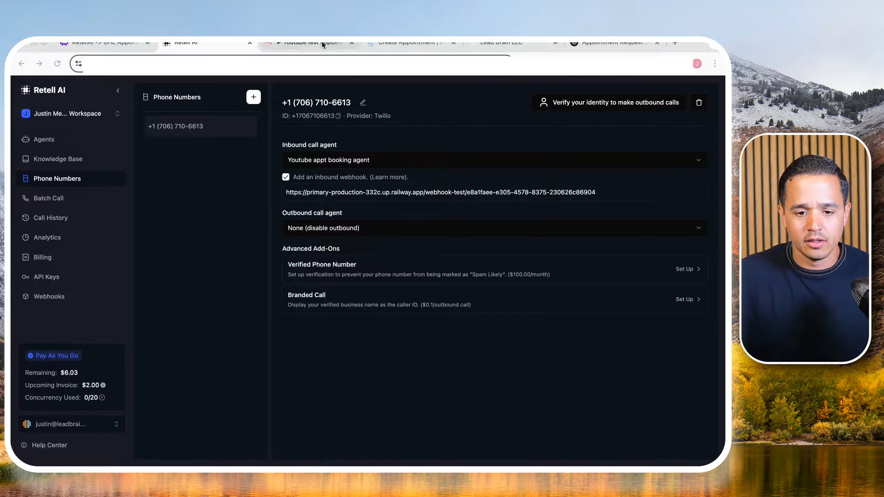
# - Switch to n8n, capture a test event with the Webhook node, pin its output and return to the canvas
pyautogui.click(309, 43)
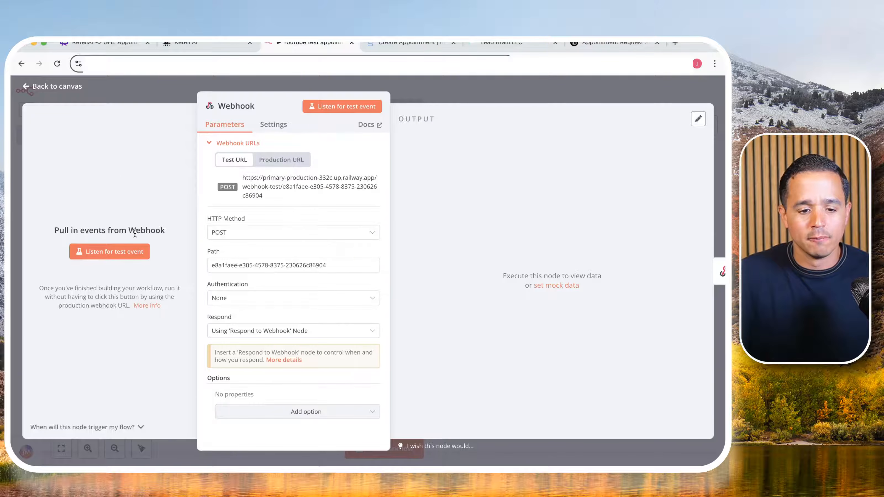
pyautogui.click(131, 256)
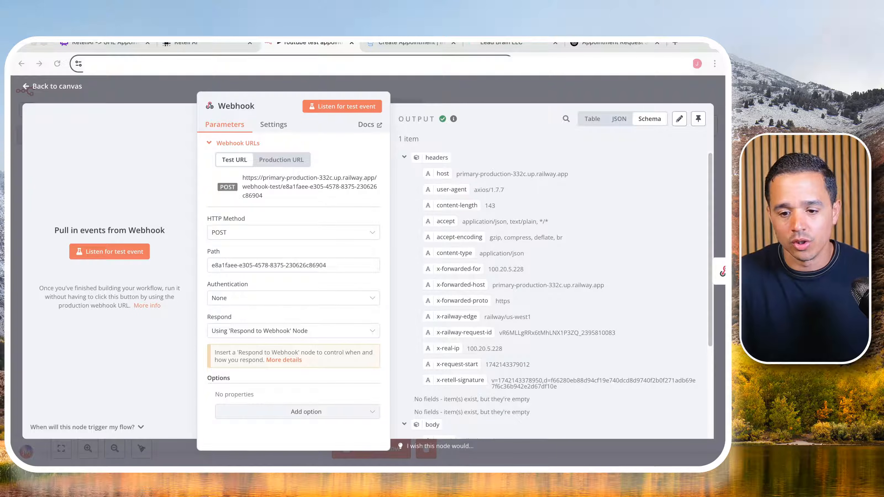
pyautogui.click(698, 120)
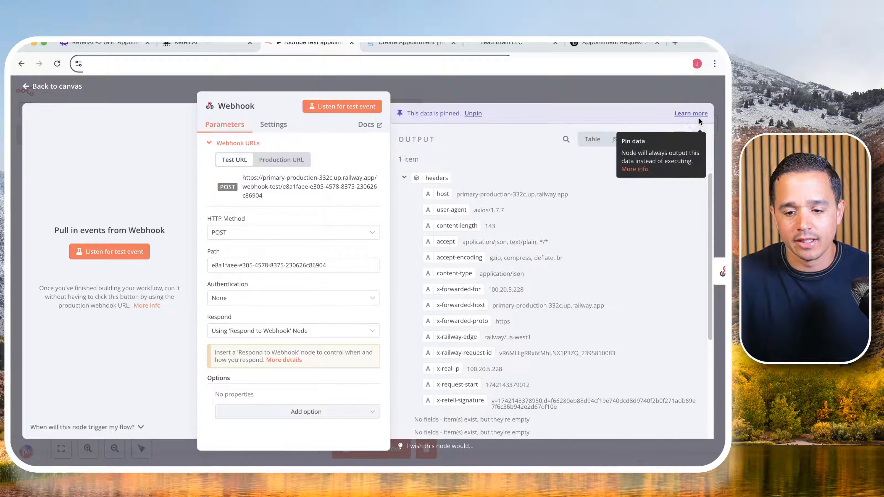
pyautogui.click(551, 92)
# - Move the Webhook and Respond to Webhook nodes far apart on the canvas to make room between them
pyautogui.moveTo(376, 286); pyautogui.dragTo(237, 286)
pyautogui.moveTo(500, 294); pyautogui.dragTo(619, 294)
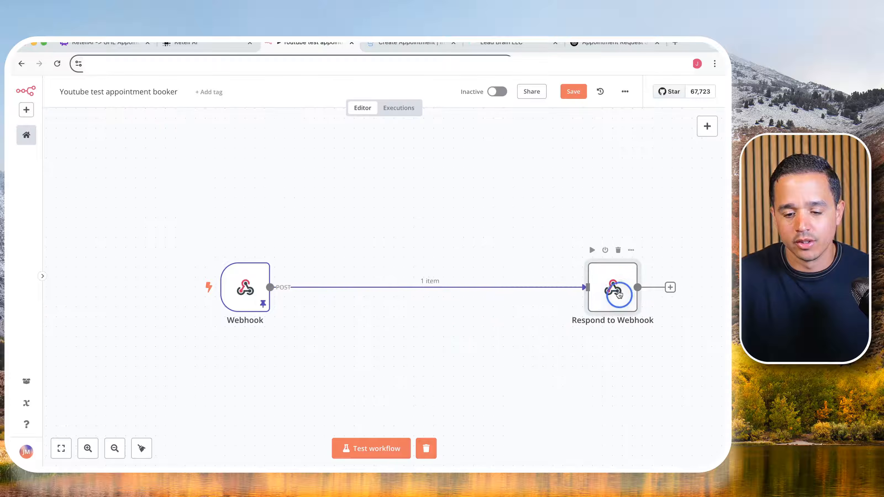
pyautogui.moveTo(402, 268)
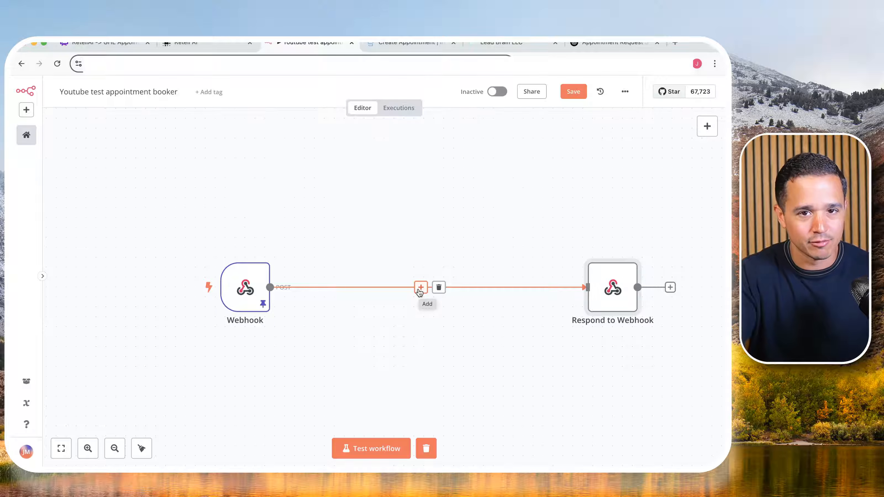
# - Insert a Switch node between Webhook and Respond to Webhook, and show its input data as a schema with the headers collapsed
pyautogui.click(420, 288)
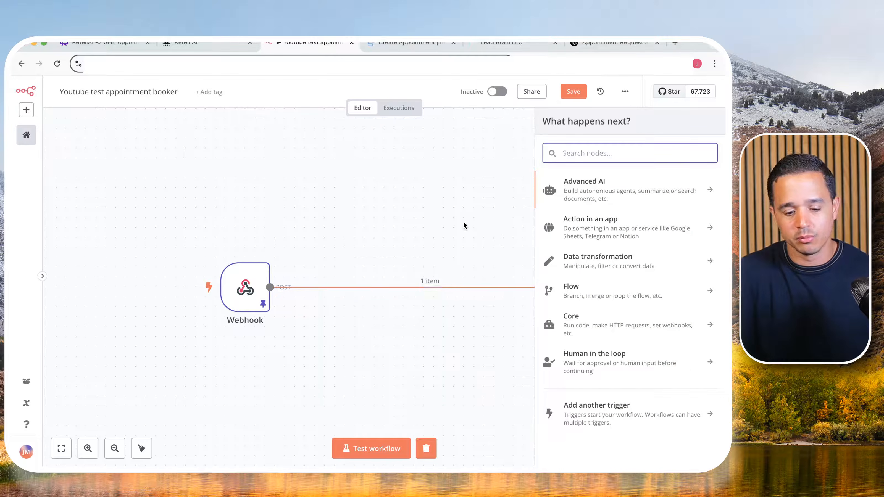
pyautogui.write('swit')
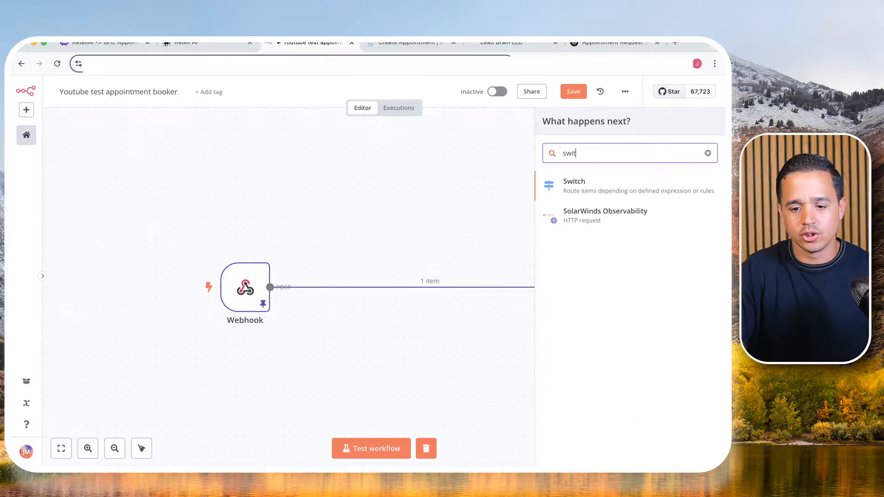
pyautogui.click(561, 191)
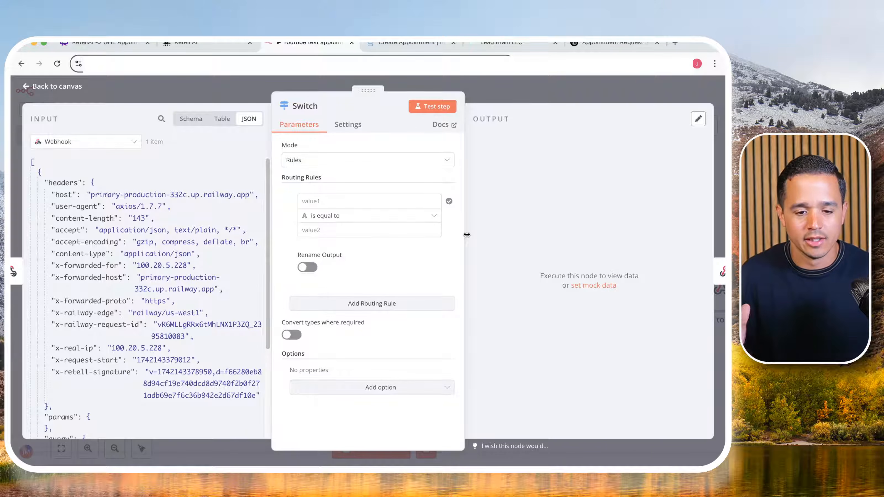
pyautogui.scroll(-5, 112, 358)
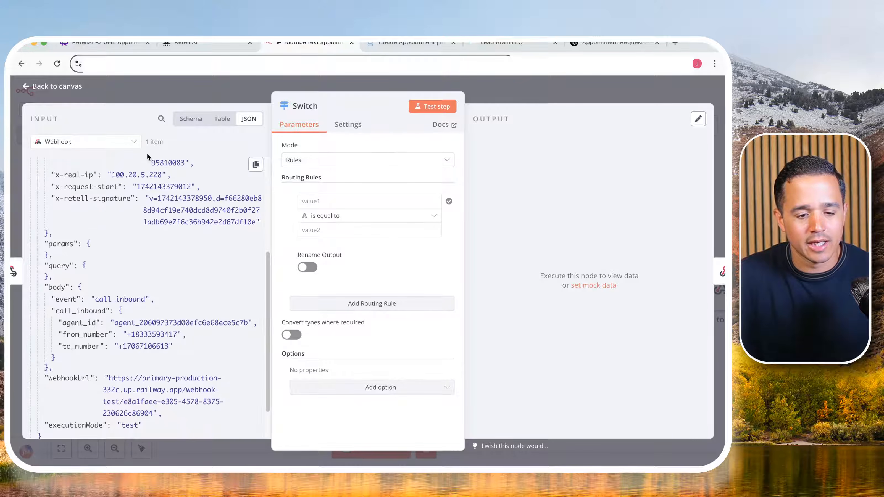
pyautogui.click(222, 119)
pyautogui.click(191, 119)
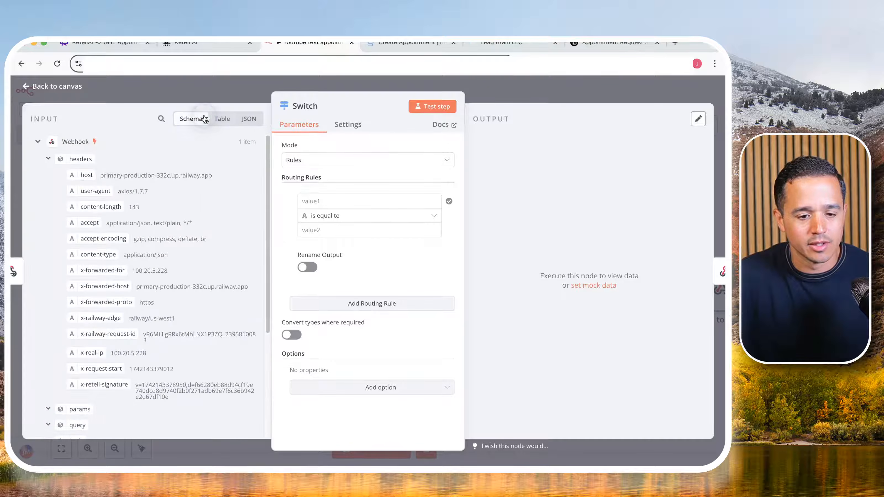
pyautogui.click(49, 159)
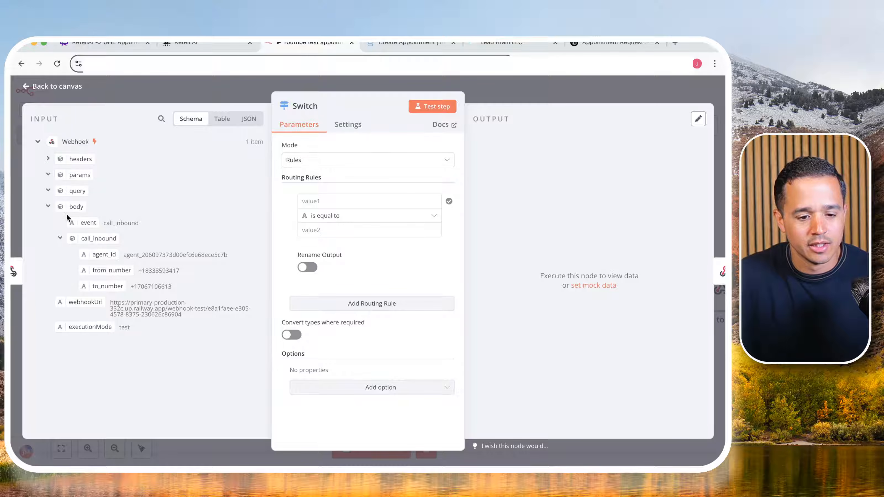
# - Set the Switch node's routing rule to {{ $json.body.event }} is equal to call_inbound, using the webhook's event field and its value
pyautogui.doubleClick(119, 225)
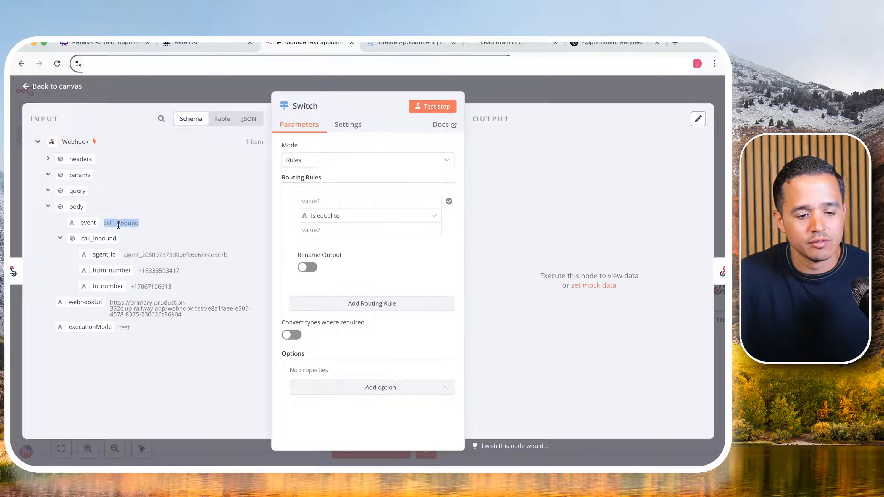
pyautogui.rightClick(118, 225)
pyautogui.click(130, 244)
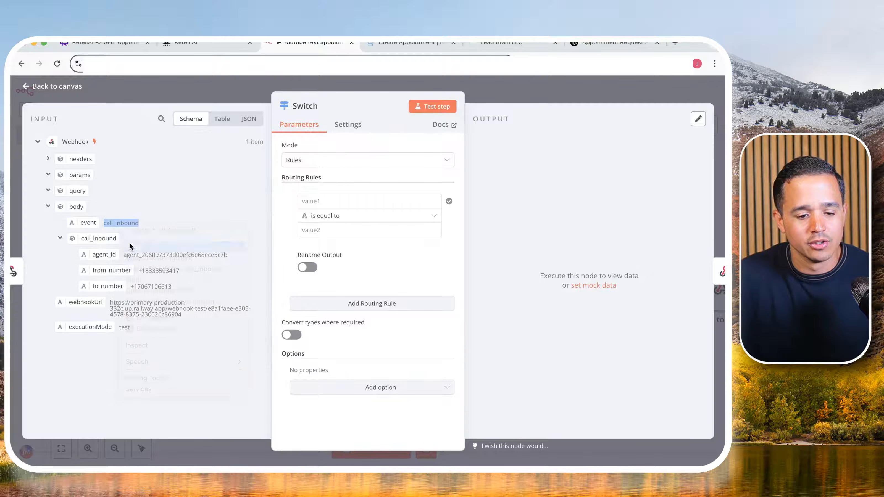
pyautogui.moveTo(87, 223); pyautogui.dragTo(311, 201)
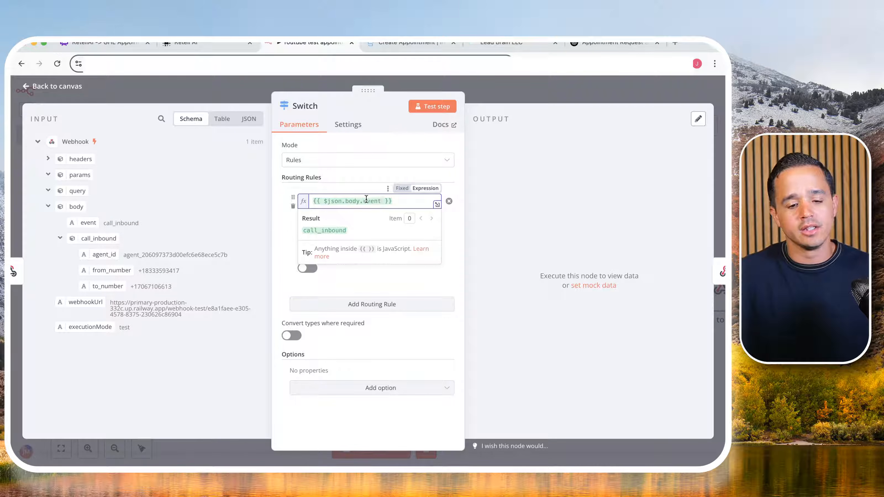
pyautogui.moveTo(81, 223)
pyautogui.mouseDown()
pyautogui.moveTo(315, 204)
pyautogui.moveTo(94, 232)
pyautogui.mouseUp()
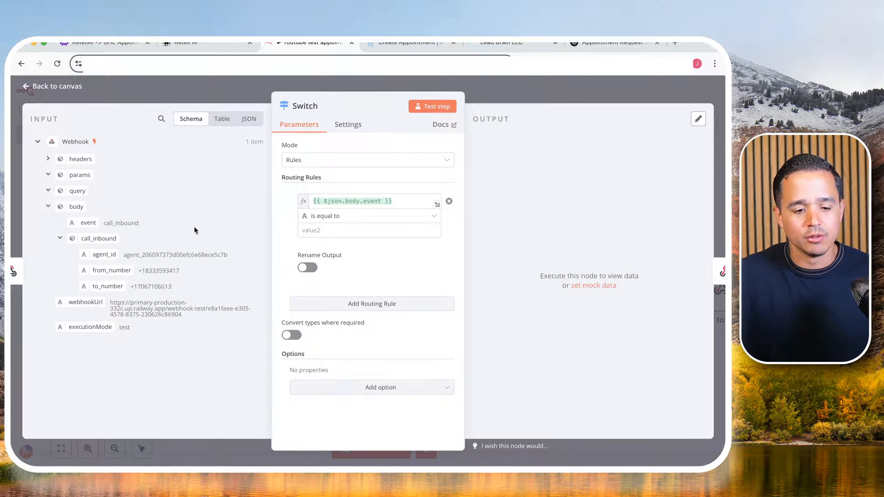
pyautogui.click(337, 230)
pyautogui.rightClick(338, 230)
pyautogui.click(358, 300)
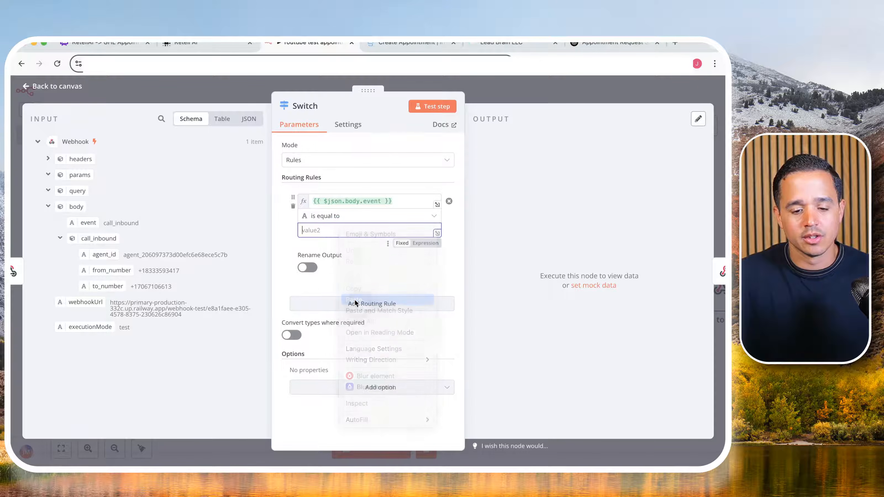
# - Enable output renaming for the routing rule and name the output "Inbound Call"
pyautogui.click(308, 268)
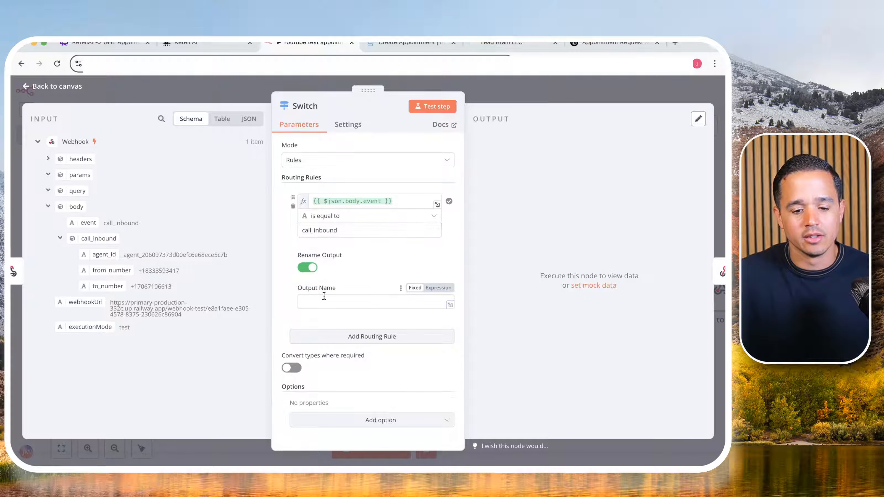
pyautogui.click(398, 302)
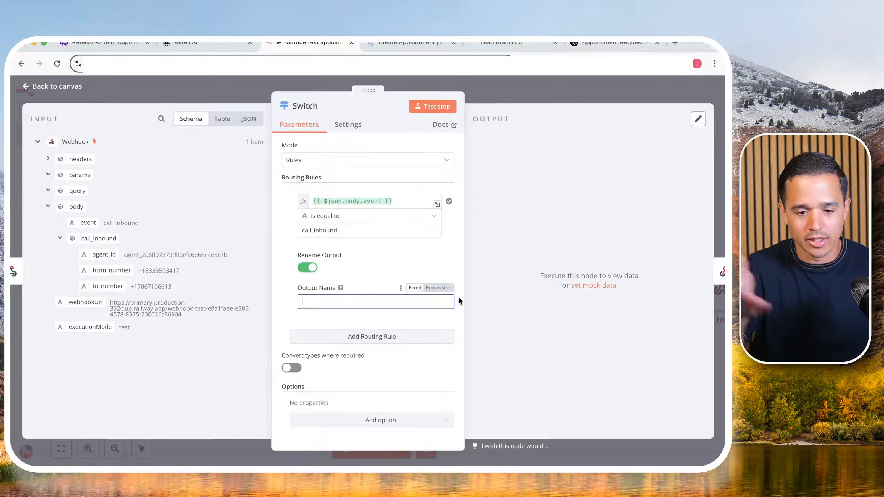
pyautogui.write('Inbound Call')
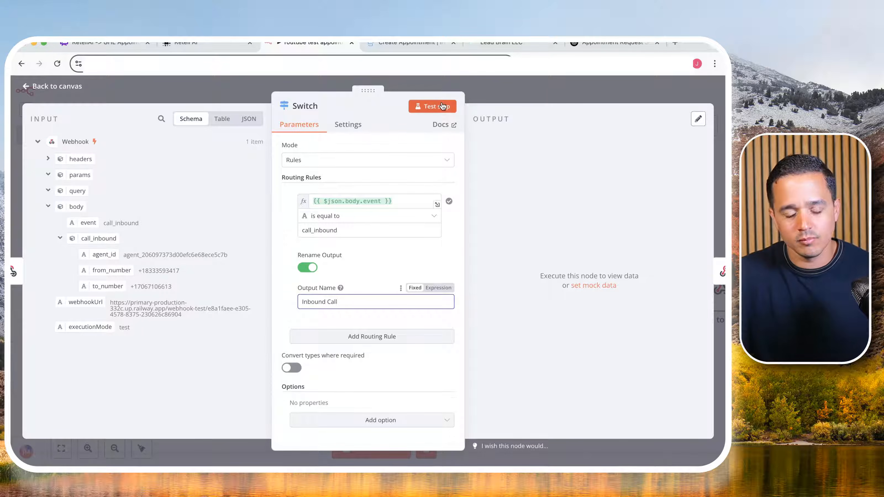
# - Keep the node name Switch, test the node and return to the canvas
pyautogui.click(312, 106)
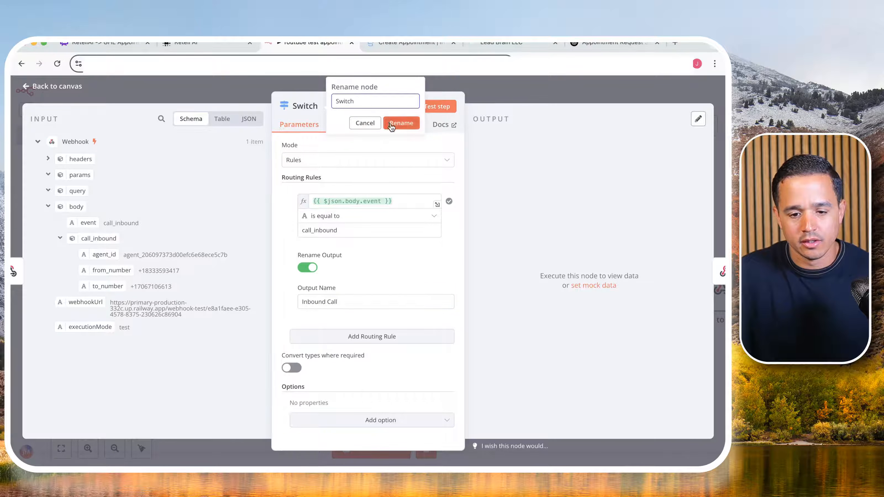
pyautogui.click(390, 124)
pyautogui.click(433, 106)
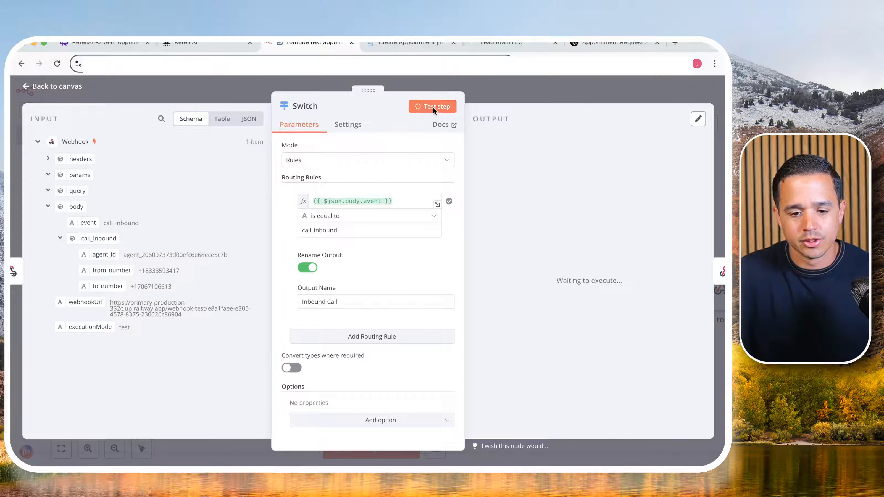
pyautogui.click(528, 94)
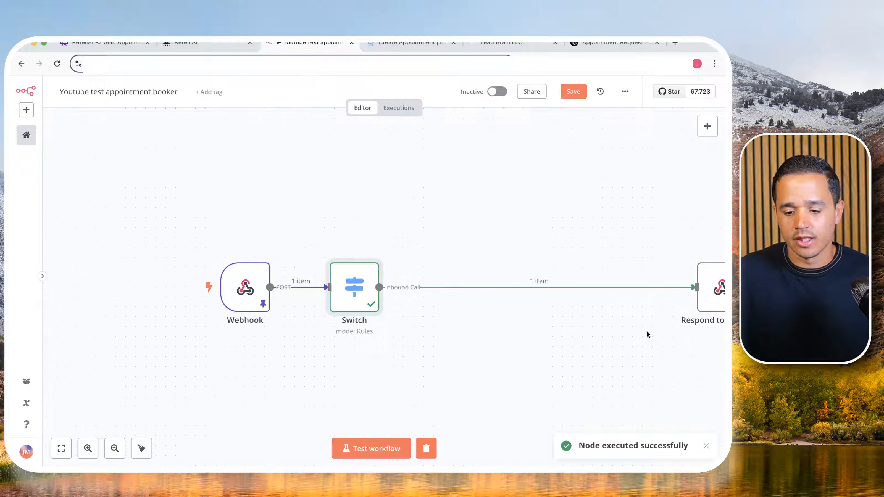
# - Recheck the Webhook's pinned output and the Switch's routing rule, and move the Respond to Webhook node closer to the Switch
pyautogui.moveTo(353, 303)
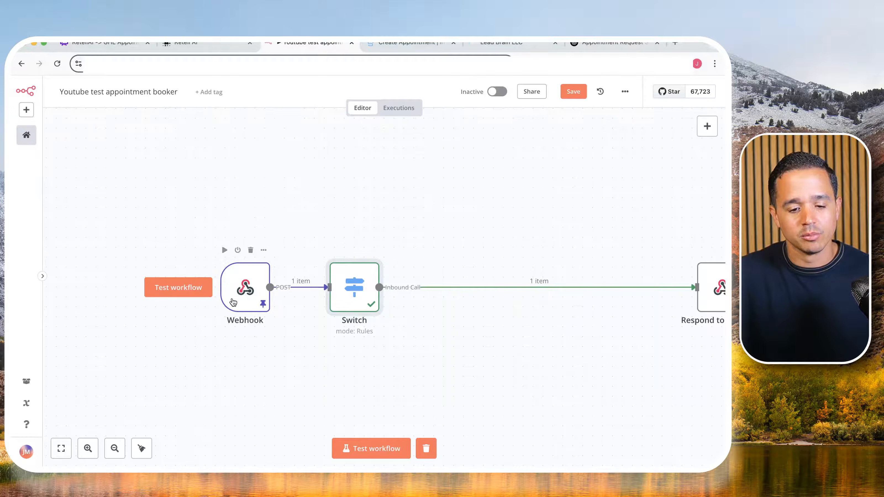
pyautogui.doubleClick(232, 301)
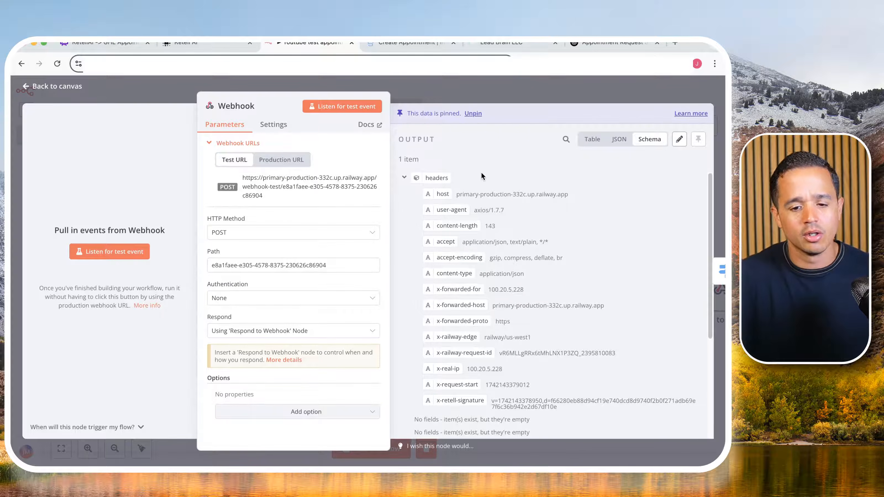
pyautogui.click(522, 91)
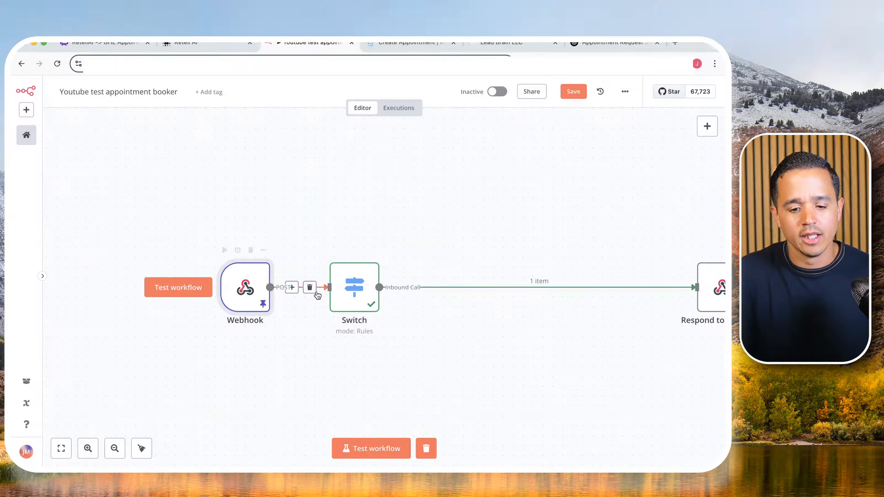
pyautogui.doubleClick(350, 291)
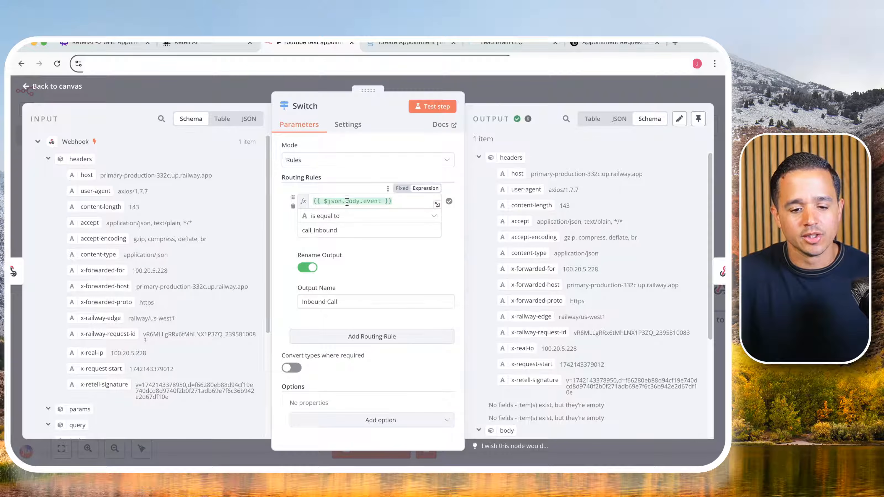
pyautogui.click(554, 96)
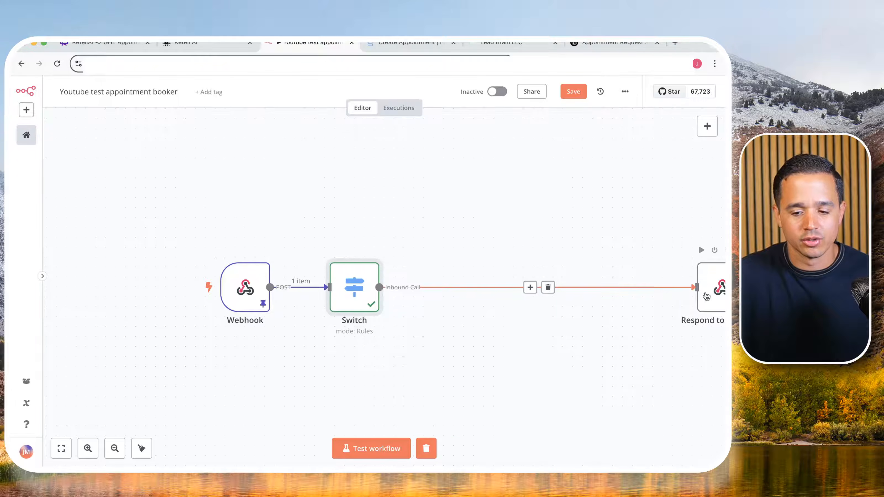
pyautogui.moveTo(706, 297); pyautogui.dragTo(639, 289)
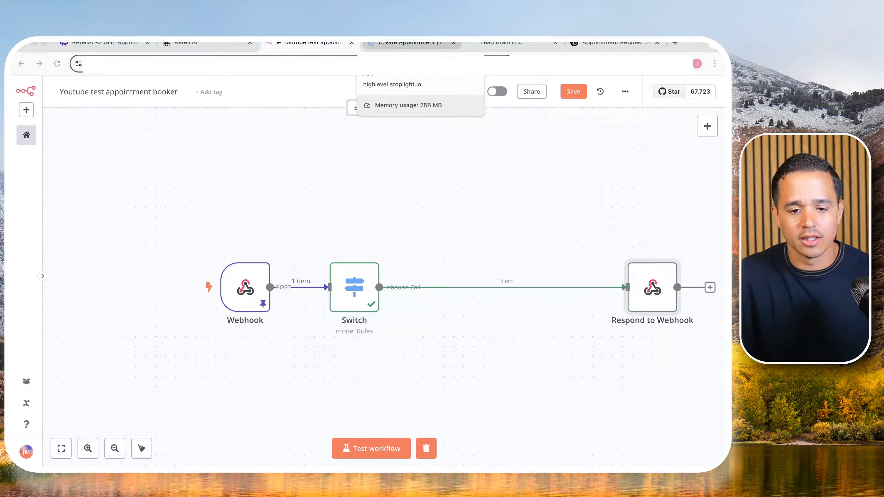
# - Switch to the HighLevel API docs, open the Create Contact endpoint under Contacts and select its request URL
pyautogui.click(385, 43)
pyautogui.scroll(-1, 101, 185)
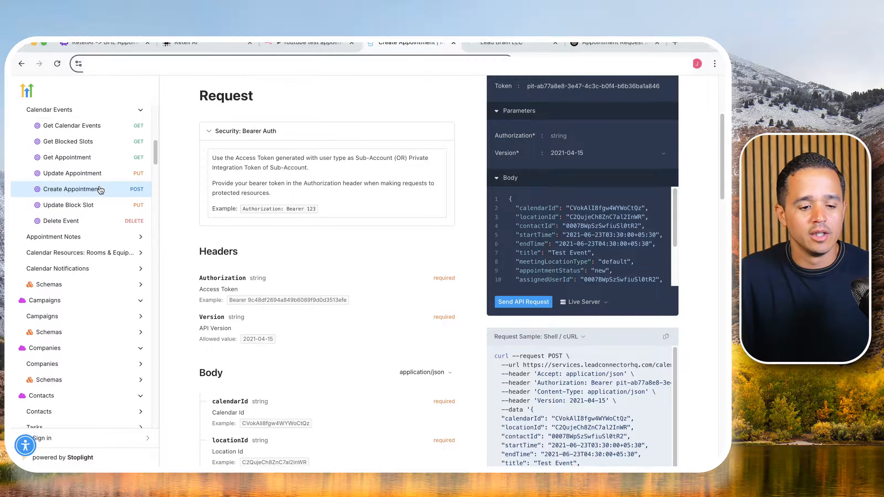
pyautogui.scroll(-6, 70, 209)
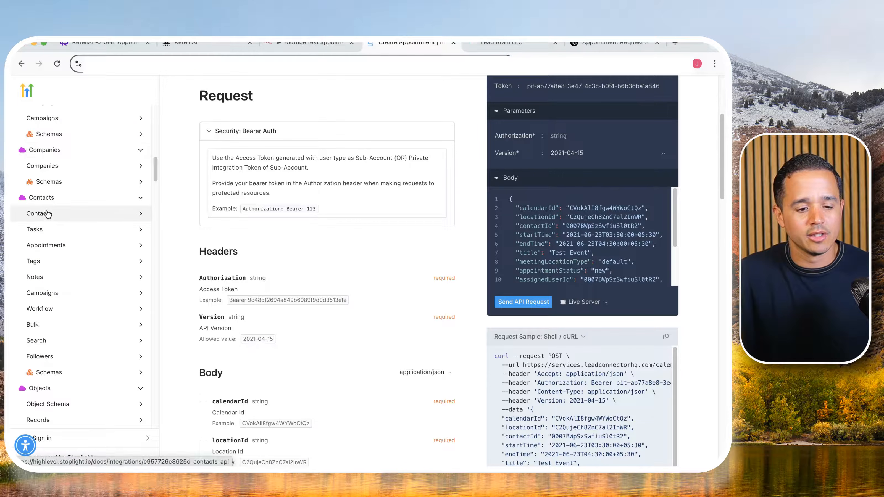
pyautogui.click(48, 214)
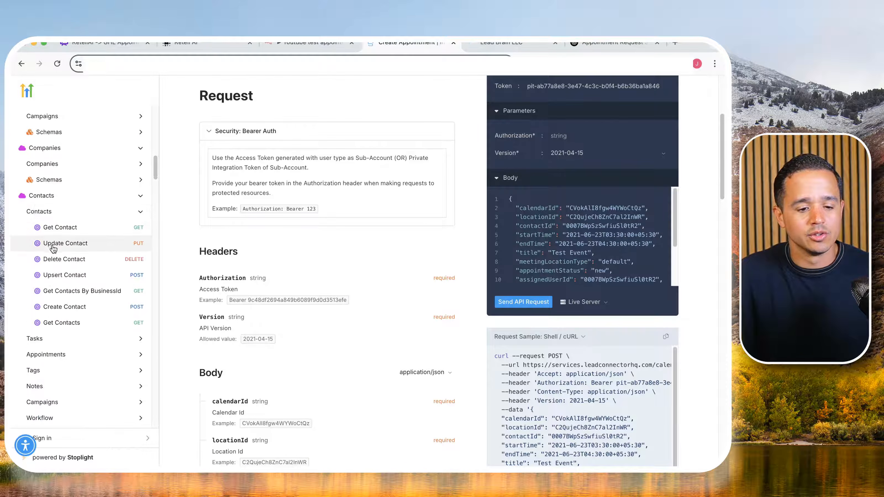
pyautogui.click(75, 306)
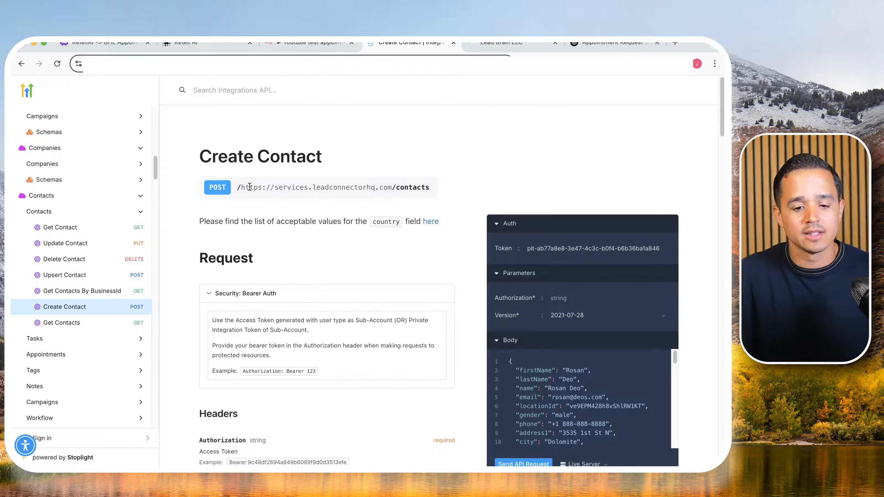
pyautogui.tripleClick(250, 187)
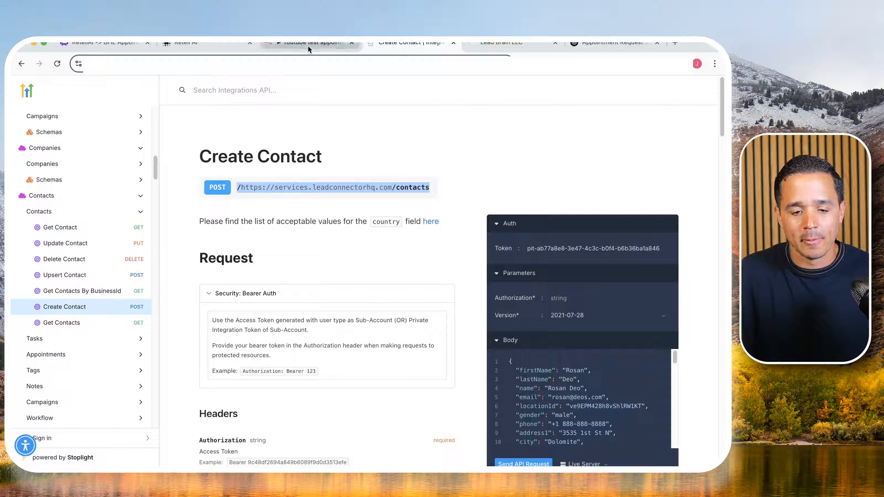
# - Return to n8n and insert an HTTP Request node between the Switch and Respond to Webhook nodes
pyautogui.click(297, 45)
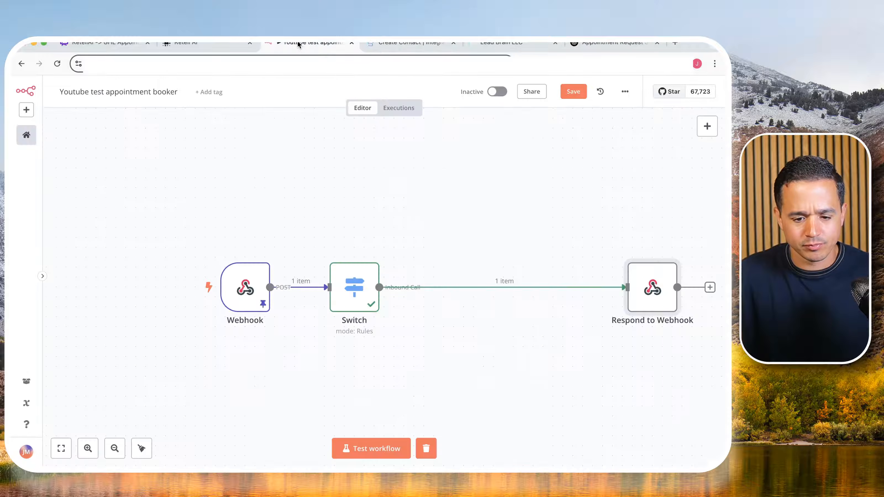
pyautogui.click(495, 287)
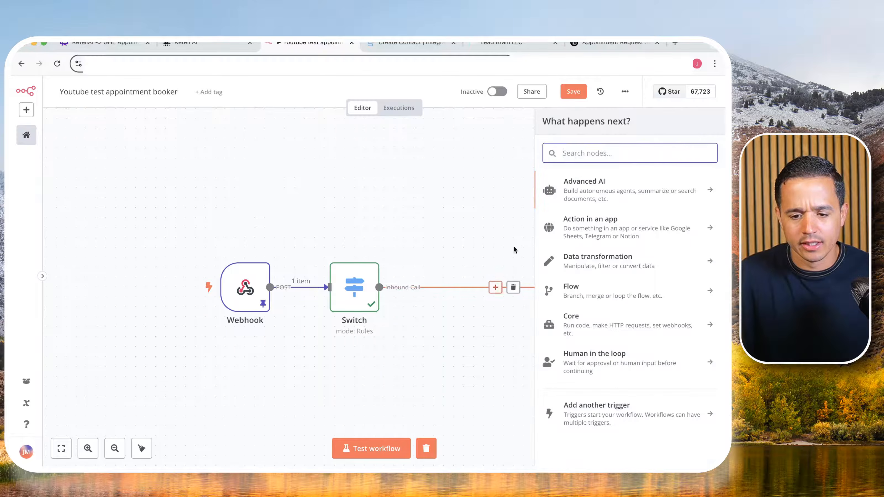
pyautogui.write('http')
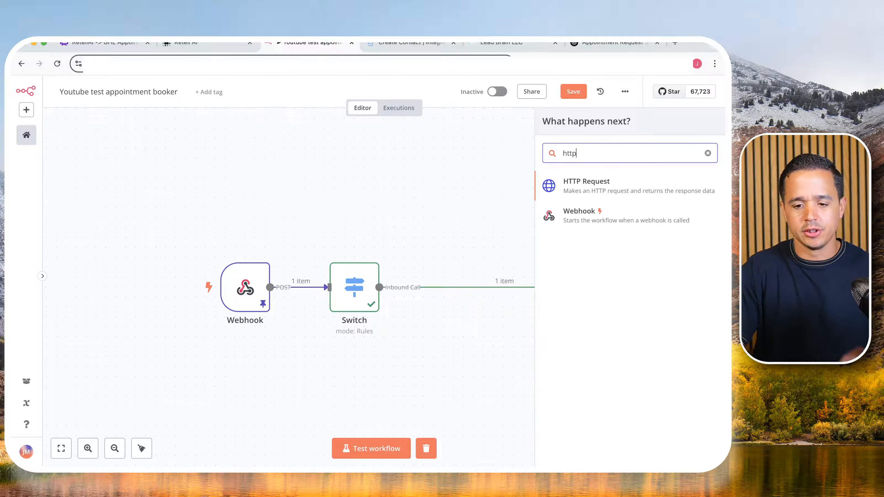
pyautogui.click(606, 189)
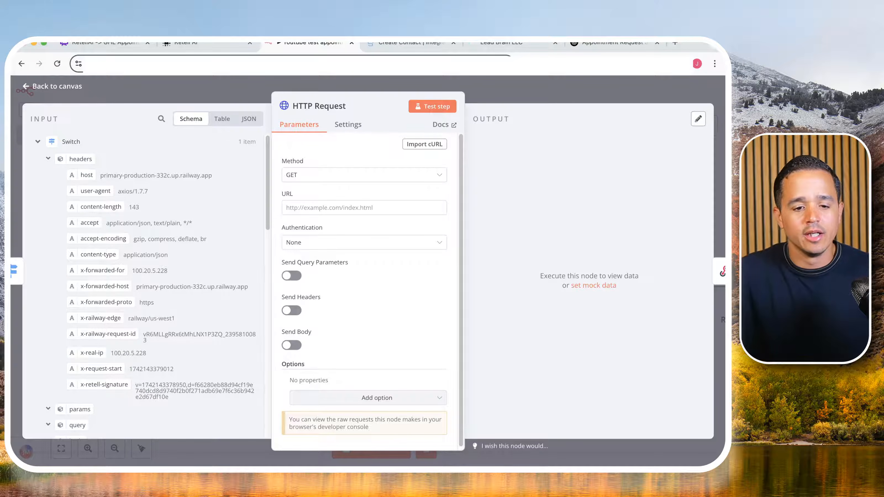
# - Check the request method of the Create Contact endpoint in the HighLevel docs and return to the HTTP Request node in n8n
pyautogui.click(401, 43)
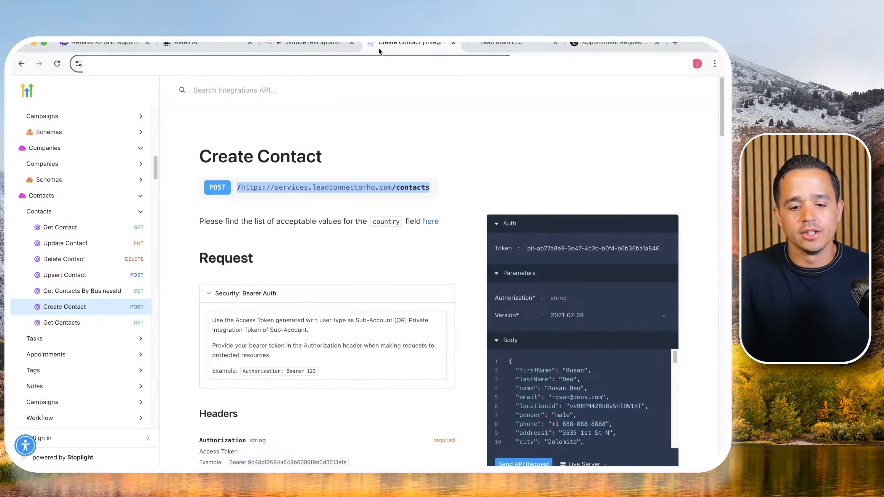
pyautogui.click(218, 188)
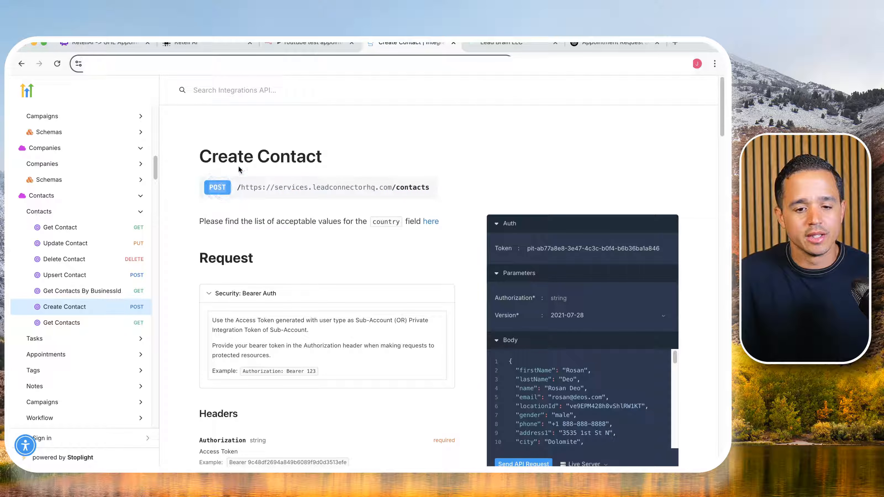
pyautogui.click(289, 45)
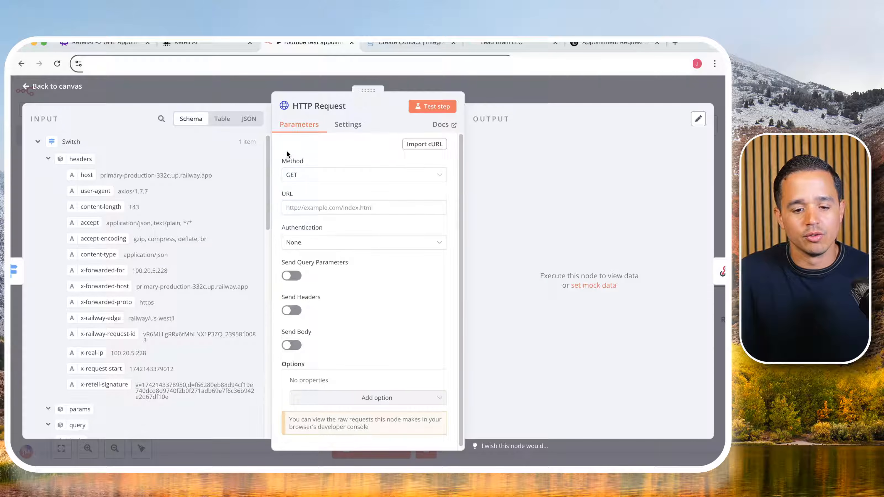
# - Set the HTTP Request node's method to POST and copy the Create Contact request URL from the HighLevel API docs
pyautogui.click(296, 174)
pyautogui.click(301, 284)
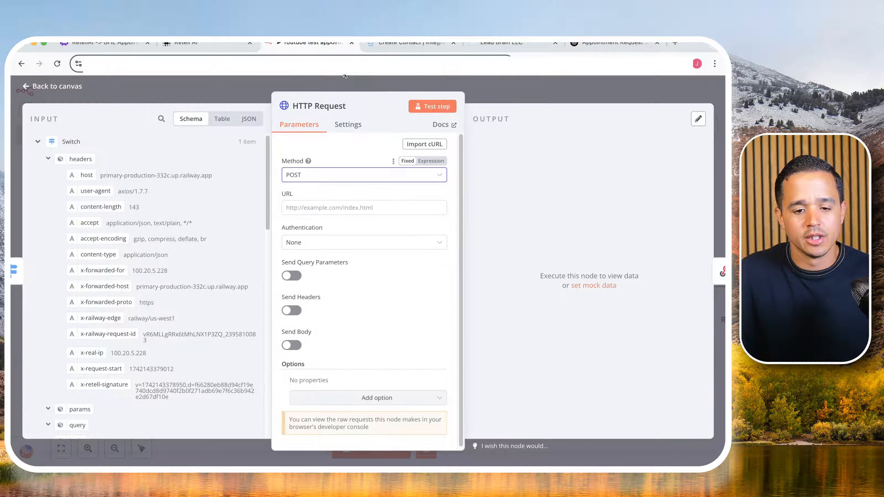
pyautogui.click(377, 42)
pyautogui.tripleClick(318, 190)
pyautogui.rightClick(319, 188)
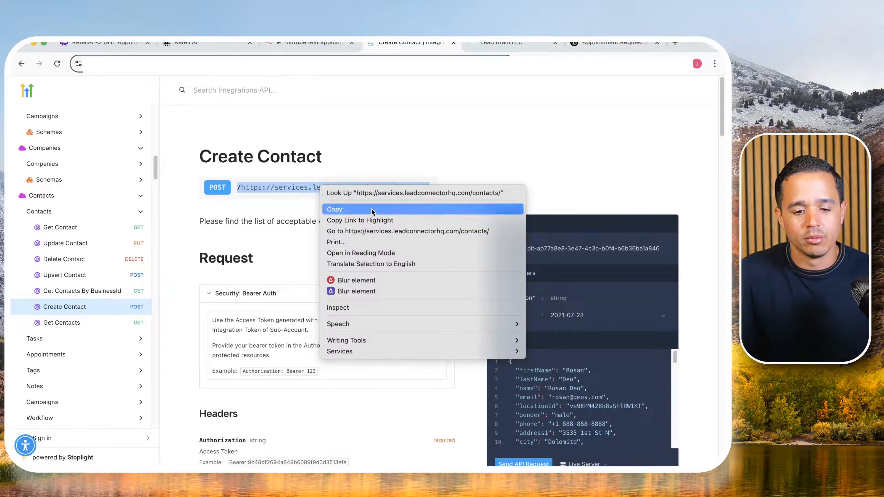
pyautogui.click(379, 210)
pyautogui.click(293, 42)
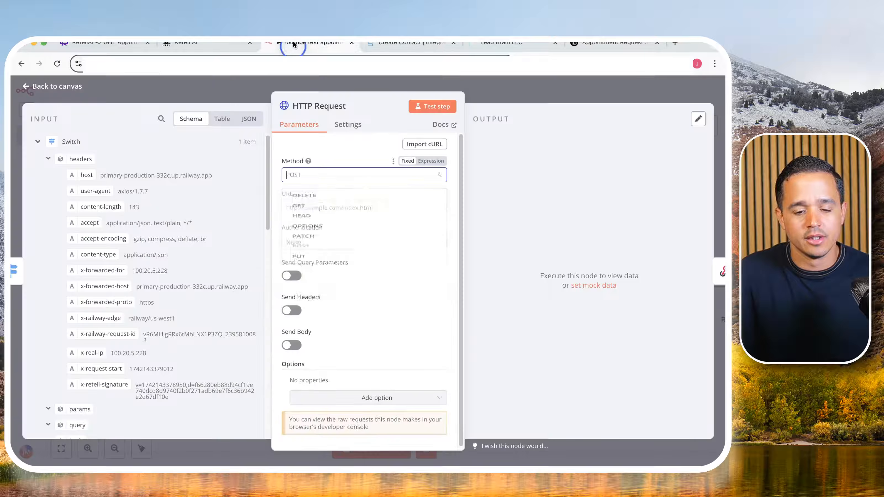
pyautogui.click(346, 173)
pyautogui.click(347, 161)
pyautogui.click(321, 206)
pyautogui.rightClick(318, 203)
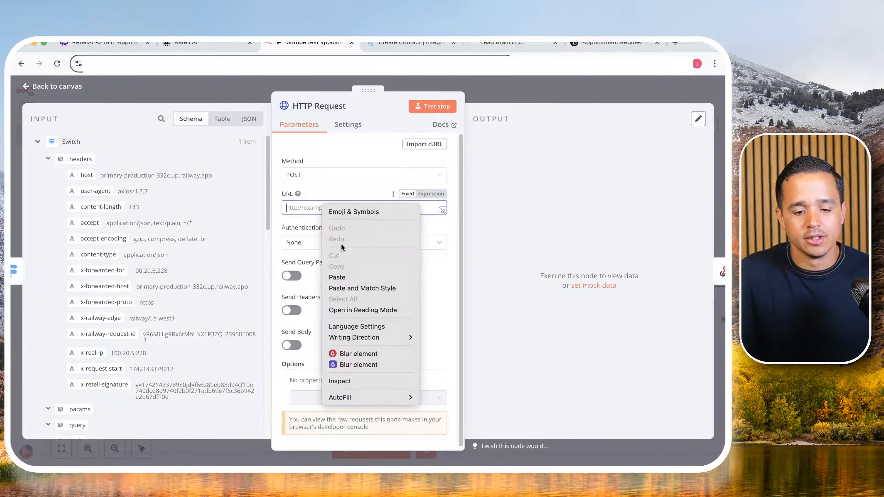
pyautogui.click(344, 272)
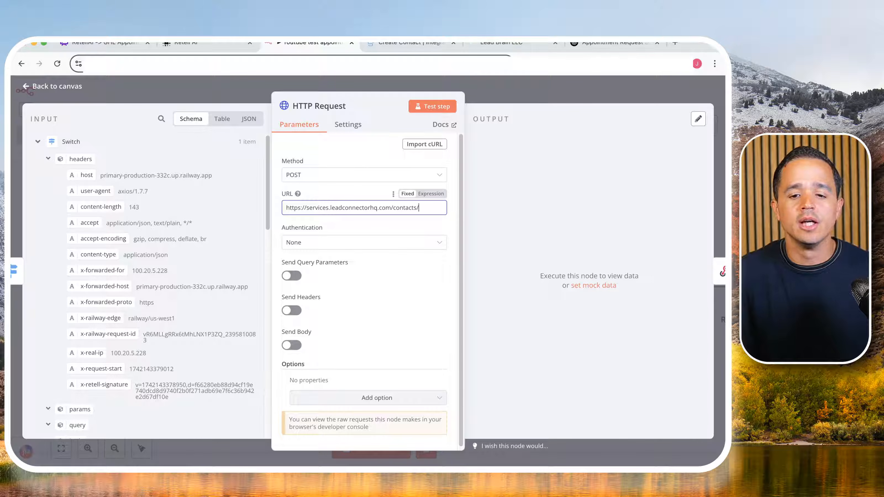
# - Switch to the Lead Brain GoHighLevel account and start a new private integration in its settings
pyautogui.click(495, 43)
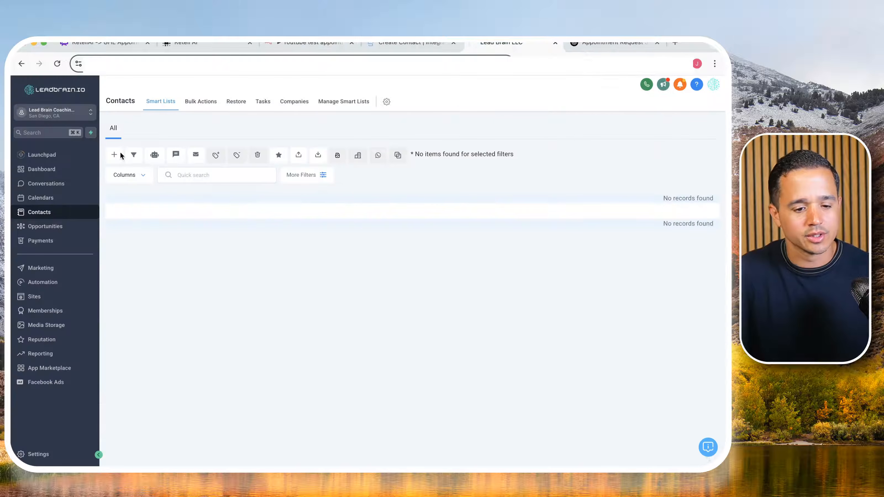
pyautogui.click(31, 454)
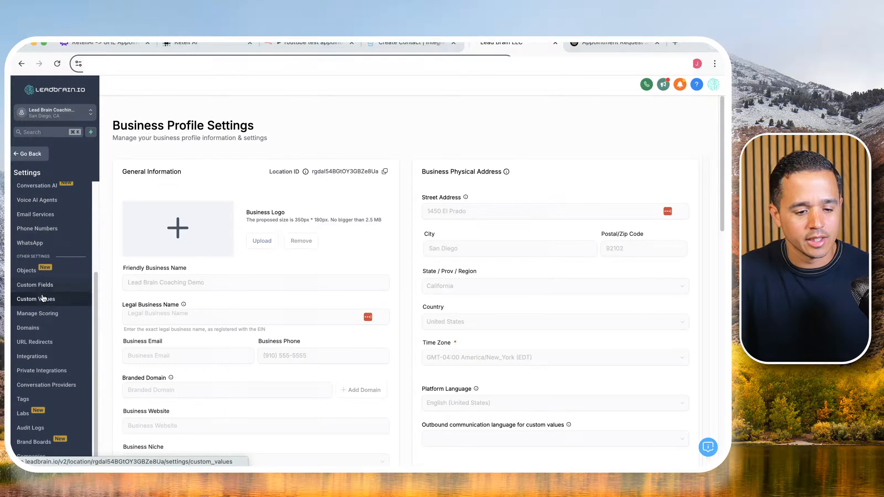
pyautogui.click(60, 371)
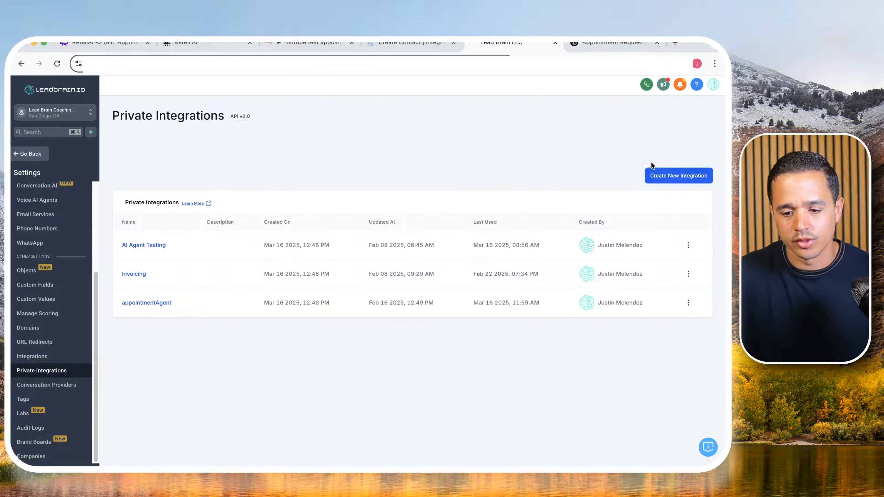
pyautogui.click(661, 176)
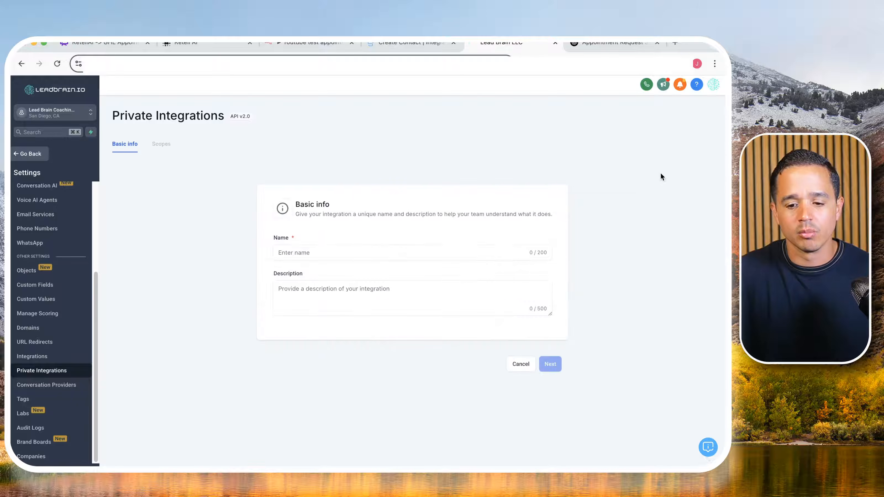
# - Name the integration "Retell appointment booking", leave the description empty and continue to the scopes
pyautogui.click(359, 249)
pyautogui.write('Ret')
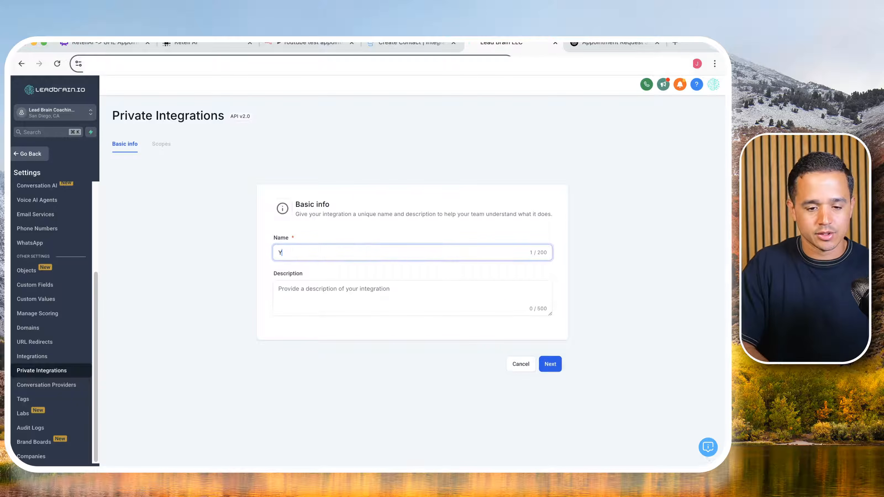
pyautogui.write('ell aP')
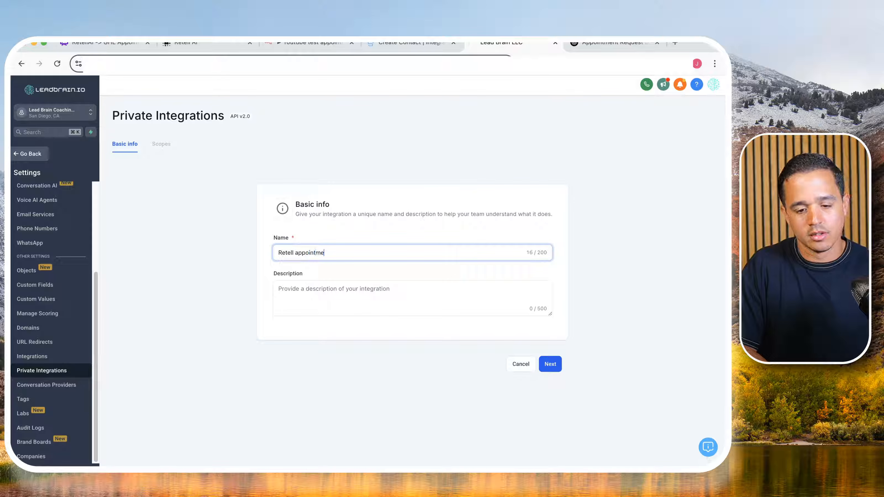
pyautogui.write('pointment booking')
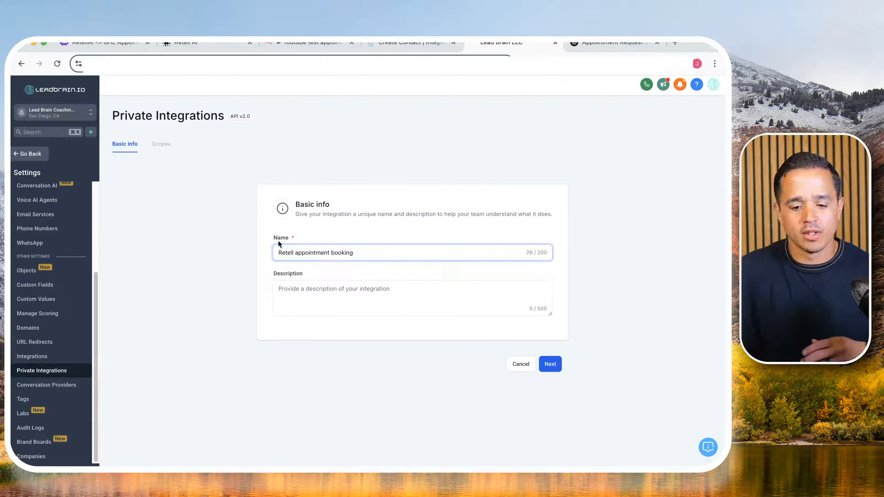
pyautogui.click(417, 289)
pyautogui.click(548, 365)
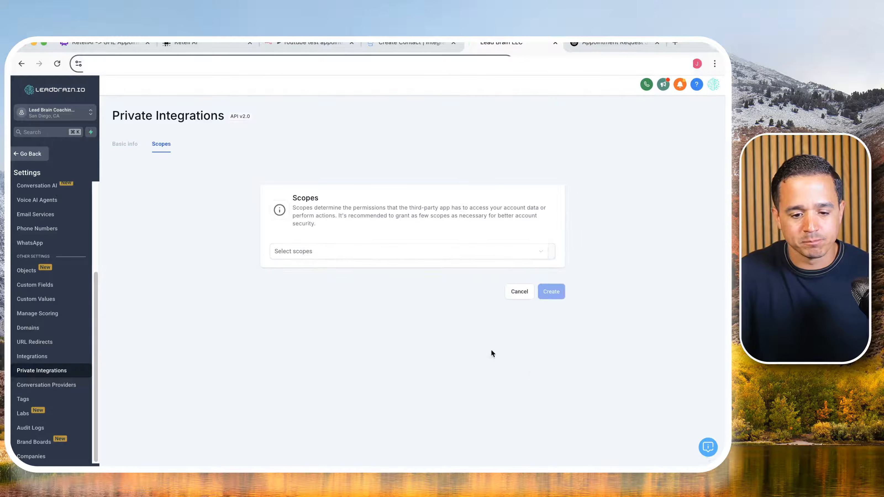
# - Add the View Contacts and Edit Contacts scopes to the private integration
pyautogui.click(381, 253)
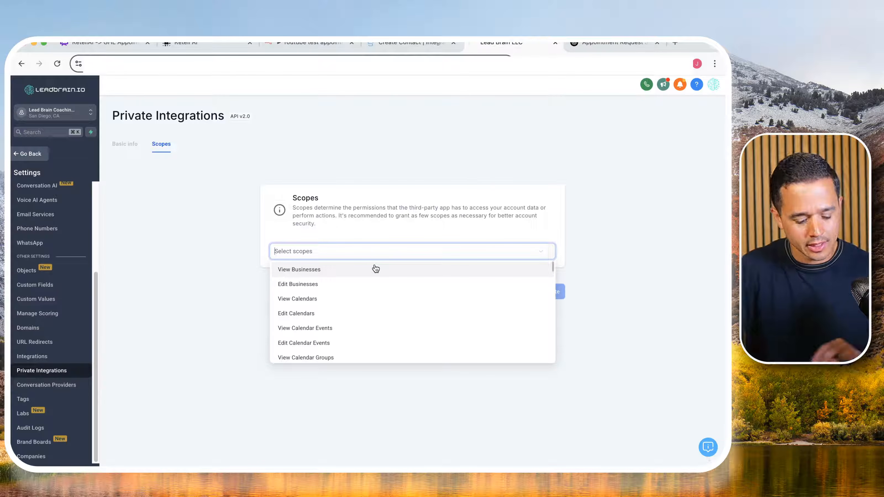
pyautogui.write('cont')
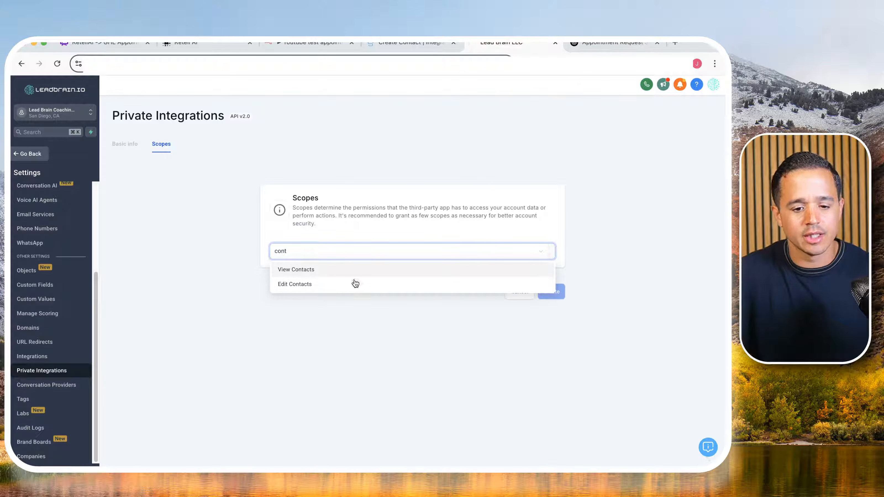
pyautogui.click(328, 272)
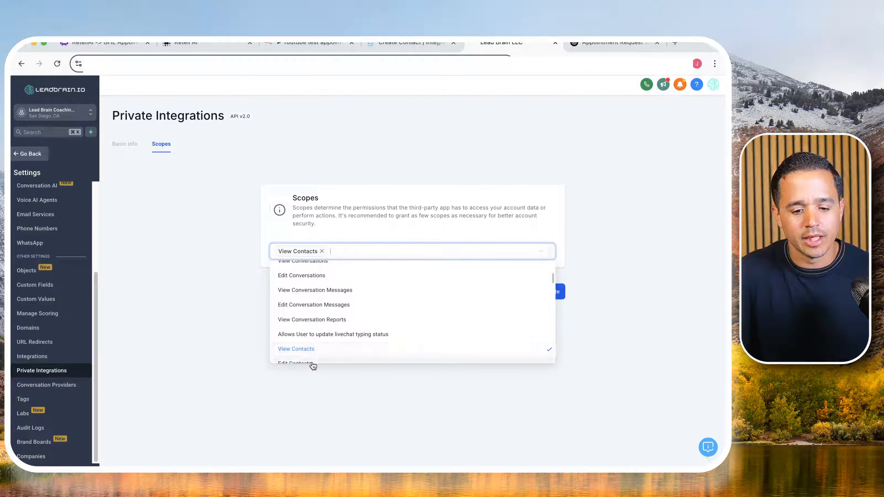
pyautogui.click(311, 363)
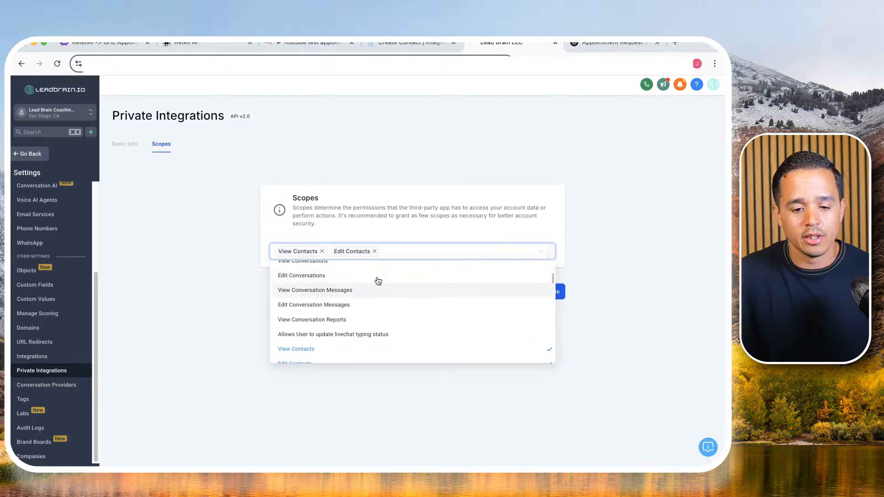
# - Add the view and edit scopes for Calendars and Calendar Events to the private integration
pyautogui.click(397, 251)
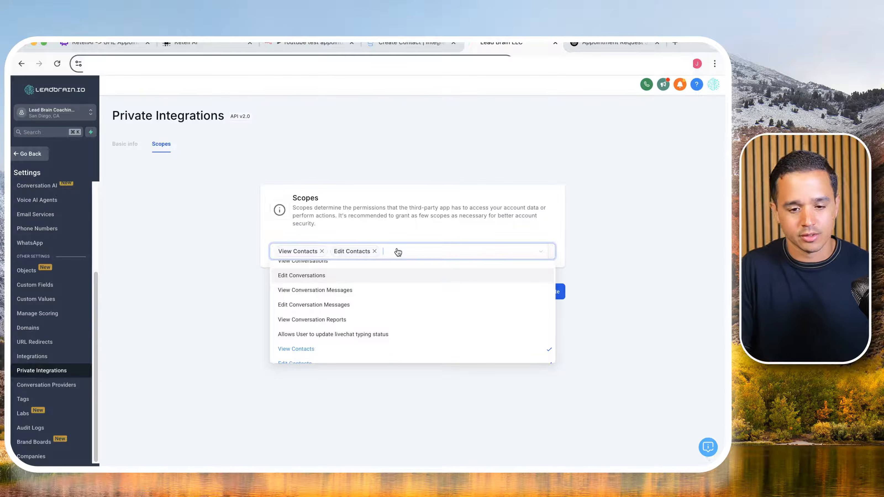
pyautogui.write('ca')
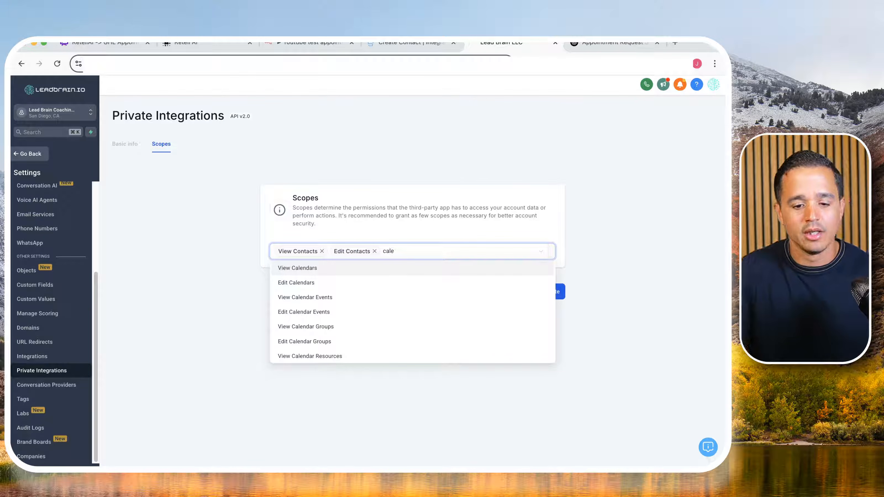
pyautogui.write('le')
pyautogui.click(336, 270)
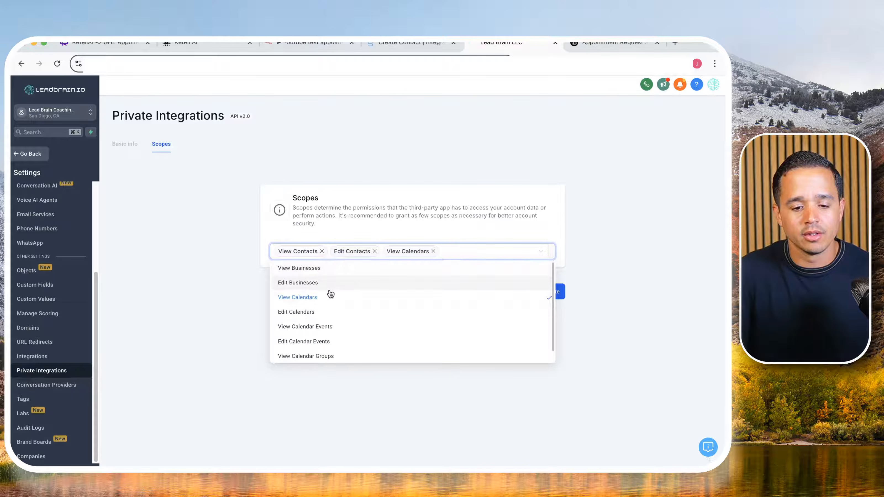
pyautogui.click(325, 313)
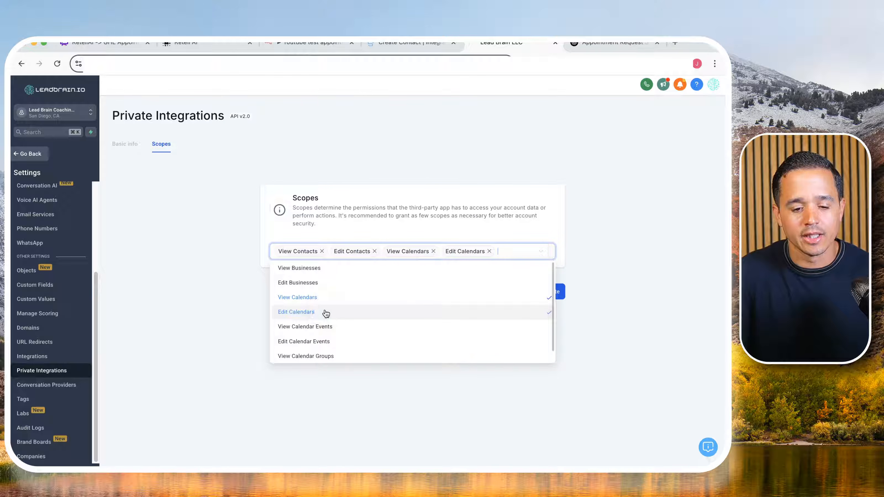
pyautogui.click(327, 326)
pyautogui.click(327, 354)
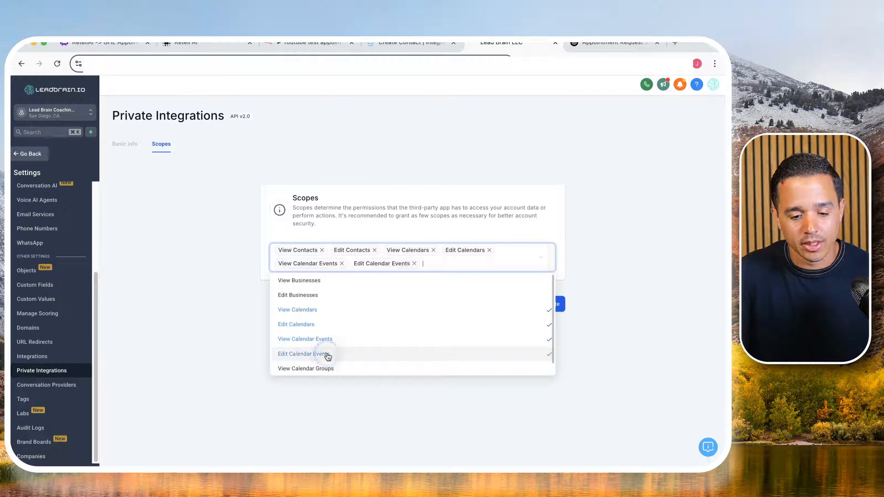
# - Add the view and edit scopes for Calendar Groups and Calendar Resources to the private integration
pyautogui.scroll(-2, 331, 353)
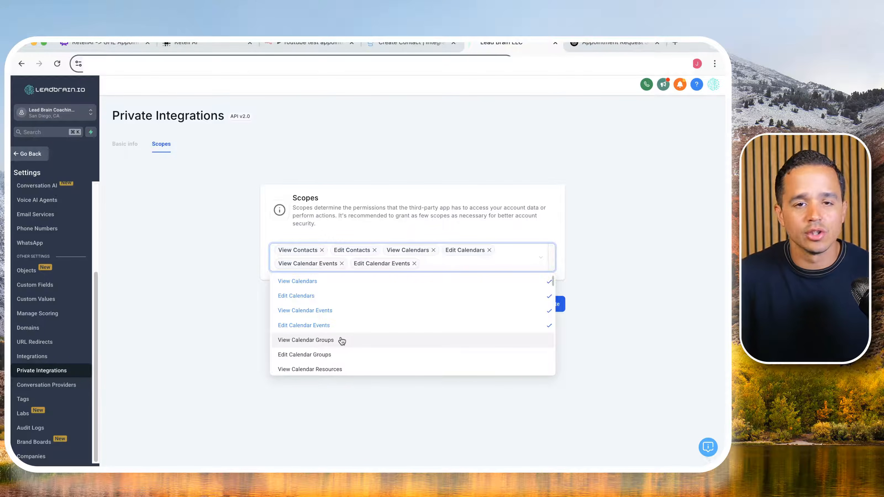
pyautogui.click(340, 342)
pyautogui.click(336, 359)
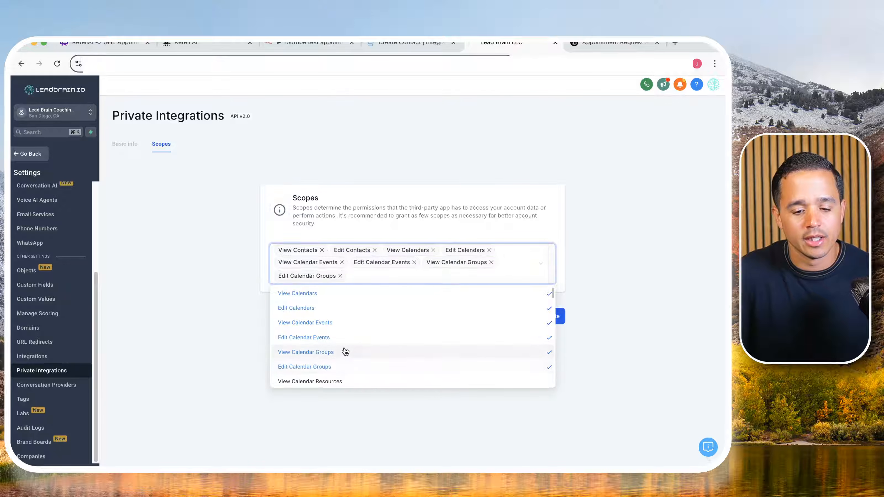
pyautogui.scroll(-1, 343, 352)
pyautogui.click(337, 369)
pyautogui.click(336, 367)
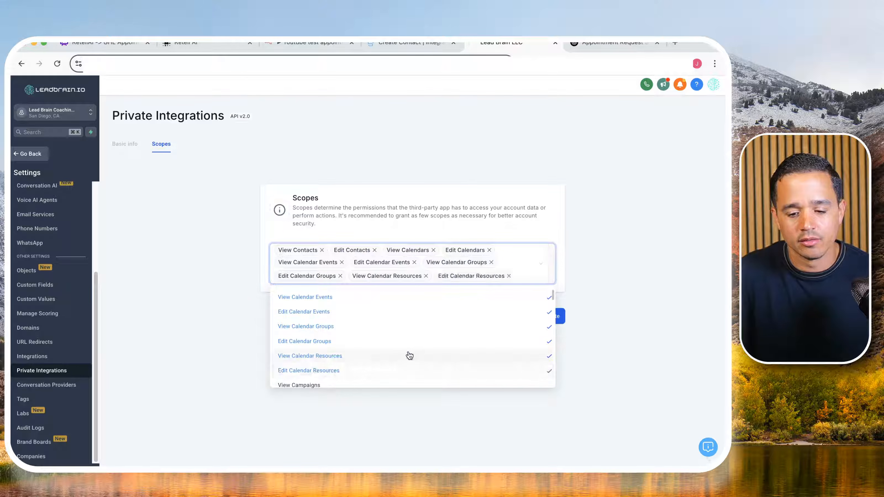
# - Look through the remaining scopes, close the scope selection and create the private integration
pyautogui.scroll(-2, 409, 355)
pyautogui.scroll(-2, 409, 356)
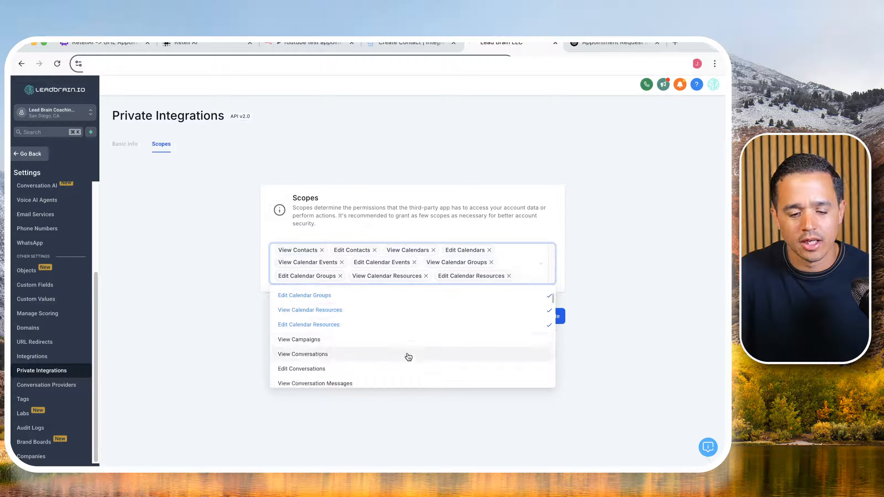
pyautogui.scroll(5, 408, 356)
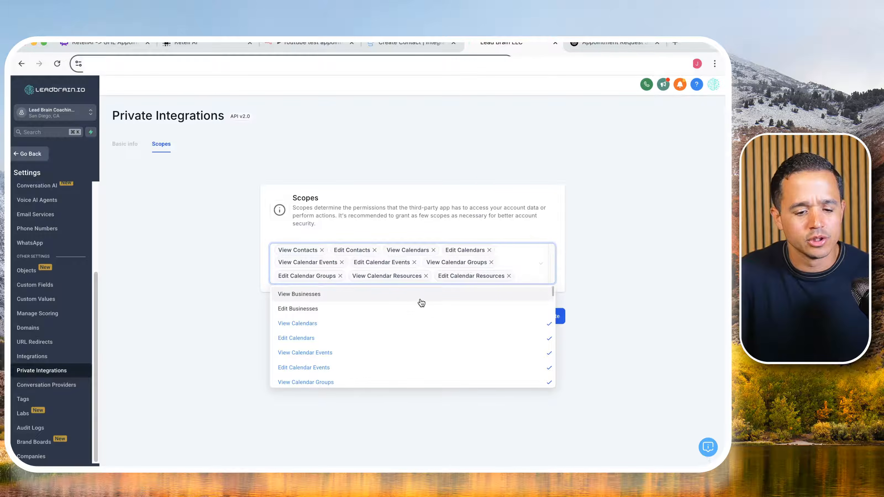
pyautogui.click(524, 230)
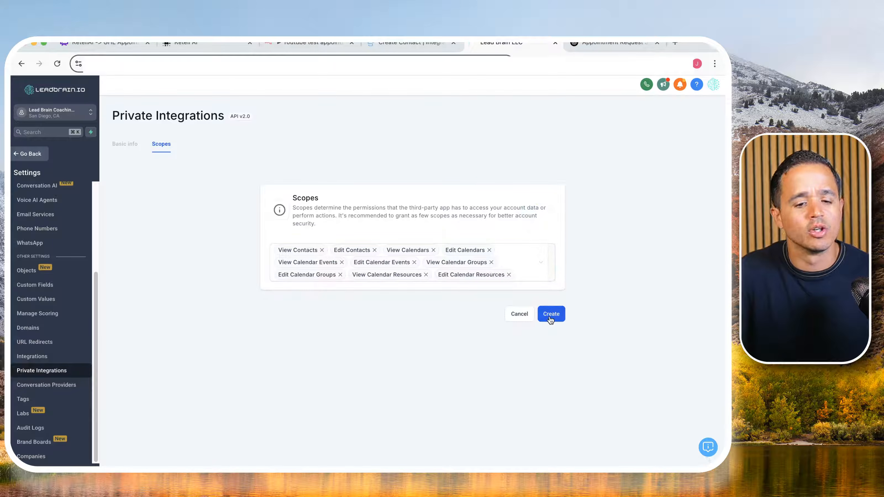
pyautogui.click(550, 320)
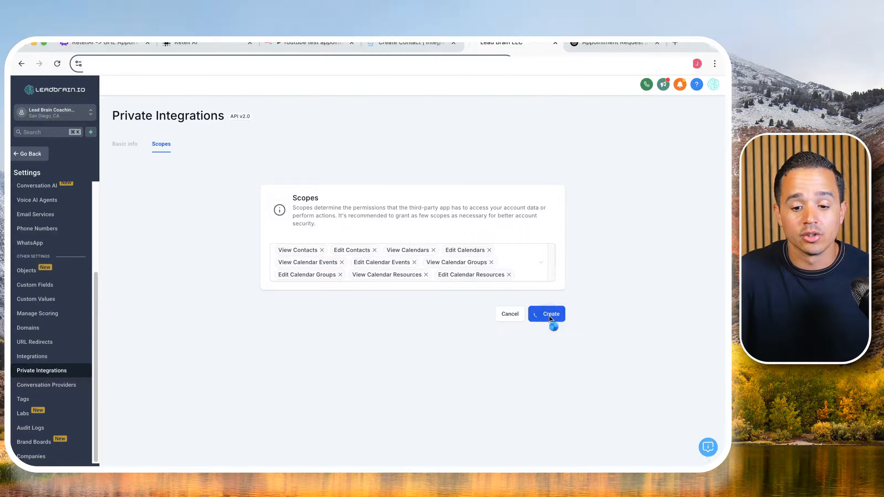
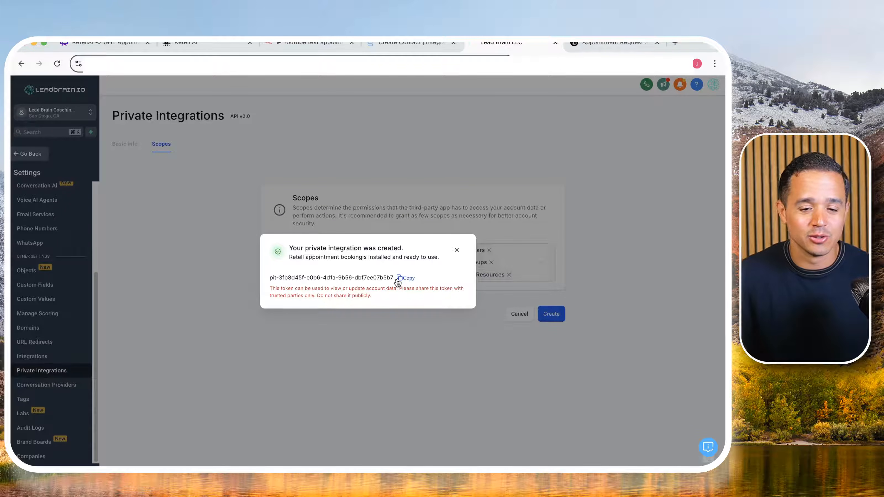
# - Copy the new private integration's token and switch back to the HTTP Request node in n8n
pyautogui.click(398, 281)
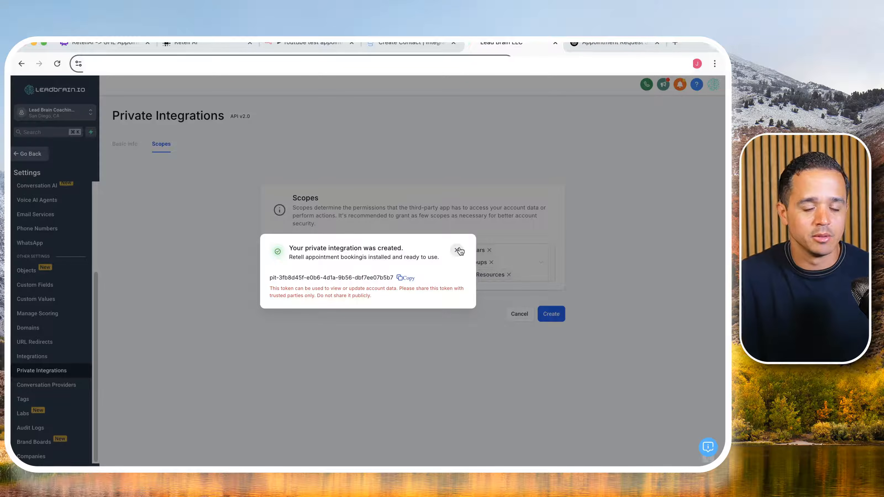
pyautogui.click(403, 278)
pyautogui.click(300, 43)
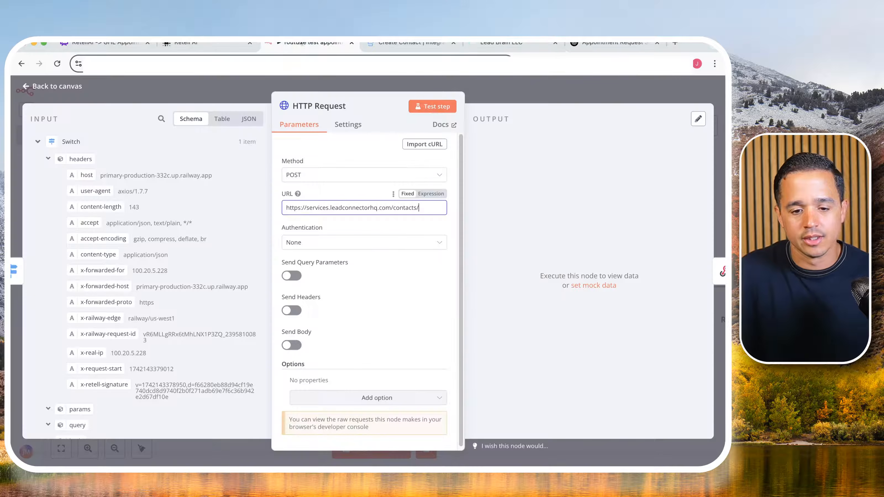
# - Set the request's authentication to Generic Credential Type with Header Auth and open a new Header Auth credential
pyautogui.click(351, 242)
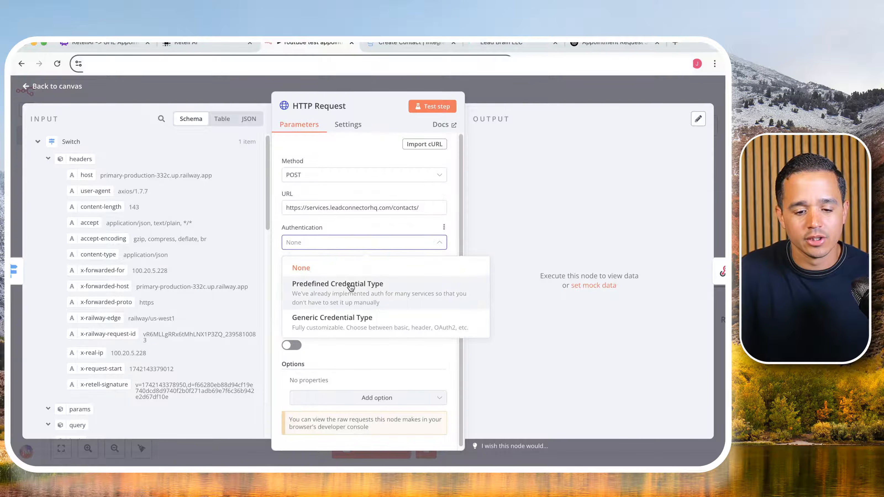
pyautogui.click(340, 325)
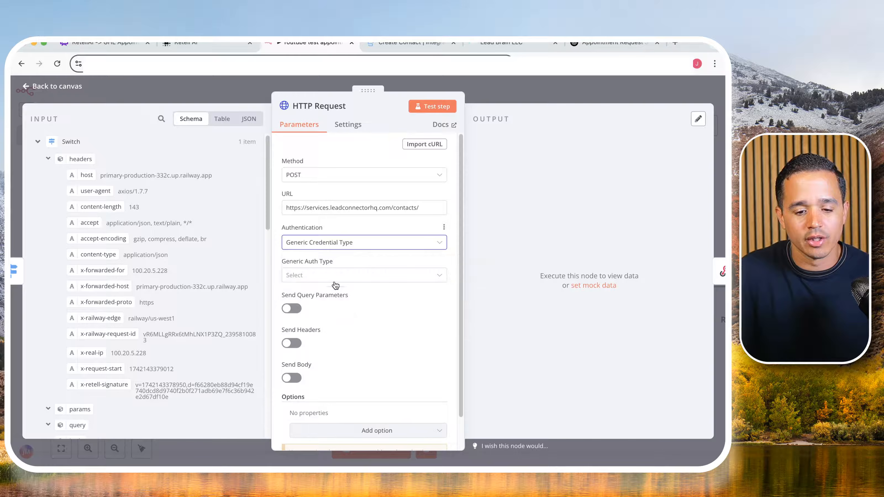
pyautogui.click(335, 276)
pyautogui.click(329, 351)
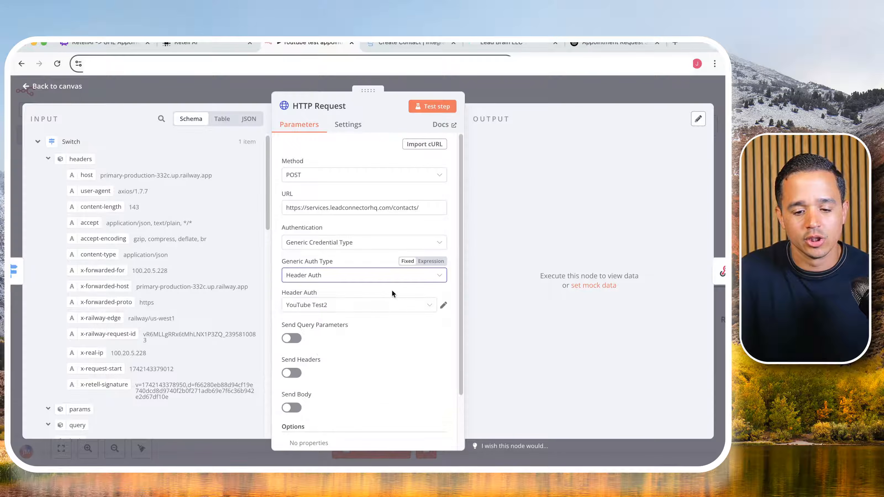
pyautogui.click(398, 311)
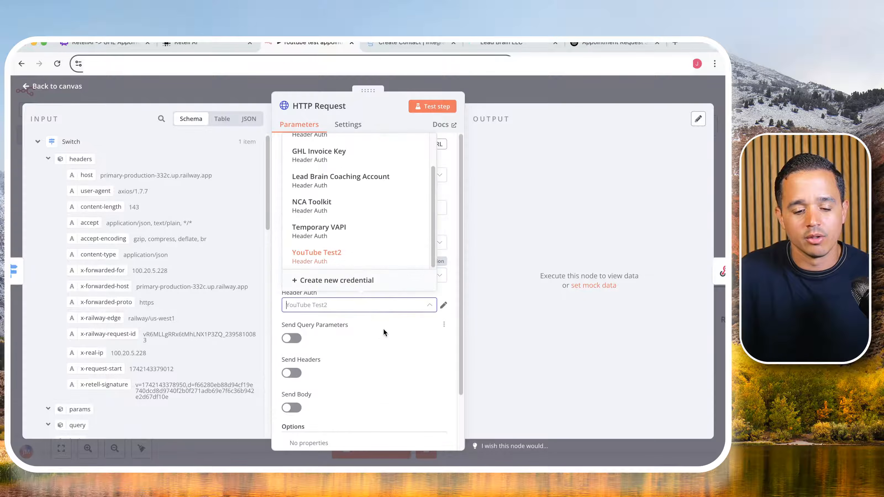
pyautogui.click(343, 281)
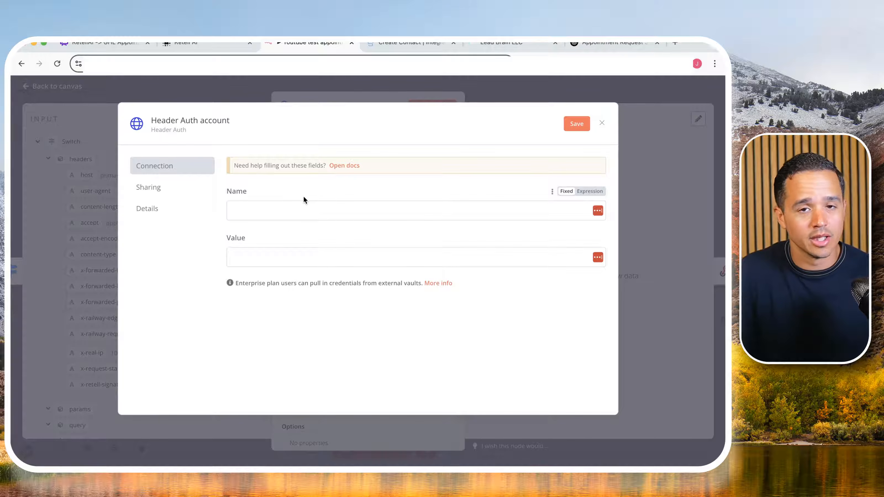
pyautogui.click(302, 207)
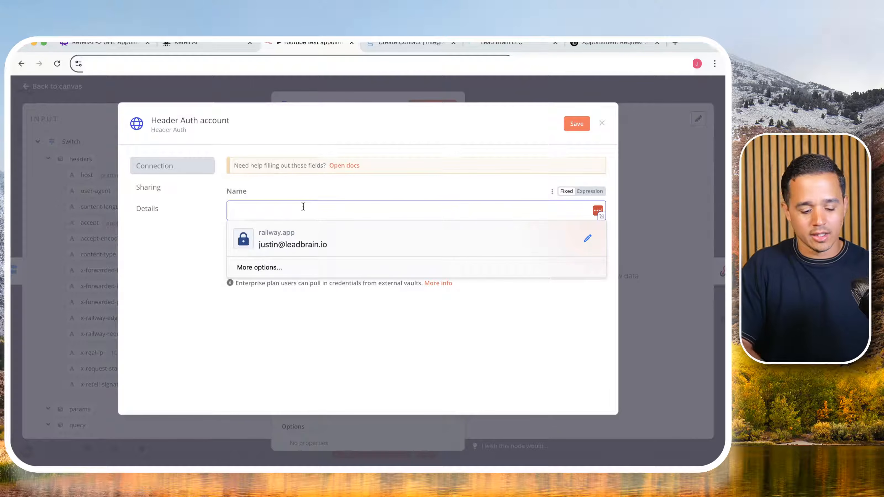
pyautogui.write('Authori')
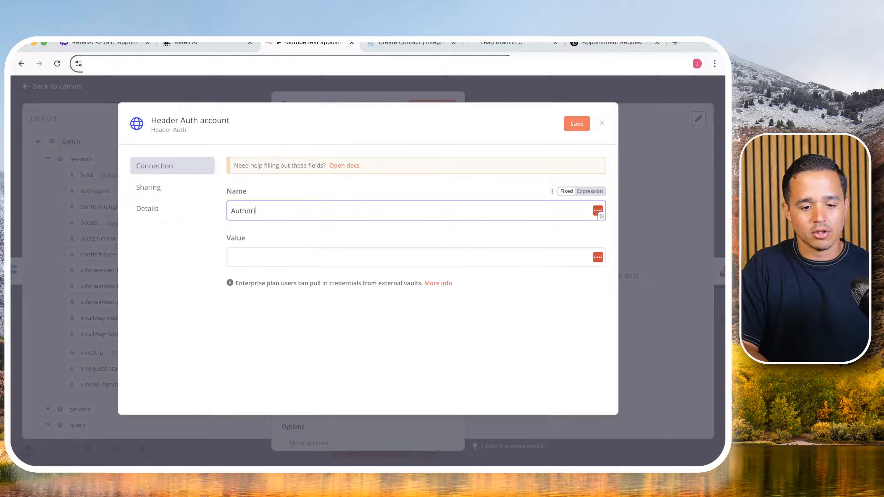
pyautogui.press('BackSpace')
pyautogui.press('BackSpace')
pyautogui.press('BackSpace')
pyautogui.press('BackSpace')
pyautogui.press('BackSpace')
pyautogui.press('BackSpace')
pyautogui.press('BackSpace')
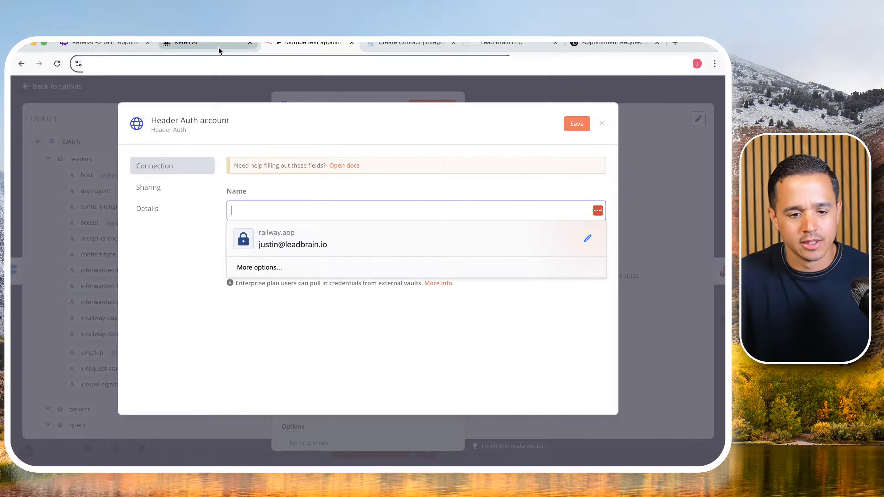
# - Copy the Authorization header name from the Create Contact API documentation and paste it as the credential's Name
pyautogui.click(408, 44)
pyautogui.scroll(-4, 257, 209)
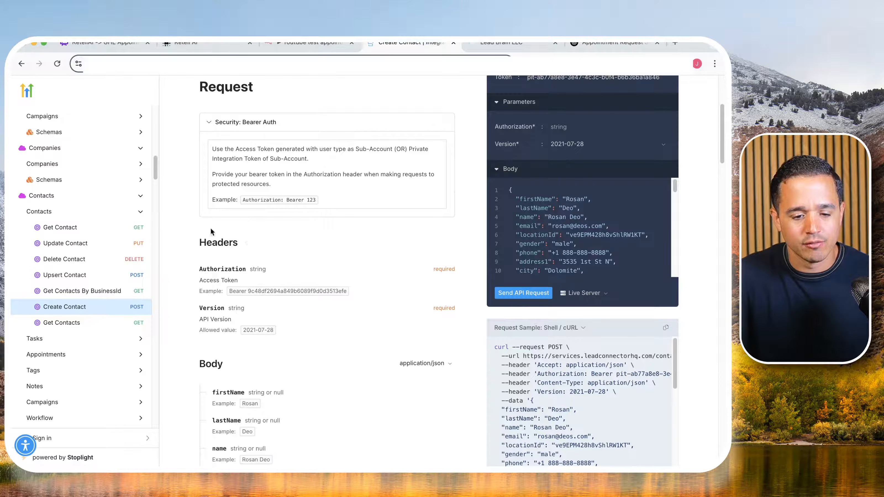
pyautogui.scroll(-2, 214, 260)
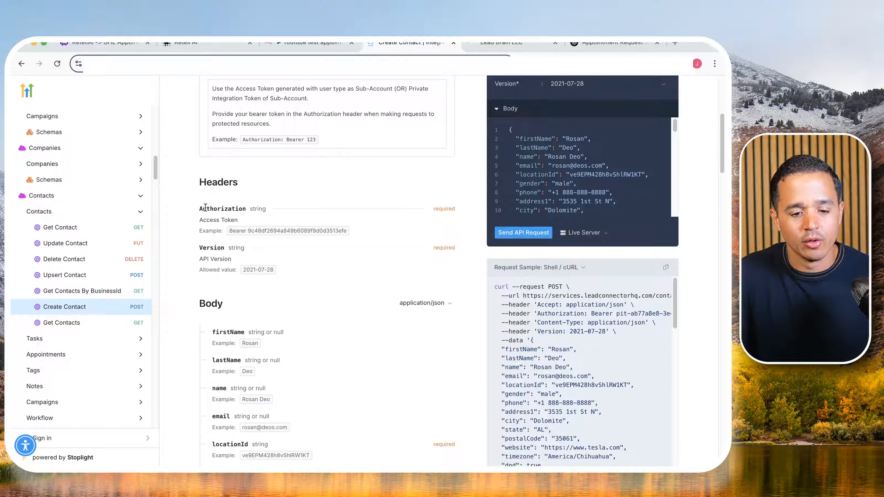
pyautogui.moveTo(200, 208); pyautogui.dragTo(348, 235)
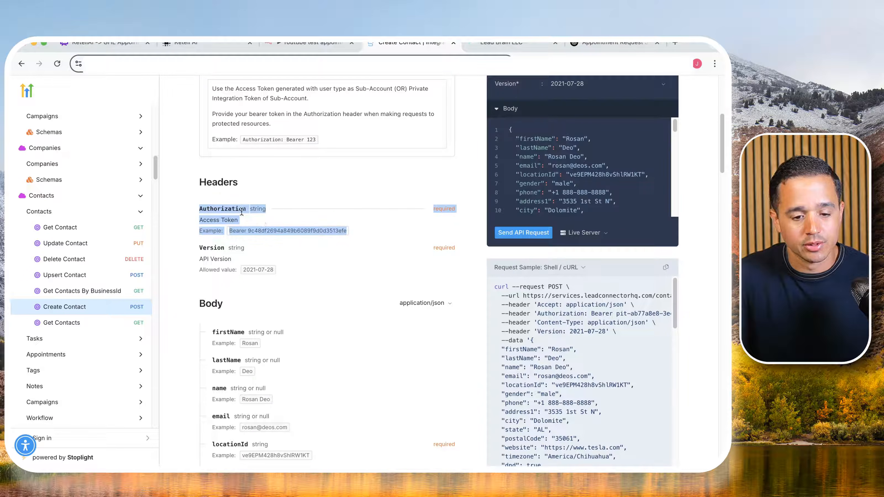
pyautogui.doubleClick(232, 206)
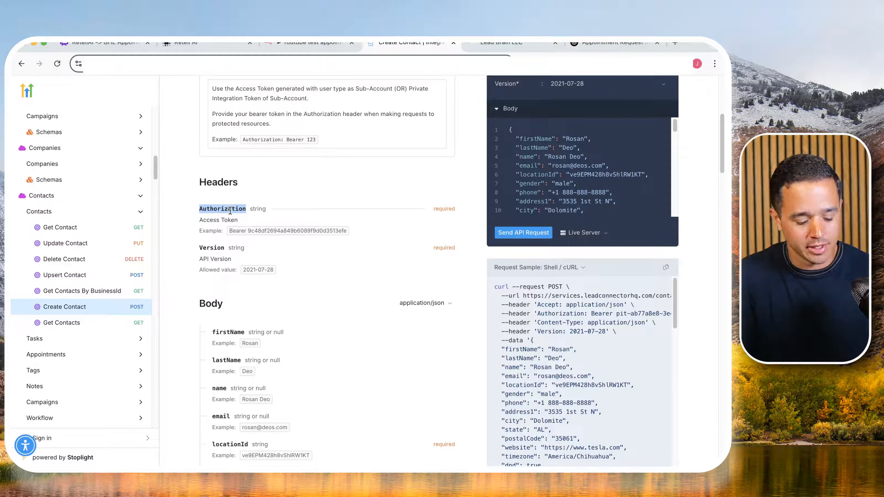
pyautogui.click(309, 43)
pyautogui.hotkey('ctrl', 'v')
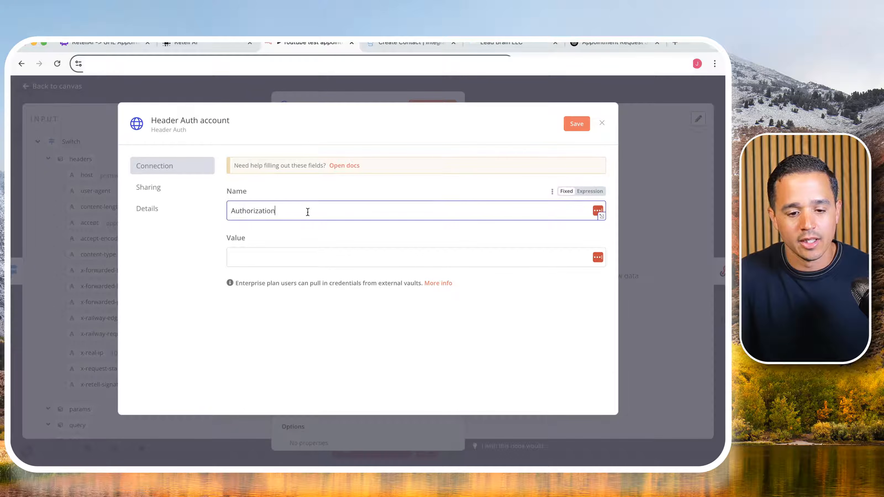
# - Make the credential's Value an expression and paste in the example Bearer access token from the Create Contact documentation
pyautogui.click(281, 261)
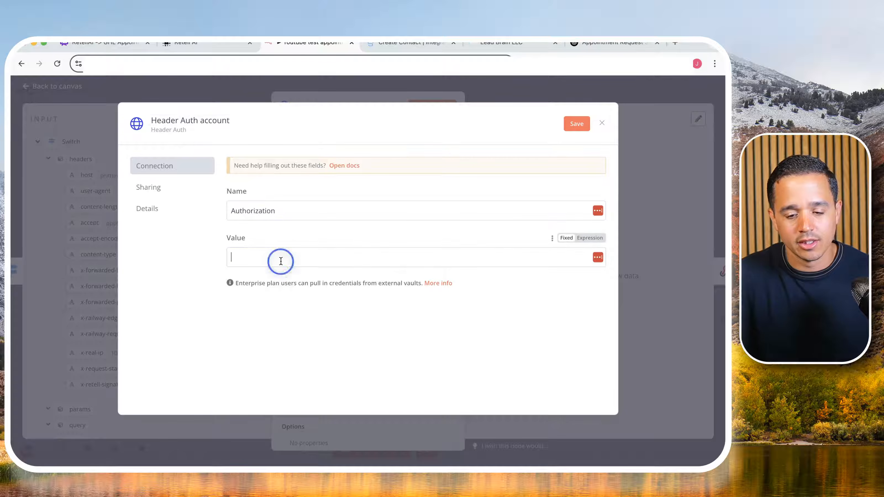
pyautogui.click(590, 238)
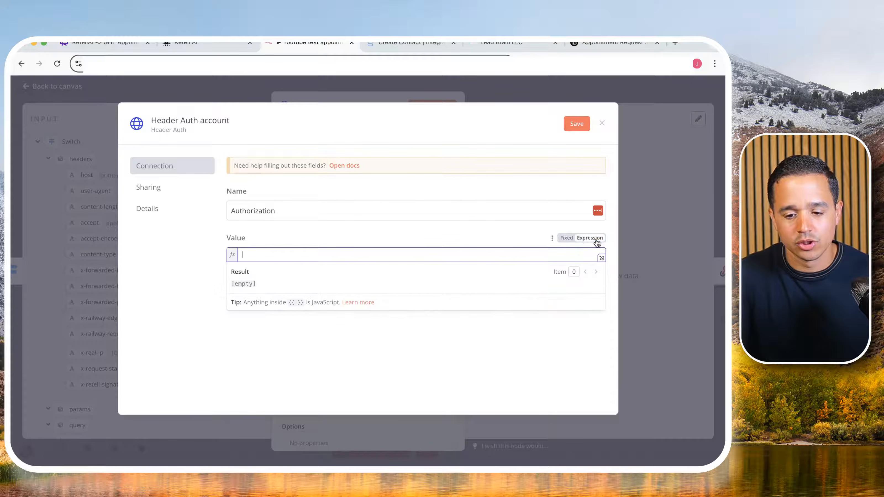
pyautogui.click(229, 44)
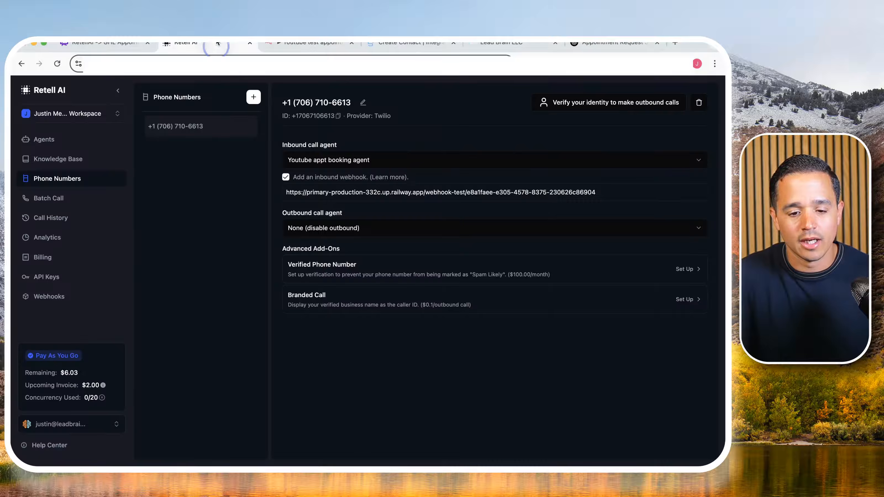
pyautogui.click(289, 44)
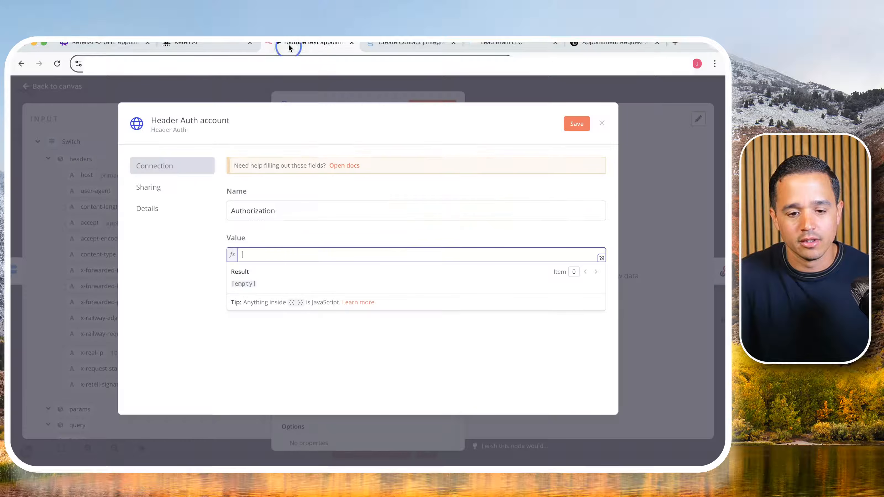
pyautogui.click(387, 43)
pyautogui.moveTo(231, 228); pyautogui.dragTo(315, 233)
pyautogui.doubleClick(278, 227)
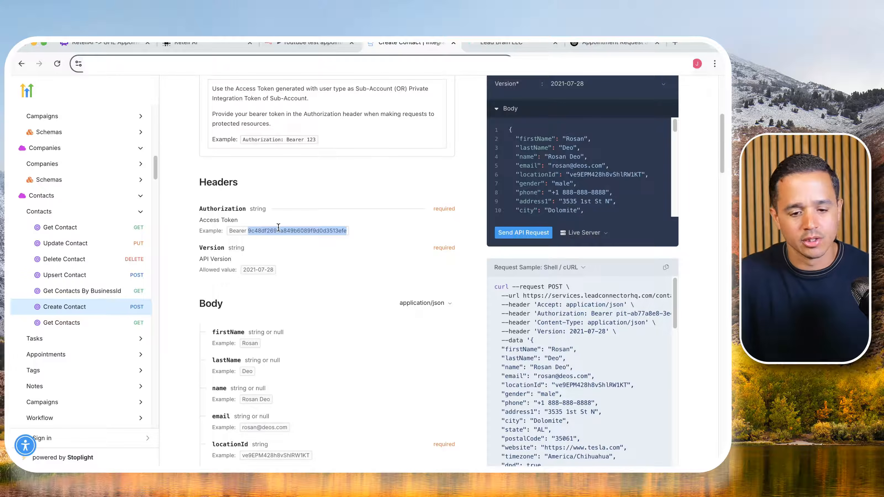
pyautogui.moveTo(240, 231); pyautogui.dragTo(305, 228)
pyautogui.press('super+c')
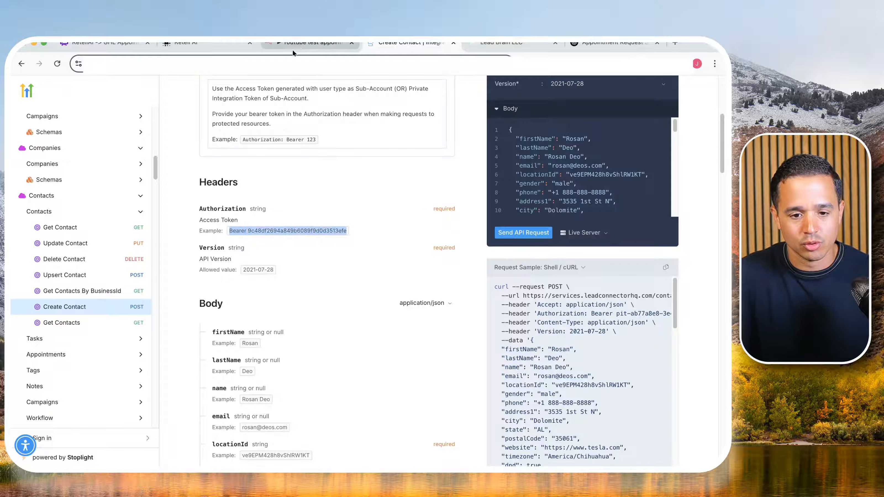
pyautogui.click(297, 43)
pyautogui.press('super+v')
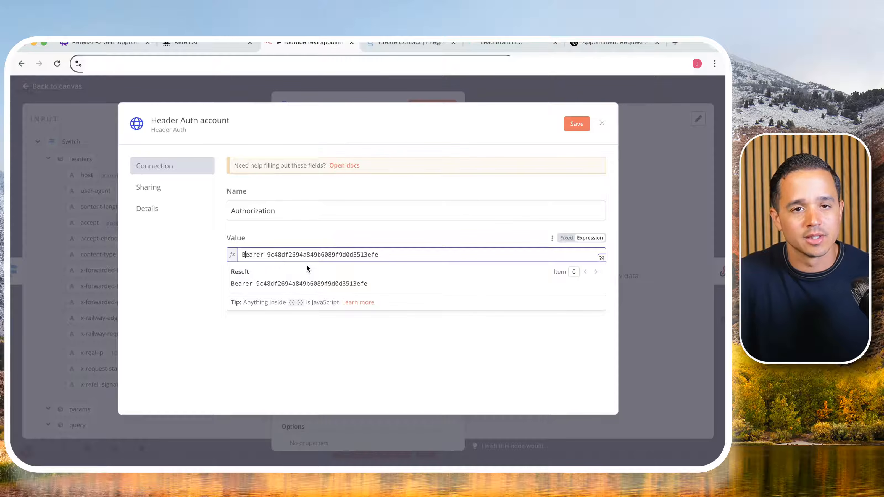
# - Delete the sample token from the credential's Value, keeping only the Bearer prefix
pyautogui.doubleClick(254, 255)
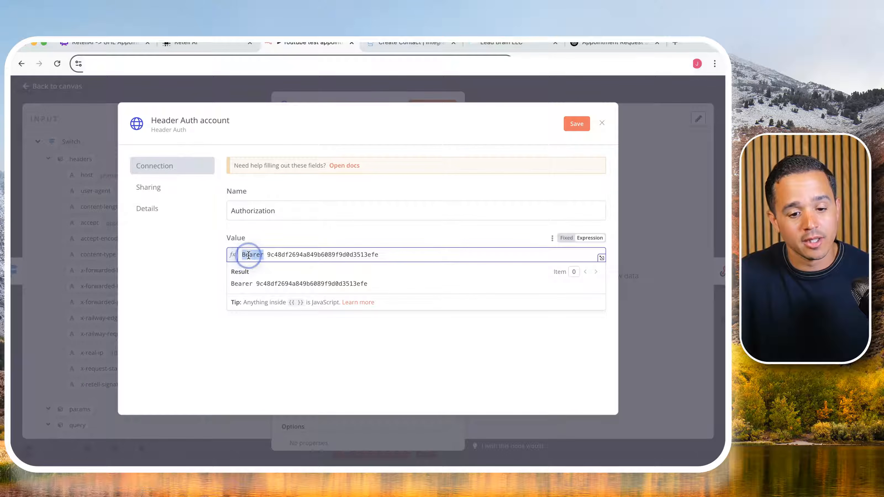
pyautogui.click(263, 255)
pyautogui.click(266, 255)
pyautogui.click(273, 254)
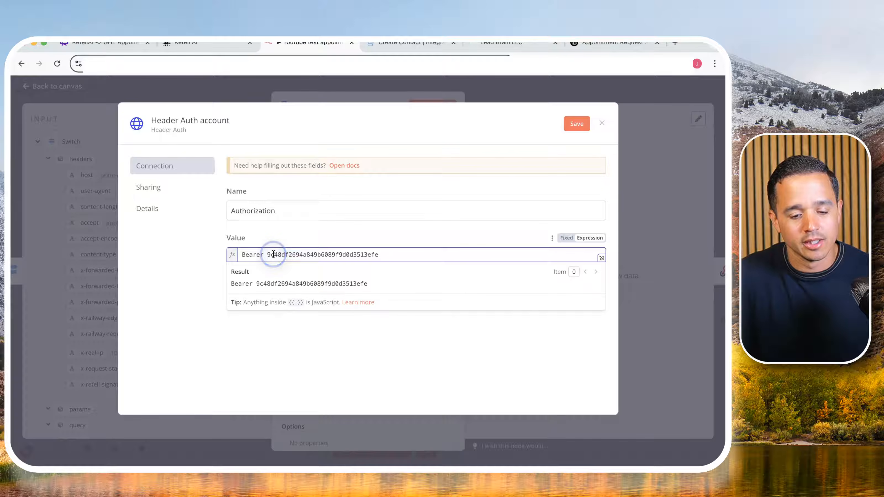
pyautogui.doubleClick(274, 255)
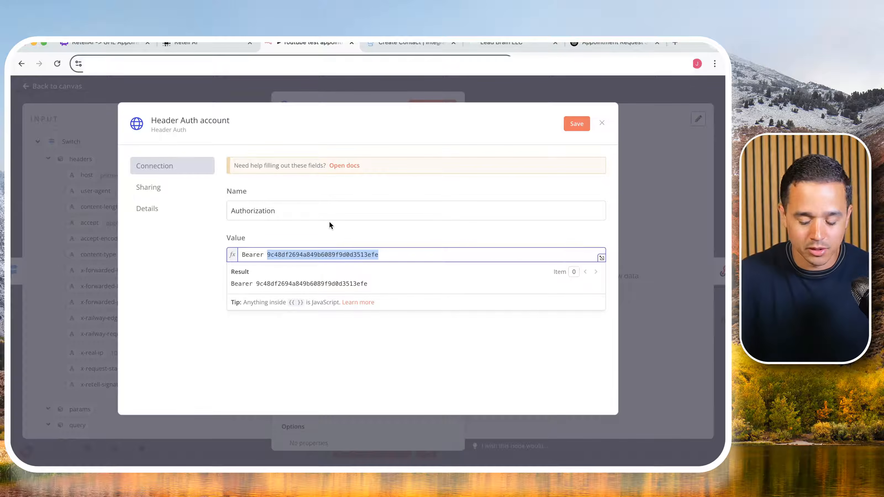
pyautogui.press('BackSpace')
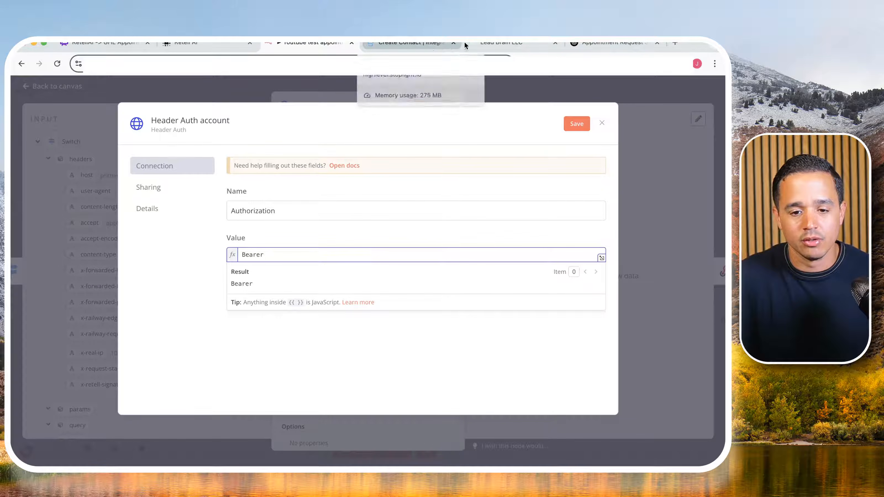
# - Copy the private integration token from the GoHighLevel page and paste it after Bearer in the credential's Value
pyautogui.click(505, 43)
pyautogui.click(405, 278)
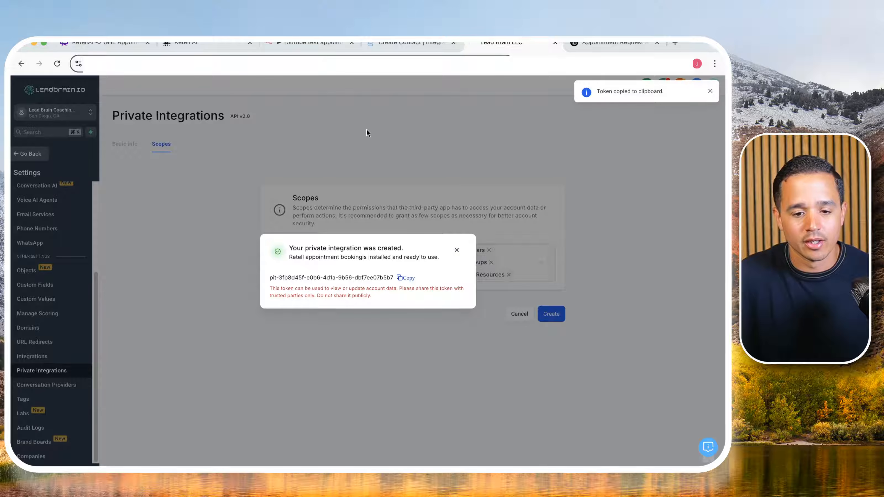
pyautogui.click(311, 43)
pyautogui.press('super+v')
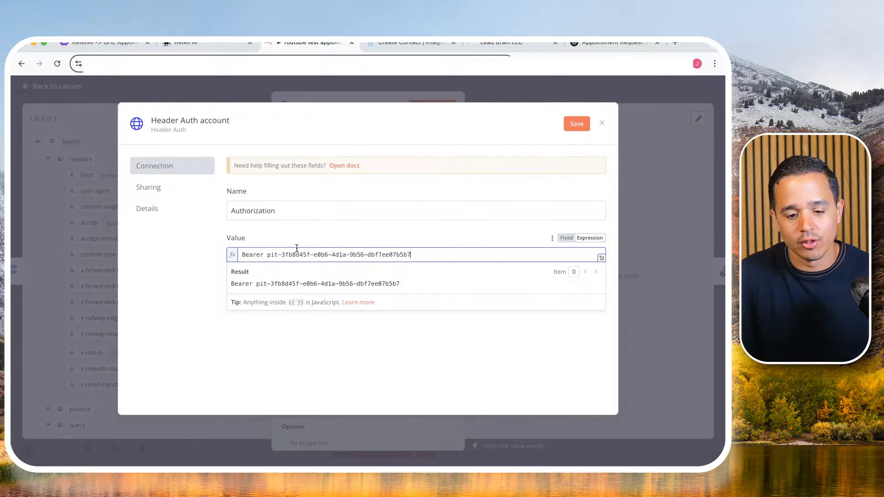
pyautogui.moveTo(267, 254); pyautogui.dragTo(390, 252)
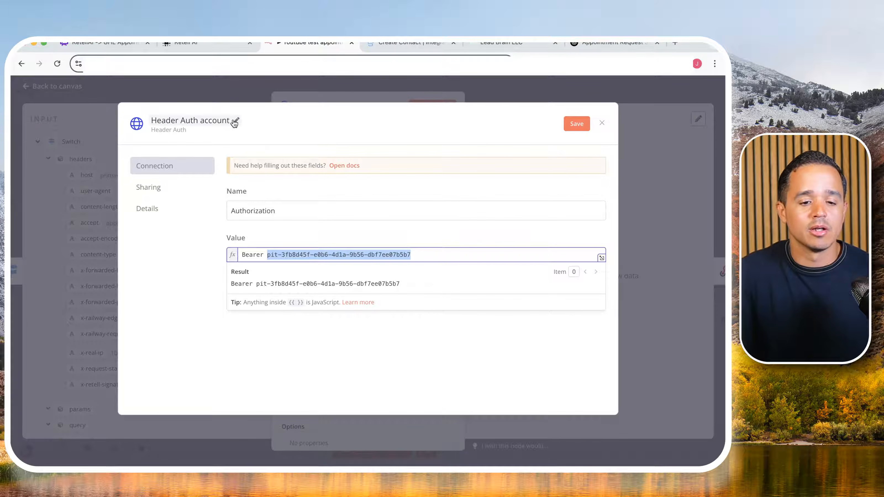
# - Name the credential "Youtube retell ai test", save it and close its window
pyautogui.click(230, 123)
pyautogui.click(212, 123)
pyautogui.press('super+a')
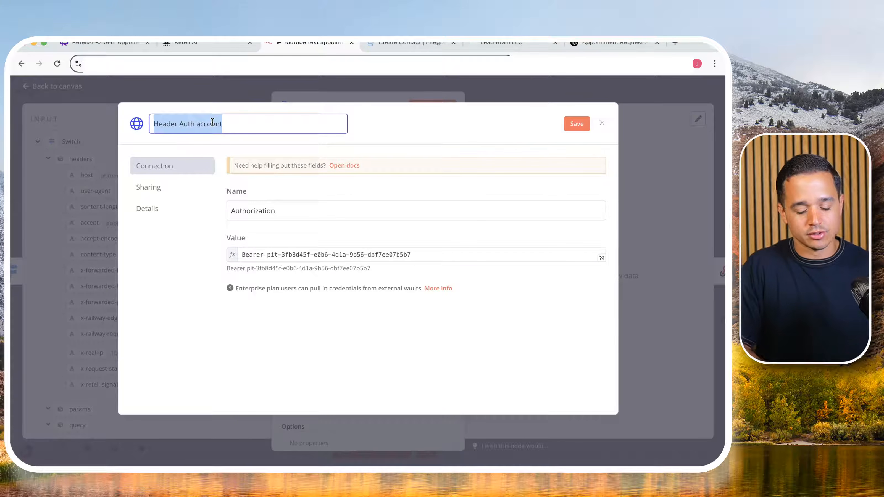
pyautogui.write('Youtube rete')
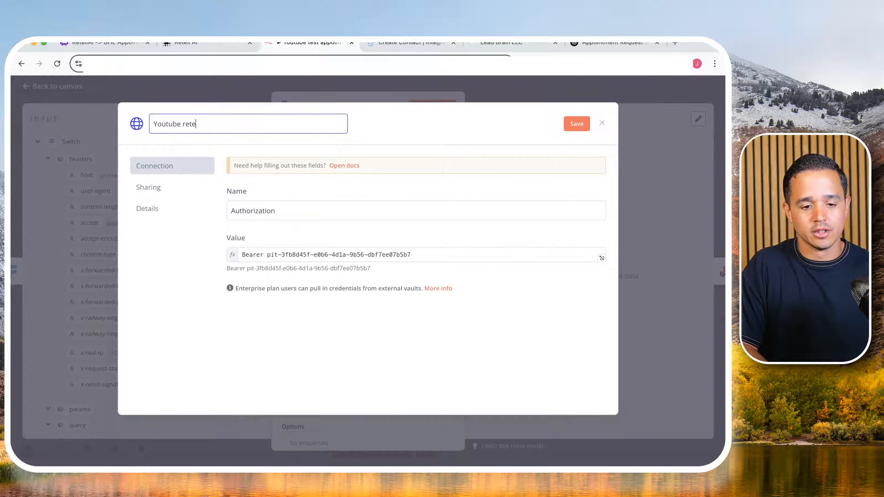
pyautogui.write('ll ai test')
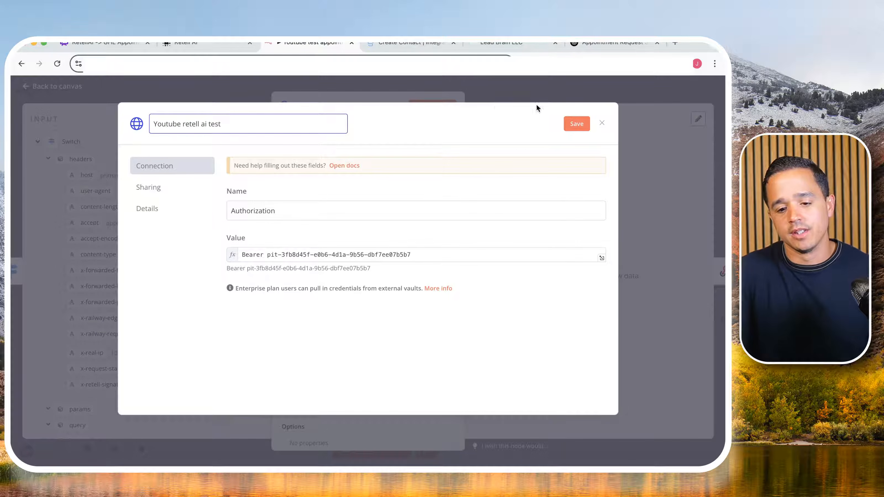
pyautogui.click(568, 121)
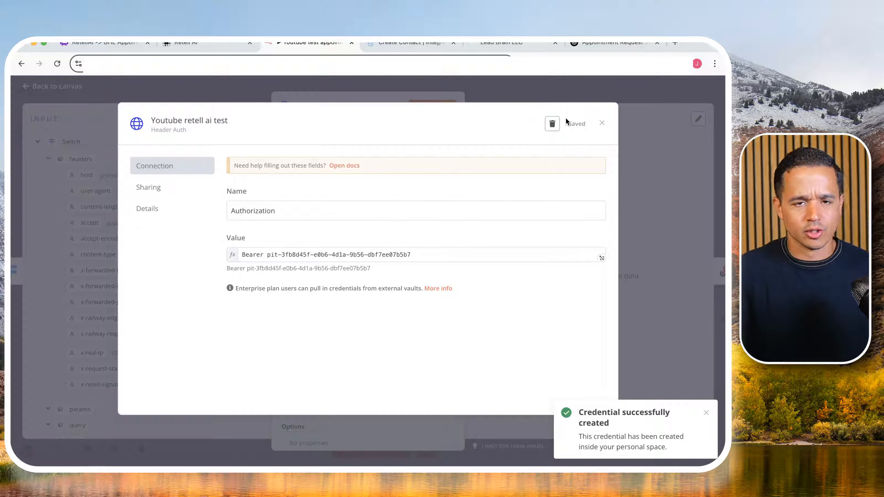
pyautogui.click(602, 122)
# - Rename the HTTP Request node to createContact
pyautogui.scroll(-1, 391, 297)
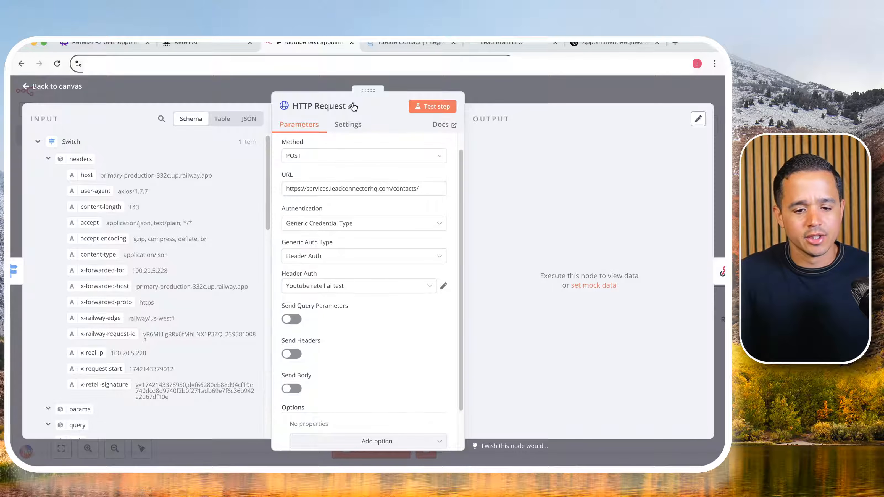
pyautogui.click(351, 106)
pyautogui.tripleClick(376, 101)
pyautogui.write('c')
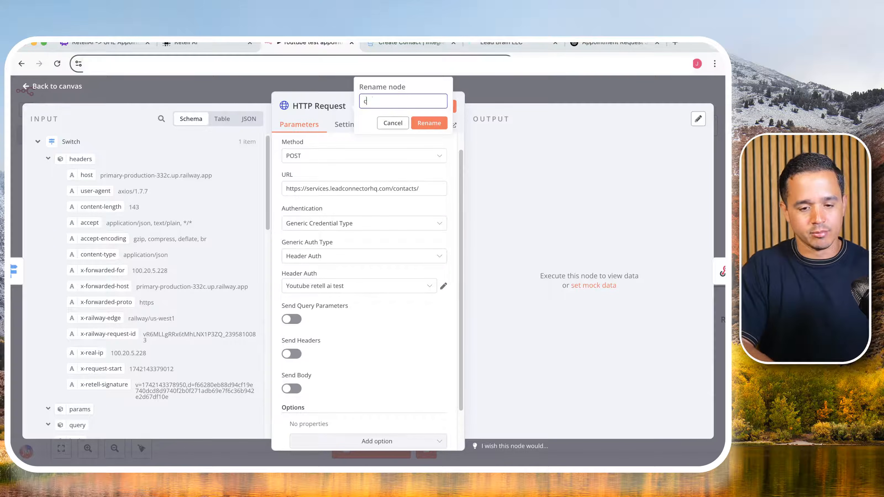
pyautogui.write('reateContact')
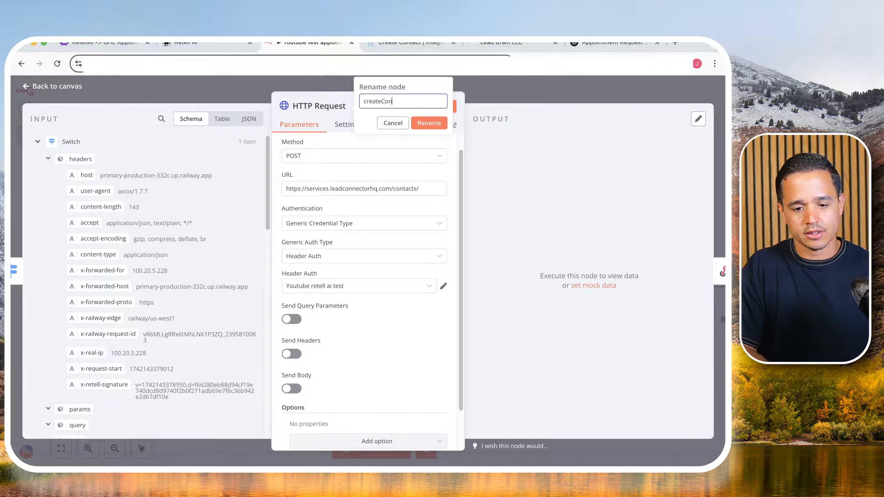
pyautogui.click(427, 124)
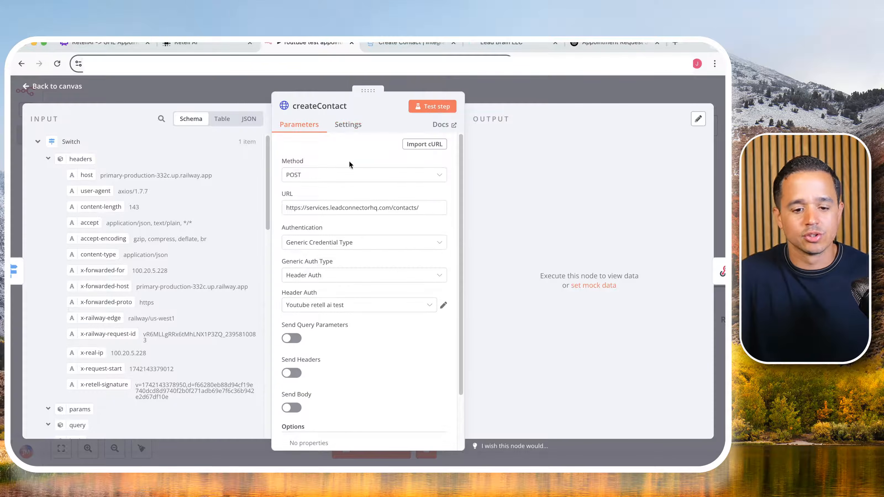
# - Review the required headers and body fields of the Create Contact request in the GoHighLevel API documentation
pyautogui.scroll(-2, 354, 260)
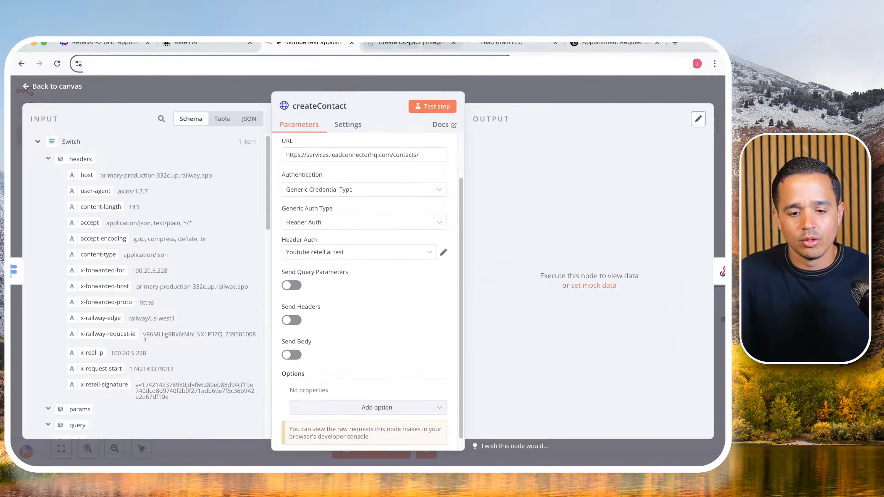
pyautogui.click(396, 46)
pyautogui.scroll(-4, 277, 212)
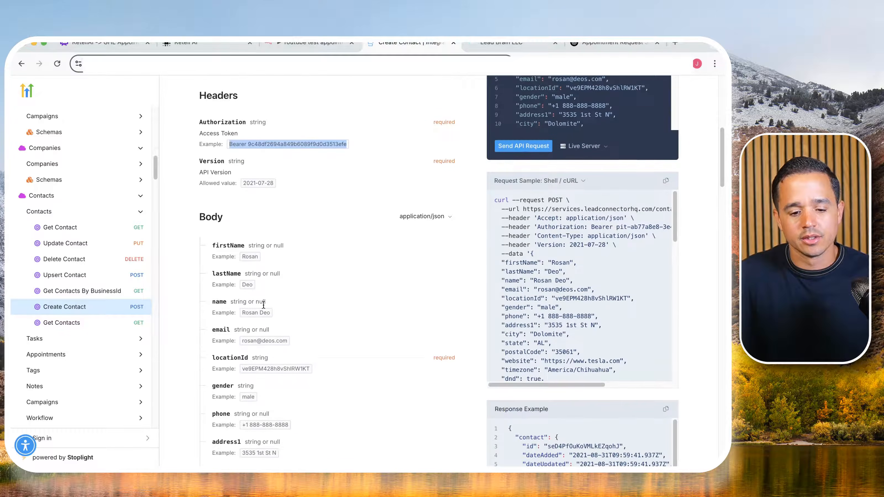
pyautogui.scroll(-1, 271, 348)
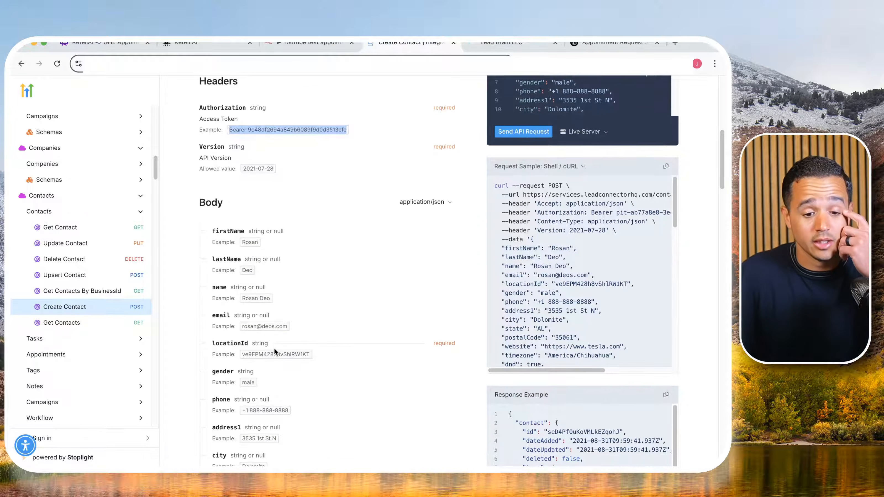
pyautogui.scroll(-3, 275, 348)
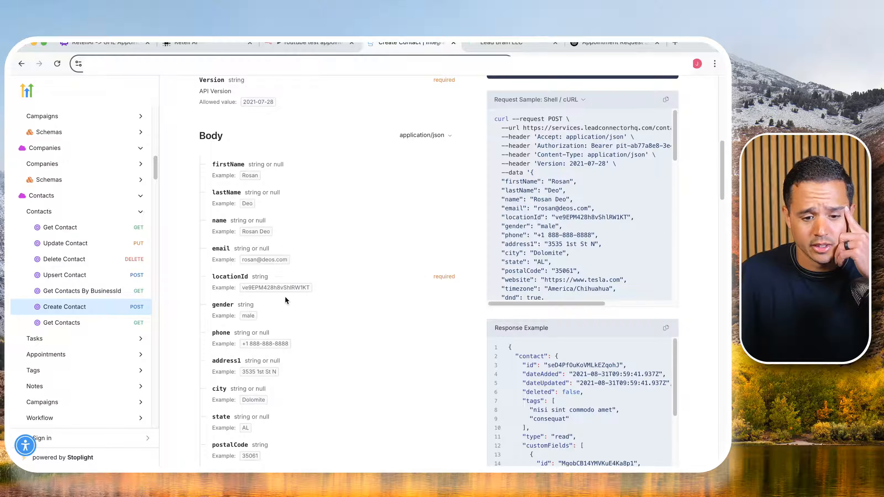
pyautogui.scroll(-3, 286, 295)
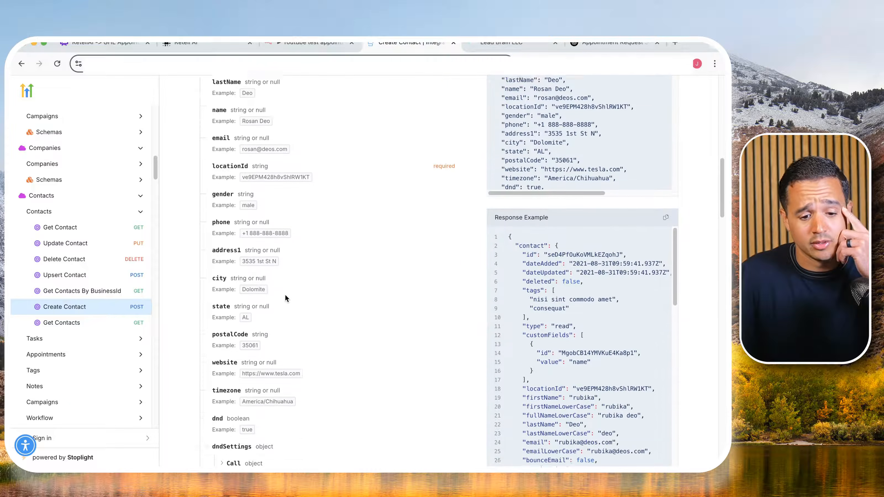
pyautogui.scroll(-7, 285, 294)
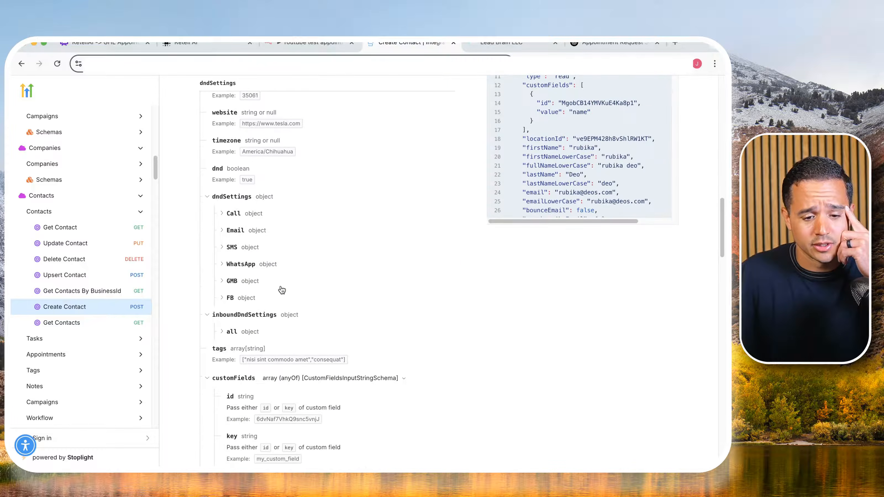
pyautogui.scroll(-7, 280, 287)
pyautogui.scroll(14, 280, 288)
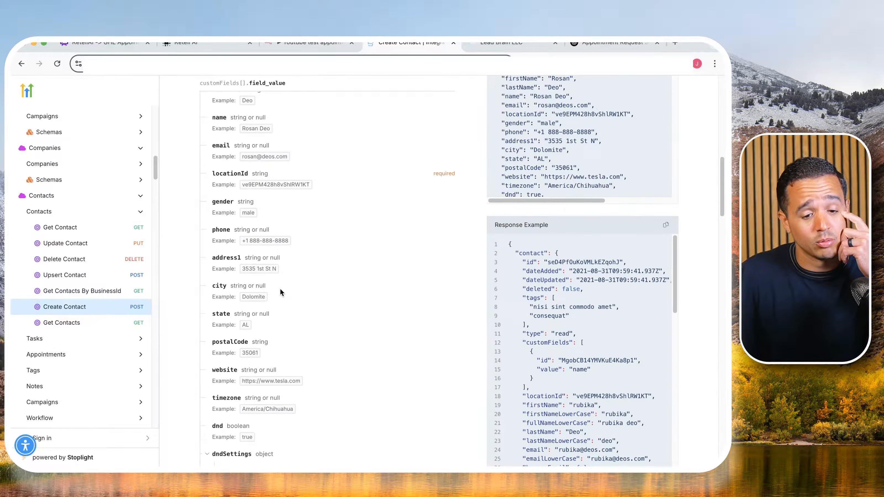
pyautogui.scroll(1, 279, 292)
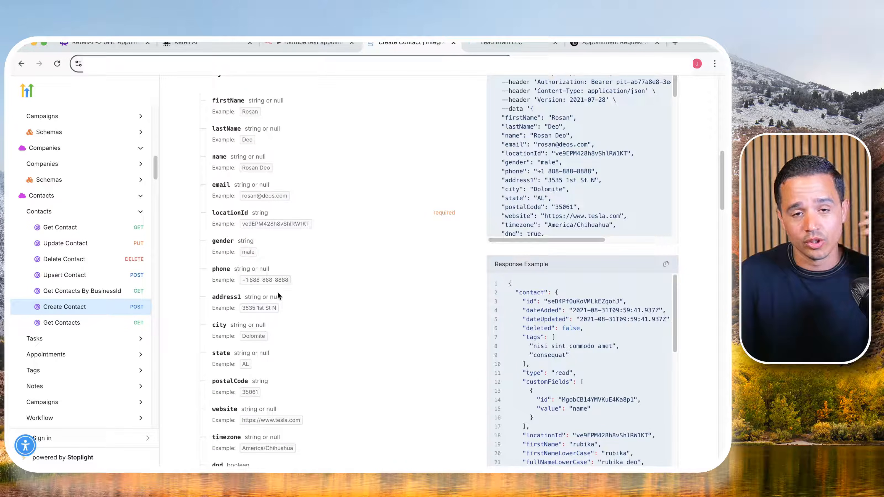
# - Enable sending headers in the n8n createContact node and name the header parameter Version, copied from the Create Contact documentation
pyautogui.click(299, 43)
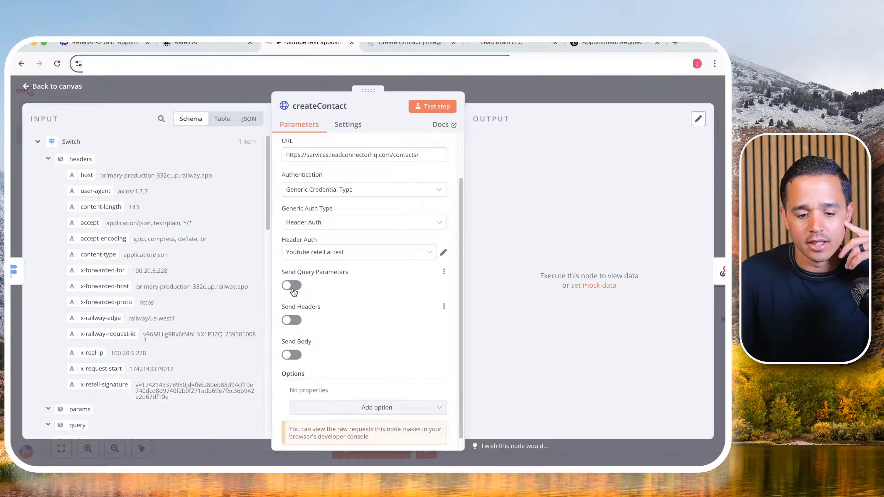
pyautogui.click(290, 320)
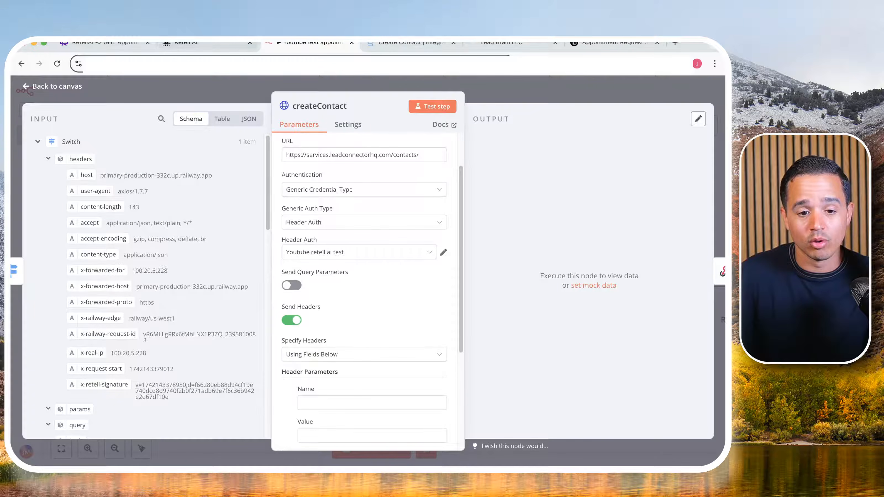
pyautogui.click(383, 44)
pyautogui.scroll(12, 274, 234)
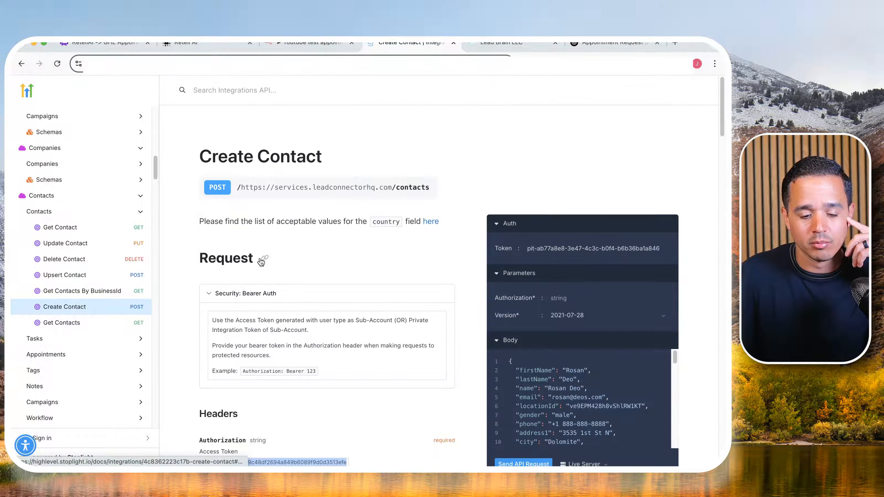
pyautogui.scroll(-5, 261, 263)
pyautogui.doubleClick(211, 308)
pyautogui.hotkey('ctrl', 'c')
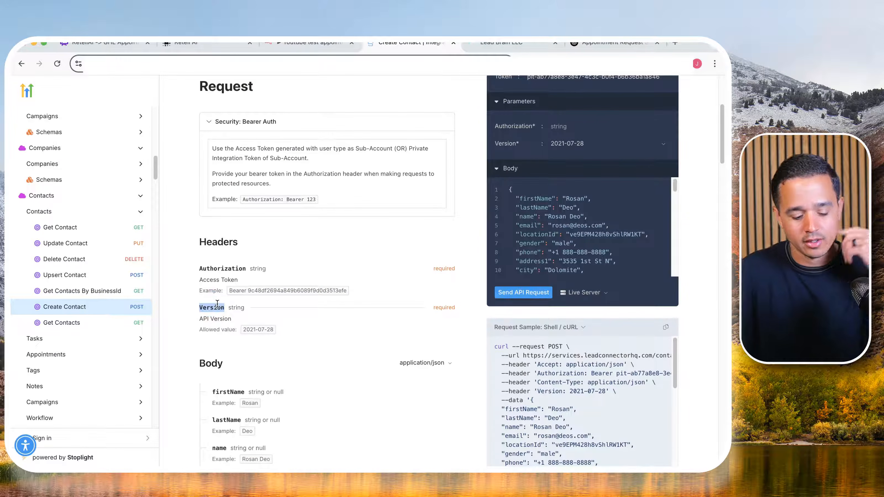
pyautogui.click(306, 43)
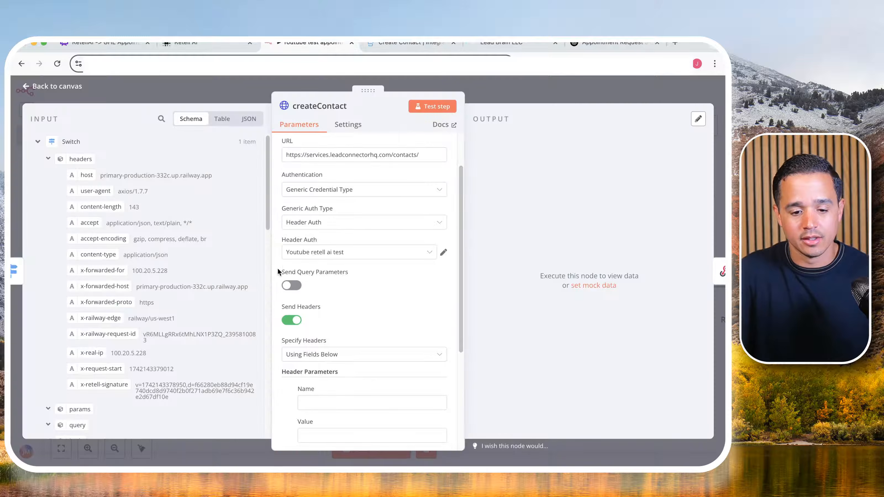
pyautogui.scroll(-4, 332, 313)
pyautogui.click(324, 334)
pyautogui.hotkey('ctrl', 'v')
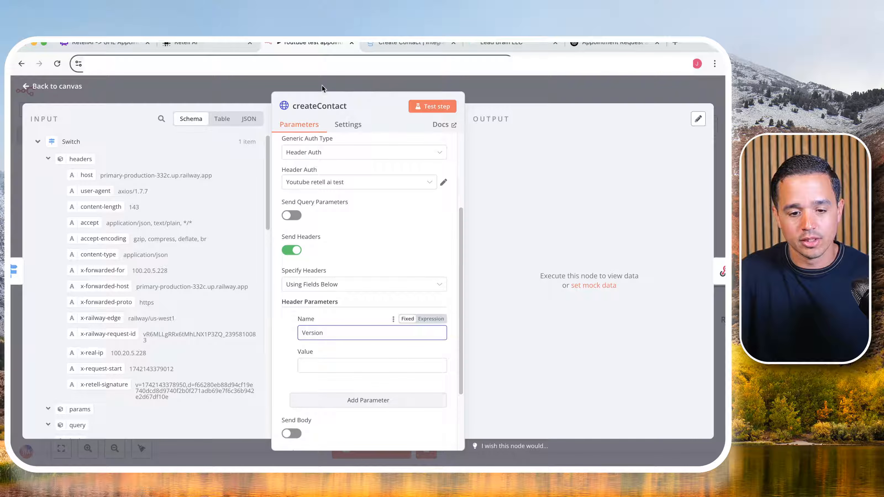
# - Copy the allowed API version 2021-07-28 from the documentation and paste it as the Version header's value
pyautogui.click(419, 44)
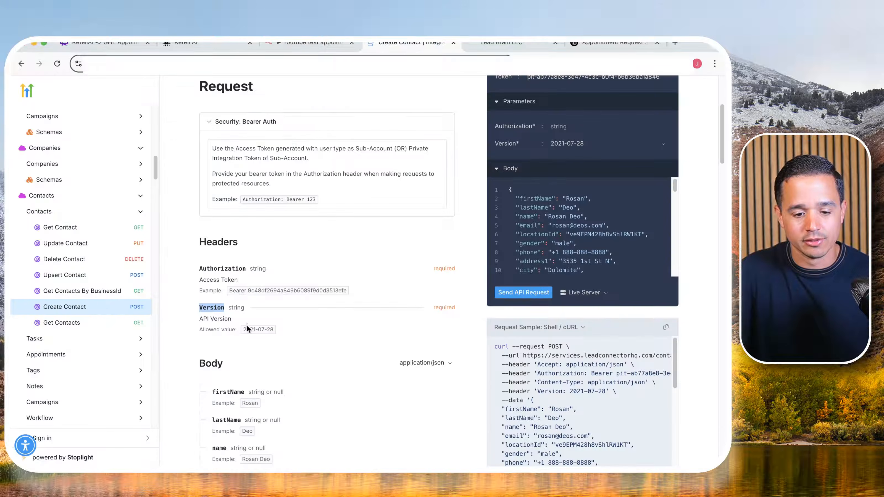
pyautogui.moveTo(242, 329); pyautogui.dragTo(273, 327)
pyautogui.hotkey('ctrl', 'c')
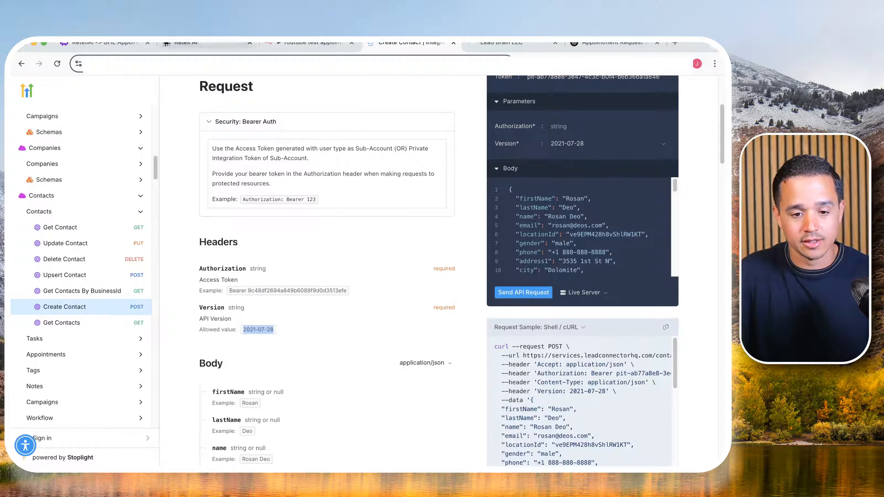
pyautogui.click(317, 45)
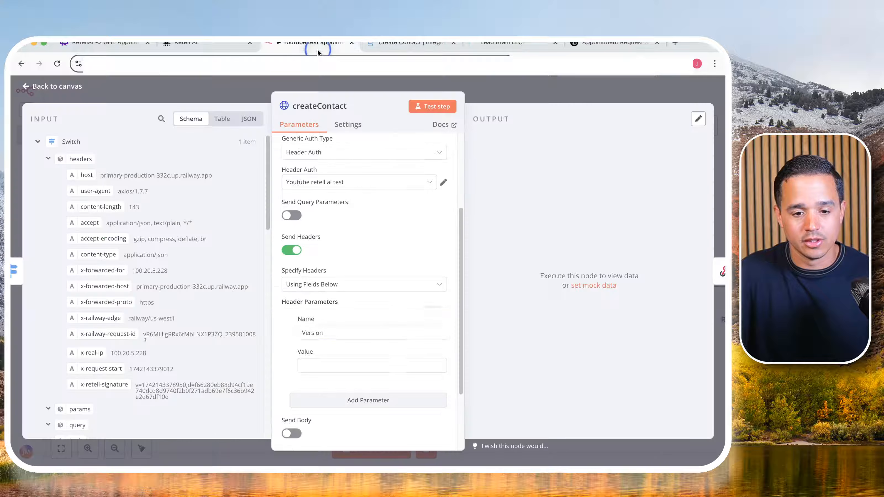
pyautogui.click(329, 365)
pyautogui.hotkey('ctrl', 'v')
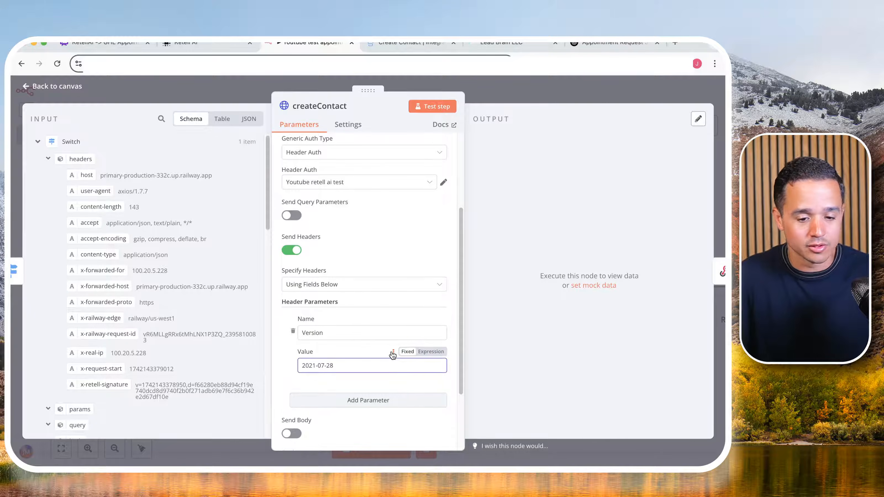
# - Enable sending a body in the createContact node and name the body parameter locationId, copied from the Create Contact documentation
pyautogui.scroll(-3, 393, 354)
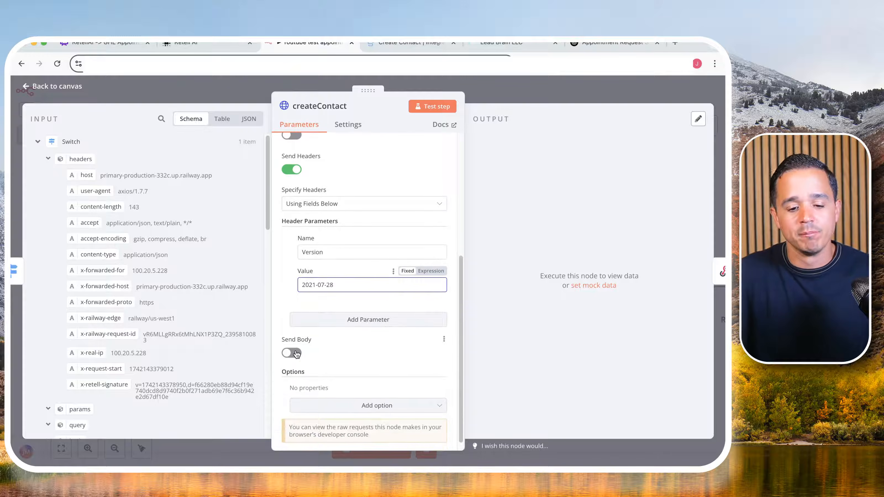
pyautogui.click(292, 353)
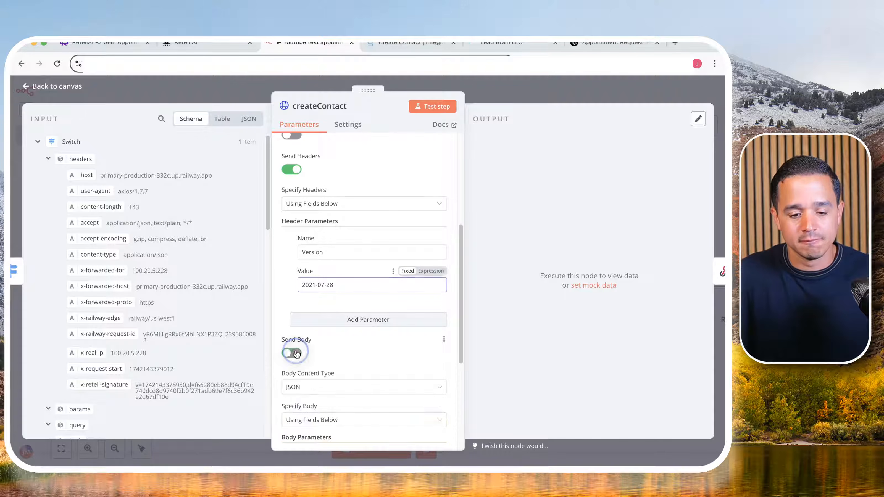
pyautogui.click(402, 45)
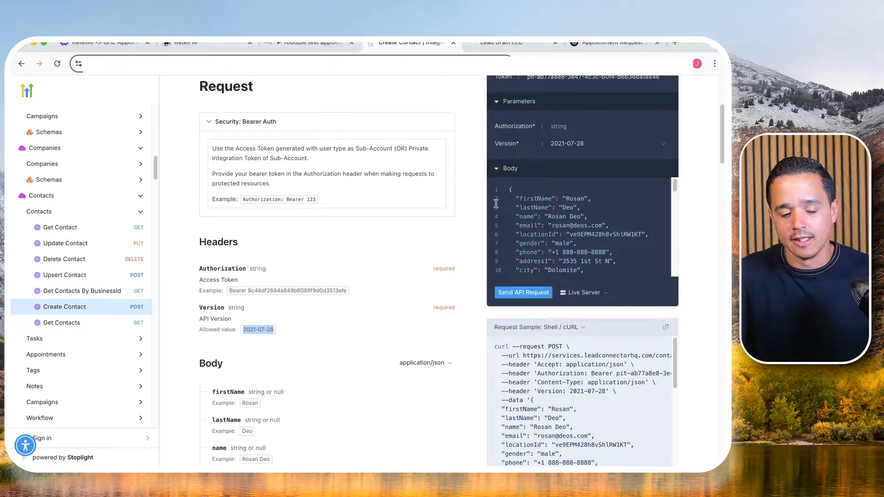
pyautogui.scroll(-5, 304, 294)
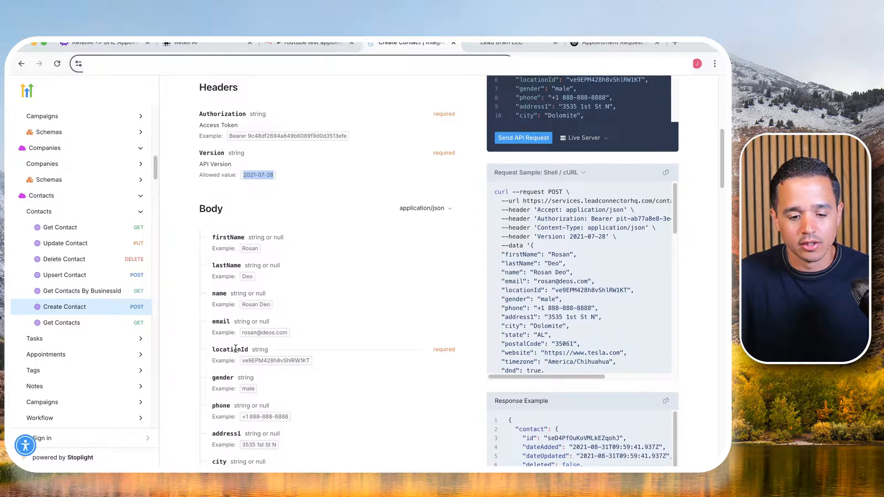
pyautogui.scroll(-1, 235, 349)
pyautogui.doubleClick(230, 335)
pyautogui.press('super+c')
pyautogui.click(310, 49)
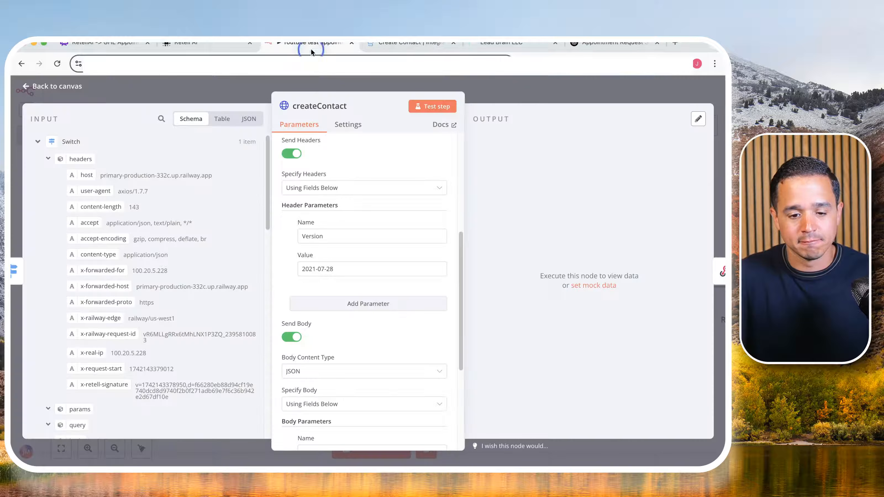
pyautogui.scroll(-5, 348, 354)
pyautogui.click(337, 295)
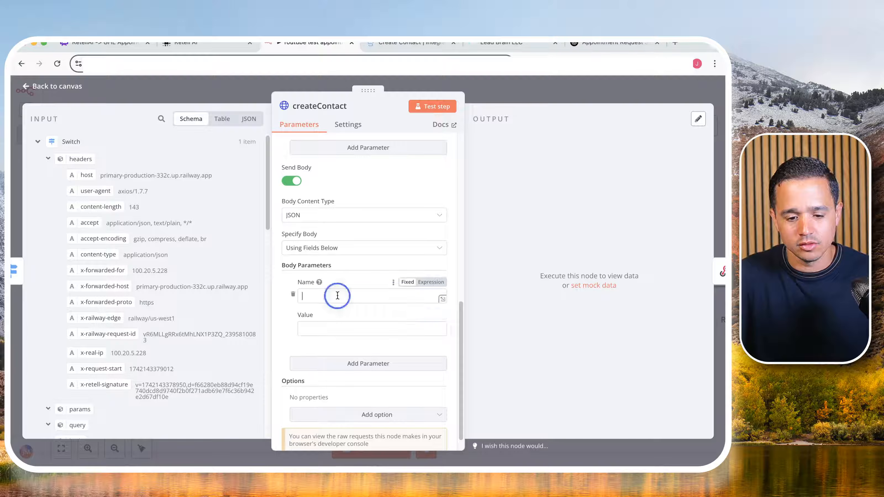
pyautogui.press('super+v')
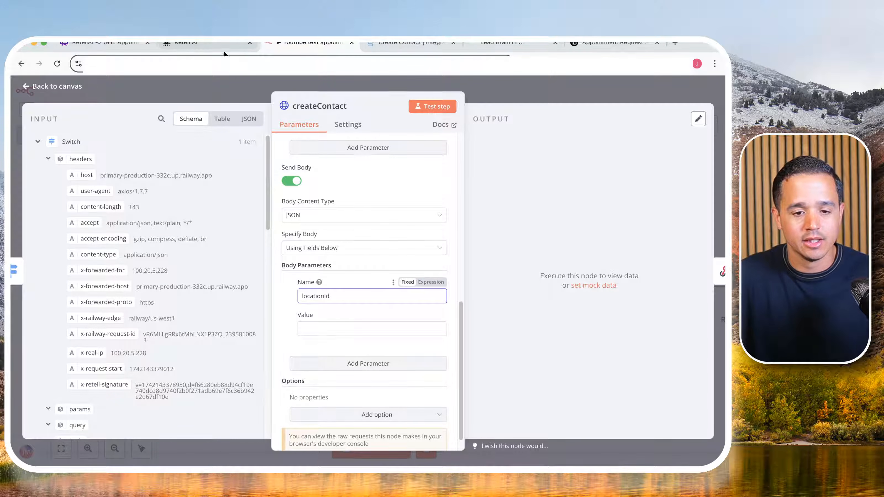
# - Switch to GoHighLevel, dismiss the private integration message and copy the Location ID from the Business Profile settings
pyautogui.click(482, 45)
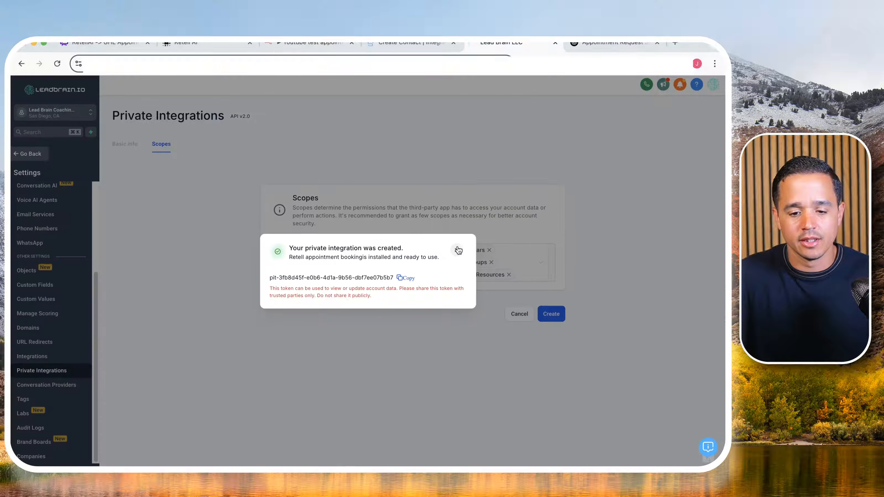
pyautogui.click(458, 250)
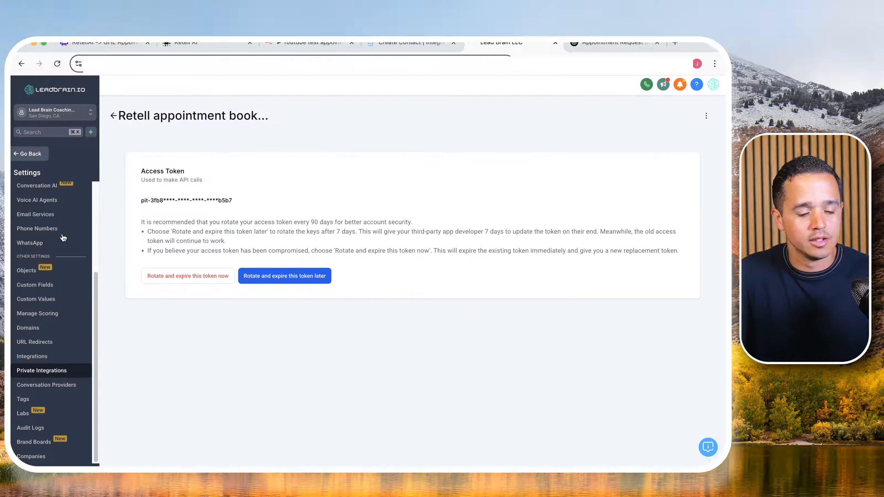
pyautogui.click(48, 203)
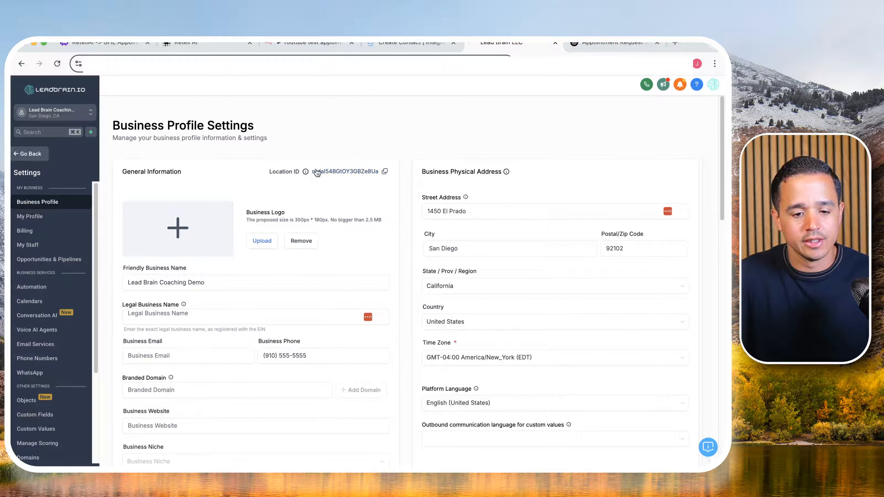
pyautogui.click(386, 171)
# - Return to n8n and paste the copied Location ID as the value of the locationId body parameter
pyautogui.click(306, 42)
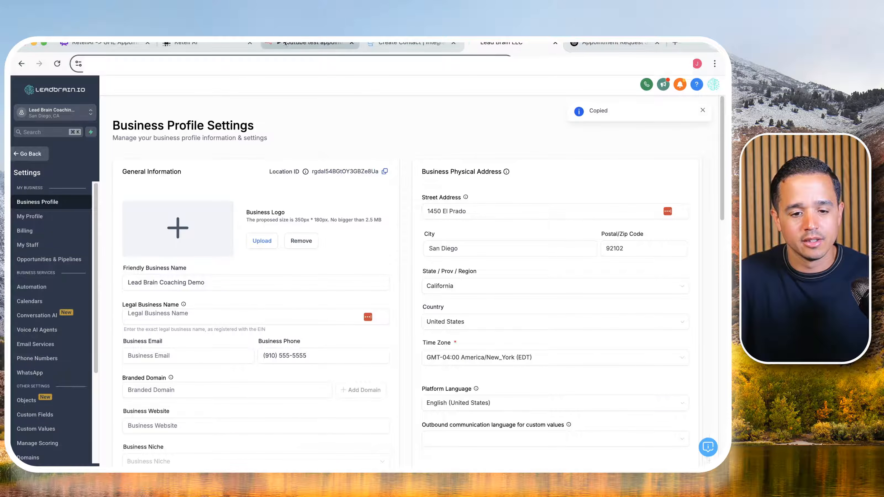
pyautogui.click(317, 327)
pyautogui.press('super+v')
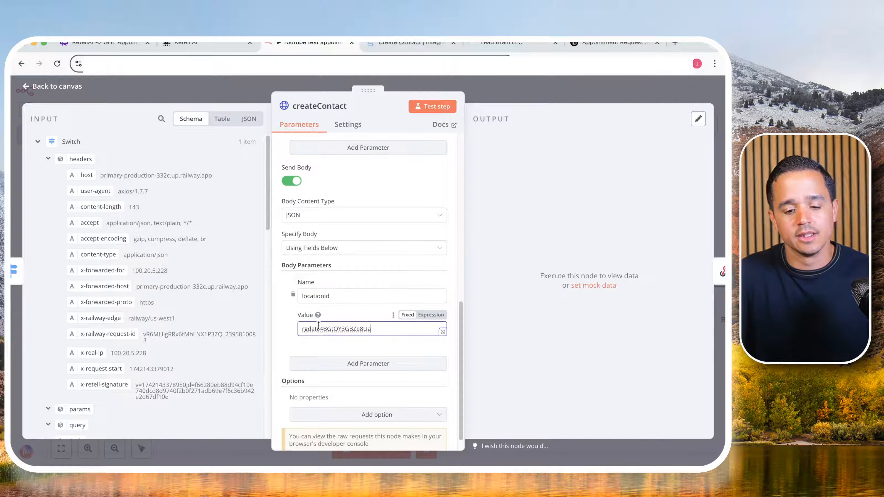
pyautogui.scroll(-1, 363, 303)
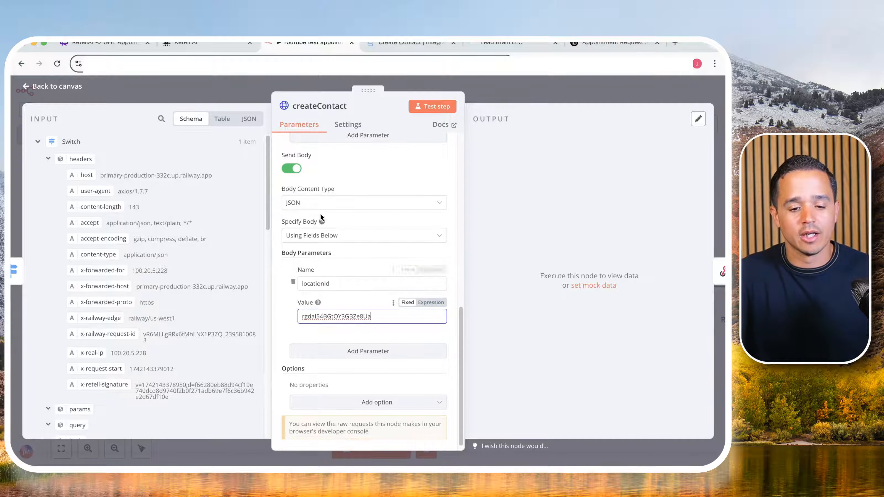
# - Copy the phone field name from the Create Contact documentation and add it as a second body parameter in n8n's createContact node
pyautogui.click(390, 43)
pyautogui.scroll(-1, 256, 260)
pyautogui.doubleClick(221, 378)
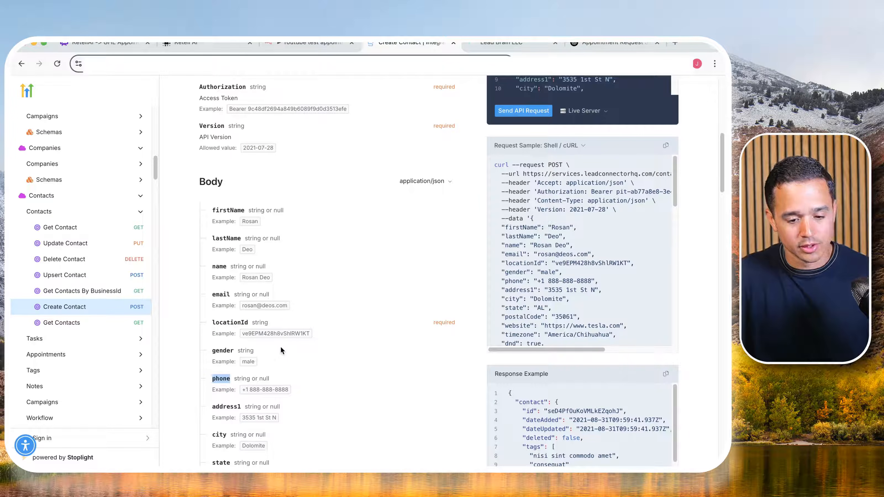
pyautogui.click(297, 44)
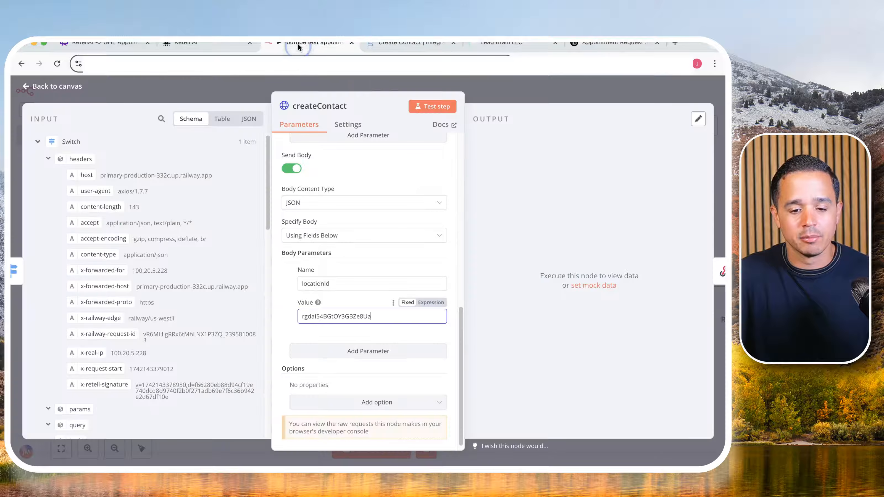
pyautogui.click(339, 350)
pyautogui.click(333, 368)
pyautogui.hotkey('ctrl', 'v')
pyautogui.scroll(-3, 336, 368)
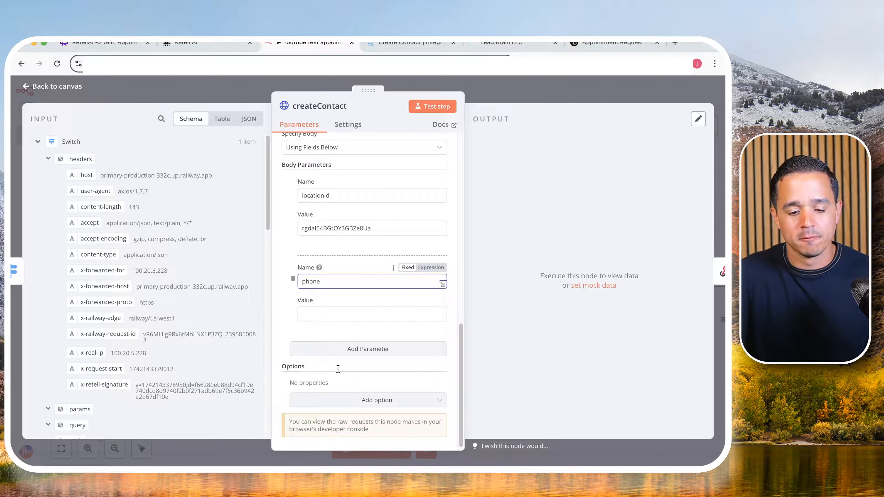
# - Set the phone parameter's value to an expression referencing from_number inside call_inbound in the Webhook node's body
pyautogui.click(321, 309)
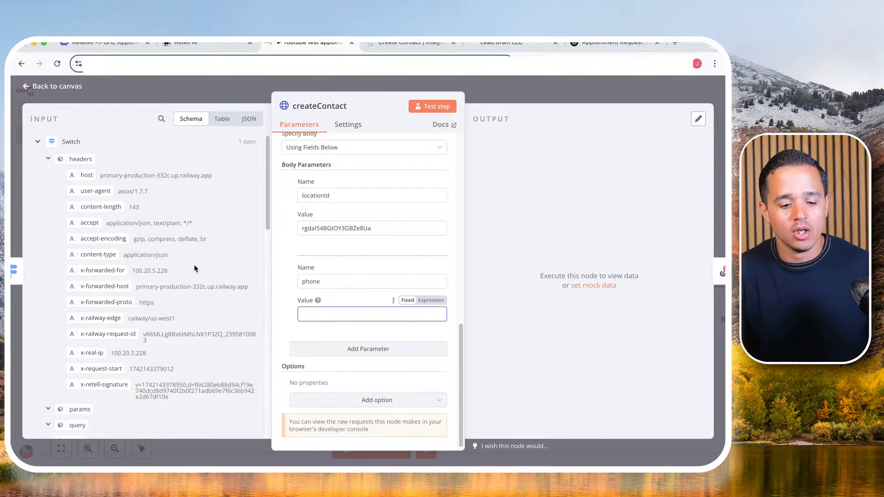
pyautogui.click(48, 159)
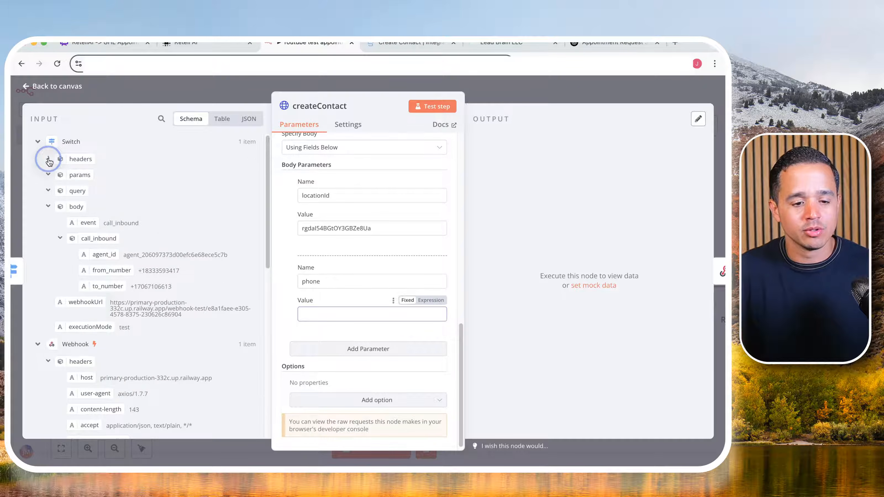
pyautogui.click(38, 141)
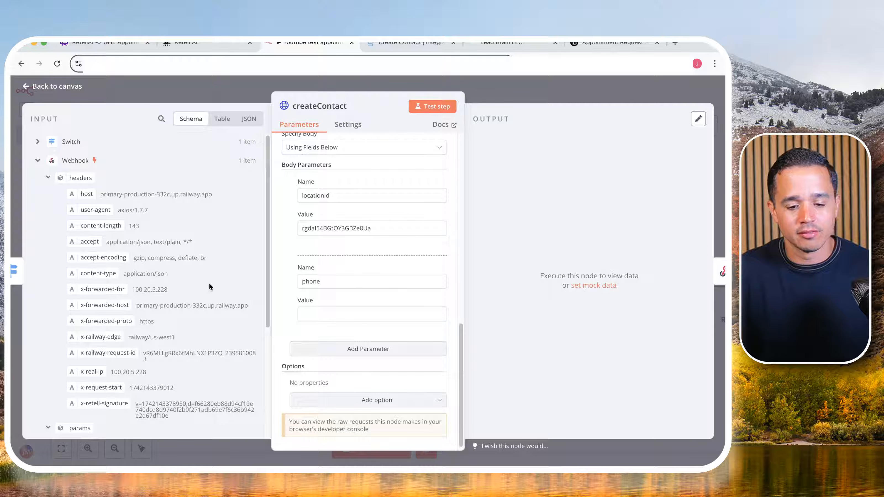
pyautogui.click(440, 305)
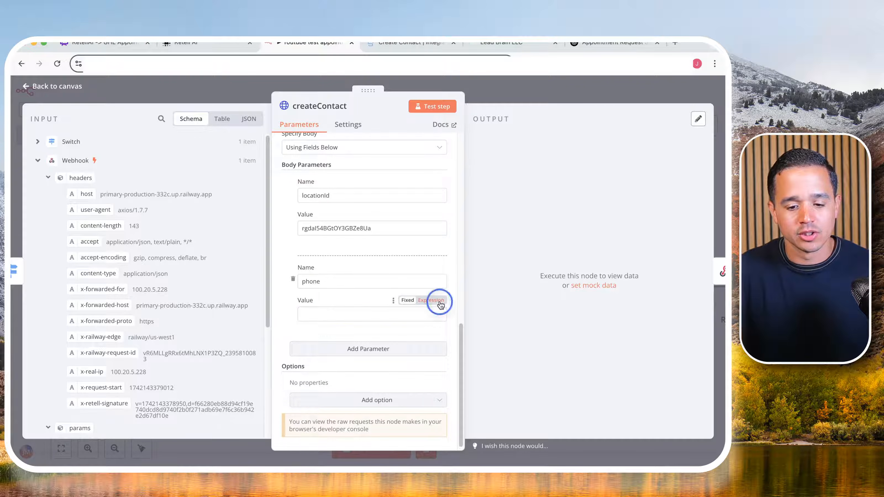
pyautogui.click(442, 318)
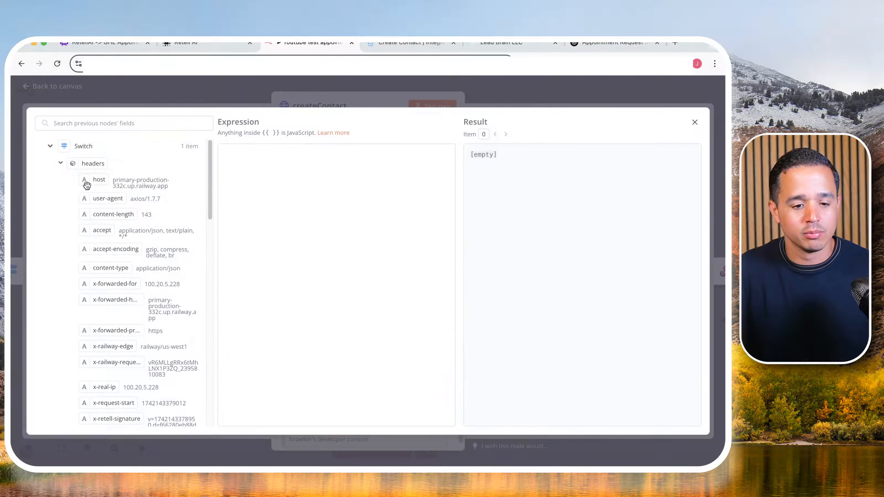
pyautogui.click(50, 146)
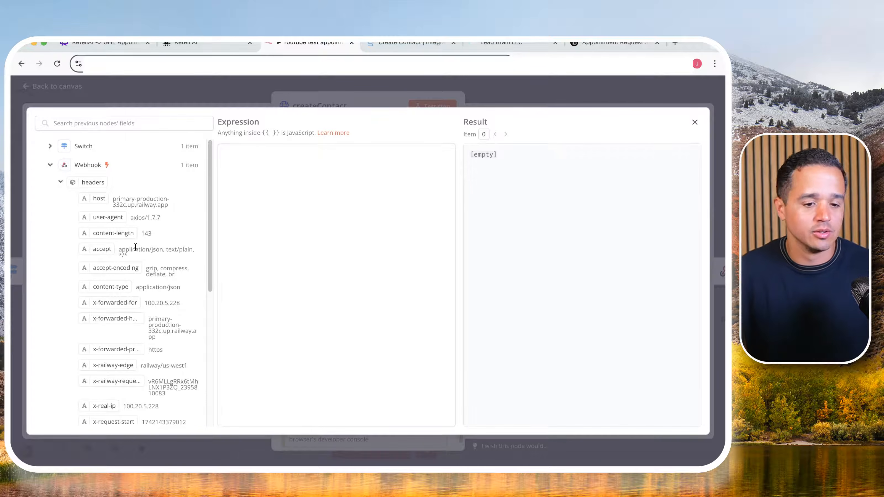
pyautogui.scroll(-1, 136, 246)
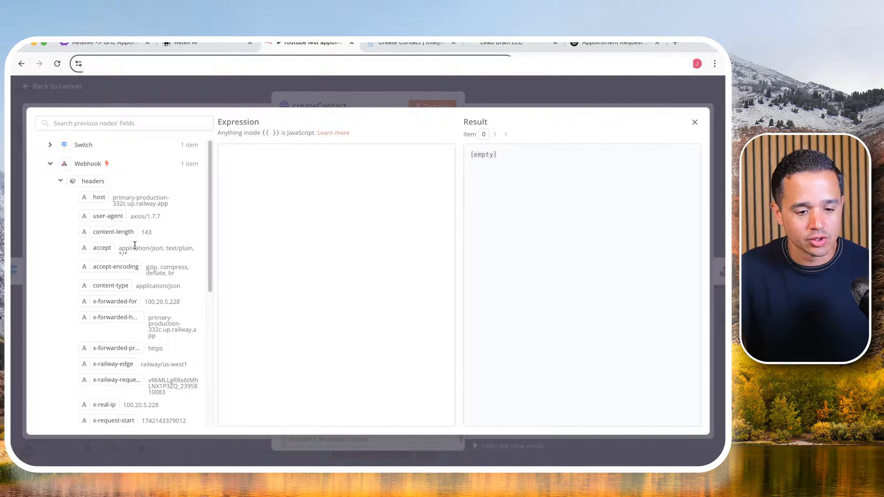
pyautogui.click(61, 177)
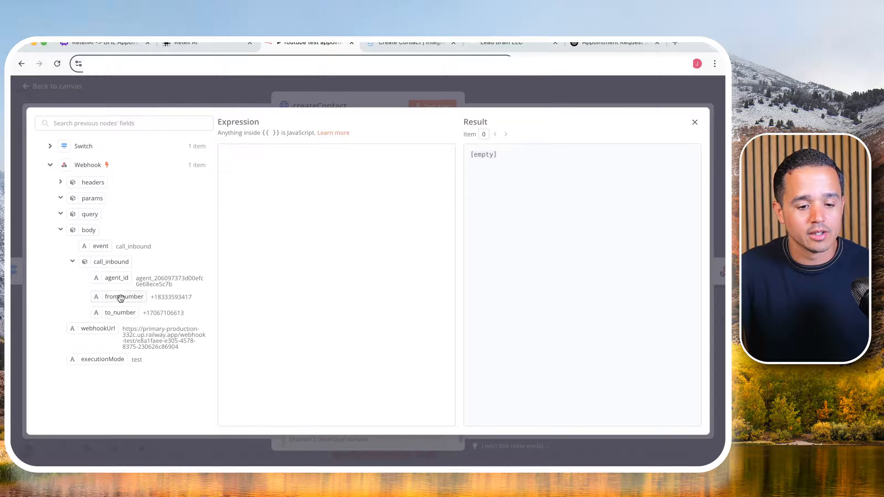
pyautogui.moveTo(120, 298); pyautogui.dragTo(282, 221)
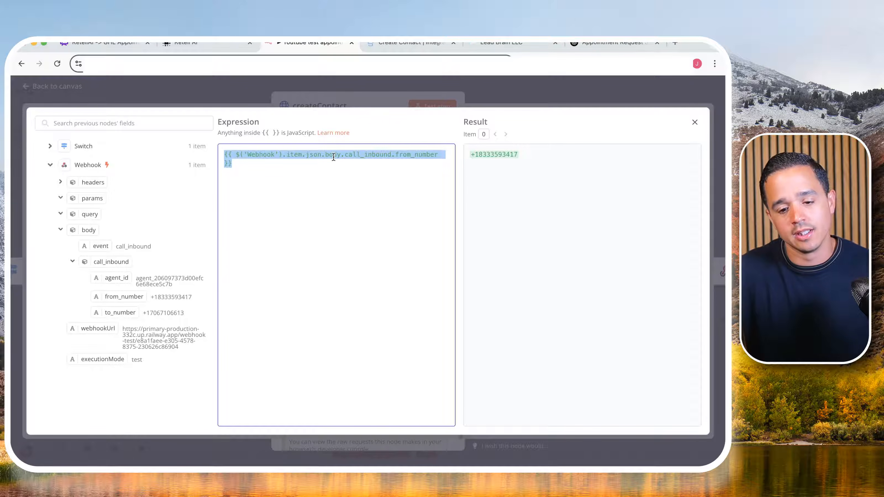
pyautogui.click(503, 156)
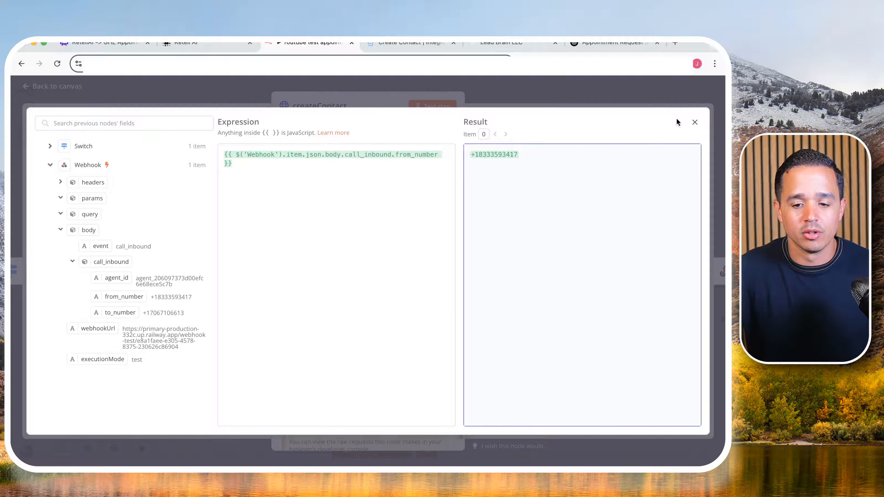
pyautogui.click(694, 125)
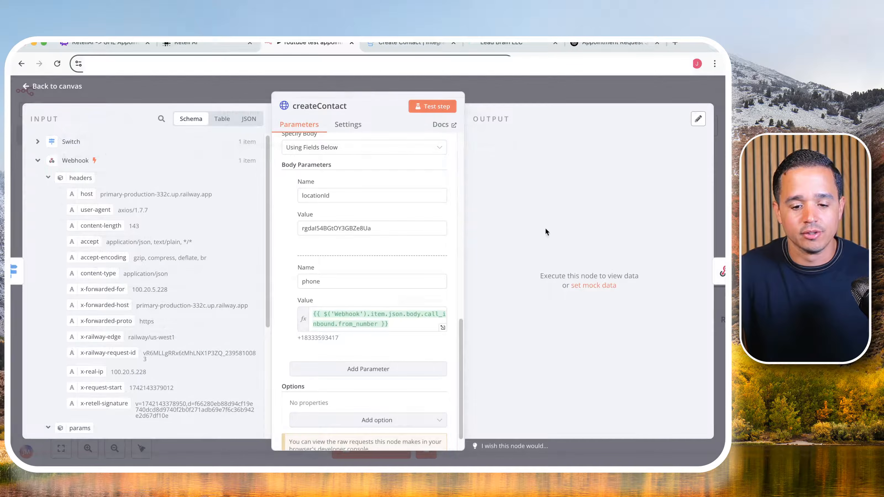
# - Check the phone expression's resolved value and run a test of the createContact node
pyautogui.doubleClick(306, 336)
pyautogui.scroll(-1, 306, 338)
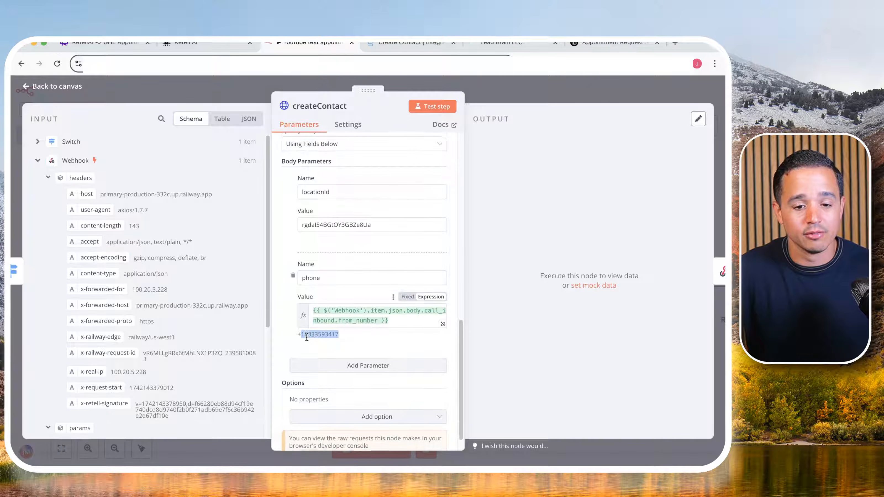
pyautogui.scroll(-1, 306, 336)
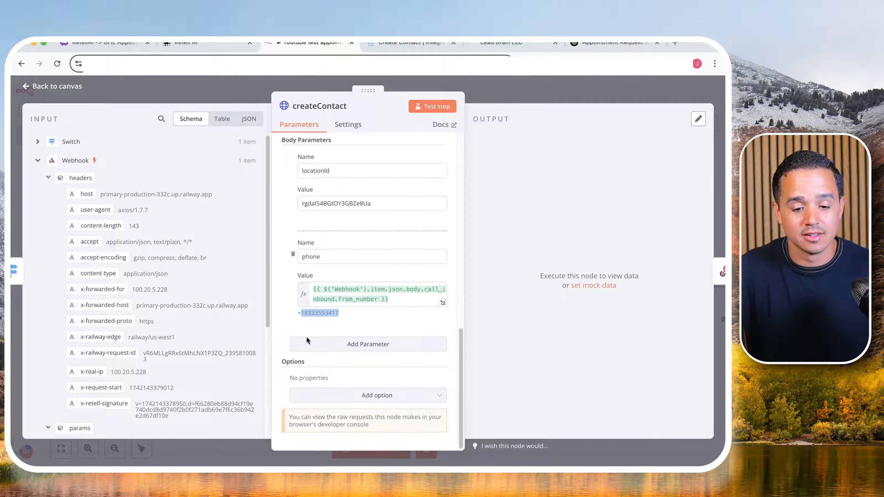
pyautogui.click(440, 109)
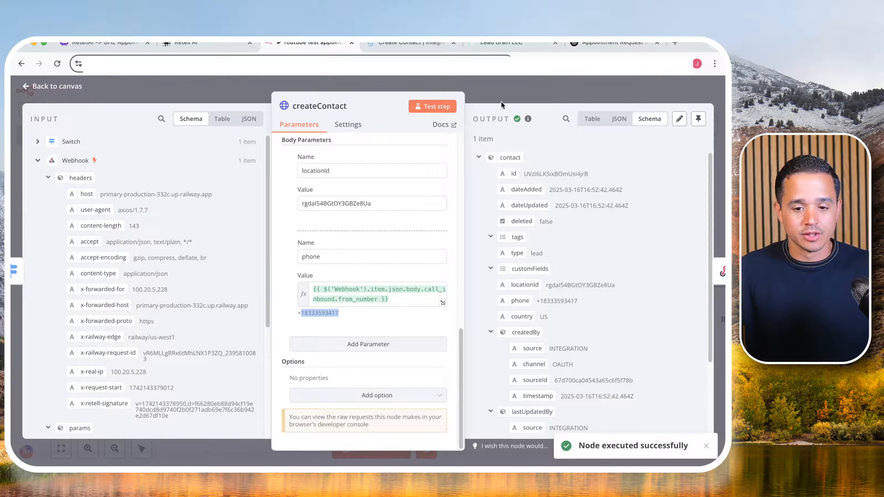
# - Switch to GoHighLevel, leave the settings and examine the Contacts list for the contact created by the test
pyautogui.click(510, 44)
pyautogui.click(31, 154)
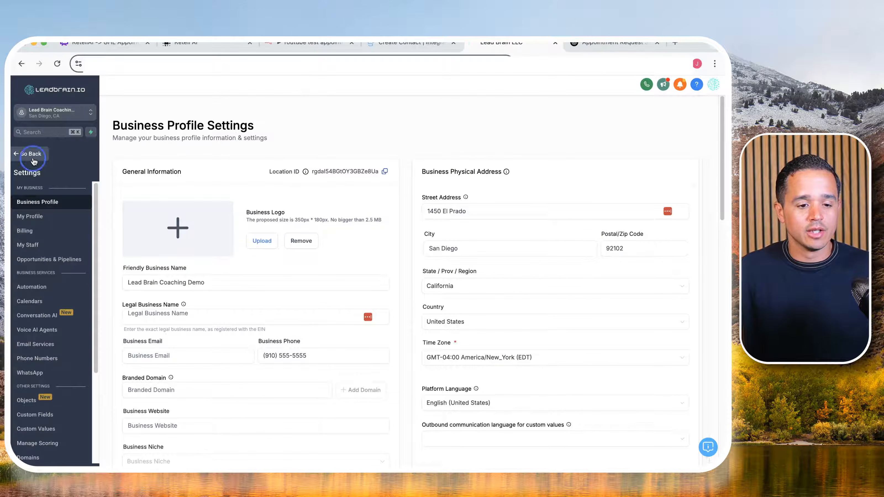
pyautogui.click(53, 211)
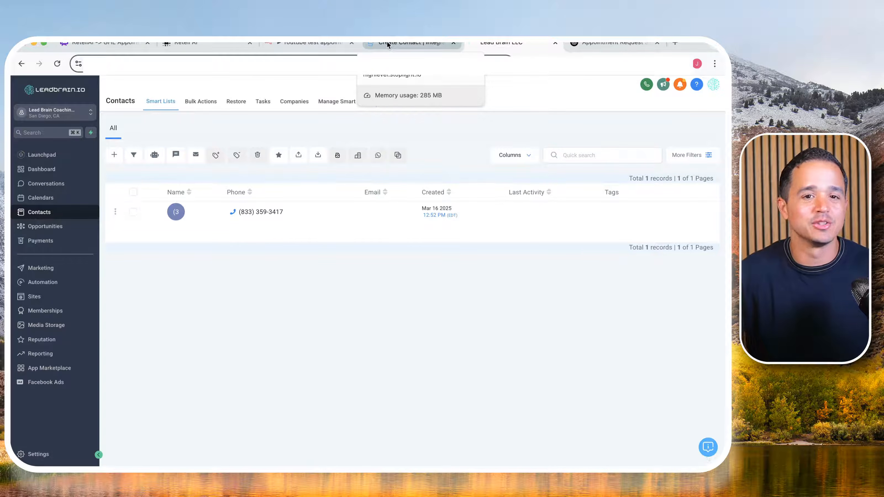
# - Return to n8n, close the createContact node's details and move the node slightly farther from Switch
pyautogui.click(328, 43)
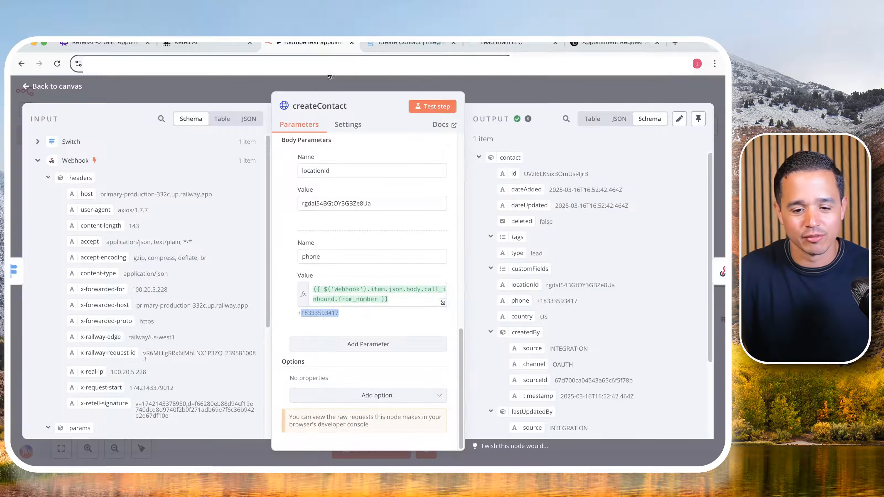
pyautogui.click(506, 89)
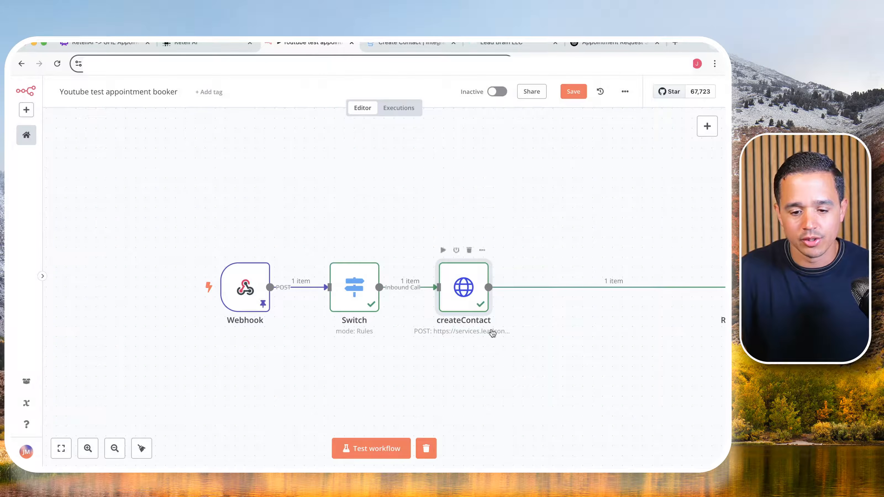
pyautogui.moveTo(470, 303); pyautogui.dragTo(477, 302)
pyautogui.click(489, 385)
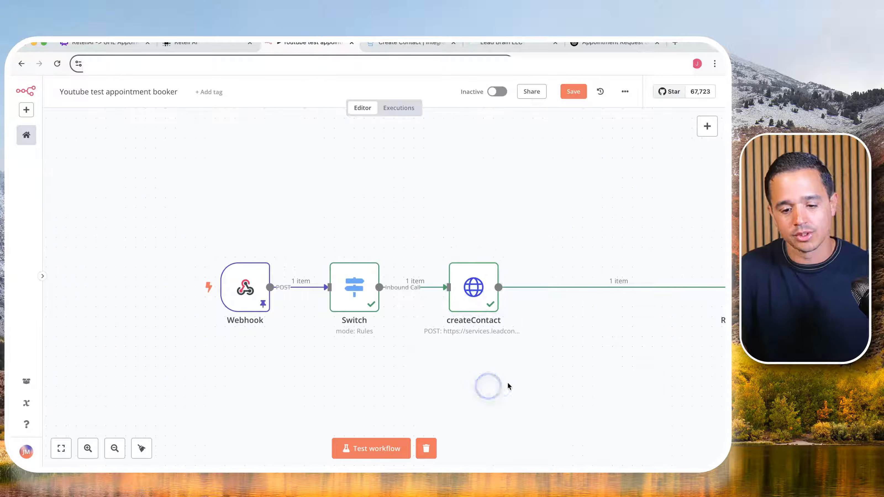
# - Insert an Edit Fields (Set) node between createContact and Respond to Webhook and rename it setContactId
pyautogui.moveTo(538, 372); pyautogui.dragTo(352, 277)
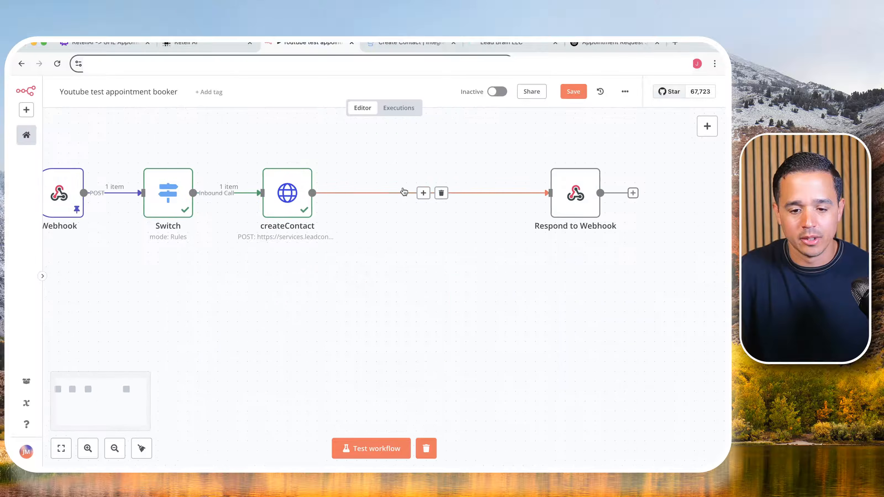
pyautogui.click(422, 193)
pyautogui.write('set')
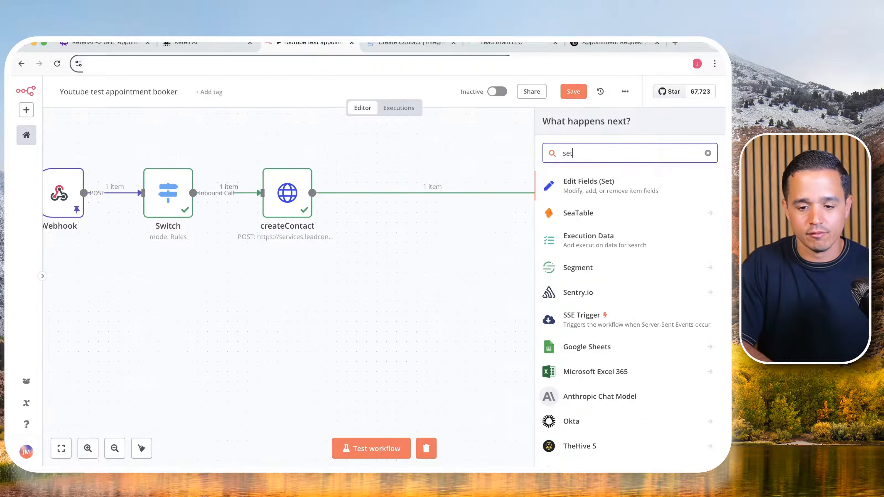
pyautogui.click(604, 185)
pyautogui.click(314, 104)
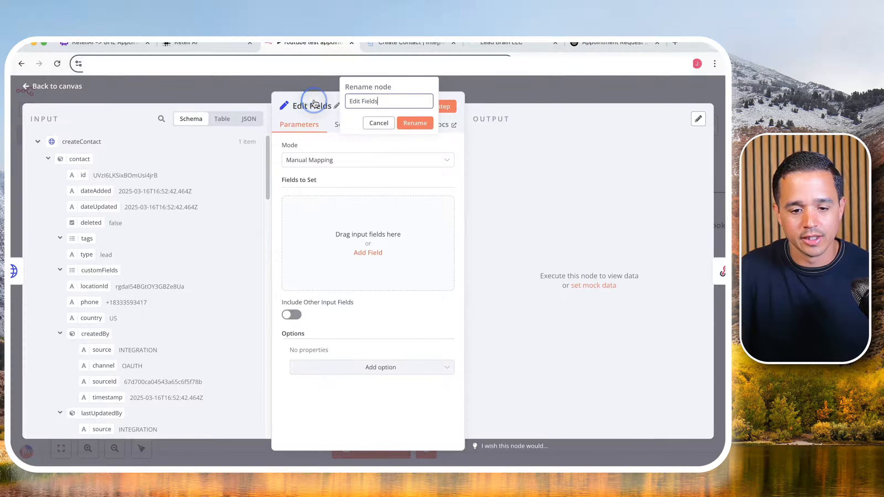
pyautogui.tripleClick(369, 101)
pyautogui.write('setCo')
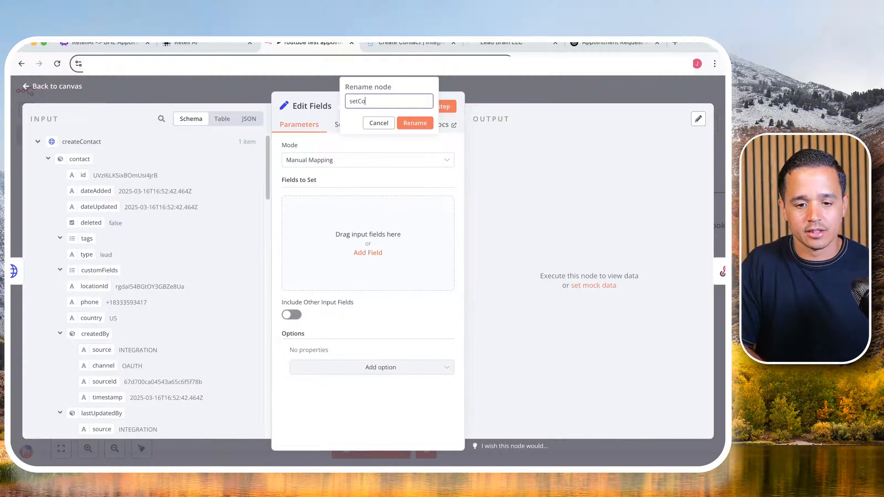
pyautogui.write('ntactId')
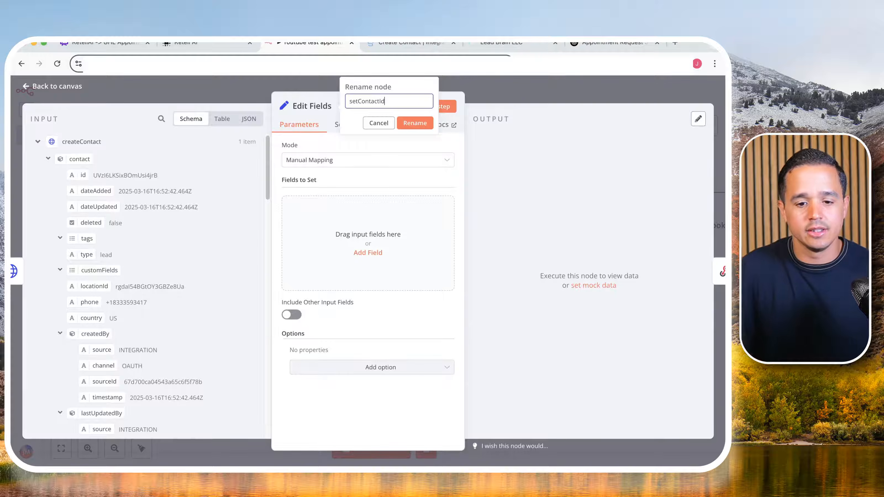
pyautogui.click(410, 124)
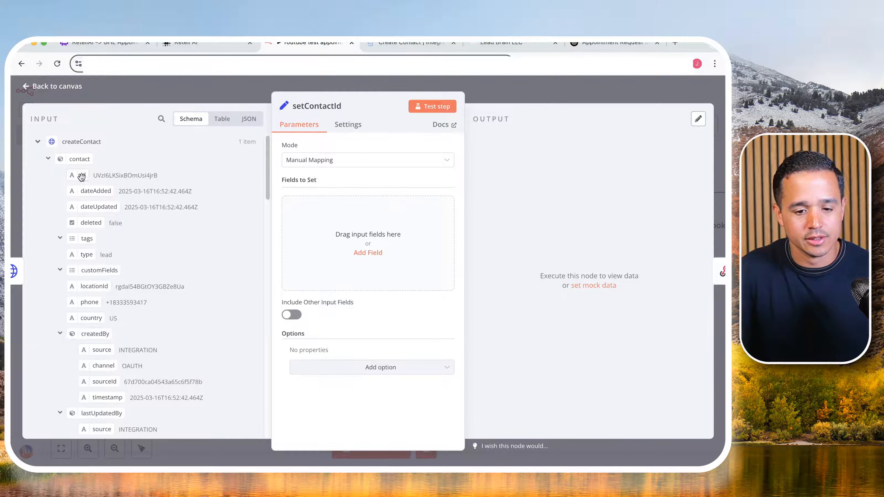
# - Add a string field named contactId whose value is the contact id from createContact, {{ $json.contact.id }}
pyautogui.click(367, 252)
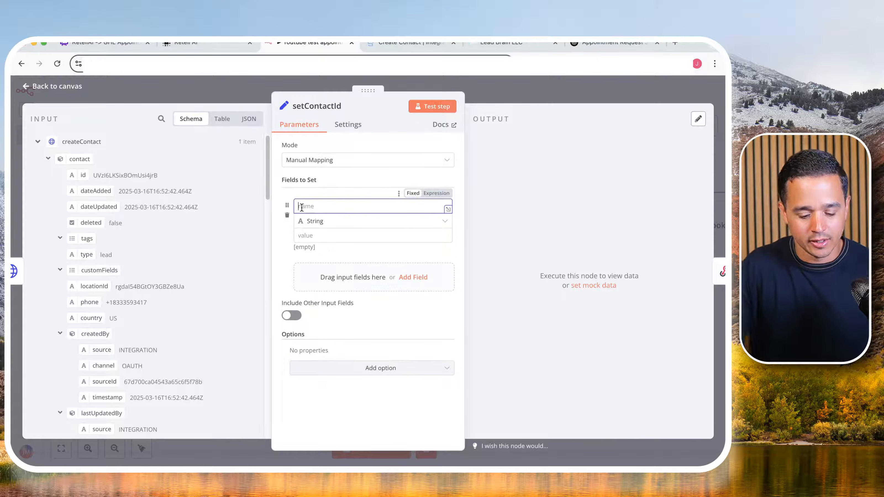
pyautogui.write('contact')
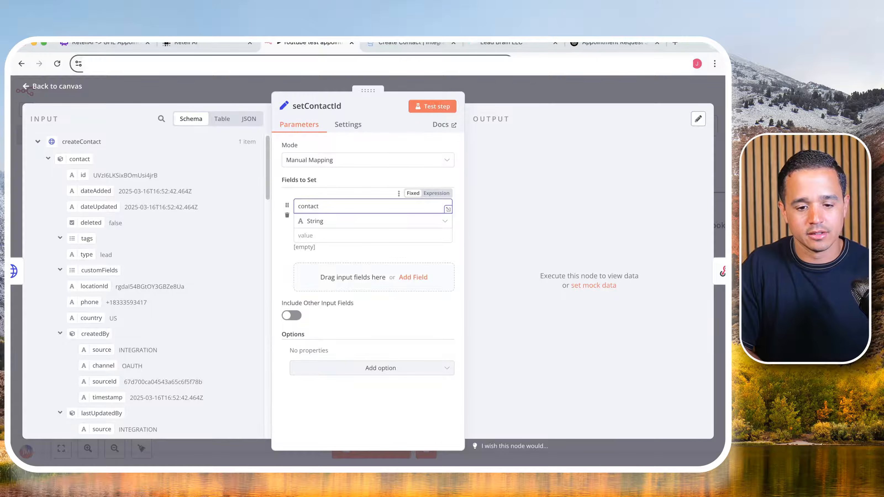
pyautogui.write('Id')
pyautogui.moveTo(81, 176); pyautogui.dragTo(317, 240)
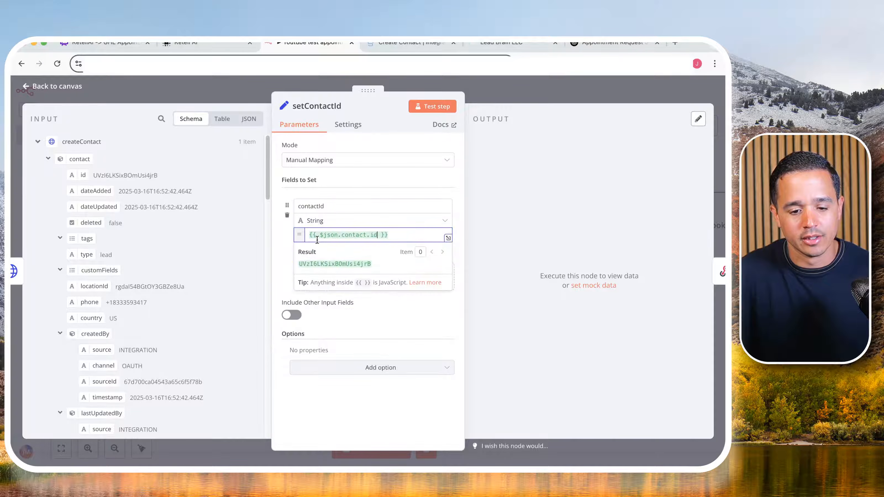
pyautogui.click(277, 245)
# - Test the setContactId node, close its details and move it toward the middle between createContact and Respond to Webhook
pyautogui.click(434, 106)
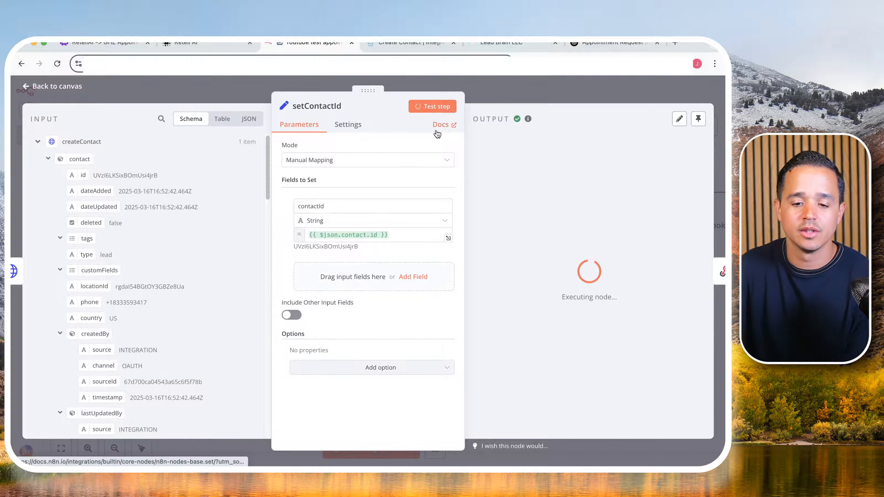
pyautogui.click(535, 94)
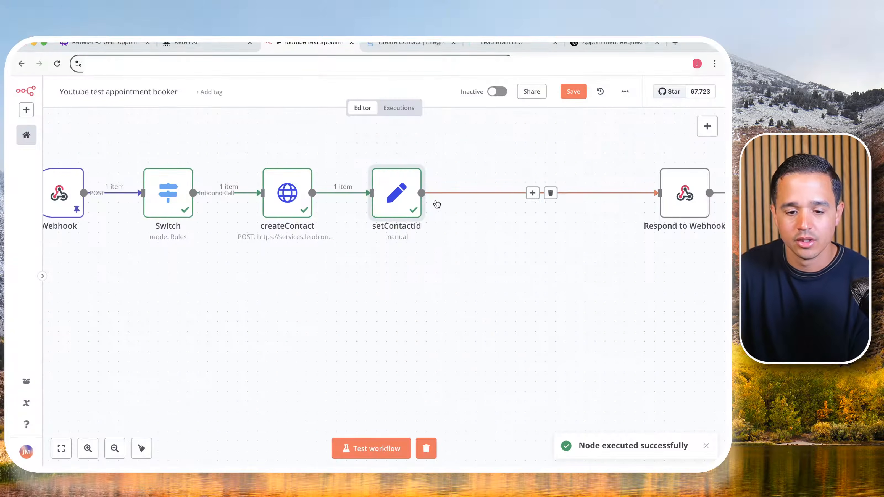
pyautogui.moveTo(408, 204); pyautogui.dragTo(457, 204)
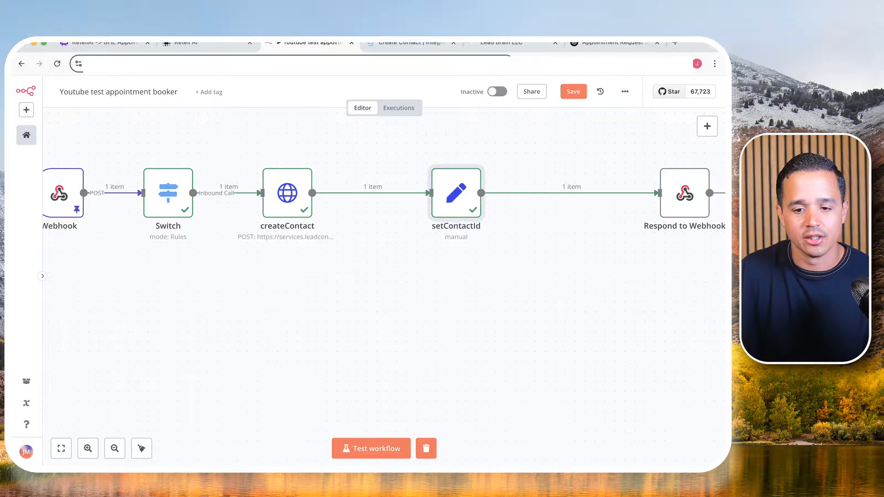
# - Switch to Retell AI and open the inbound webhook documentation from the phone number's settings, going to its Response section
pyautogui.click(210, 44)
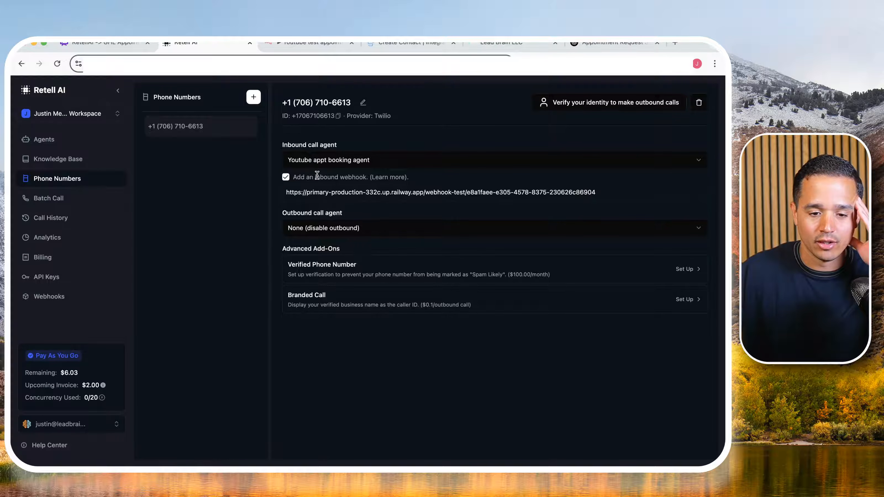
pyautogui.click(386, 179)
pyautogui.scroll(-2, 305, 226)
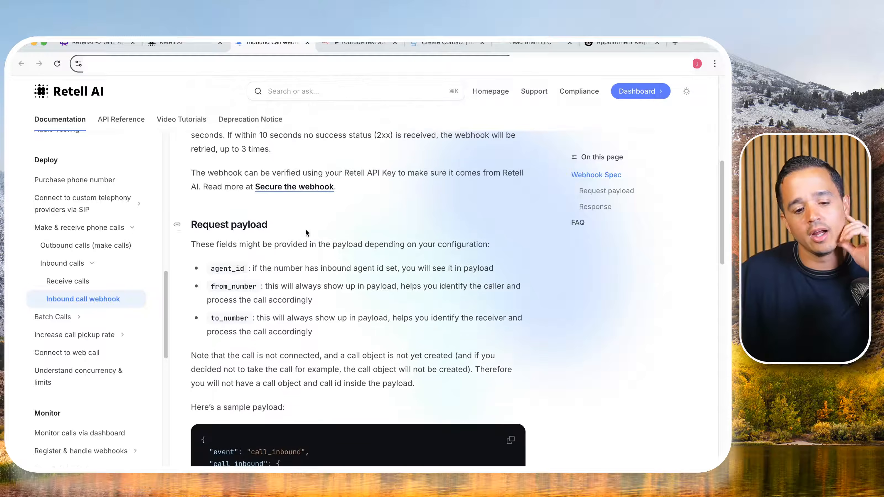
pyautogui.scroll(-7, 305, 232)
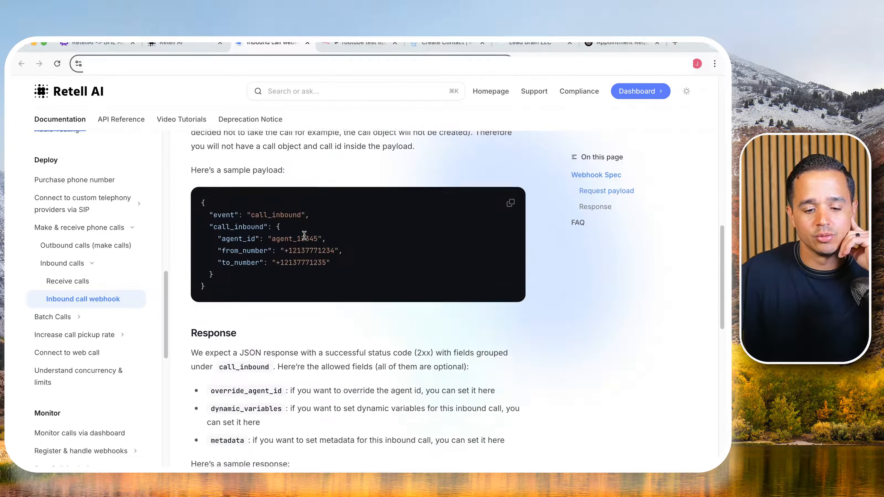
pyautogui.scroll(-2, 304, 236)
pyautogui.scroll(-2, 211, 277)
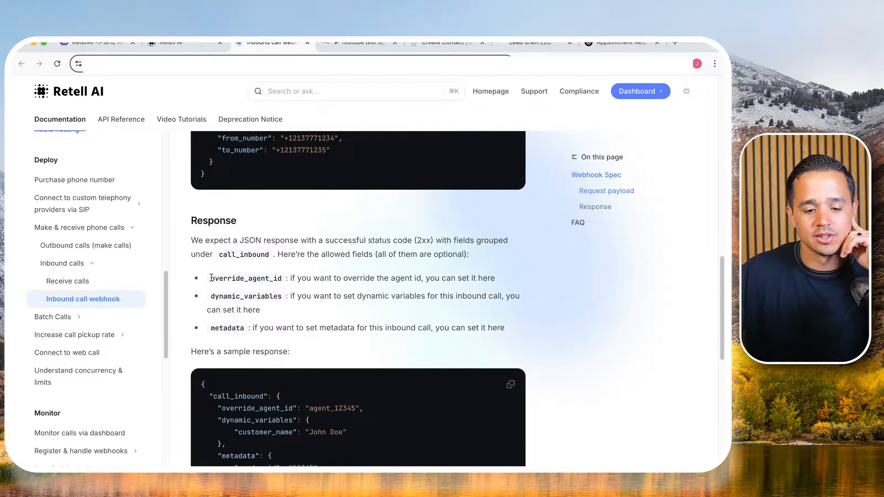
# - Review the dynamic_variables option and copy the sample call_inbound response JSON from the documentation
pyautogui.tripleClick(251, 293)
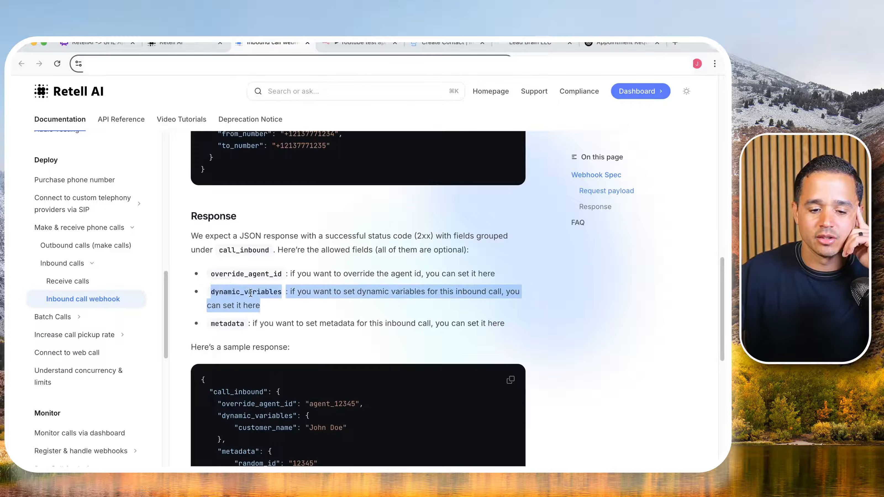
pyautogui.scroll(-4, 475, 267)
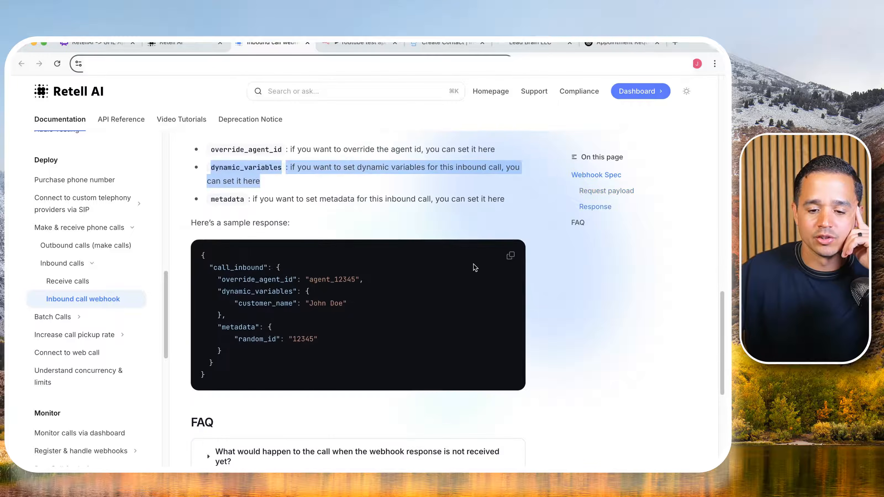
pyautogui.click(510, 256)
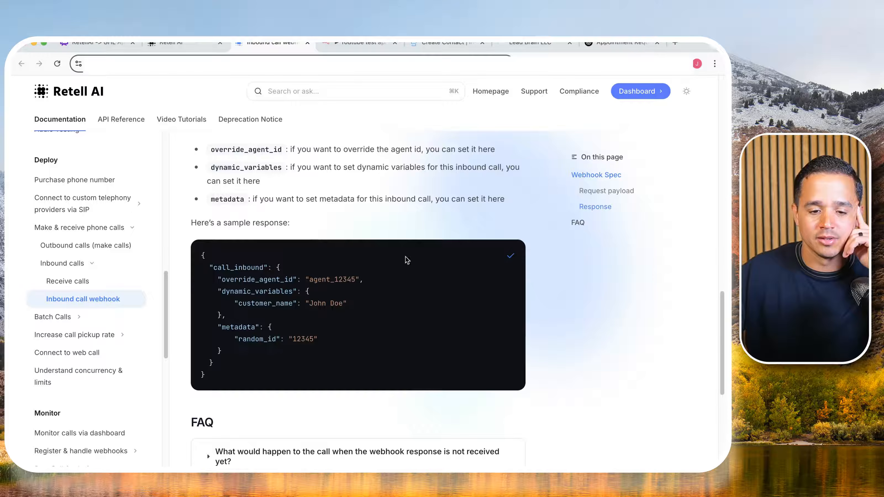
pyautogui.scroll(2, 407, 260)
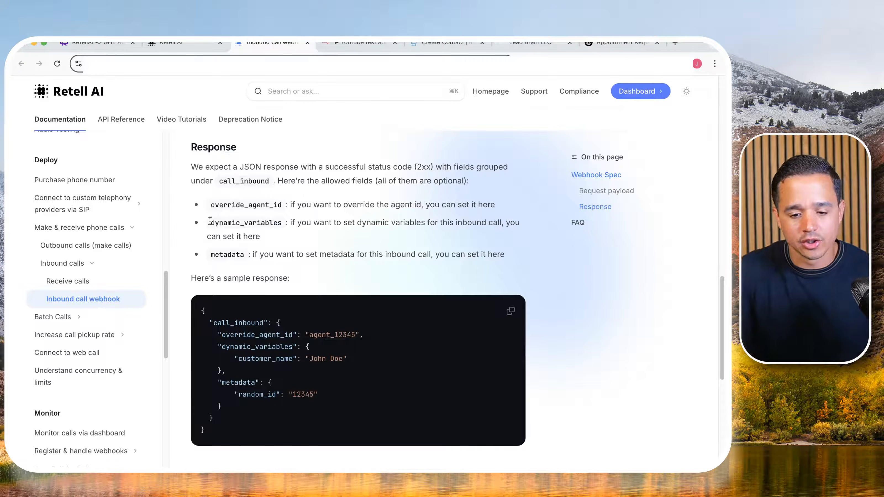
pyautogui.click(510, 311)
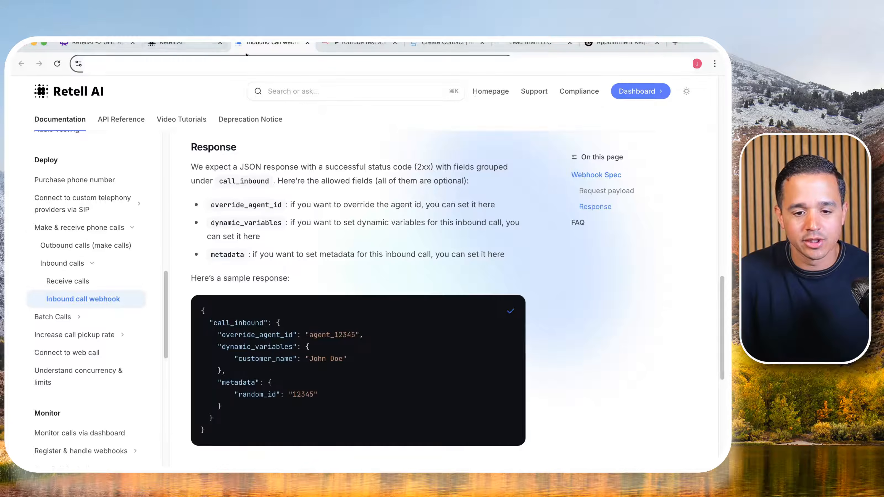
pyautogui.click(185, 48)
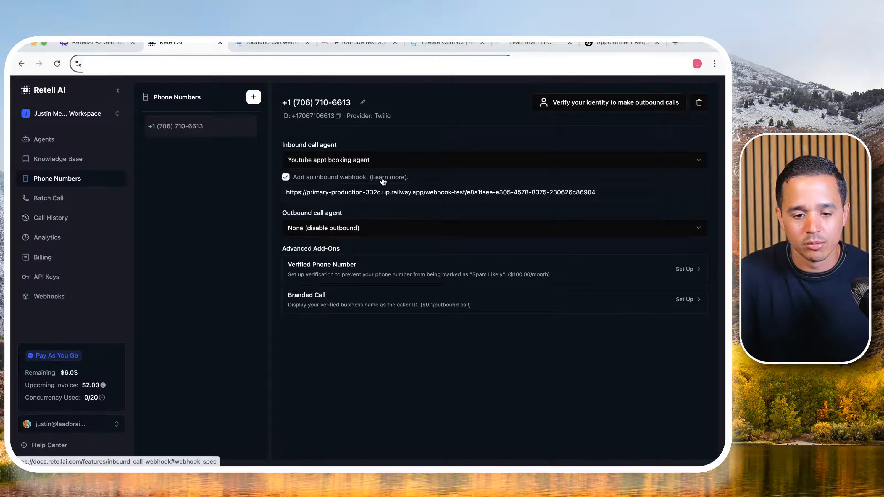
pyautogui.click(271, 45)
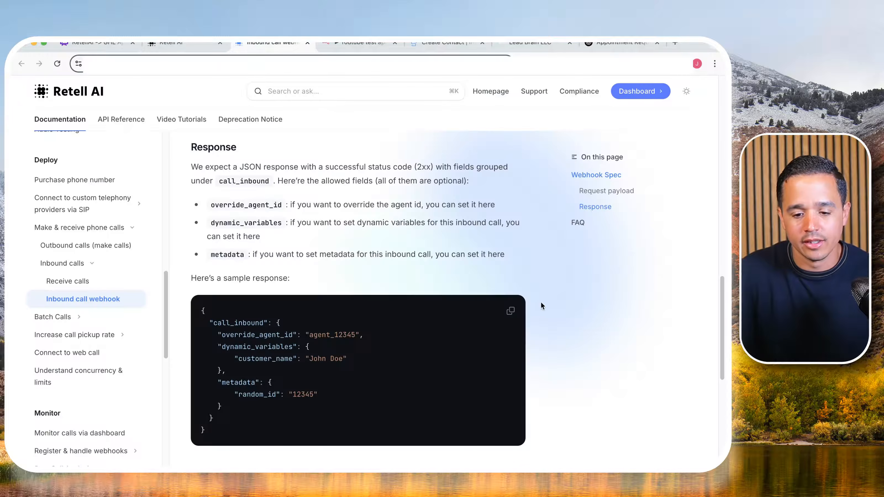
pyautogui.click(504, 310)
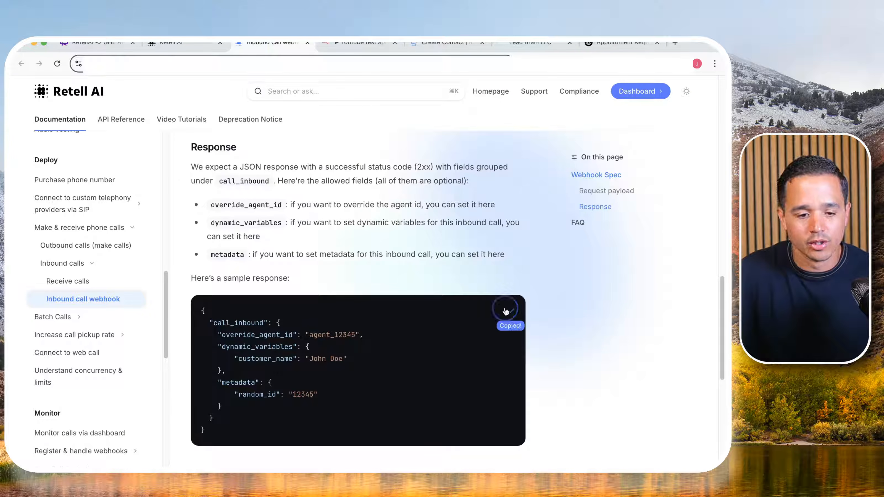
# - Return to n8n, move the Respond to Webhook node closer to setContactId and open its details
pyautogui.click(357, 47)
pyautogui.moveTo(680, 197); pyautogui.dragTo(620, 197)
pyautogui.doubleClick(621, 197)
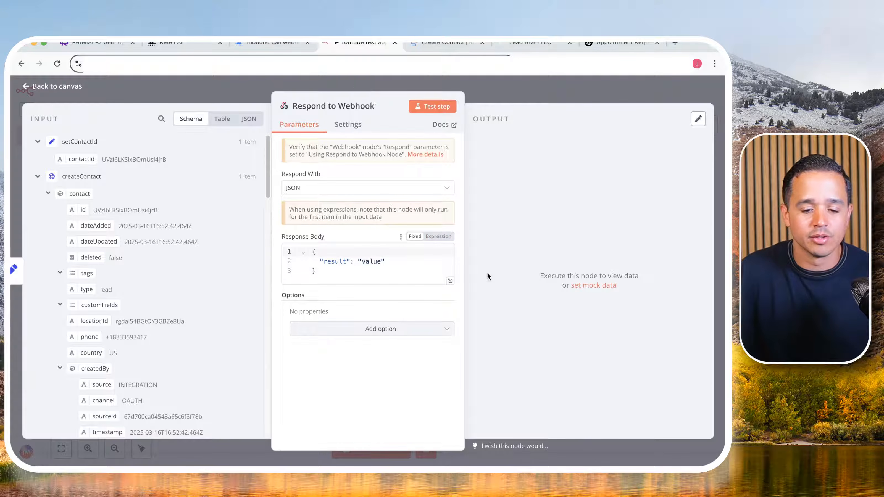
# - Switch the response body to an expression and replace its content with the copied sample response JSON in the expanded editor
pyautogui.click(439, 236)
pyautogui.click(450, 274)
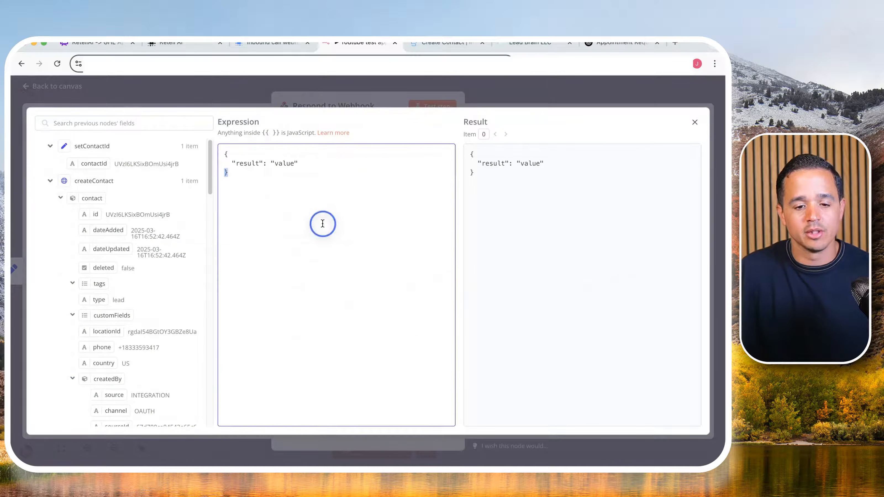
pyautogui.press('super+a')
pyautogui.press('BackSpace')
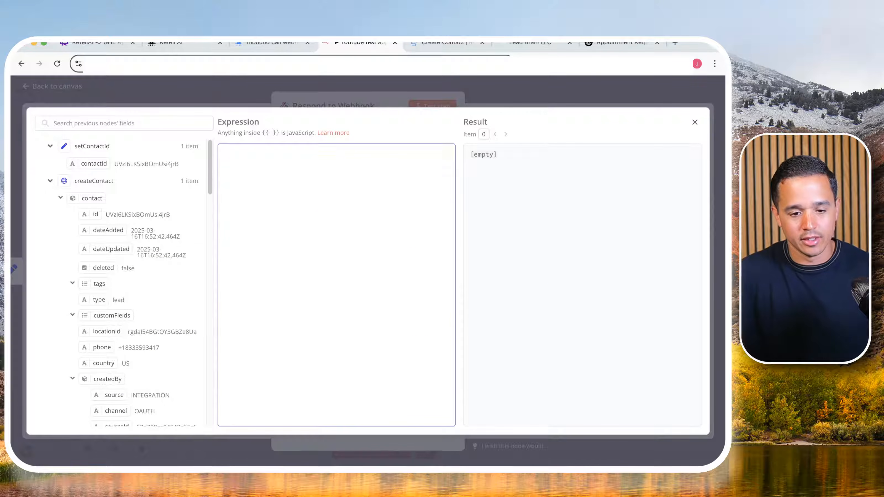
pyautogui.rightClick(295, 188)
pyautogui.click(316, 270)
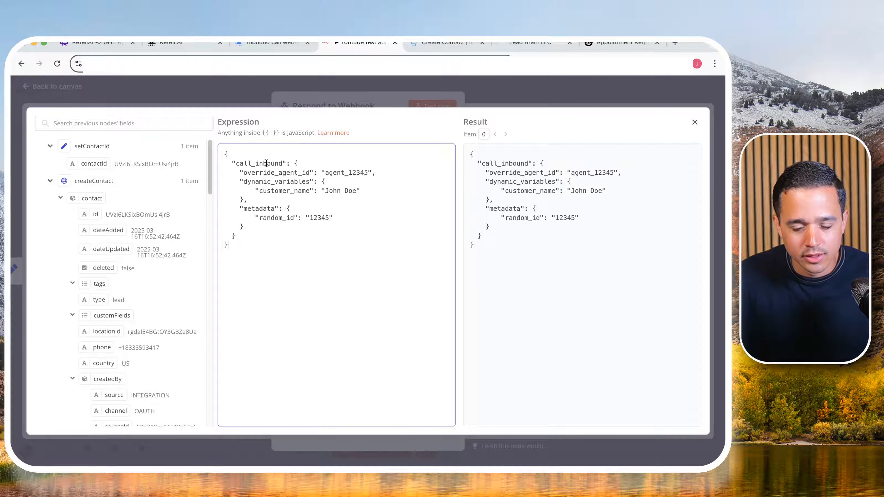
# - Remove the override_agent_id line, the metadata block and the leftover comma after dynamic_variables from the response JSON
pyautogui.doubleClick(289, 172)
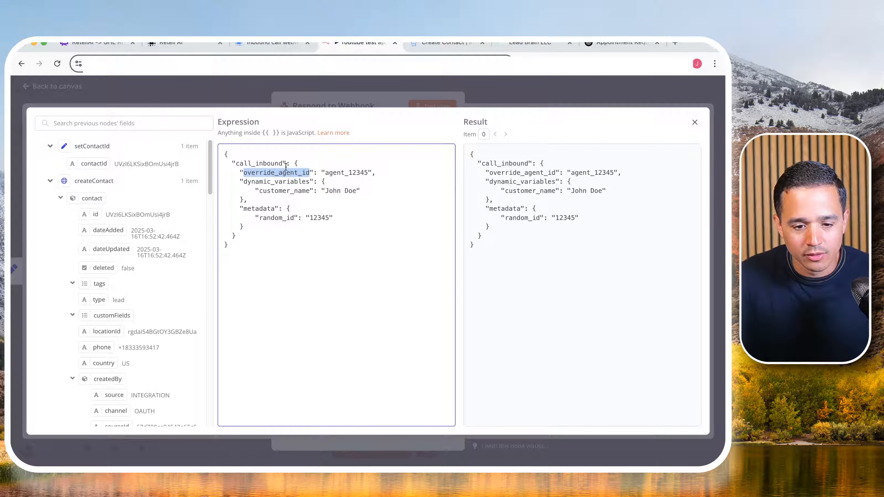
pyautogui.tripleClick(265, 171)
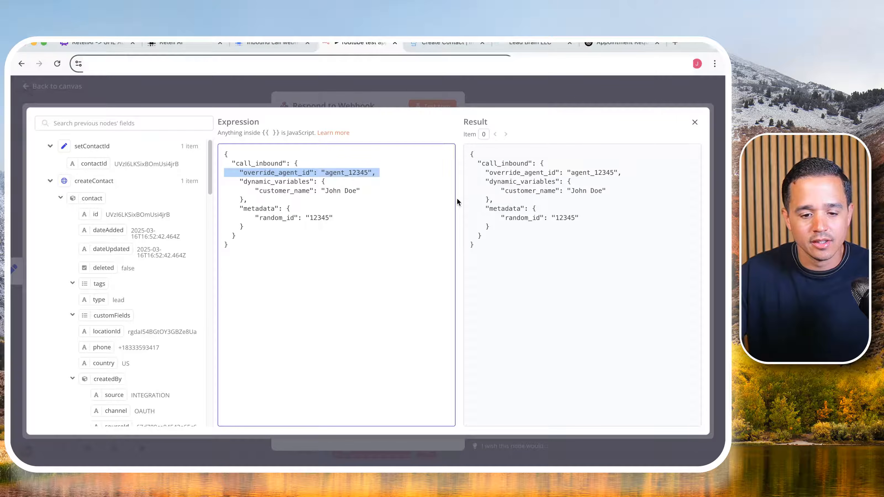
pyautogui.press('BackSpace')
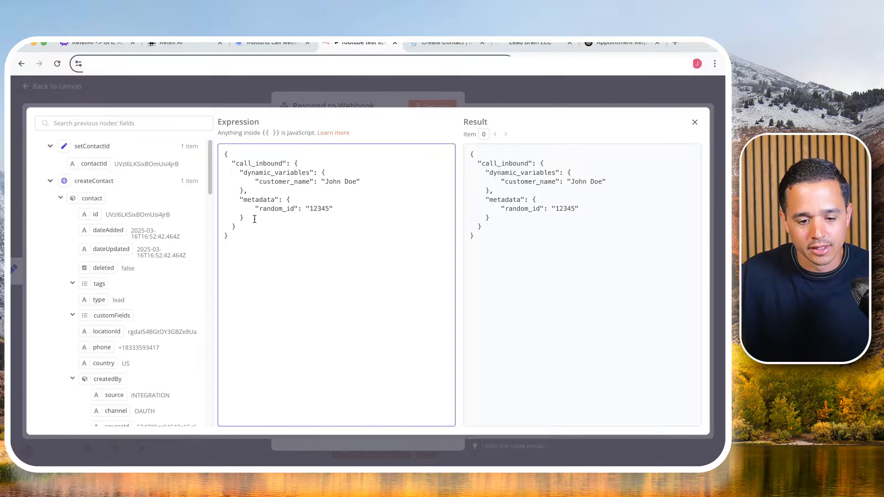
pyautogui.moveTo(252, 219); pyautogui.dragTo(253, 205)
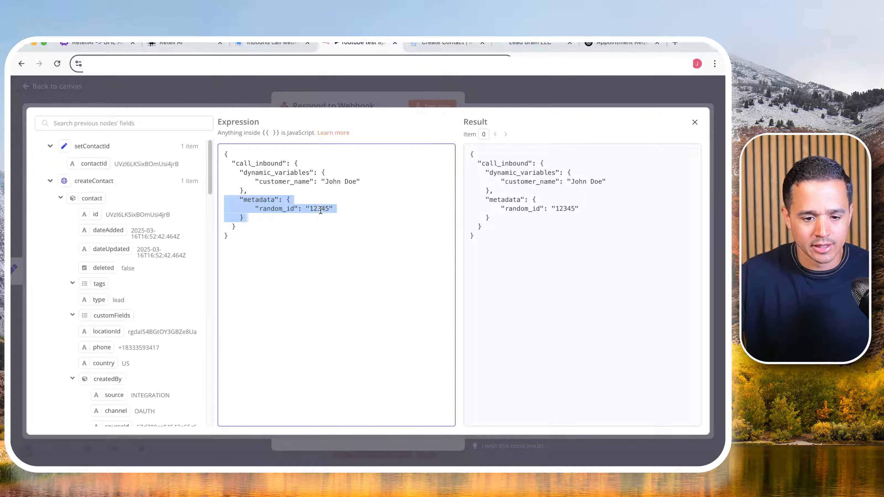
pyautogui.press('BackSpace')
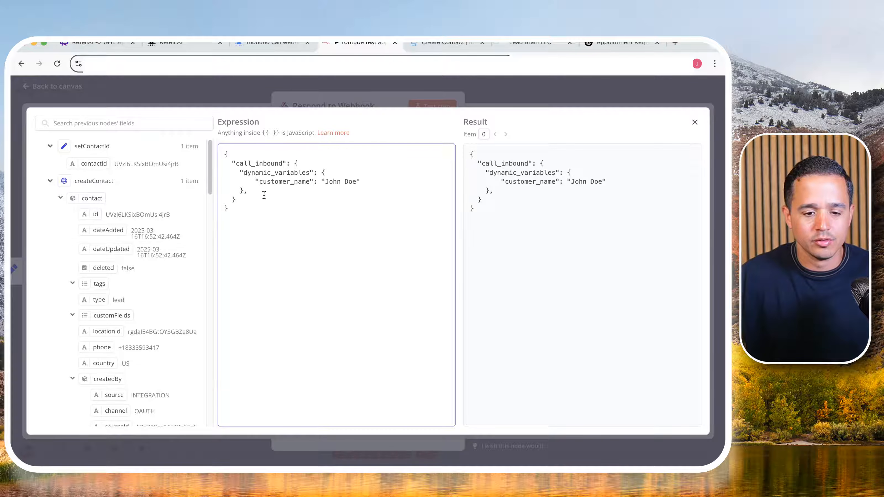
pyautogui.click(250, 195)
pyautogui.press('BackSpace')
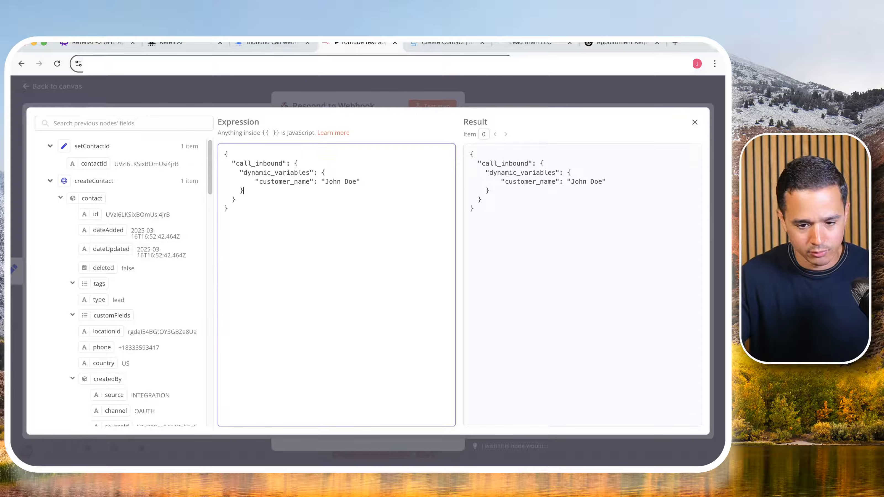
# - Rename the customer_name variable to contactId, set its value to setContactId's {{ $json.contactId }}, and close the editor and node details
pyautogui.doubleClick(281, 181)
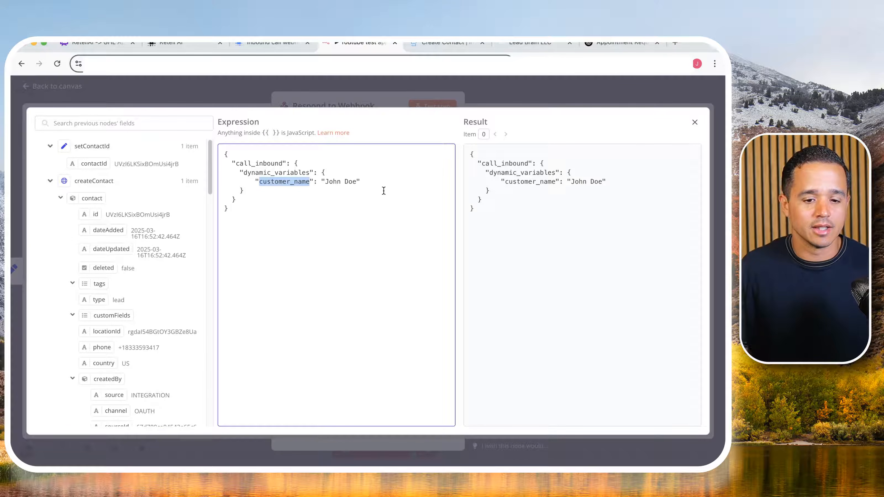
pyautogui.write('cont')
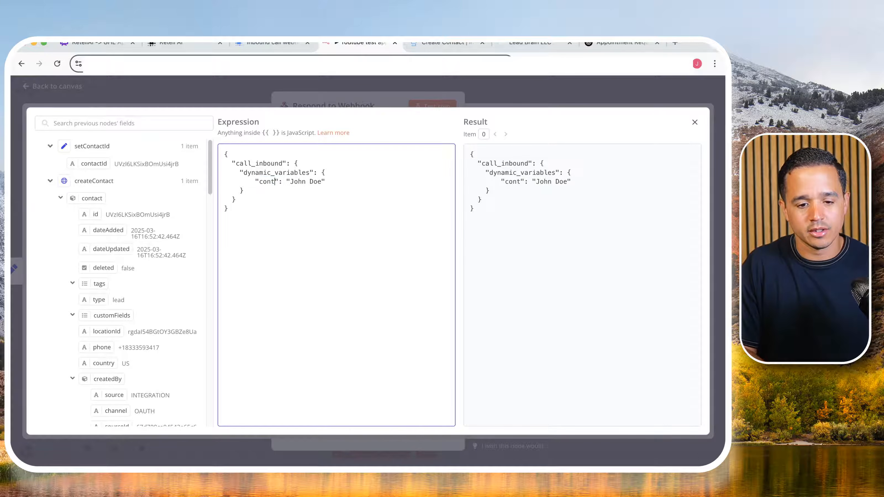
pyautogui.write('actId')
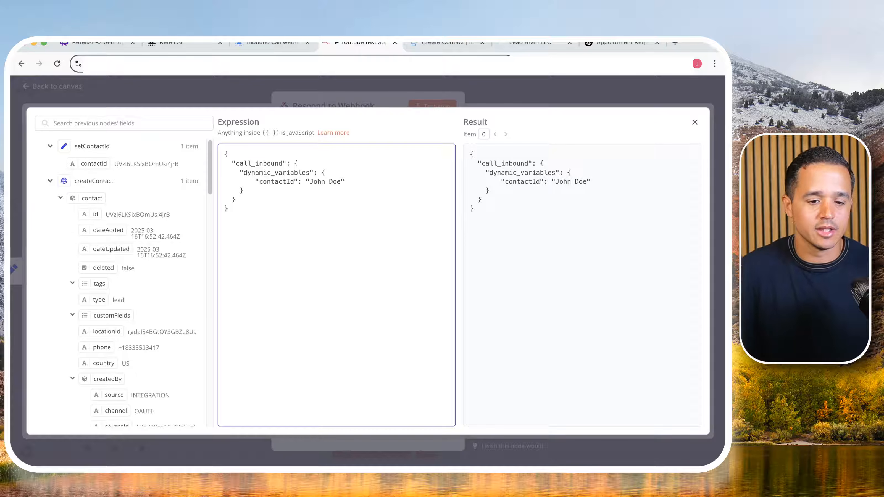
pyautogui.doubleClick(323, 182)
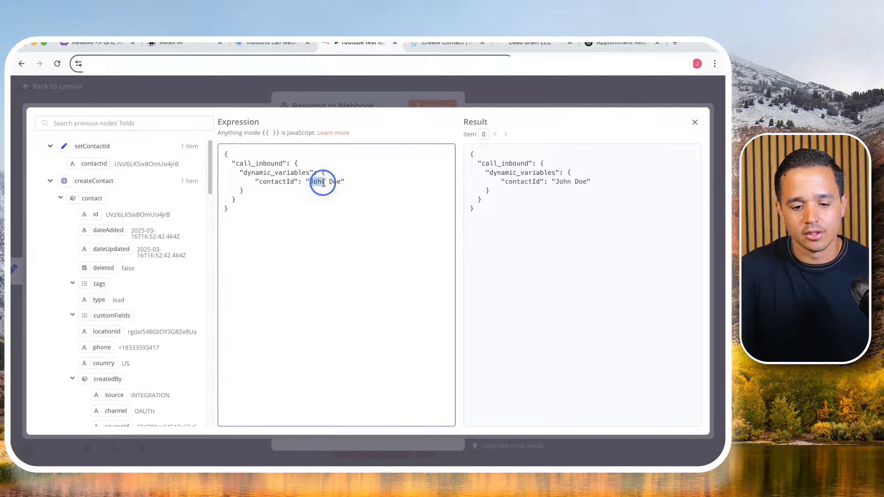
pyautogui.press('BackSpace')
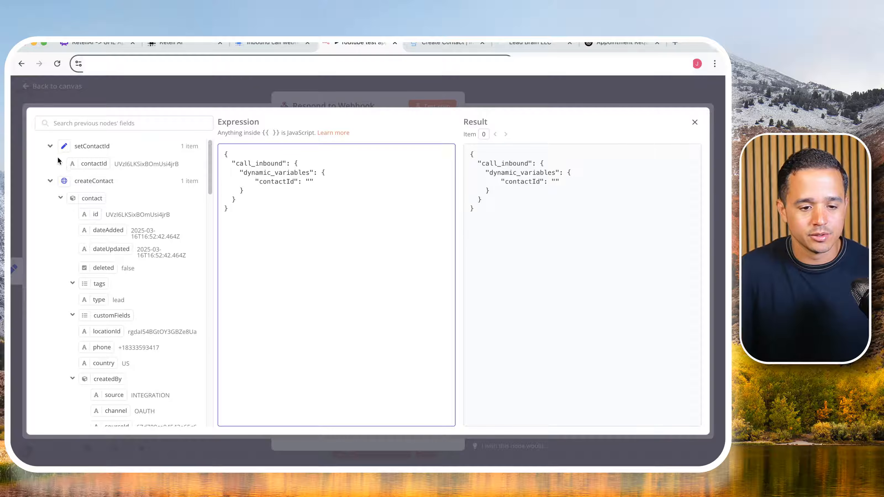
pyautogui.moveTo(86, 164); pyautogui.dragTo(310, 182)
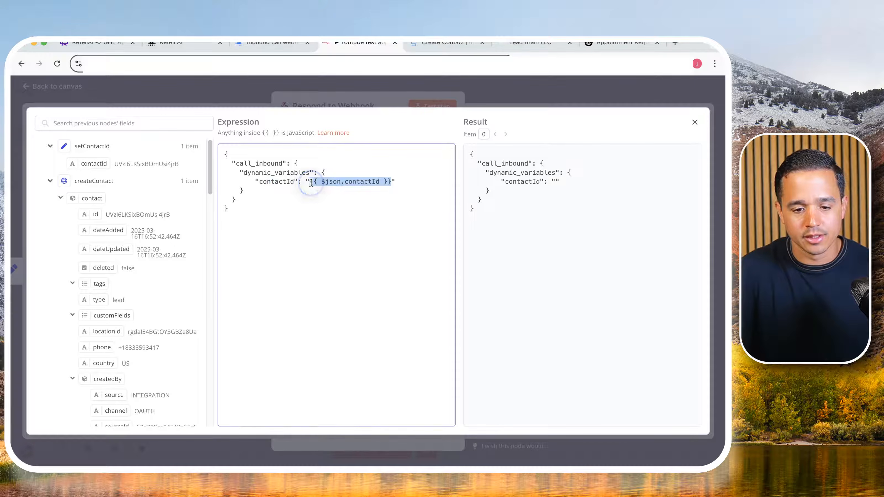
pyautogui.click(320, 181)
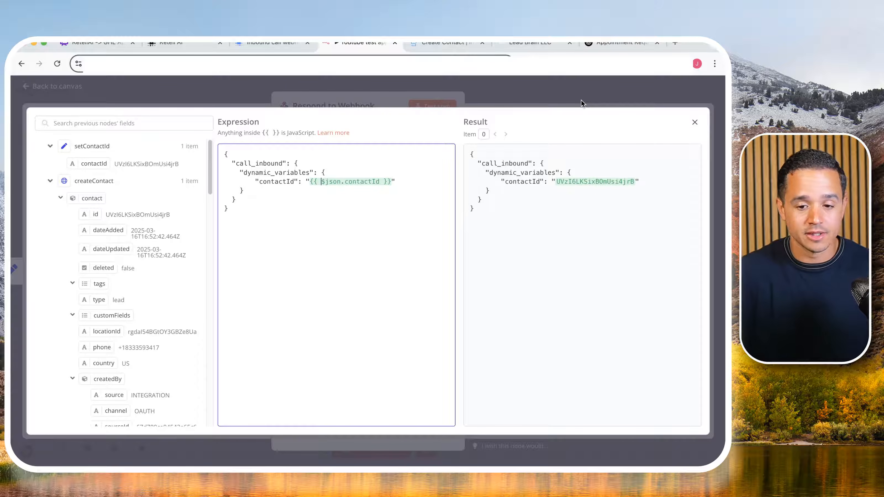
pyautogui.click(541, 89)
pyautogui.click(543, 91)
# - Switch to the GoHighLevel contacts list, delete the test contact by confirming with DELETE, and dismiss the success dialog
pyautogui.click(530, 43)
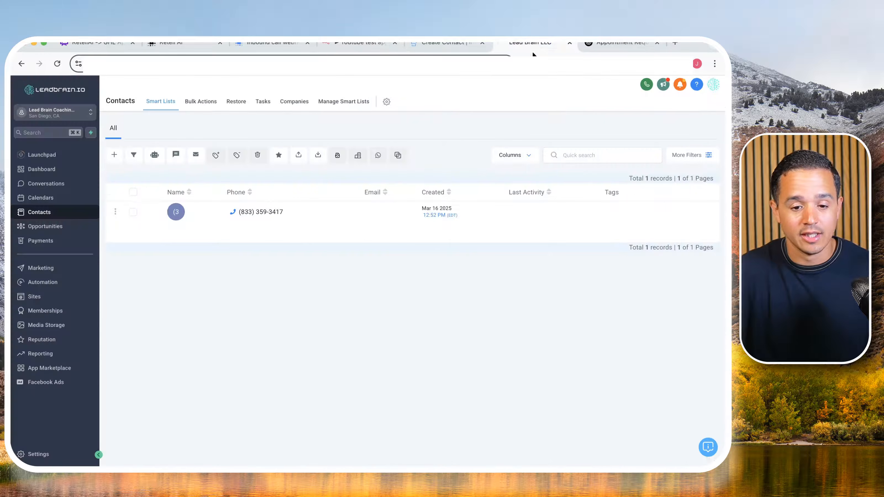
pyautogui.click(133, 212)
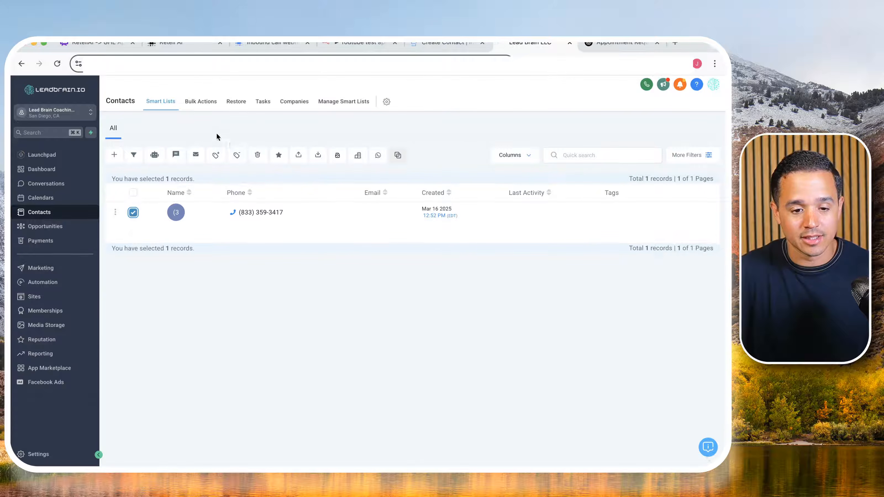
pyautogui.click(258, 155)
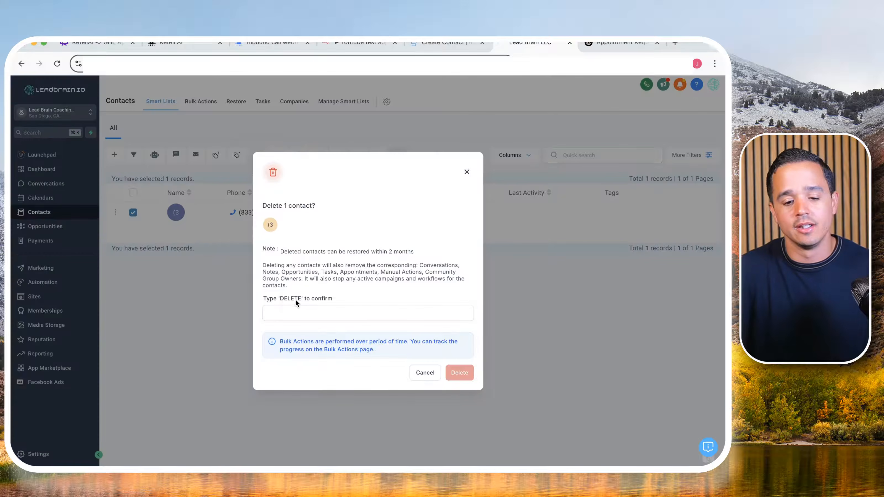
pyautogui.click(295, 312)
pyautogui.write('DELETE')
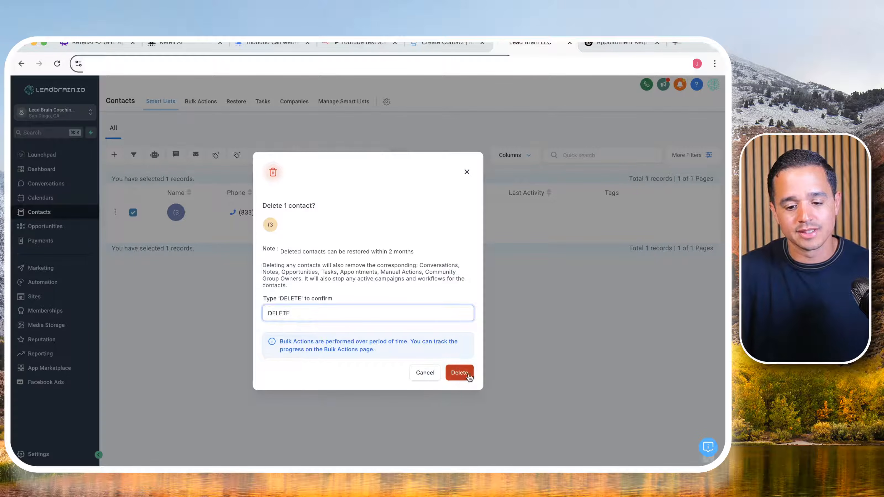
pyautogui.click(459, 373)
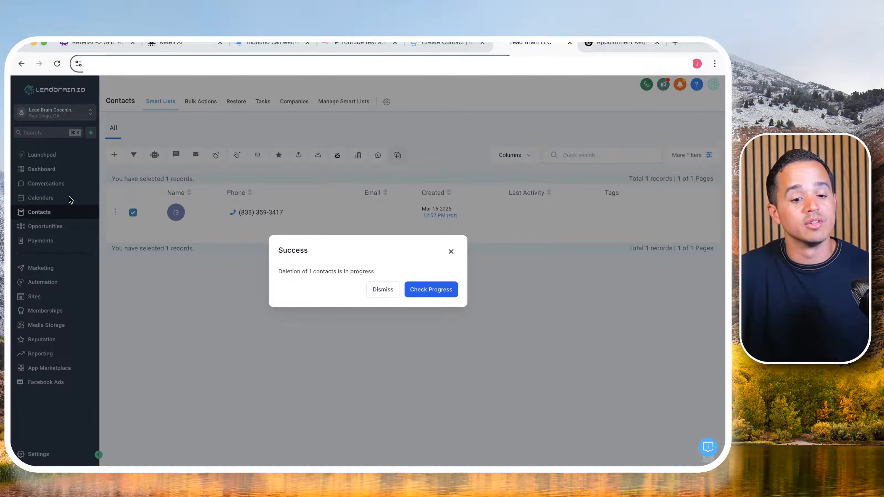
pyautogui.click(383, 289)
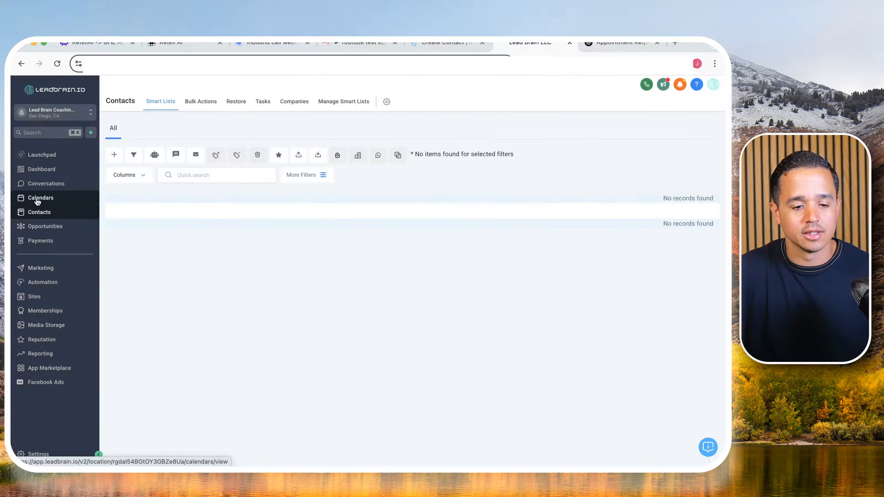
# - Switch back to the Youtube test appointment booker workflow in n8n and save it
pyautogui.click(37, 199)
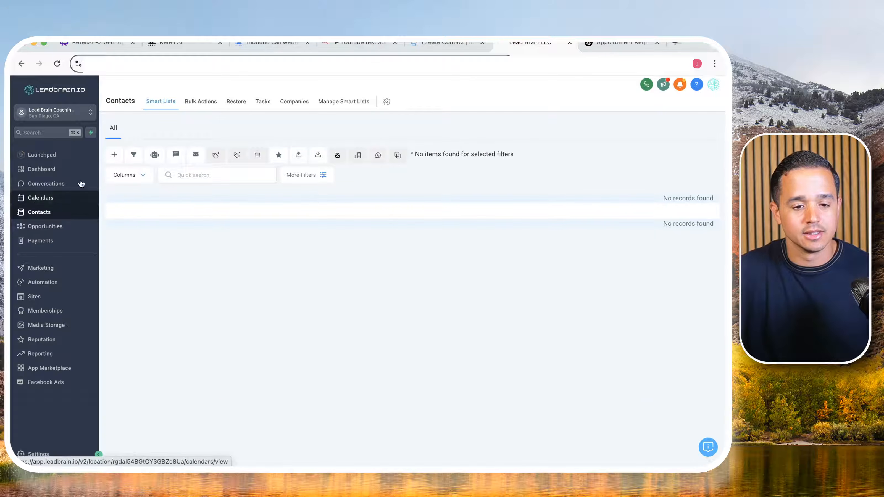
pyautogui.click(336, 41)
pyautogui.click(571, 88)
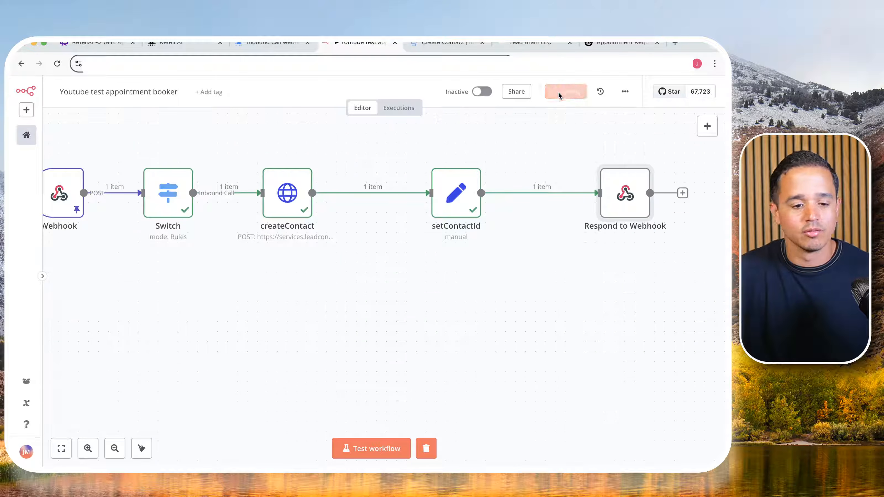
# - Unpin the Webhook node's output data, clear the previous execution, and start a fresh workflow test for a live inbound call
pyautogui.doubleClick(61, 195)
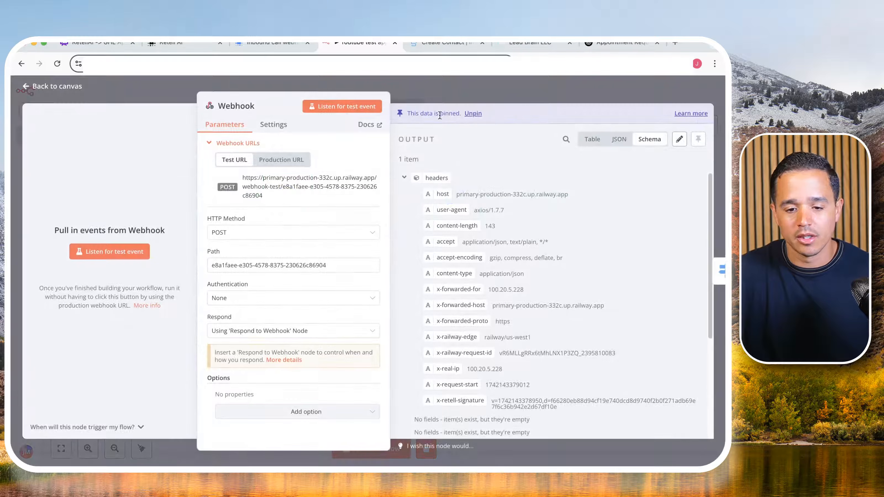
pyautogui.click(475, 113)
pyautogui.click(502, 92)
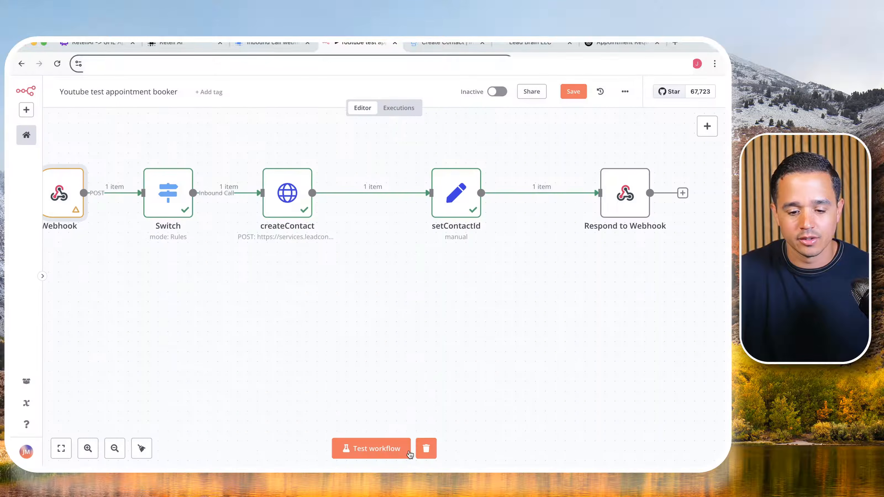
pyautogui.click(431, 451)
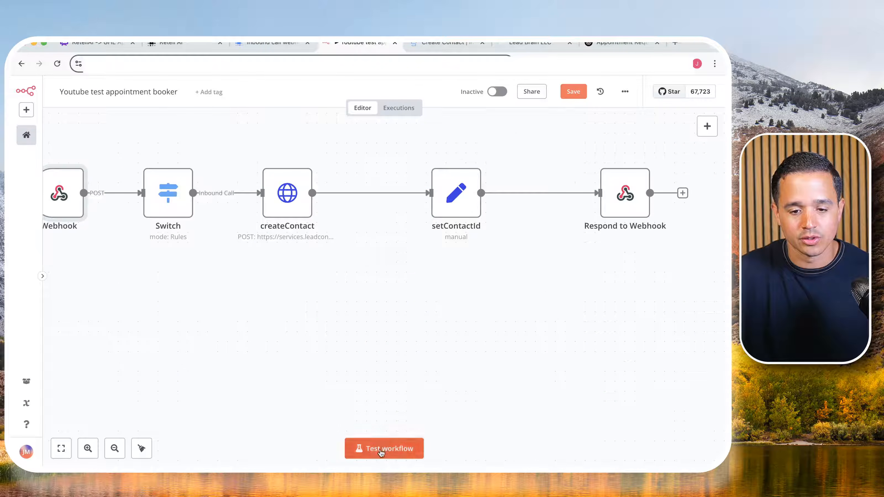
pyautogui.click(375, 449)
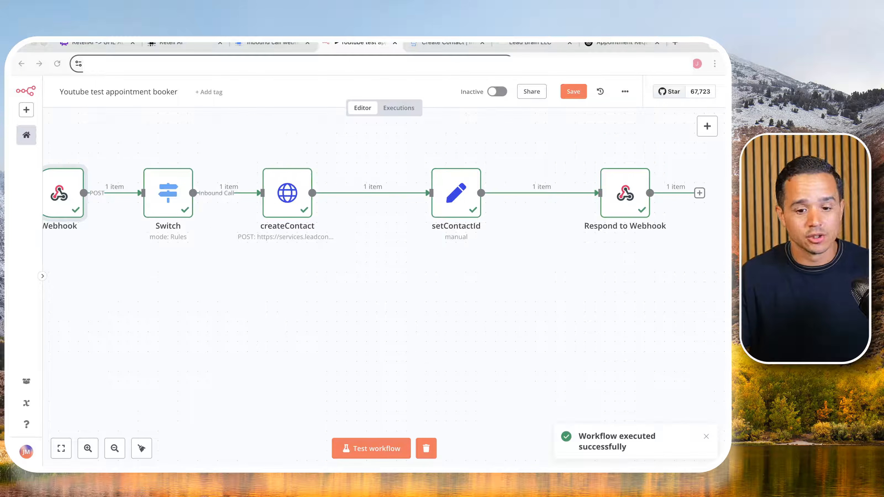
# - Inspect the Respond to Webhook node's executed data, and open the setContactId node
pyautogui.doubleClick(628, 195)
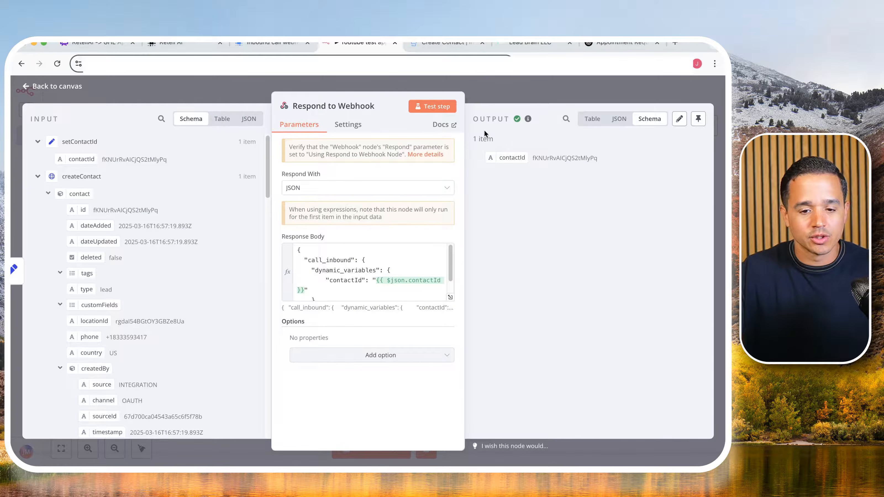
pyautogui.click(550, 90)
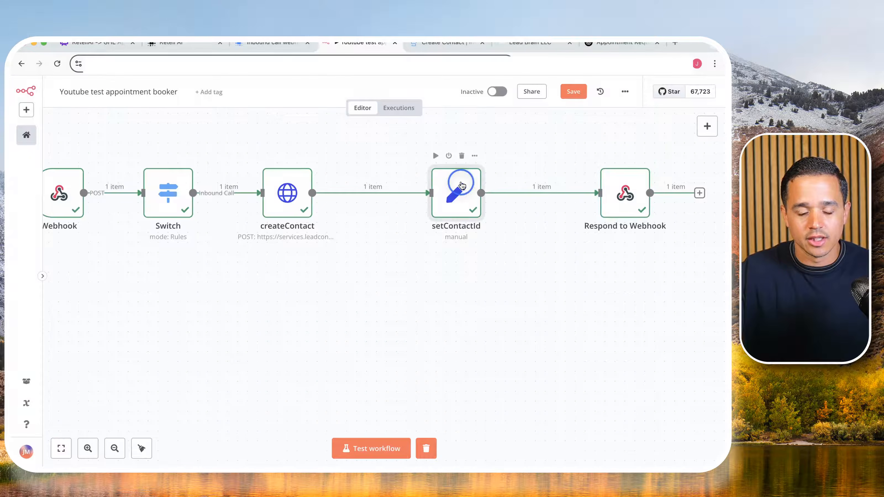
pyautogui.doubleClick(462, 185)
# - Check GoHighLevel's refreshed contacts list for the call's new contact, and return to the n8n workflow canvas
pyautogui.click(518, 44)
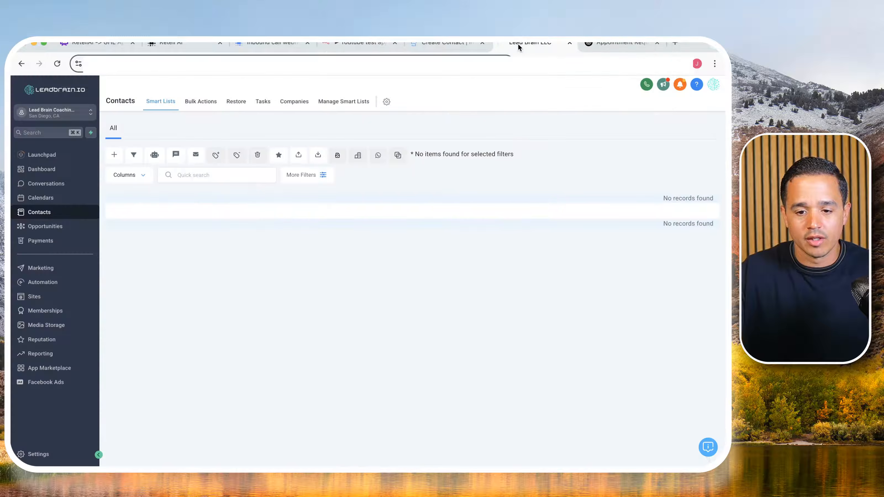
pyautogui.click(66, 183)
pyautogui.click(52, 212)
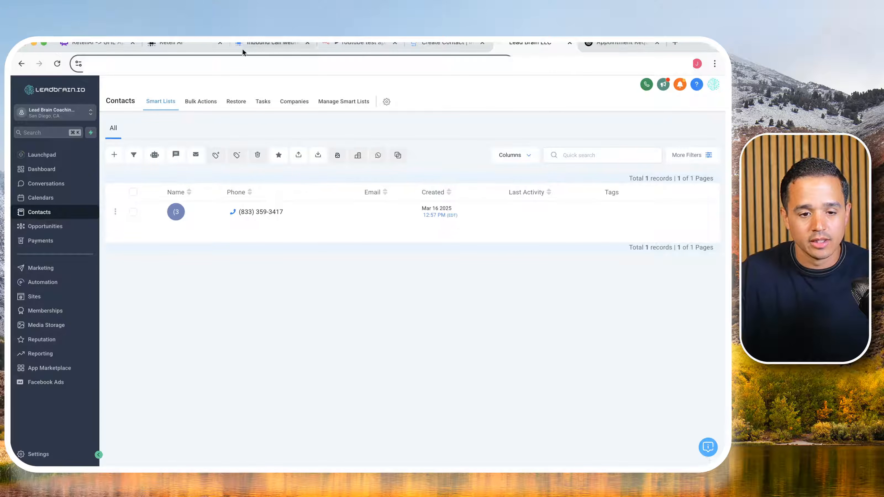
pyautogui.click(291, 47)
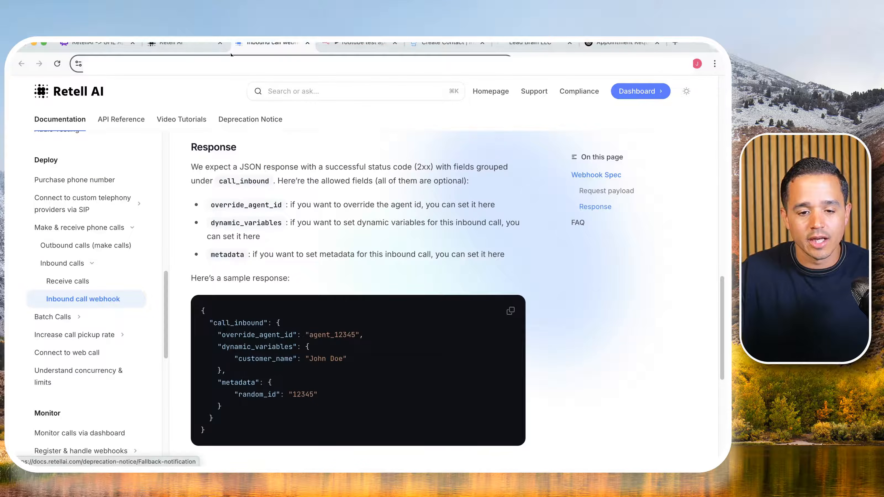
pyautogui.click(358, 50)
pyautogui.press('Escape')
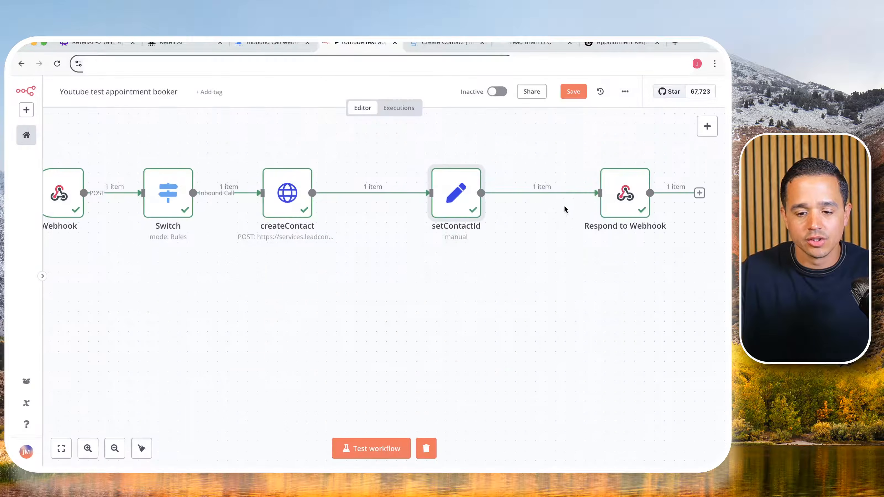
# - Switch to Retell AI's call history and examine the 03/16/2025 12:43 call's data, detail logs and transcription
pyautogui.click(215, 48)
pyautogui.click(49, 217)
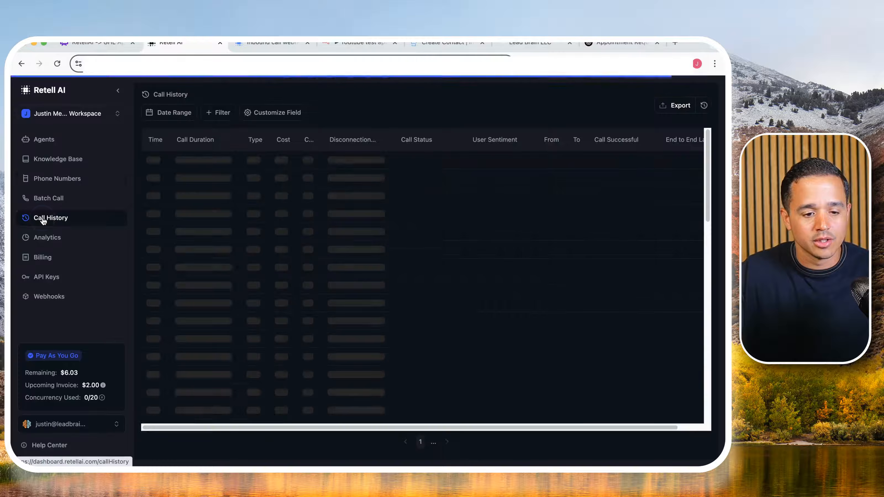
pyautogui.click(207, 163)
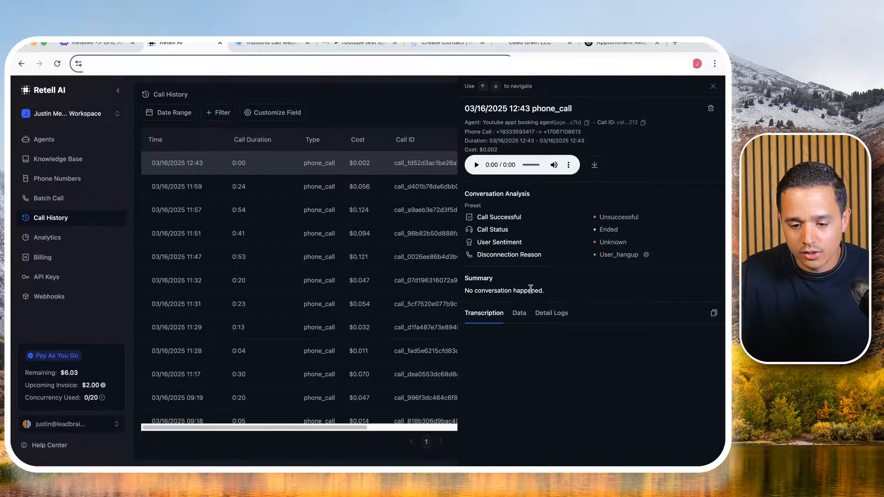
pyautogui.click(523, 314)
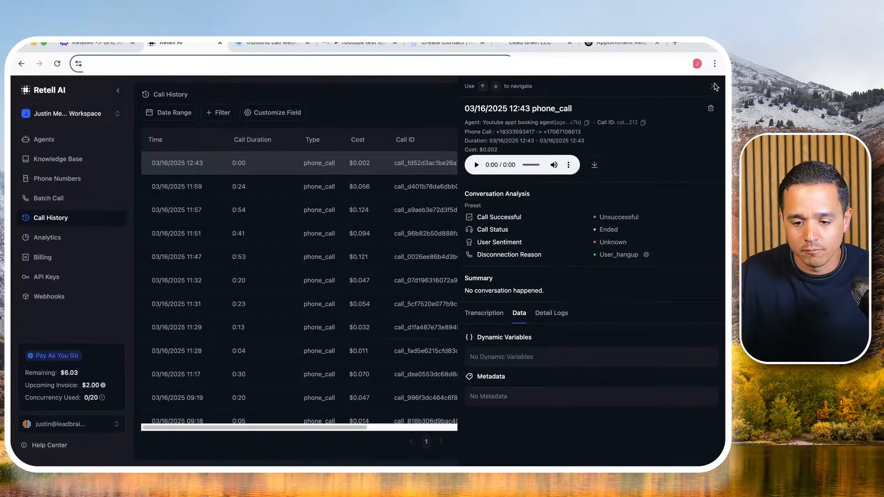
pyautogui.click(559, 313)
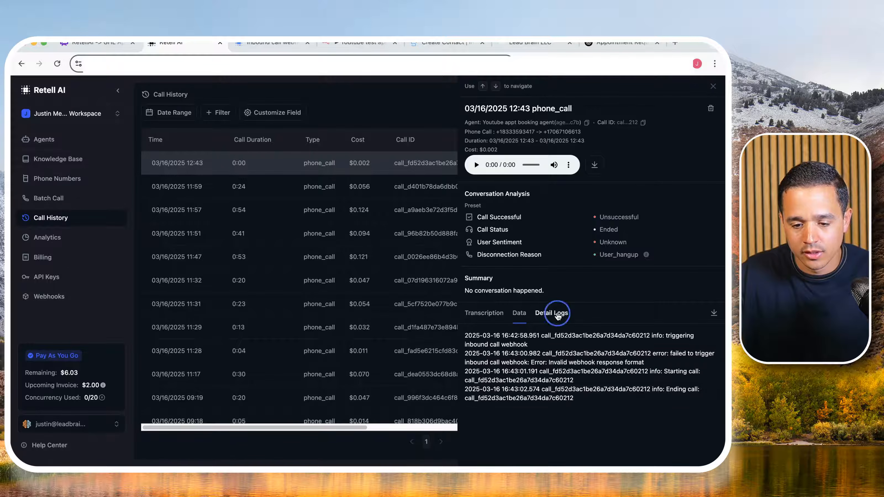
pyautogui.click(515, 318)
pyautogui.click(483, 319)
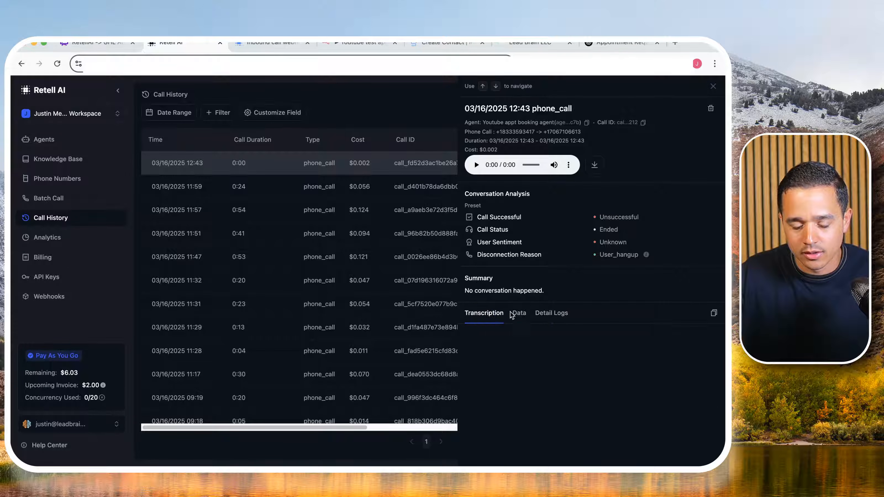
pyautogui.click(517, 315)
pyautogui.click(713, 86)
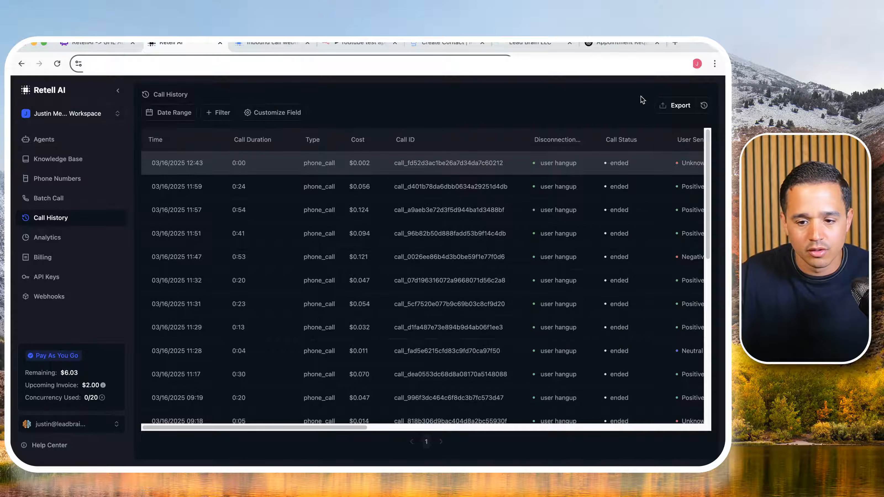
# - Reload the call history and examine the dynamic variables of the 03/16/2025 12:57 call
pyautogui.click(66, 198)
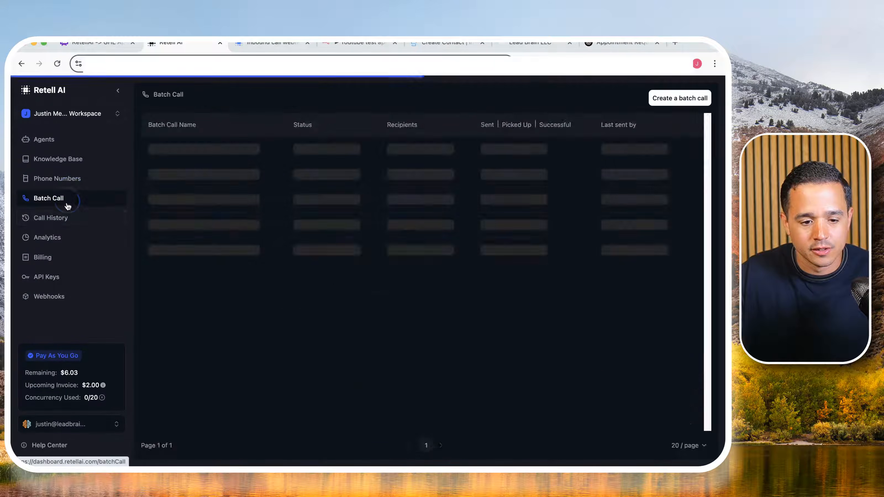
pyautogui.click(65, 216)
pyautogui.click(444, 164)
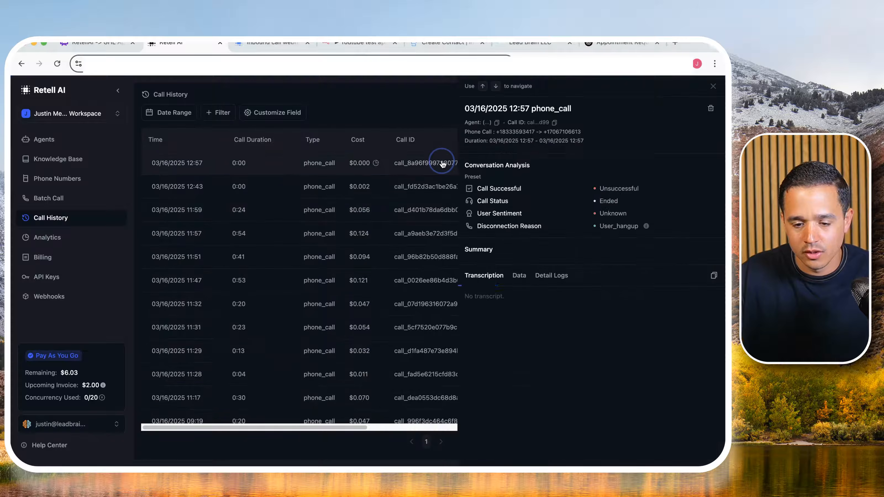
pyautogui.click(516, 278)
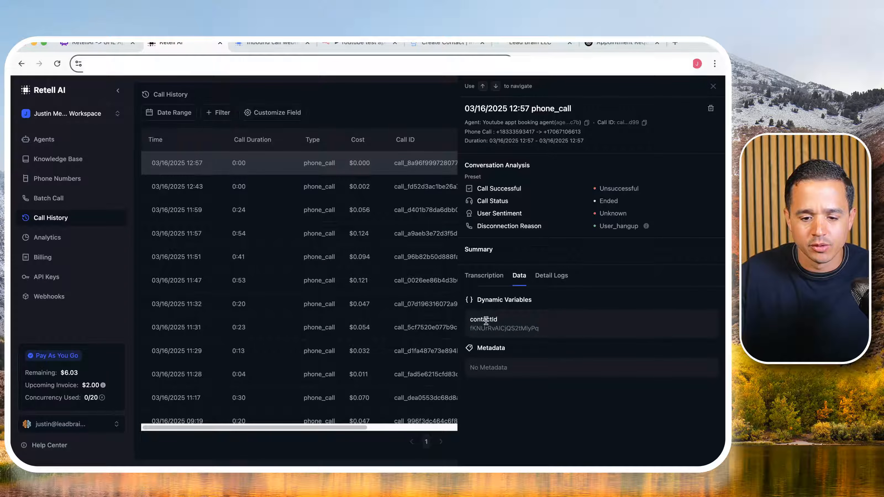
pyautogui.moveTo(486, 321); pyautogui.dragTo(529, 325)
pyautogui.click(538, 326)
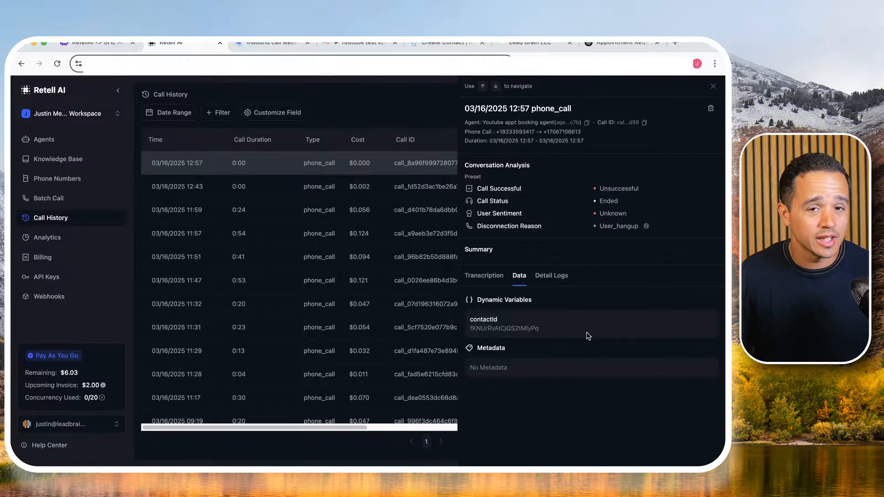
pyautogui.doubleClick(490, 319)
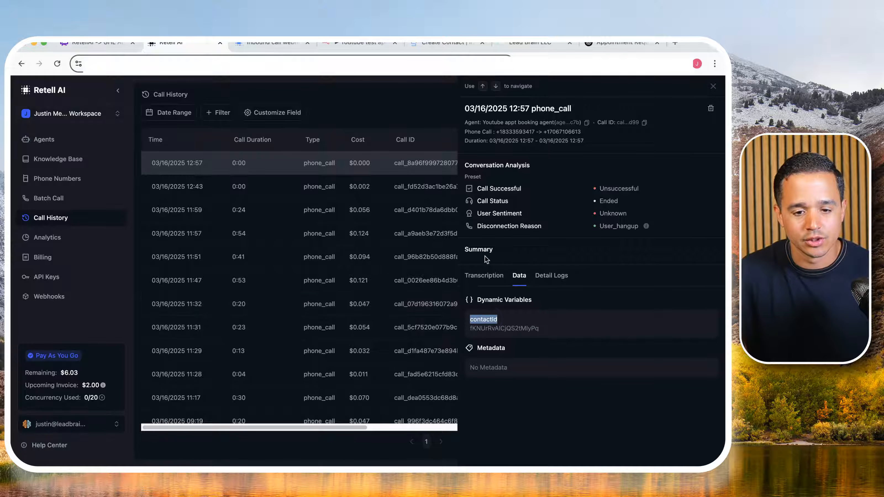
# - Open the Youtube appt booking agent and append a "# Lead Info" section to its prompt with the line "Contact Id: {{contactId}}"
pyautogui.click(49, 139)
pyautogui.click(192, 164)
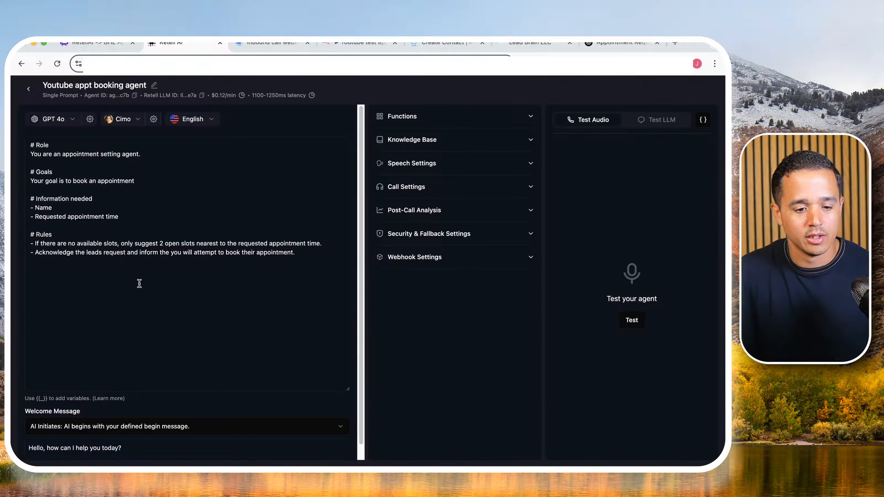
pyautogui.click(314, 251)
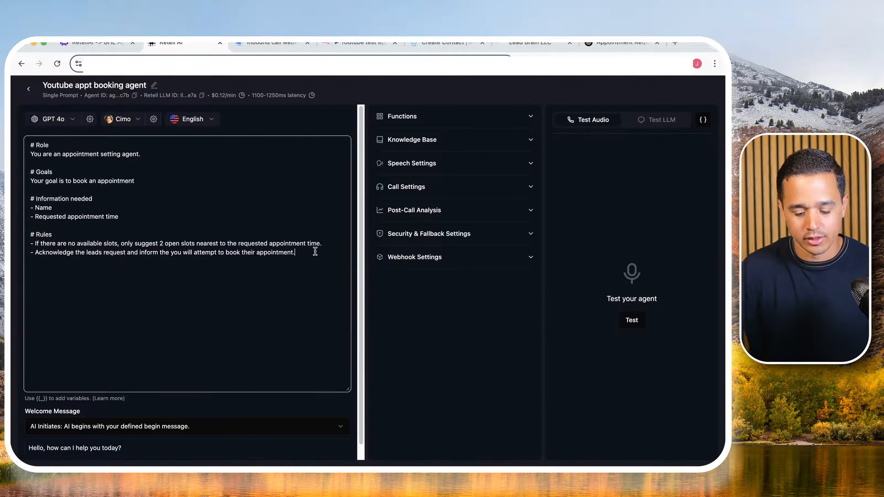
pyautogui.press('Return')
pyautogui.press('Return')
pyautogui.write('#')
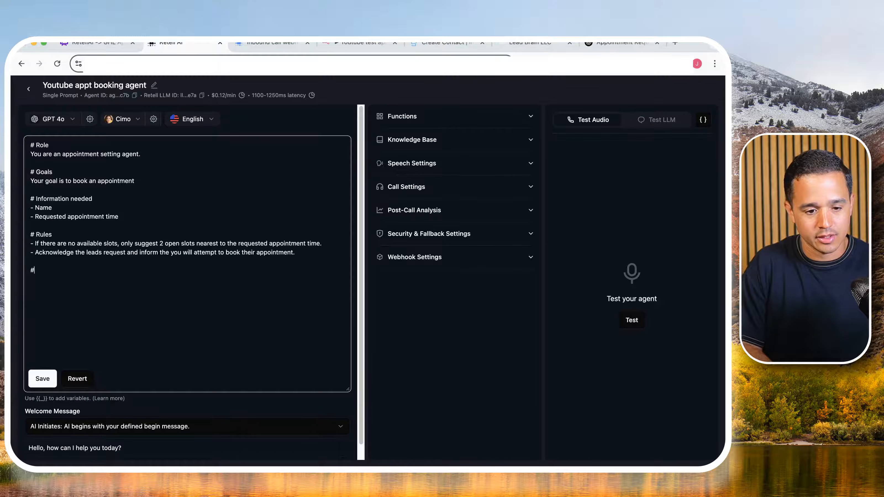
pyautogui.write(' Lead Info Co')
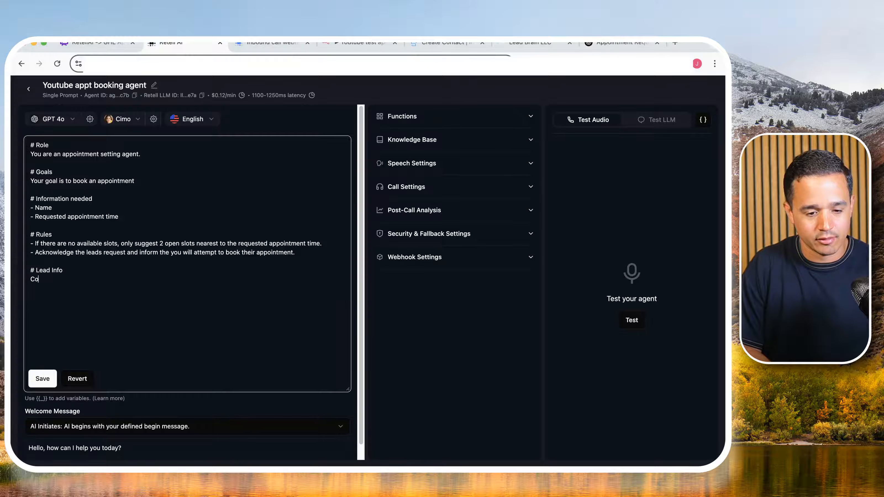
pyautogui.write('ntact Id:')
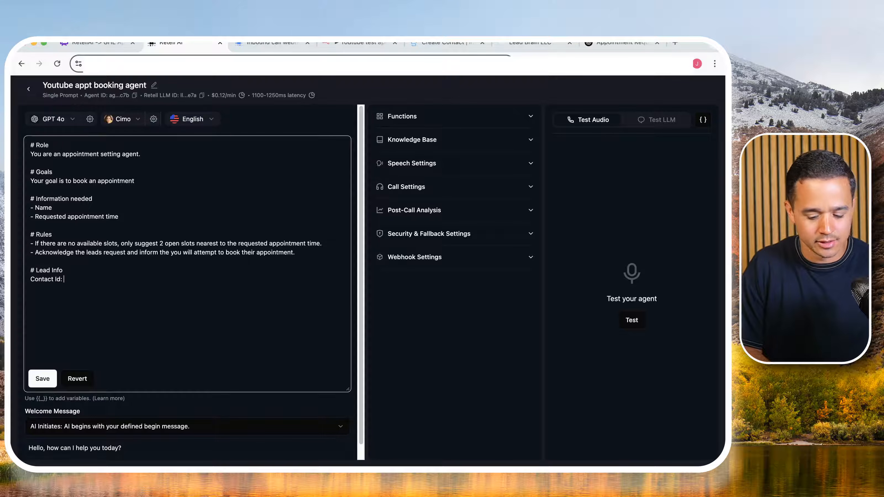
pyautogui.write(' {{}}')
pyautogui.press('Left')
pyautogui.press('Left')
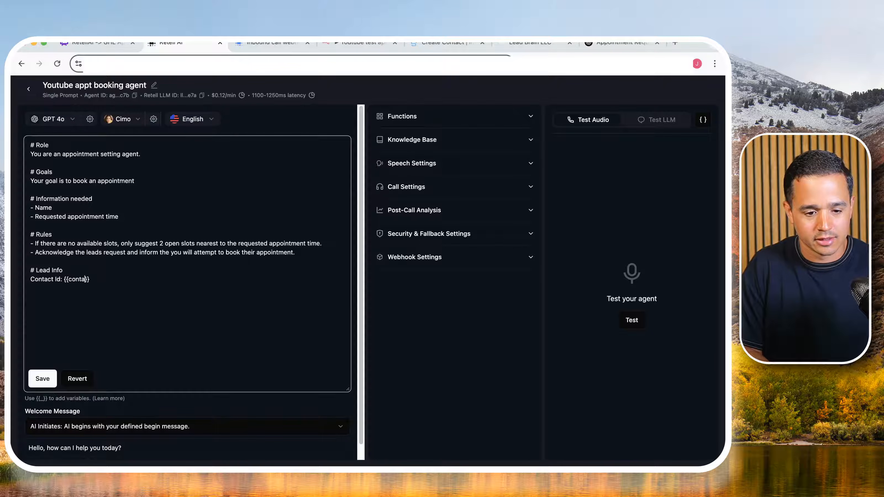
pyautogui.write('contactId')
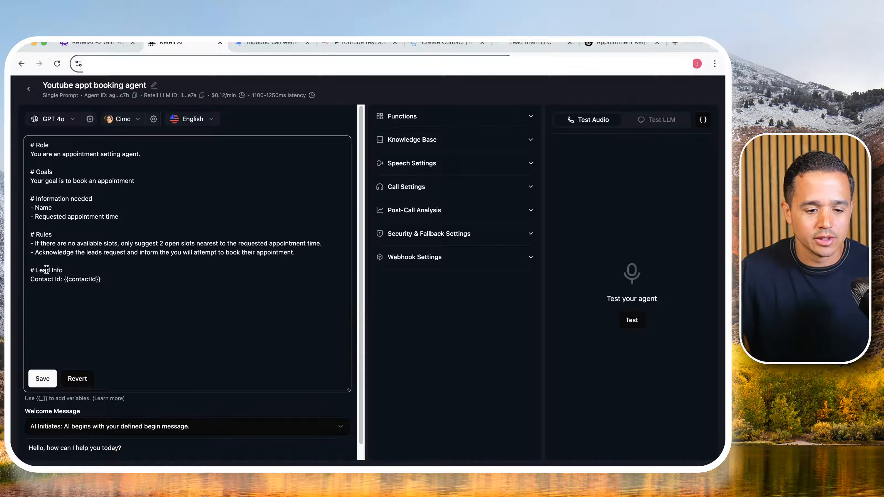
# - Delete the Lead Info section from the agent's prompt and save the prompt
pyautogui.moveTo(30, 270); pyautogui.dragTo(59, 278)
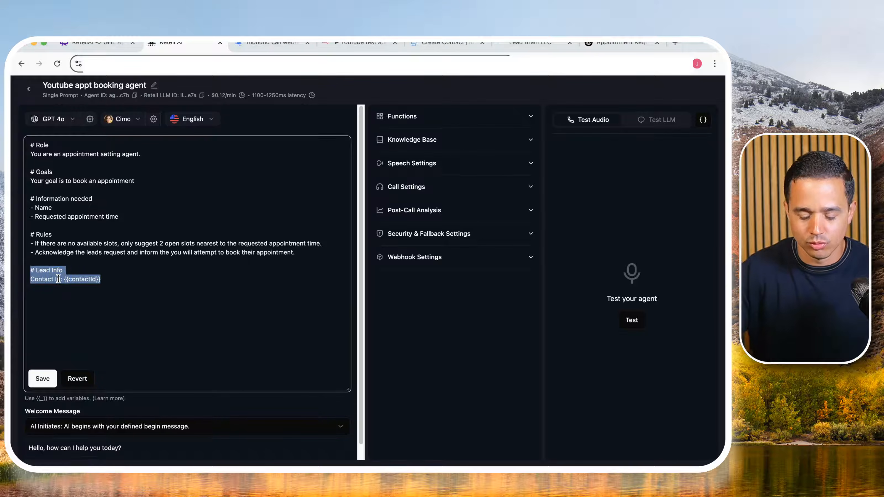
pyautogui.press('BackSpace')
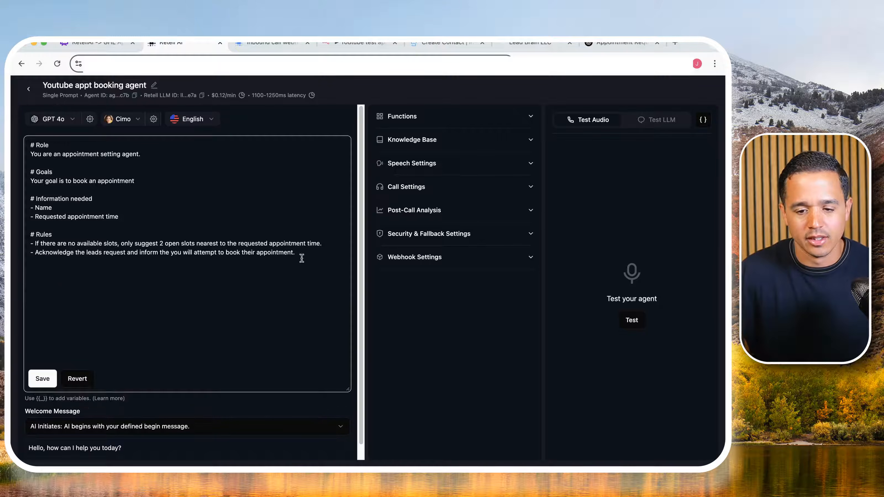
pyautogui.click(41, 377)
# - Switch to the n8n appointment booker workflow, move setContactId slightly closer to createContact, and pin the Webhook node's output data
pyautogui.click(338, 42)
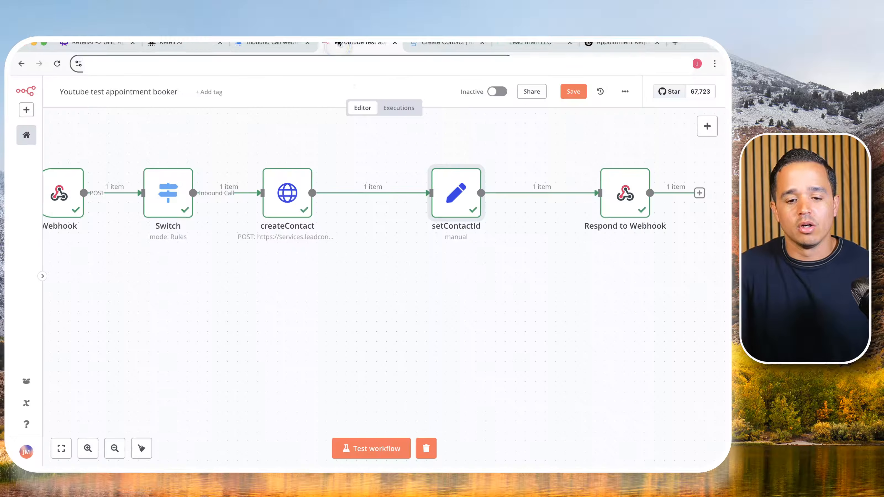
pyautogui.moveTo(435, 195); pyautogui.dragTo(417, 195)
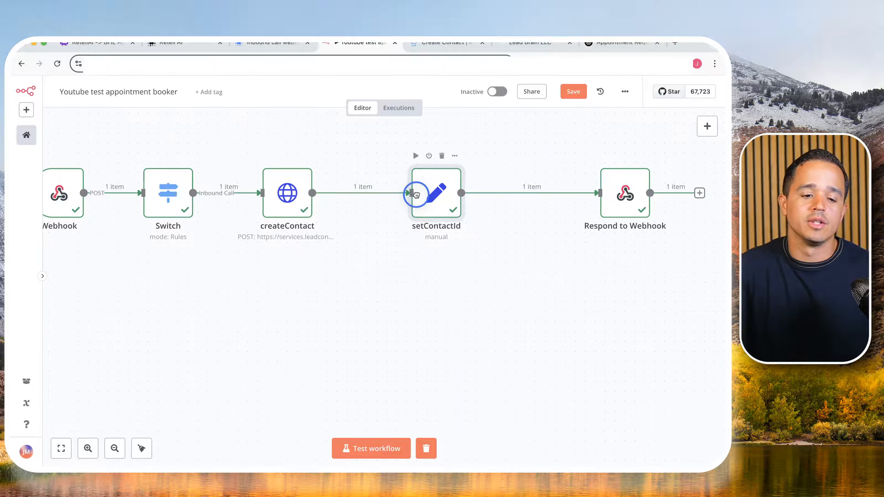
pyautogui.doubleClick(60, 193)
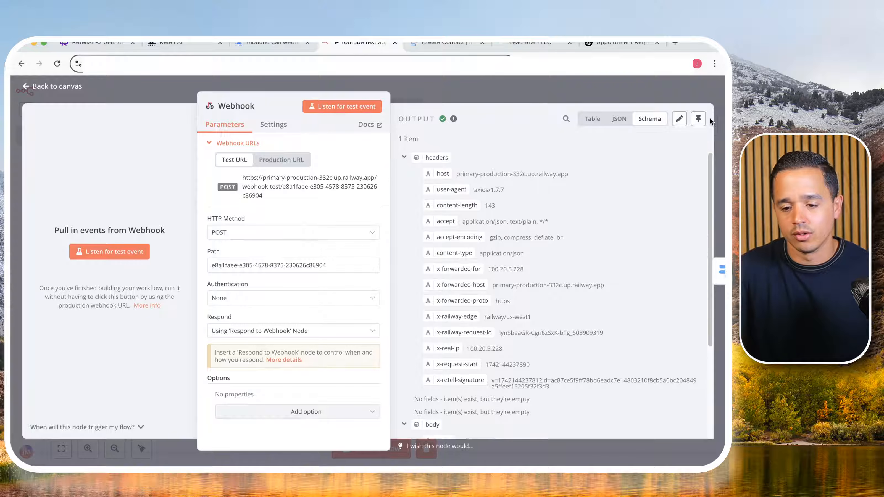
pyautogui.click(698, 119)
pyautogui.press('Escape')
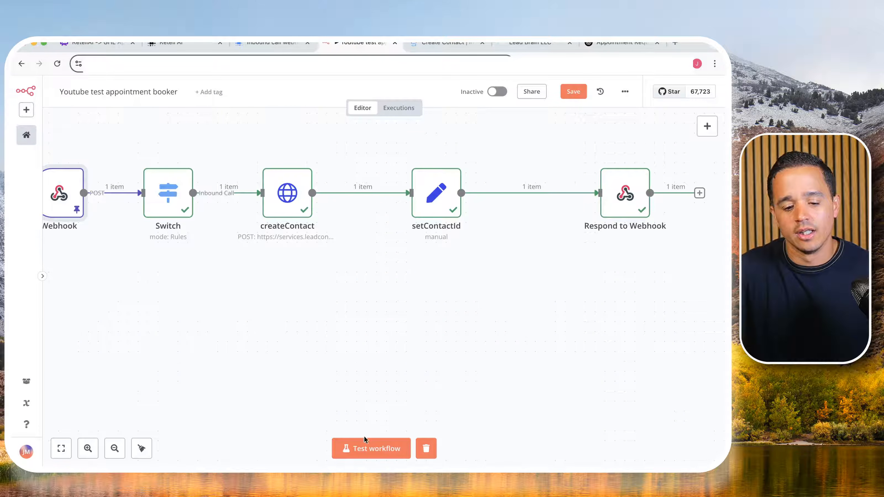
# - Test the workflow with the pinned webhook data and check the existing contact in GoHighLevel's contact list
pyautogui.click(365, 446)
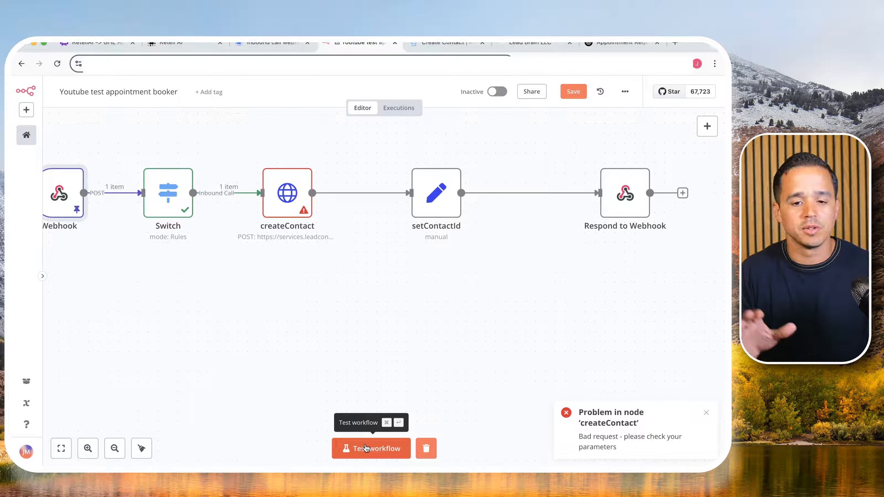
pyautogui.click(529, 44)
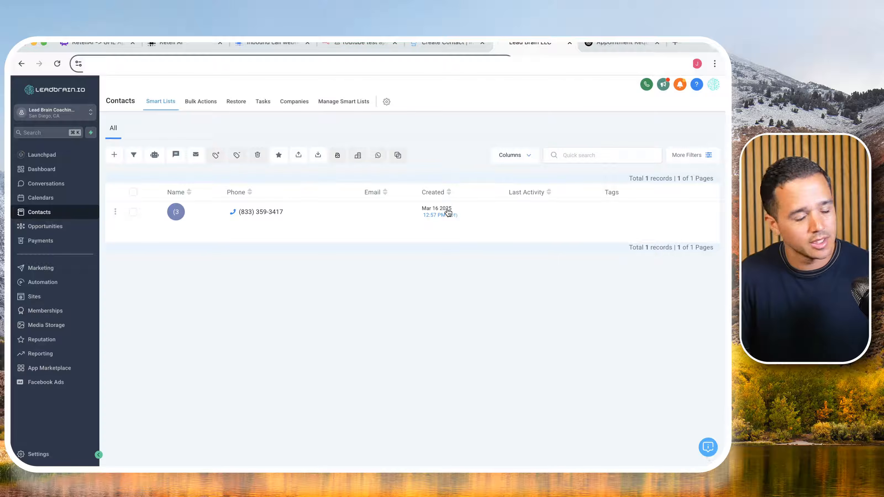
pyautogui.click(355, 48)
# - Set the createContact node's On Error behaviour to Continue (using error output)
pyautogui.doubleClick(287, 205)
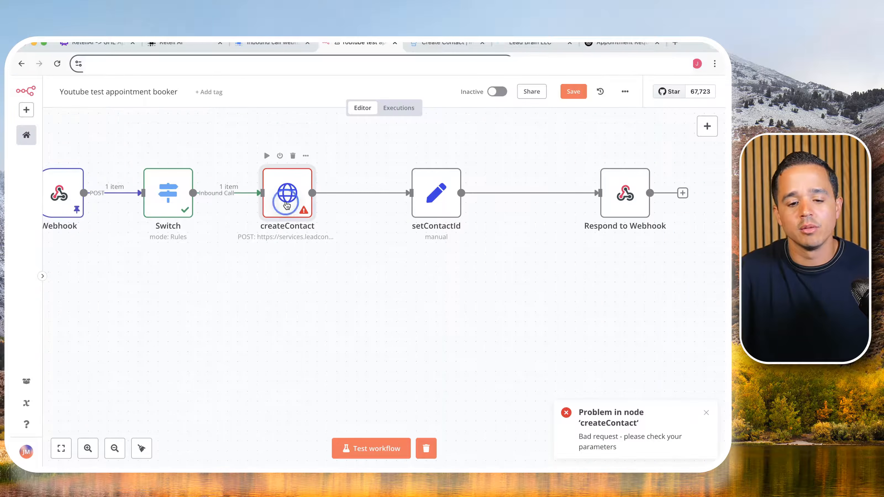
pyautogui.scroll(-10, 319, 223)
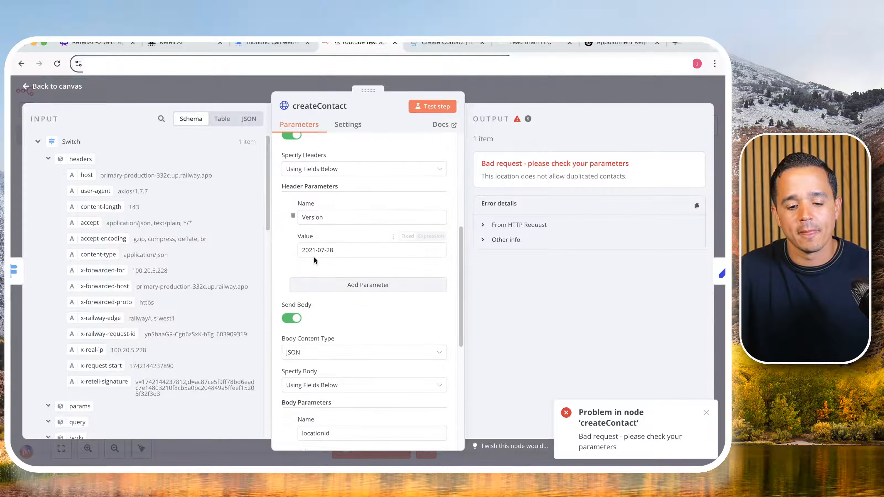
pyautogui.scroll(-3, 337, 243)
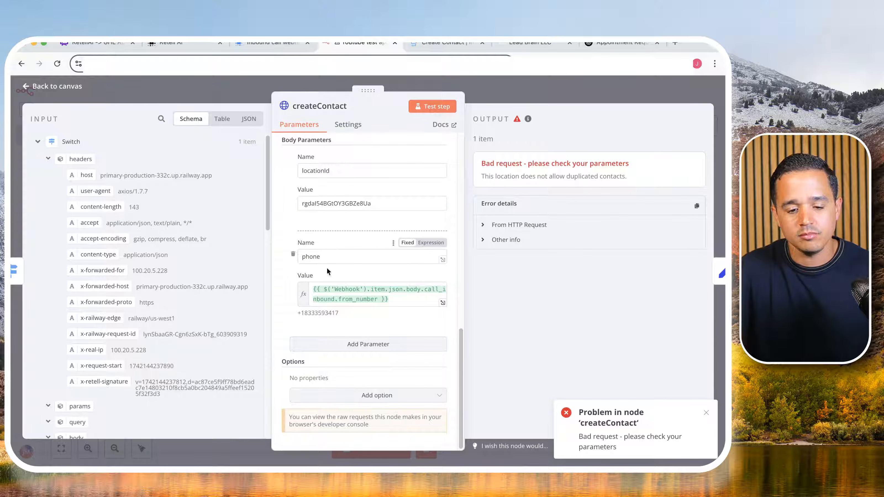
pyautogui.click(341, 128)
pyautogui.click(327, 297)
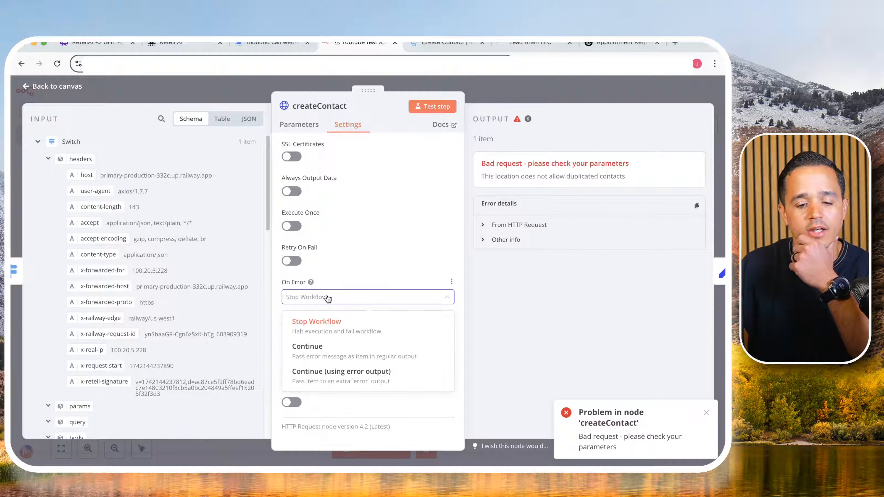
pyautogui.click(335, 379)
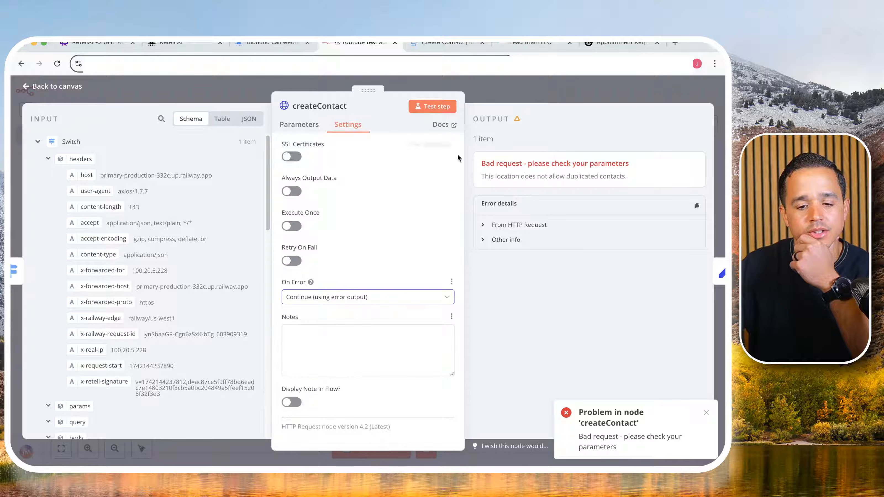
pyautogui.click(478, 96)
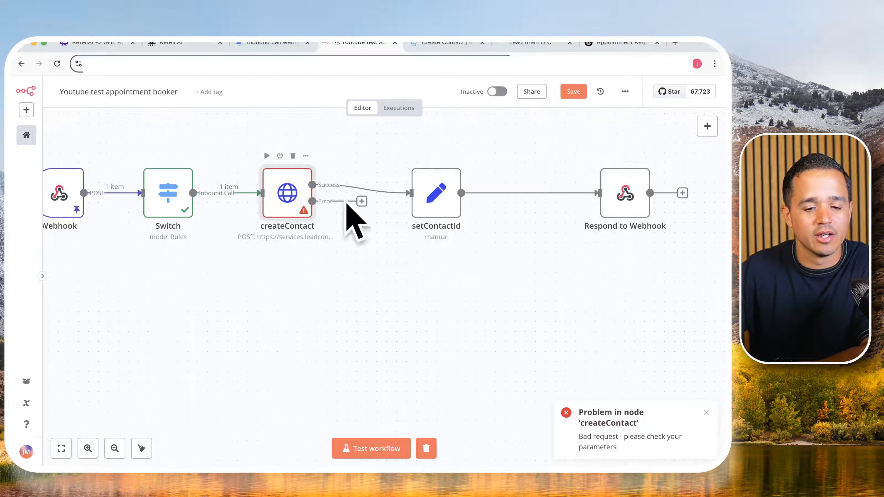
# - Rerun the workflow test and move the setContactId and Respond to Webhook nodes up together to make room for the error branch
pyautogui.click(368, 449)
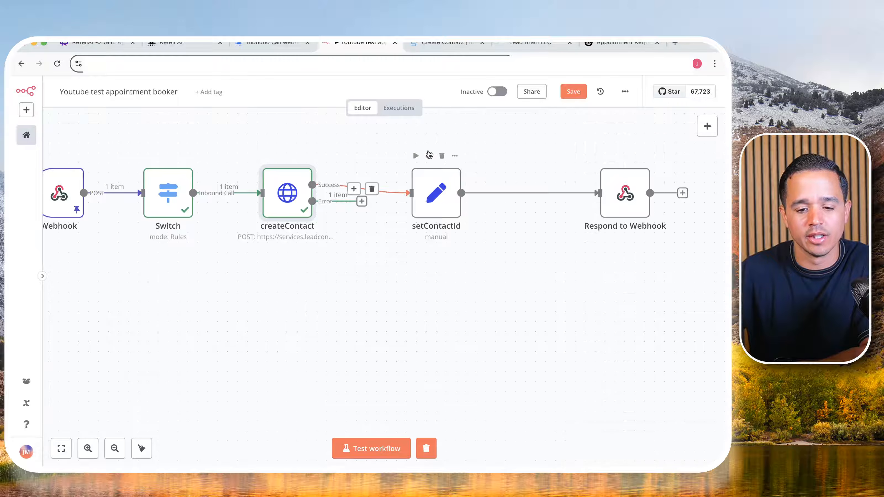
pyautogui.moveTo(389, 138); pyautogui.dragTo(644, 250)
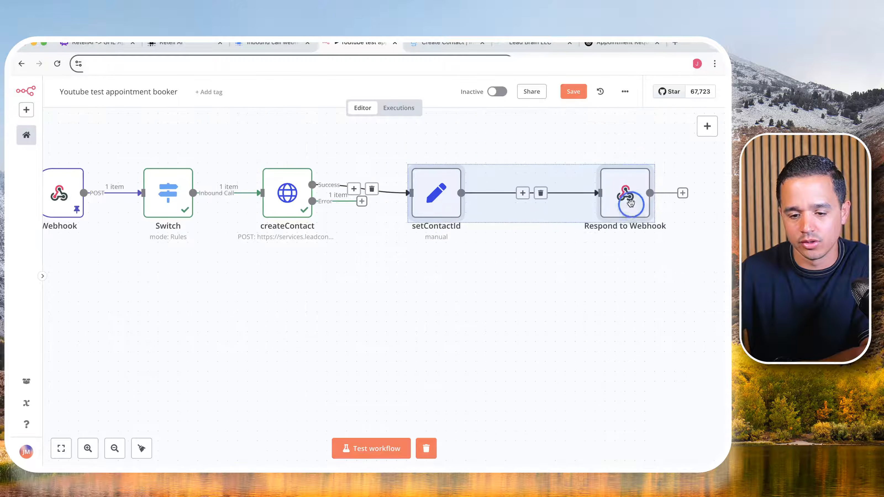
pyautogui.moveTo(632, 206); pyautogui.dragTo(624, 179)
pyautogui.click(344, 265)
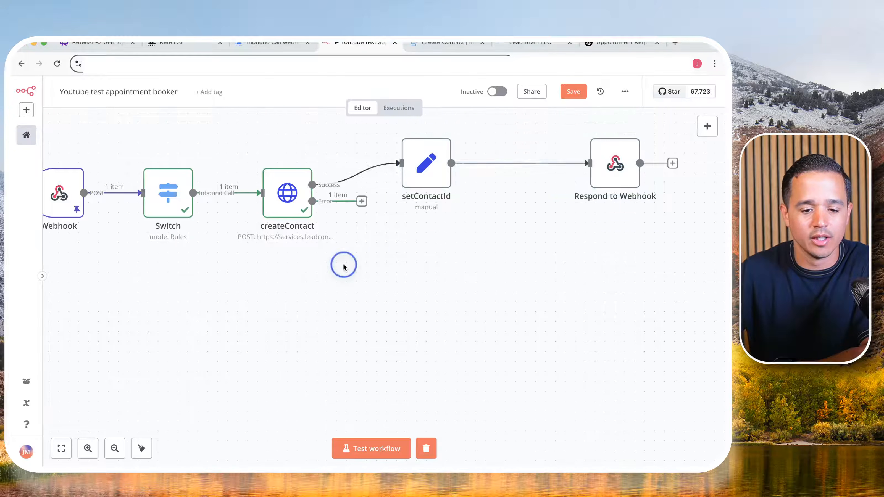
# - Examine createContact's error branch output as JSON, focusing on the contactId inside the error message
pyautogui.click(298, 211)
pyautogui.doubleClick(298, 212)
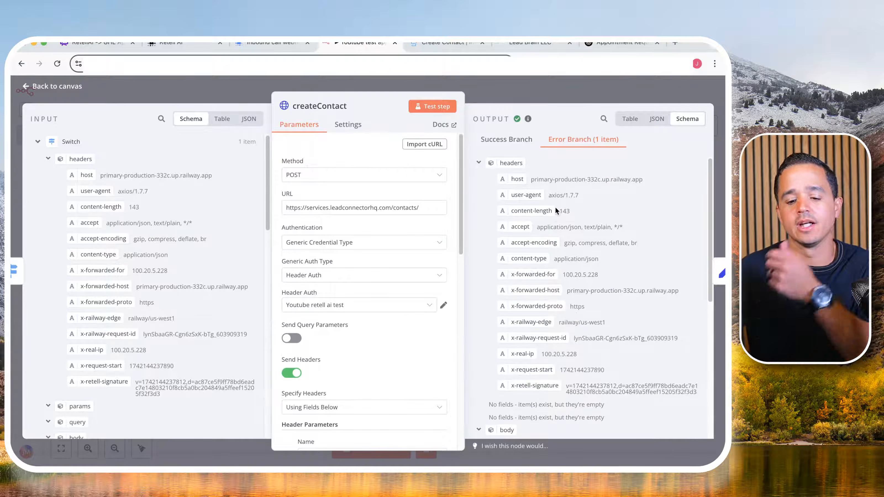
pyautogui.scroll(-2, 549, 224)
pyautogui.click(655, 119)
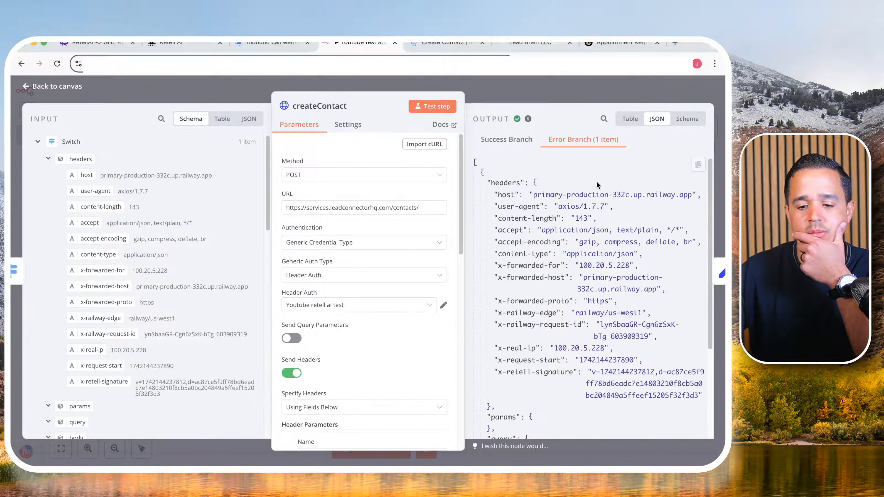
pyautogui.scroll(-10, 548, 256)
pyautogui.scroll(-3, 549, 256)
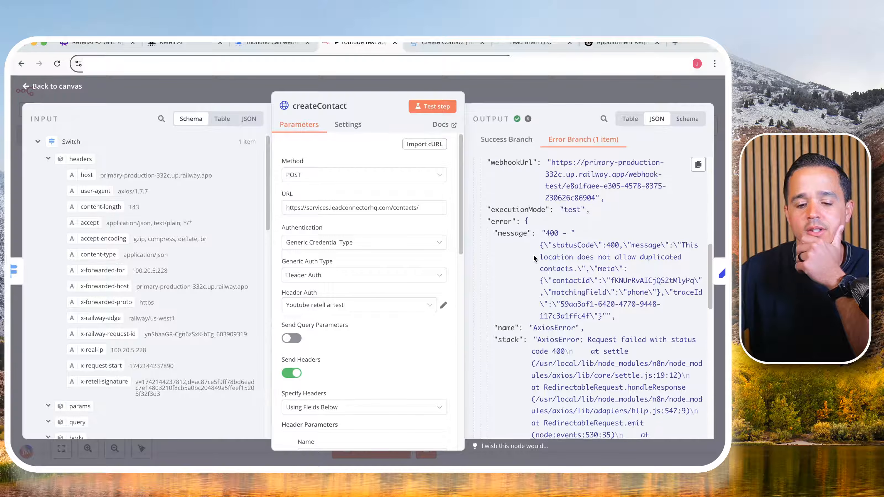
pyautogui.scroll(15, 518, 223)
pyautogui.scroll(-10, 514, 214)
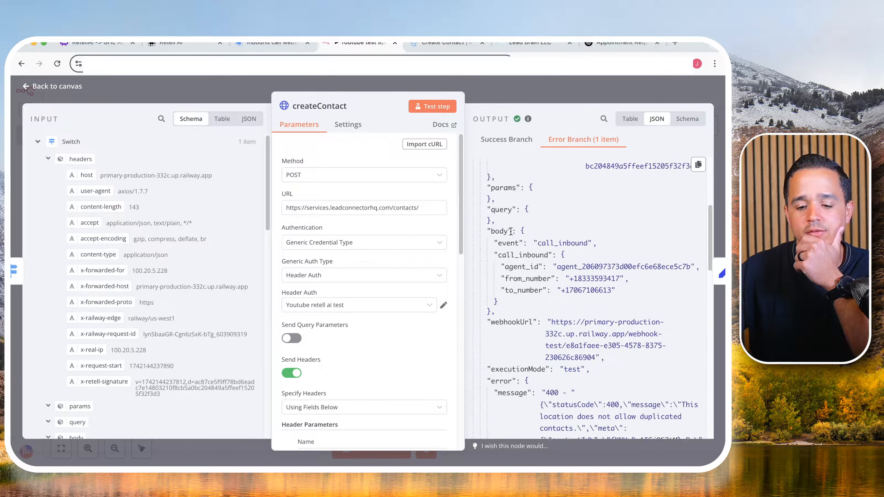
pyautogui.scroll(-2, 510, 244)
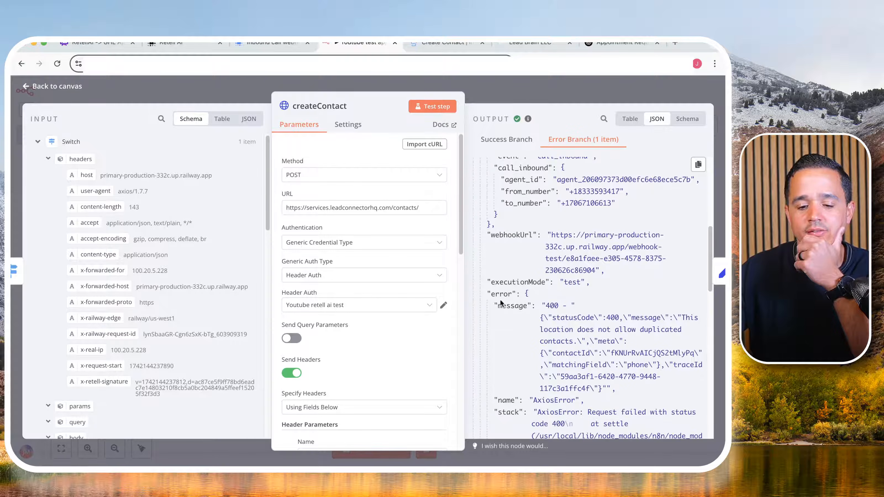
pyautogui.moveTo(546, 306); pyautogui.dragTo(616, 388)
pyautogui.moveTo(554, 353); pyautogui.dragTo(693, 353)
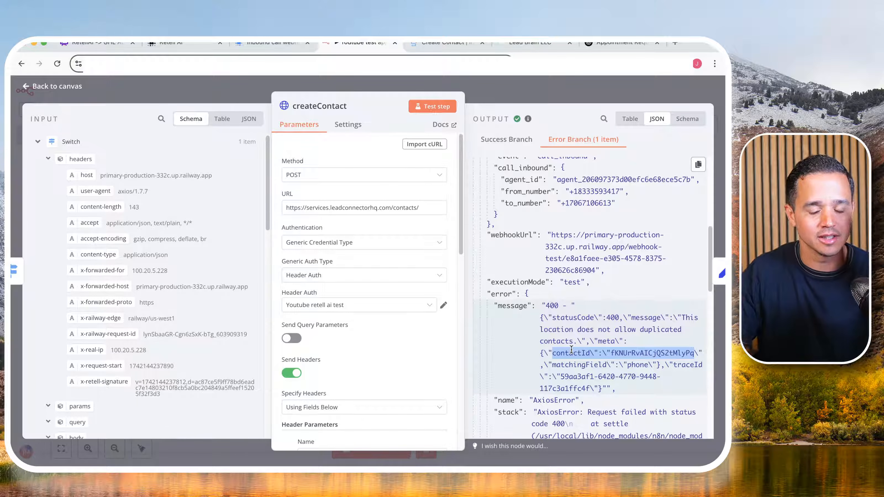
pyautogui.click(495, 84)
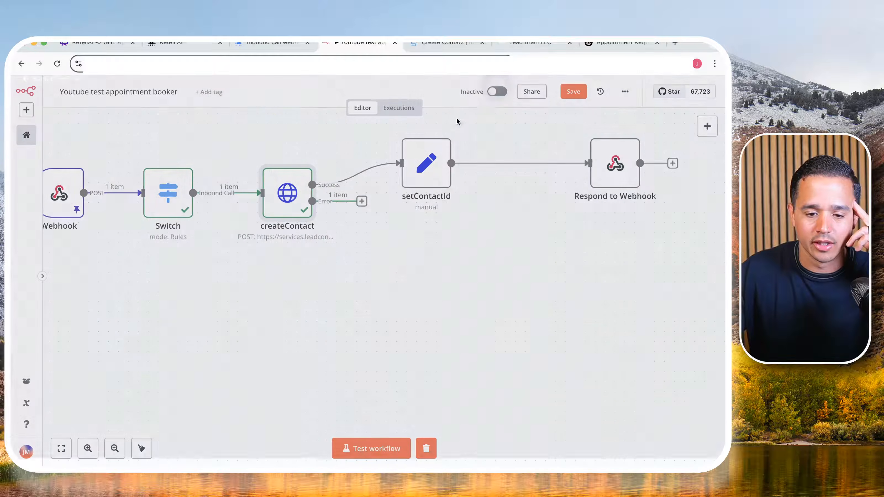
# - Add an Edit Fields (Set) node to createContact's Error output and rename it parseContactId
pyautogui.click(362, 202)
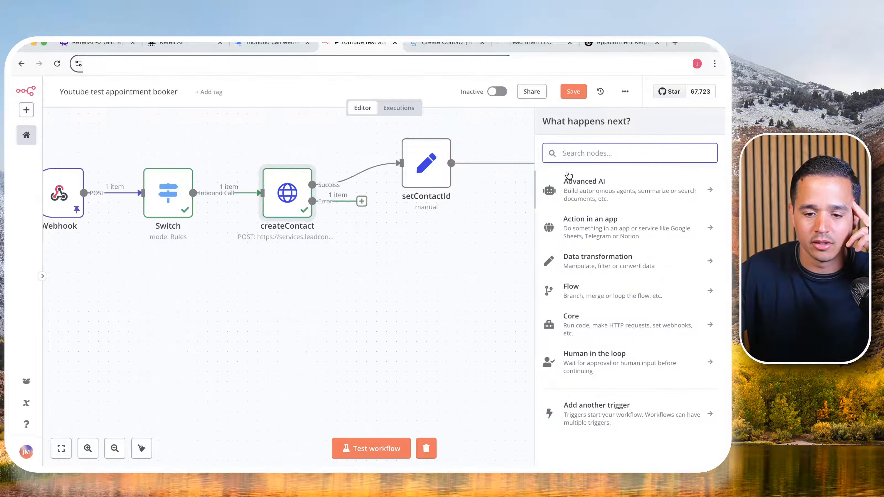
pyautogui.write('set')
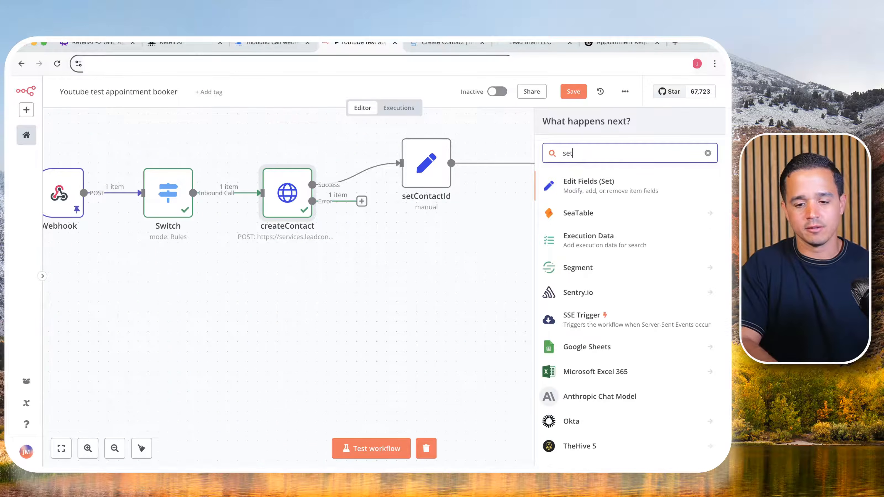
pyautogui.click(582, 185)
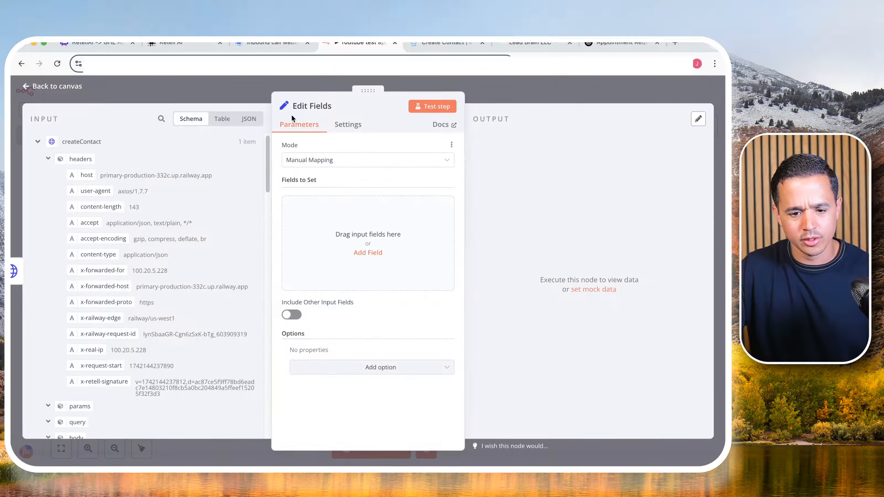
pyautogui.click(303, 106)
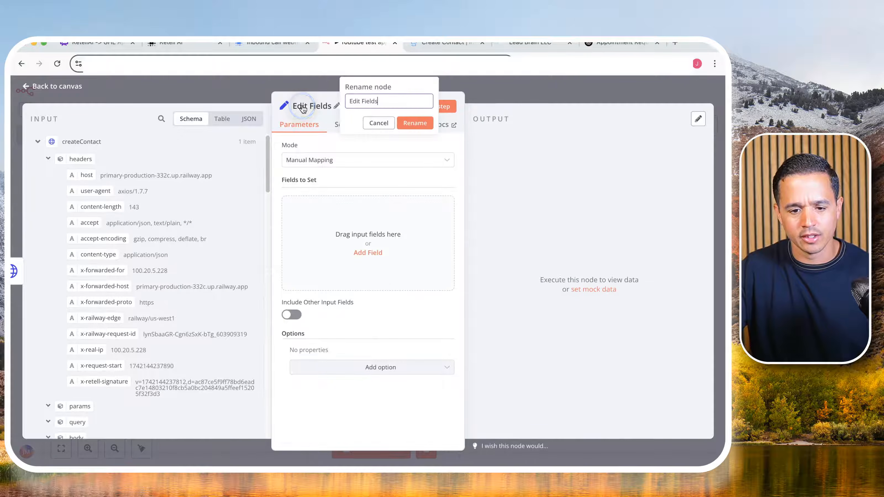
pyautogui.tripleClick(358, 96)
pyautogui.write('parseC')
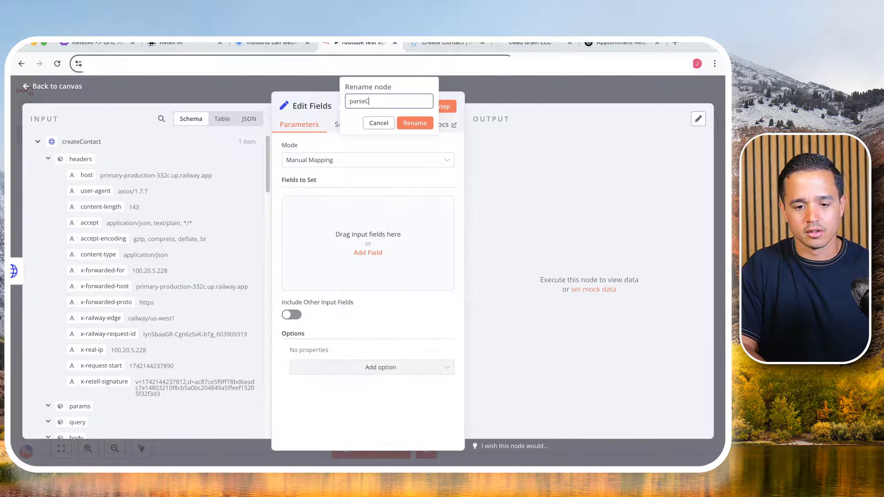
pyautogui.write('ontactId')
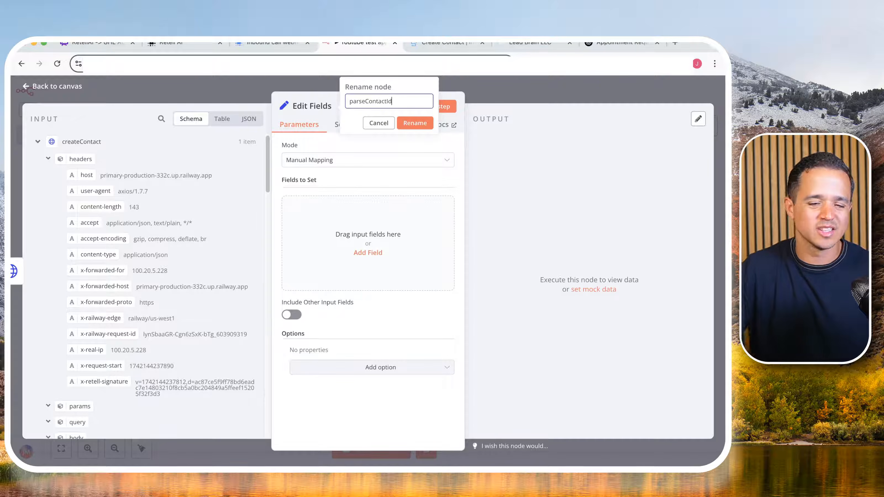
pyautogui.click(415, 123)
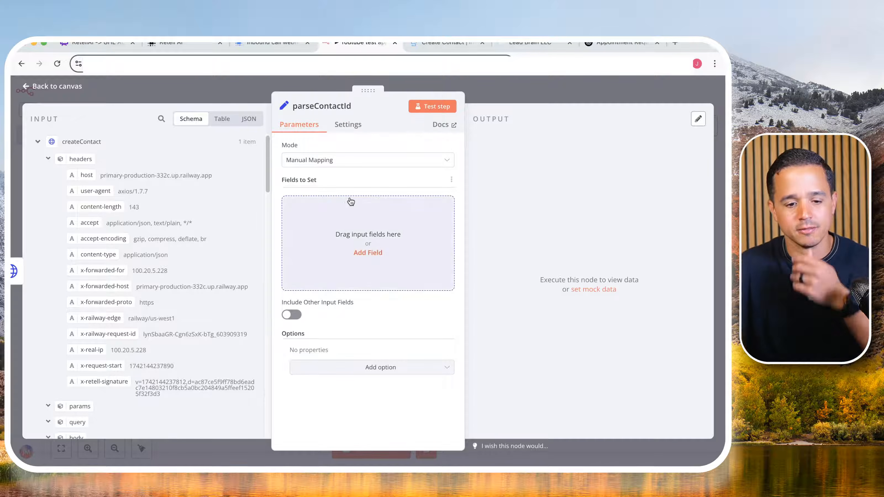
# - Add a contactId string field to parseContactId and map createContact's error message to its value
pyautogui.click(366, 251)
pyautogui.click(338, 205)
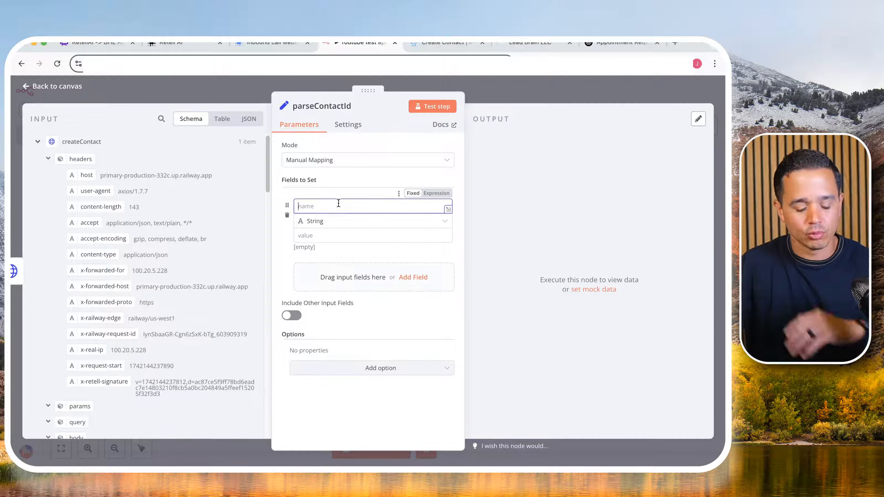
pyautogui.write('contactId')
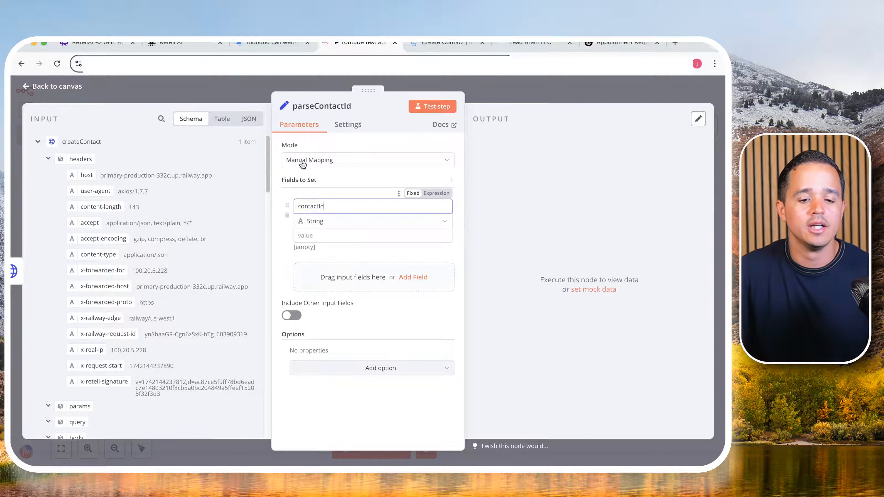
pyautogui.scroll(-5, 137, 247)
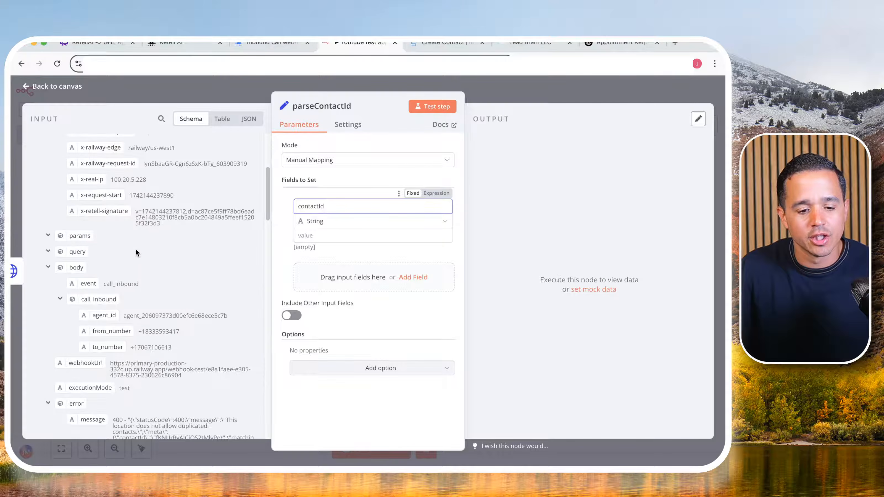
pyautogui.scroll(5, 116, 214)
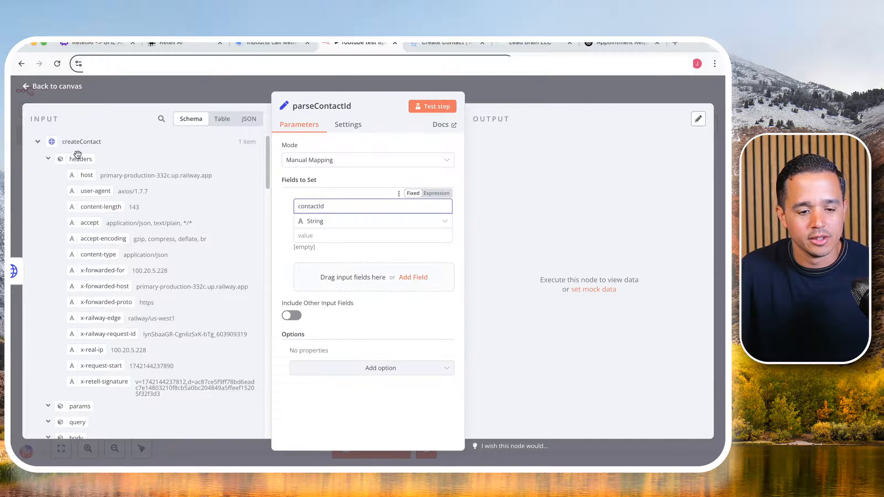
pyautogui.scroll(-8, 97, 214)
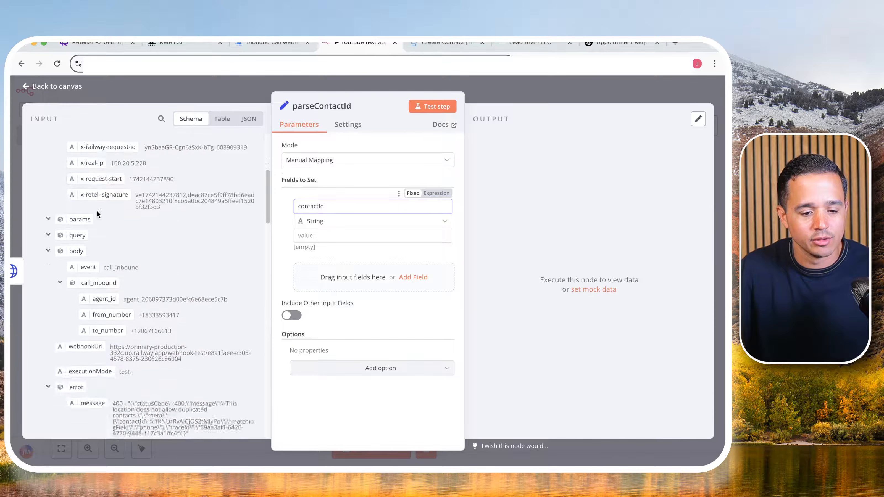
pyautogui.scroll(-2, 97, 214)
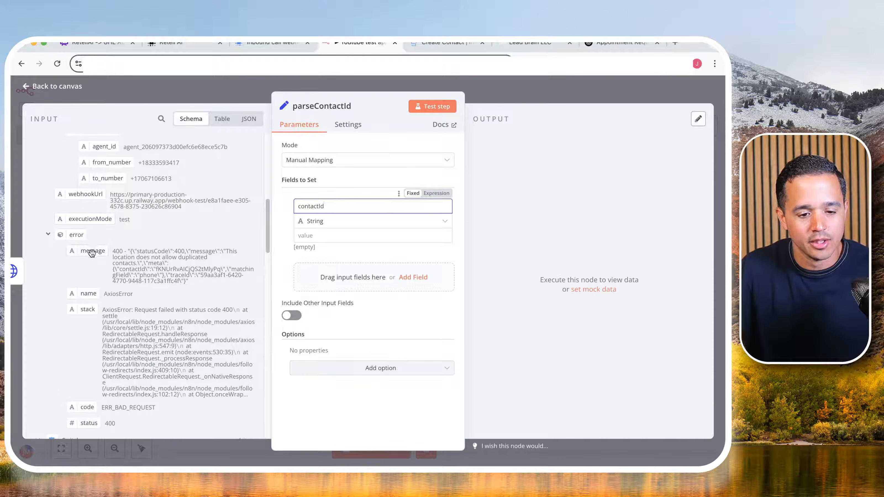
pyautogui.moveTo(91, 253); pyautogui.dragTo(344, 240)
pyautogui.scroll(-3, 311, 275)
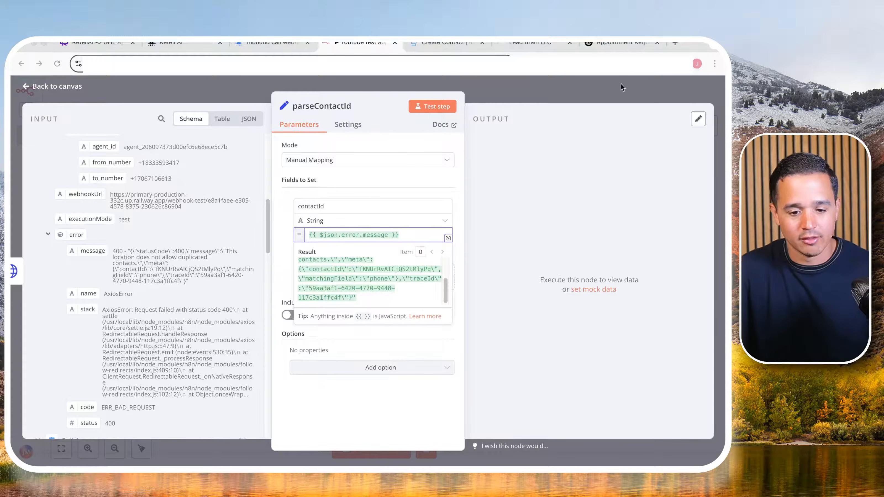
# - Extend the contactId expression to {{ $json.error.message.match(/\\"contactId\\":\\"(.*?)\\"/)?.[1]}} so it extracts only the ID from the error message
pyautogui.click(447, 238)
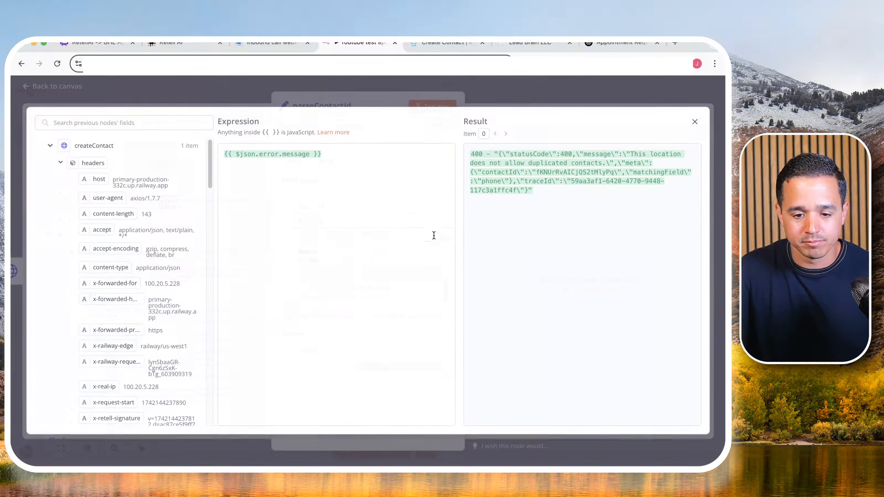
pyautogui.rightClick(313, 154)
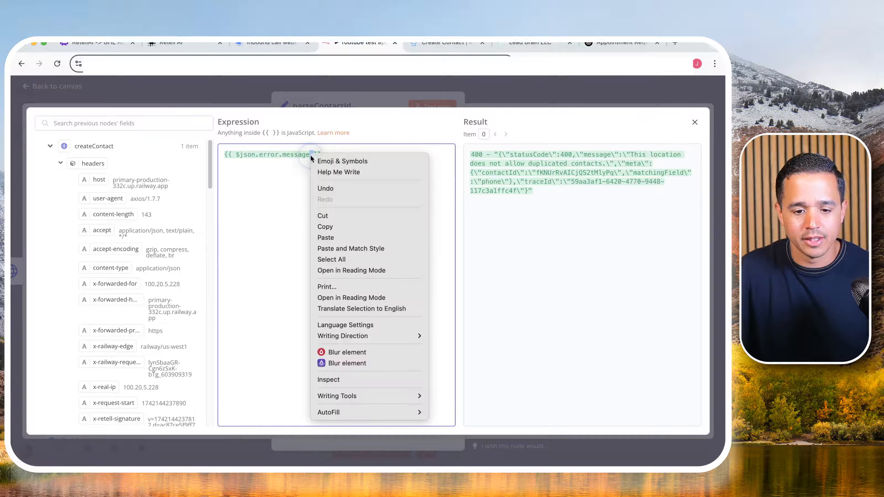
pyautogui.click(332, 237)
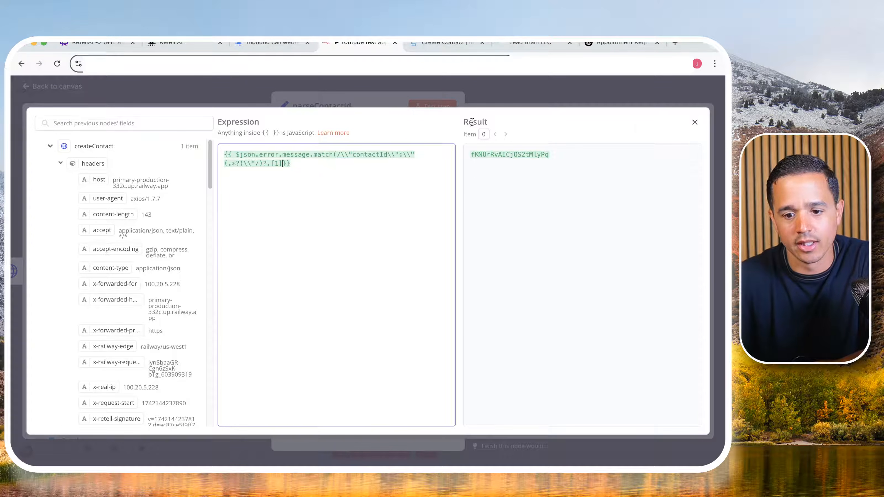
pyautogui.click(693, 125)
pyautogui.click(319, 254)
pyautogui.doubleClick(318, 256)
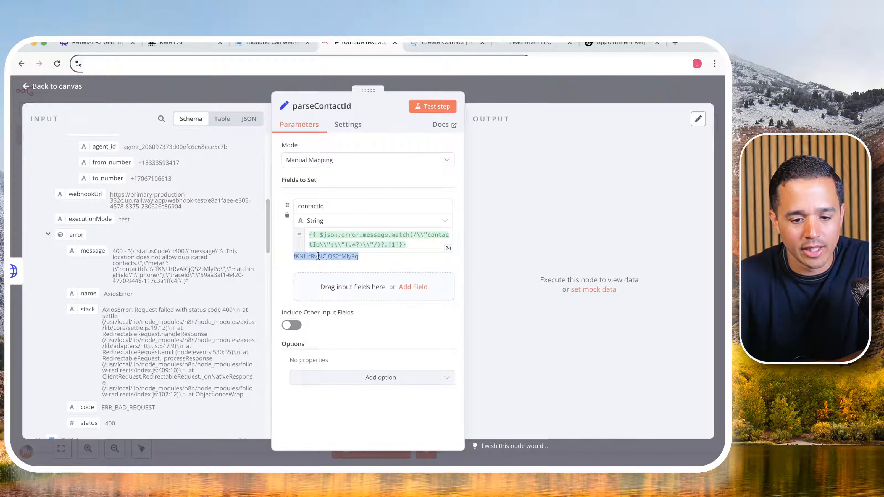
# - Test the parseContactId node and connect its output to the Respond to Webhook node
pyautogui.click(422, 105)
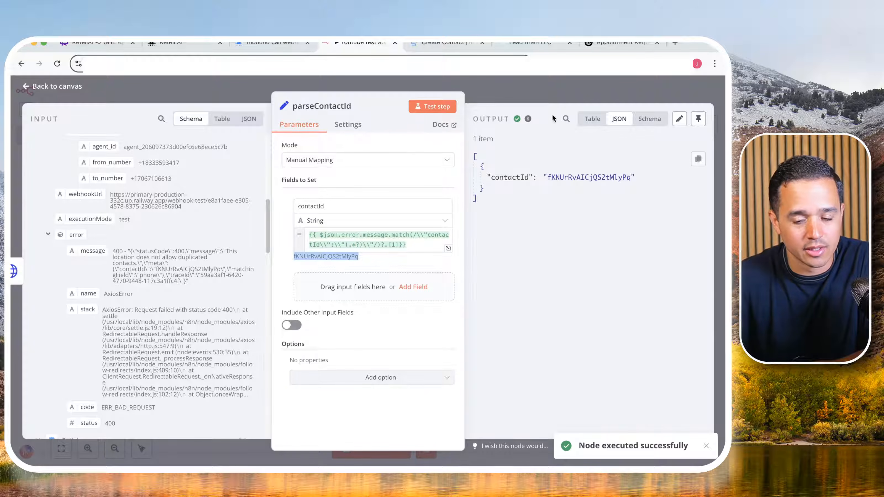
pyautogui.click(553, 98)
pyautogui.moveTo(397, 244); pyautogui.dragTo(427, 244)
pyautogui.moveTo(500, 244); pyautogui.dragTo(587, 201)
# - Inspect Respond to Webhook's response body and its evaluated result, checking the contactId inside dynamic_variables
pyautogui.doubleClick(587, 202)
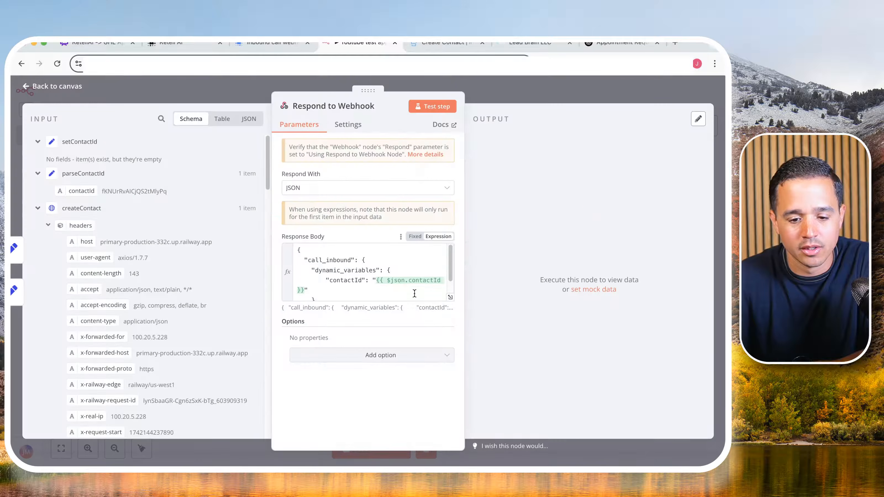
pyautogui.scroll(-3, 389, 283)
pyautogui.click(448, 298)
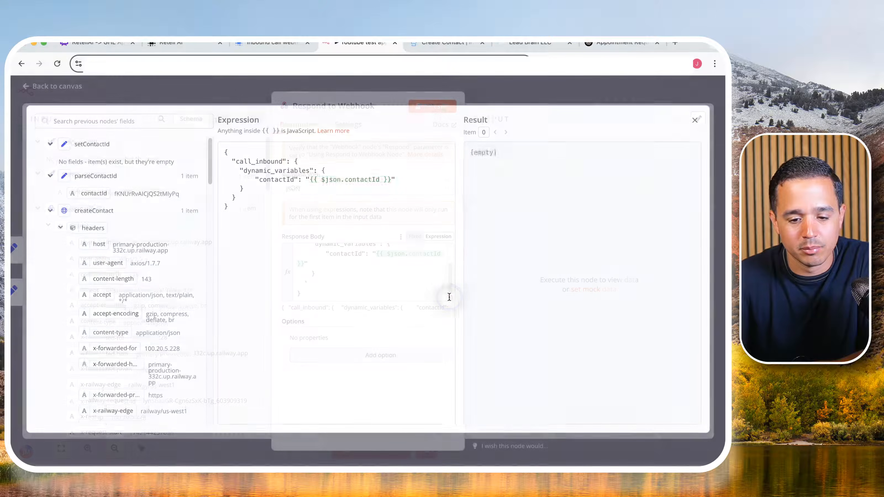
pyautogui.doubleClick(566, 182)
pyautogui.click(606, 103)
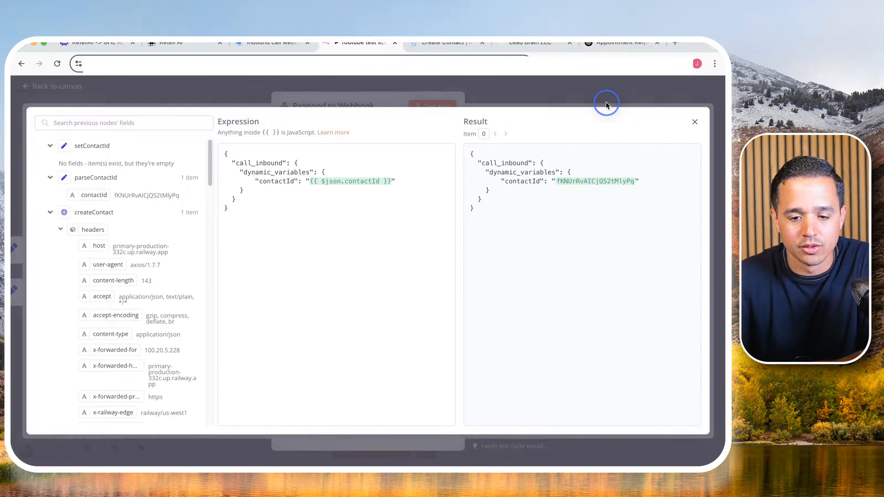
pyautogui.click(608, 97)
# - Switch to GoHighLevel and refresh the contacts list to check for the caller's existing record
pyautogui.click(534, 43)
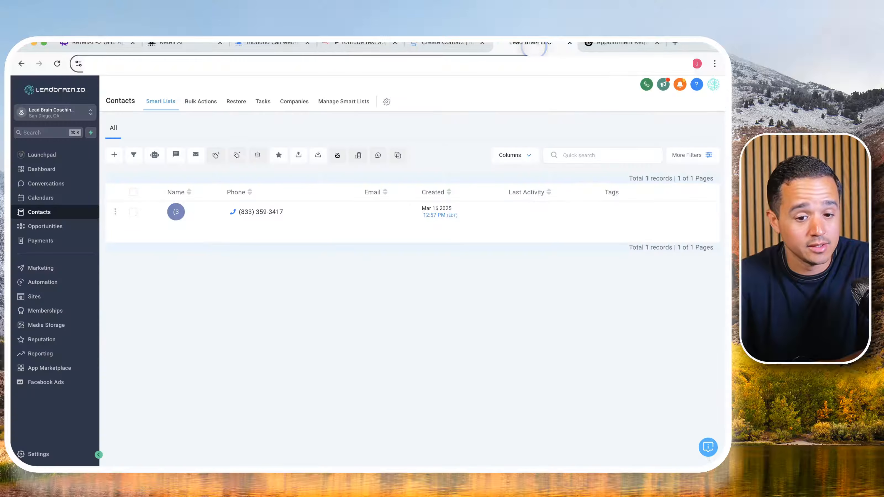
pyautogui.click(71, 199)
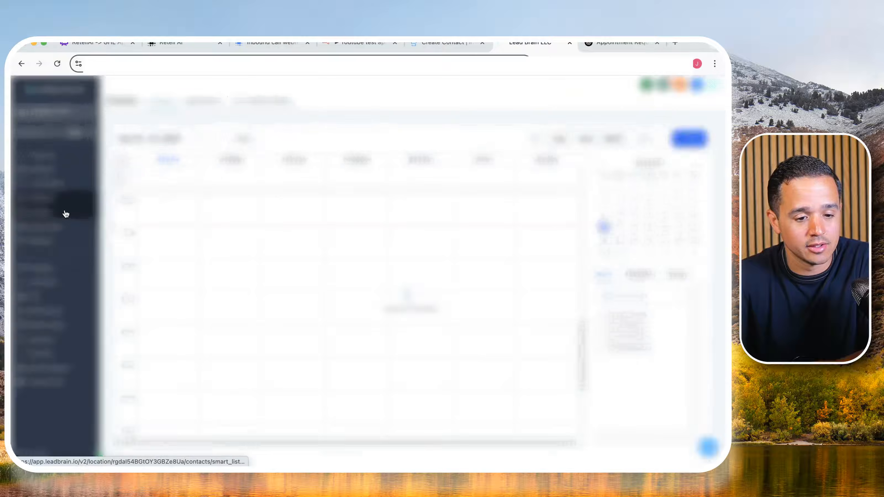
pyautogui.click(65, 211)
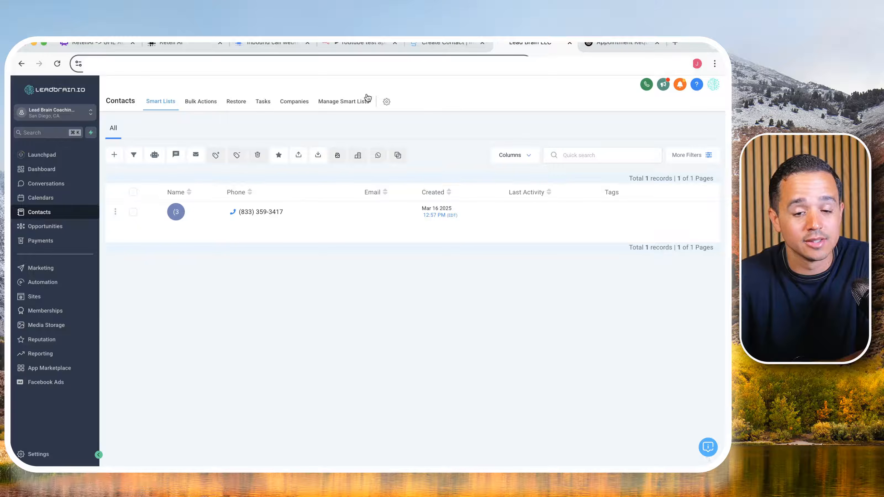
# - Return to n8n and run the workflow test with the pinned webhook data through the error branch
pyautogui.click(365, 49)
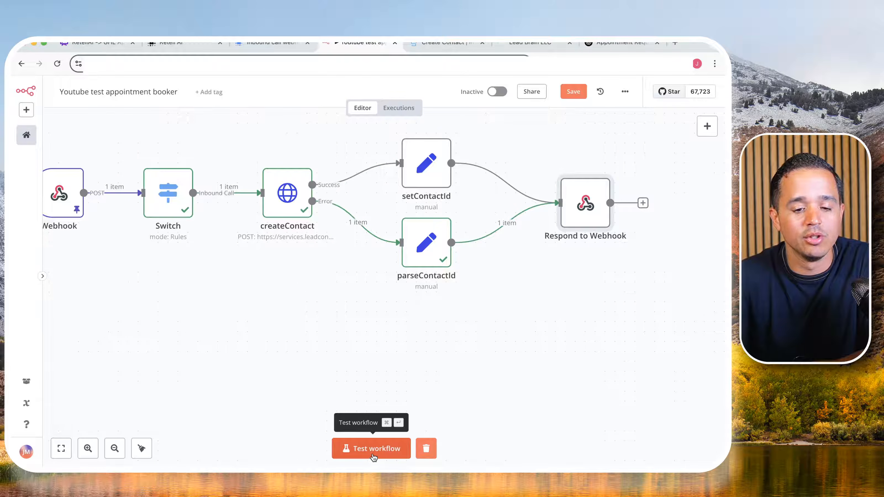
pyautogui.click(374, 456)
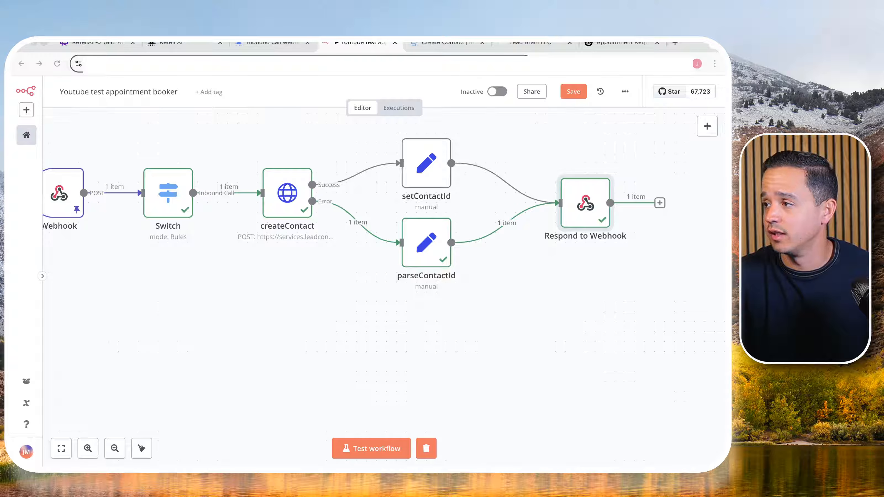
pyautogui.click(359, 449)
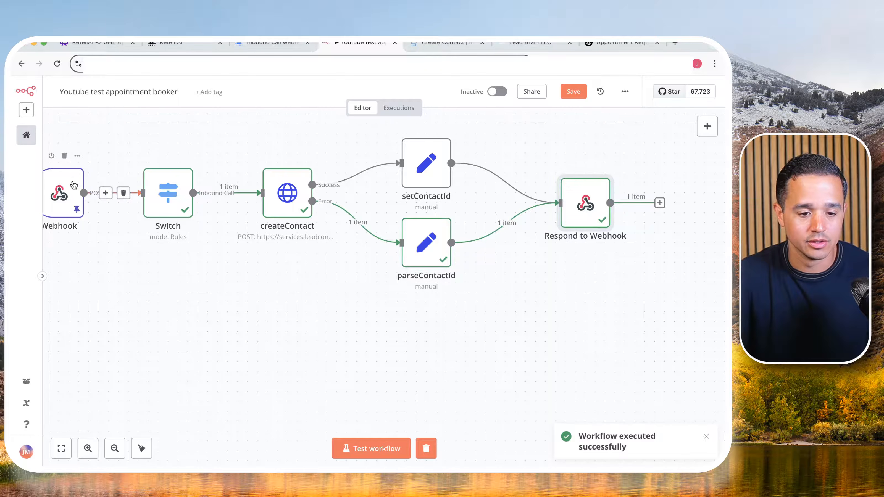
# - Unpin the Webhook node's data and start a workflow test that waits for a live call
pyautogui.doubleClick(66, 182)
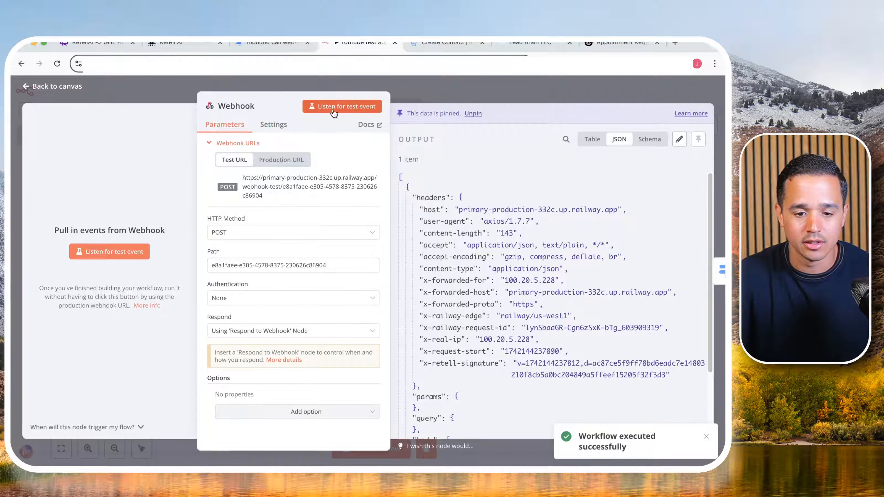
pyautogui.click(473, 113)
pyautogui.click(488, 92)
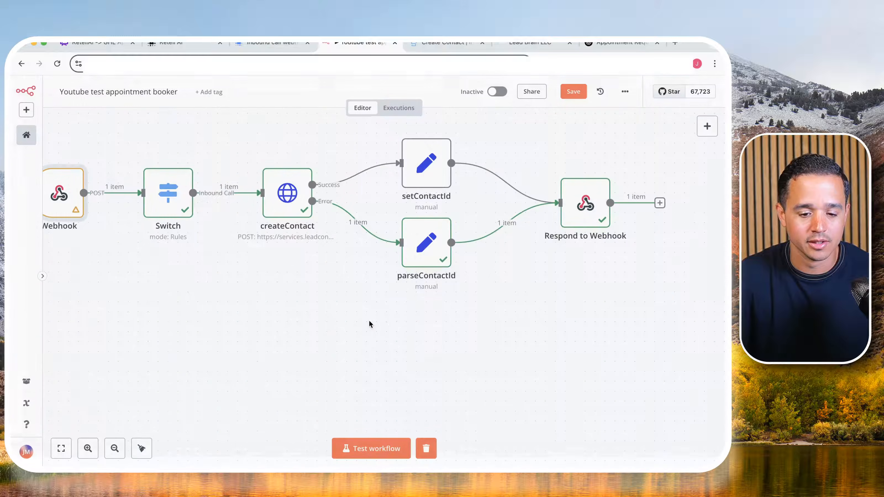
pyautogui.click(378, 453)
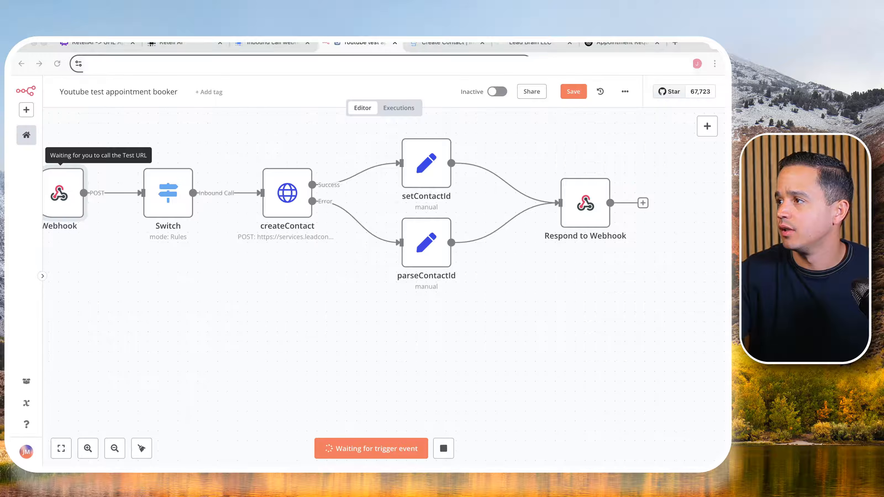
# - Switch to Retell AI and copy the inbound agent's phone number without its country code
pyautogui.click(174, 46)
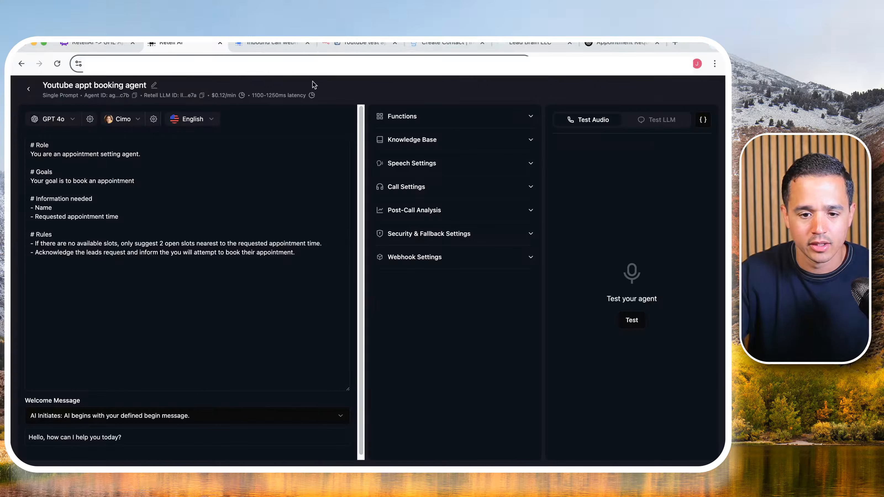
pyautogui.click(28, 88)
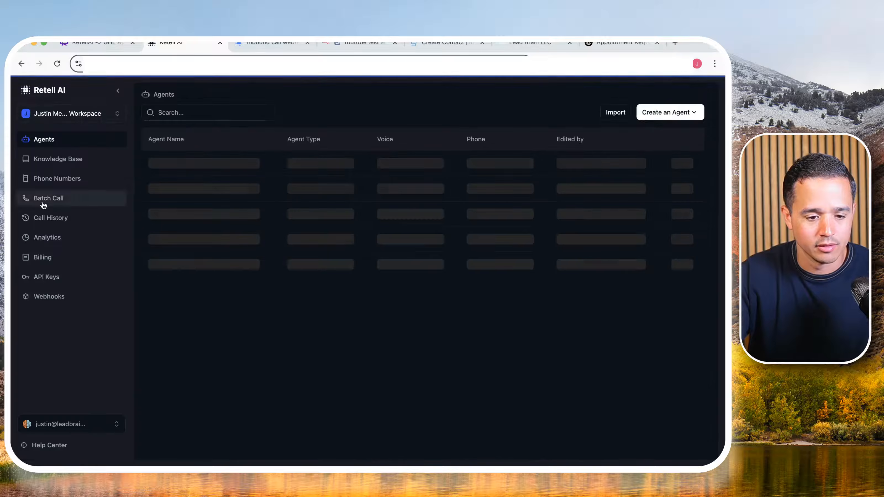
pyautogui.click(44, 218)
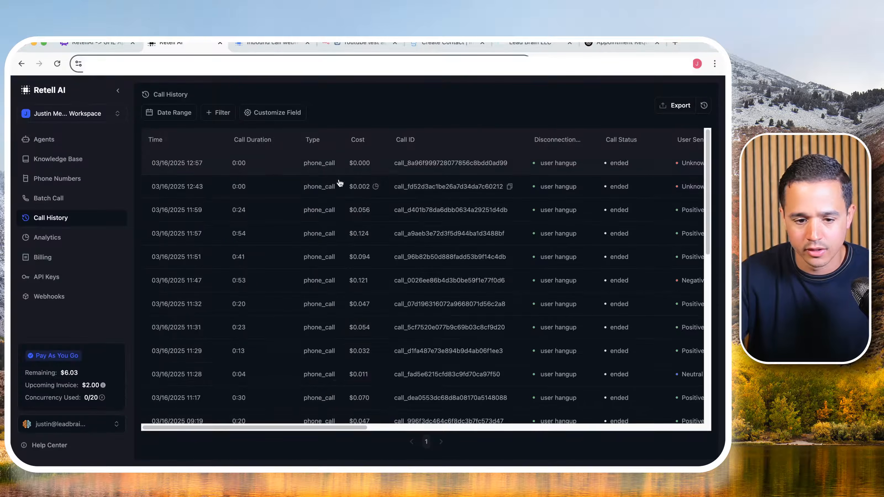
pyautogui.click(75, 179)
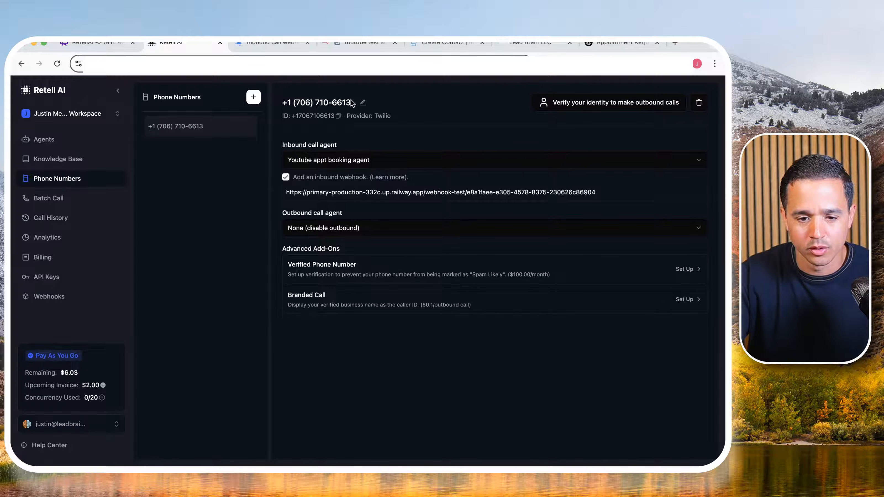
pyautogui.moveTo(351, 103); pyautogui.dragTo(293, 104)
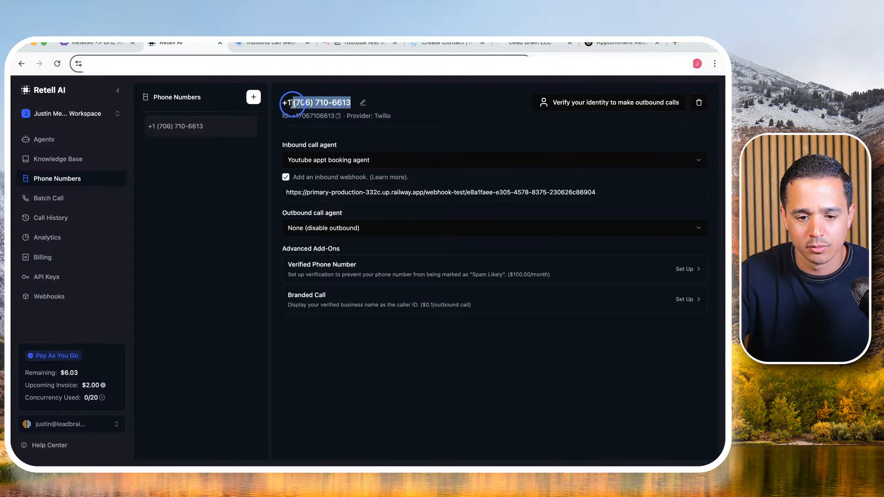
pyautogui.rightClick(293, 104)
pyautogui.click(352, 125)
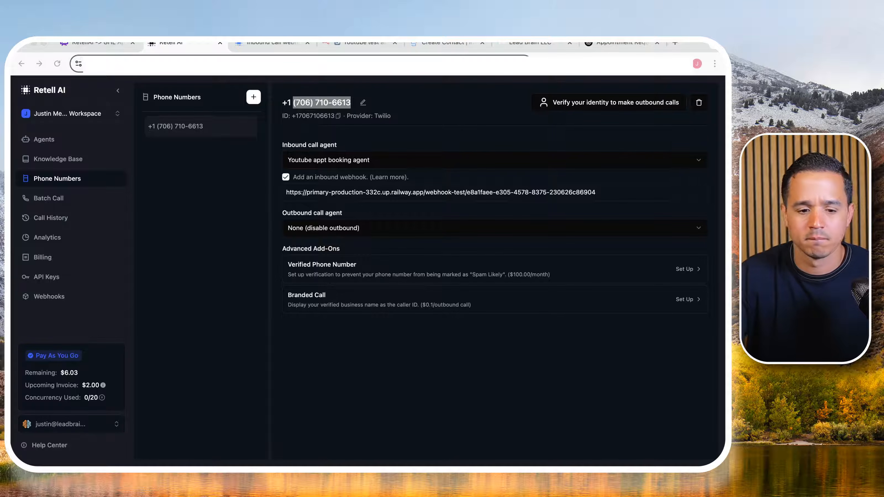
# - Return to n8n and check the parseContactId and Respond to Webhook nodes after the live test call
pyautogui.click(361, 44)
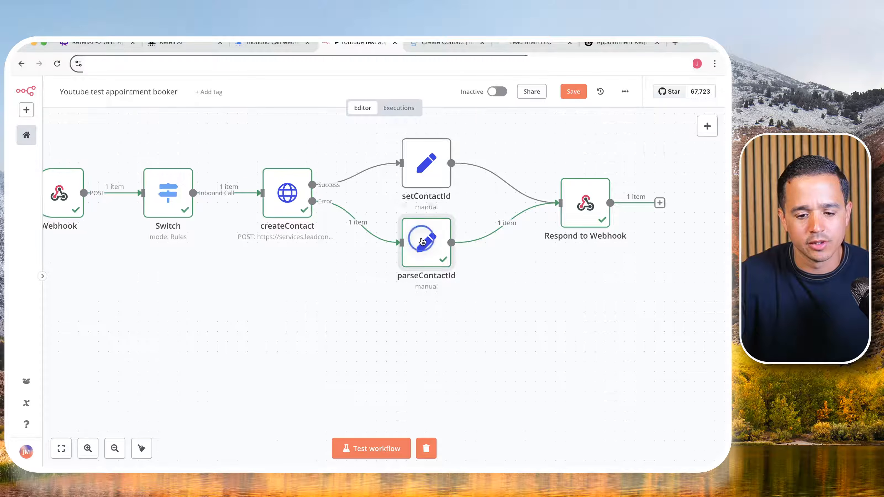
pyautogui.doubleClick(411, 240)
pyautogui.click(544, 99)
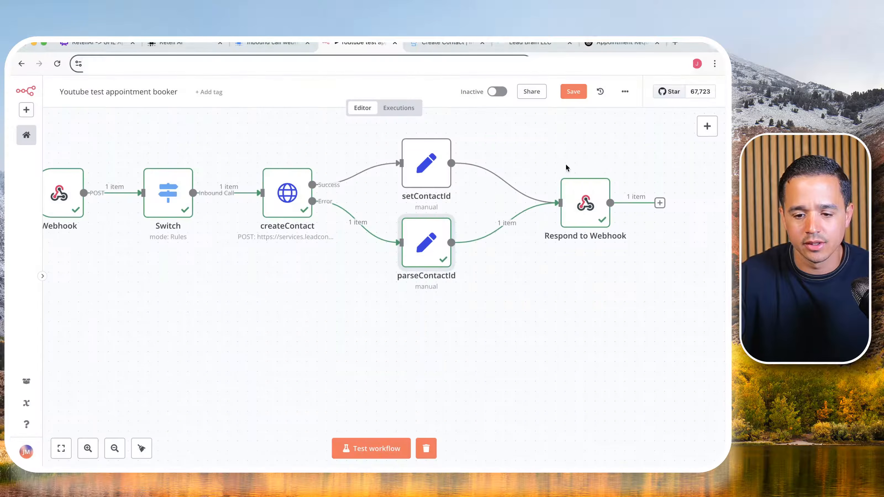
pyautogui.doubleClick(574, 195)
pyautogui.press('Escape')
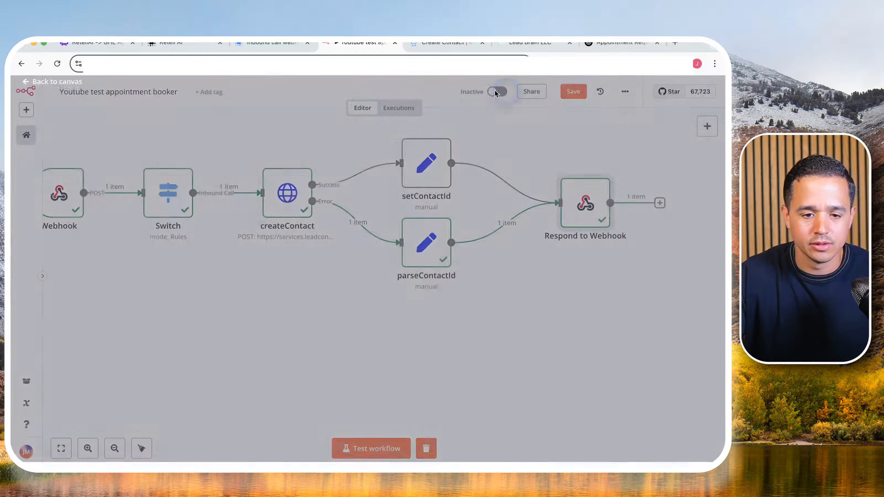
# - Switch to Retell AI and open the most recent call's details from the call history
pyautogui.click(171, 42)
pyautogui.click(54, 222)
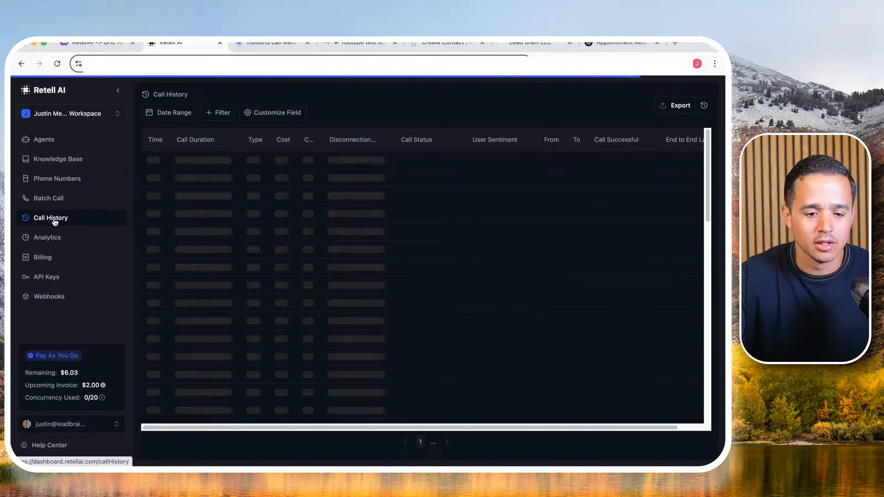
pyautogui.click(189, 163)
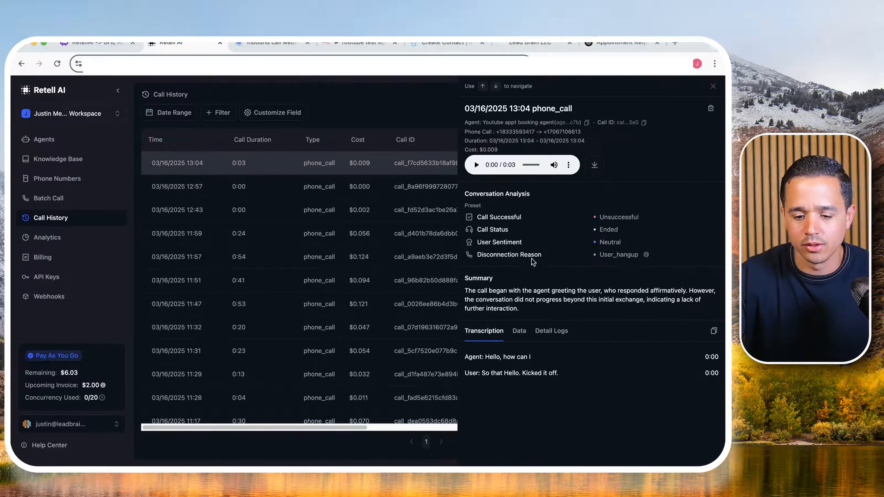
# - Check the contactId dynamic variable in the selected call's data
pyautogui.click(520, 331)
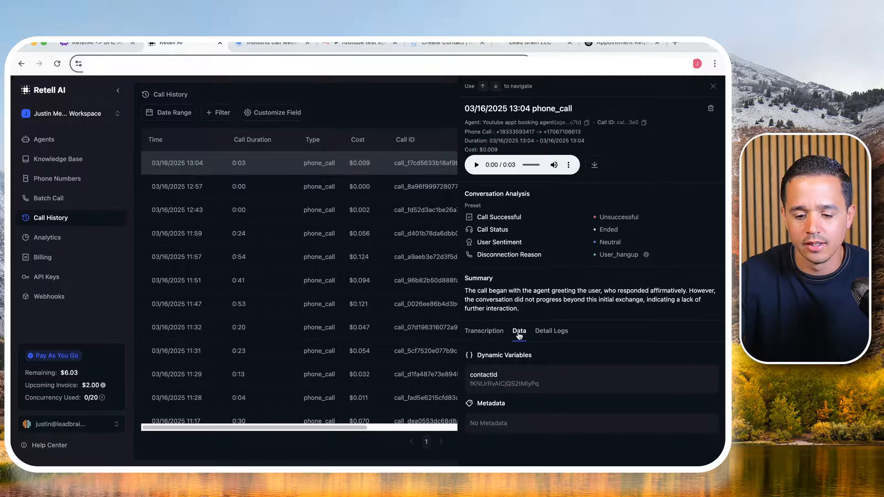
pyautogui.doubleClick(500, 383)
pyautogui.click(597, 387)
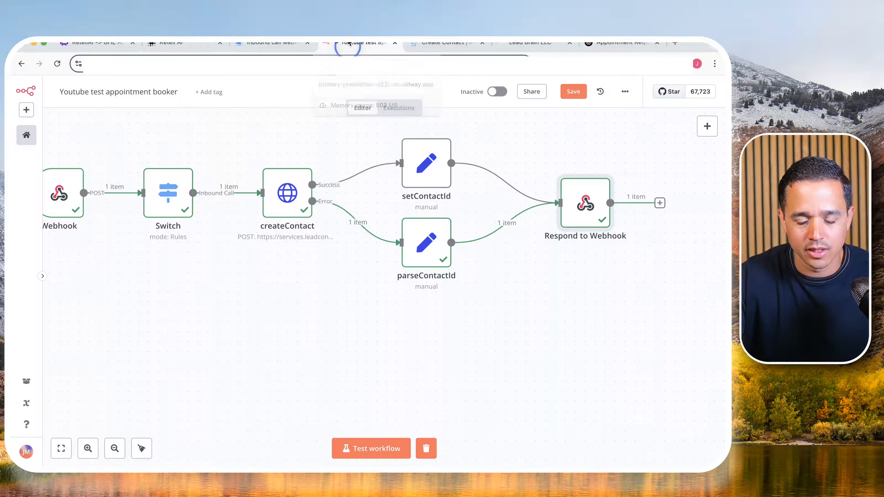
# - Switch to n8n and compare the contactId in the Respond to Webhook node's output with the call's dynamic variable
pyautogui.click(361, 44)
pyautogui.doubleClick(585, 204)
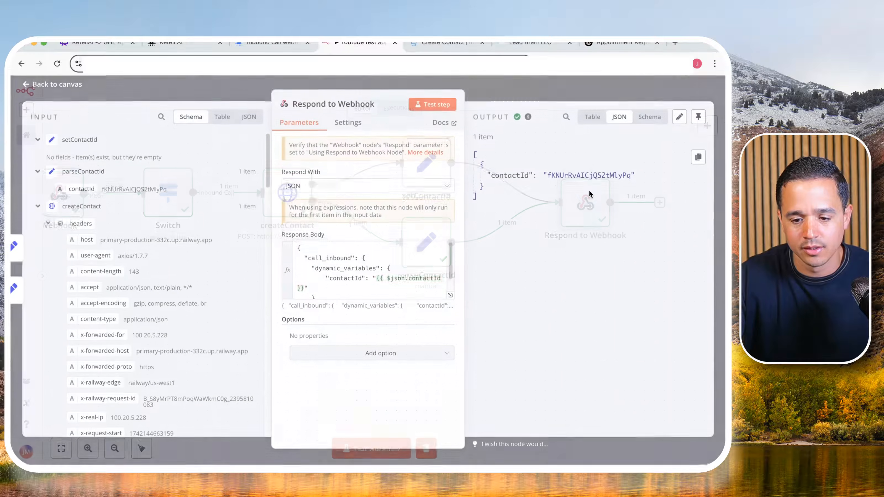
pyautogui.click(625, 88)
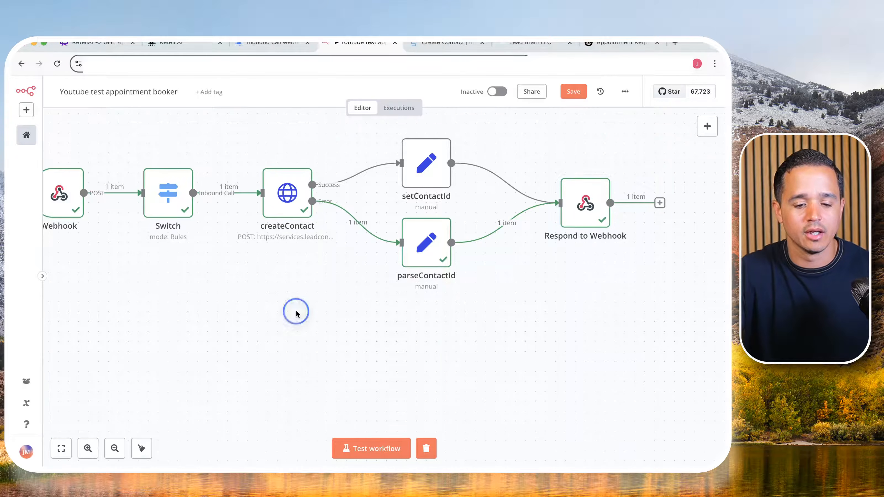
# - Run the whole workflow test with another live call, and start one more test that waits for the webhook trigger
pyautogui.scroll(-2, 324, 294)
pyautogui.moveTo(306, 318); pyautogui.dragTo(362, 274)
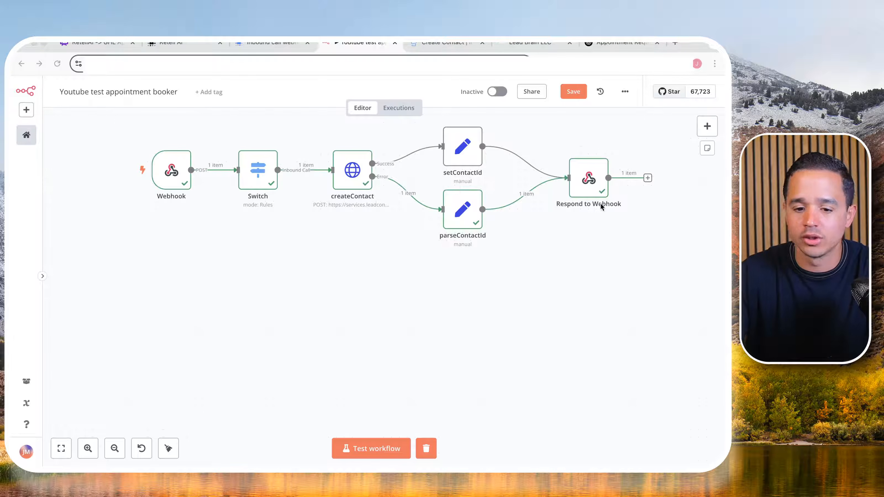
pyautogui.click(363, 439)
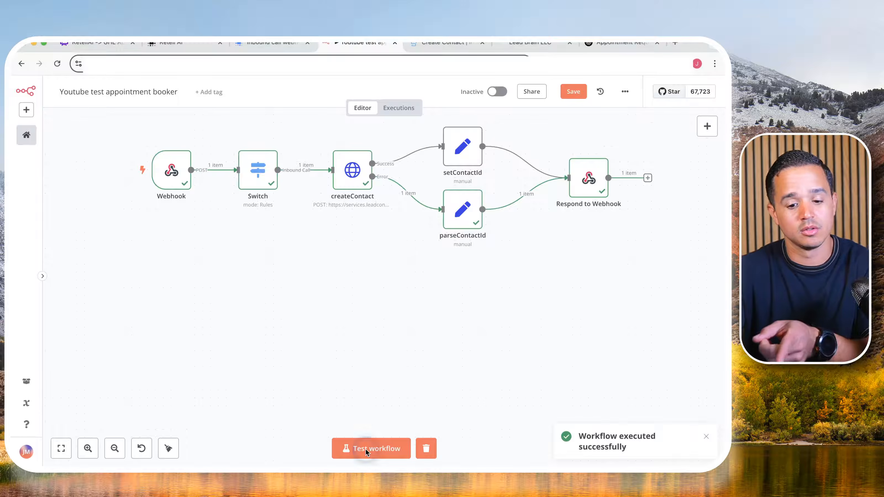
pyautogui.click(366, 449)
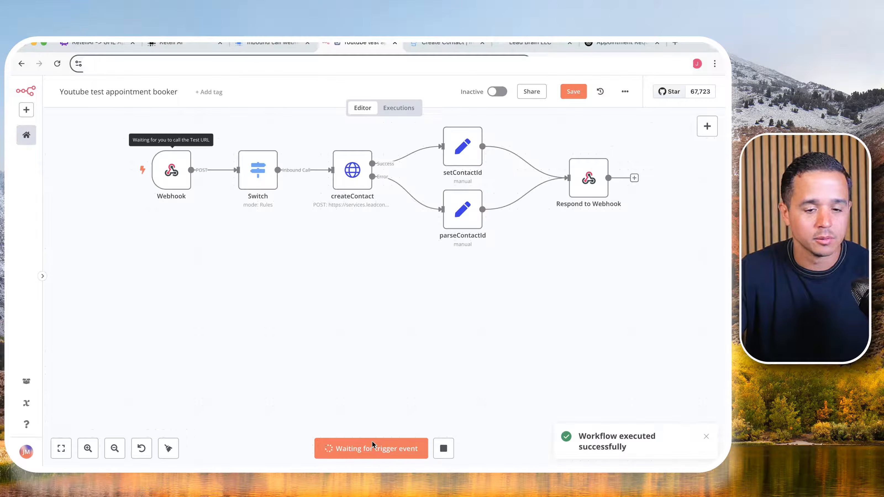
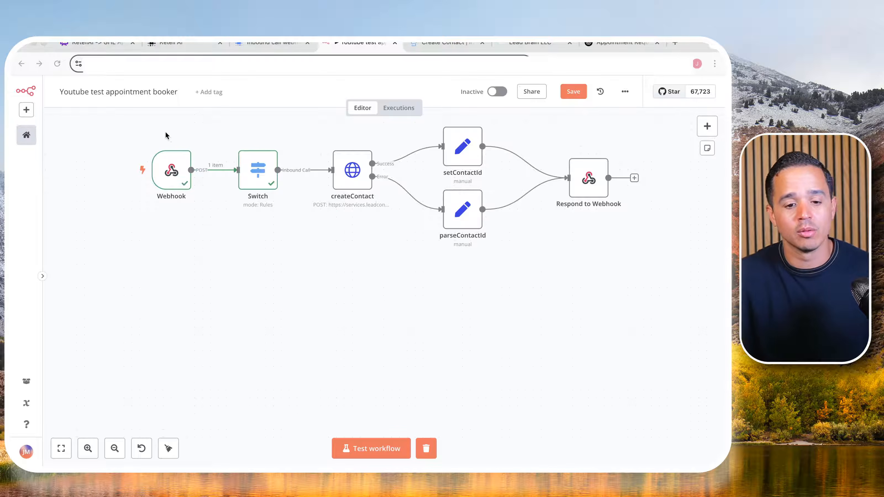
# - Add a second routing rule to the Switch node
pyautogui.doubleClick(263, 174)
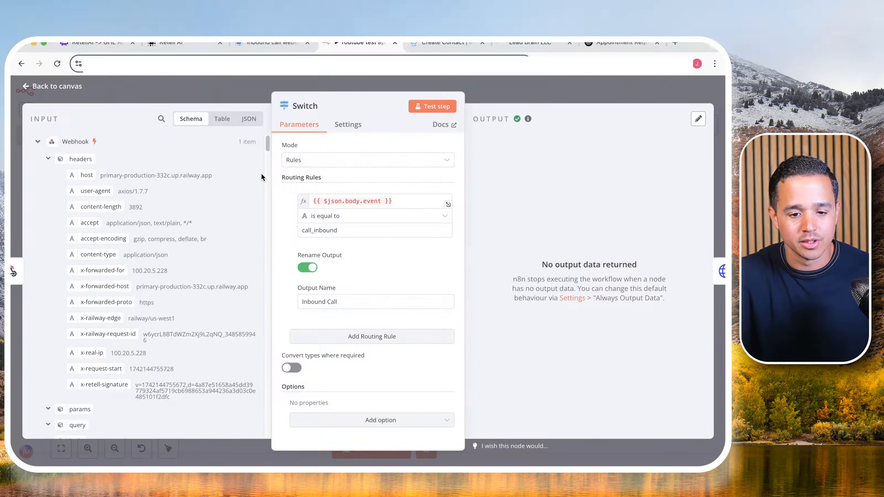
pyautogui.moveTo(333, 198)
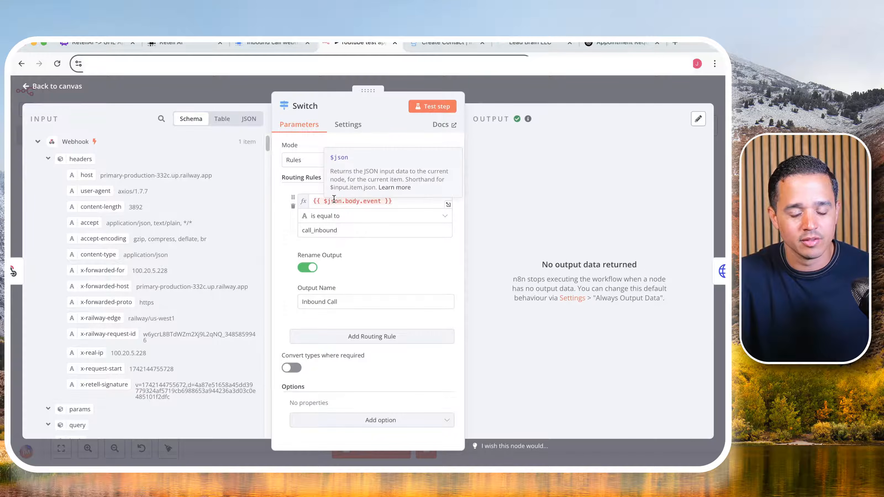
pyautogui.click(355, 337)
pyautogui.scroll(-3, 353, 336)
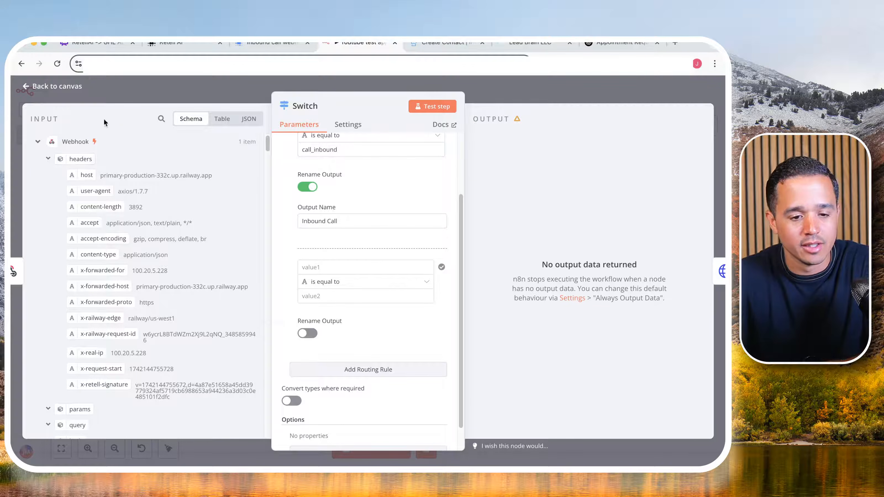
# - Pin the Webhook node's output data from the latest test call and return to the canvas
pyautogui.click(154, 94)
pyautogui.doubleClick(171, 170)
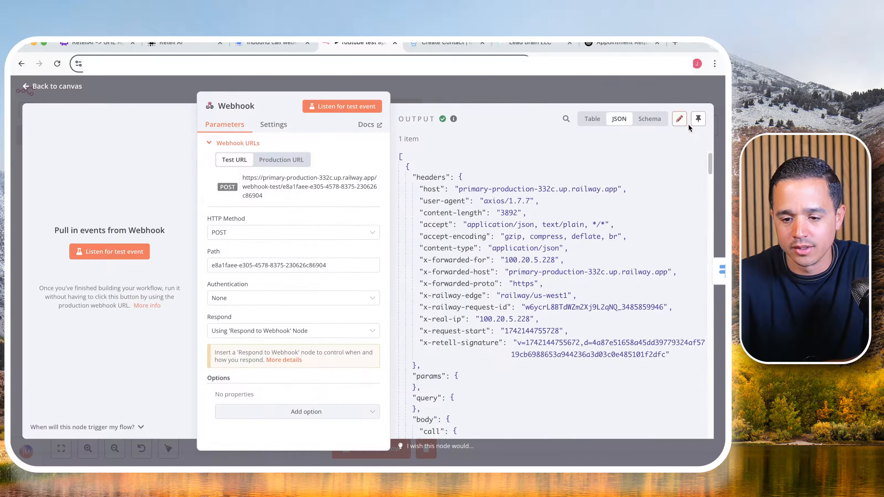
pyautogui.click(511, 85)
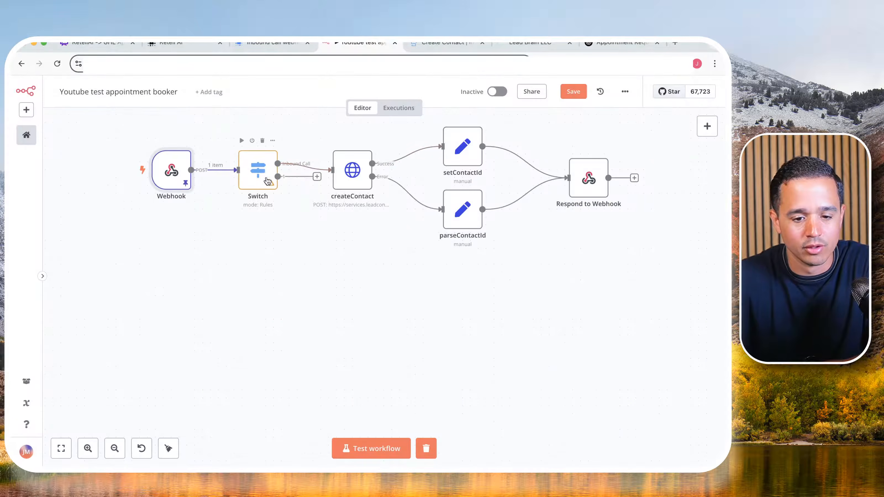
# - Set the Switch node's second rule to check that the webhook body's name, {{ $json.body.name }}, is equal to appointmentBooking
pyautogui.click(257, 178)
pyautogui.doubleClick(256, 179)
pyautogui.scroll(-2, 305, 283)
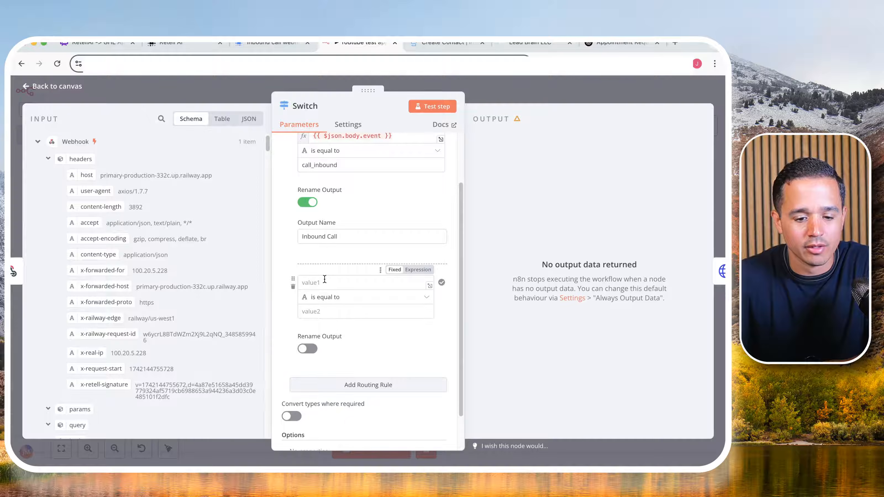
pyautogui.click(46, 158)
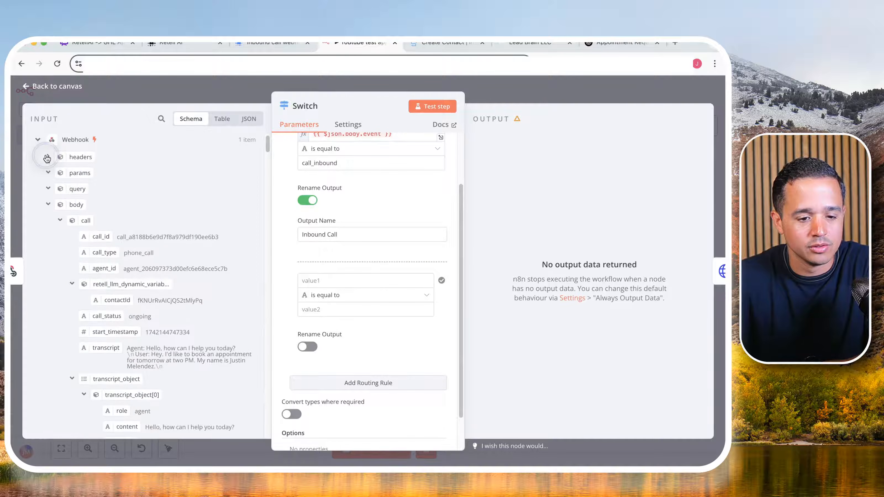
pyautogui.scroll(-1, 46, 199)
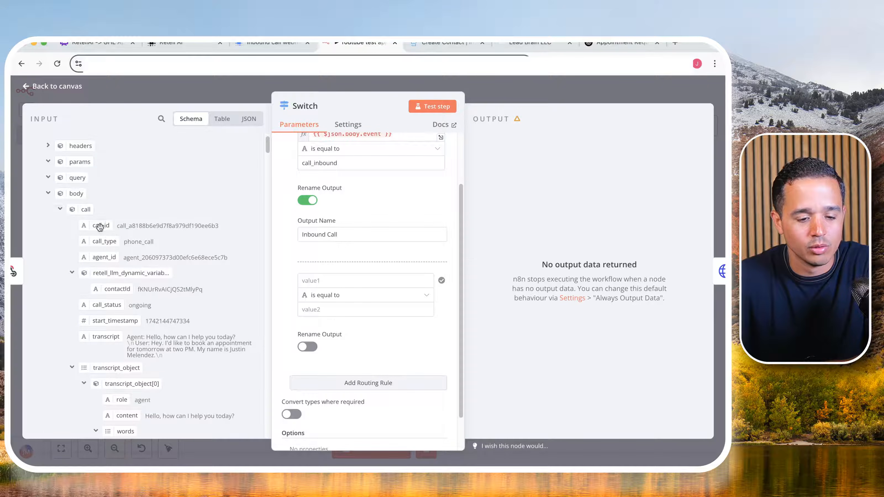
pyautogui.click(60, 208)
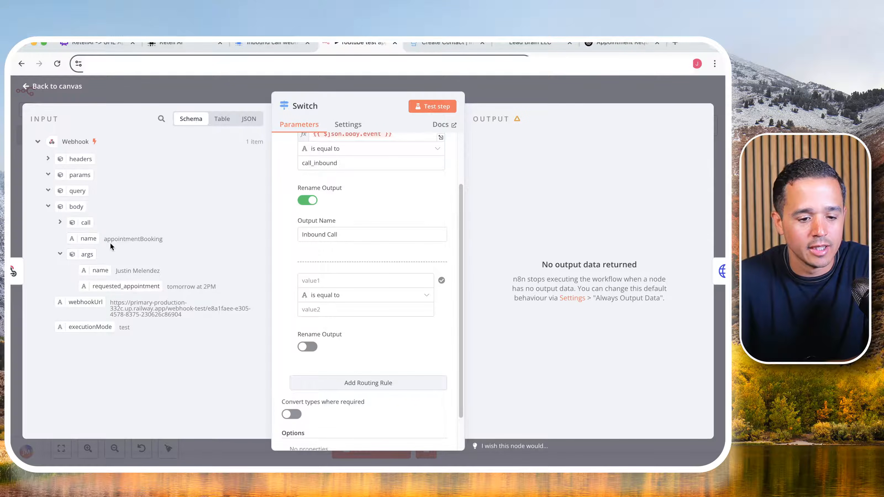
pyautogui.doubleClick(126, 239)
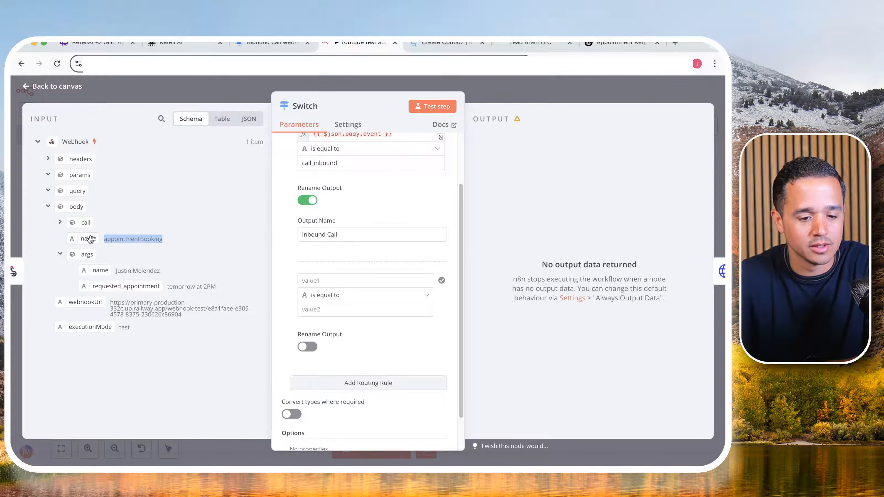
pyautogui.moveTo(89, 237); pyautogui.dragTo(304, 281)
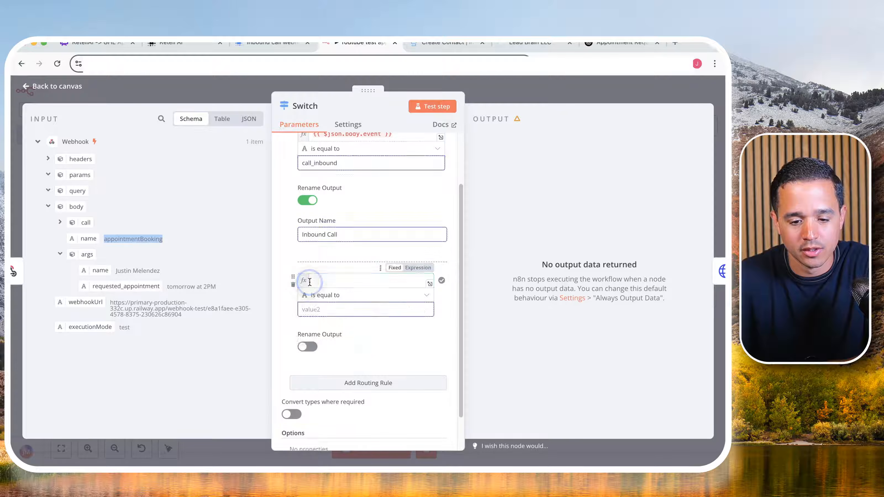
pyautogui.doubleClick(128, 239)
pyautogui.hotkey('ctrl', 'c')
pyautogui.click(318, 310)
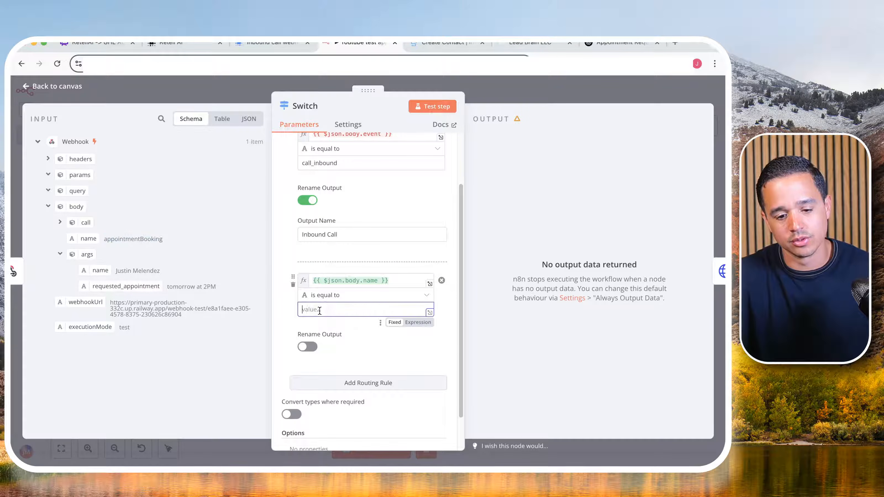
pyautogui.hotkey('ctrl', 'v')
# - Enable output renaming for the second Switch rule and name the output Appointment Booking
pyautogui.click(307, 347)
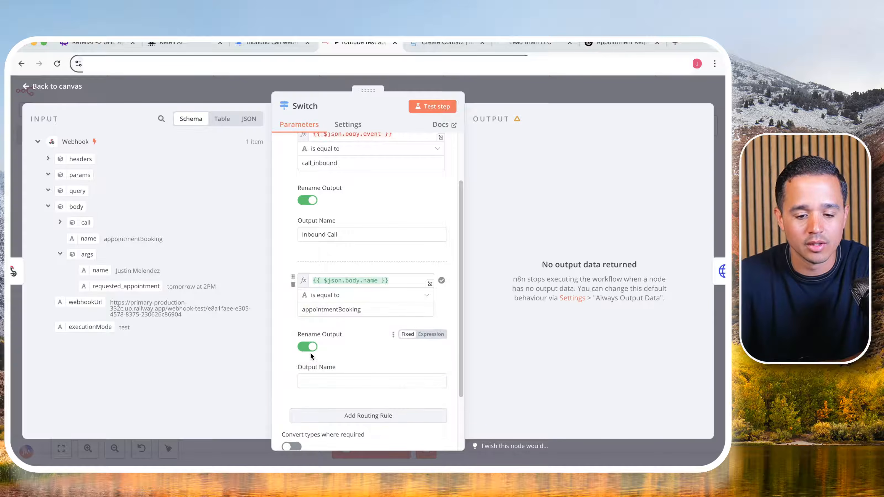
pyautogui.click(327, 382)
pyautogui.write('Ap')
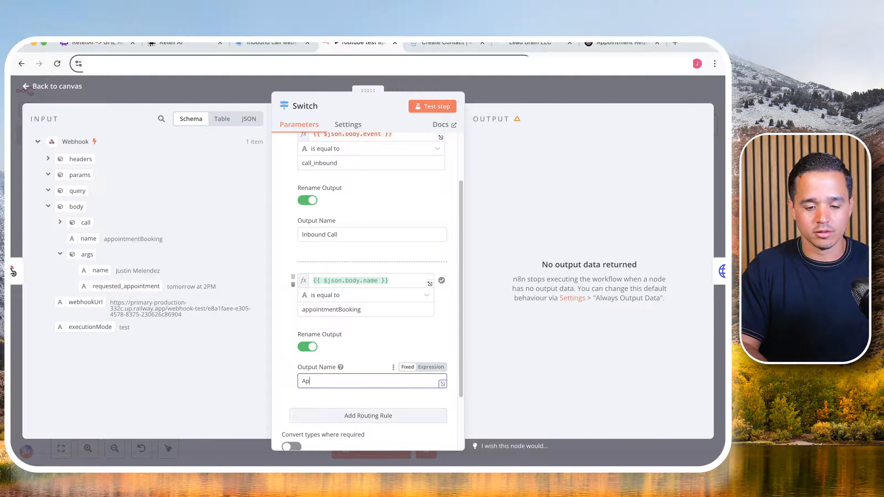
pyautogui.write('pointment Booking')
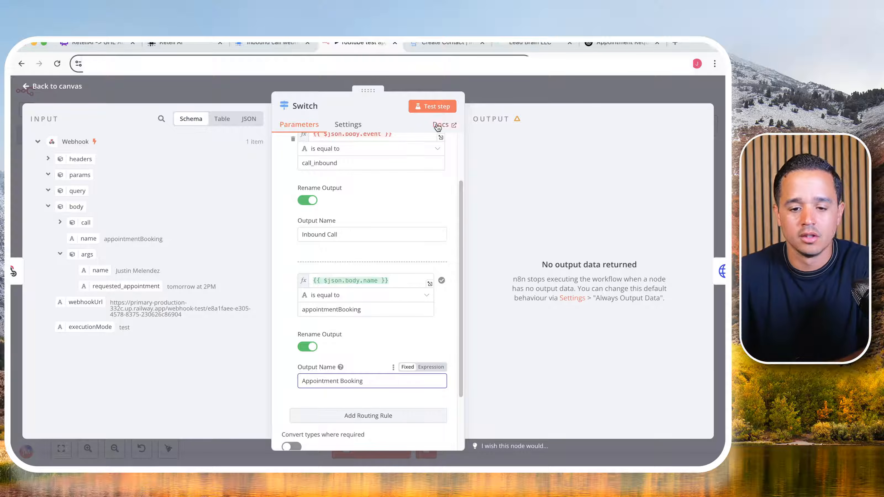
# - Test the Switch node, check its Appointment Booking output branch, and return to the canvas
pyautogui.click(441, 107)
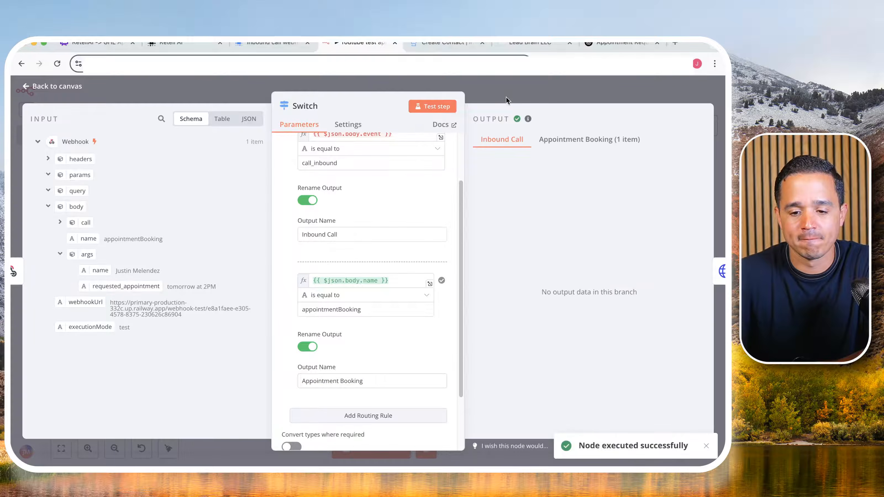
pyautogui.click(594, 148)
pyautogui.click(535, 88)
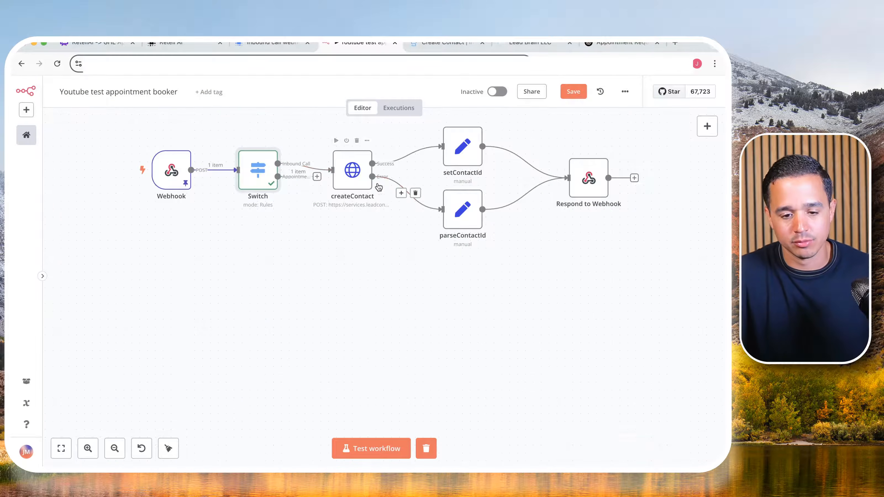
# - Move the createContact, setContactId, parseContactId and Respond to Webhook nodes together so they sit above and to the right of the Switch node
pyautogui.scroll(2, 376, 183)
pyautogui.moveTo(300, 110); pyautogui.dragTo(665, 245)
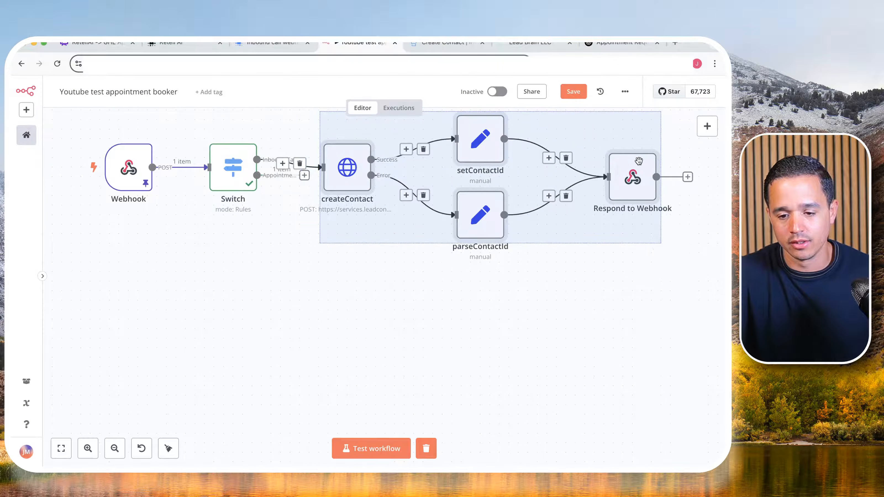
pyautogui.moveTo(633, 168); pyautogui.dragTo(651, 172)
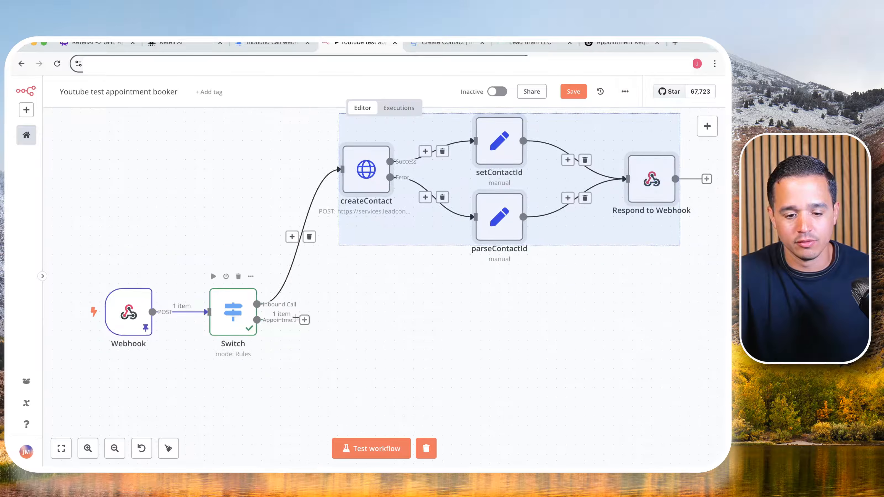
pyautogui.moveTo(304, 320); pyautogui.dragTo(398, 406)
pyautogui.scroll(2, 390, 400)
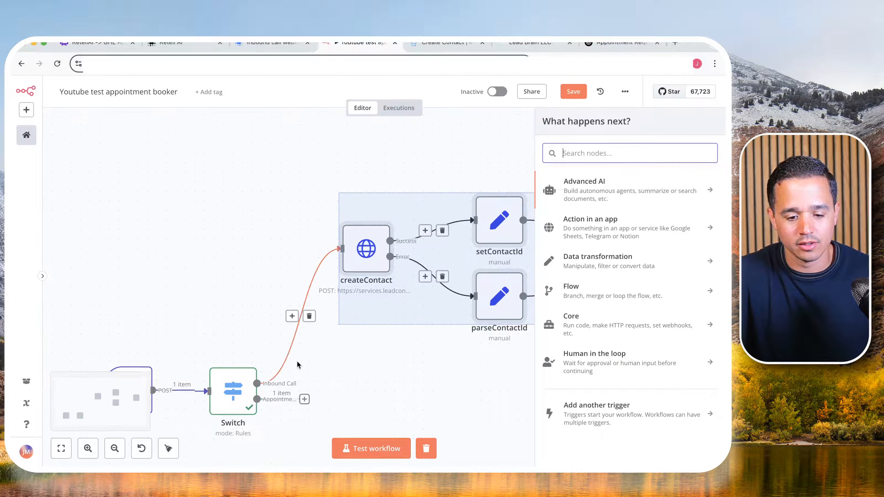
pyautogui.click(379, 392)
pyautogui.scroll(10, 261, 387)
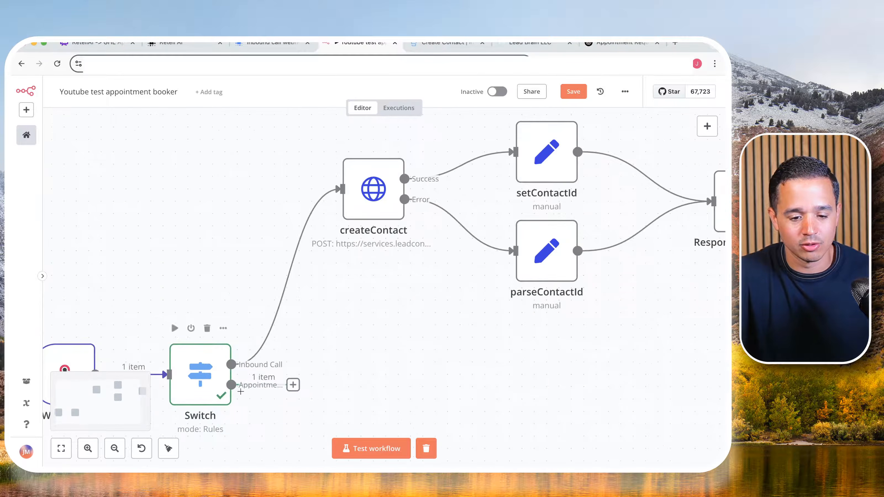
pyautogui.scroll(-10, 354, 398)
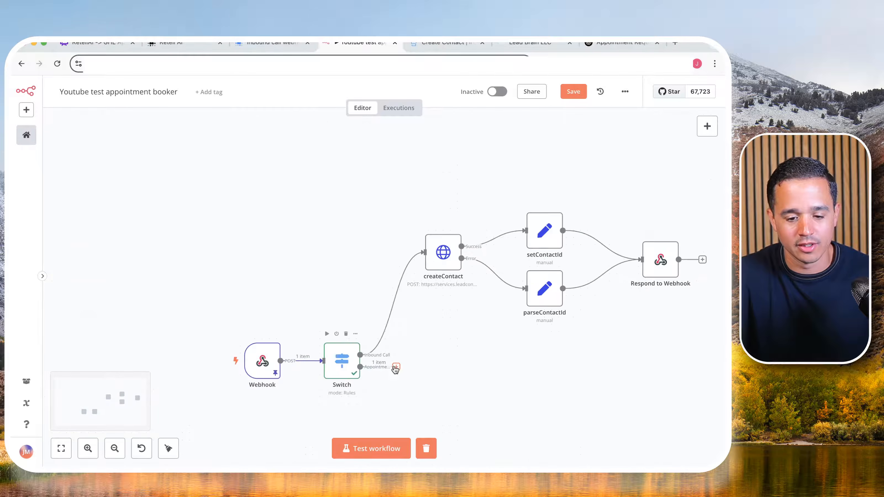
pyautogui.moveTo(509, 394); pyautogui.dragTo(341, 213)
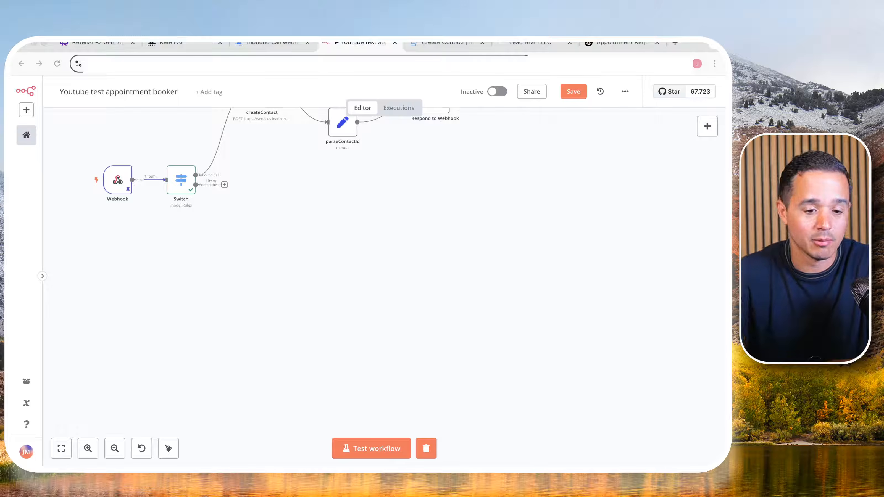
# - Search the Webhook node's pinned output for "dynamic", examine the contactId under the dynamic variables, and return to the canvas
pyautogui.click(222, 263)
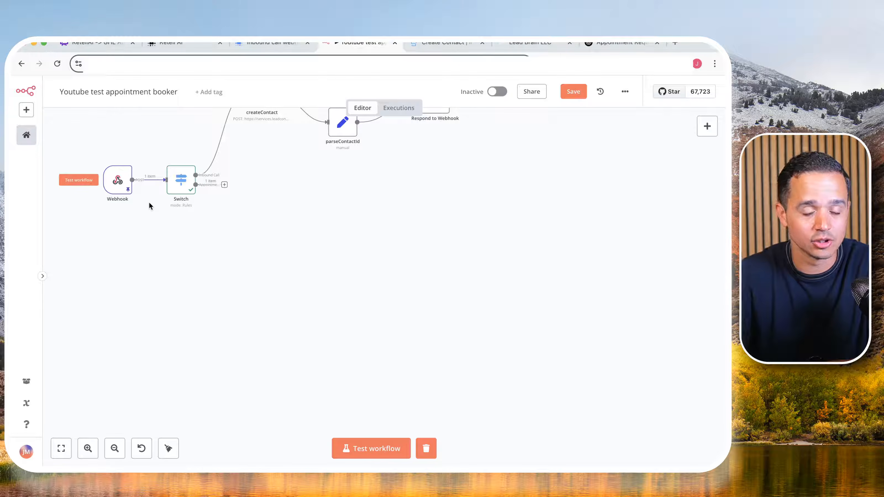
pyautogui.doubleClick(118, 179)
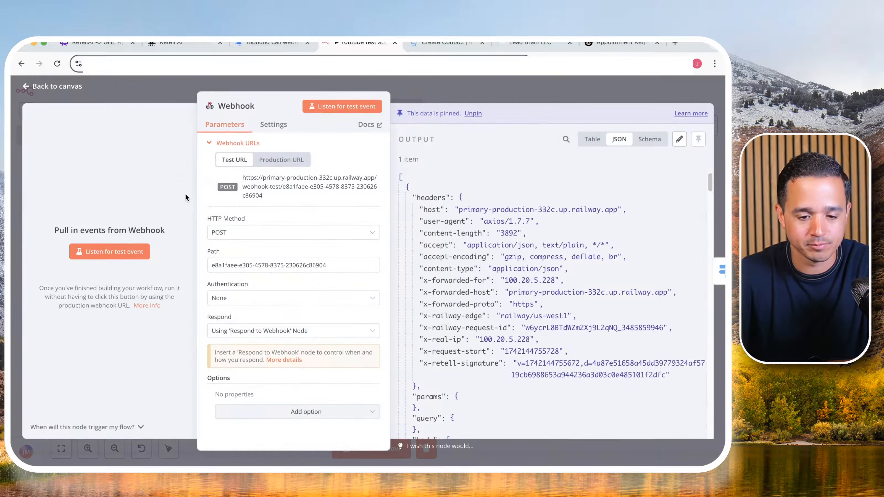
pyautogui.click(564, 139)
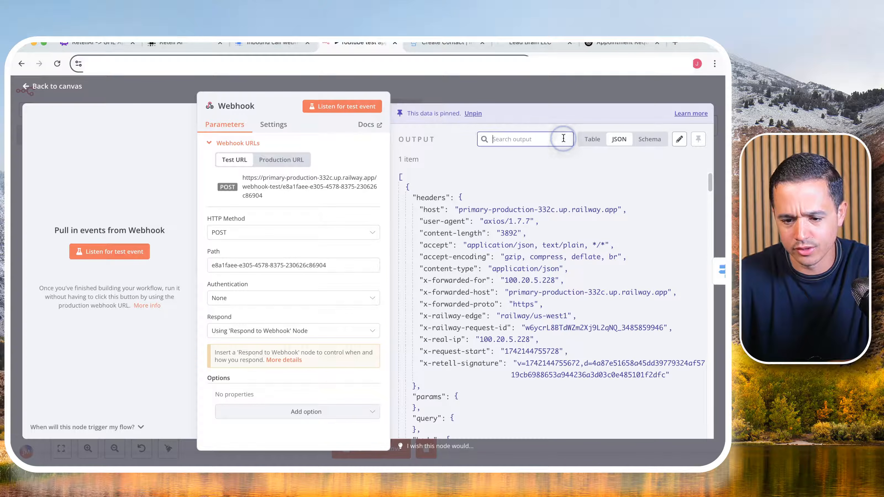
pyautogui.write('dynamic')
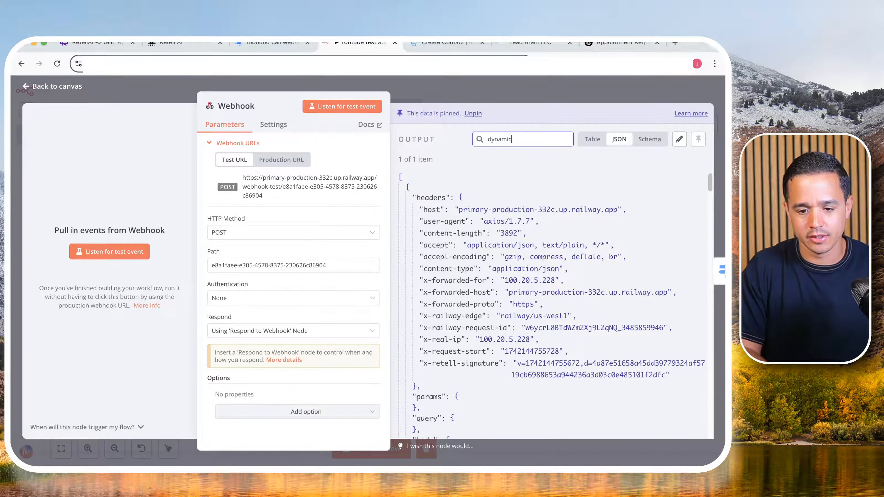
pyautogui.scroll(-10, 569, 278)
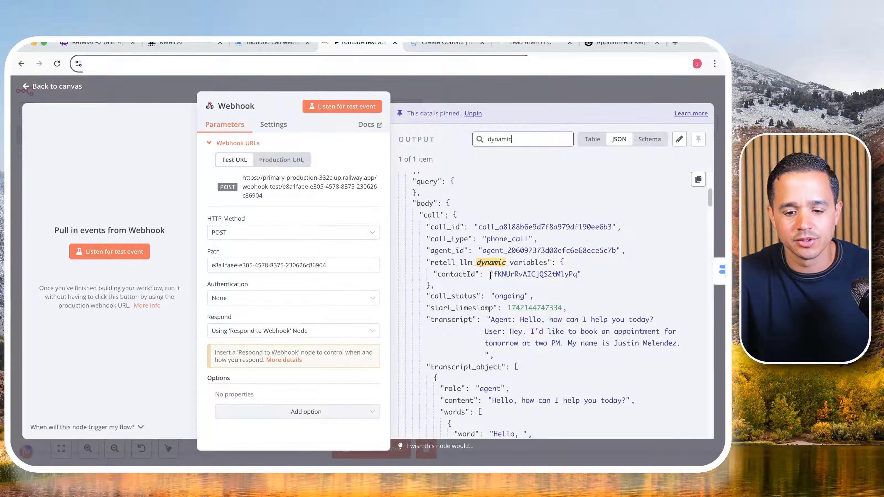
pyautogui.doubleClick(526, 274)
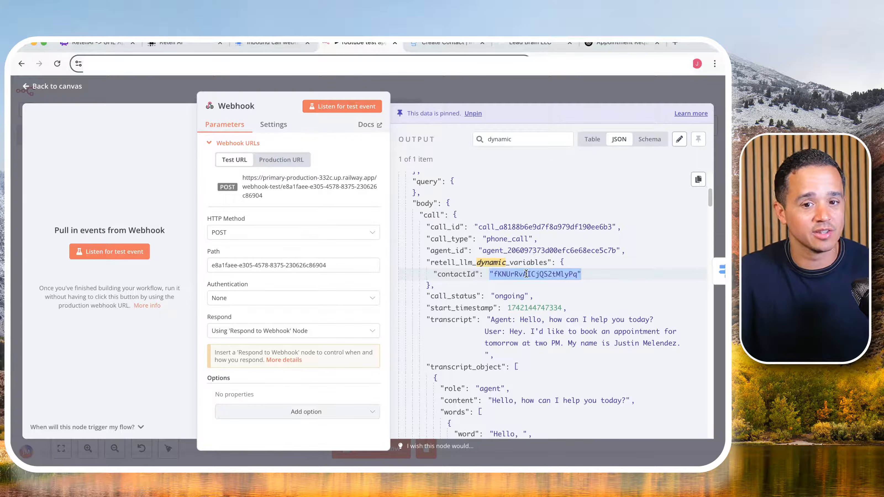
pyautogui.click(572, 89)
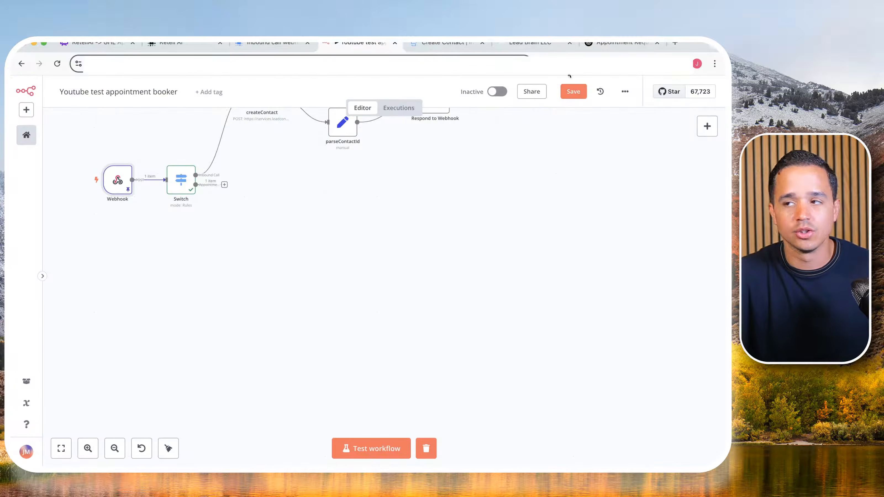
pyautogui.press('super+Tab')
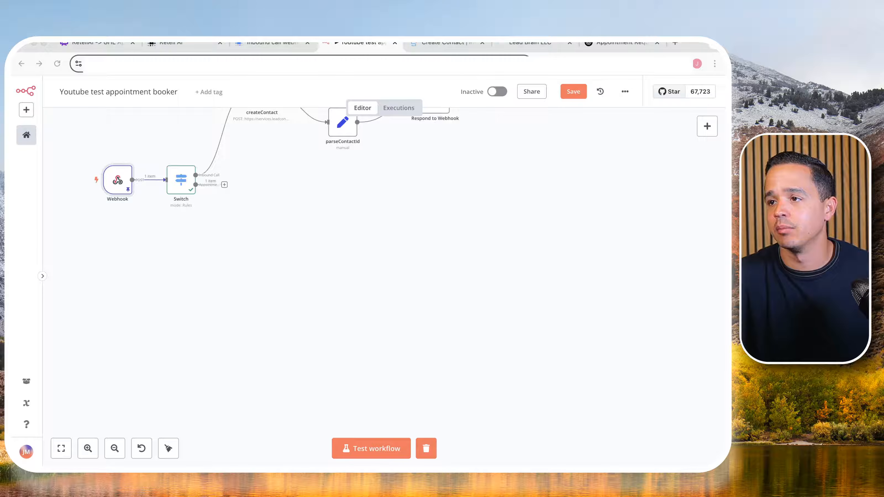
# - Add an Edit Fields (Set) node to the Switch node's Appointment Booking output
pyautogui.click(224, 184)
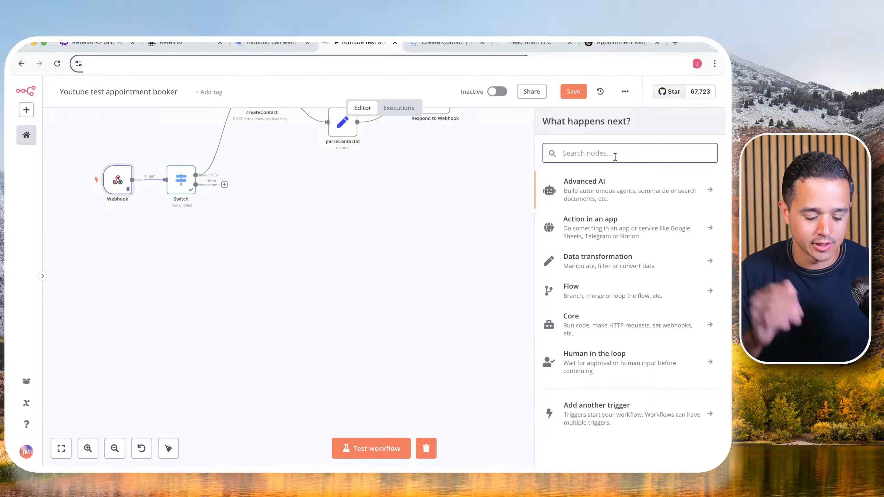
pyautogui.write('set')
pyautogui.click(641, 185)
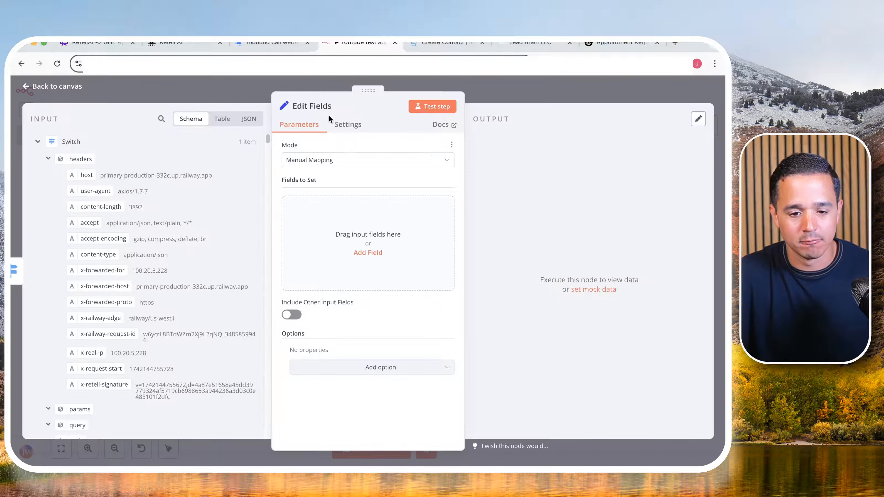
# - Rename the Edit Fields node to setVariables
pyautogui.click(304, 103)
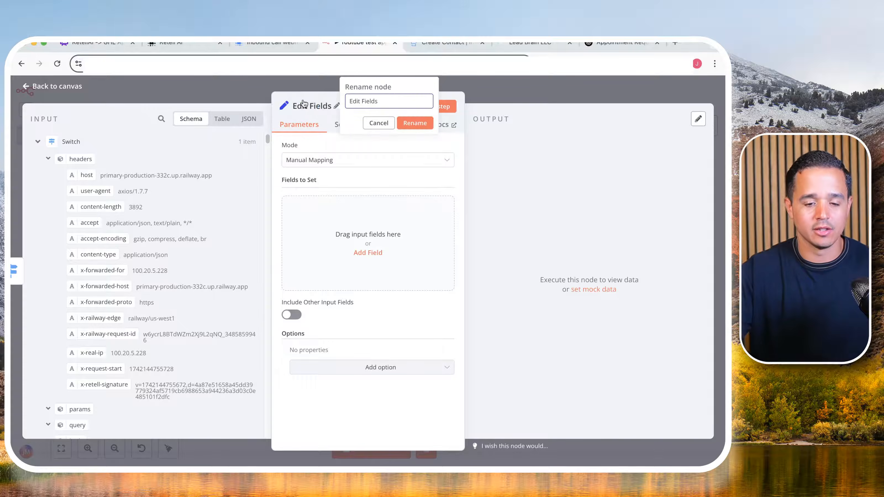
pyautogui.tripleClick(374, 101)
pyautogui.write('set')
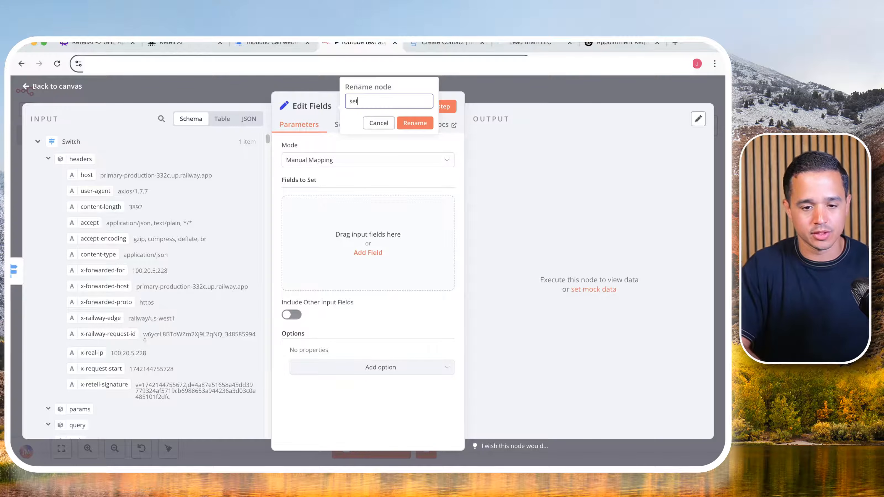
pyautogui.write('Variables')
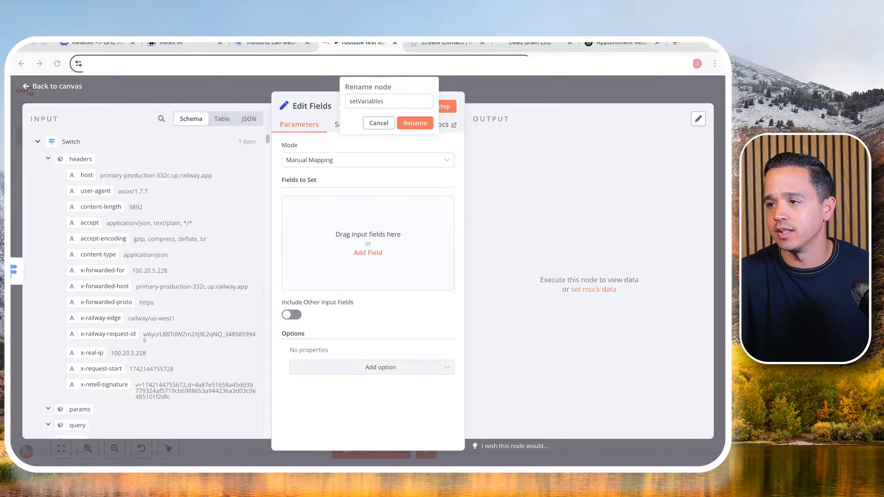
# - Add a string field named locationId to the fields to set and prepare its value for entry
pyautogui.click(368, 252)
pyautogui.click(333, 206)
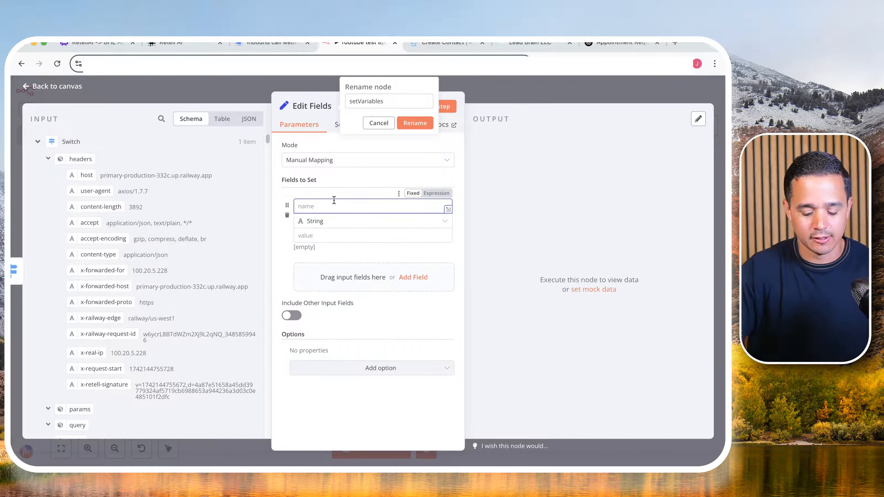
pyautogui.write('locationId')
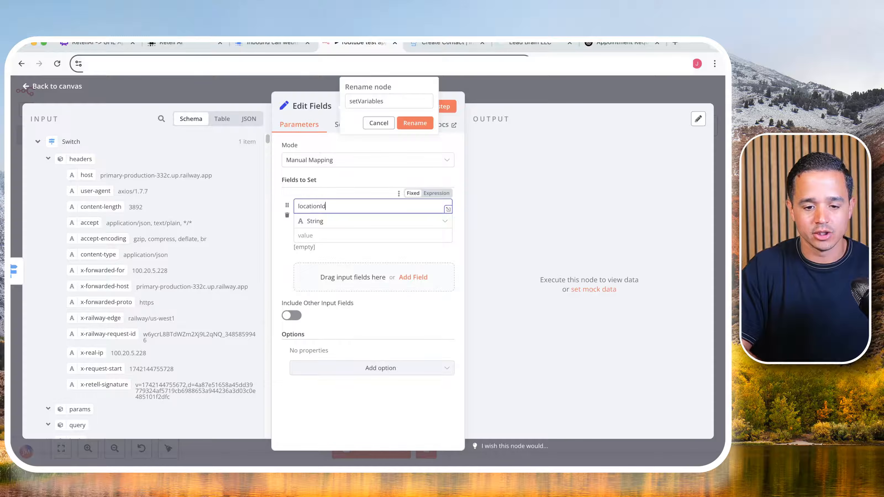
pyautogui.press('Tab')
pyautogui.press('Tab')
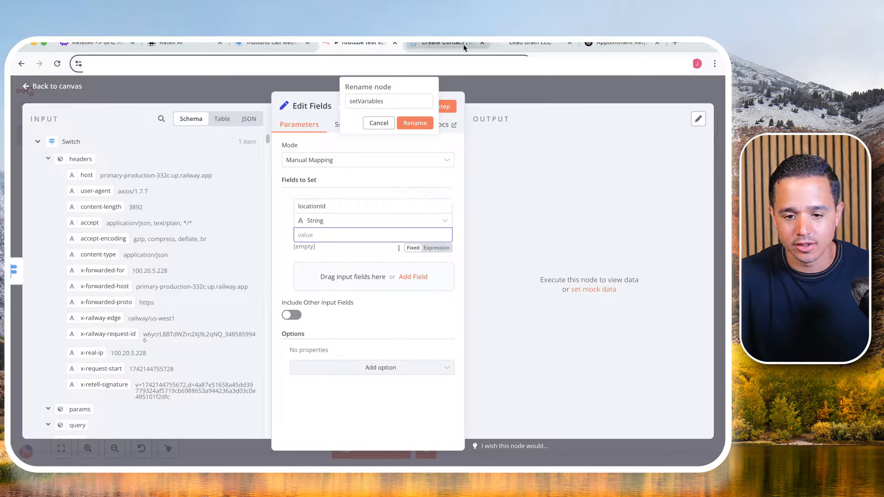
# - Copy the Location ID from the business profile settings in GoHighLevel and paste it as the locationId value in n8n
pyautogui.click(514, 43)
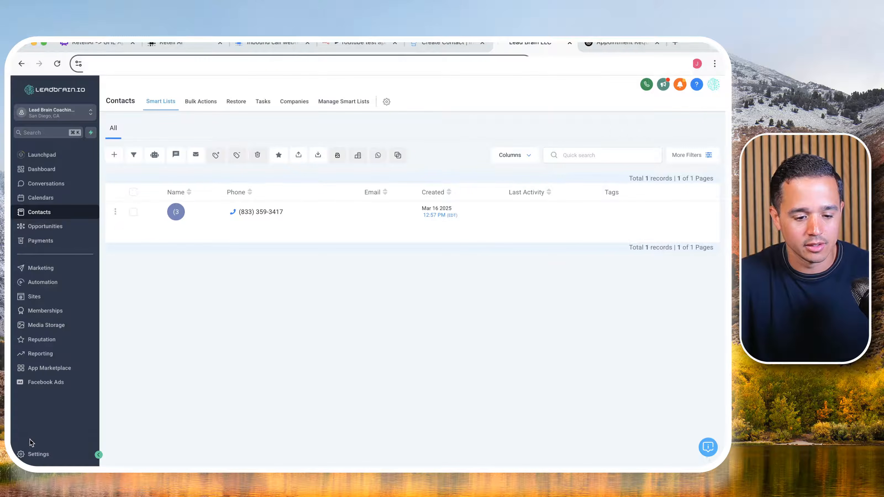
pyautogui.click(35, 453)
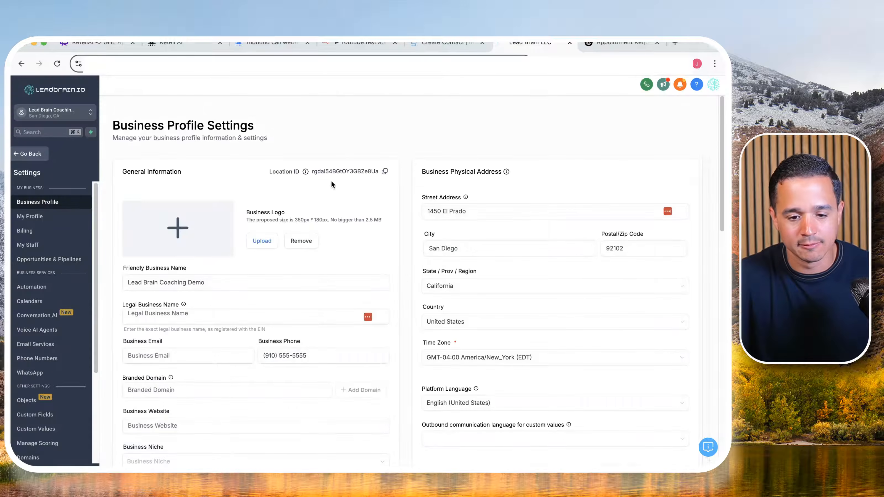
pyautogui.click(385, 172)
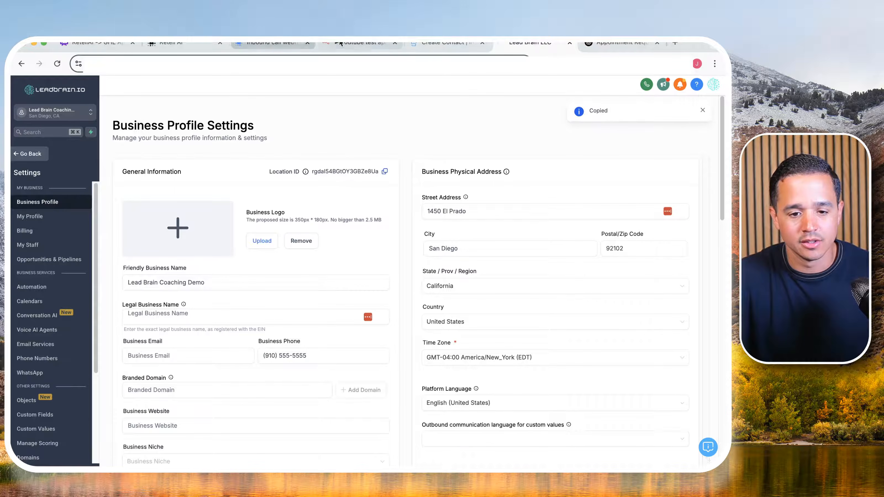
pyautogui.click(362, 44)
pyautogui.press('super+v')
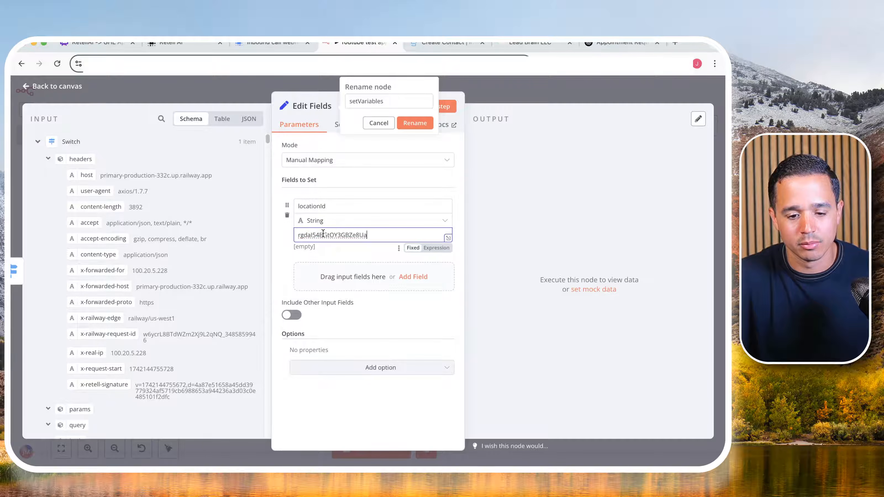
# - Add a second string field named contactId to the setVariables node
pyautogui.click(342, 271)
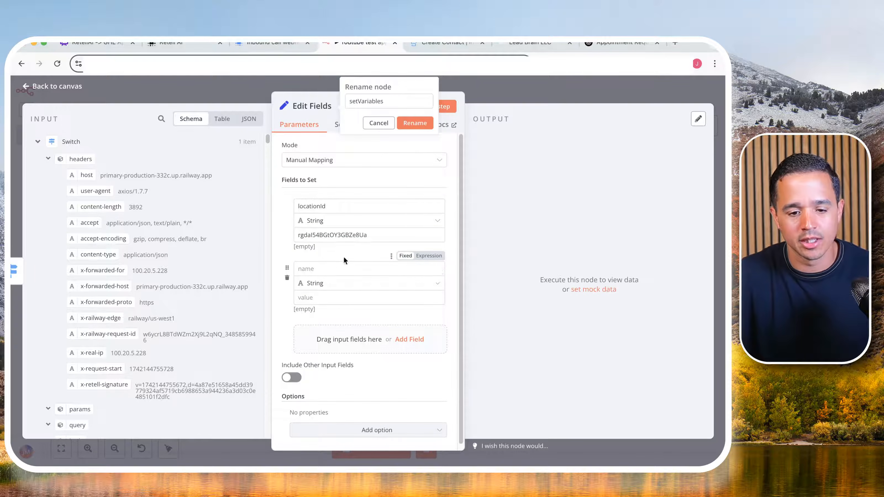
pyautogui.click(335, 270)
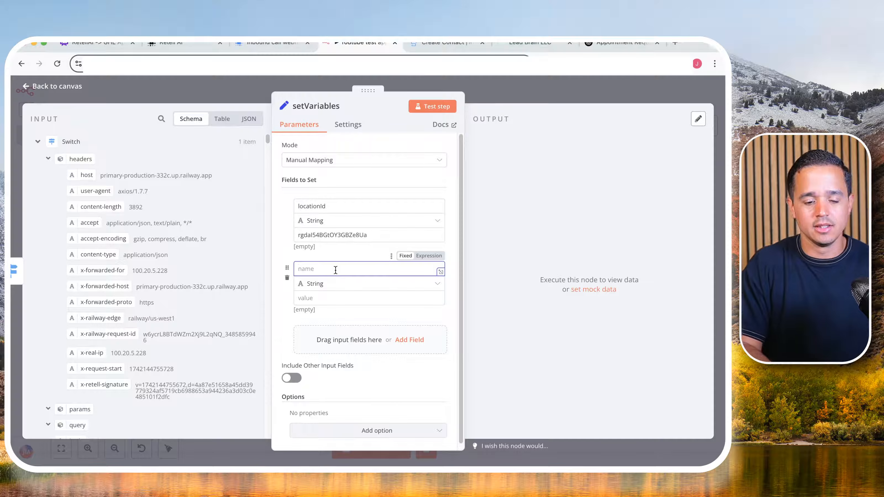
pyautogui.write('contactId')
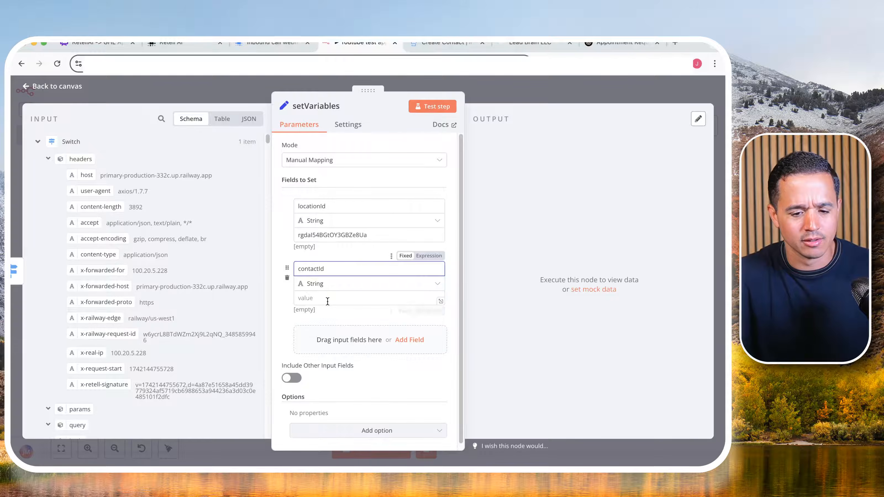
# - Search the input data for "dynamic" and map the contactId under the call's dynamic variables to the contactId field's value
pyautogui.scroll(-10, 119, 305)
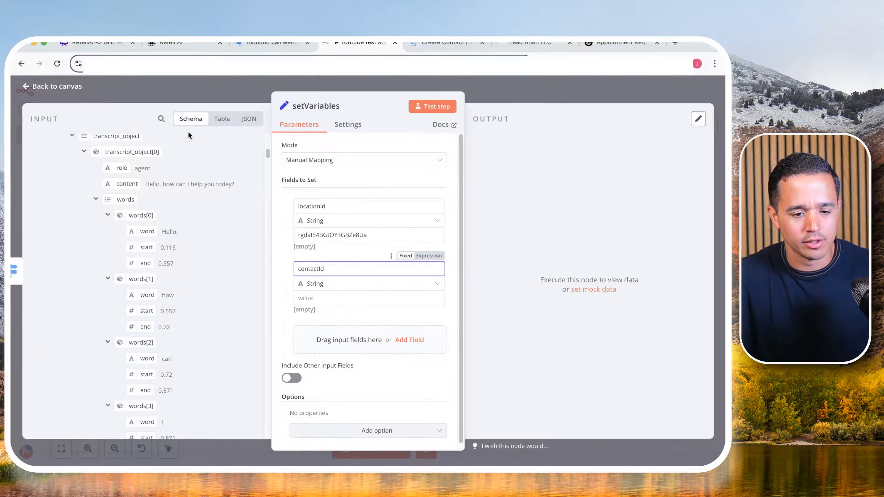
pyautogui.click(157, 114)
pyautogui.write('dyna')
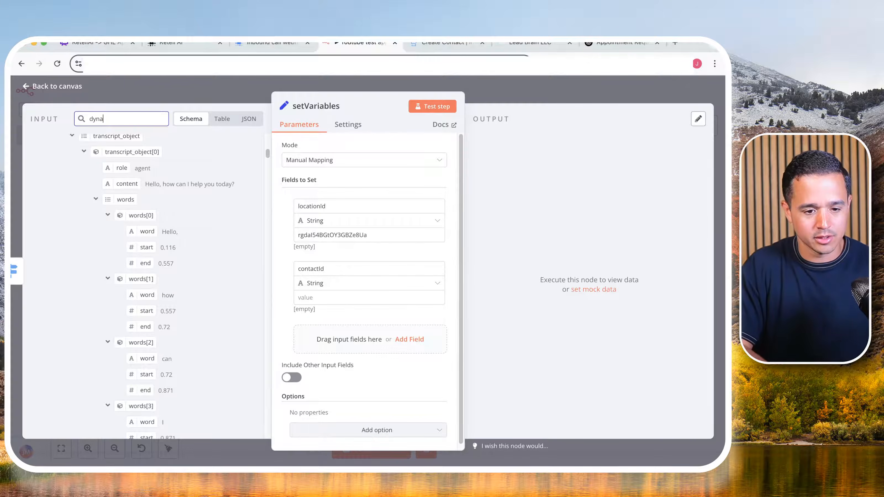
pyautogui.write('mic')
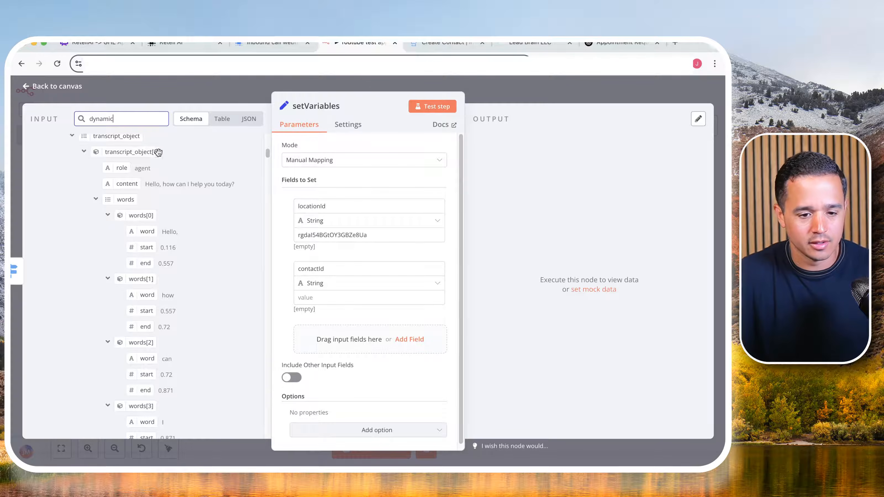
pyautogui.scroll(-3, 170, 256)
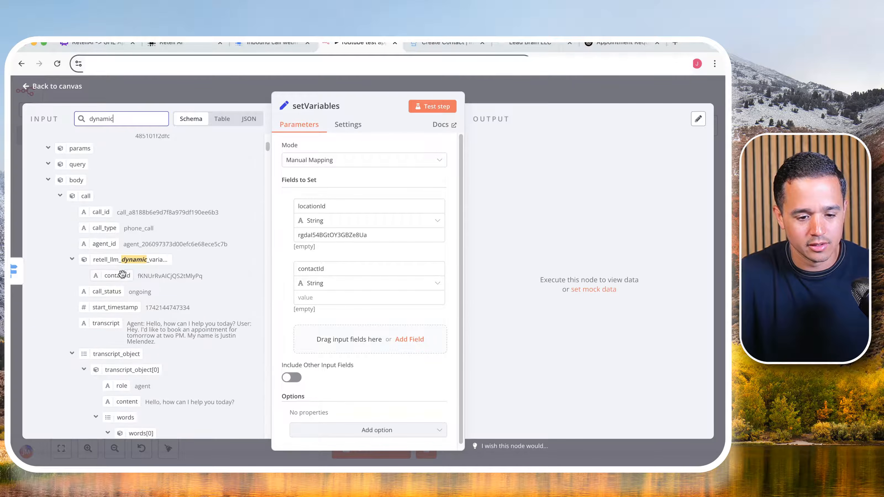
pyautogui.moveTo(118, 275); pyautogui.dragTo(323, 296)
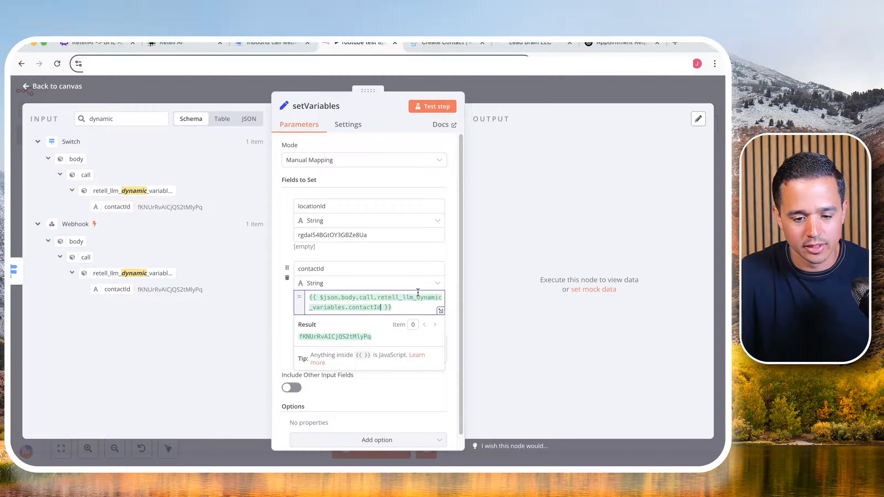
pyautogui.click(346, 244)
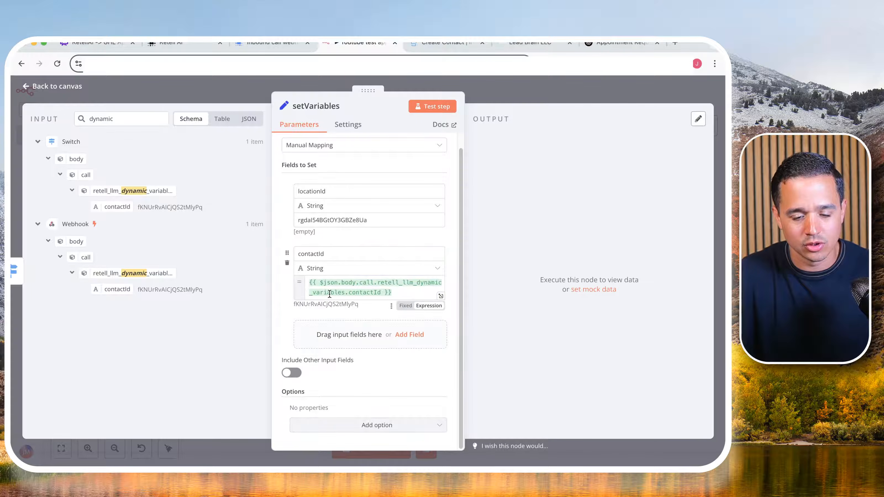
pyautogui.click(318, 221)
pyautogui.doubleClick(319, 221)
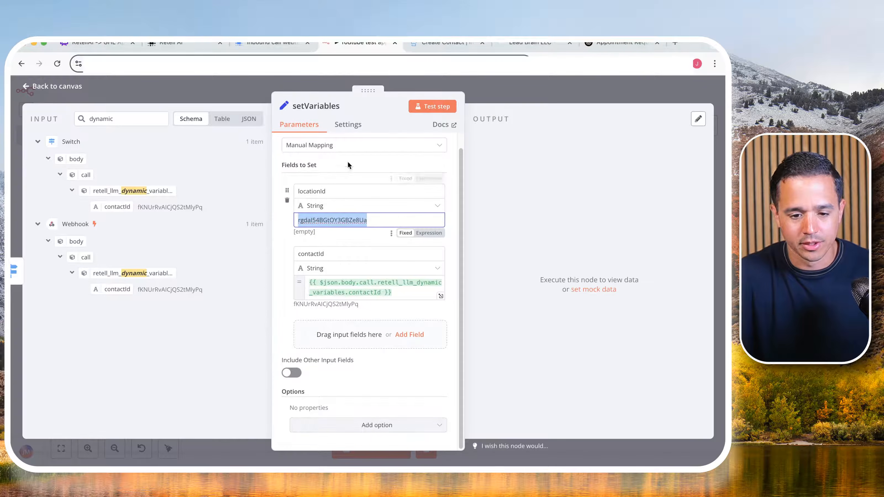
pyautogui.click(320, 169)
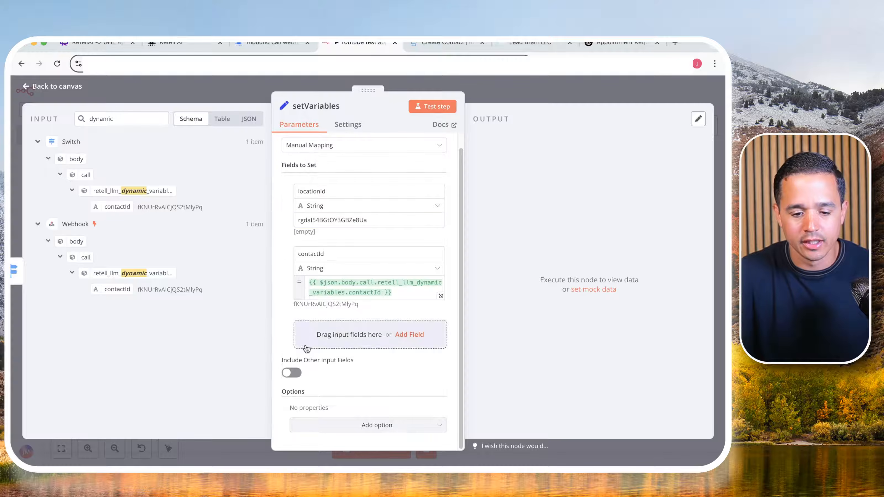
# - Add a third string field named calendarId to the setVariables node
pyautogui.click(317, 329)
pyautogui.write('calenda')
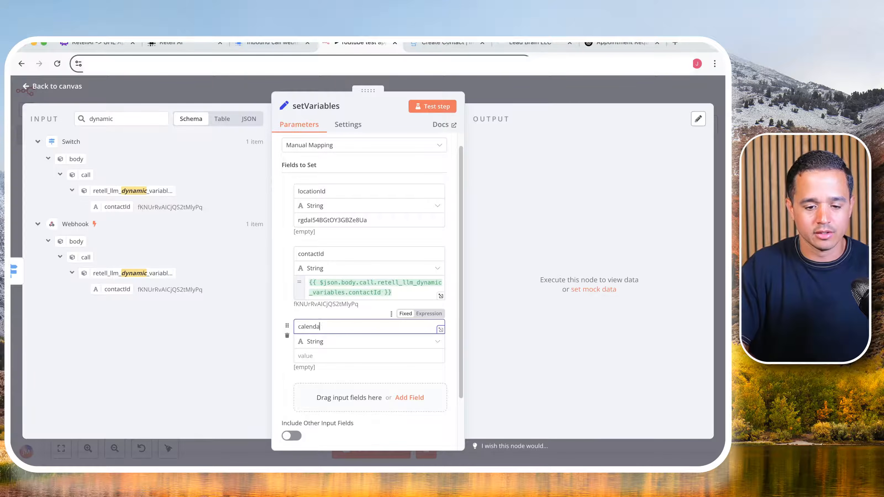
pyautogui.write('rId')
# - Copy the Real AI Calendar's ID from the GoHighLevel calendar settings, paste it as the calendarId value in n8n, and recheck its source
pyautogui.click(530, 43)
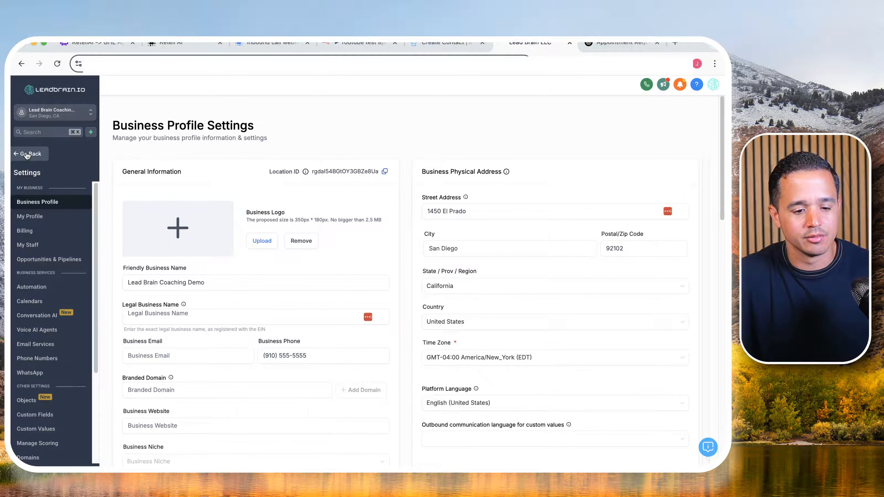
pyautogui.click(30, 301)
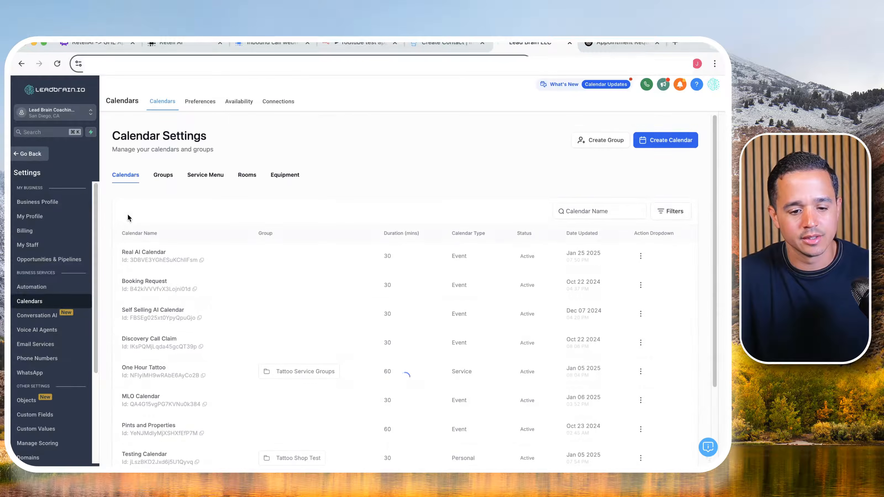
pyautogui.click(202, 260)
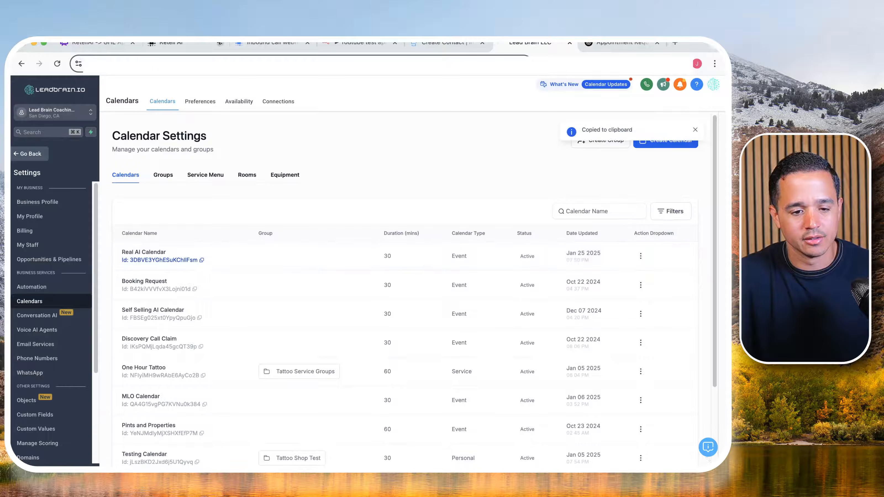
pyautogui.click(359, 43)
pyautogui.click(311, 359)
pyautogui.press('super+v')
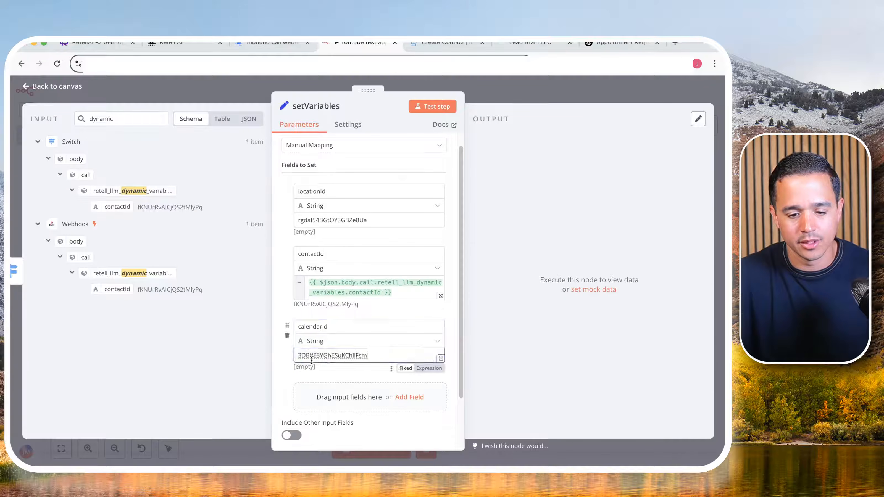
pyautogui.click(505, 47)
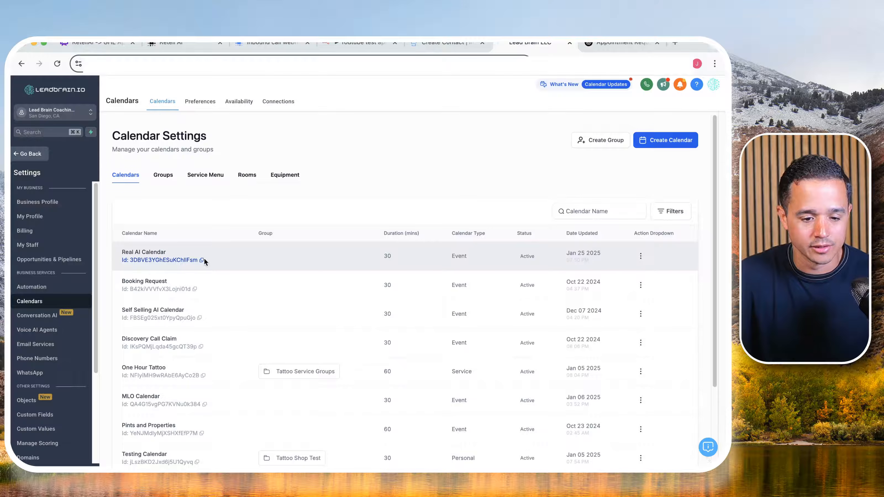
pyautogui.click(359, 43)
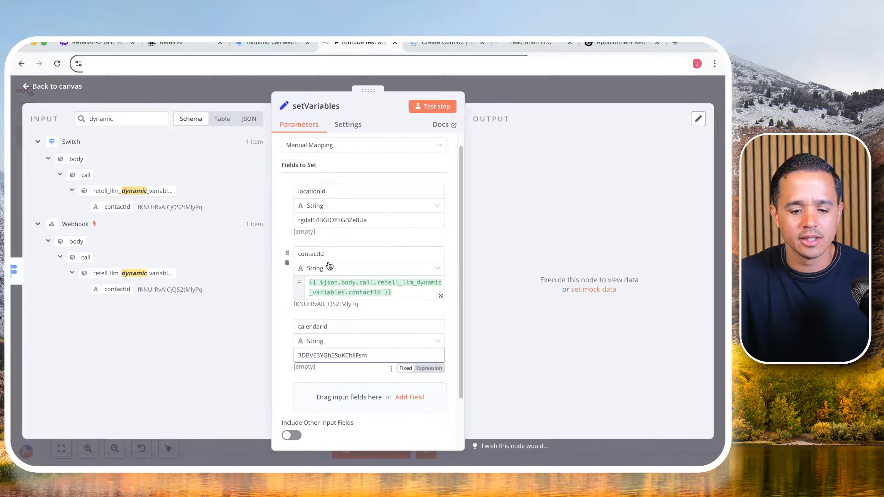
# - Return to the canvas and move the setVariables node up and closer to the Switch node
pyautogui.click(505, 89)
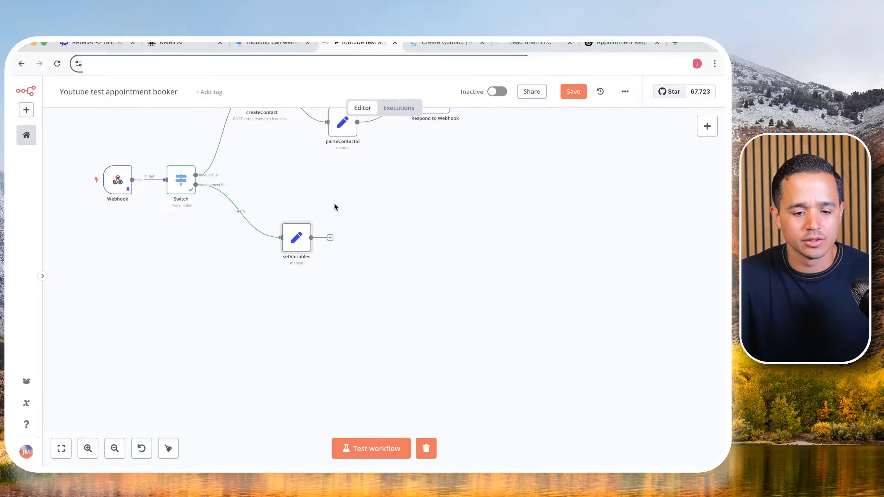
pyautogui.moveTo(303, 241); pyautogui.dragTo(275, 217)
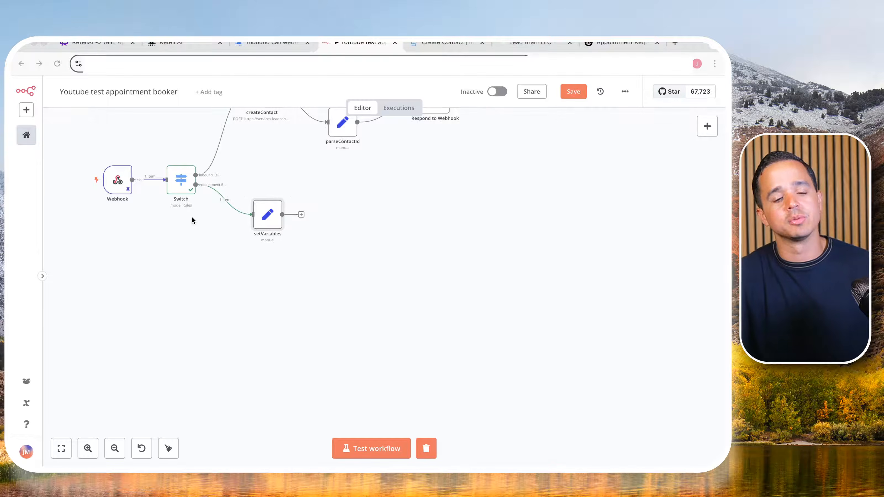
# - Open the Create Appointment reference in the GoHighLevel API documentation and examine its headers and required body fields
pyautogui.click(448, 43)
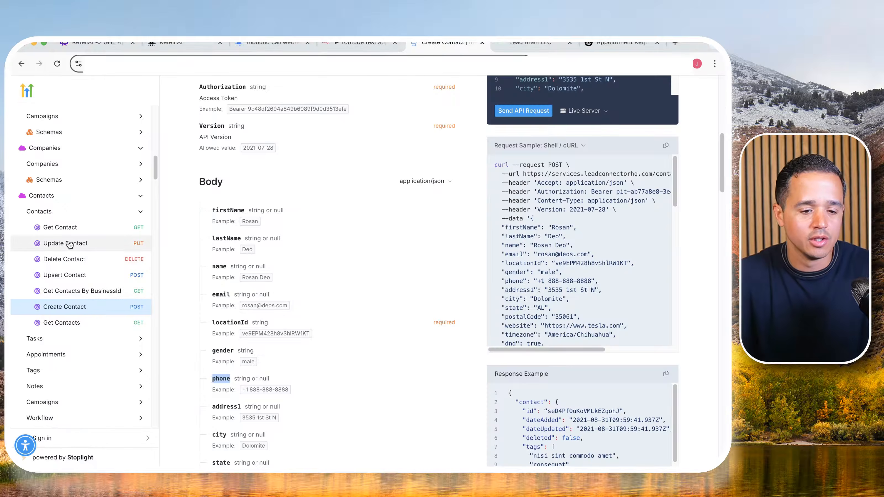
pyautogui.scroll(5, 68, 250)
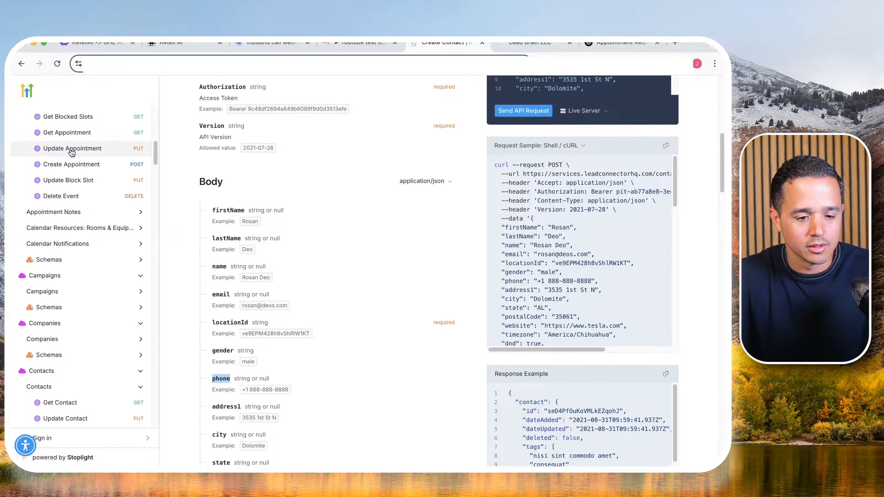
pyautogui.click(70, 164)
pyautogui.scroll(-6, 286, 216)
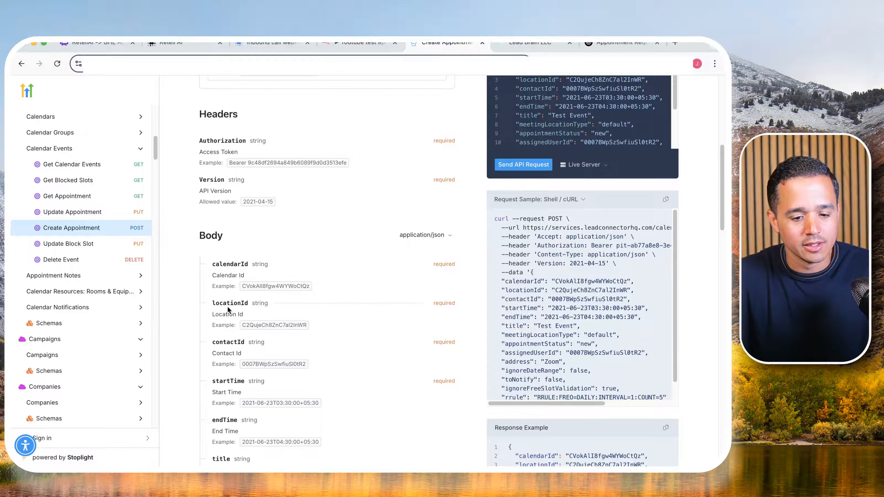
pyautogui.scroll(-1, 224, 323)
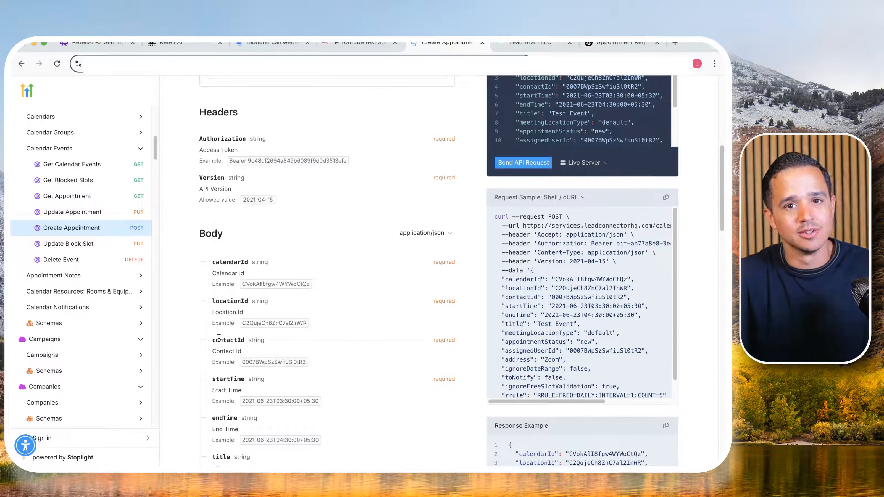
pyautogui.scroll(-1, 220, 345)
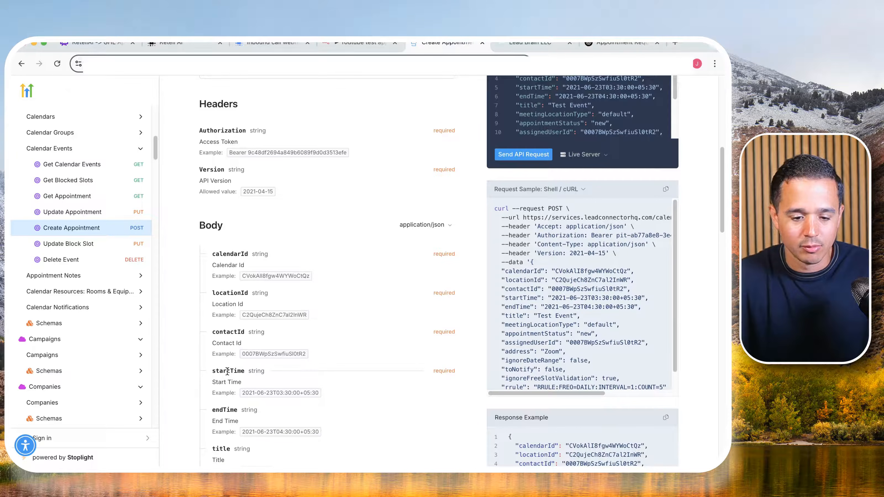
# - Check the startTime example format in the API documentation, and add an OpenAI Message a Model node after setVariables in n8n
pyautogui.doubleClick(247, 393)
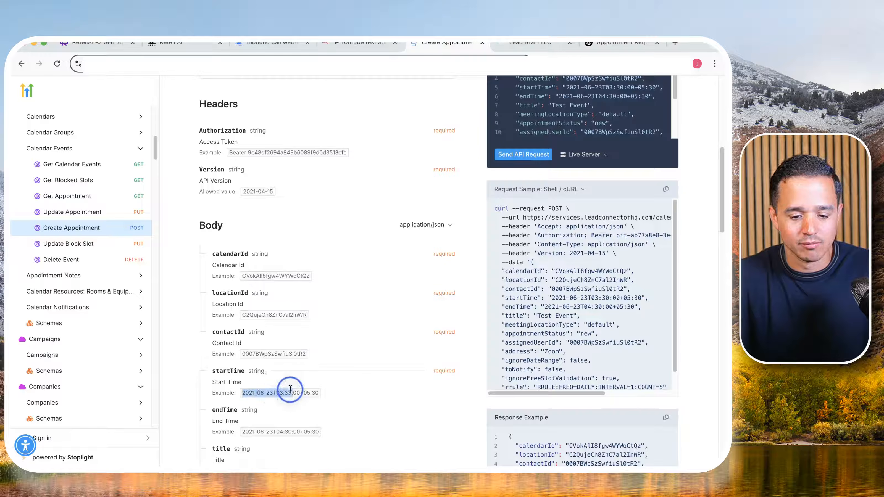
pyautogui.moveTo(309, 391); pyautogui.dragTo(314, 393)
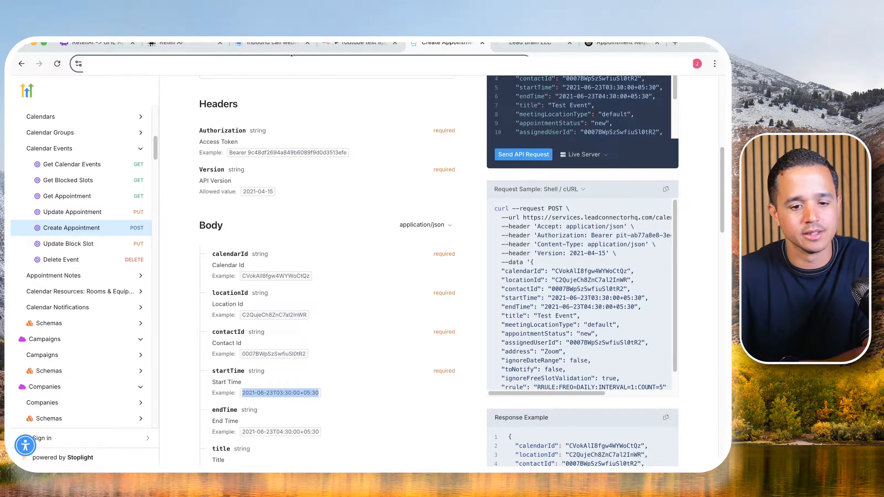
pyautogui.click(359, 43)
pyautogui.click(301, 214)
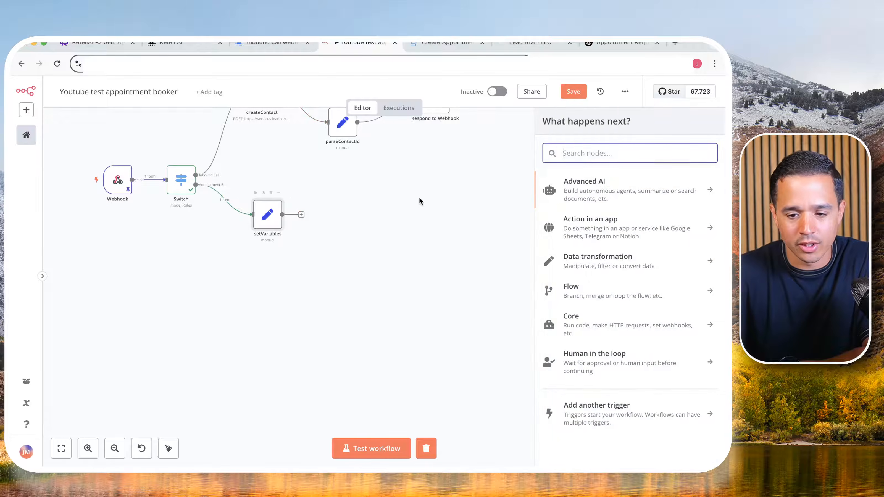
pyautogui.write('open')
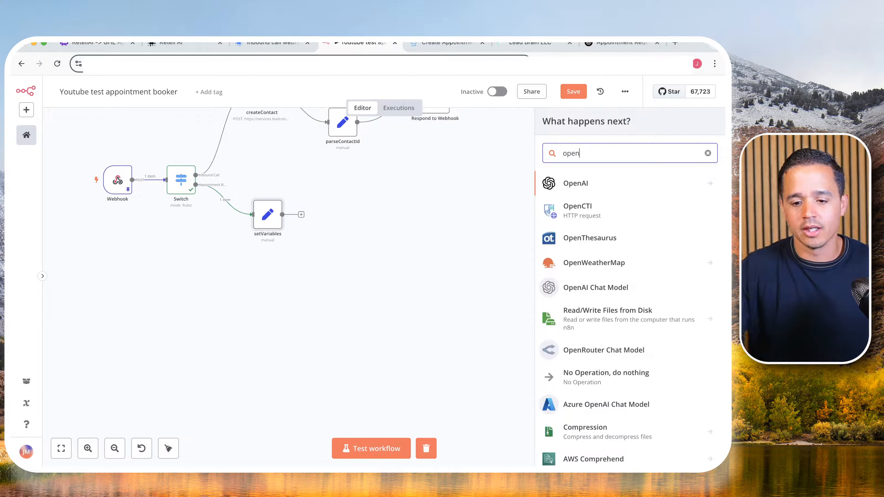
pyautogui.click(589, 183)
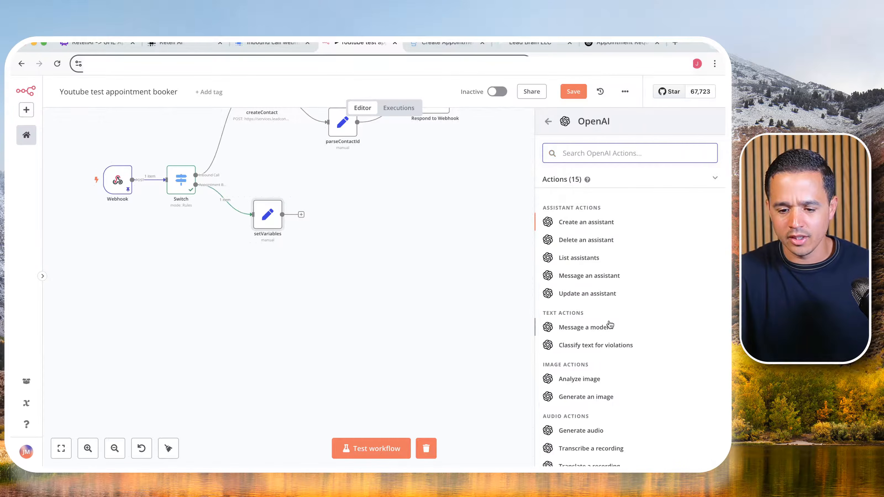
pyautogui.click(605, 329)
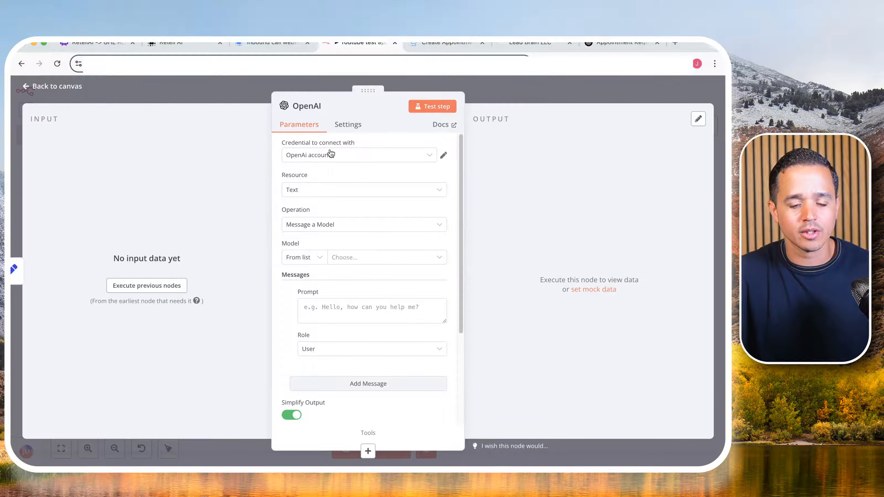
pyautogui.click(376, 156)
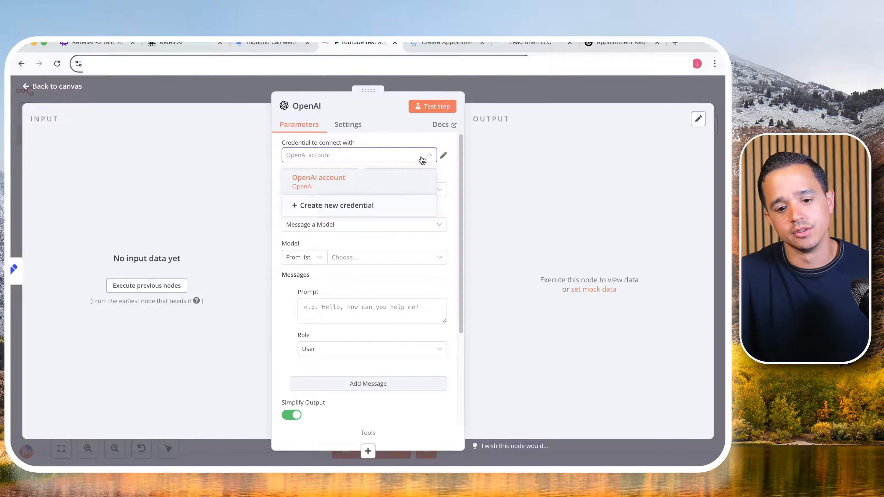
pyautogui.click(315, 205)
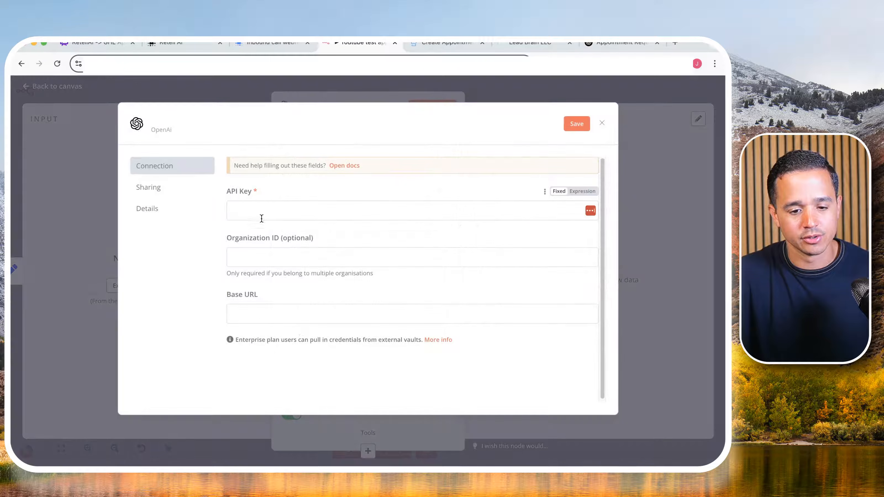
pyautogui.click(256, 214)
pyautogui.click(601, 123)
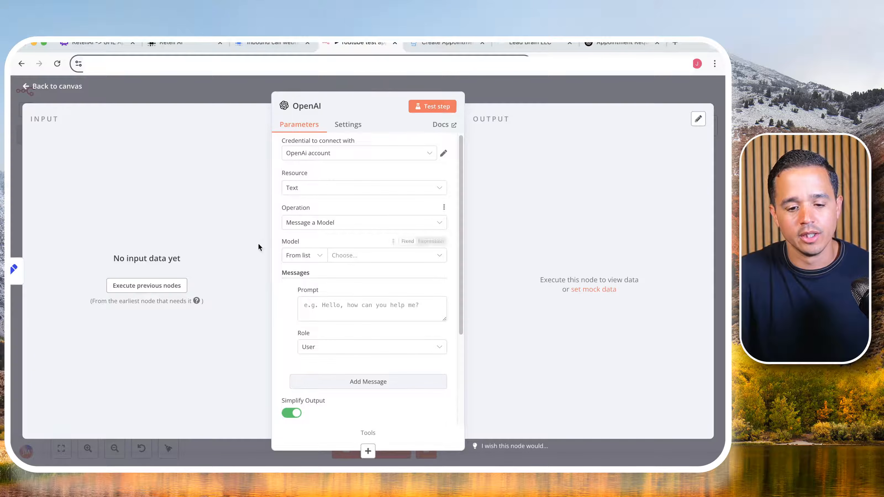
# - Set the OpenAI node's model to GPT-4O and the first message's role to System
pyautogui.click(379, 262)
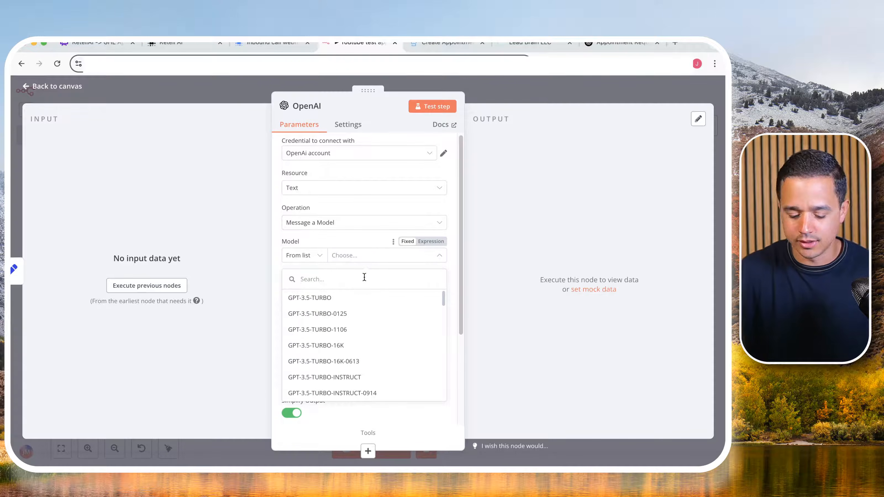
pyautogui.write('4o')
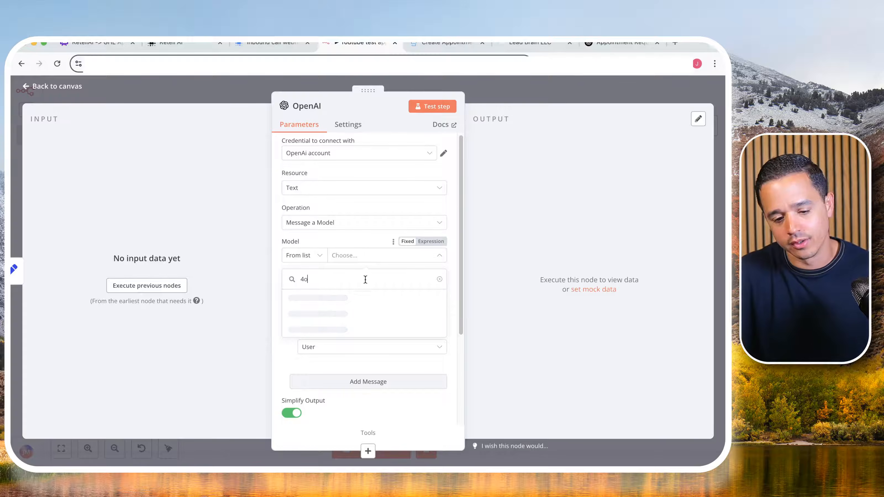
pyautogui.click(338, 303)
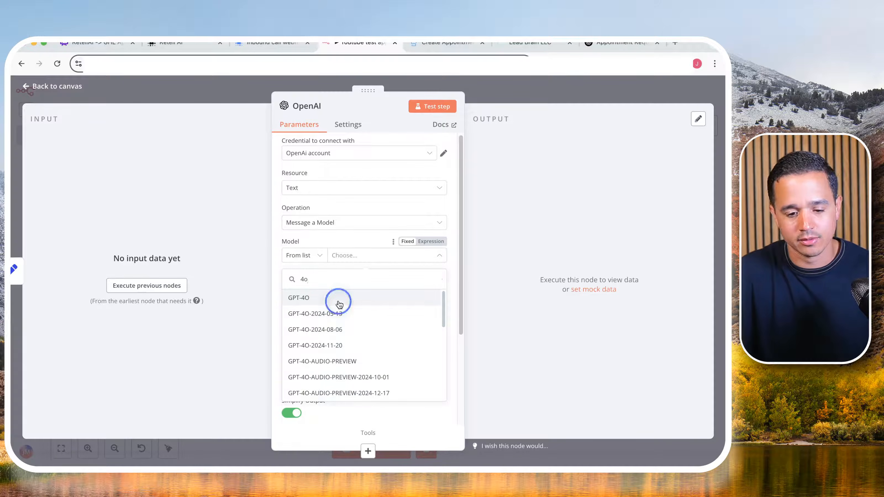
pyautogui.scroll(-3, 337, 300)
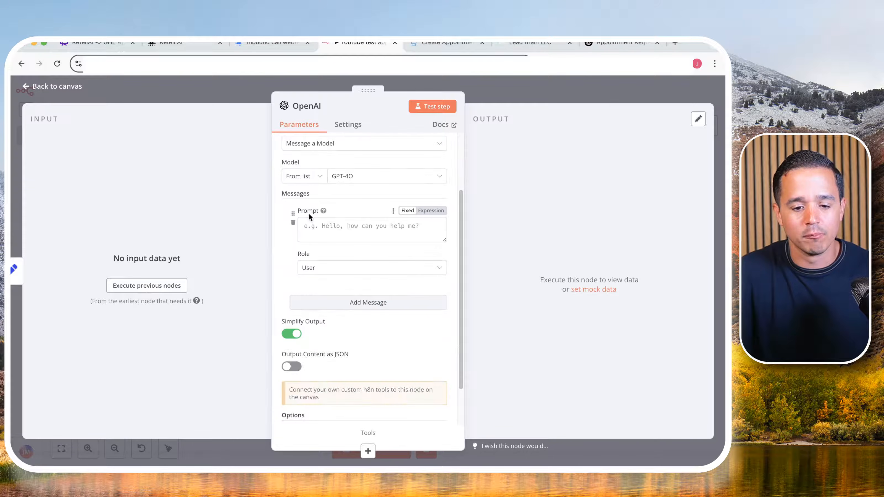
pyautogui.click(321, 267)
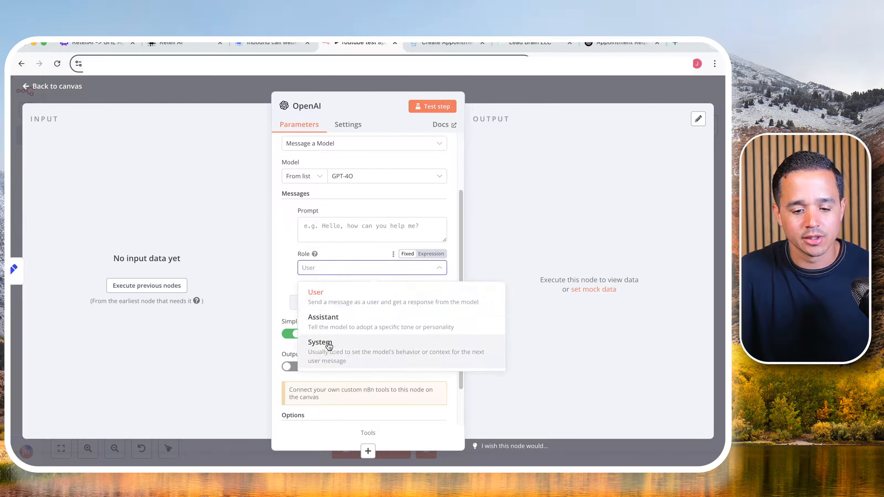
pyautogui.click(329, 345)
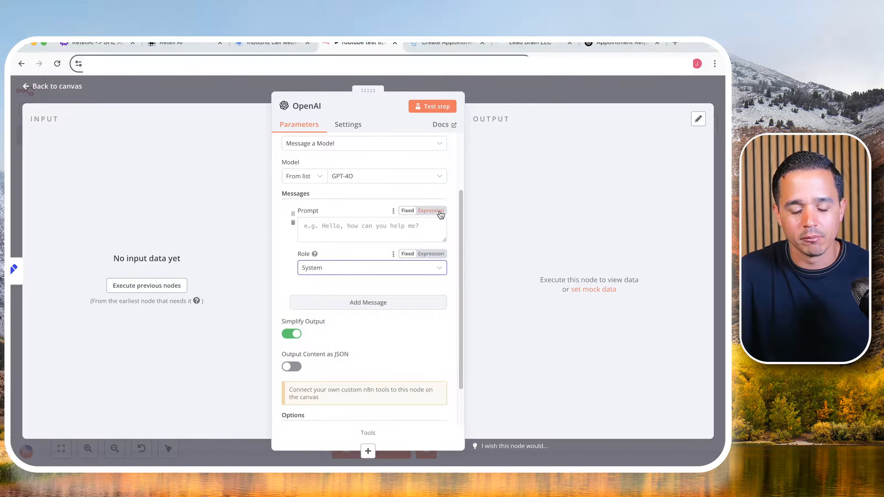
# - Paste the time-formatting instructions as the system message's expression prompt, converting natural language times into an ISO 8601 startTime in Eastern Time
pyautogui.click(431, 211)
pyautogui.click(442, 225)
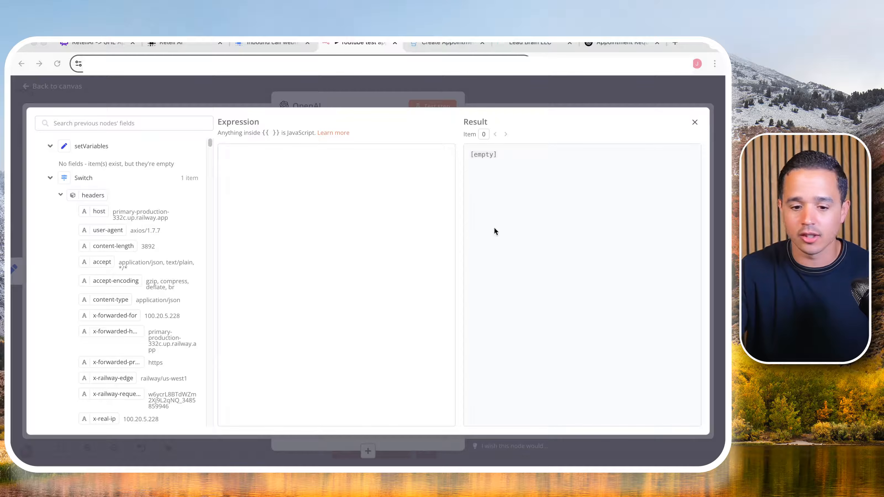
pyautogui.click(347, 217)
pyautogui.press('super+v')
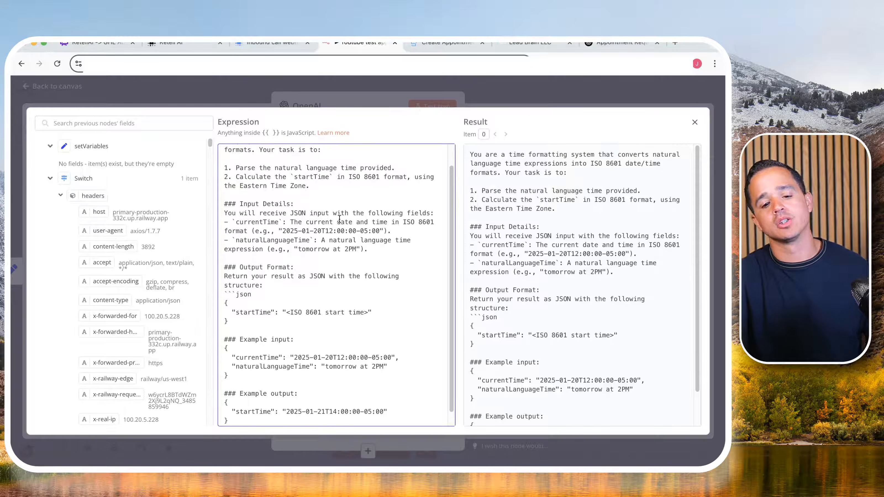
# - Review the system prompt's time zone, input fields and example input and output, and close the expression editor
pyautogui.scroll(1, 337, 146)
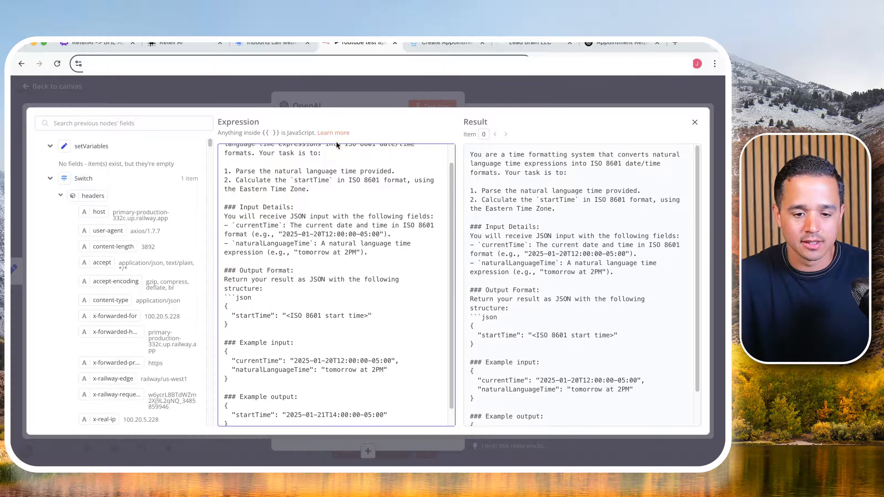
pyautogui.scroll(1, 337, 146)
pyautogui.scroll(-1, 290, 240)
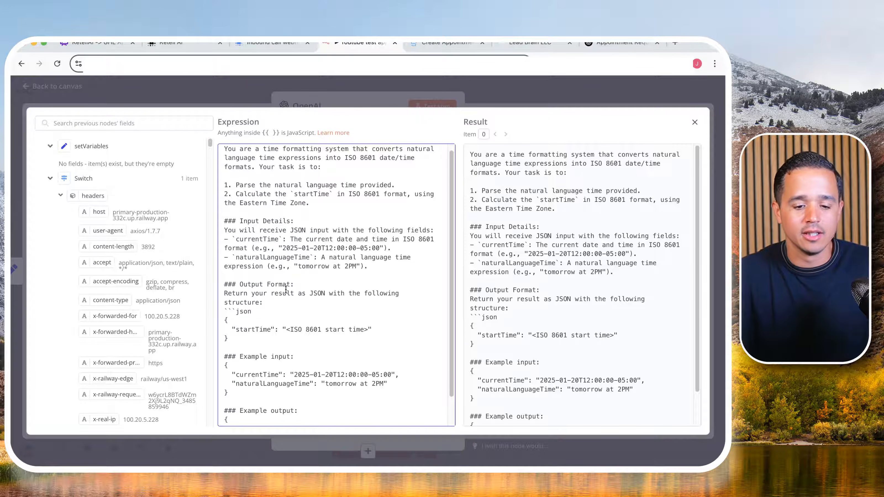
pyautogui.scroll(-1, 285, 289)
pyautogui.moveTo(325, 377); pyautogui.dragTo(380, 381)
pyautogui.scroll(-3, 380, 380)
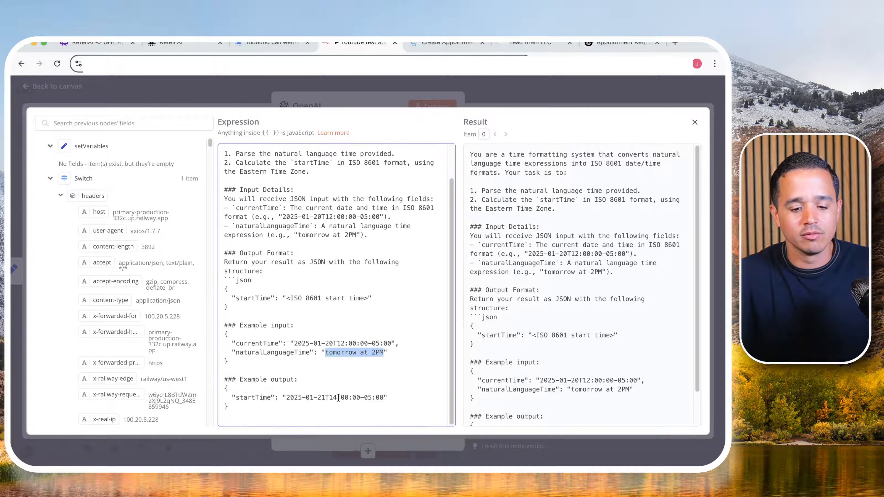
pyautogui.moveTo(318, 398); pyautogui.dragTo(333, 399)
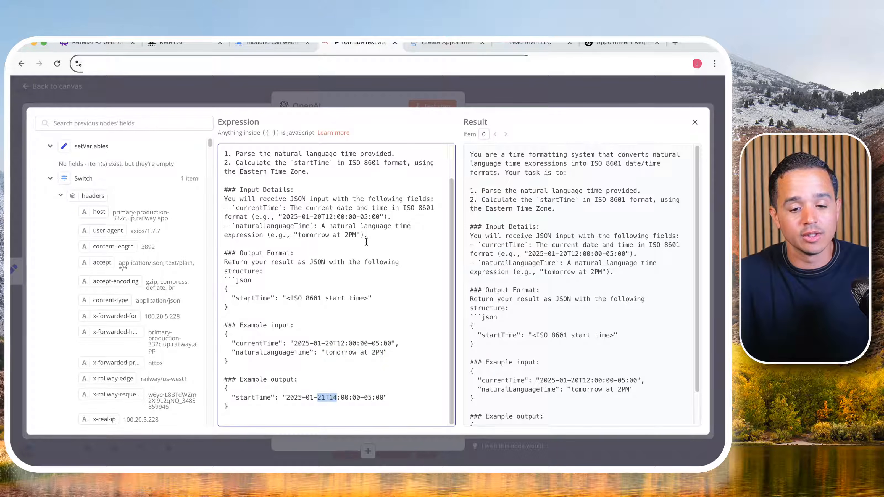
pyautogui.scroll(2, 377, 231)
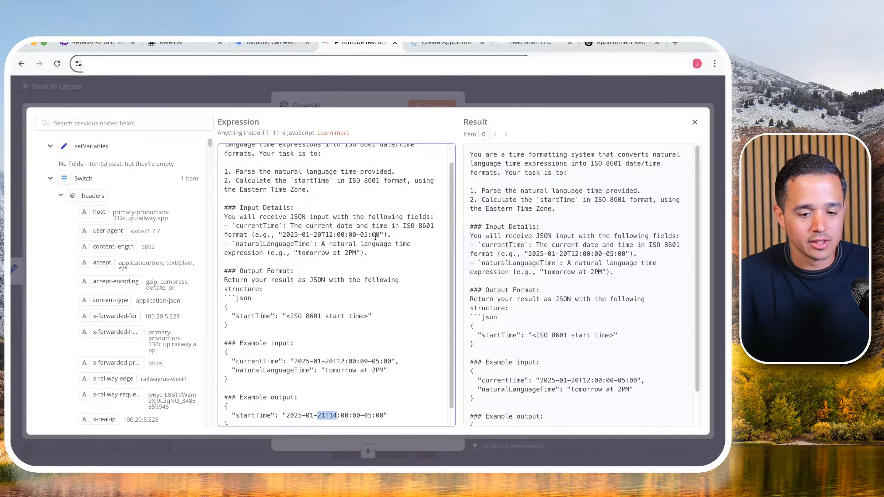
pyautogui.scroll(2, 375, 236)
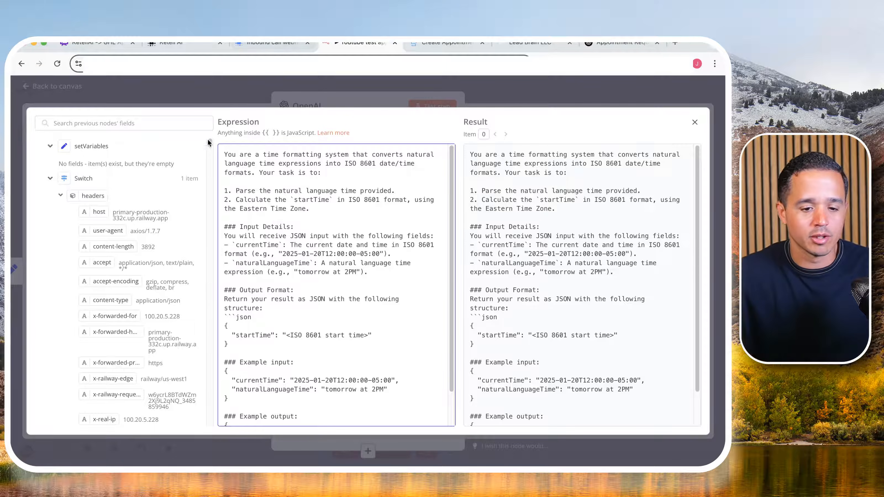
pyautogui.moveTo(239, 209); pyautogui.dragTo(306, 209)
pyautogui.scroll(-2, 292, 349)
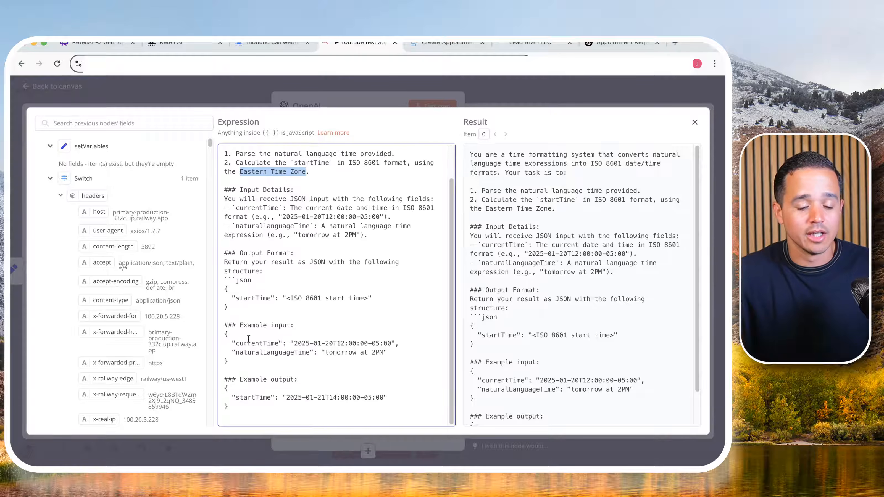
pyautogui.moveTo(236, 343); pyautogui.dragTo(385, 343)
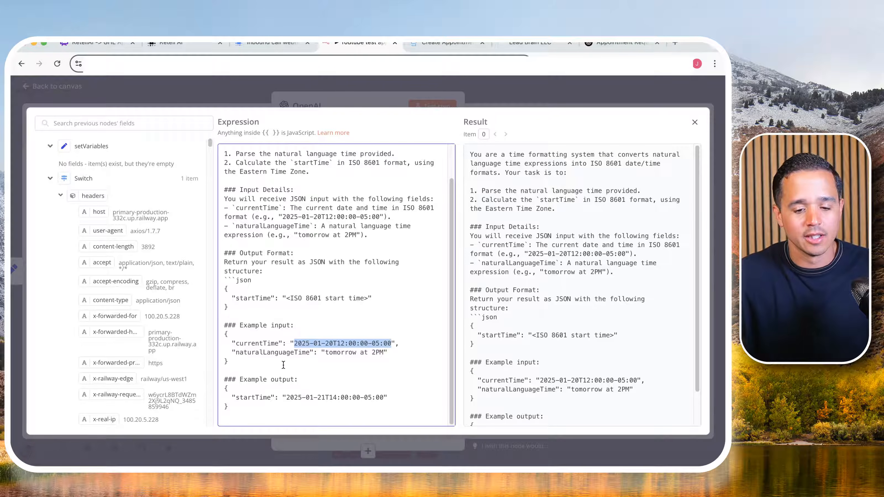
pyautogui.doubleClick(253, 352)
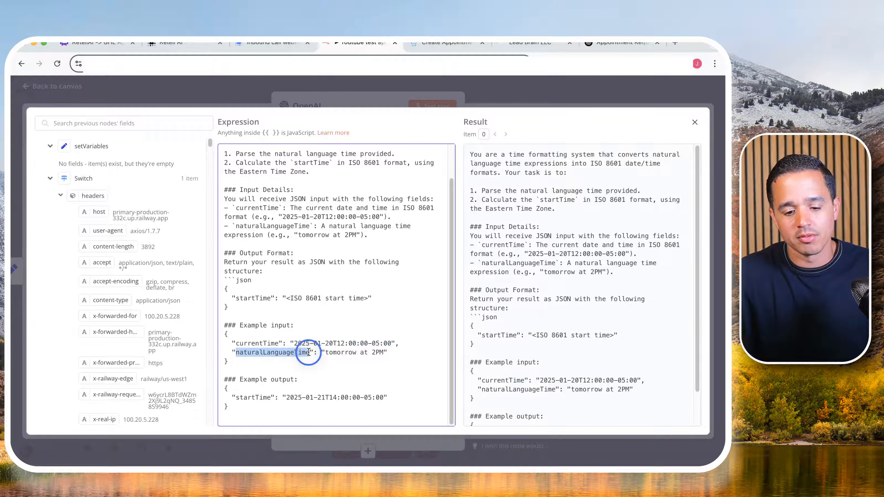
pyautogui.moveTo(336, 356); pyautogui.dragTo(373, 351)
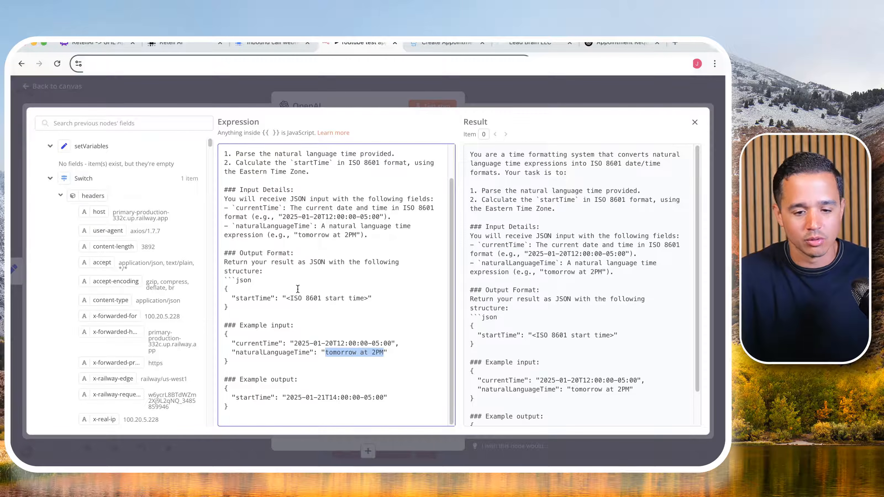
pyautogui.click(334, 98)
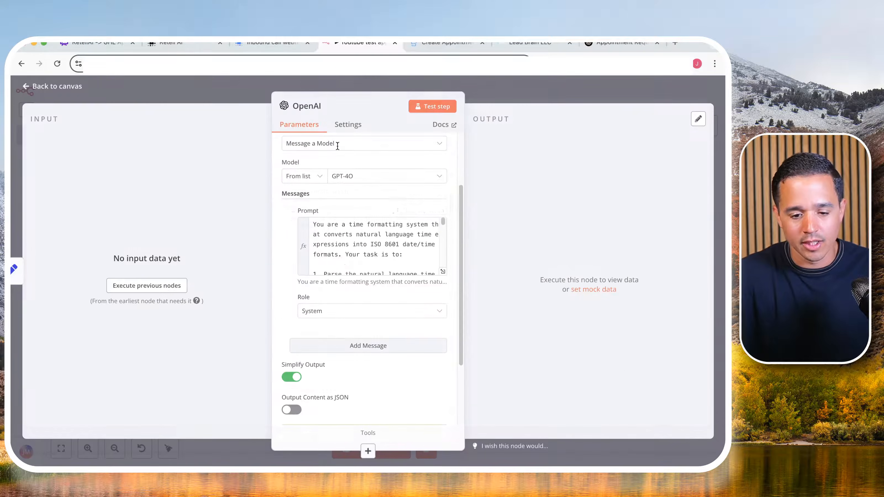
# - Add a User message with the expression prompt {“currentTime”: “{{$now}}”, “naturalLanguageTime”: “{{ $('Webhook').item.json.body.args.requestedAppointment }}”}
pyautogui.click(340, 346)
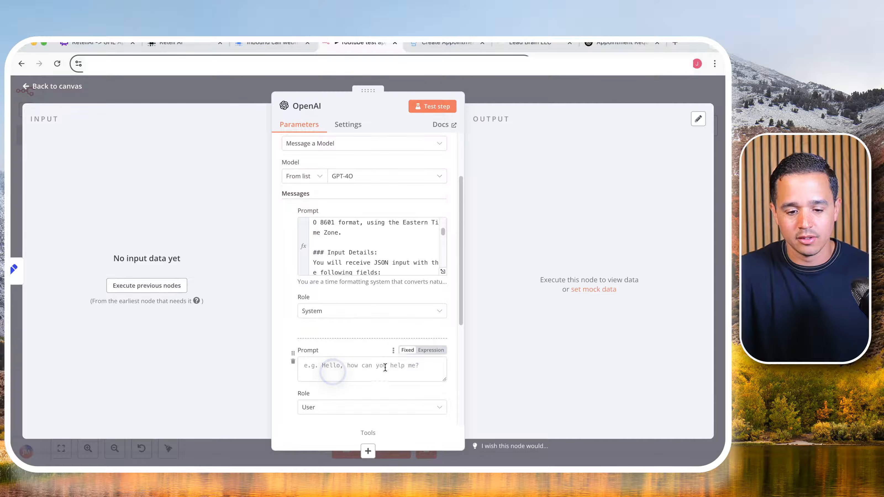
pyautogui.click(431, 350)
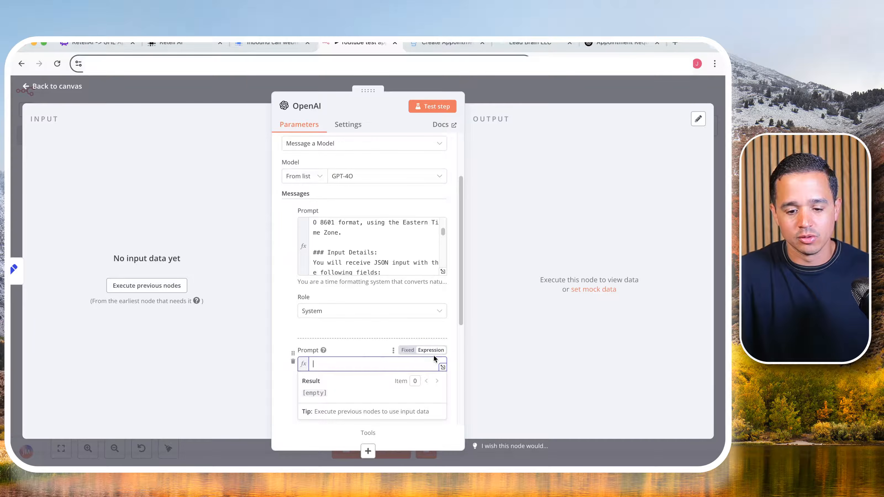
pyautogui.click(443, 368)
pyautogui.write('{"currentTime": "{{$now}}", "naturalLanguageTime": "{{ $(\'Webhook\').item.json.body.args.requestedAppointment }}"}')
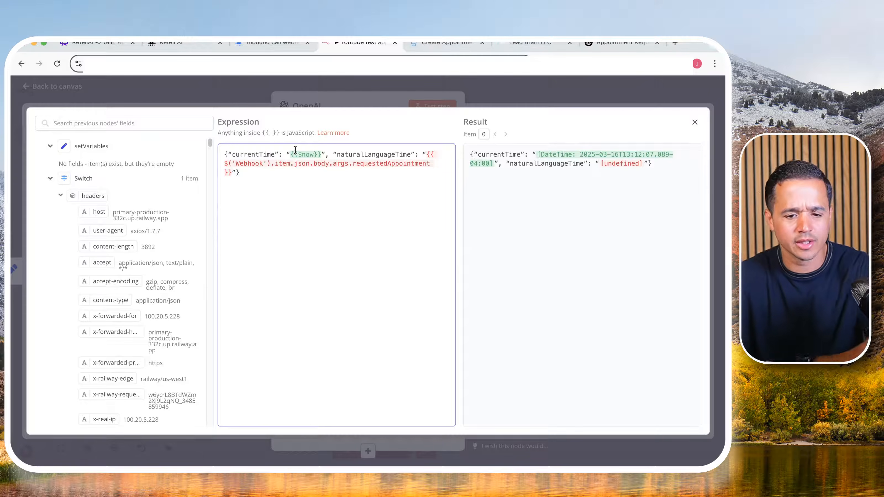
# - Examine the currentTime and naturalLanguageTime expressions in the User message prompt
pyautogui.moveTo(258, 152); pyautogui.dragTo(312, 144)
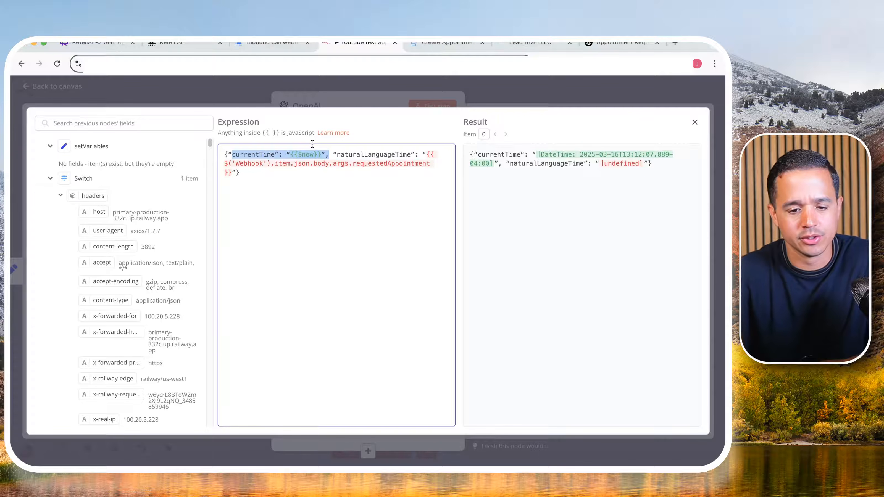
pyautogui.click(301, 153)
pyautogui.moveTo(291, 156); pyautogui.dragTo(320, 155)
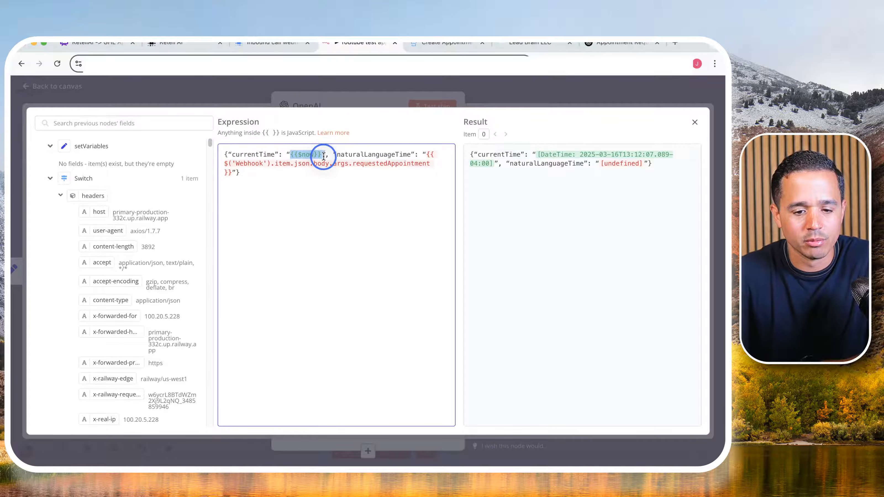
pyautogui.click(305, 156)
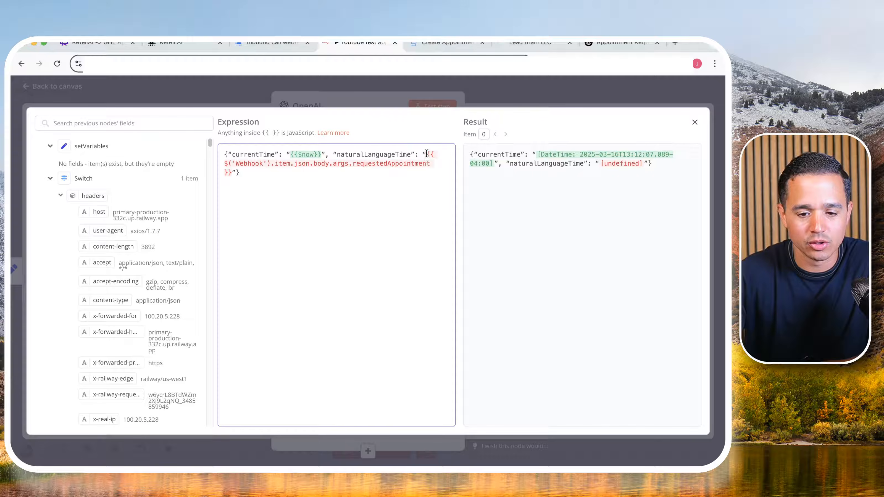
pyautogui.moveTo(427, 154); pyautogui.dragTo(233, 172)
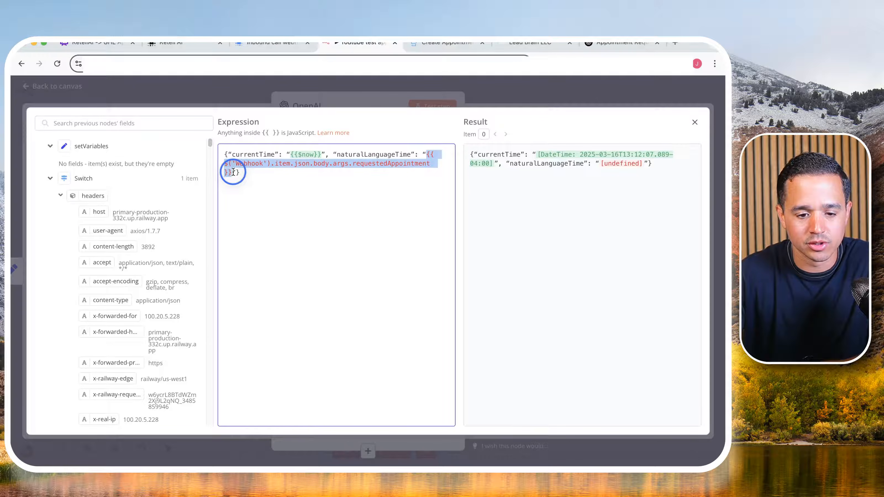
# - Replace the naturalLanguageTime expression in the User message prompt with the Webhook's body.args.requested_appointment field
pyautogui.press('BackSpace')
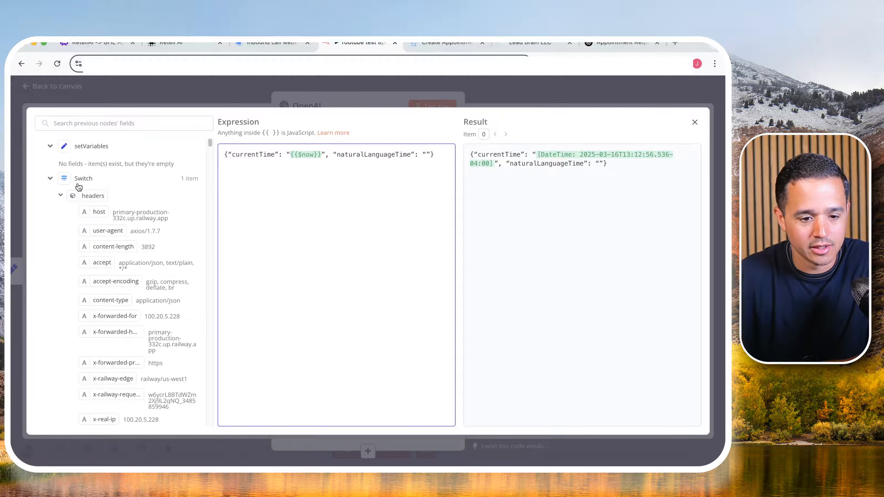
pyautogui.click(49, 146)
pyautogui.click(50, 165)
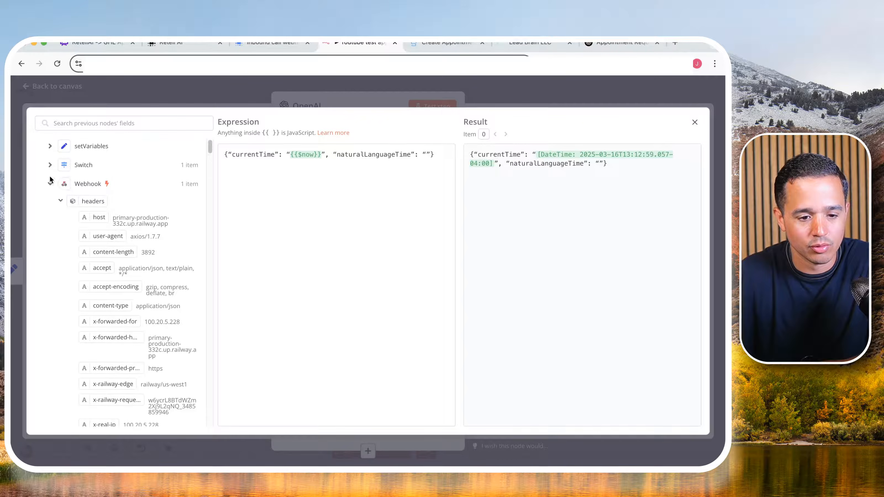
pyautogui.scroll(-5, 138, 185)
pyautogui.scroll(5, 87, 192)
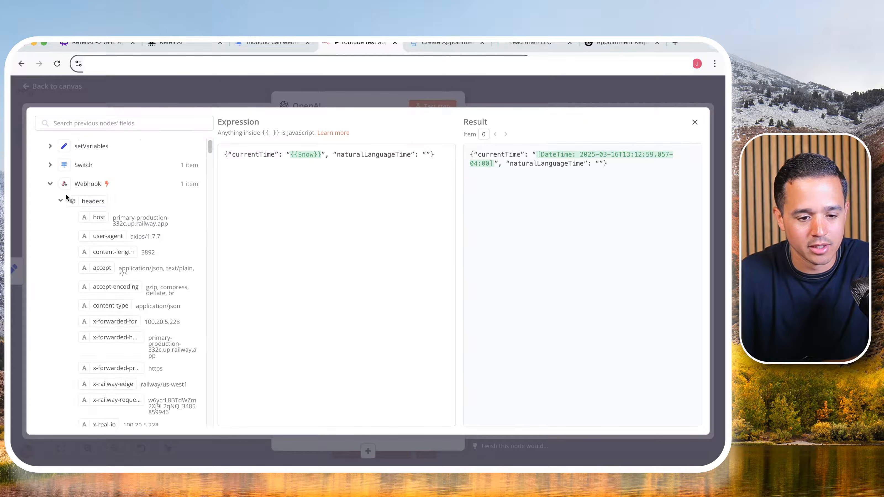
pyautogui.click(60, 200)
pyautogui.scroll(-2, 61, 250)
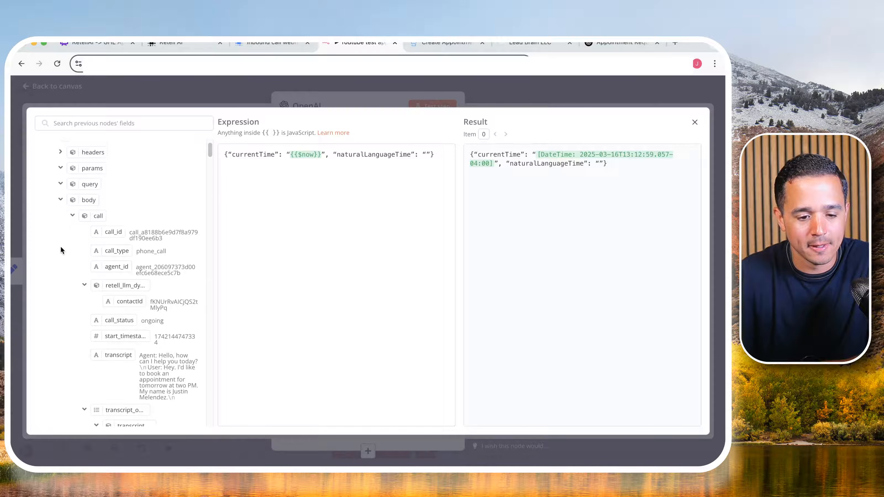
pyautogui.click(72, 218)
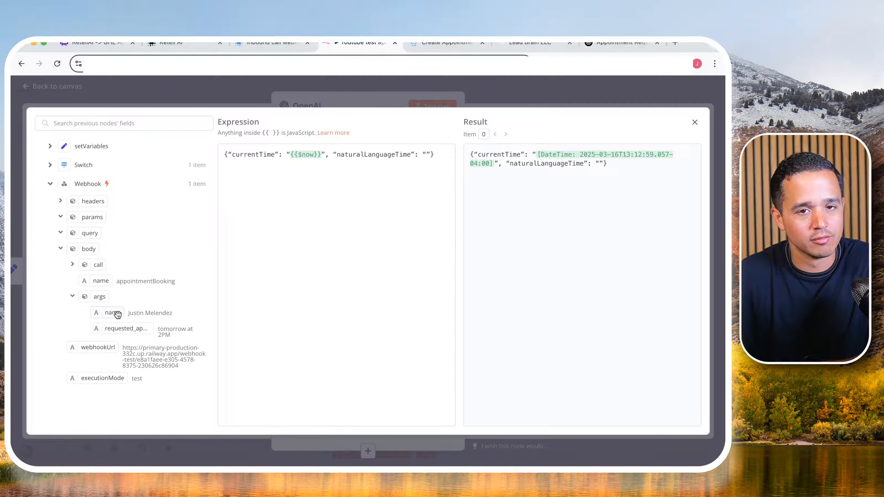
pyautogui.click(136, 328)
pyautogui.moveTo(136, 328); pyautogui.dragTo(425, 159)
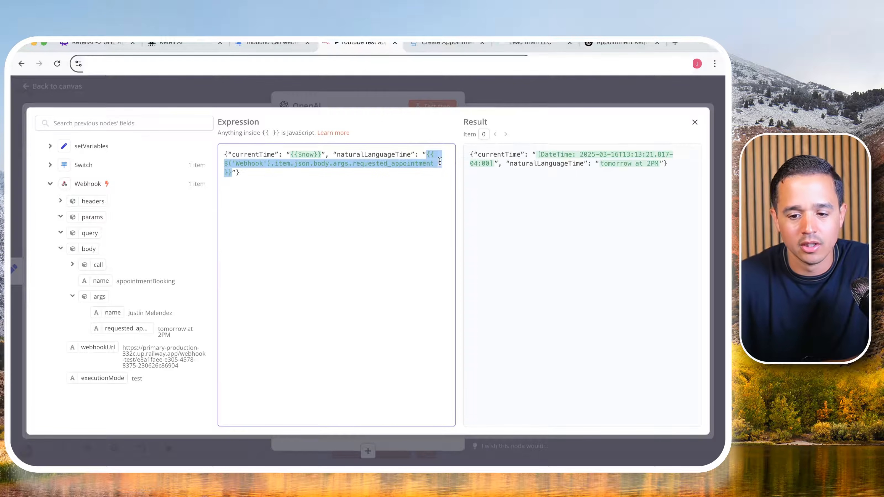
# - Close the expression editor, test the OpenAI node and check the startTime in its output content
pyautogui.click(378, 103)
pyautogui.click(415, 108)
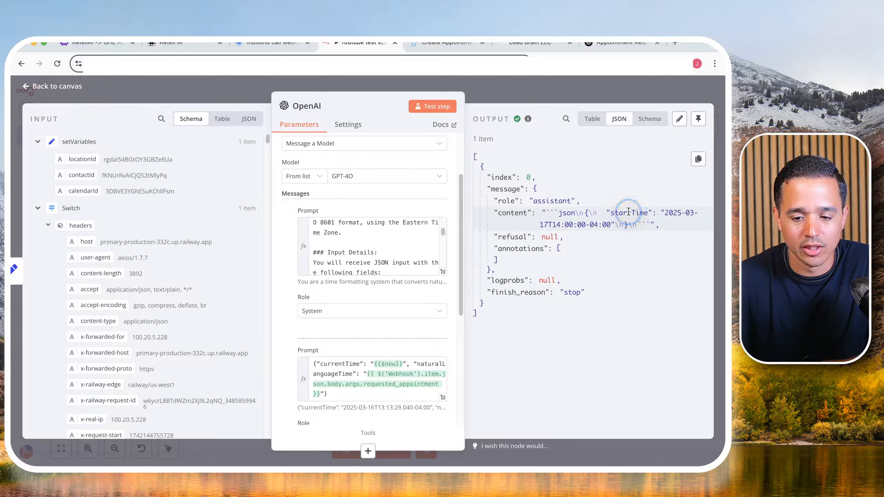
pyautogui.moveTo(610, 213); pyautogui.dragTo(623, 225)
# - Enable Output Content as JSON in the OpenAI node, test it again and check the returned startTime
pyautogui.scroll(-6, 310, 312)
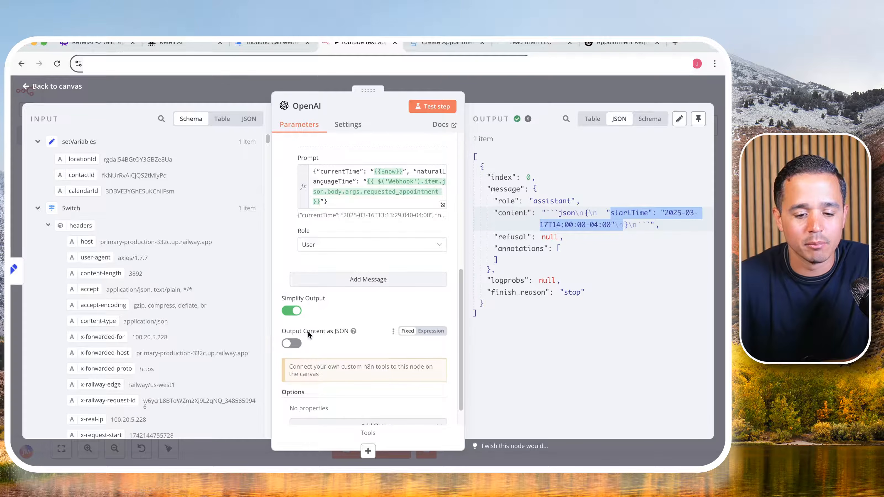
pyautogui.click(293, 343)
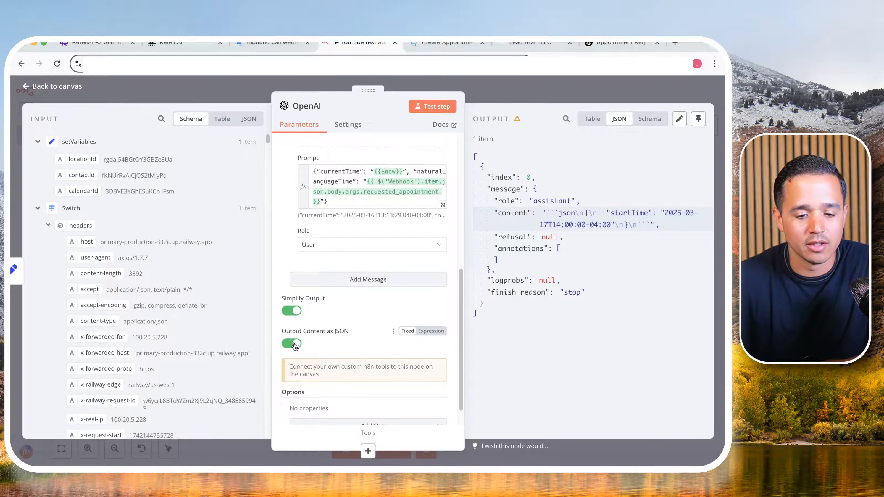
pyautogui.click(434, 108)
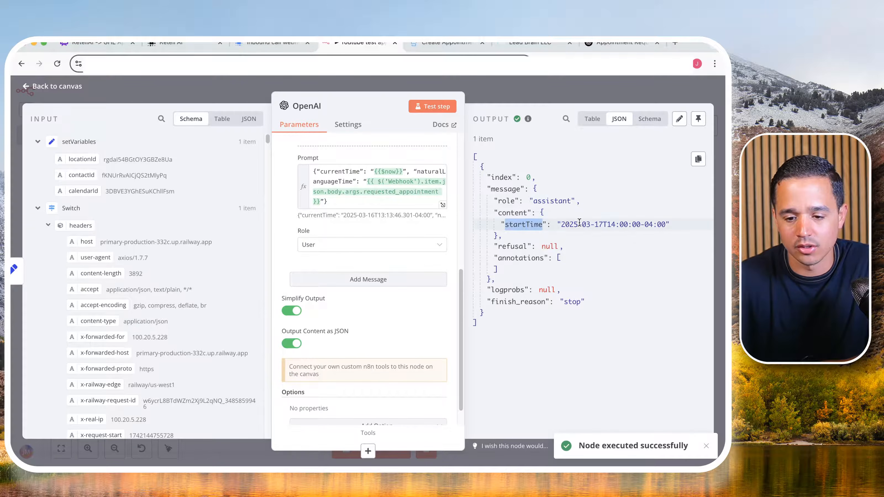
pyautogui.moveTo(577, 225); pyautogui.dragTo(665, 225)
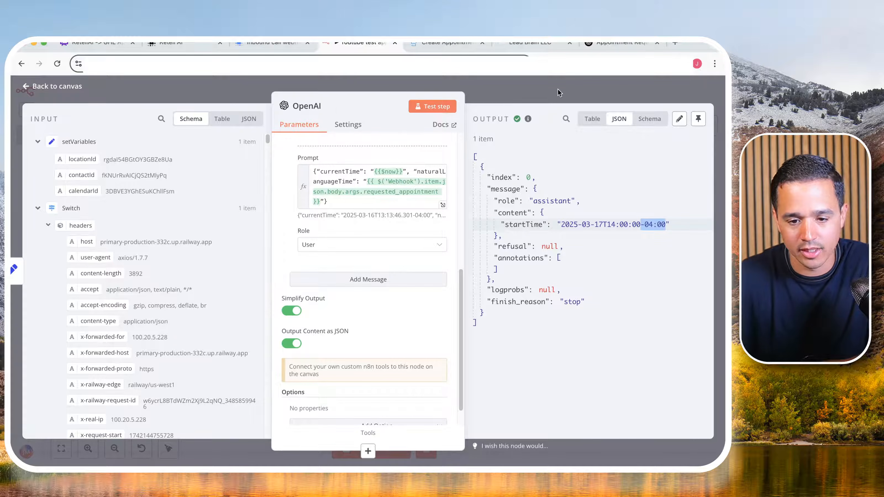
# - Rename the OpenAI node as iso8601Formatter
pyautogui.click(308, 107)
pyautogui.doubleClick(347, 102)
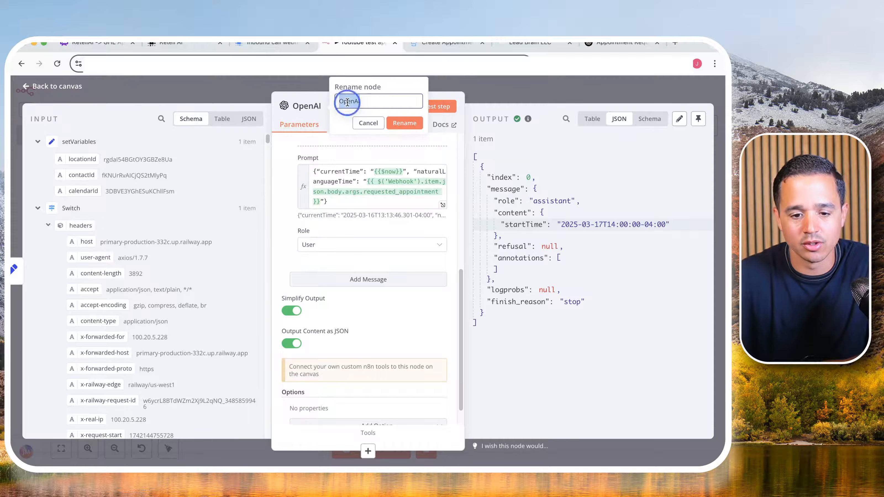
pyautogui.write('iso')
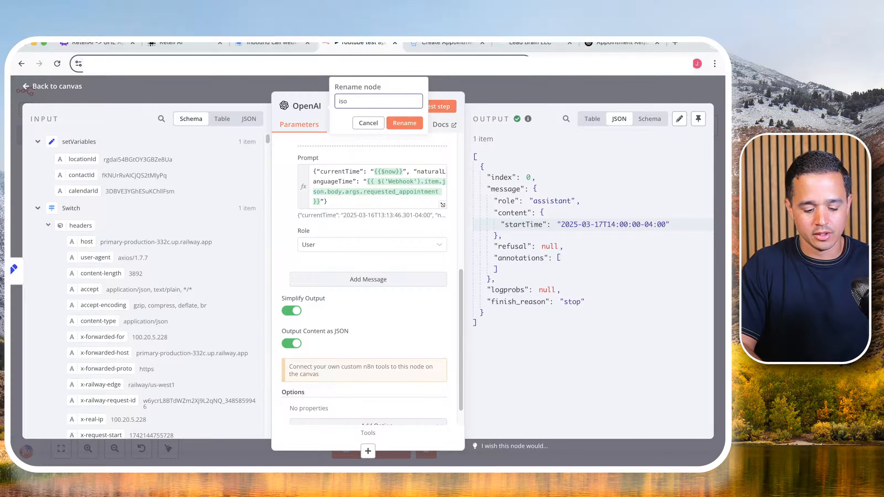
pyautogui.write('8601Forma')
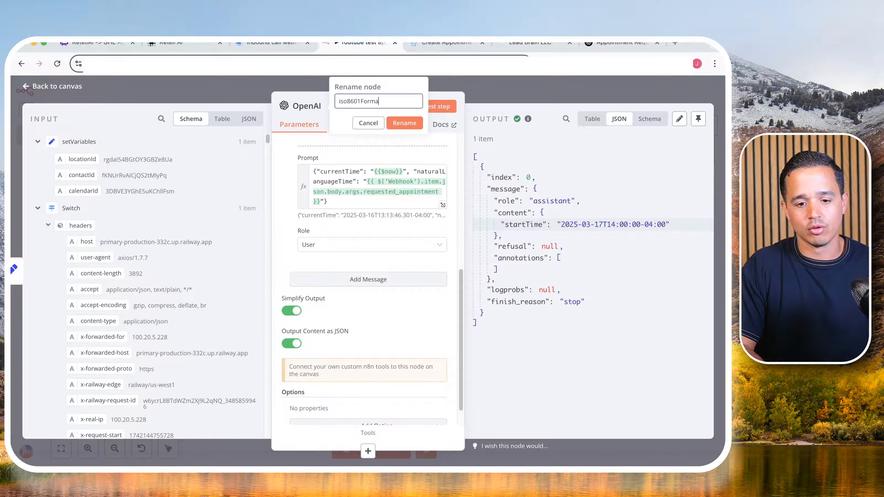
pyautogui.write('tter')
pyautogui.click(397, 124)
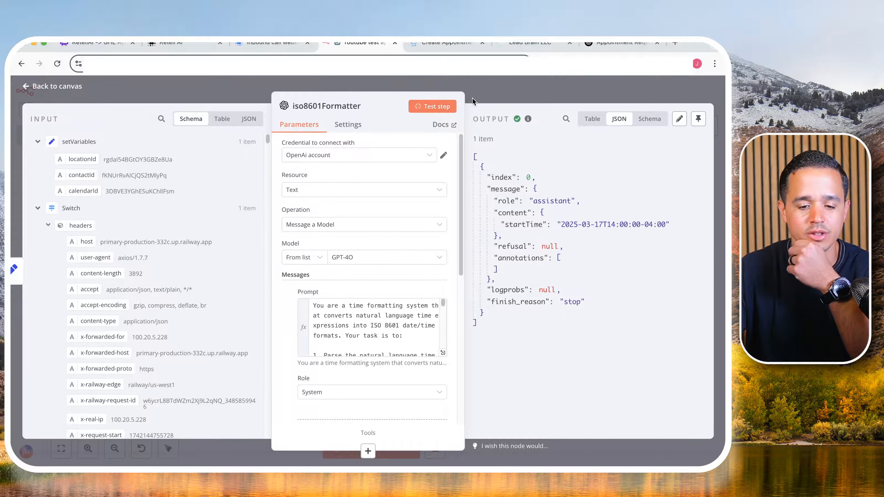
# - Check the iso8601Formatter node's run and output, and return to the workflow canvas
pyautogui.click(507, 94)
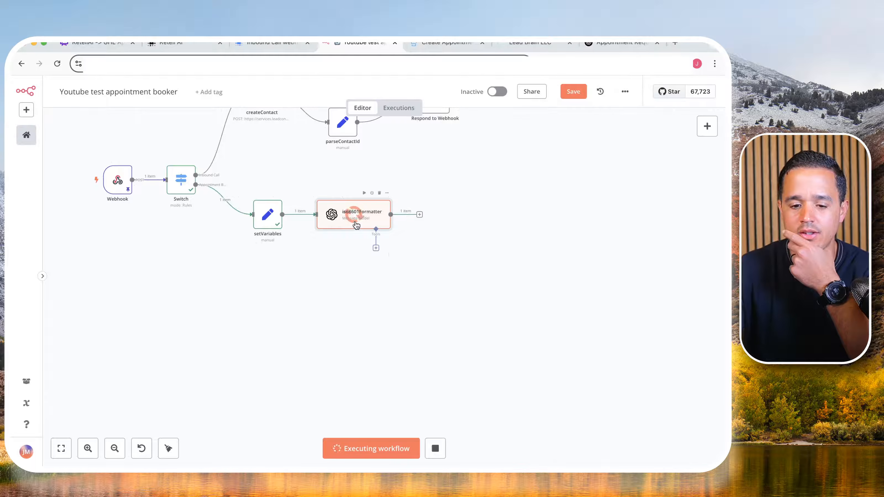
pyautogui.doubleClick(356, 225)
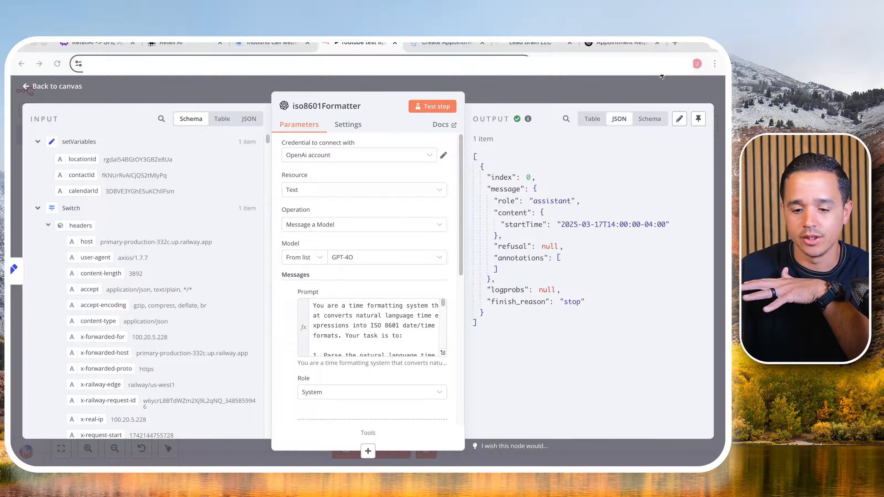
pyautogui.click(527, 93)
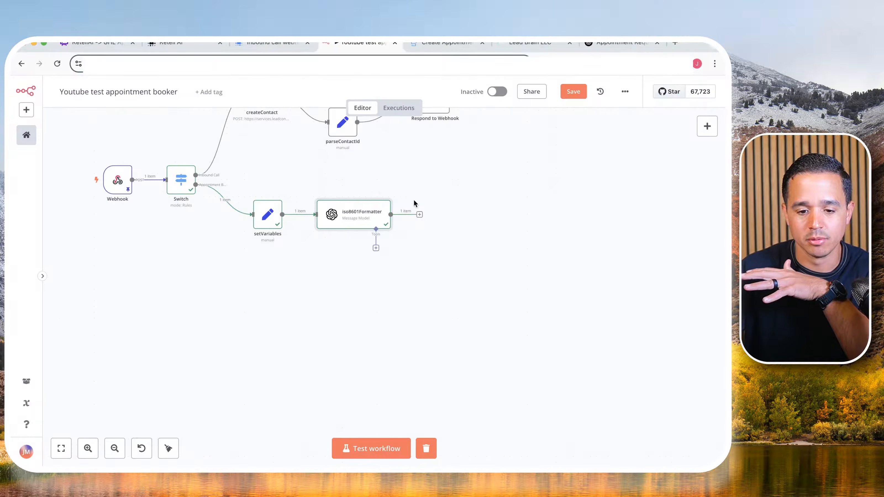
# - Add an HTTP Request node after iso8601Formatter and rename it as bookAppointment
pyautogui.click(419, 215)
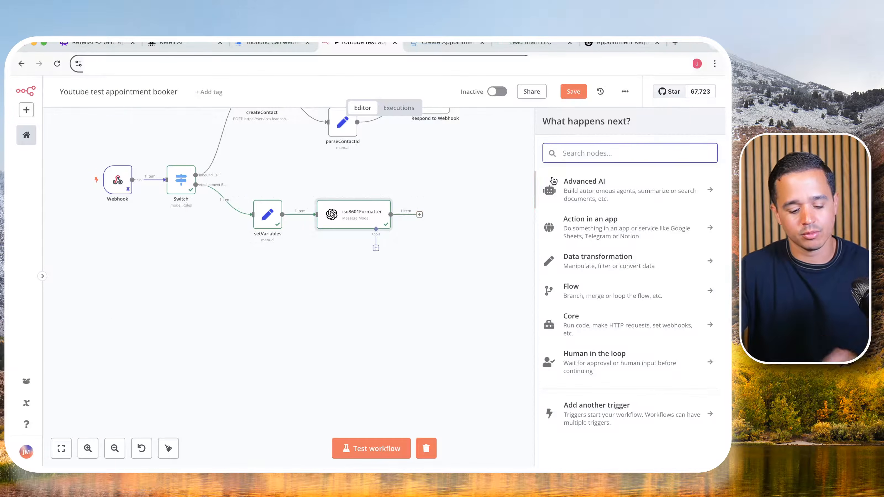
pyautogui.write('http')
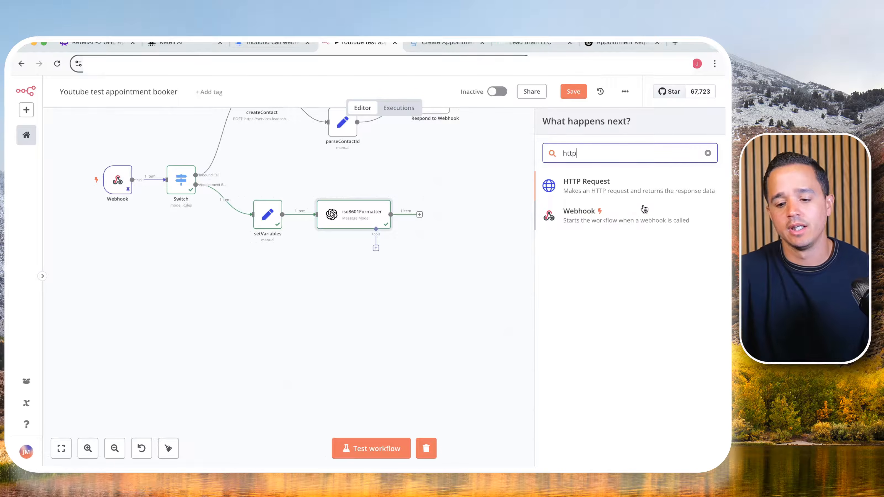
pyautogui.click(647, 197)
pyautogui.click(314, 109)
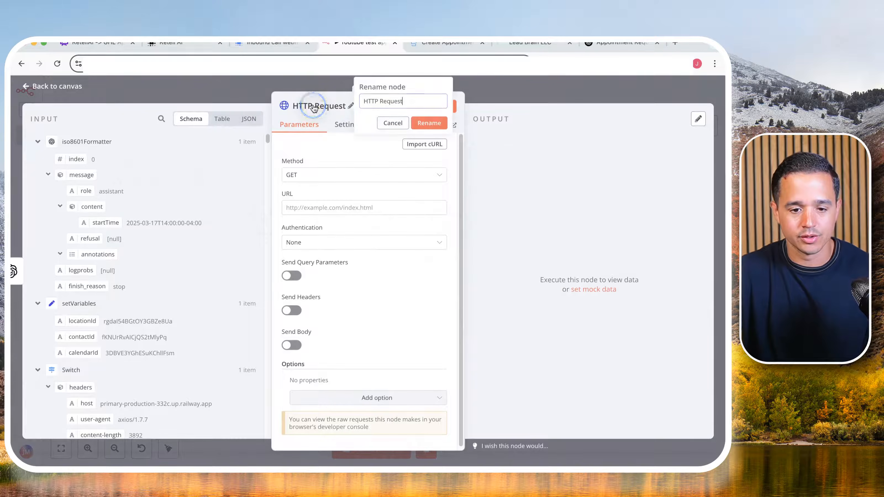
pyautogui.write('bookAppointment')
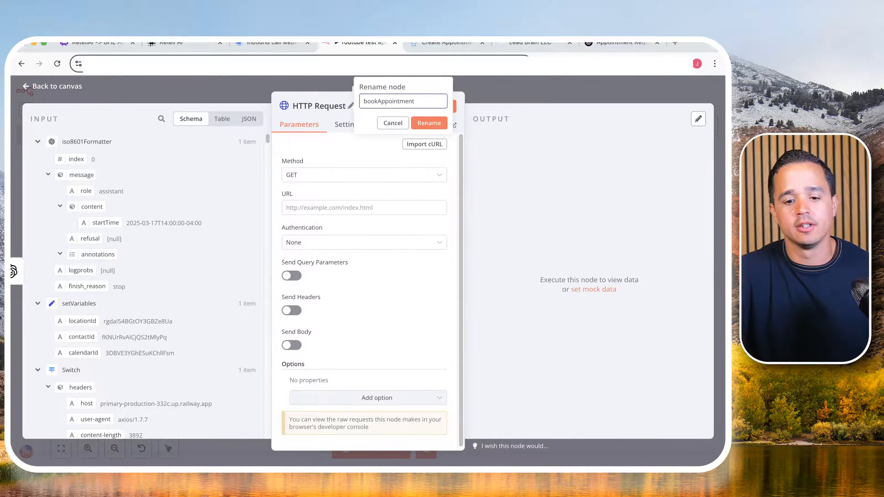
pyautogui.click(419, 122)
pyautogui.click(406, 42)
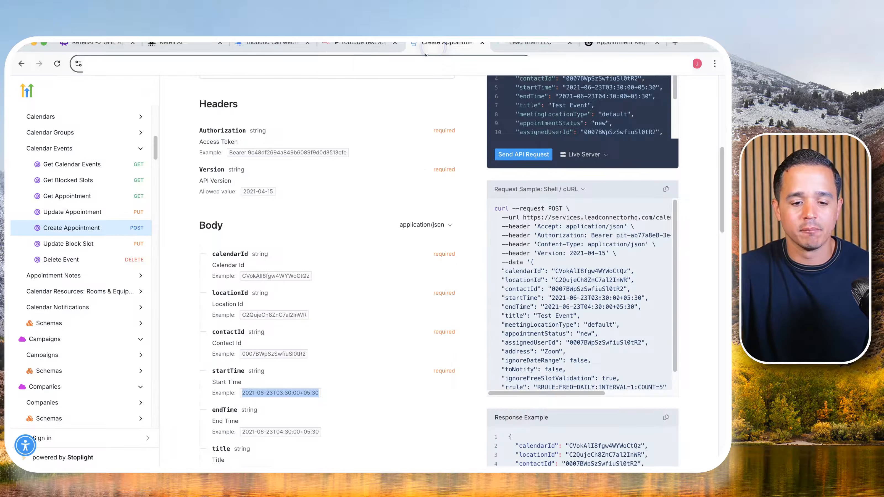
pyautogui.click(274, 186)
pyautogui.press('super+c')
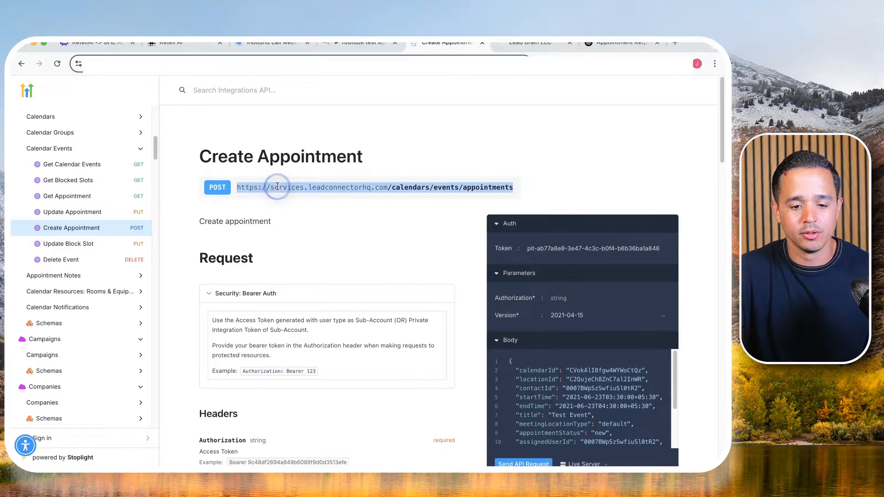
pyautogui.click(352, 49)
pyautogui.click(329, 175)
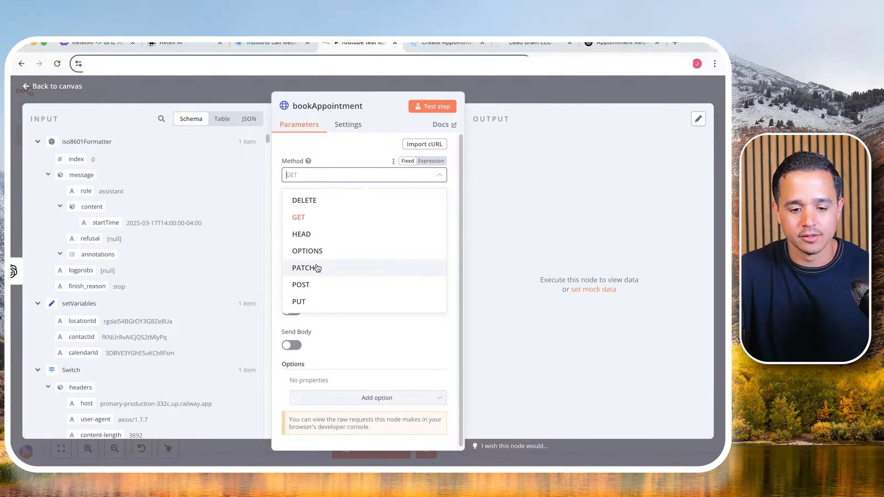
pyautogui.click(313, 284)
pyautogui.click(329, 207)
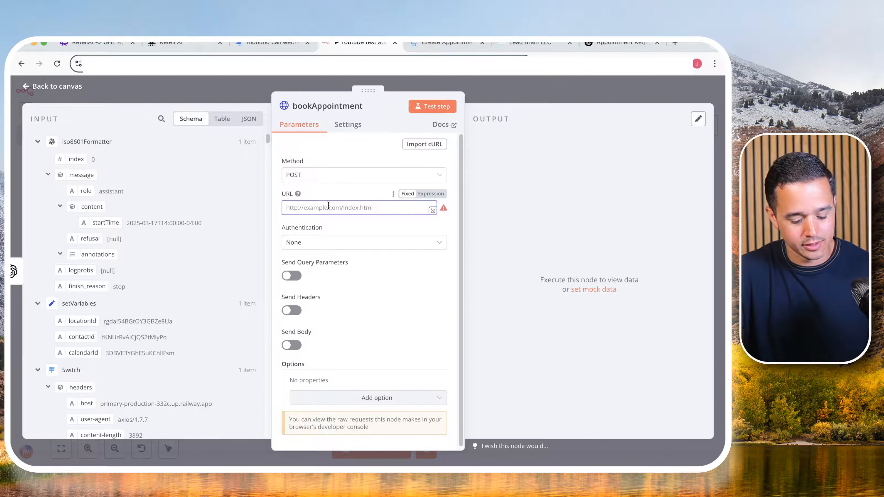
pyautogui.press('super+v')
pyautogui.click(442, 210)
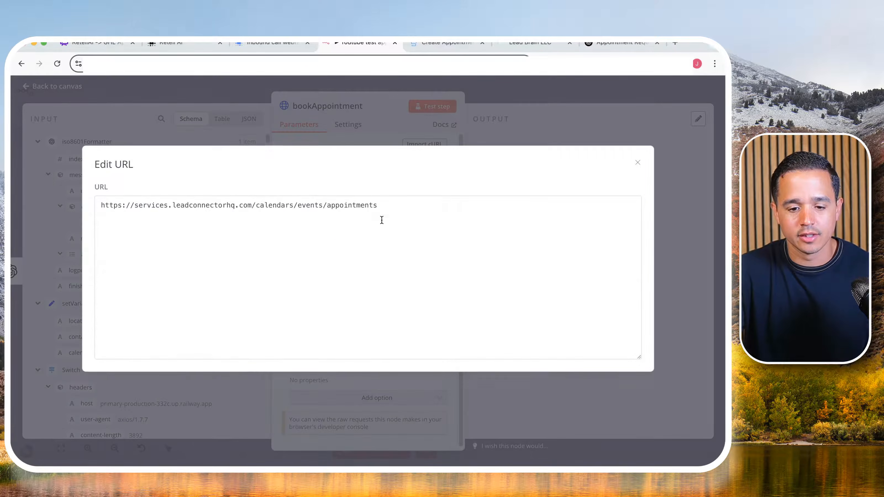
pyautogui.doubleClick(120, 205)
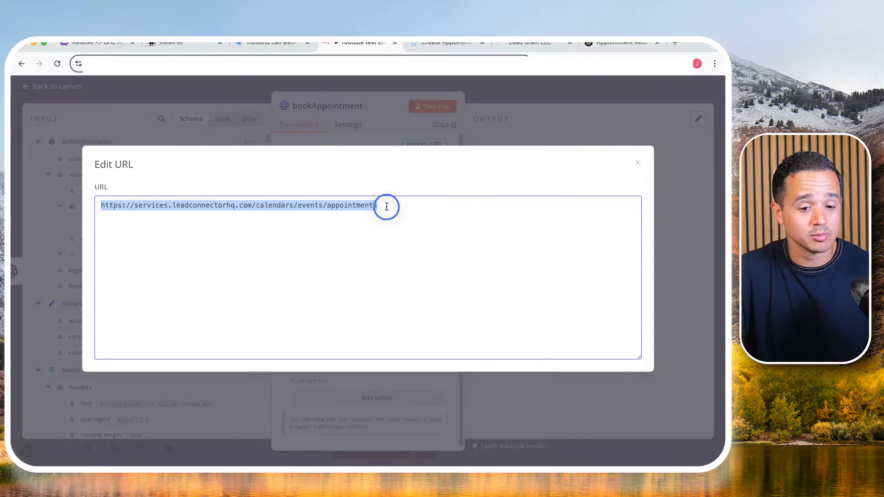
pyautogui.click(374, 206)
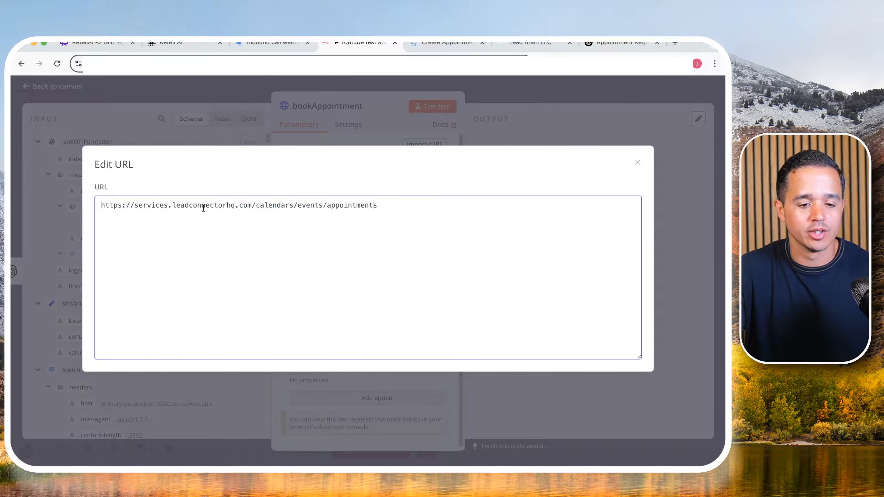
pyautogui.click(638, 164)
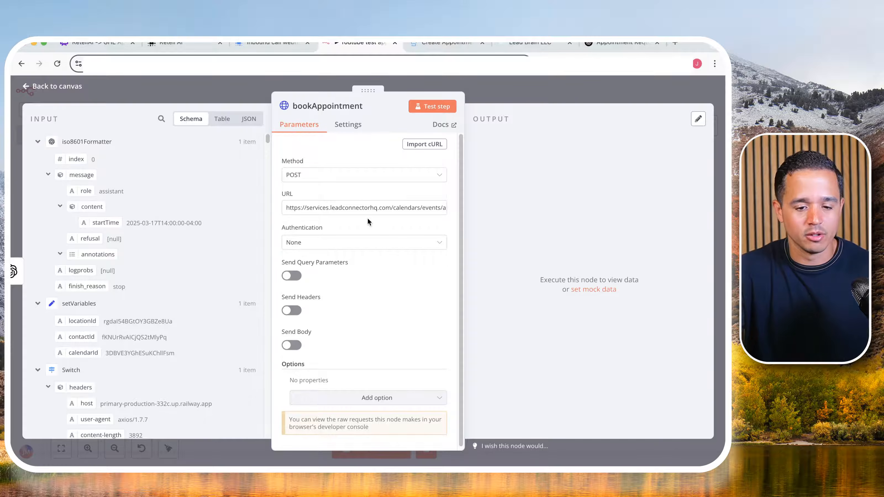
# - Set bookAppointment's authentication to Generic Credential Type with Header Auth, using the "Youtube retell ai test" credential
pyautogui.click(325, 242)
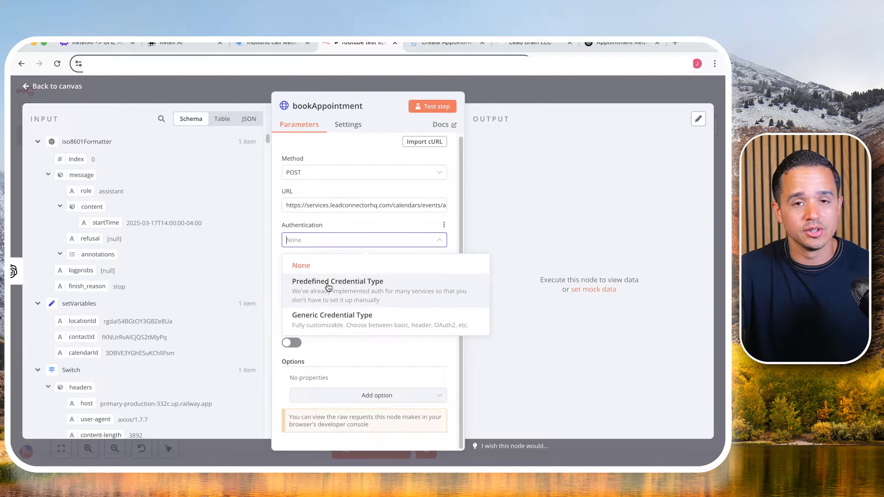
pyautogui.click(329, 315)
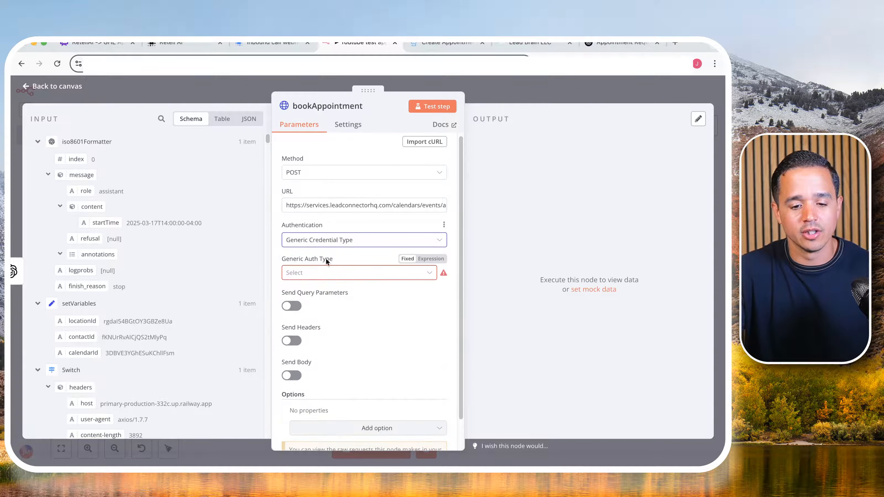
pyautogui.click(320, 273)
pyautogui.click(315, 347)
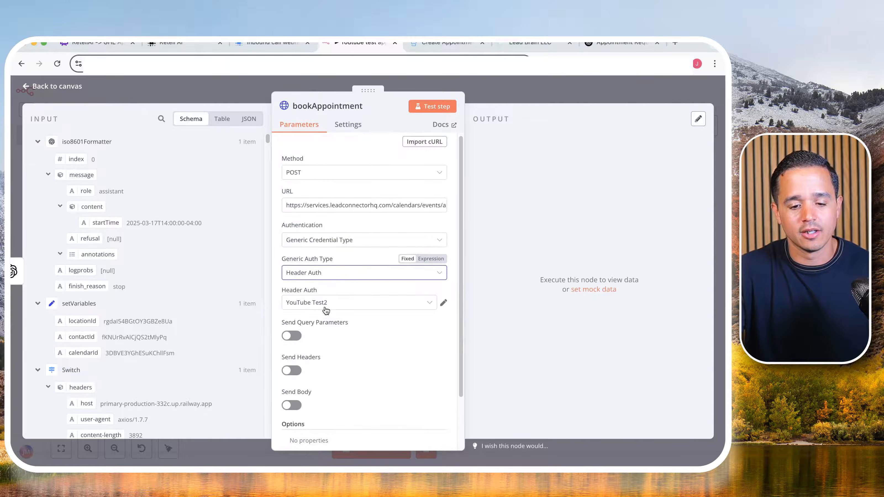
pyautogui.click(329, 304)
pyautogui.scroll(-2, 334, 209)
pyautogui.click(329, 249)
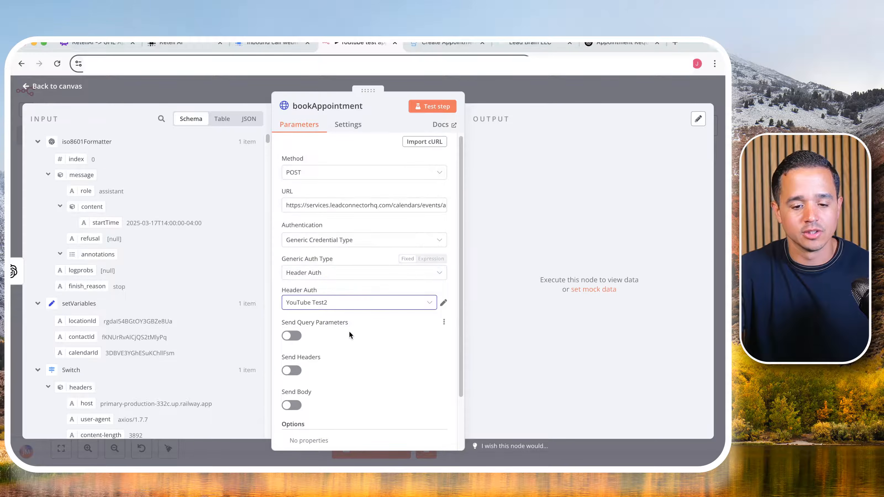
pyautogui.click(370, 306)
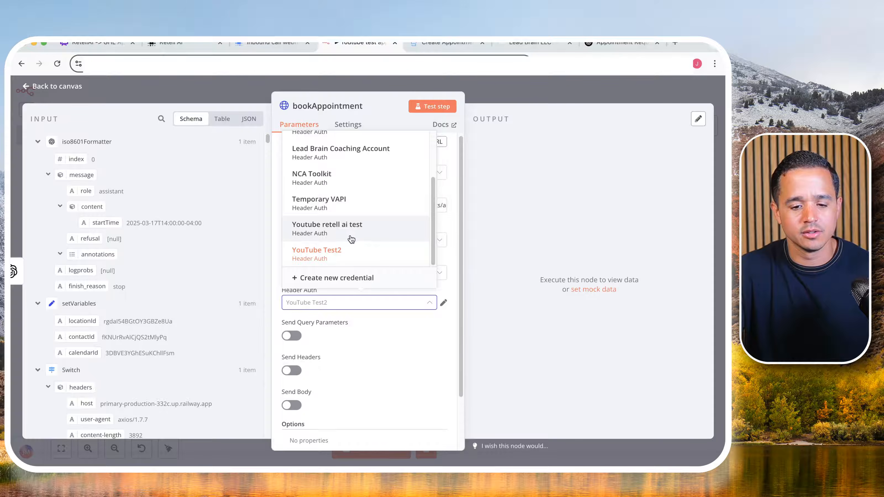
pyautogui.click(351, 239)
pyautogui.scroll(-2, 362, 291)
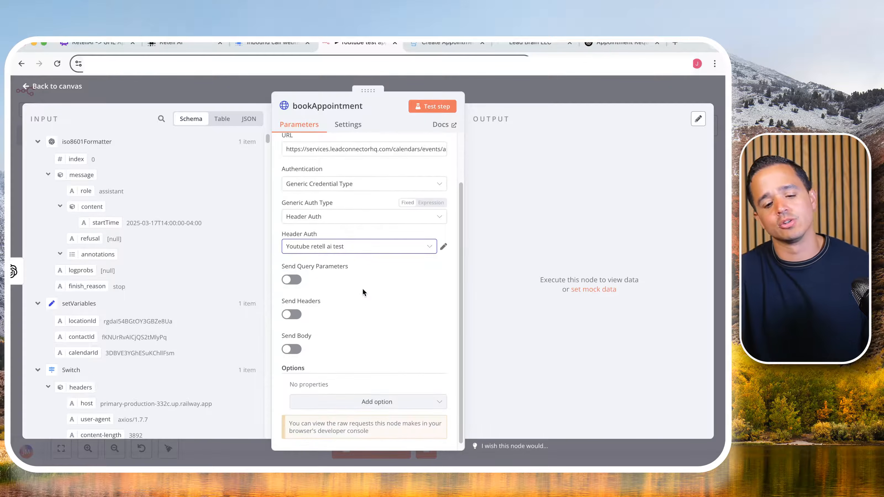
# - Enable Send Headers for bookAppointment and name the header parameter Version, copied from the Create Appointment documentation
pyautogui.click(428, 44)
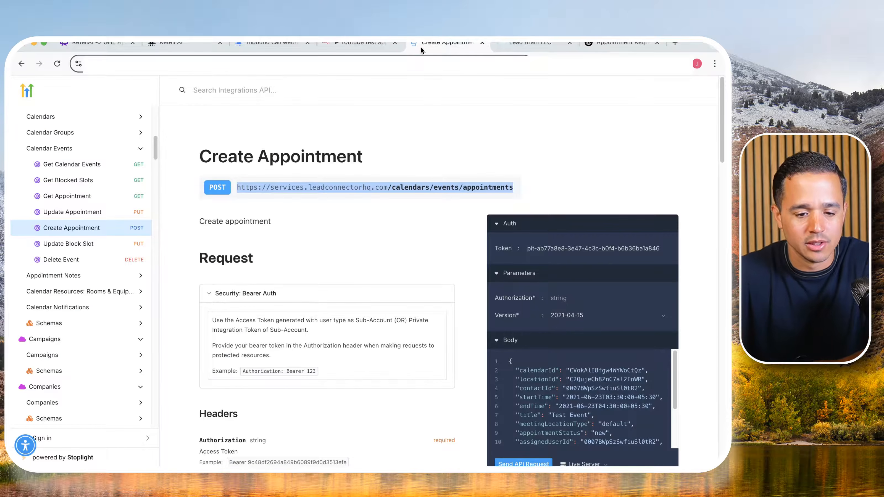
pyautogui.scroll(-6, 341, 205)
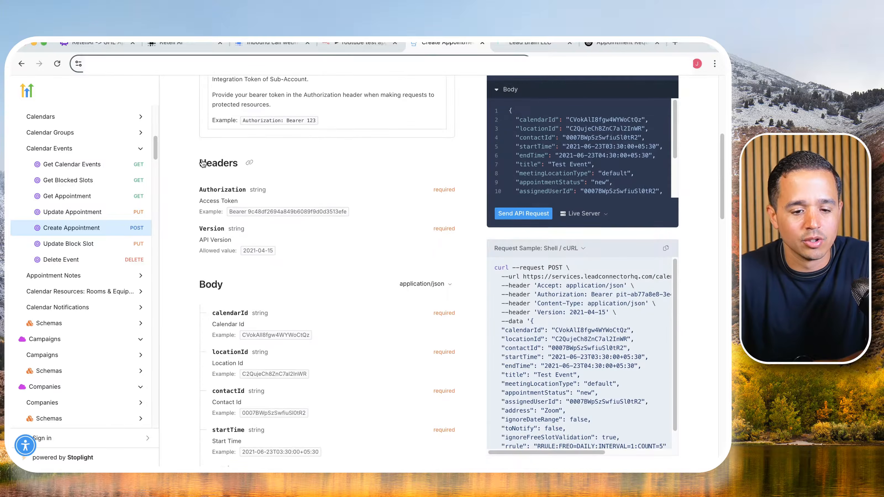
pyautogui.moveTo(206, 187); pyautogui.dragTo(353, 214)
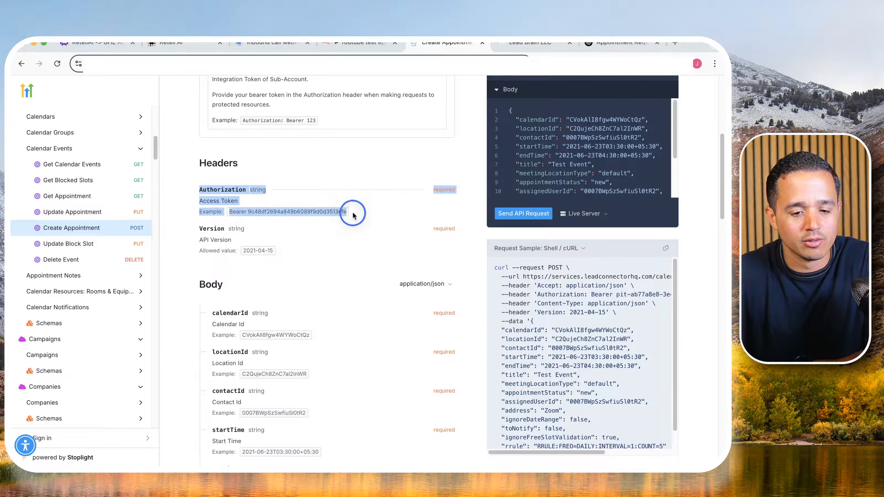
pyautogui.doubleClick(209, 229)
pyautogui.hotkey('ctrl', 'c')
pyautogui.click(358, 43)
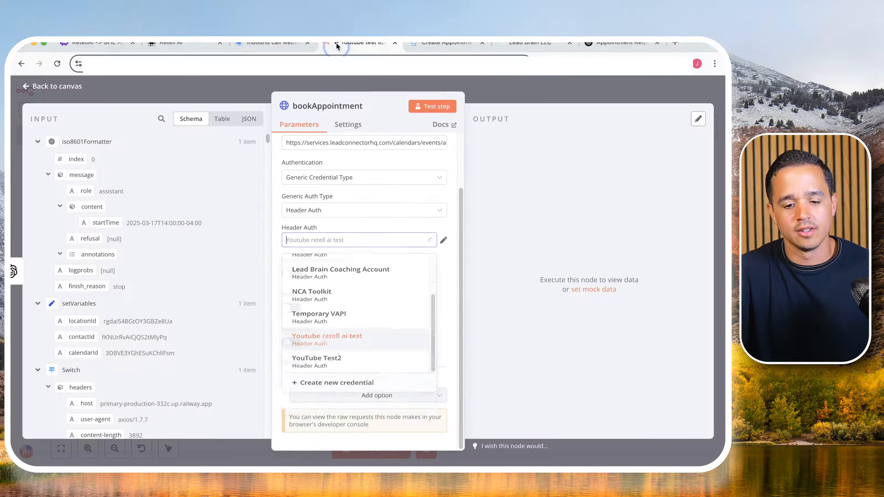
pyautogui.click(335, 226)
pyautogui.click(292, 308)
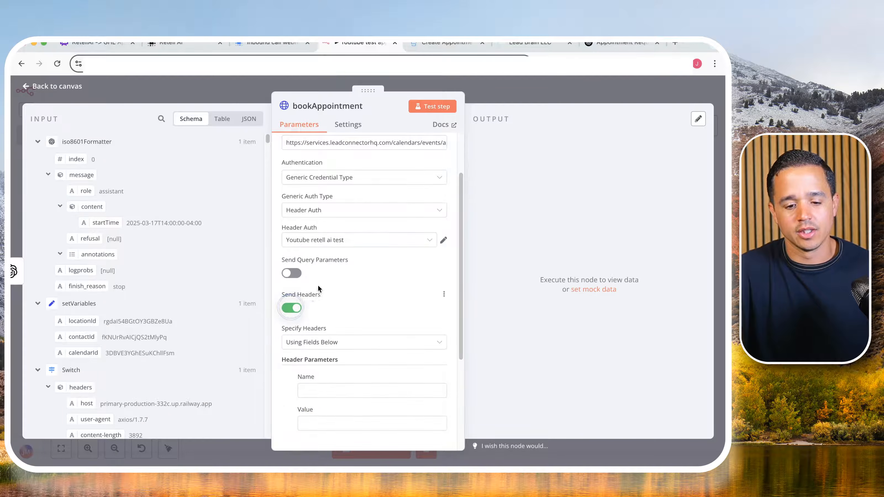
pyautogui.scroll(-3, 318, 285)
pyautogui.click(327, 306)
pyautogui.hotkey('ctrl', 'v')
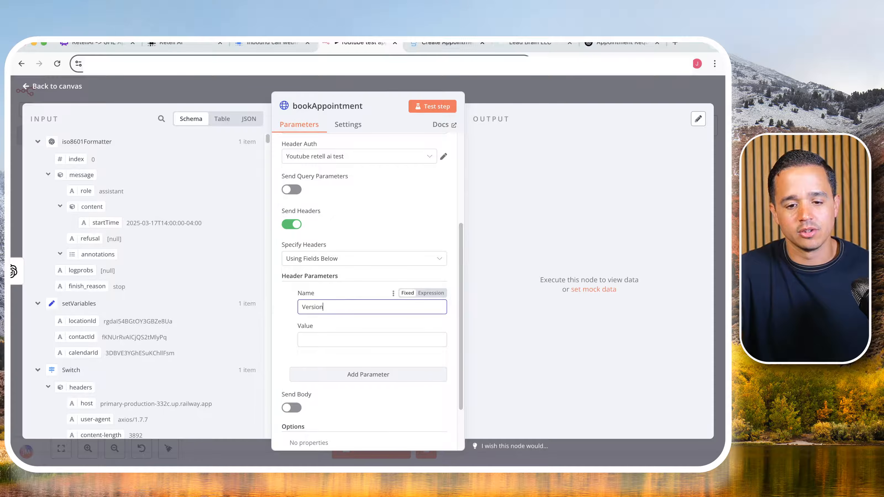
# - Set the Version header's value to 2021-04-15, copied from the documentation's allowed value
pyautogui.click(425, 44)
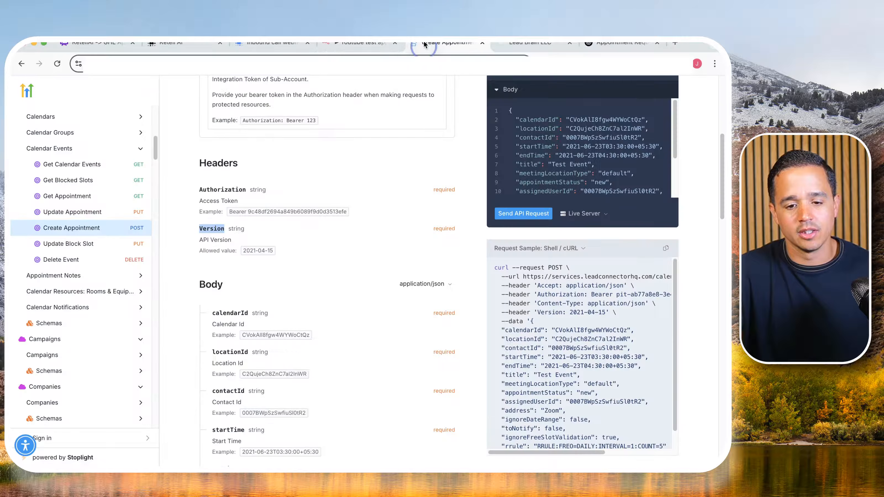
pyautogui.tripleClick(257, 250)
pyautogui.click(358, 43)
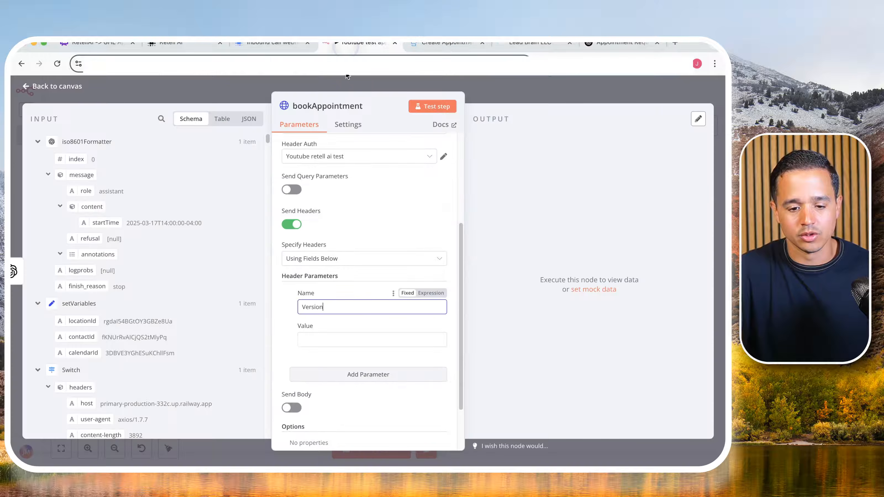
pyautogui.click(317, 335)
pyautogui.write('2021-04-15')
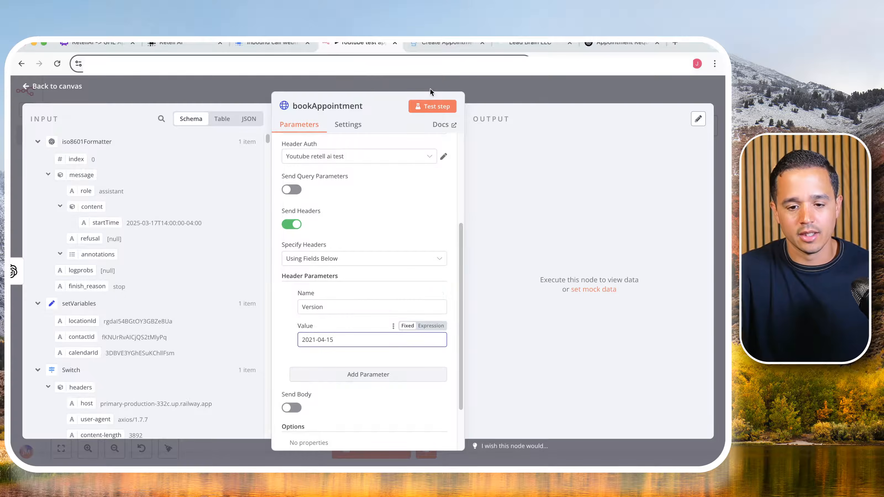
# - Review the body fields in the Create Appointment documentation and copy the complete sample JSON request body
pyautogui.scroll(-2, 308, 337)
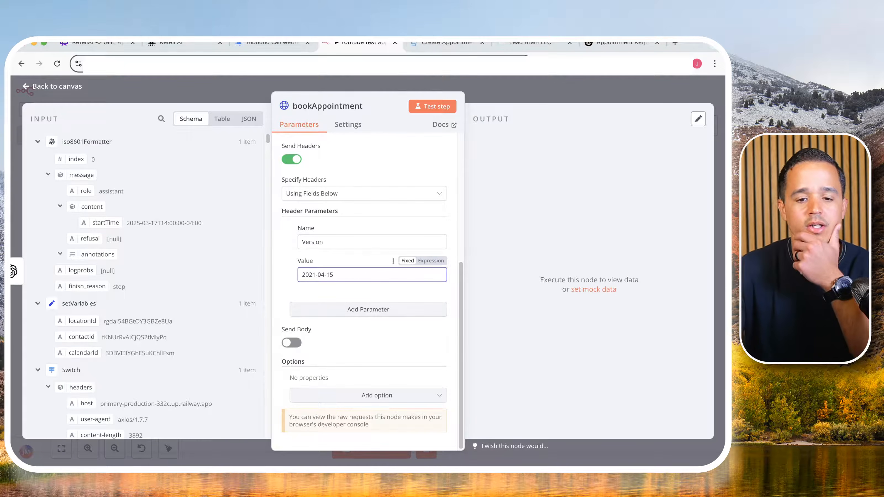
pyautogui.click(427, 44)
pyautogui.scroll(-5, 334, 244)
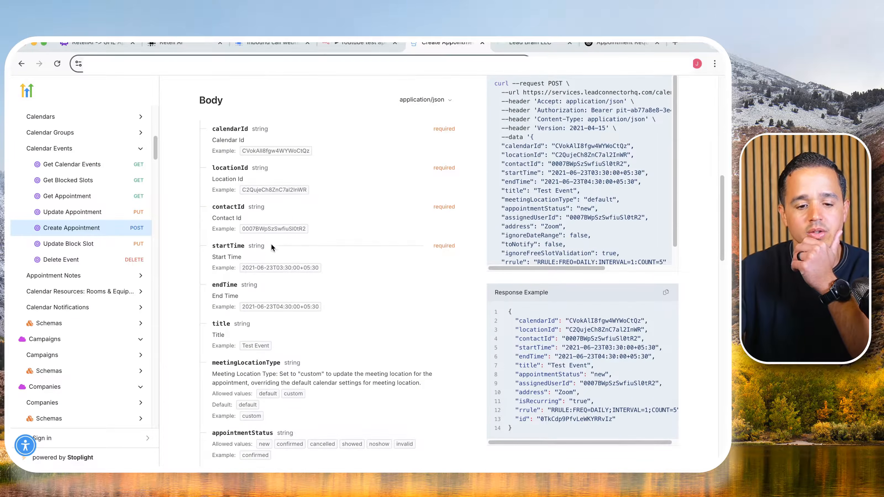
pyautogui.scroll(2, 271, 240)
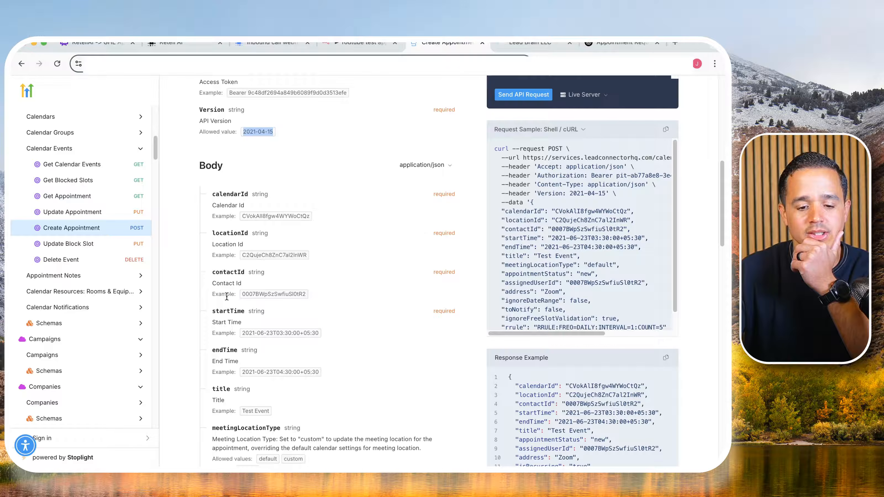
pyautogui.scroll(4, 294, 259)
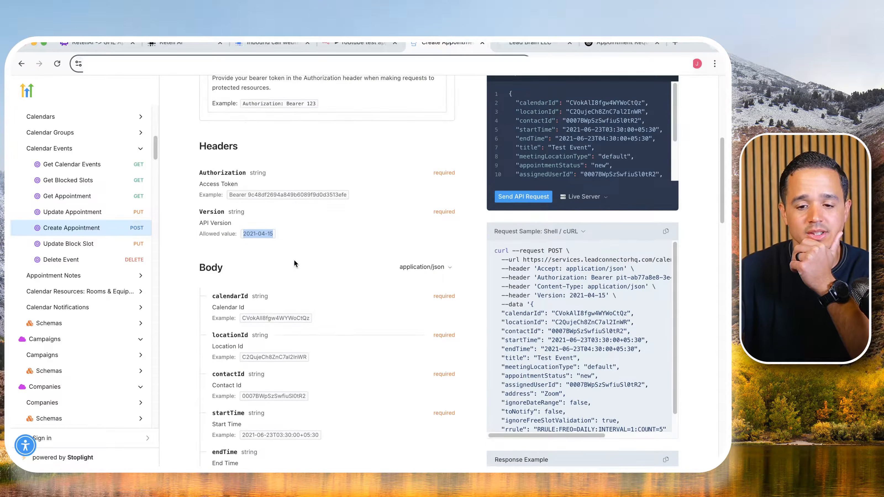
pyautogui.scroll(2, 545, 142)
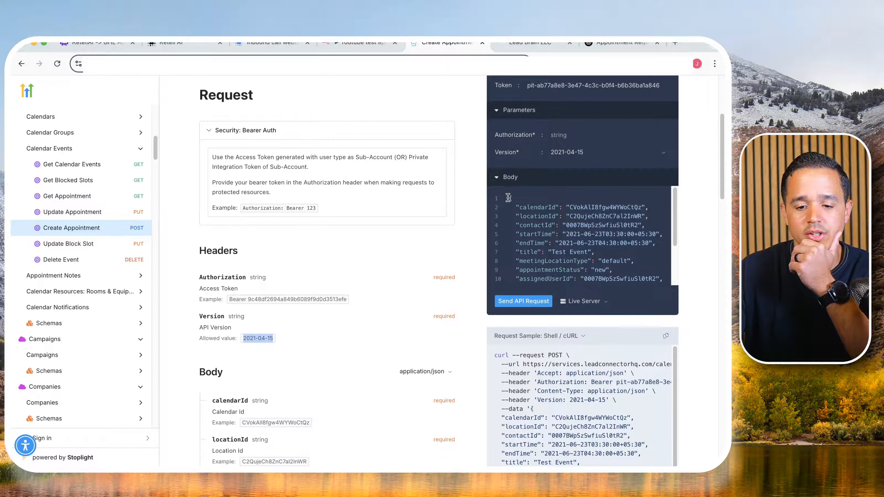
pyautogui.moveTo(508, 198); pyautogui.dragTo(514, 279)
pyautogui.press('super+c')
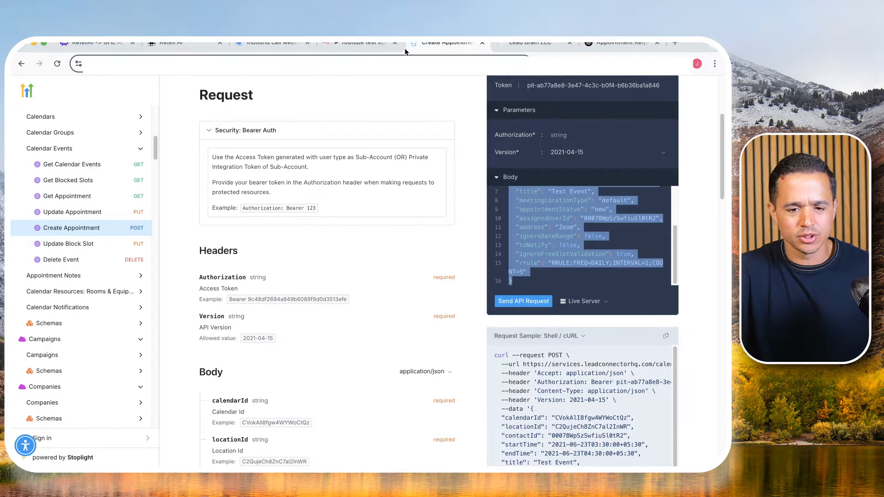
# - Enable Send Body for bookAppointment, specify it using JSON, and paste the copied sample body into the expanded expression editor
pyautogui.click(357, 45)
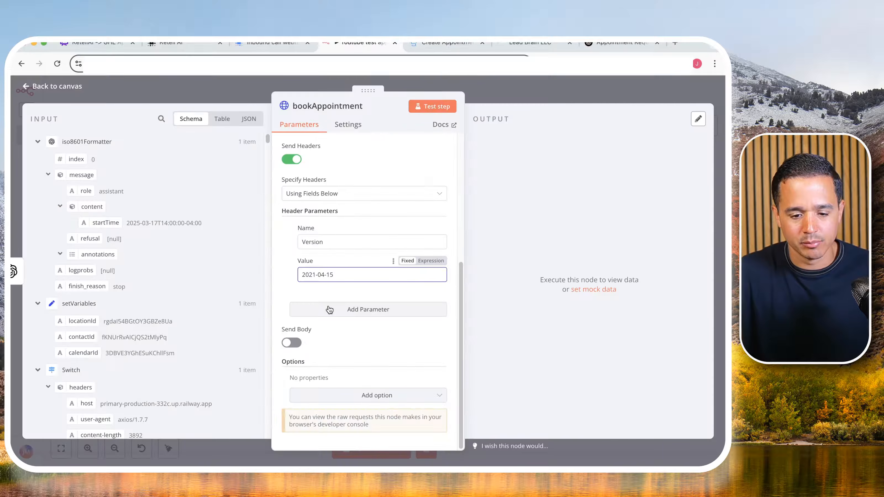
pyautogui.click(292, 343)
pyautogui.scroll(-5, 319, 315)
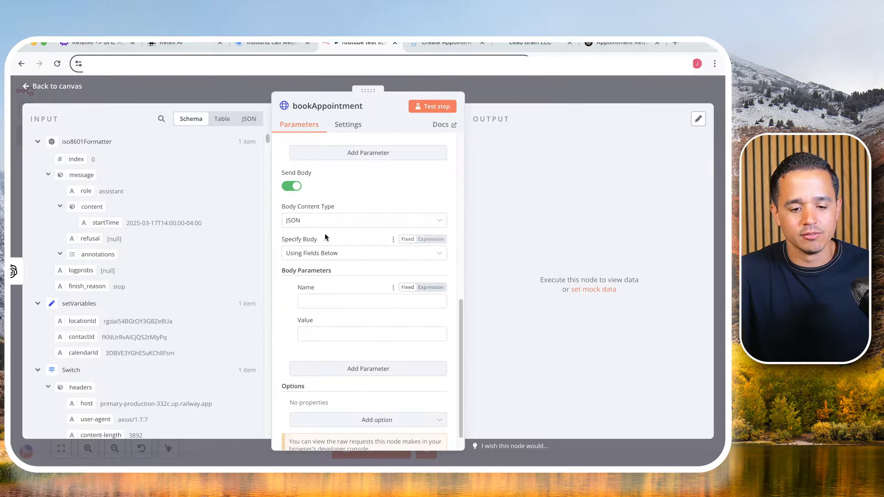
pyautogui.click(307, 260)
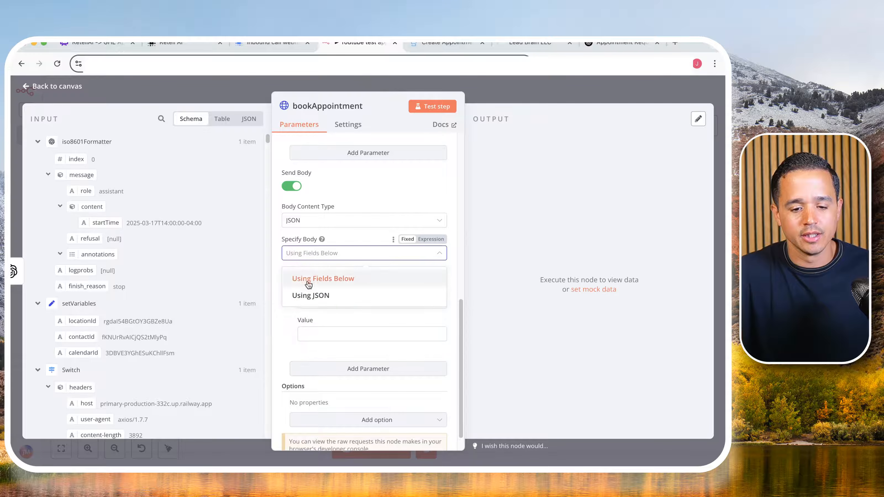
pyautogui.click(307, 294)
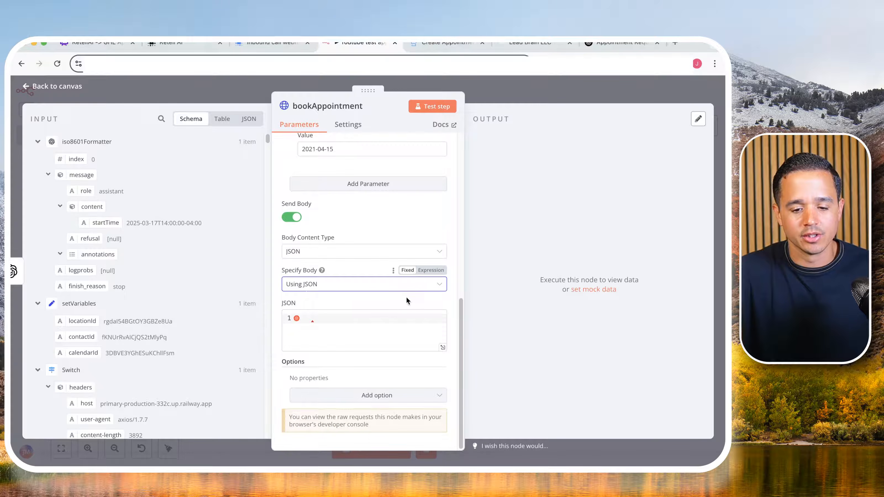
pyautogui.click(422, 302)
pyautogui.click(442, 337)
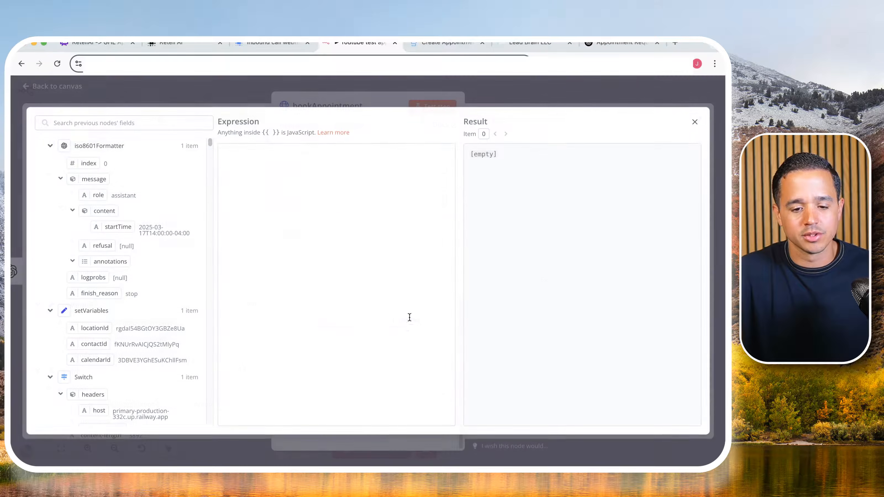
pyautogui.click(324, 204)
pyautogui.press('super+v')
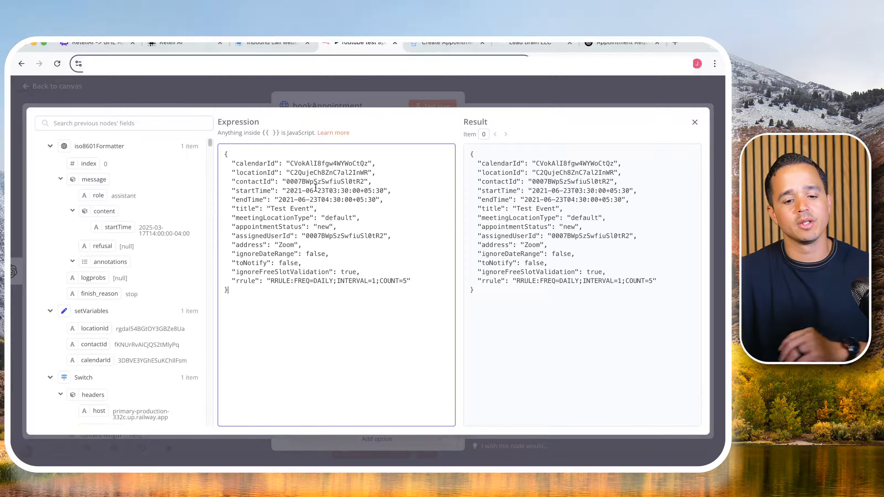
# - Delete the endTime through rrule lines from the JSON body, keeping calendarId, locationId, contactId and startTime
pyautogui.doubleClick(269, 163)
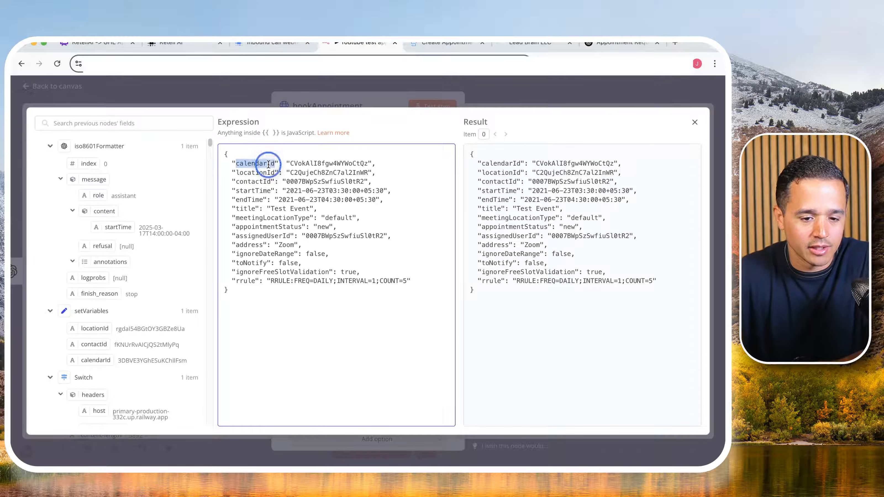
pyautogui.doubleClick(256, 172)
pyautogui.doubleClick(255, 182)
pyautogui.doubleClick(253, 190)
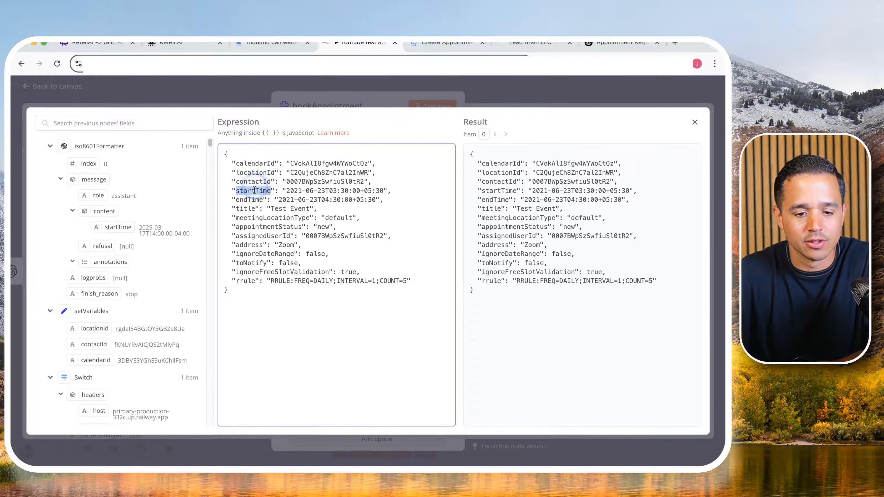
pyautogui.moveTo(248, 195); pyautogui.dragTo(247, 284)
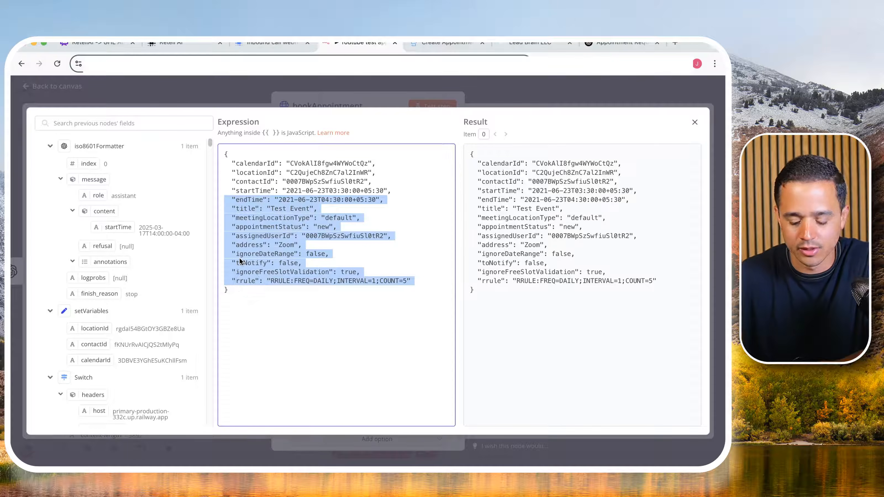
pyautogui.press('BackSpace')
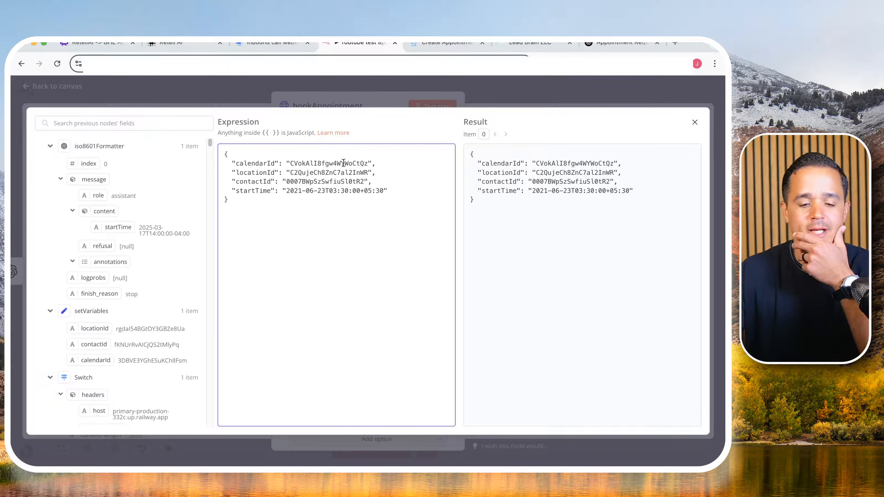
# - Clear the sample values of calendarId, locationId, contactId and startTime in the JSON body, leaving empty quotes
pyautogui.click(309, 162)
pyautogui.doubleClick(309, 163)
pyautogui.press('BackSpace')
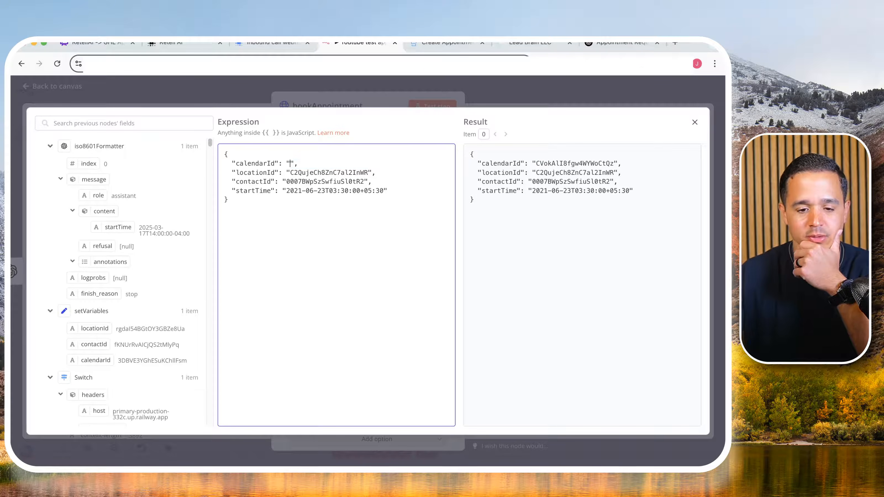
pyautogui.doubleClick(334, 173)
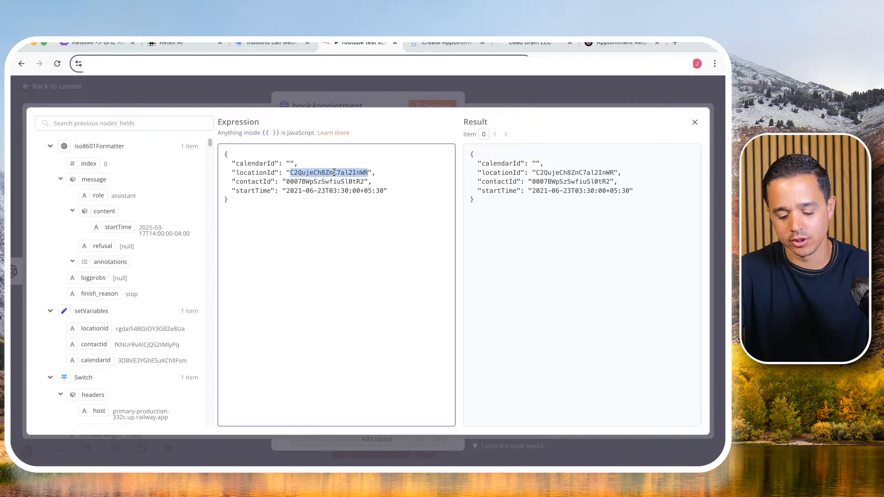
pyautogui.press('BackSpace')
pyautogui.click(330, 181)
pyautogui.doubleClick(330, 181)
pyautogui.press('BackSpace')
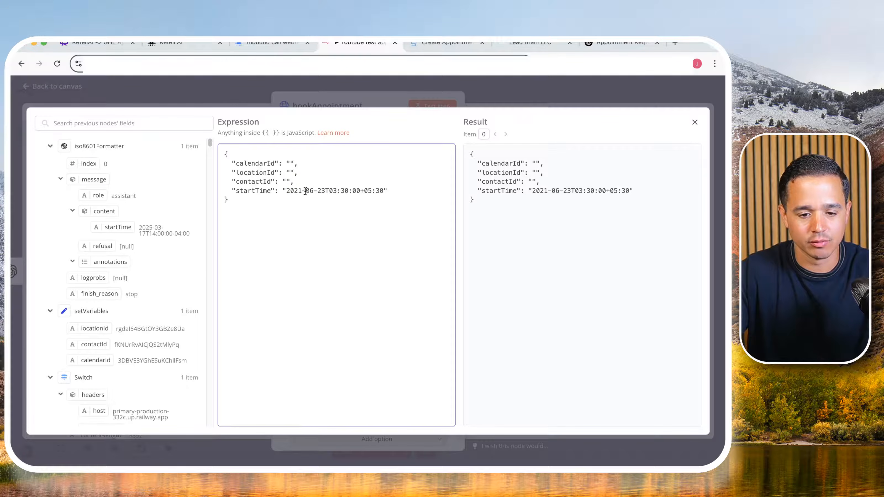
pyautogui.moveTo(287, 190); pyautogui.dragTo(381, 193)
pyautogui.press('BackSpace')
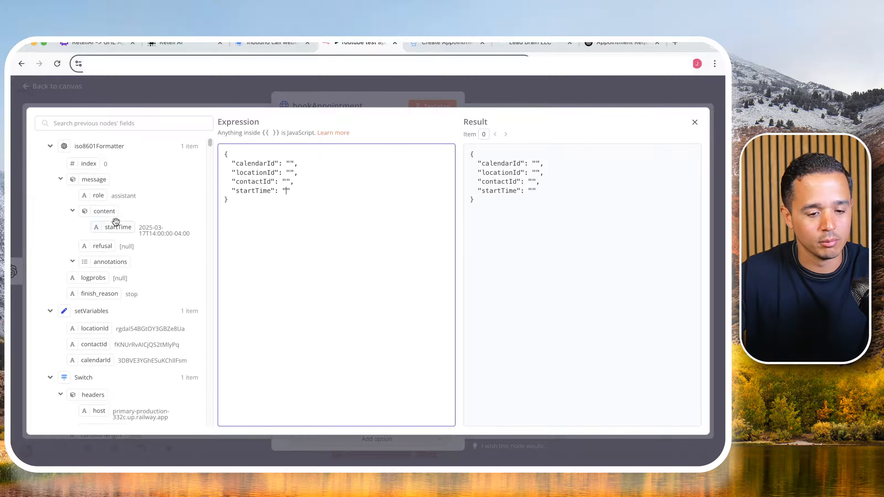
# - Map startTime from iso8601Formatter and calendarId, locationId and contactId from setVariables into the matching values of the JSON body
pyautogui.moveTo(113, 230); pyautogui.dragTo(288, 192)
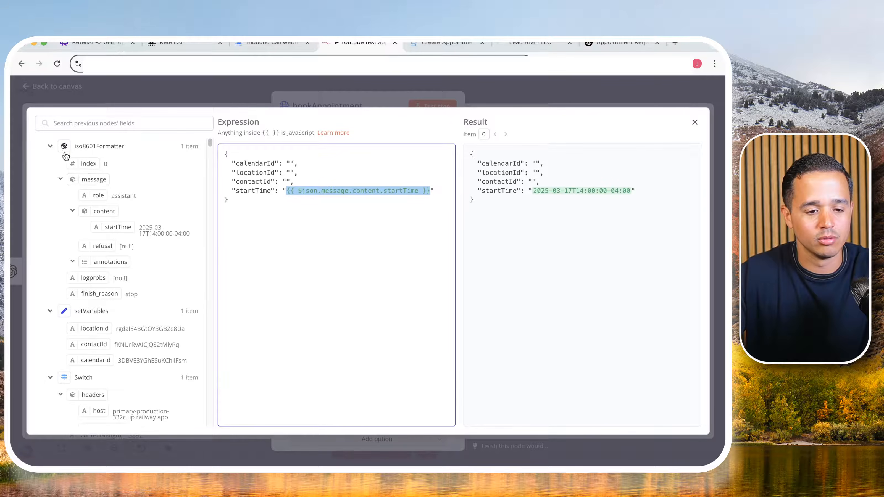
pyautogui.click(49, 146)
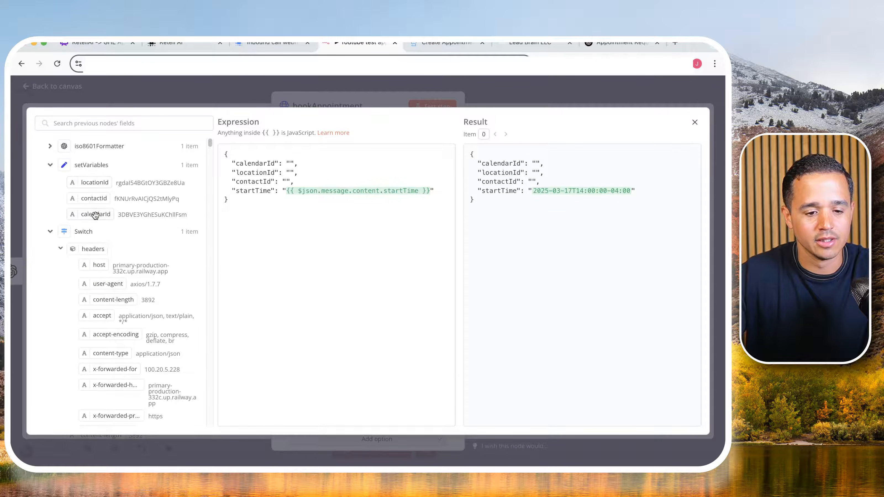
pyautogui.moveTo(95, 215); pyautogui.dragTo(289, 166)
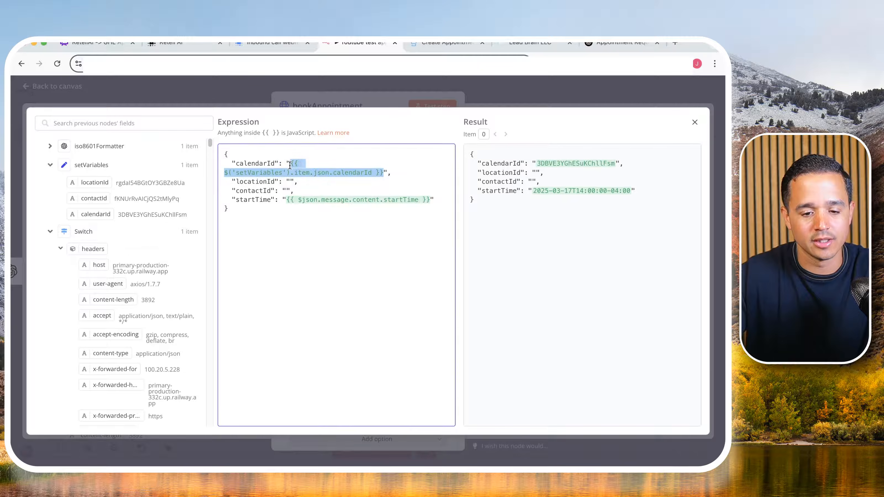
pyautogui.moveTo(94, 183); pyautogui.dragTo(290, 185)
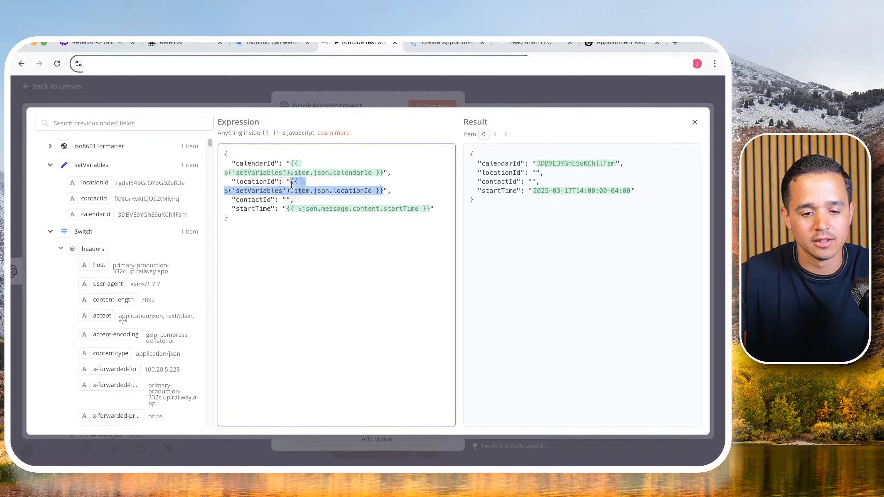
pyautogui.moveTo(104, 199); pyautogui.dragTo(288, 202)
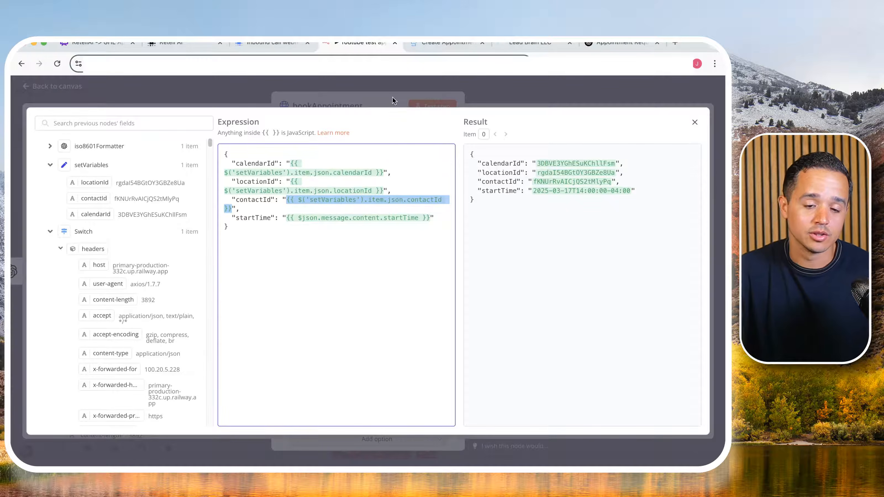
pyautogui.click(347, 87)
pyautogui.click(346, 84)
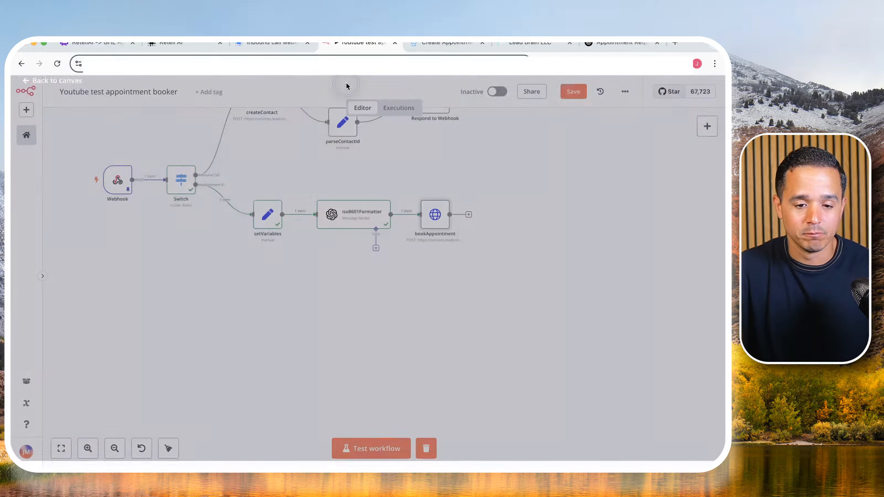
# - Review the locationId, contactId and calendarId fields defined in the setVariables node
pyautogui.doubleClick(271, 215)
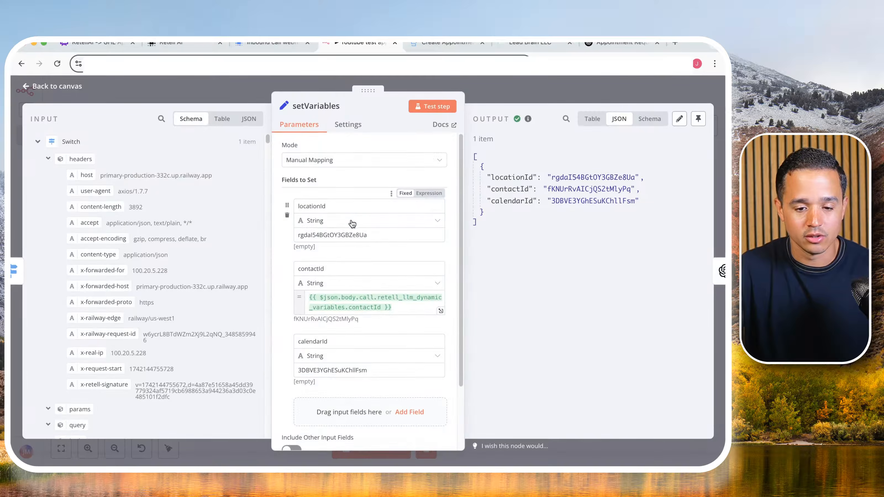
pyautogui.scroll(-3, 349, 257)
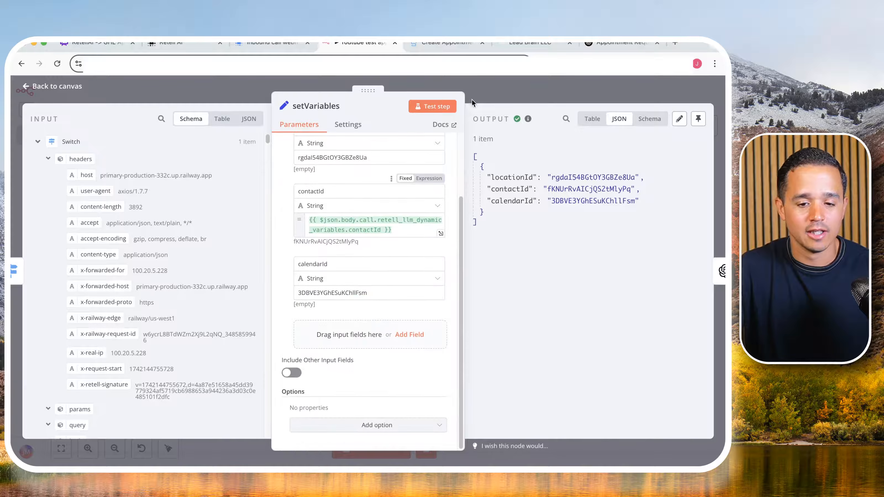
pyautogui.click(369, 84)
# - Recheck the bookAppointment parameters and JSON body, run a test of the node, and highlight the returned appointment id
pyautogui.doubleClick(435, 214)
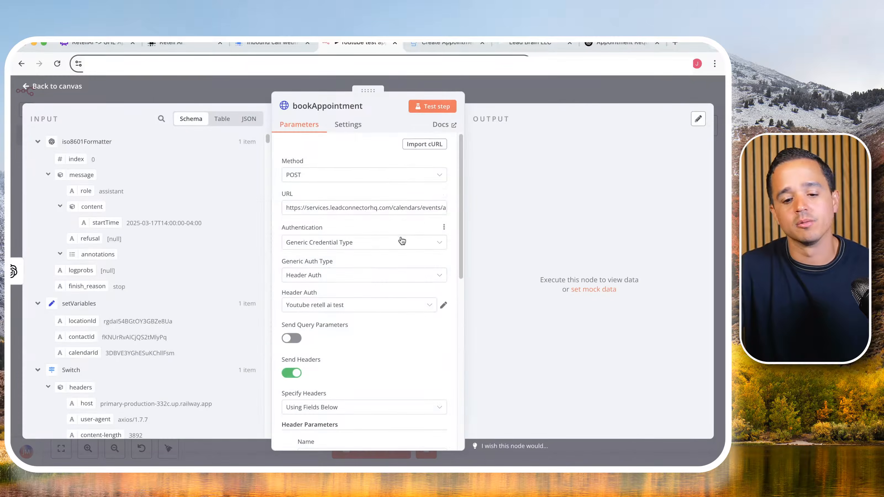
pyautogui.scroll(-6, 390, 259)
pyautogui.scroll(-3, 385, 268)
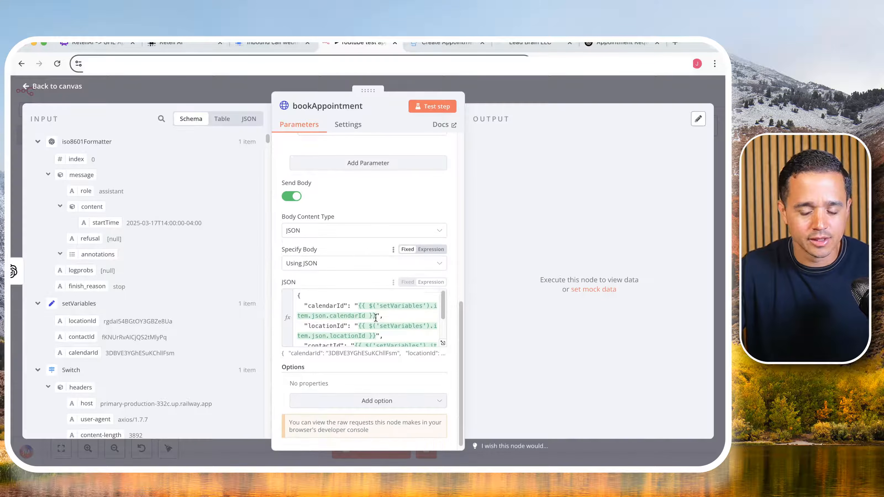
pyautogui.scroll(-2, 376, 320)
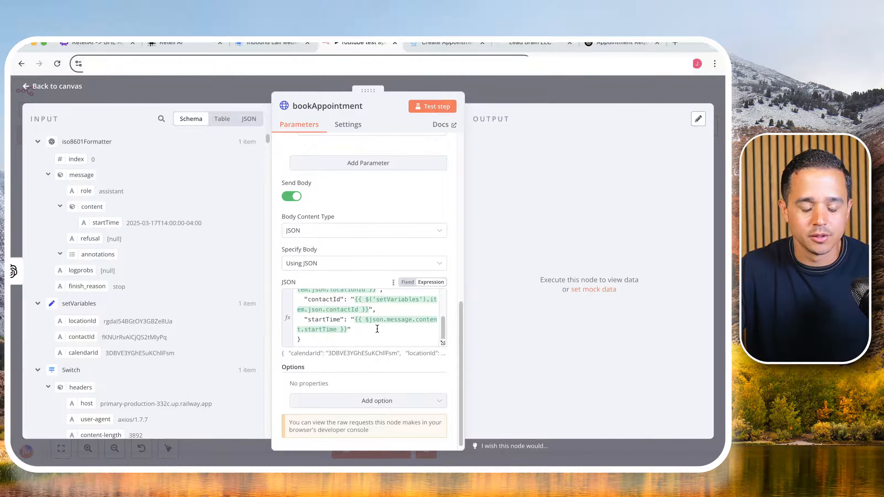
pyautogui.scroll(3, 377, 329)
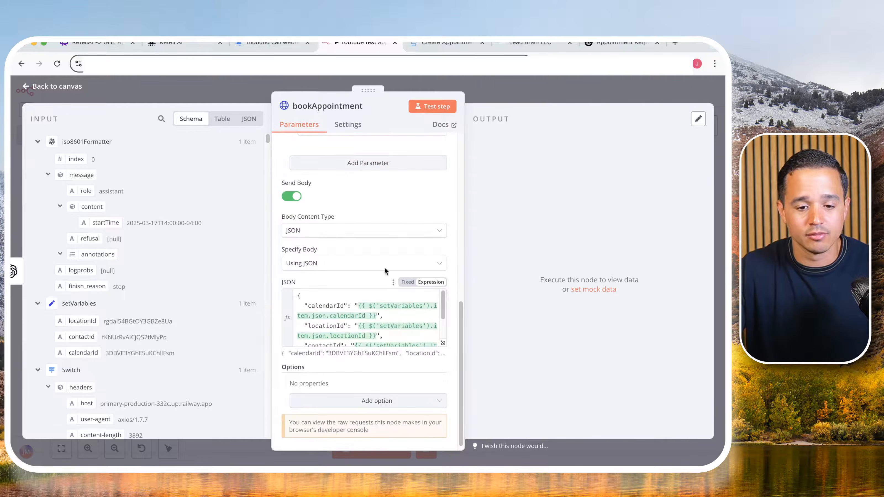
pyautogui.scroll(10, 385, 258)
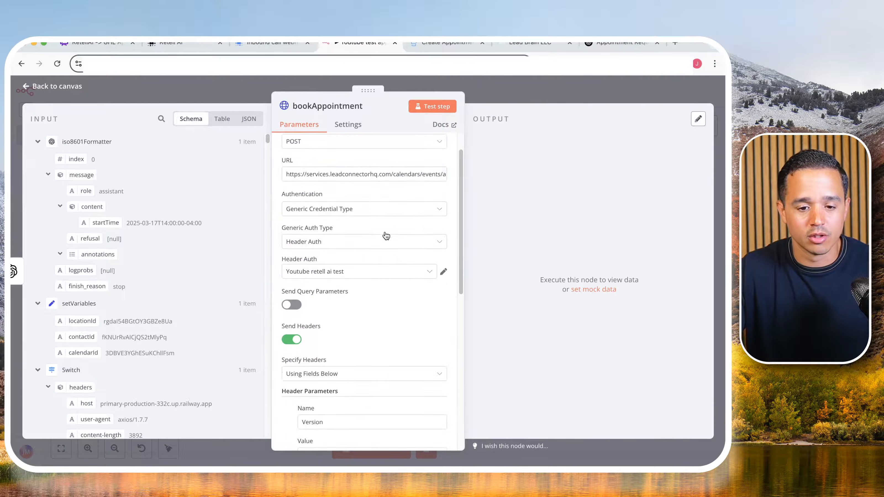
pyautogui.click(424, 110)
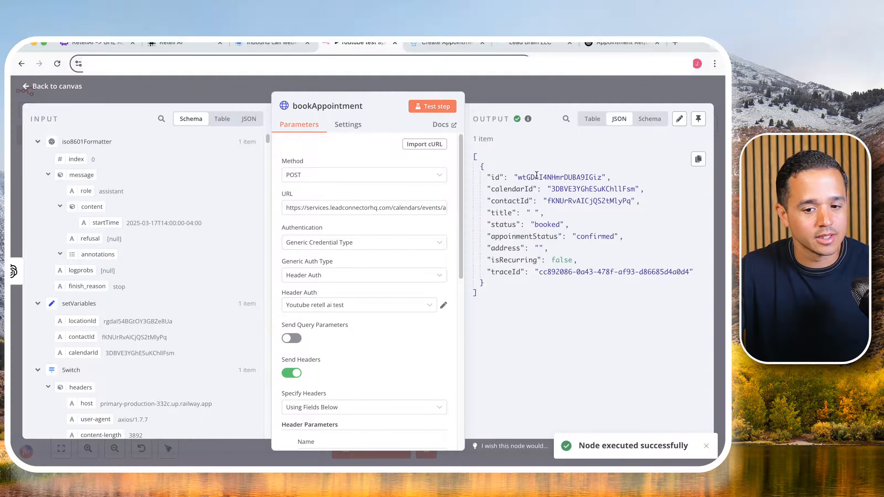
pyautogui.doubleClick(535, 177)
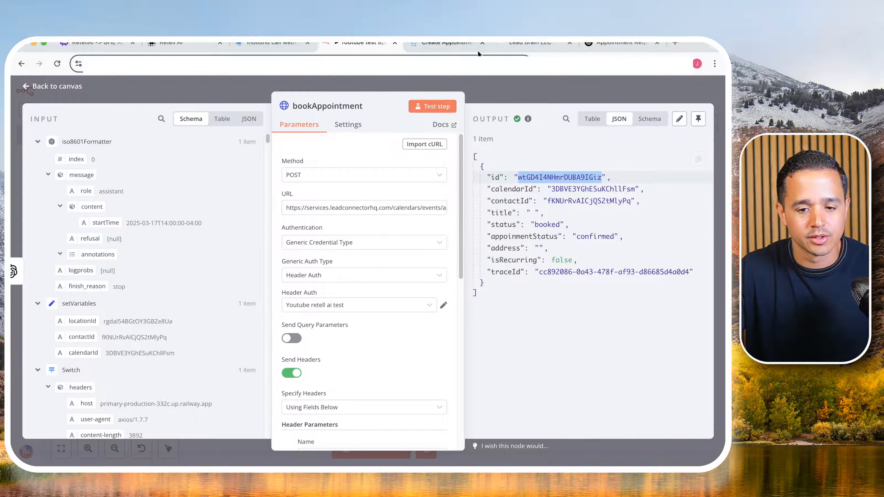
# - Switch to the Lead Brain CRM and check the calendar's list of upcoming appointments for the test booking
pyautogui.click(529, 44)
pyautogui.click(20, 155)
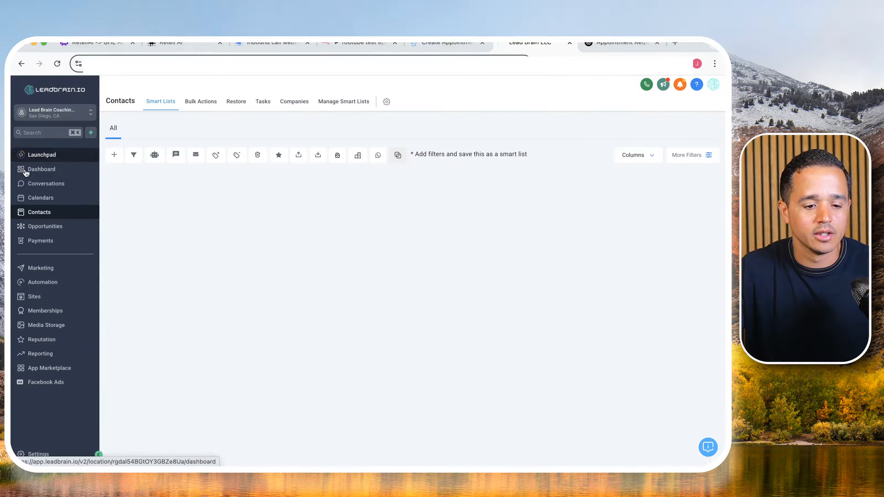
pyautogui.click(40, 199)
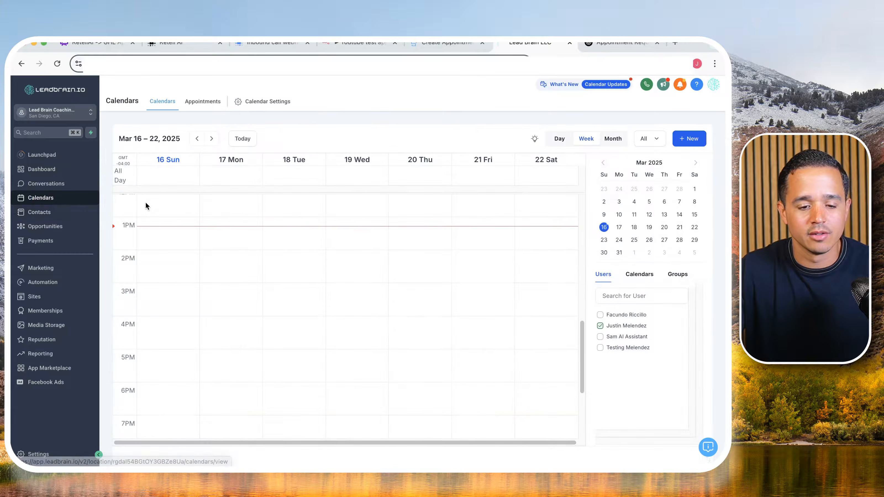
pyautogui.click(195, 102)
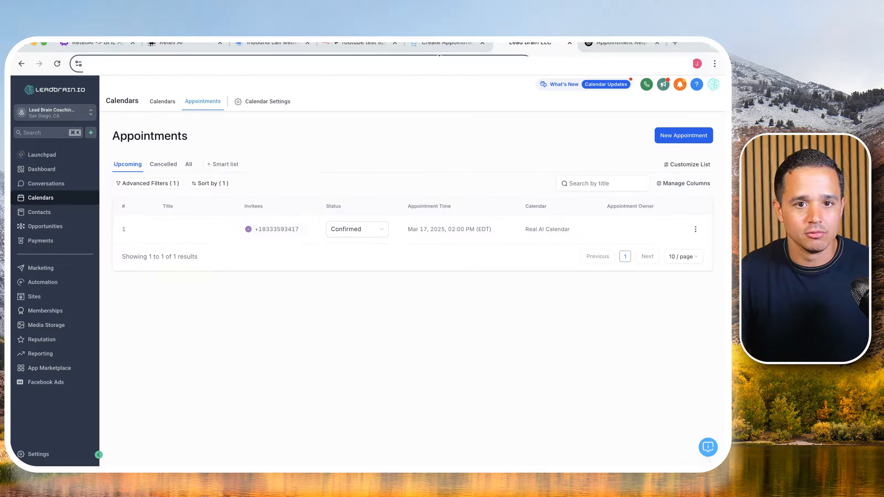
# - Switch back to n8n and test bookAppointment again with the same start time
pyautogui.click(351, 44)
pyautogui.click(444, 103)
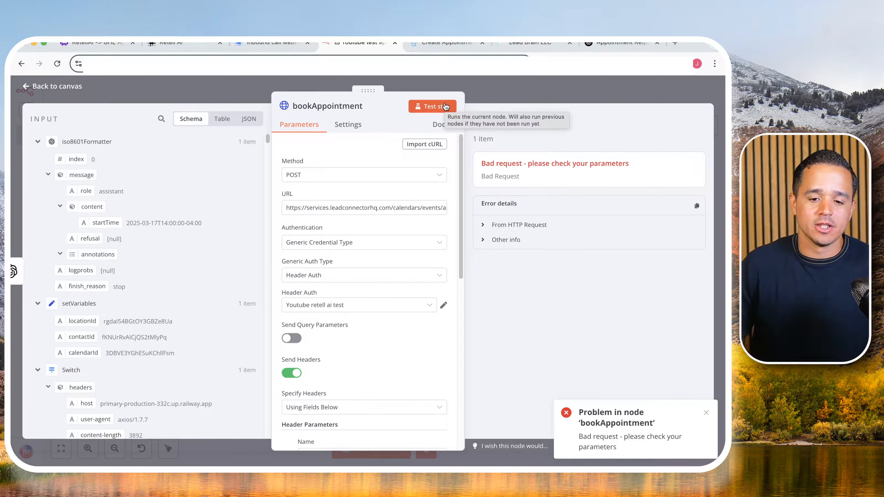
# - Add the Response option to bookAppointment with Include Response Headers and Status enabled, and rerun the node
pyautogui.scroll(-10, 344, 271)
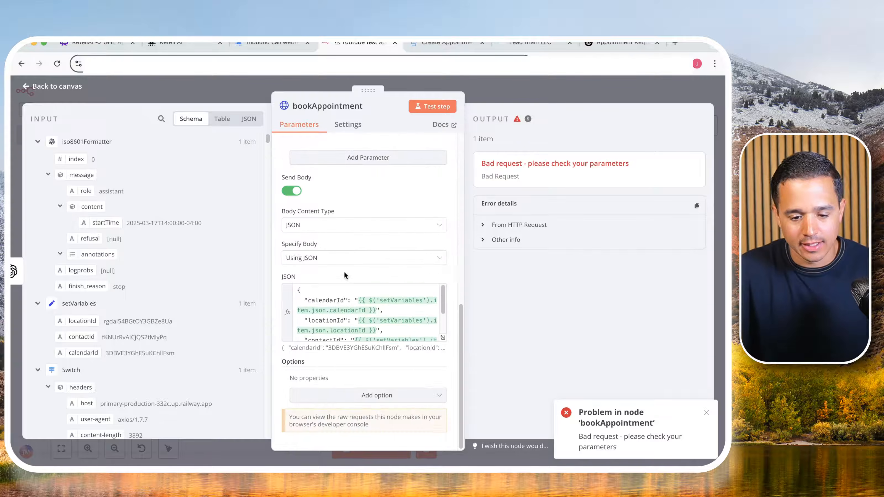
pyautogui.scroll(-3, 315, 308)
pyautogui.click(340, 395)
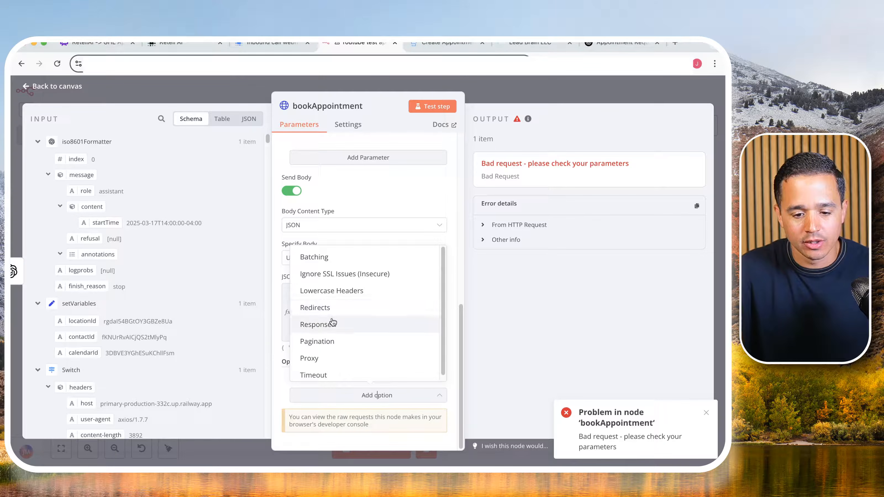
pyautogui.click(331, 323)
pyautogui.scroll(-2, 337, 371)
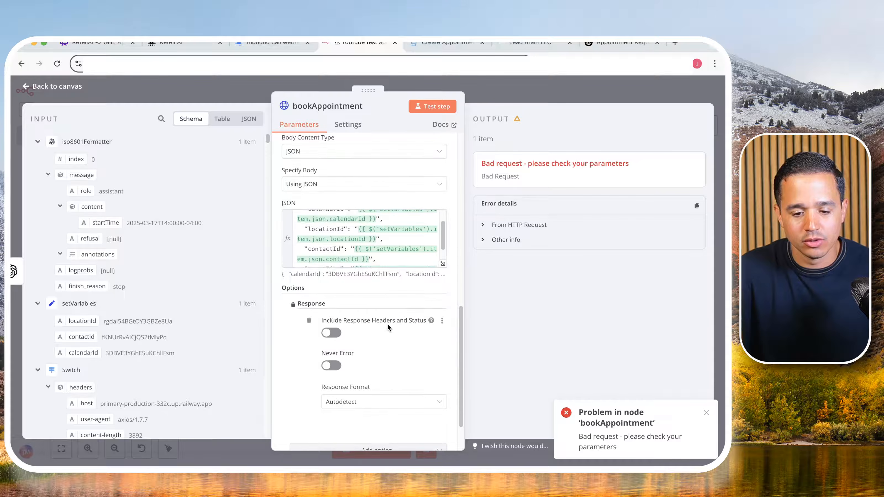
pyautogui.click(326, 334)
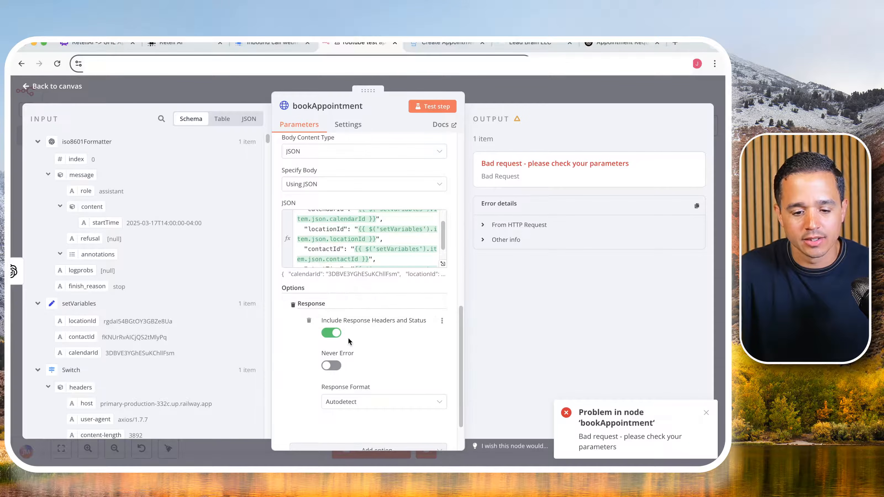
pyautogui.click(451, 108)
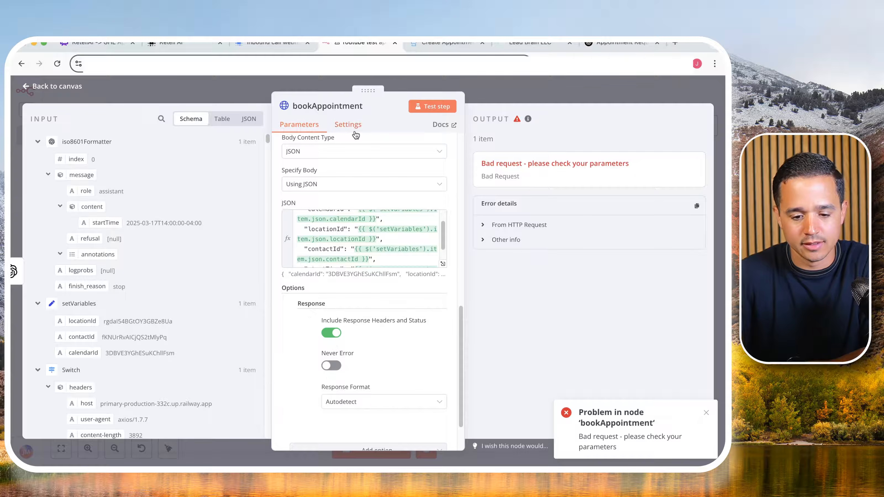
# - Set bookAppointment's On Error behaviour to Continue and rerun the node
pyautogui.click(348, 125)
pyautogui.click(316, 297)
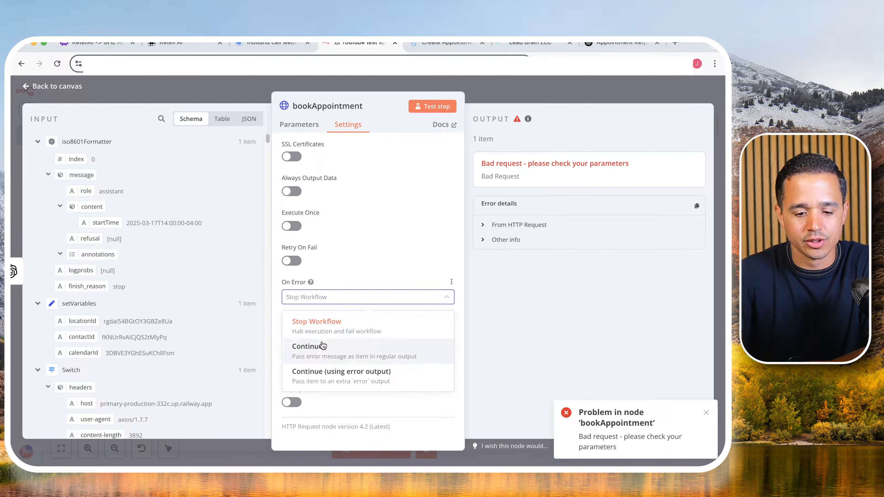
pyautogui.click(330, 374)
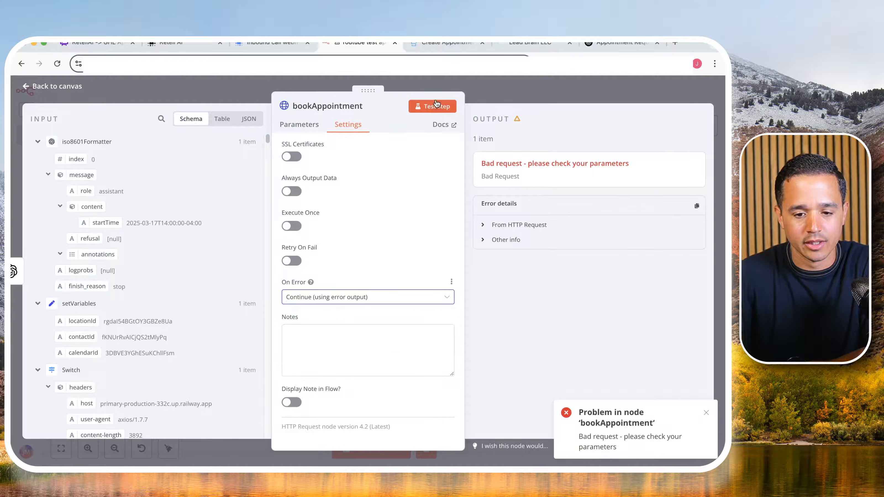
pyautogui.click(369, 297)
pyautogui.click(346, 347)
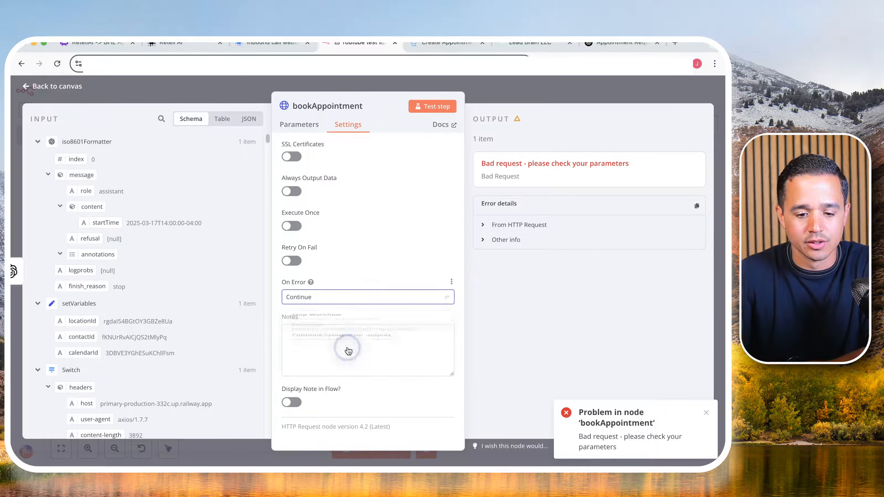
pyautogui.click(439, 106)
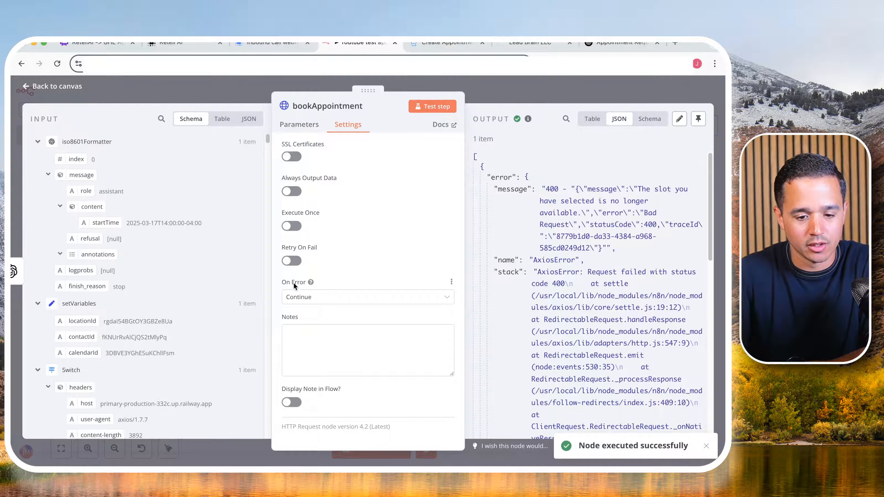
# - Review bookAppointment's Response option and read through the error details in its output
pyautogui.click(299, 124)
pyautogui.scroll(-10, 314, 292)
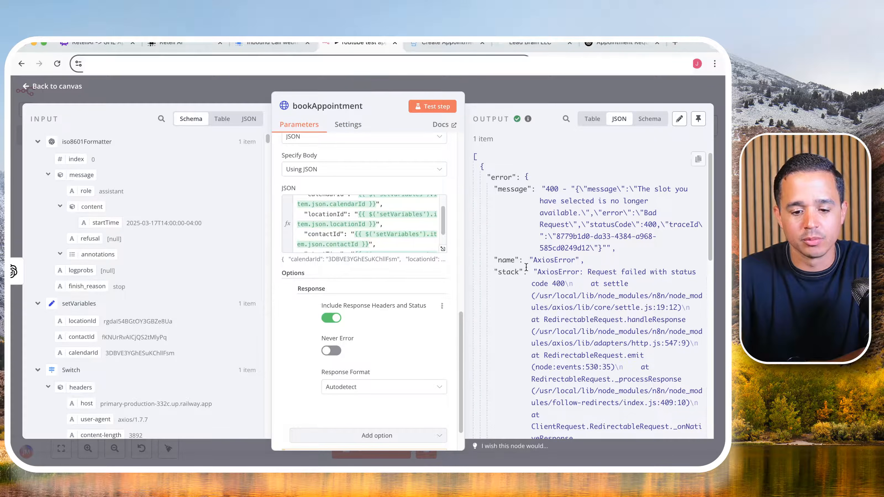
pyautogui.scroll(-15, 529, 268)
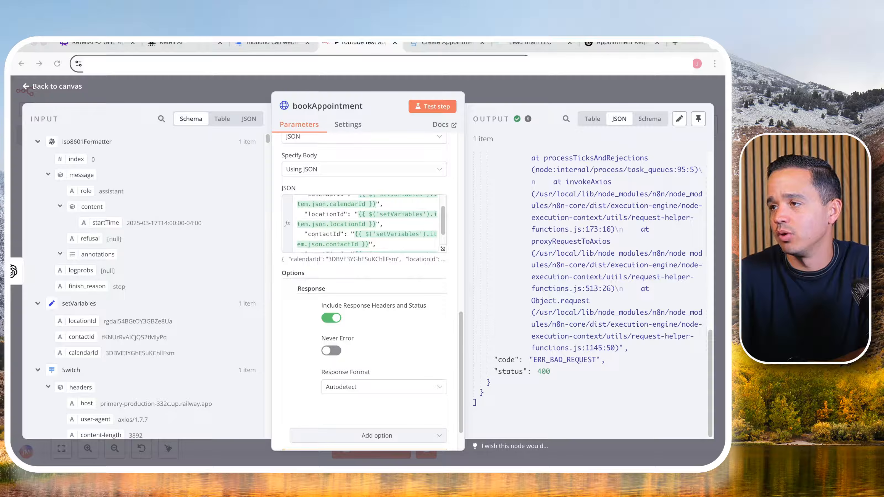
# - Return to the canvas and add an If node after bookAppointment
pyautogui.click(489, 92)
pyautogui.click(477, 214)
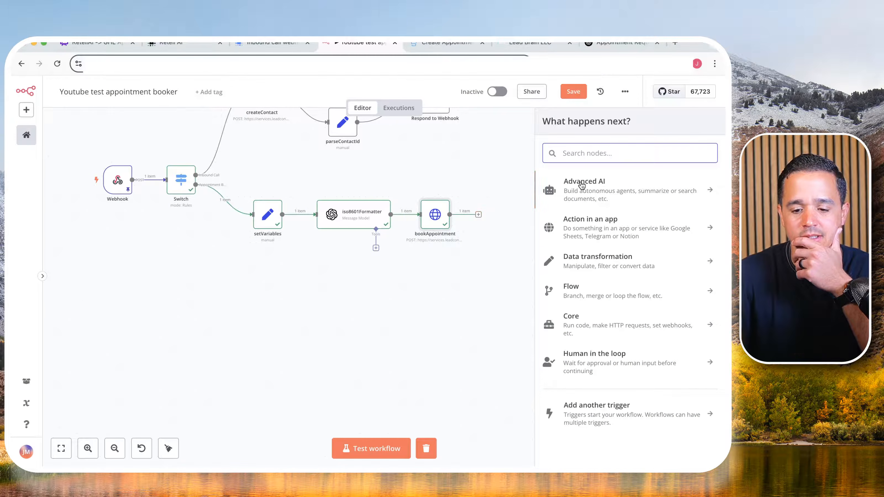
pyautogui.write('if')
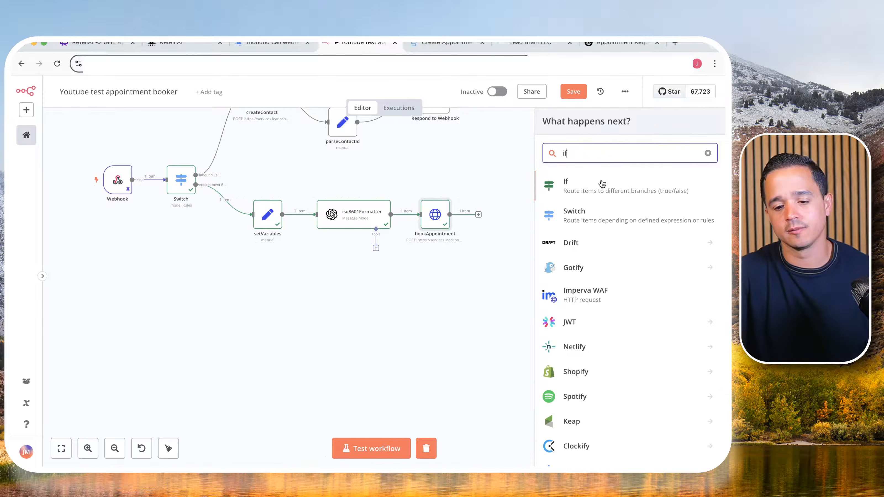
pyautogui.click(602, 183)
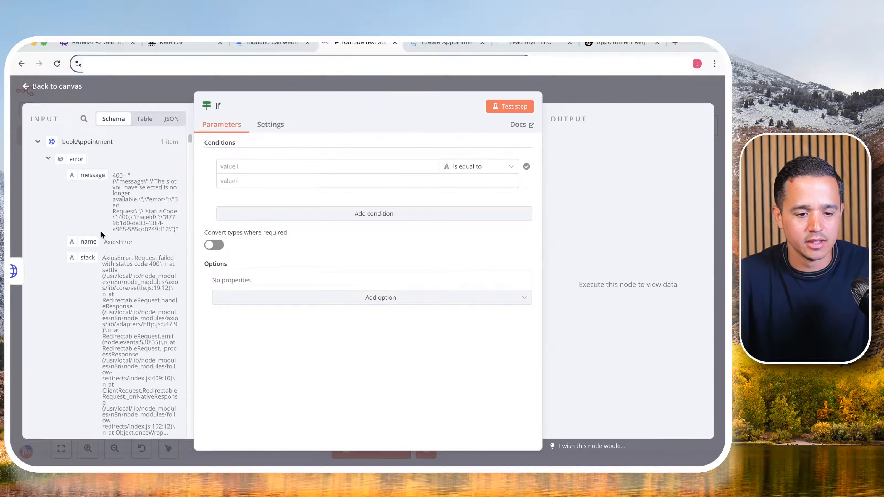
# - Map bookAppointment's error status from the input data into the first value of the If condition
pyautogui.scroll(-10, 101, 231)
pyautogui.scroll(10, 101, 232)
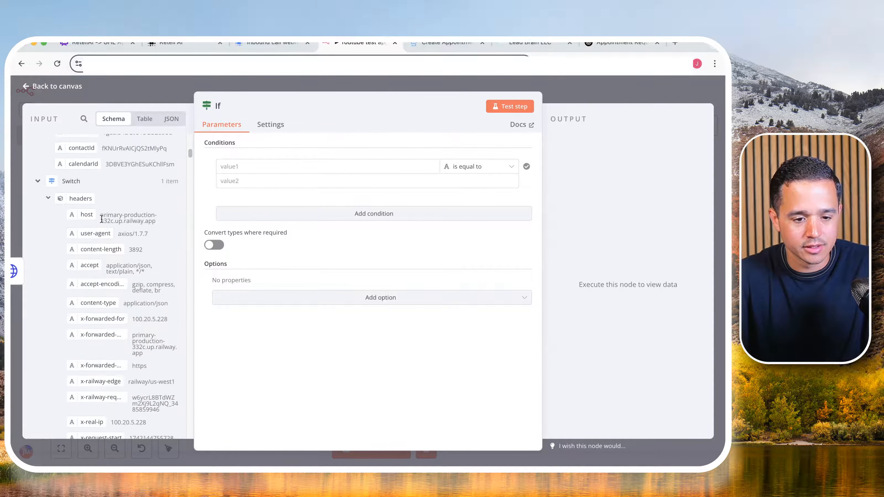
pyautogui.scroll(-3, 100, 219)
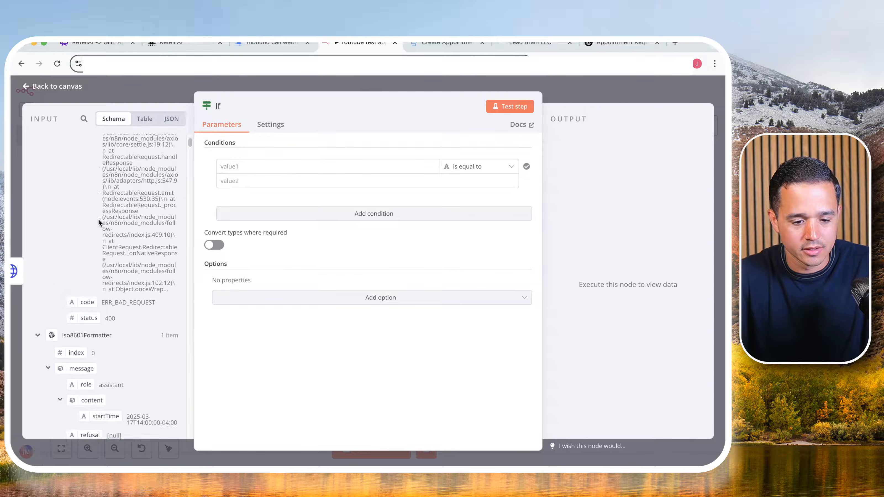
pyautogui.moveTo(80, 304); pyautogui.dragTo(254, 167)
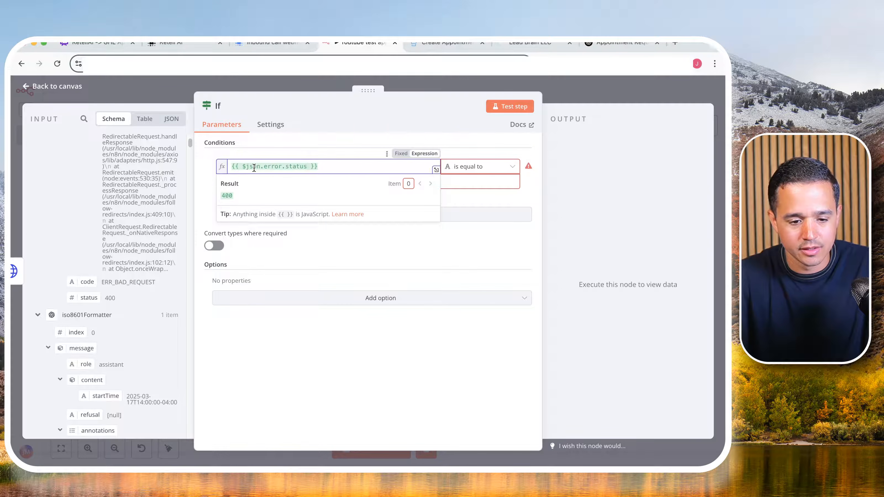
# - Set the If condition's comparison to Number is equal to, with 400 as the second value
pyautogui.click(495, 169)
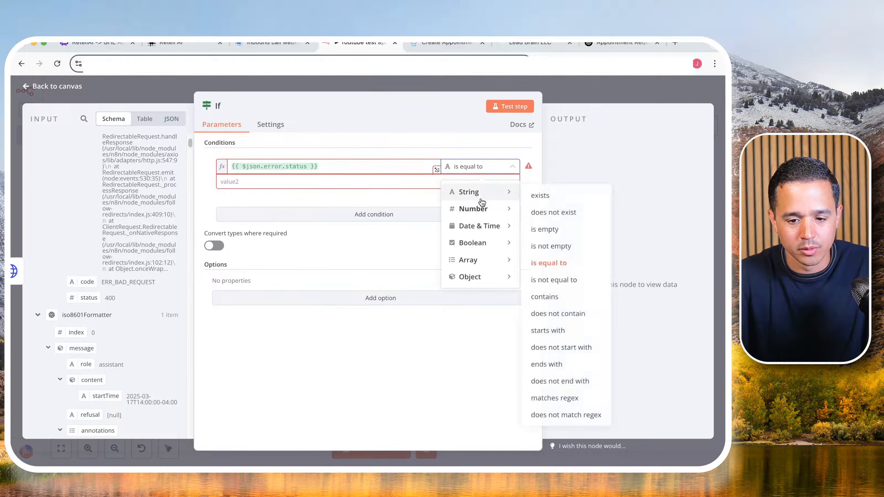
pyautogui.moveTo(481, 212)
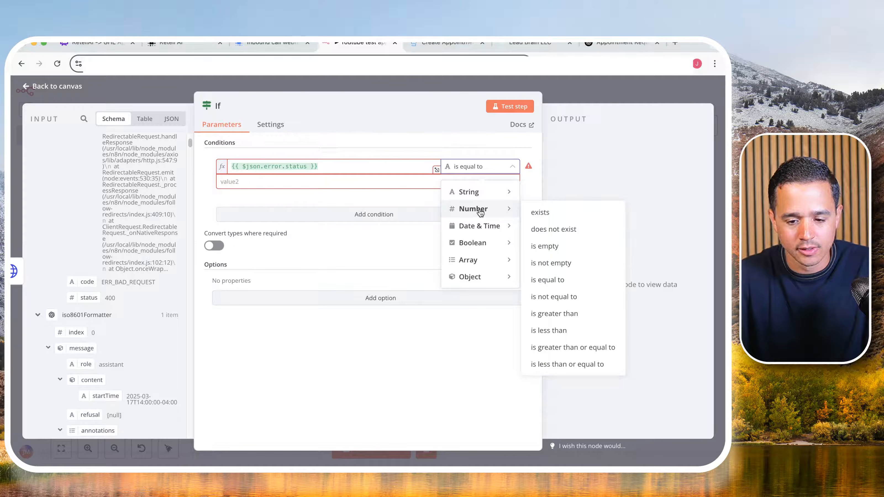
pyautogui.click(572, 282)
pyautogui.click(417, 181)
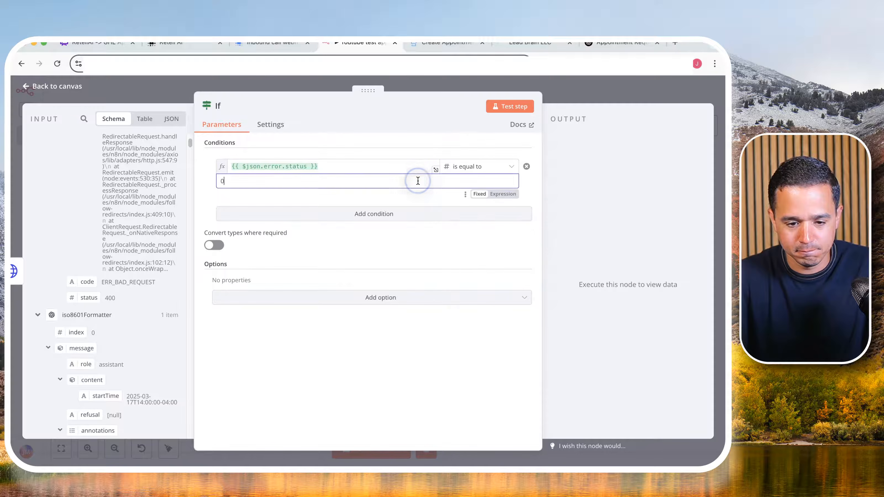
pyautogui.press('BackSpace')
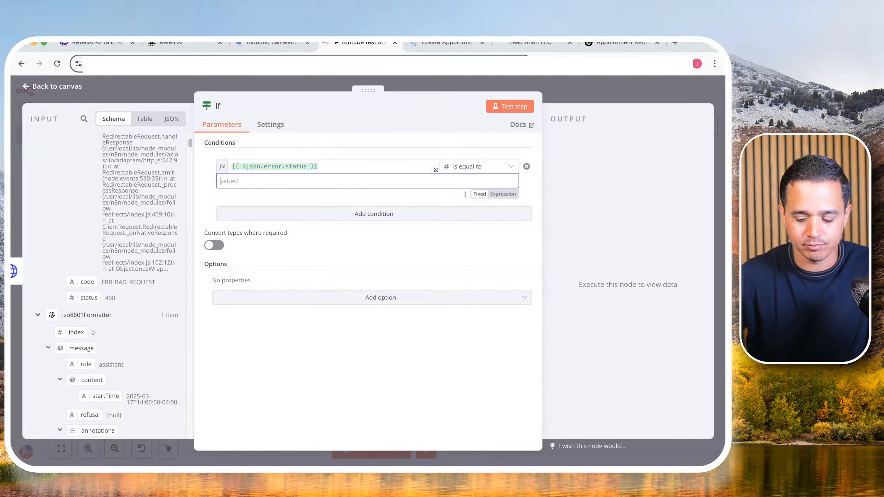
pyautogui.write('400')
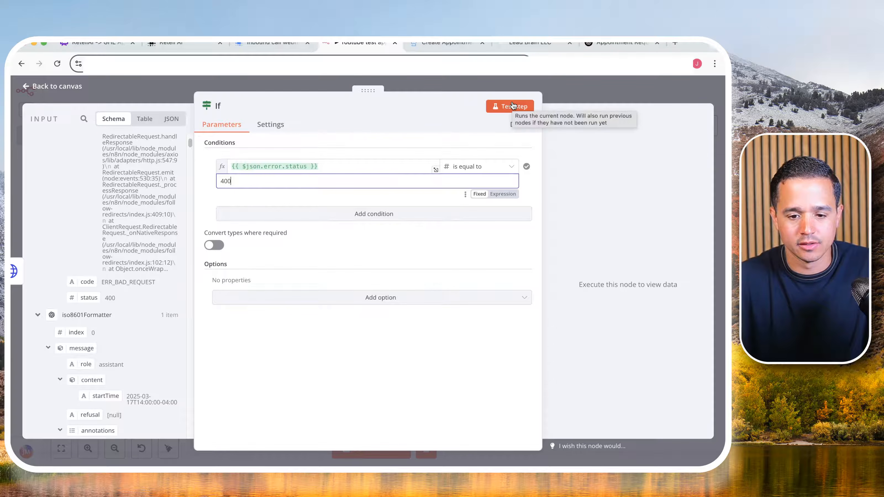
# - Change the If condition's comparison to Number exists, test the node and return to the canvas
pyautogui.tripleClick(274, 167)
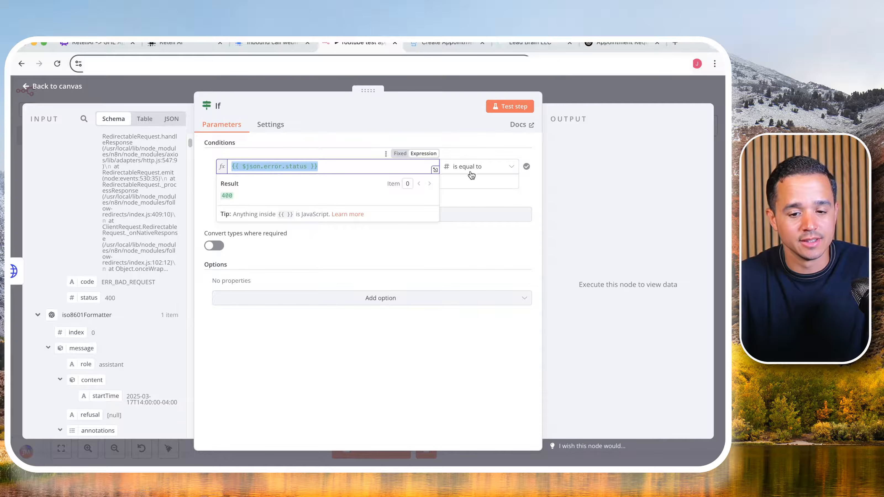
pyautogui.click(493, 168)
pyautogui.moveTo(487, 208)
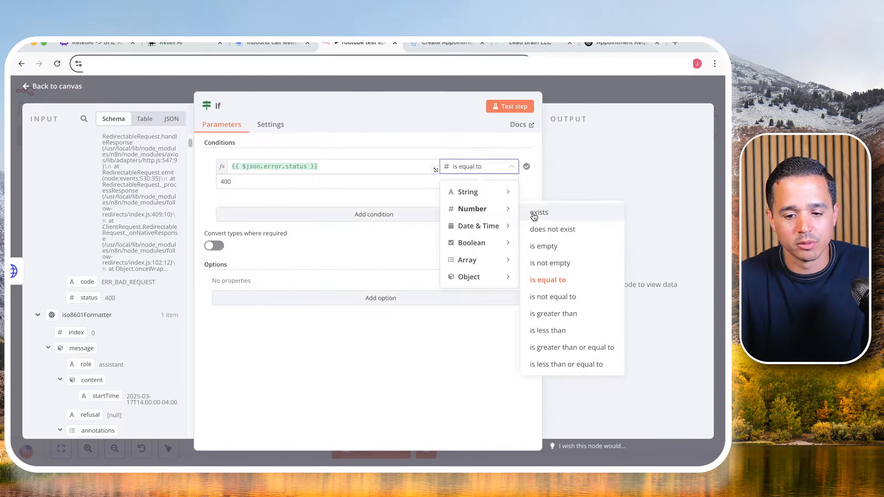
pyautogui.click(536, 213)
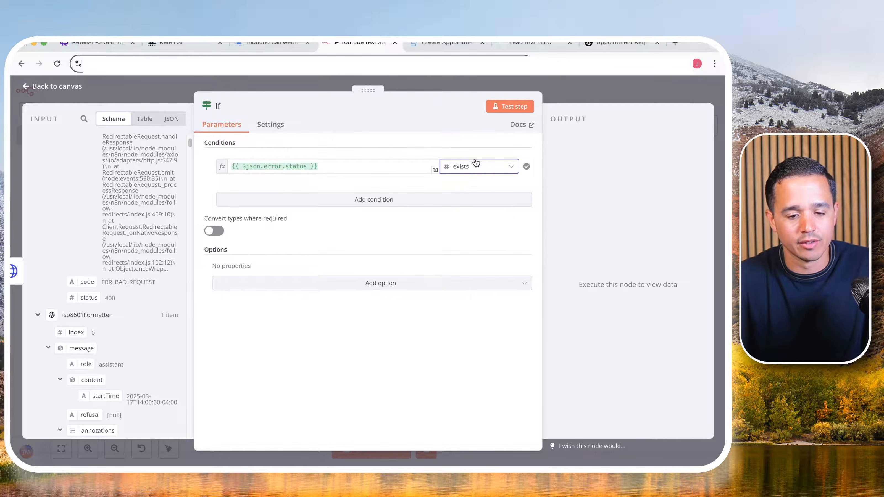
pyautogui.moveTo(246, 166); pyautogui.dragTo(297, 162)
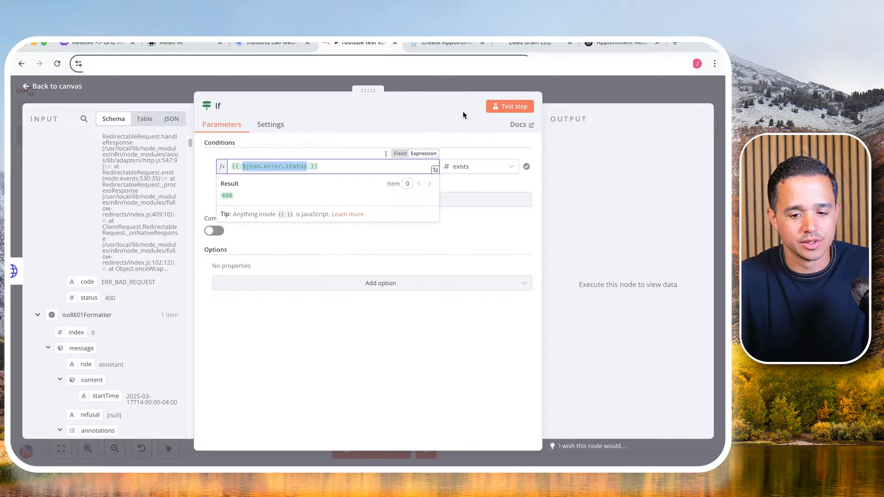
pyautogui.click(488, 108)
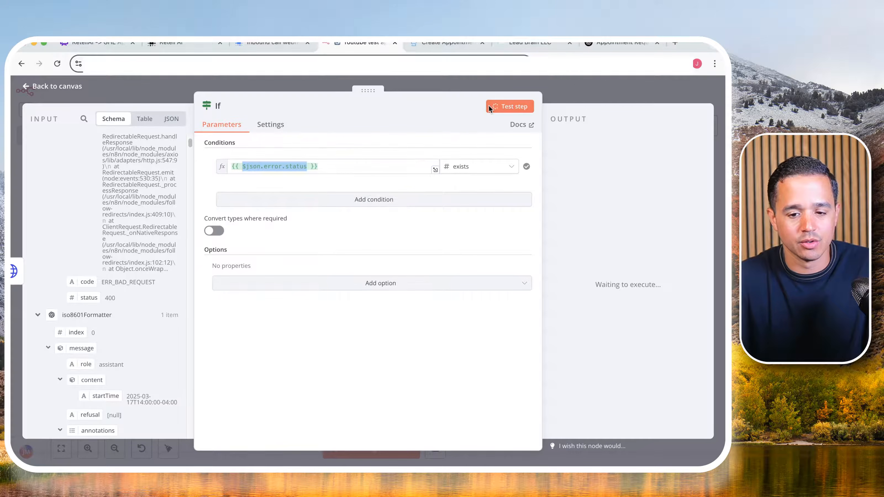
pyautogui.click(563, 87)
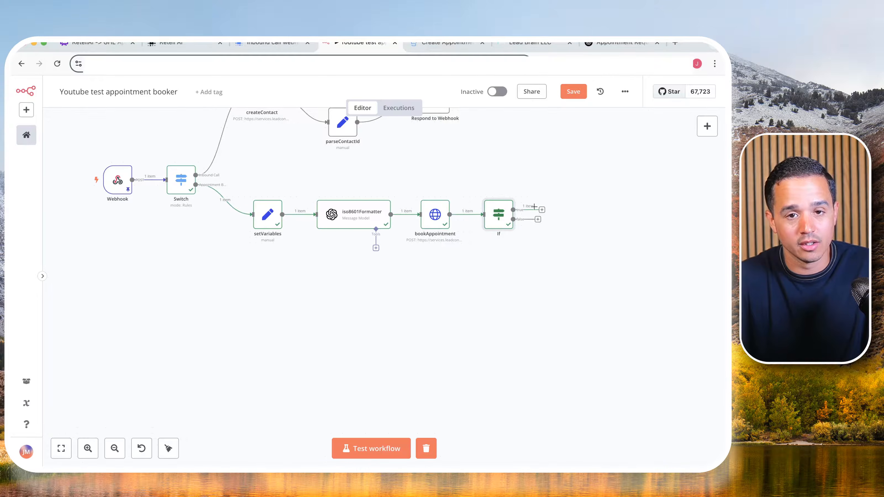
pyautogui.doubleClick(498, 214)
pyautogui.click(539, 85)
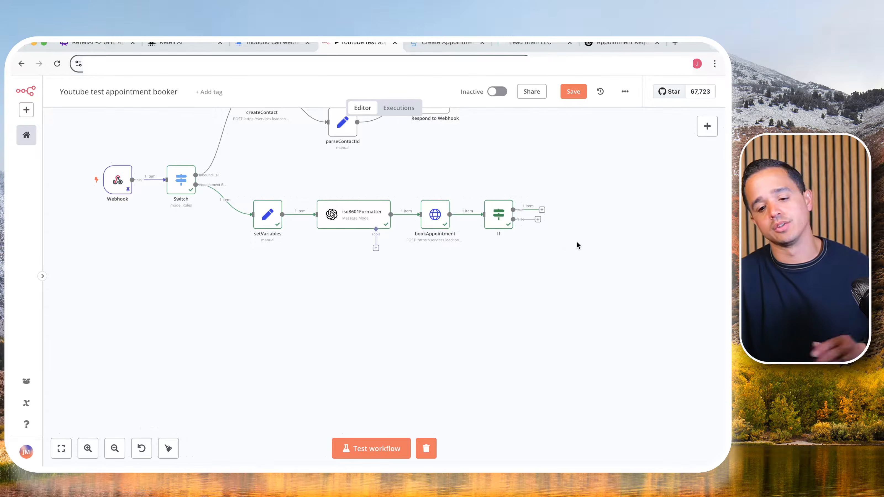
# - Find the Date & Time node's actions for a new node on the If node's true output
pyautogui.scroll(3, 582, 240)
pyautogui.moveTo(582, 239); pyautogui.dragTo(325, 302)
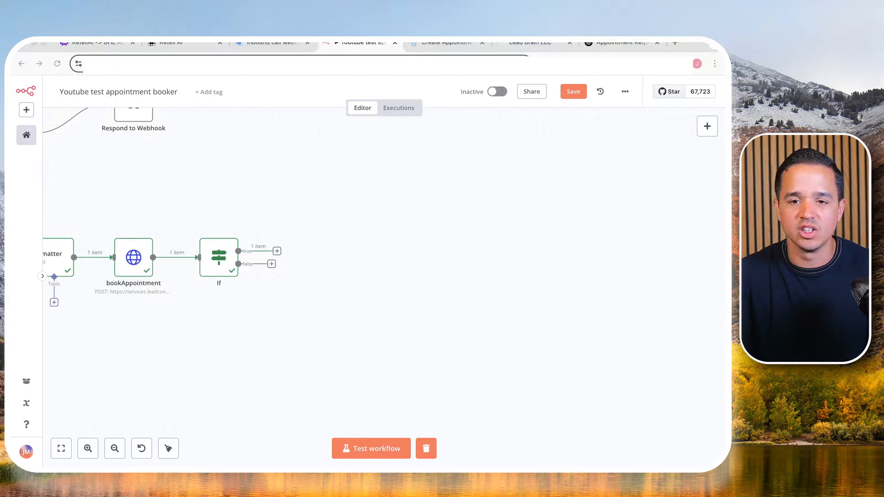
pyautogui.click(277, 251)
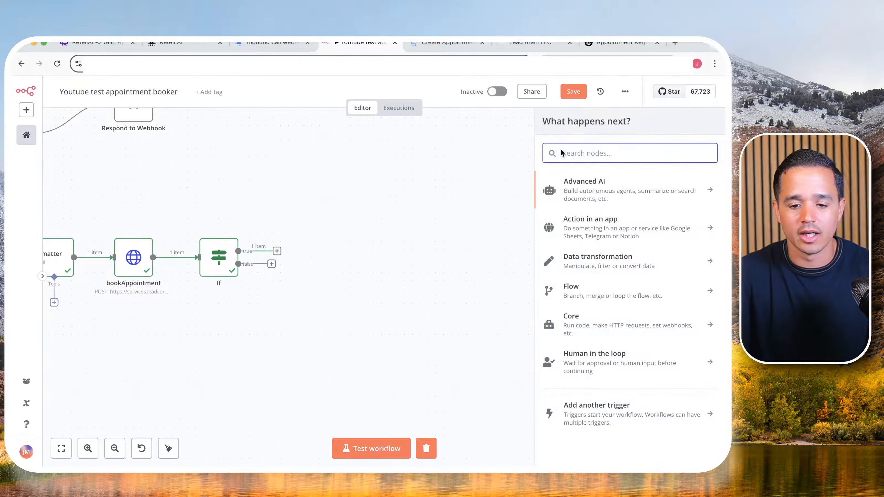
pyautogui.write('da')
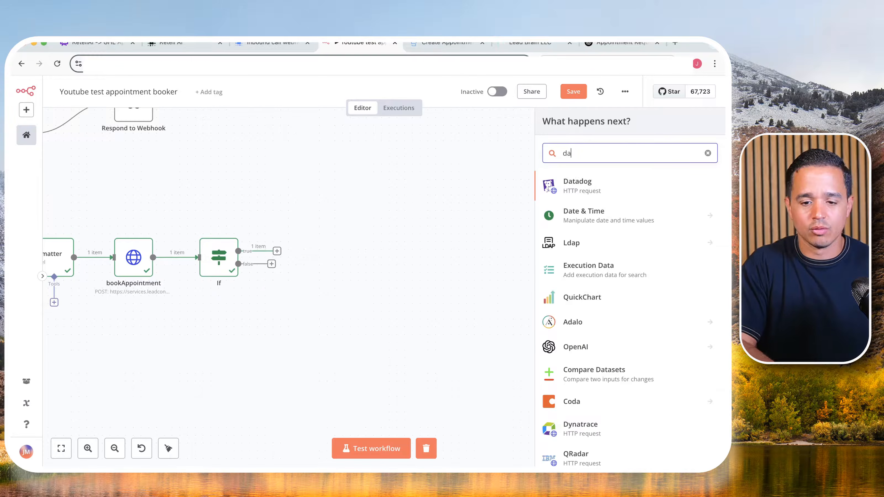
pyautogui.click(600, 216)
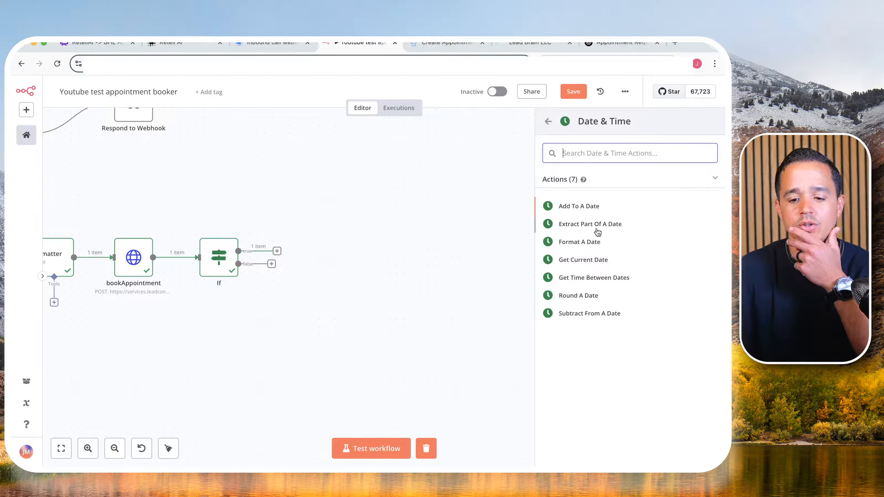
# - Switch to the HighLevel API docs and examine the Get Free Slots endpoint's URL, calendarId path parameter and required endDate and startDate query parameters
pyautogui.click(445, 43)
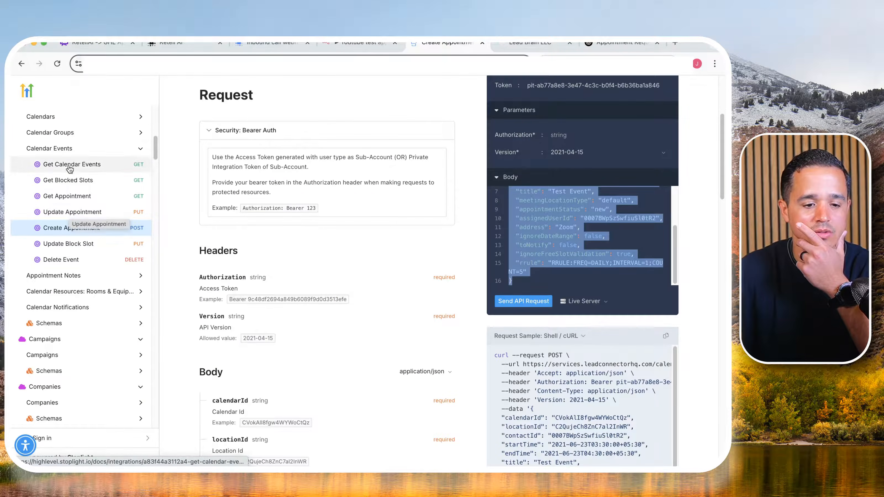
pyautogui.click(71, 126)
pyautogui.click(68, 138)
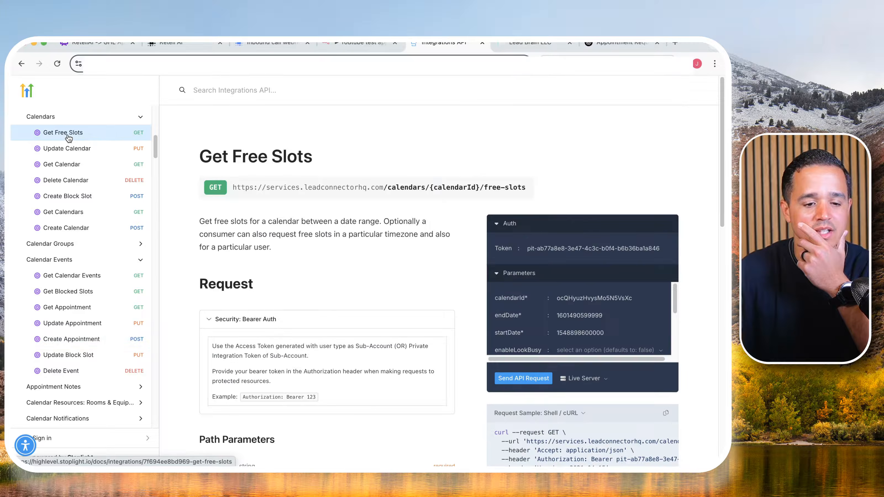
pyautogui.tripleClick(429, 187)
pyautogui.tripleClick(474, 185)
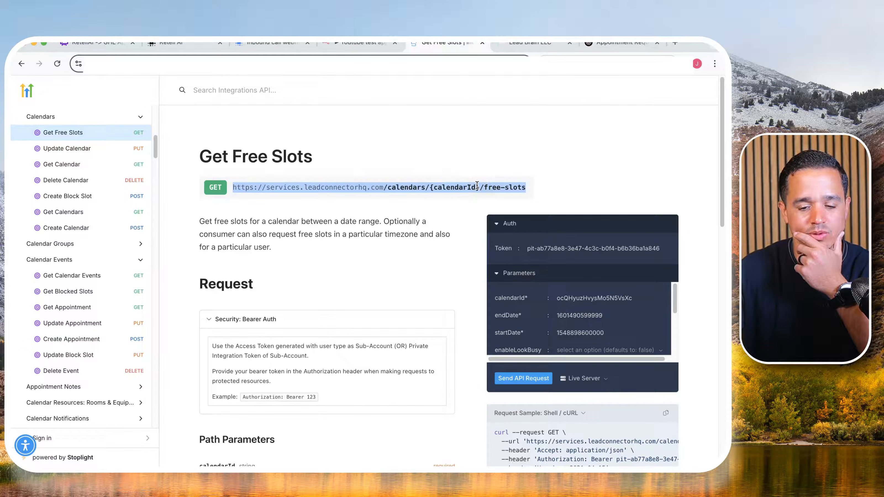
pyautogui.scroll(-8, 348, 216)
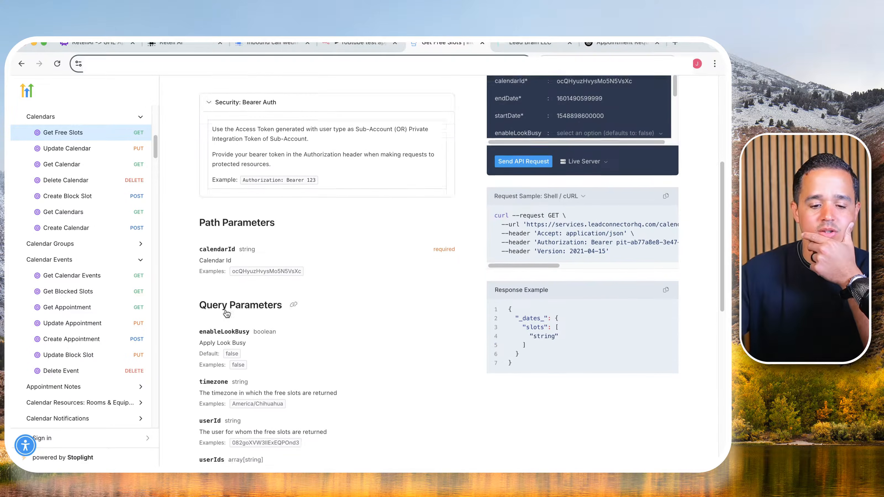
pyautogui.scroll(3, 265, 241)
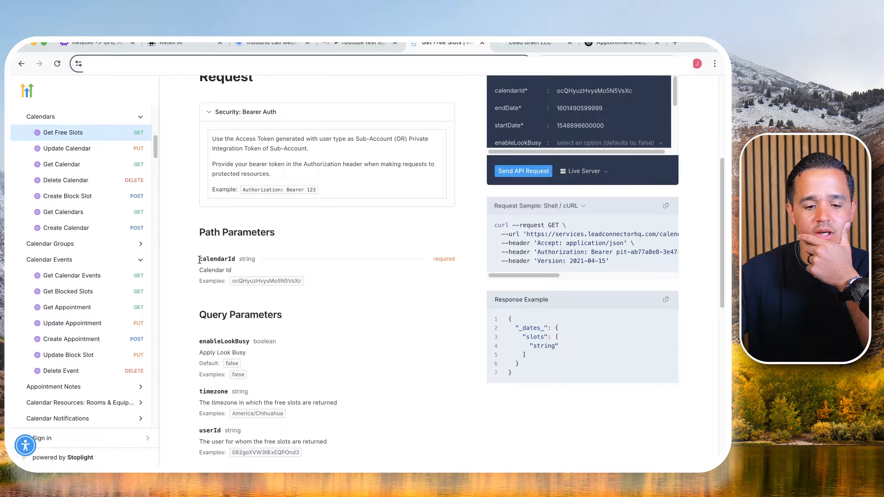
pyautogui.scroll(-3, 239, 291)
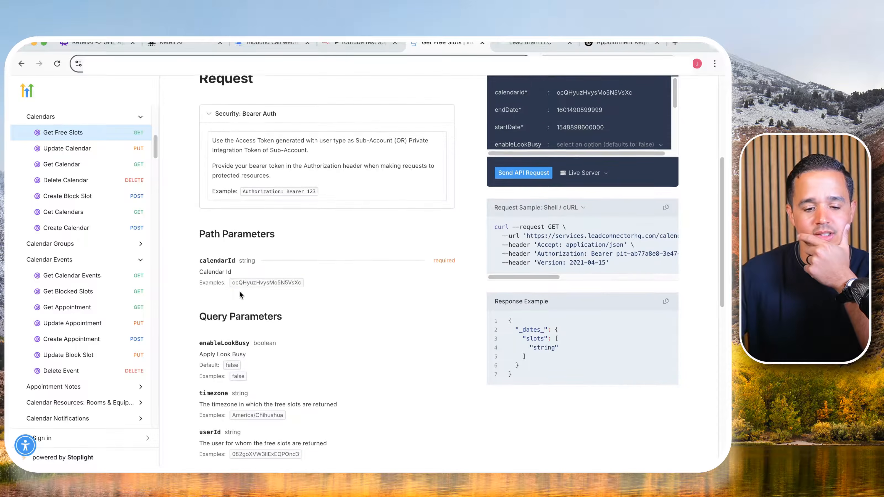
pyautogui.scroll(-3, 239, 296)
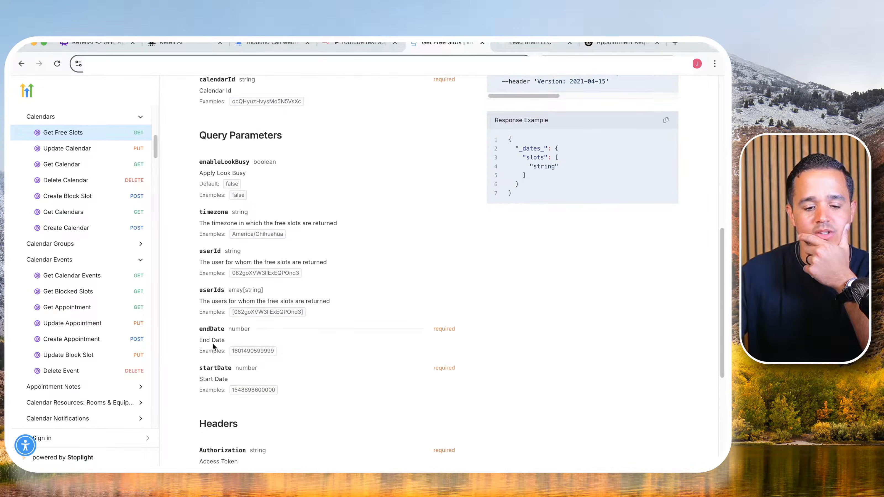
pyautogui.scroll(-3, 213, 344)
pyautogui.doubleClick(257, 258)
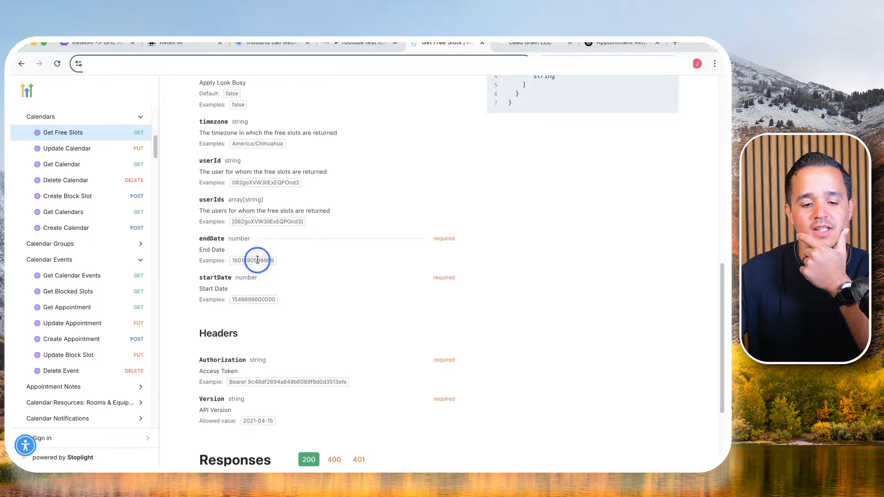
pyautogui.doubleClick(256, 299)
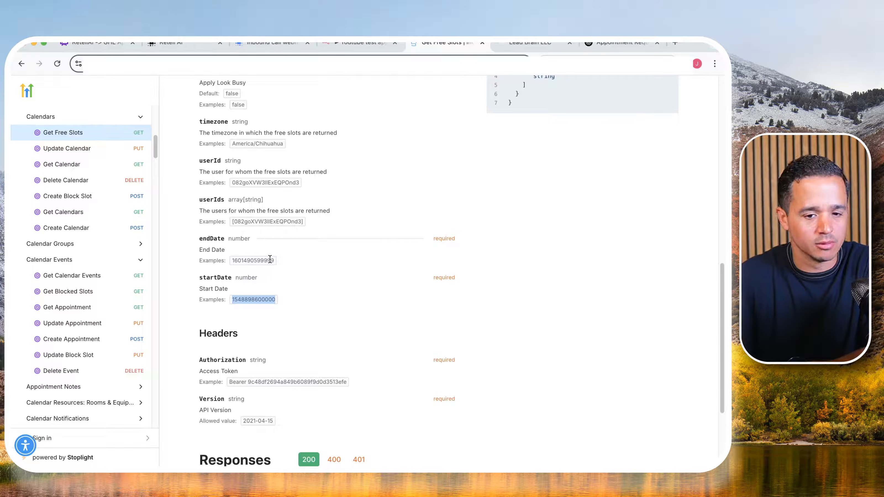
# - Switch back to n8n, add the Format a Date action on the If node's true output and rename the node startDate
pyautogui.click(361, 42)
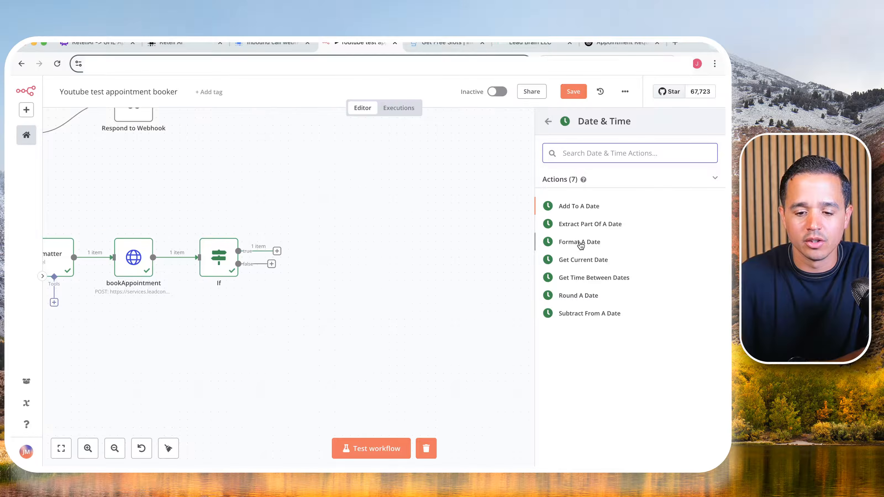
pyautogui.click(580, 244)
pyautogui.click(324, 108)
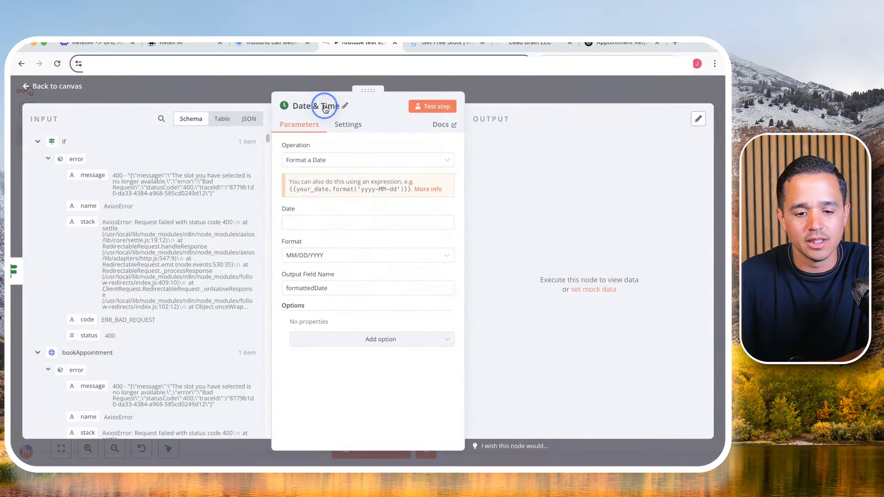
pyautogui.tripleClick(376, 100)
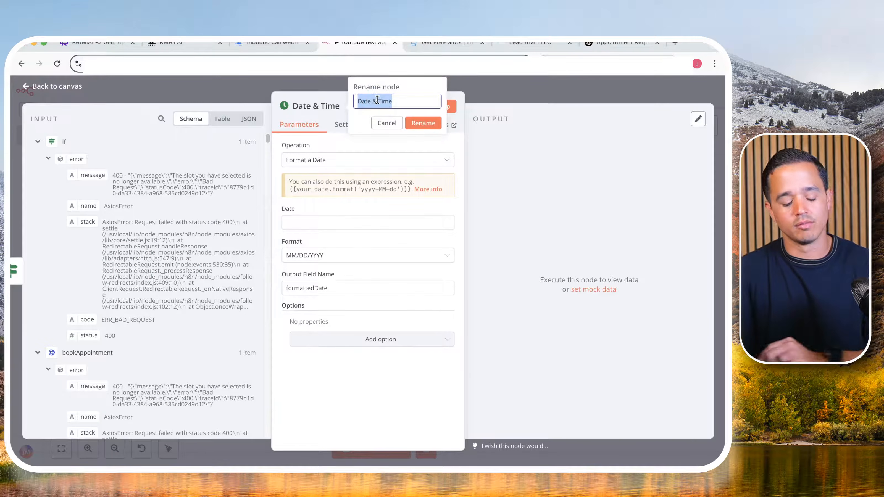
pyautogui.write('start')
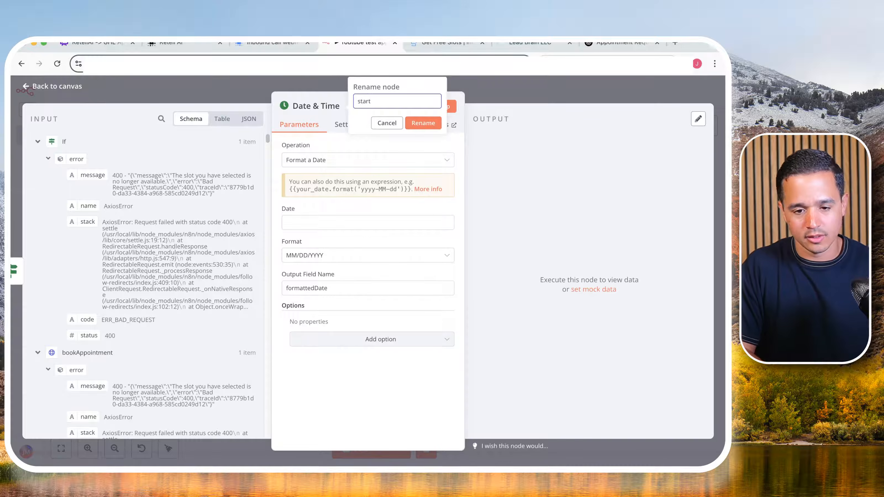
pyautogui.write('Date')
pyautogui.click(427, 125)
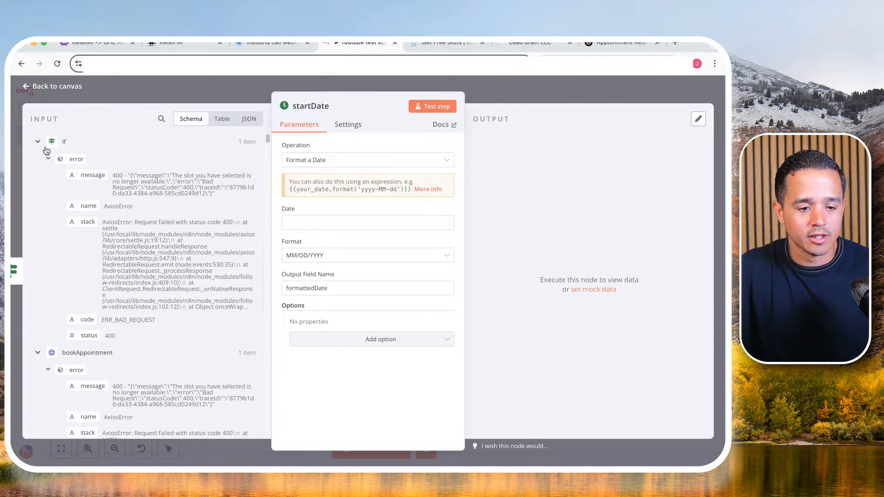
# - Map the startDate node's Date to the iso8601Formatter output's message.content.startTime value
pyautogui.click(37, 143)
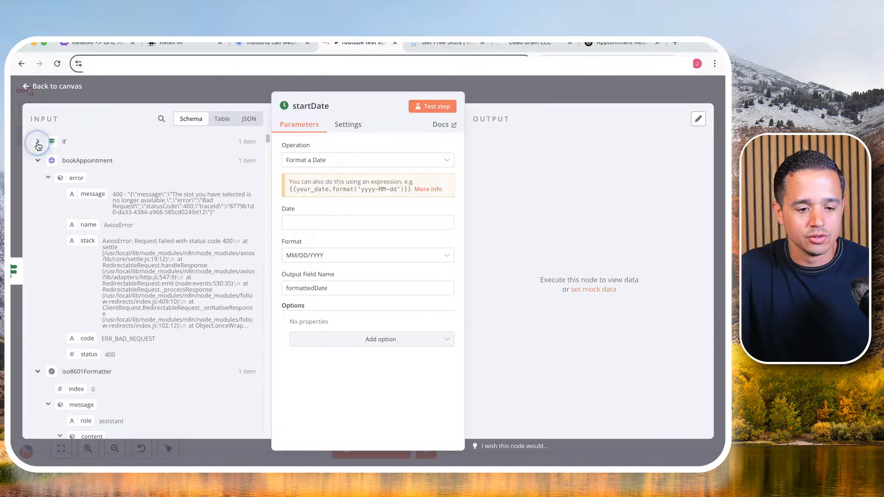
pyautogui.click(38, 162)
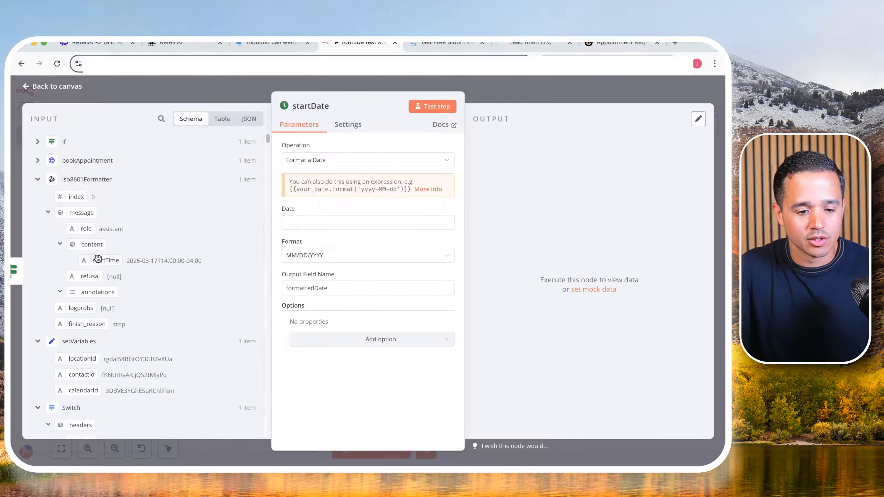
pyautogui.moveTo(98, 260); pyautogui.dragTo(311, 226)
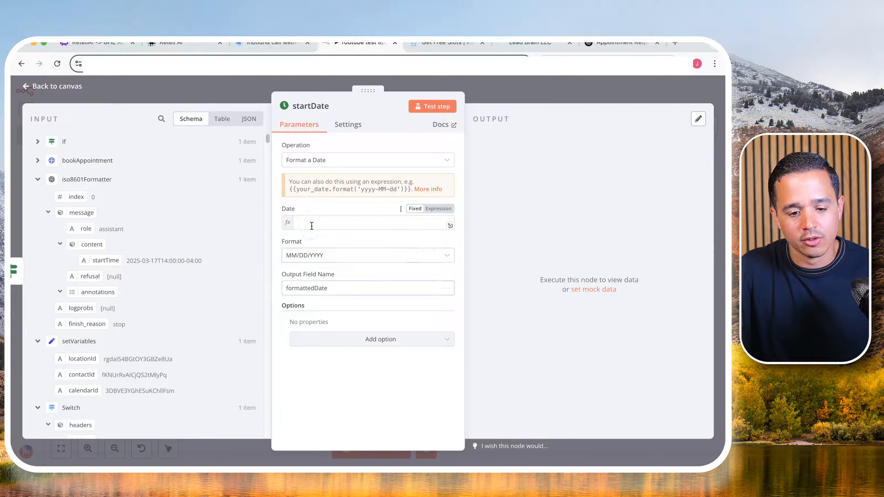
pyautogui.click(322, 209)
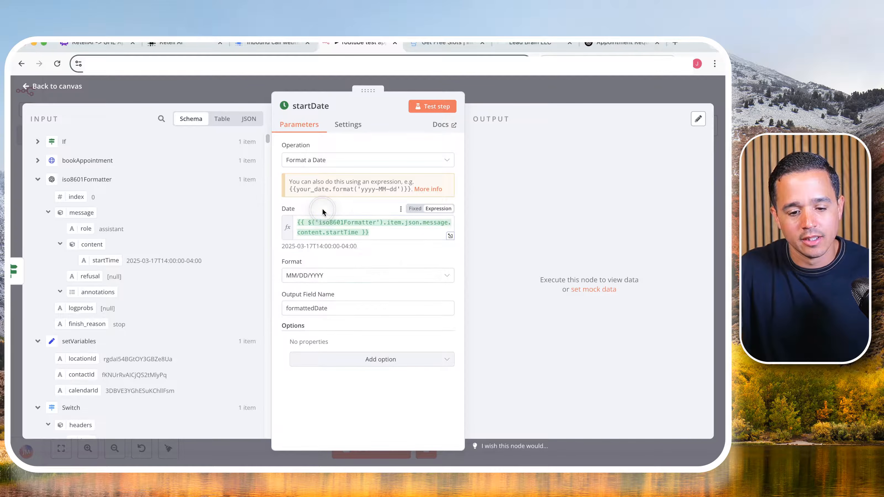
# - Set the date format to Unix Ms Timestamp and name the output field startDate
pyautogui.click(295, 277)
pyautogui.scroll(-3, 296, 351)
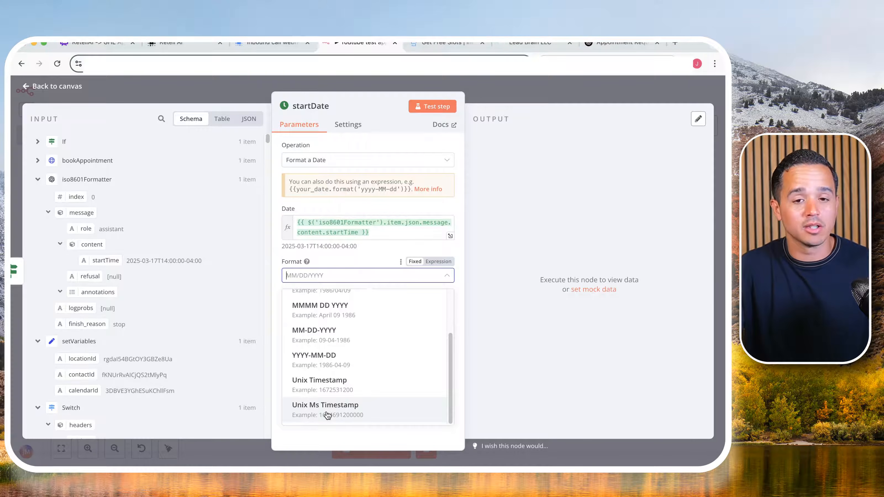
pyautogui.click(327, 415)
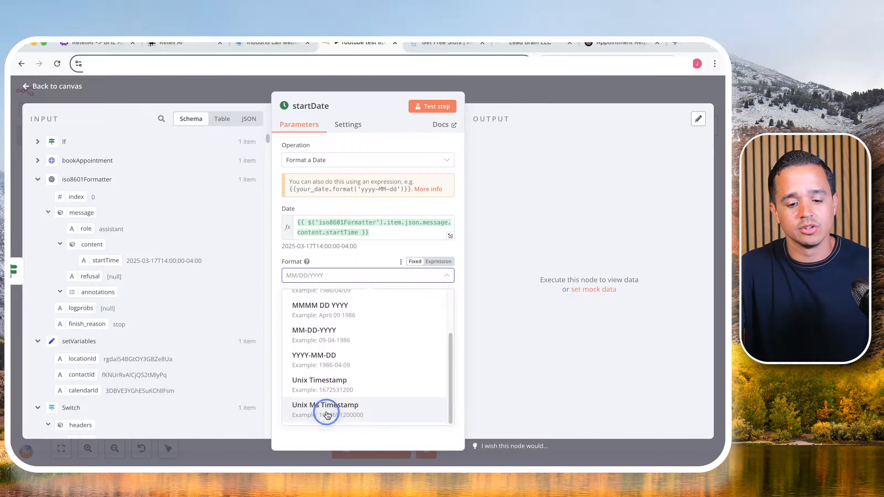
pyautogui.doubleClick(314, 309)
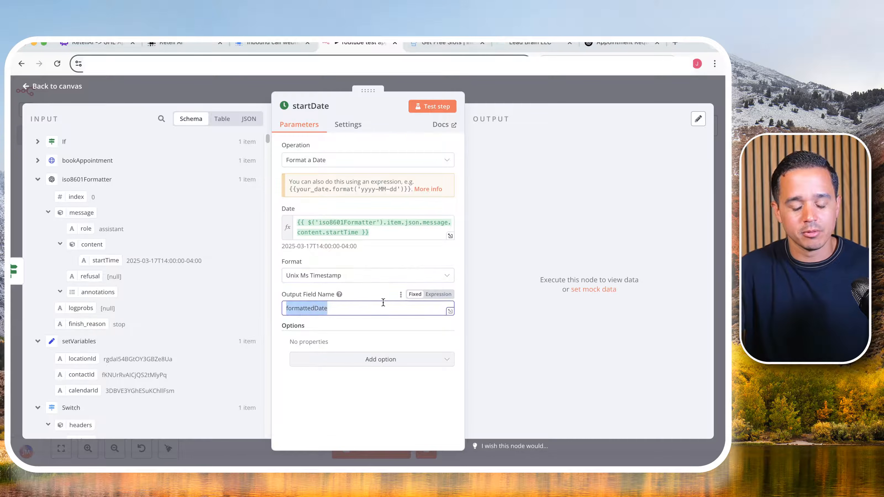
pyautogui.write('startDate')
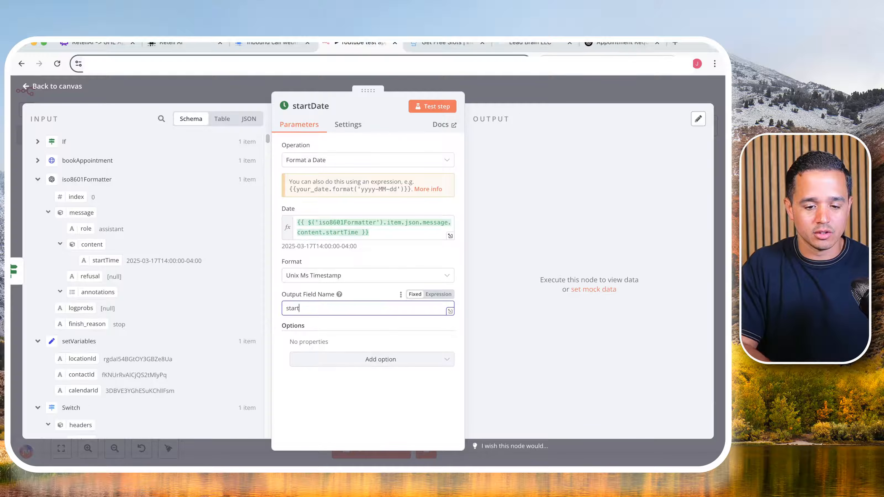
# - Test the startDate node and compare its output value with the startDate parameter example in the Get Free Slots API docs
pyautogui.click(429, 104)
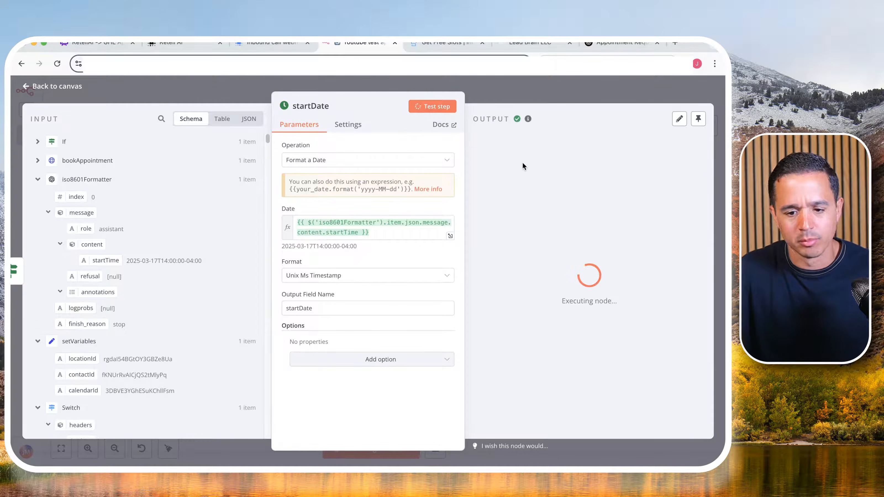
pyautogui.click(565, 175)
pyautogui.doubleClick(566, 176)
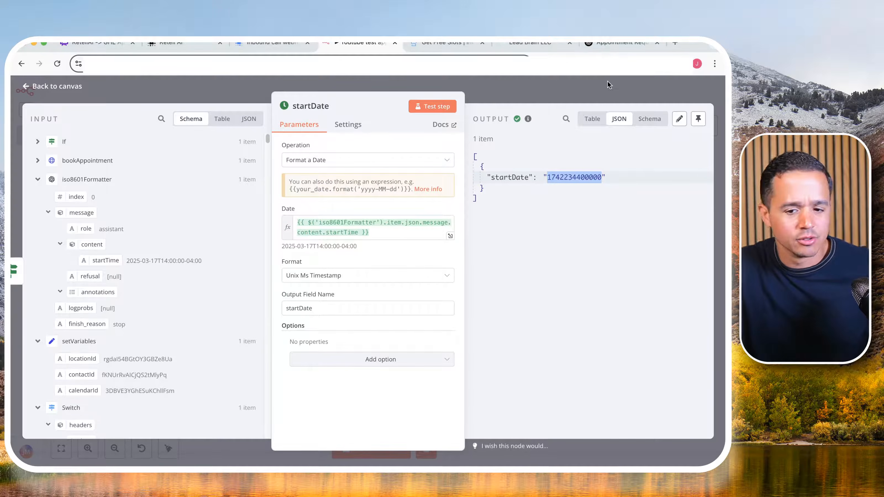
pyautogui.click(434, 51)
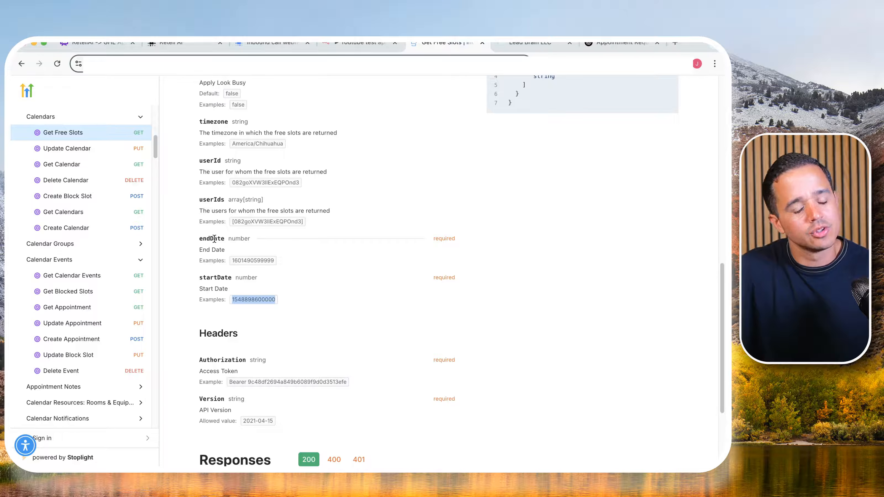
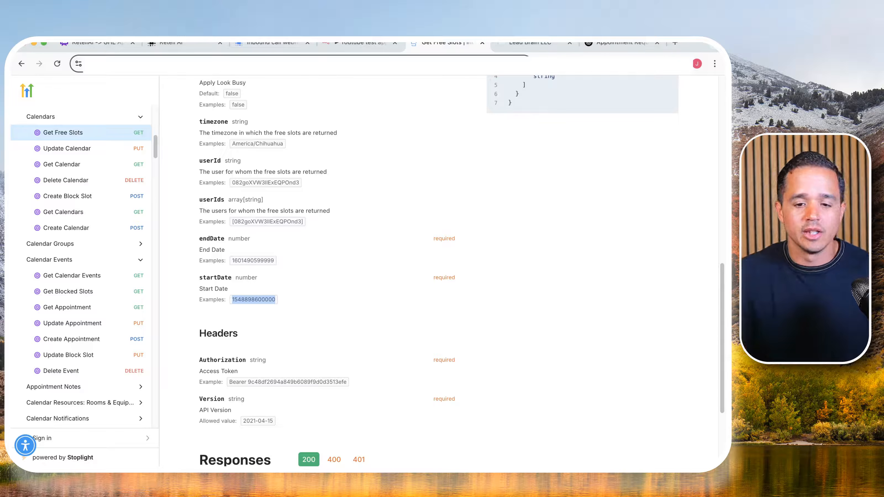
# - Return to the n8n workflow and add the Add To A Date action after the startDate node
pyautogui.click(523, 46)
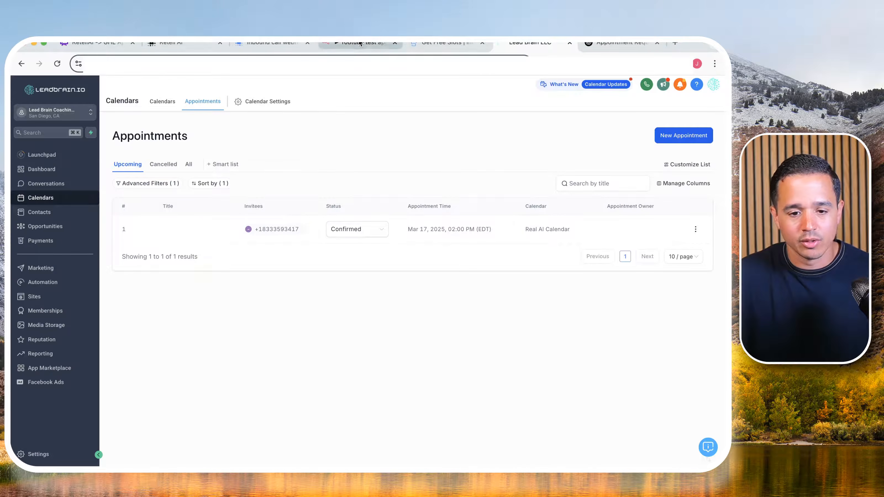
pyautogui.click(349, 47)
pyautogui.click(493, 90)
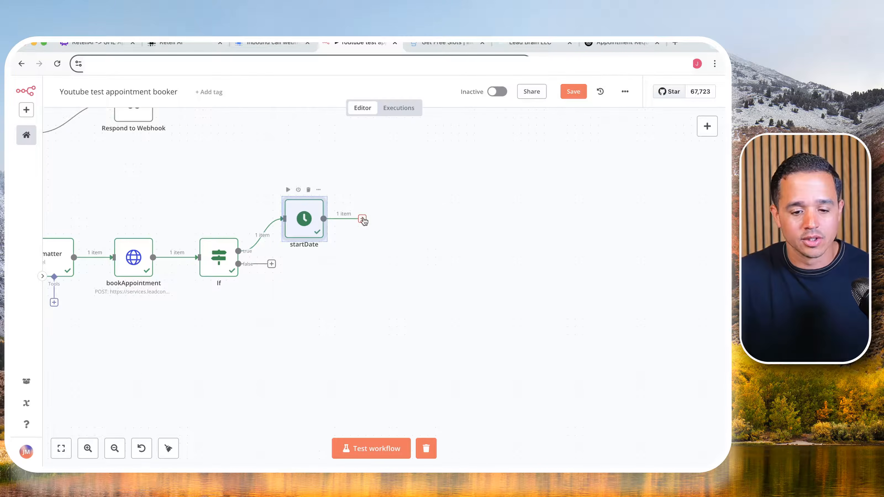
pyautogui.click(361, 219)
pyautogui.write('date')
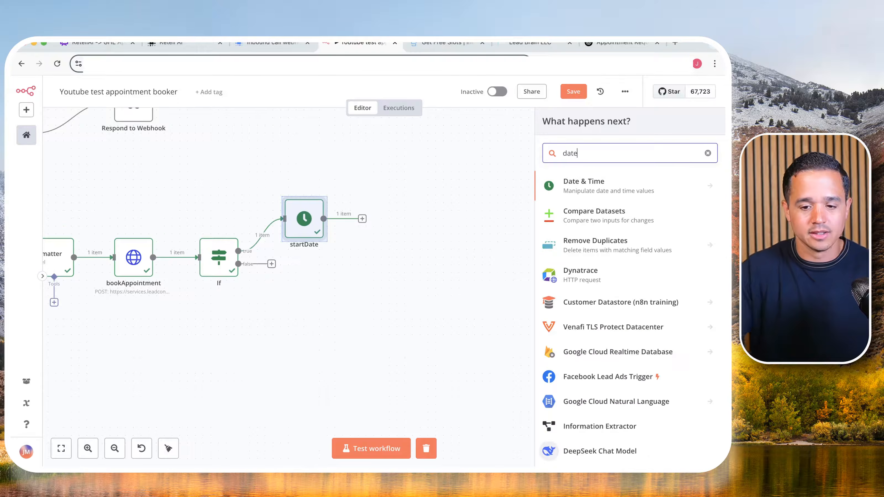
pyautogui.click(619, 185)
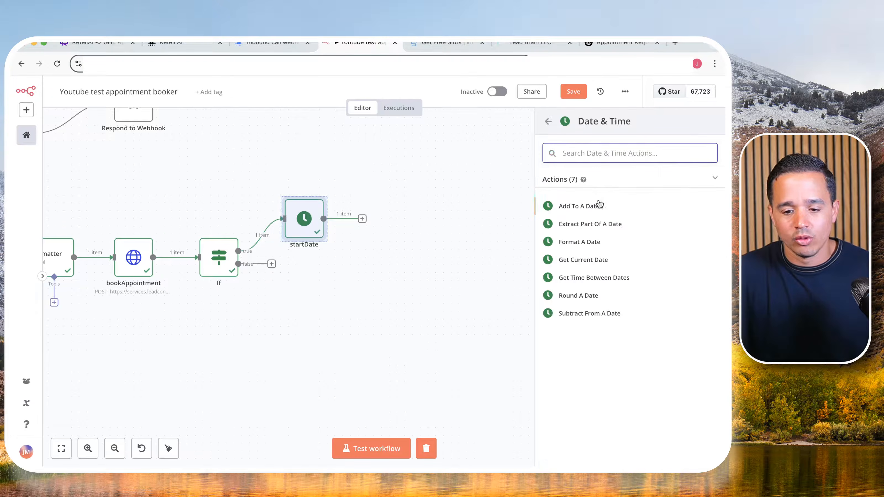
pyautogui.click(591, 206)
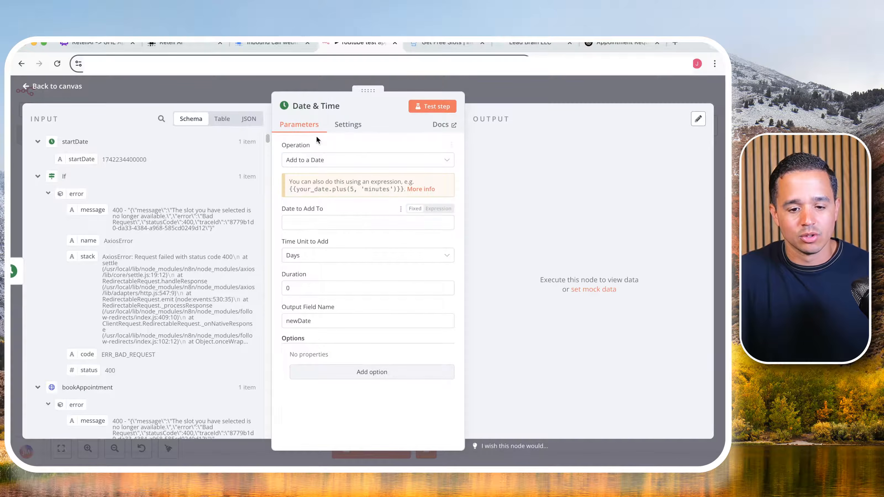
# - Rename the new Date & Time node addOneDay
pyautogui.click(312, 107)
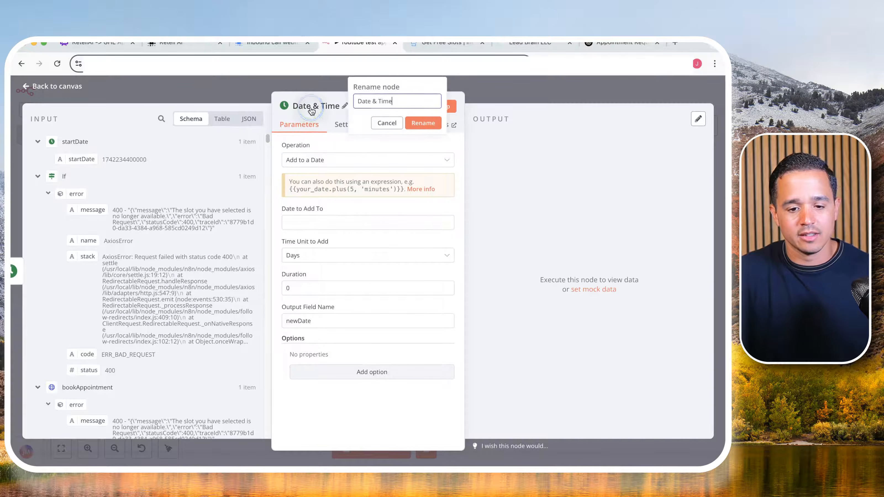
pyautogui.tripleClick(378, 104)
pyautogui.write('addOneD')
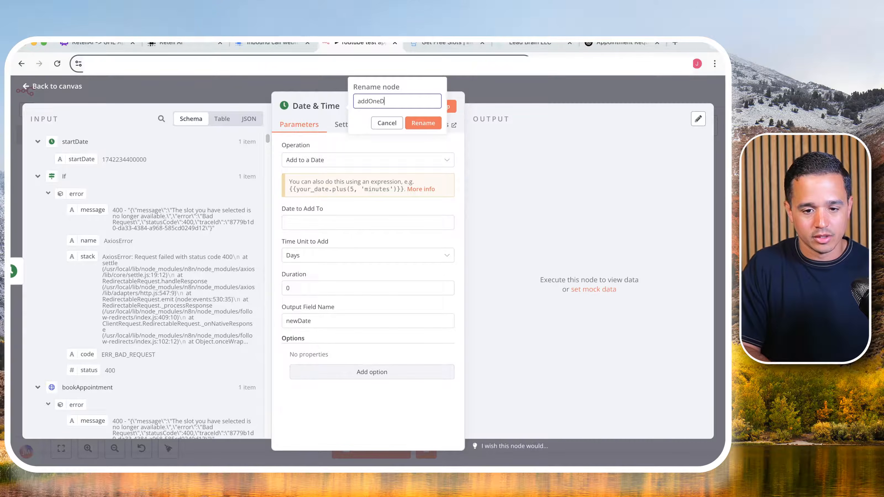
pyautogui.write('ay')
pyautogui.click(432, 117)
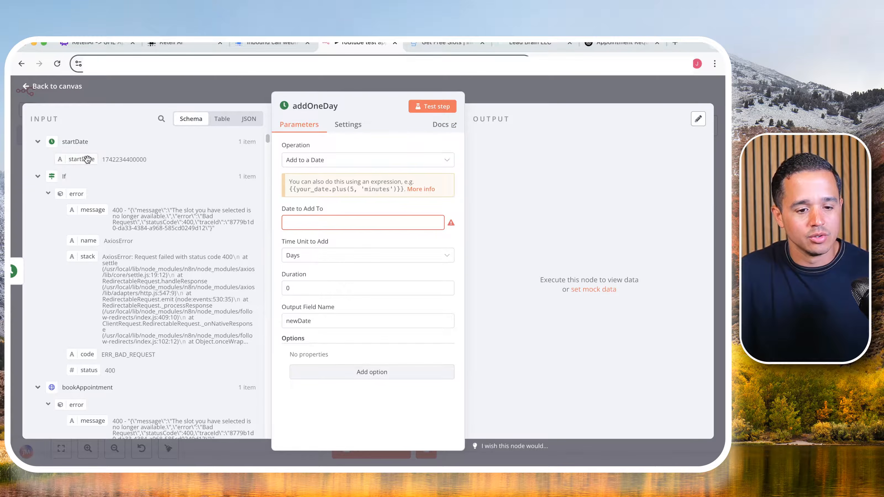
# - Map Date to Add To to the startDate node's startDate output and set the duration to 1 day
pyautogui.moveTo(87, 159); pyautogui.dragTo(297, 219)
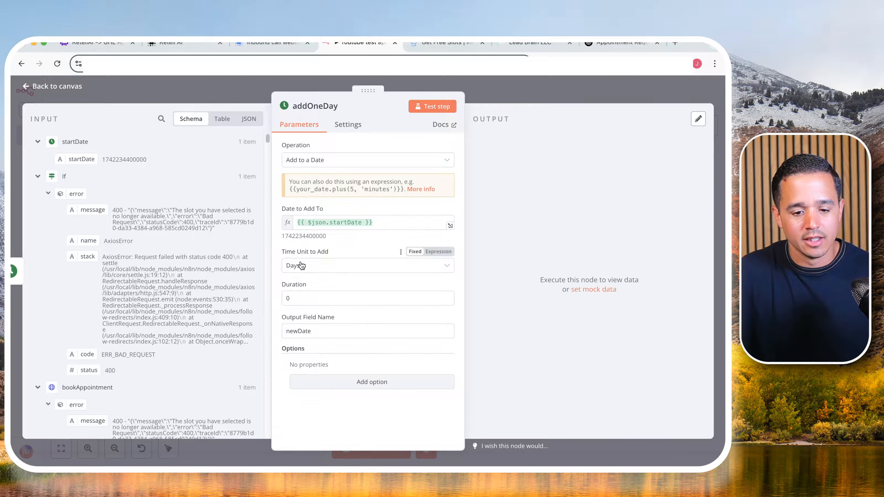
pyautogui.click(298, 297)
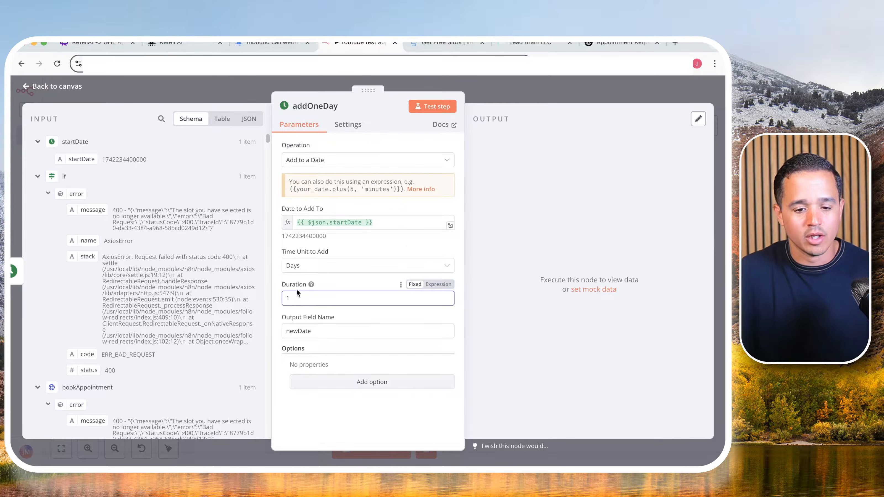
pyautogui.doubleClick(305, 330)
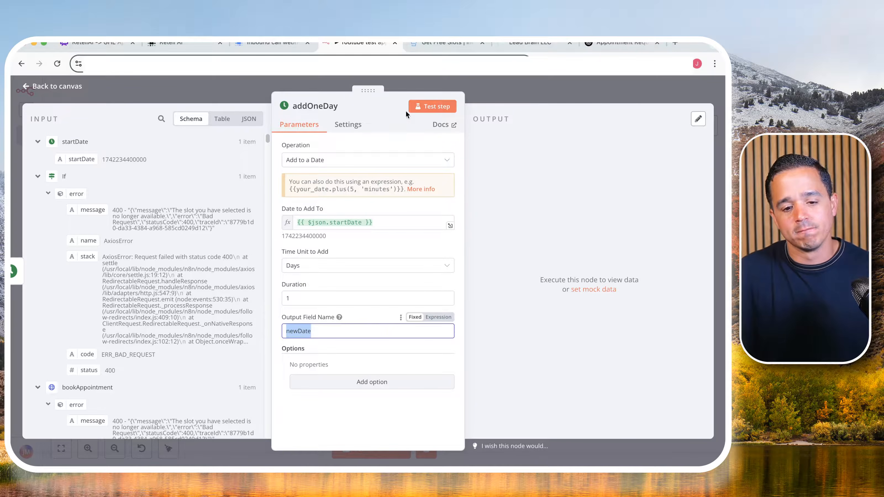
# - Test the addOneDay node, check the date format of its newDate output and return to the canvas
pyautogui.click(433, 106)
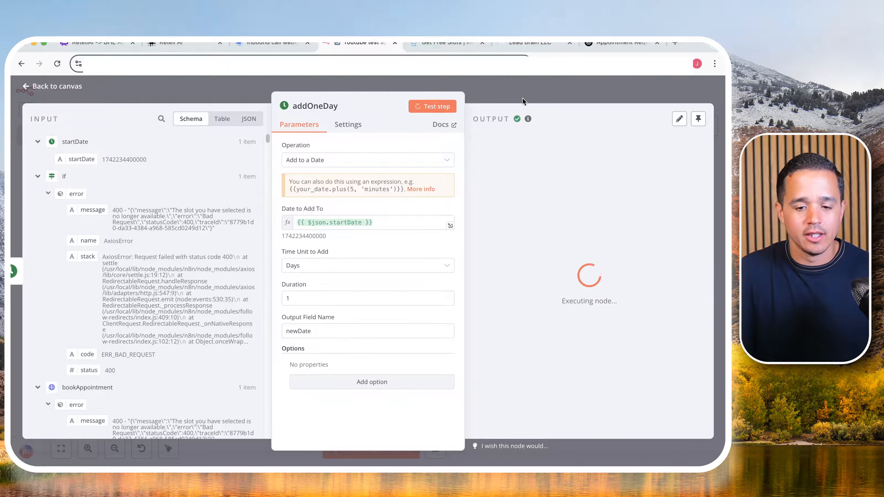
pyautogui.moveTo(540, 177); pyautogui.dragTo(656, 178)
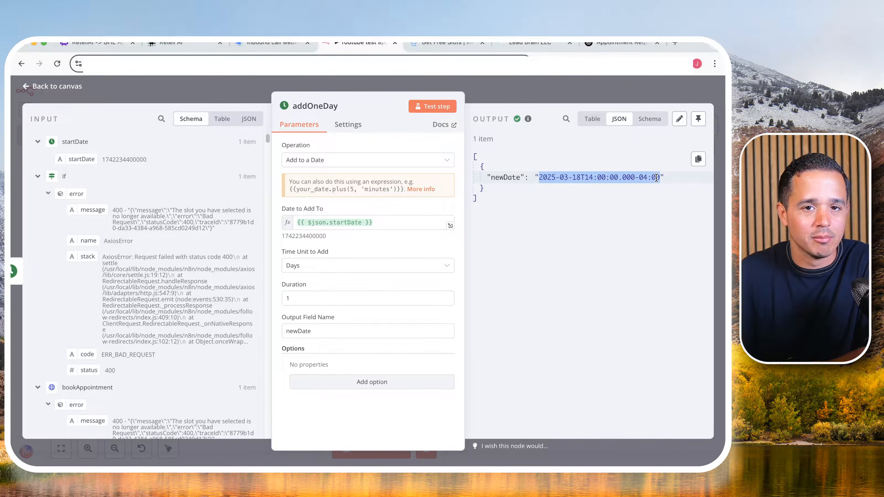
pyautogui.click(625, 91)
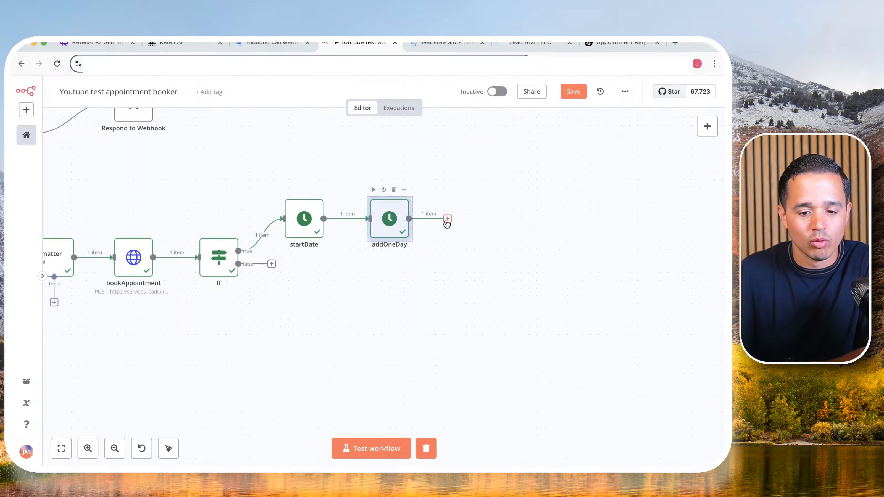
# - Add the Format A Date action after the addOneDay node
pyautogui.click(447, 219)
pyautogui.write('da')
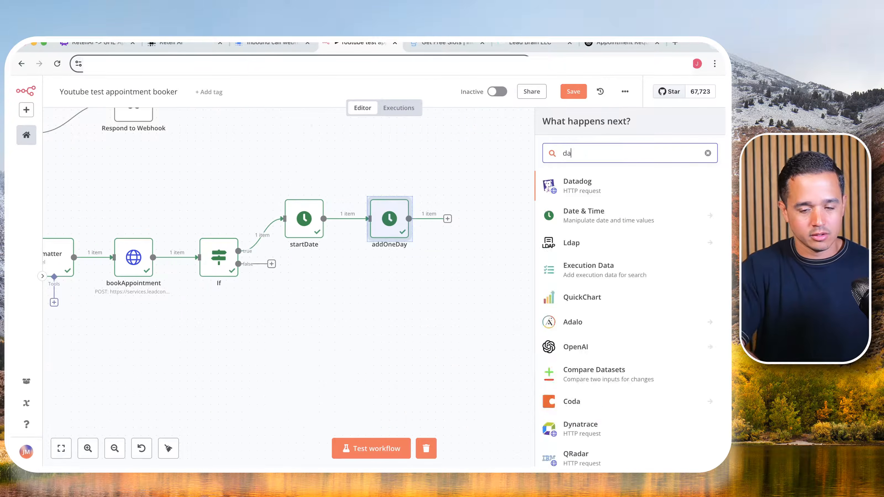
pyautogui.write('te')
pyautogui.click(587, 191)
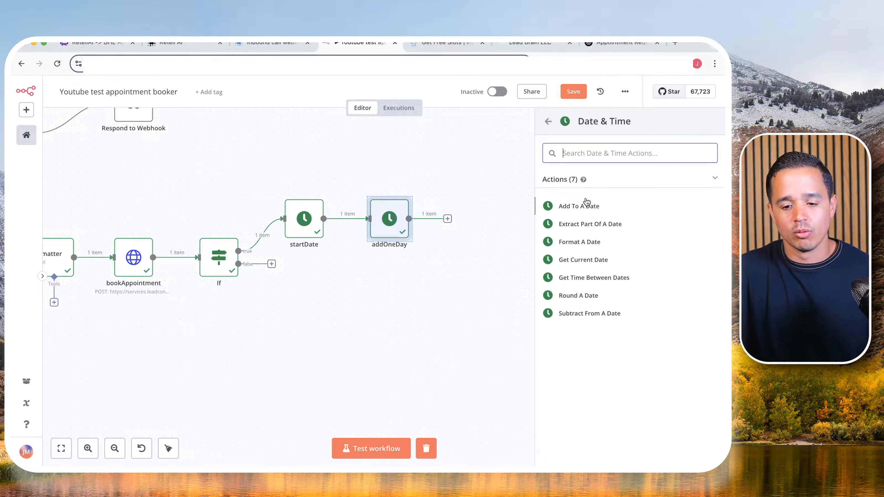
pyautogui.click(584, 240)
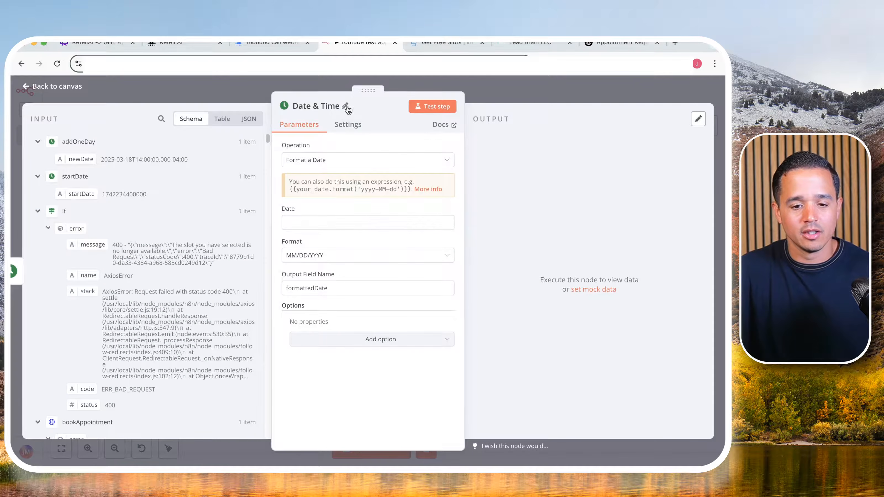
# - Rename the new date formatting node endDate
pyautogui.click(347, 108)
pyautogui.tripleClick(361, 102)
pyautogui.write('e')
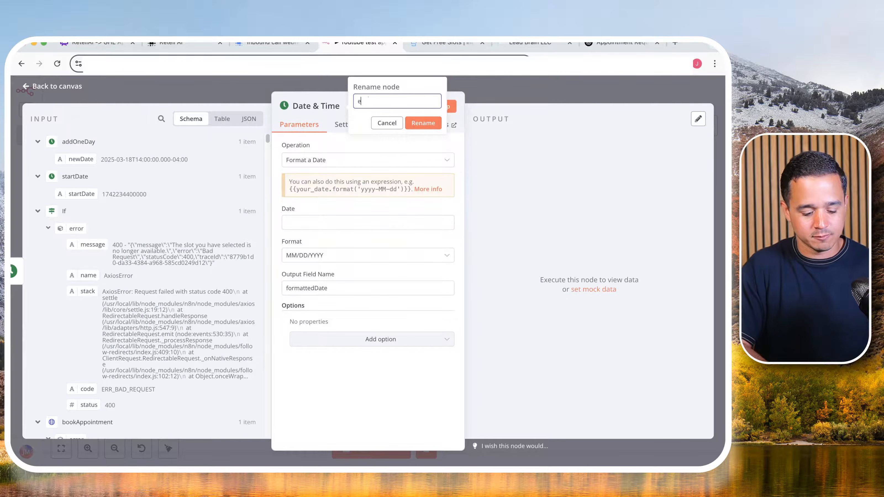
pyautogui.write('ndDate')
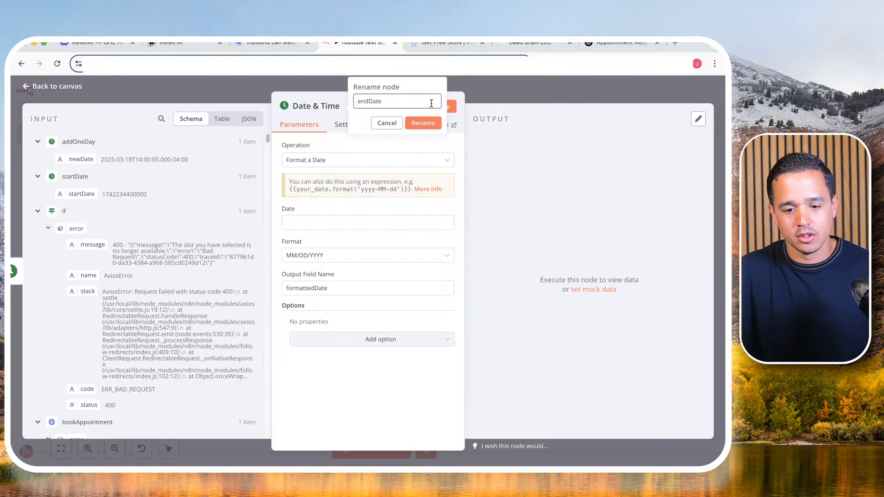
pyautogui.click(424, 124)
# - Map the endDate node's Date to the addOneDay newDate output and set the format to Unix Ms Timestamp
pyautogui.moveTo(87, 157); pyautogui.dragTo(306, 220)
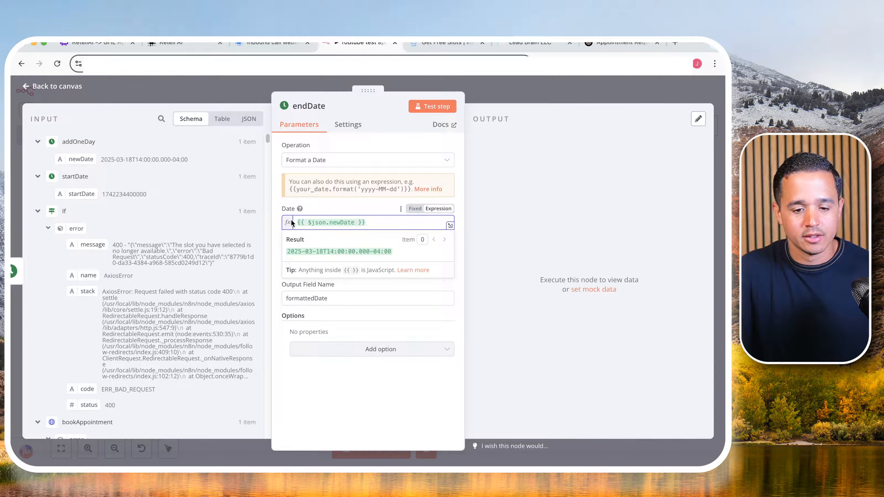
pyautogui.click(281, 204)
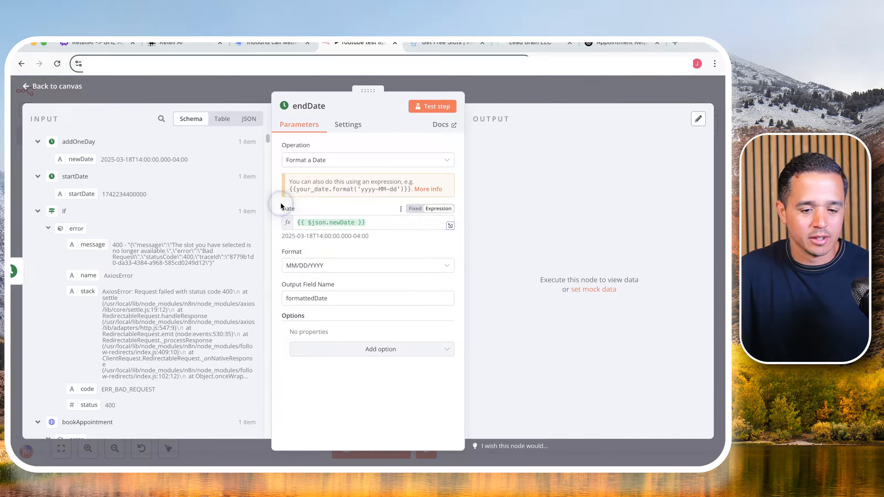
pyautogui.click(301, 267)
pyautogui.scroll(-2, 345, 348)
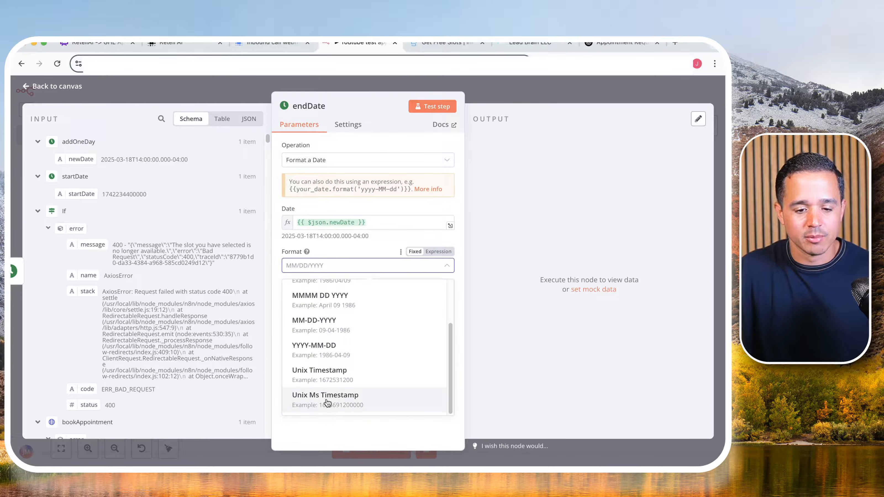
pyautogui.click(327, 403)
# - Name the output field endDate, then test the node and return to the canvas
pyautogui.doubleClick(306, 297)
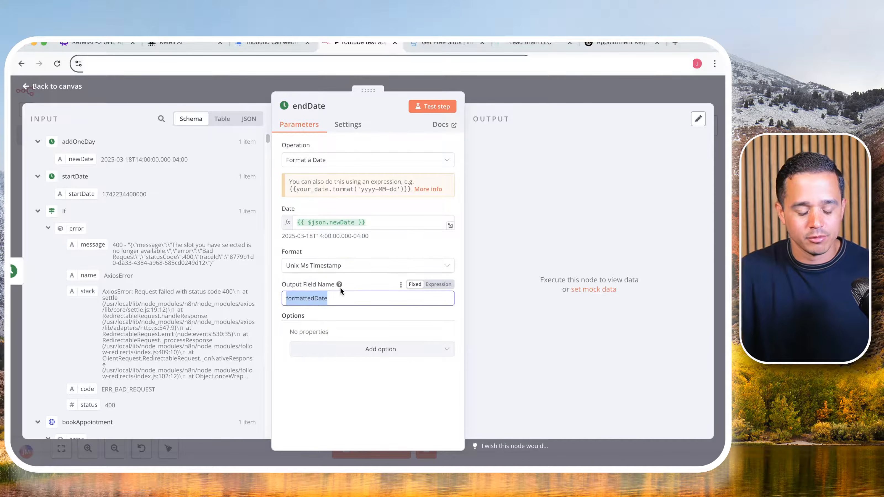
pyautogui.write('endDa')
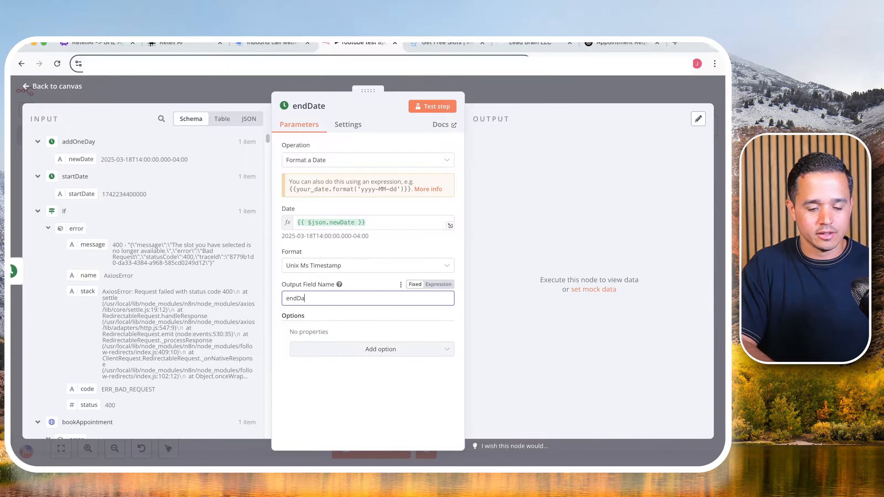
pyautogui.write('te')
pyautogui.click(453, 106)
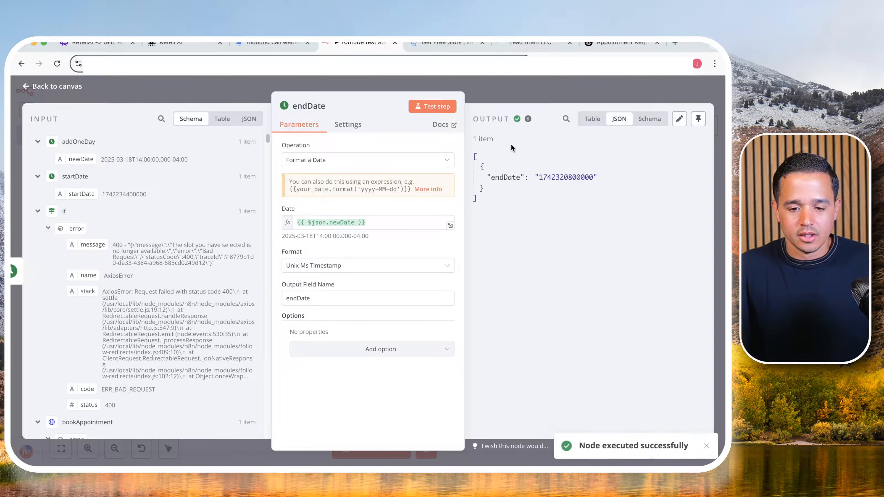
pyautogui.doubleClick(569, 176)
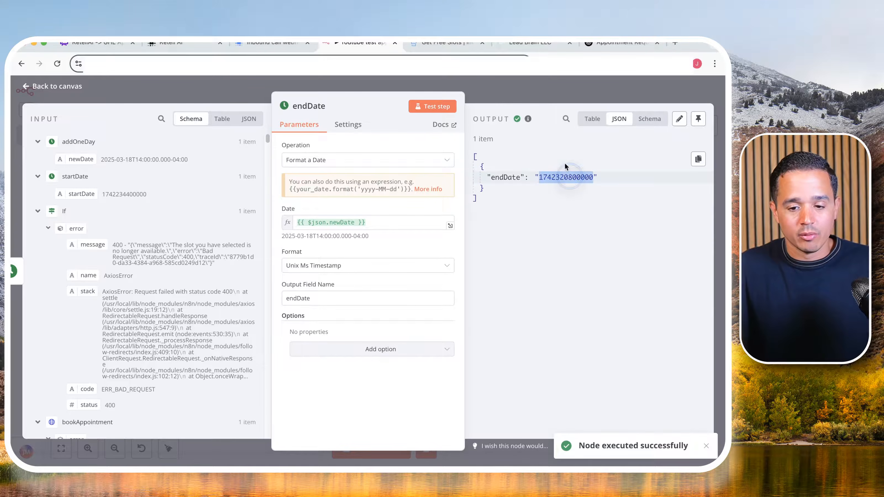
pyautogui.click(553, 87)
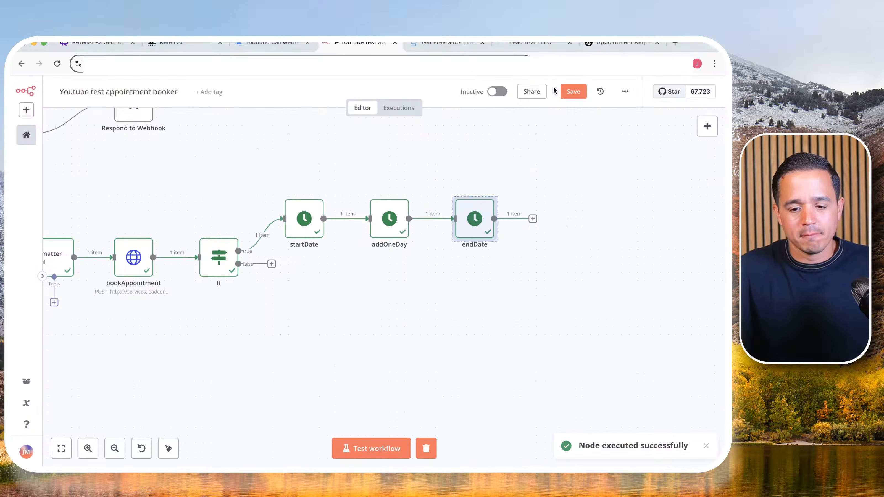
# - Add an HTTP Request node after the endDate node and rename it getSlots
pyautogui.click(532, 219)
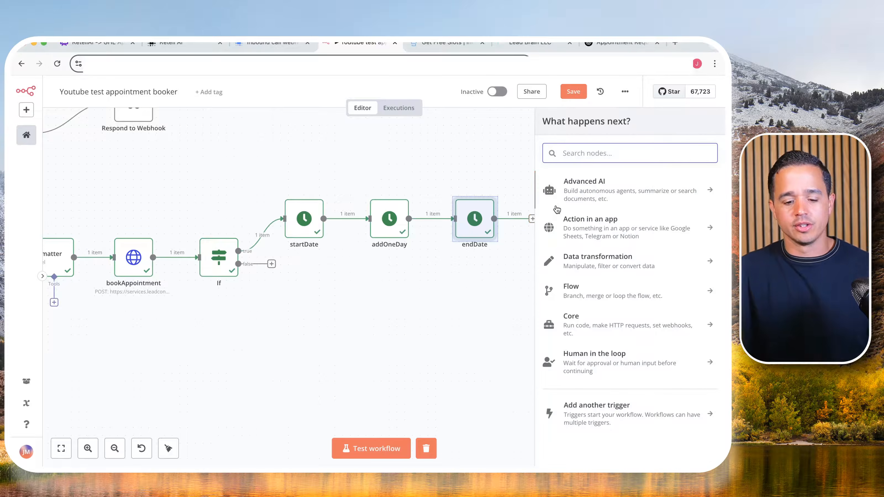
pyautogui.write('http')
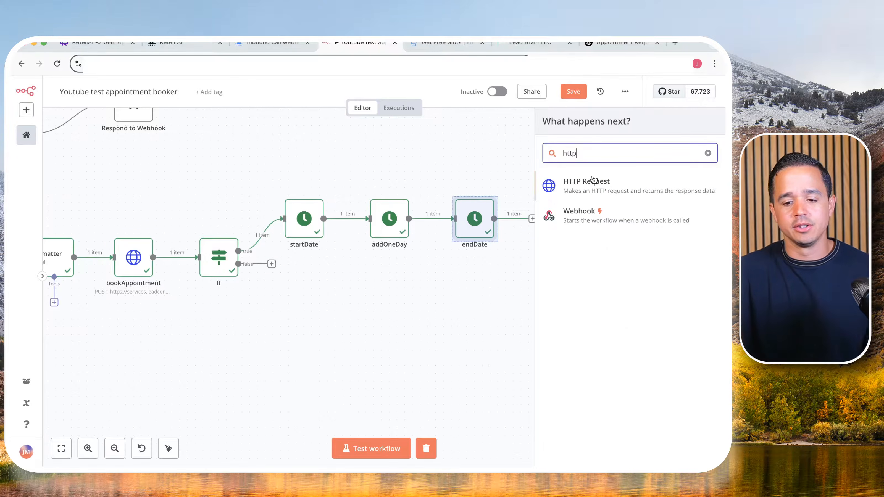
pyautogui.click(592, 180)
pyautogui.click(315, 109)
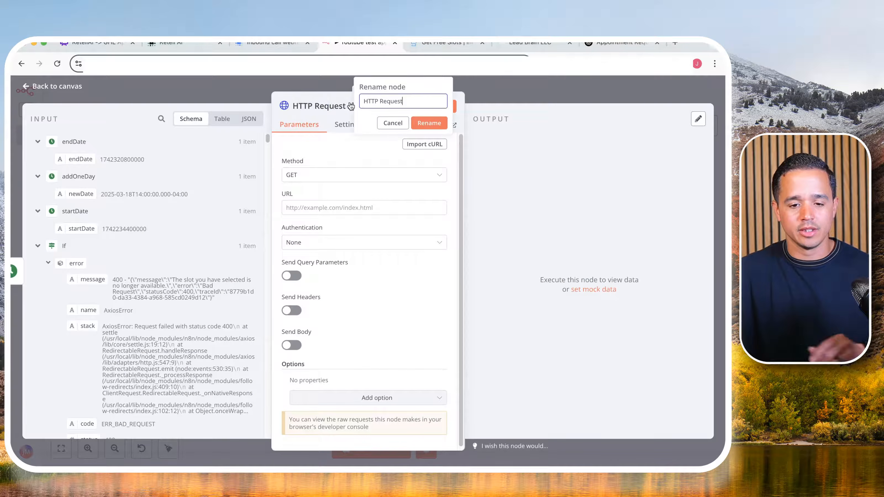
pyautogui.write('getSlots')
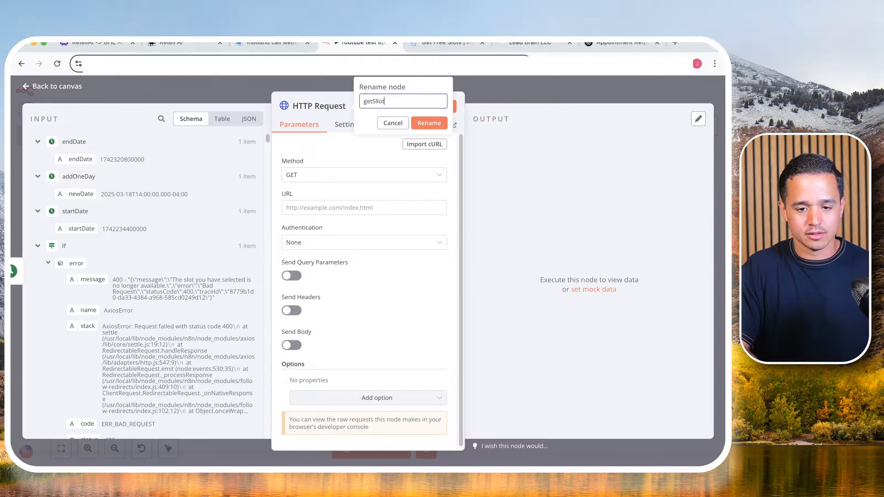
pyautogui.press('BackSpace')
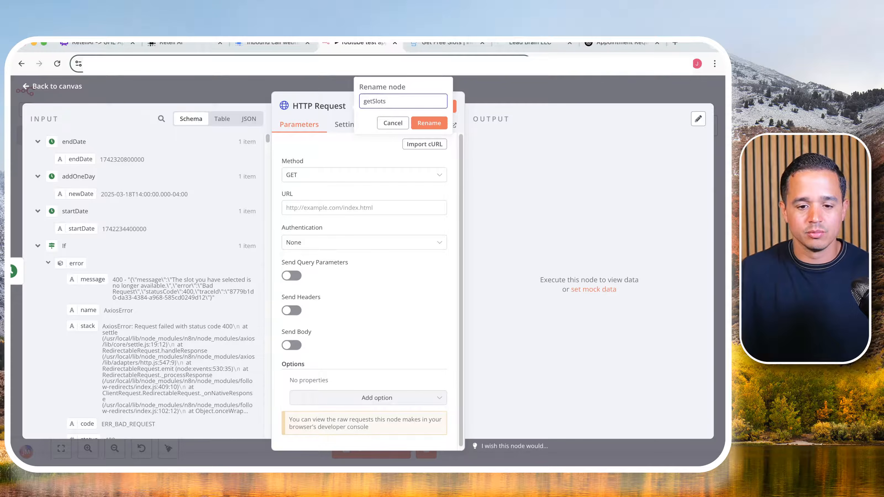
pyautogui.click(428, 120)
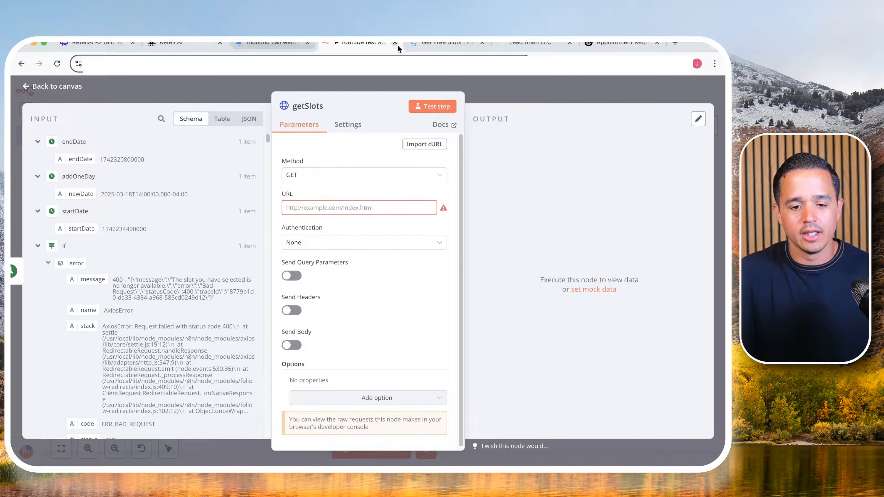
pyautogui.click(419, 45)
pyautogui.scroll(15, 320, 142)
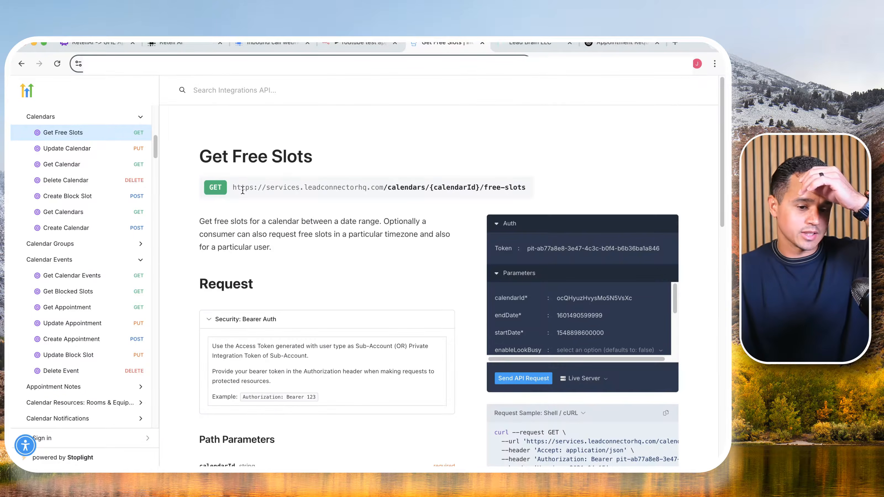
pyautogui.tripleClick(246, 187)
pyautogui.hotkey('ctrl', 'c')
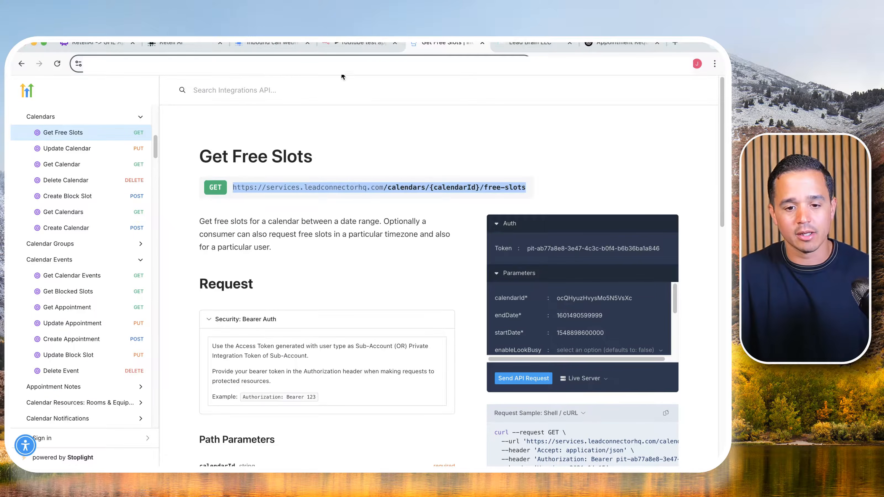
# - Paste the copied free-slots endpoint into the getSlots node's URL as an expression and open it in the expression editor
pyautogui.click(358, 43)
pyautogui.click(343, 207)
pyautogui.hotkey('ctrl', 'v')
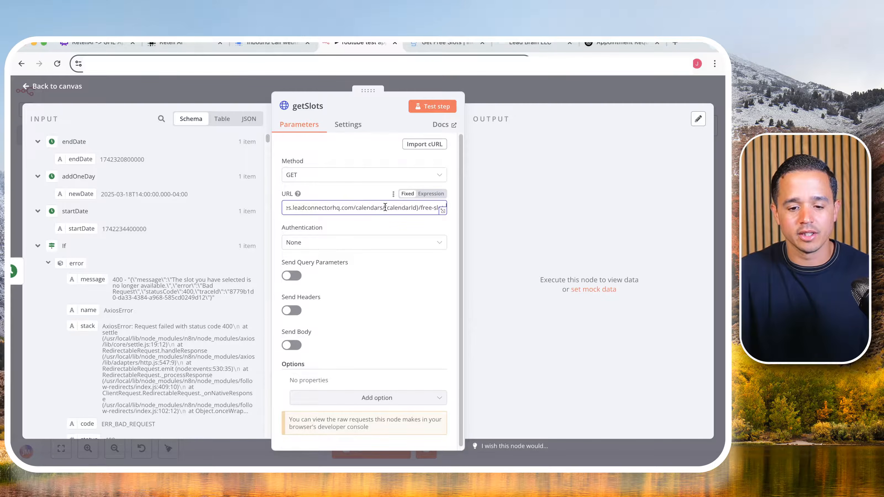
pyautogui.click(426, 197)
pyautogui.click(441, 221)
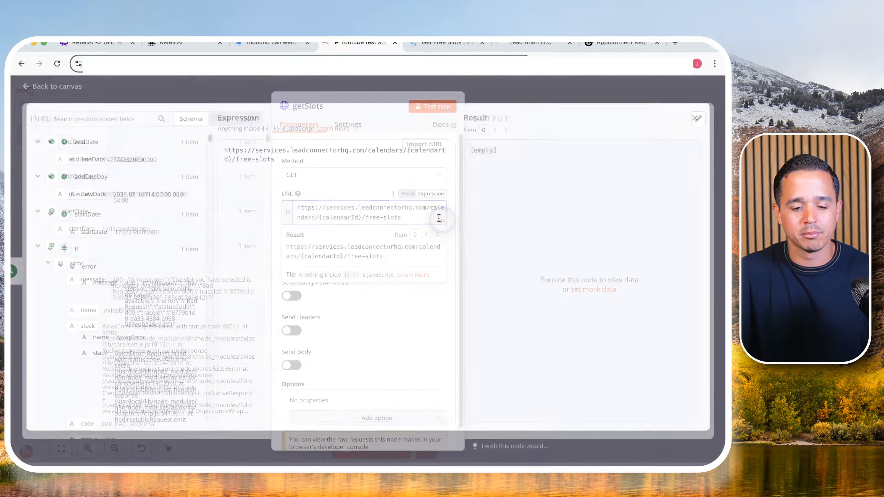
# - Replace the {calendarId} placeholder in the URL with the calendarId from setVariables, then close the expression editor
pyautogui.moveTo(406, 151); pyautogui.dragTo(235, 164)
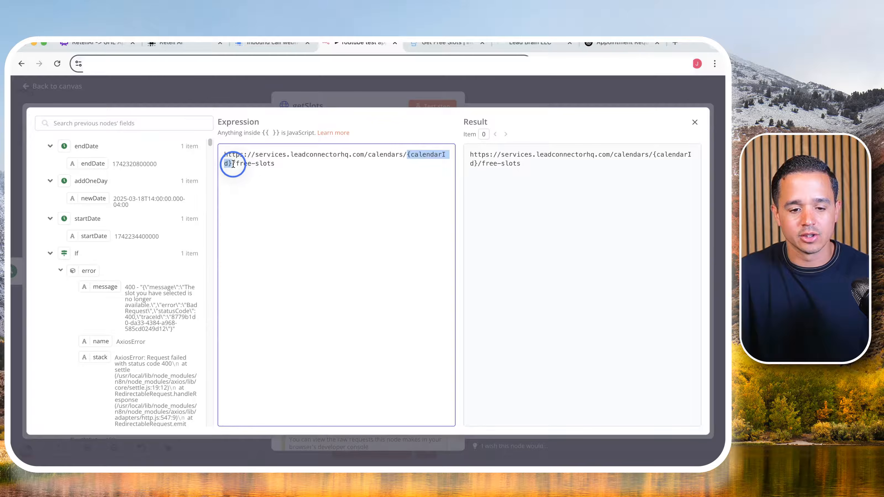
pyautogui.press('BackSpace')
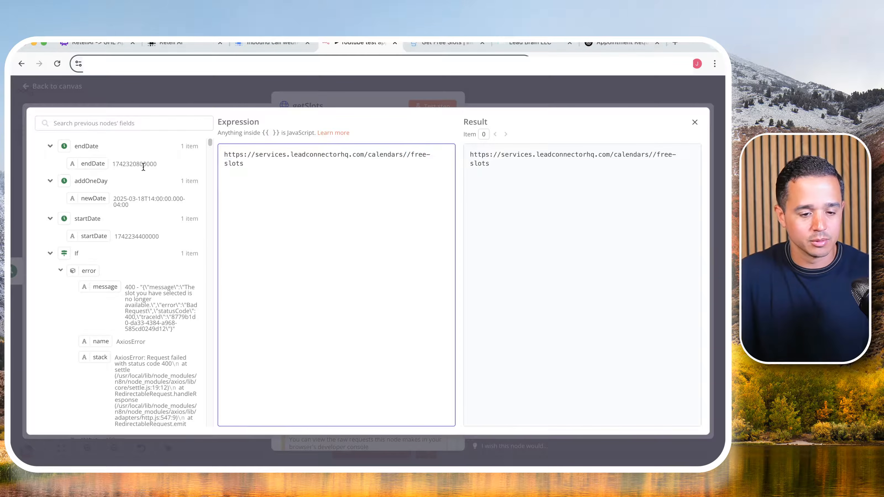
pyautogui.click(51, 146)
pyautogui.click(50, 165)
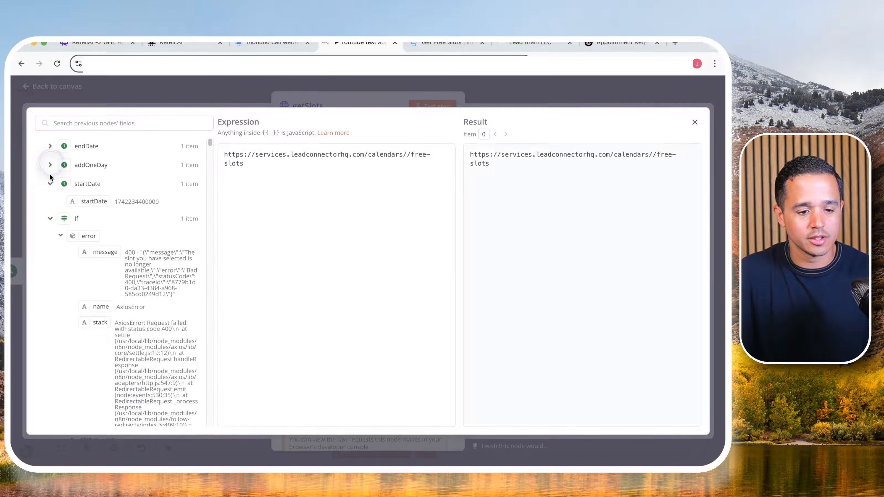
pyautogui.click(50, 184)
pyautogui.click(50, 204)
pyautogui.click(51, 220)
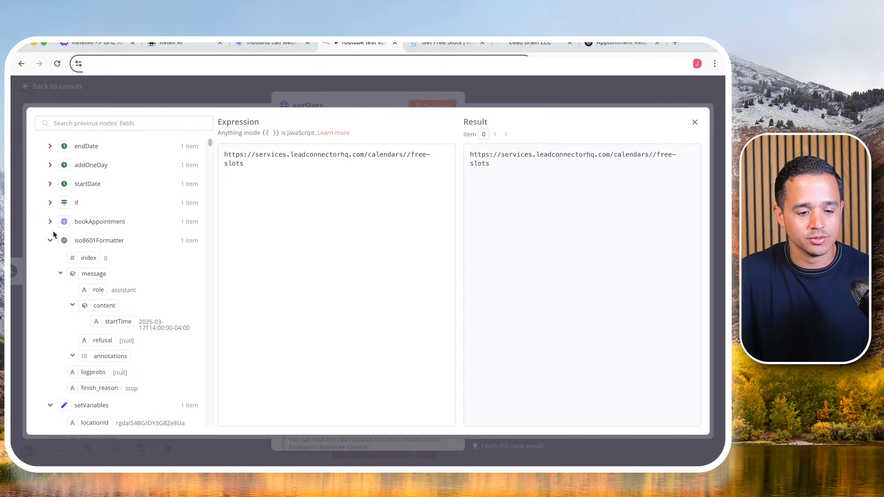
pyautogui.click(51, 239)
pyautogui.scroll(-1, 74, 250)
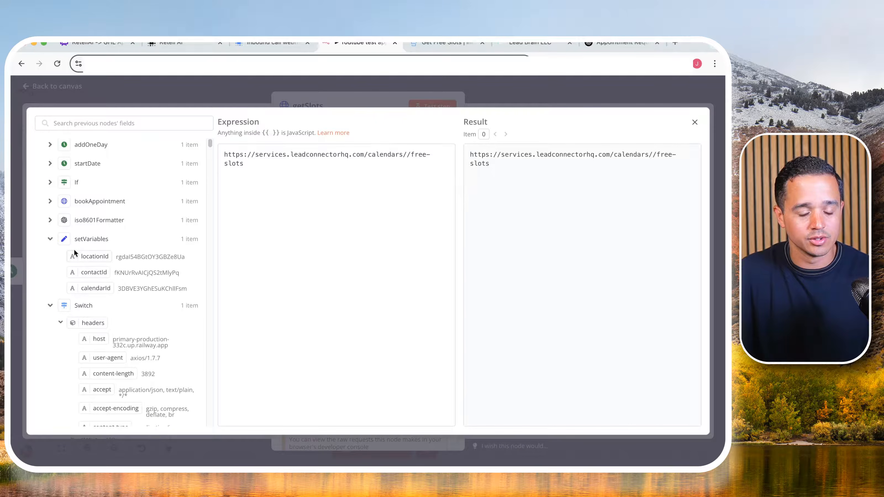
pyautogui.moveTo(94, 288); pyautogui.dragTo(408, 157)
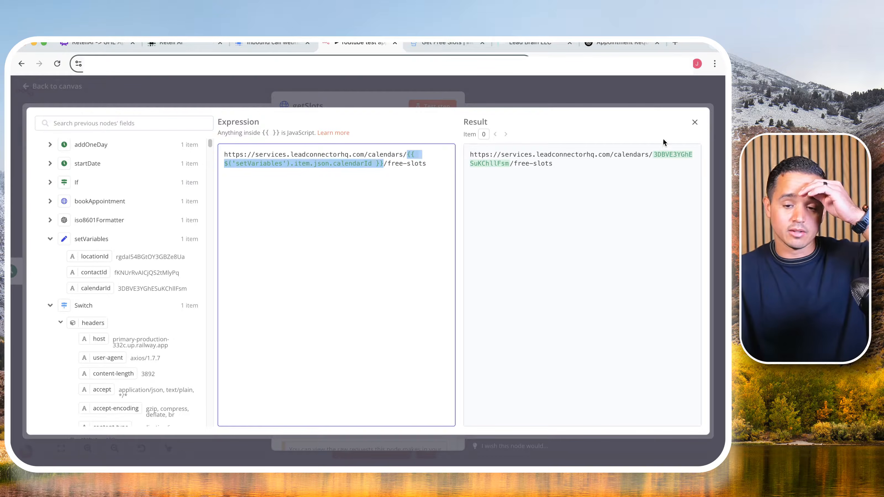
pyautogui.click(691, 124)
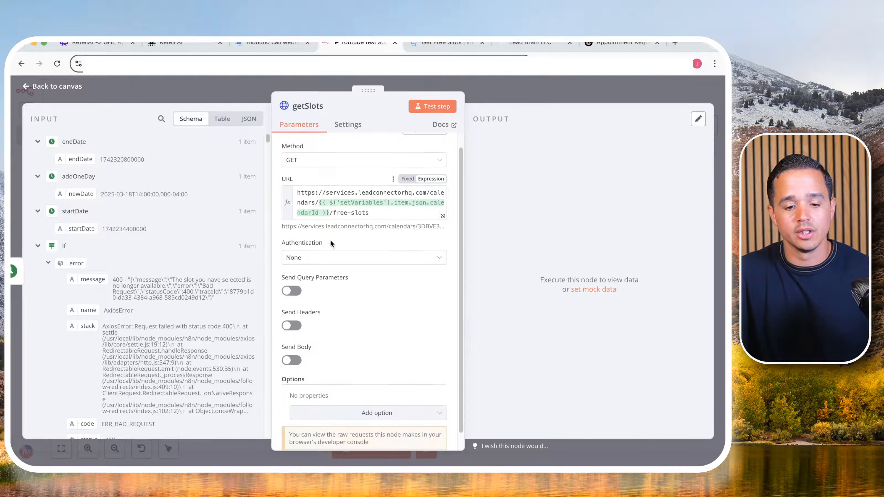
# - Set getSlots authentication to Generic Credential Type with Header Auth, using the "Youtube retell ai test" credential
pyautogui.click(317, 257)
pyautogui.click(316, 334)
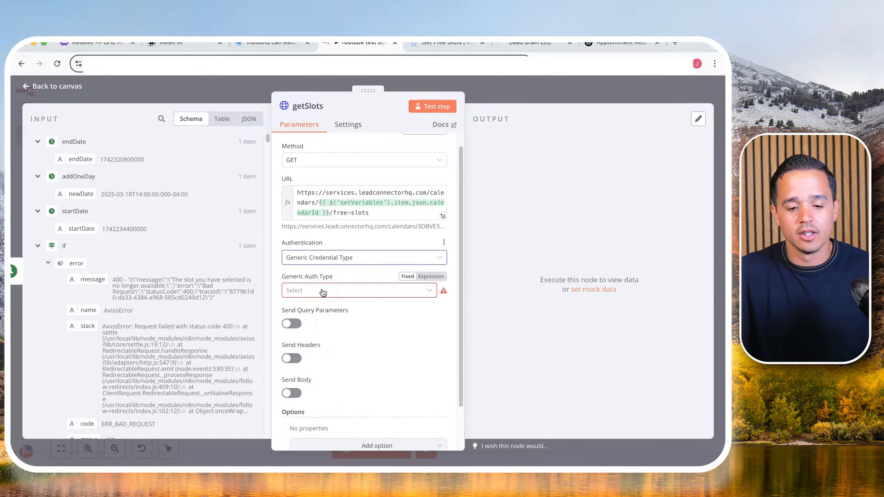
pyautogui.click(320, 290)
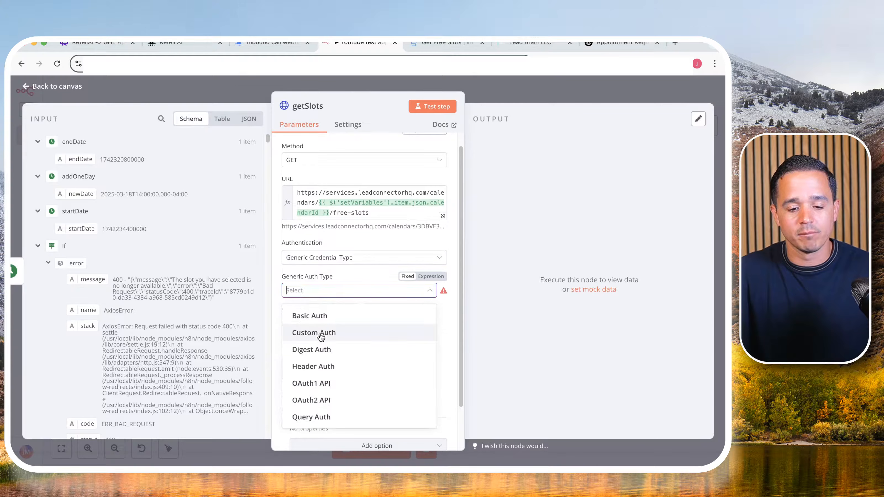
pyautogui.click(323, 369)
pyautogui.click(323, 322)
pyautogui.scroll(-3, 325, 244)
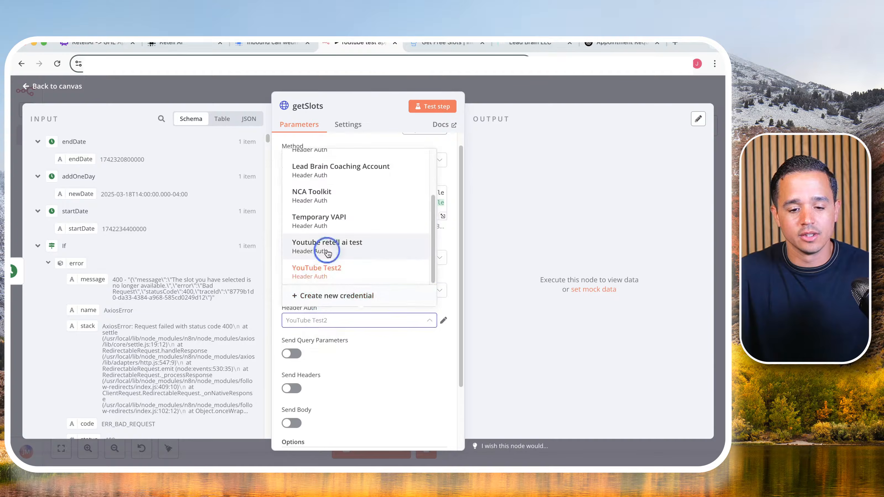
pyautogui.click(327, 246)
pyautogui.scroll(-2, 390, 307)
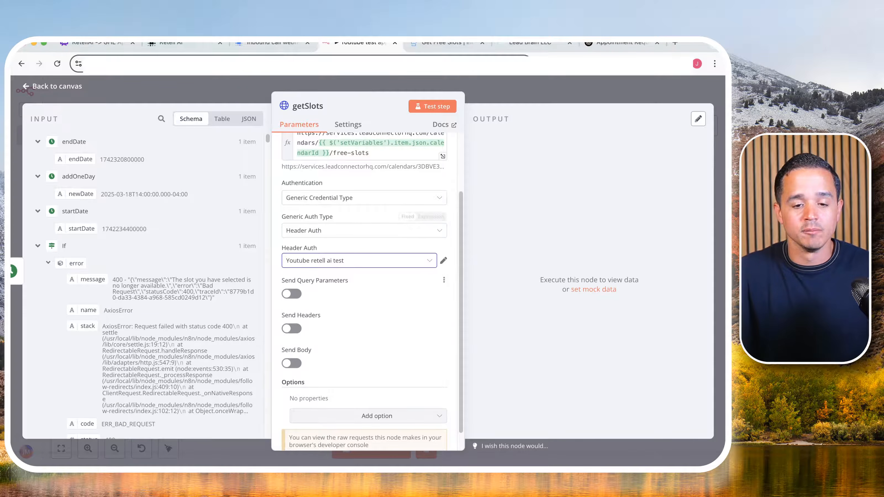
# - Find the Headers section of the Get Free Slots docs and copy the Version header name
pyautogui.click(420, 44)
pyautogui.scroll(-7, 297, 247)
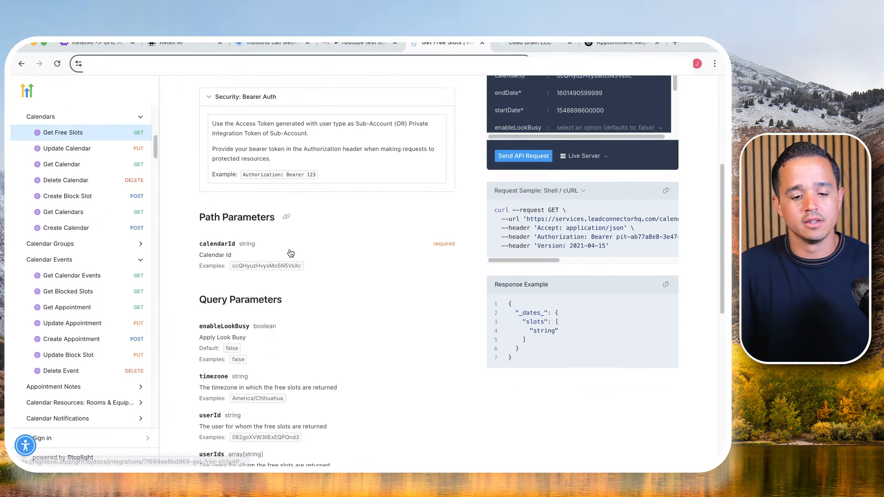
pyautogui.scroll(6, 290, 253)
pyautogui.scroll(-8, 289, 248)
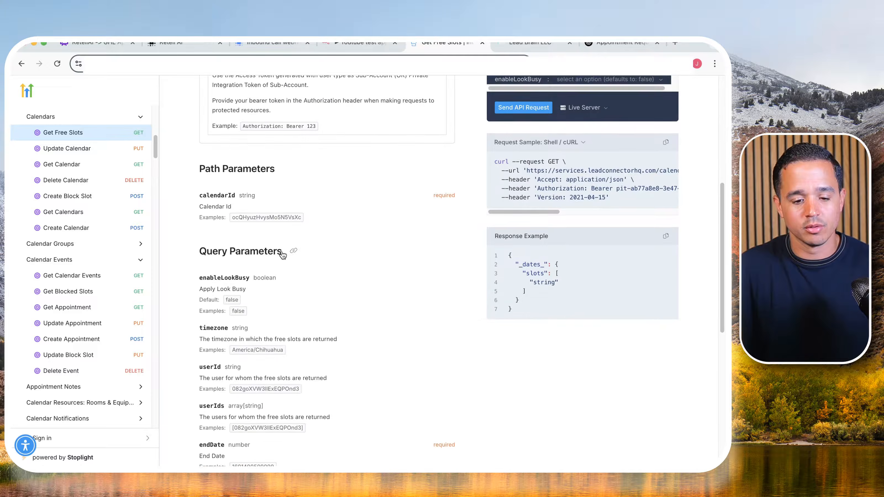
pyautogui.scroll(-8, 275, 253)
pyautogui.click(212, 266)
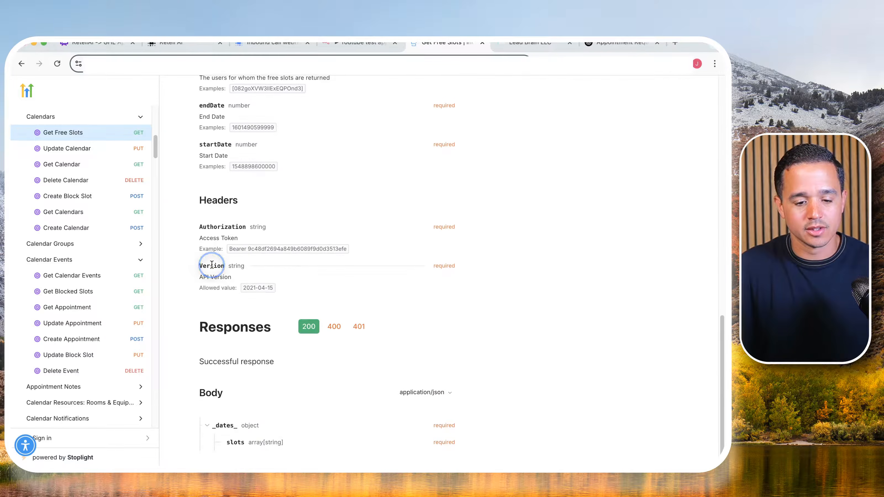
pyautogui.doubleClick(211, 265)
pyautogui.press('super+c')
# - Return to the getSlots node, enable Send Headers and name the header parameter Version
pyautogui.click(354, 43)
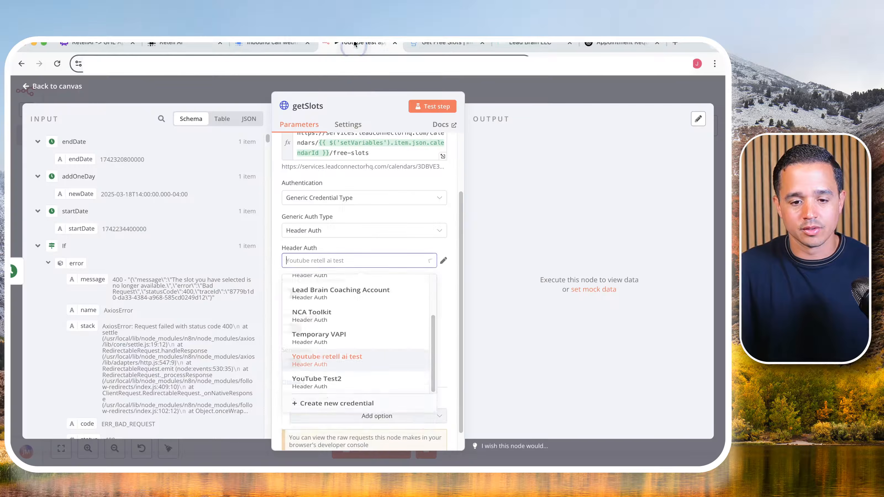
pyautogui.click(345, 242)
pyautogui.scroll(-1, 313, 271)
pyautogui.click(291, 307)
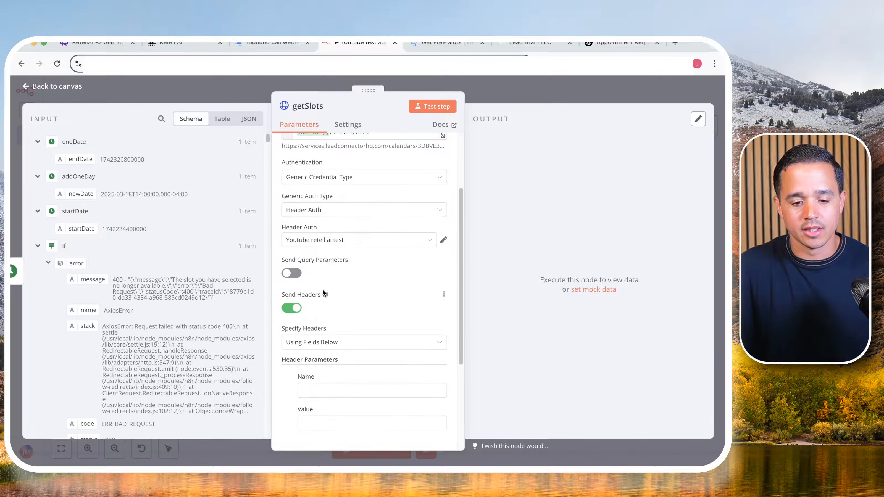
pyautogui.scroll(-2, 322, 289)
pyautogui.click(319, 311)
pyautogui.press('super+v')
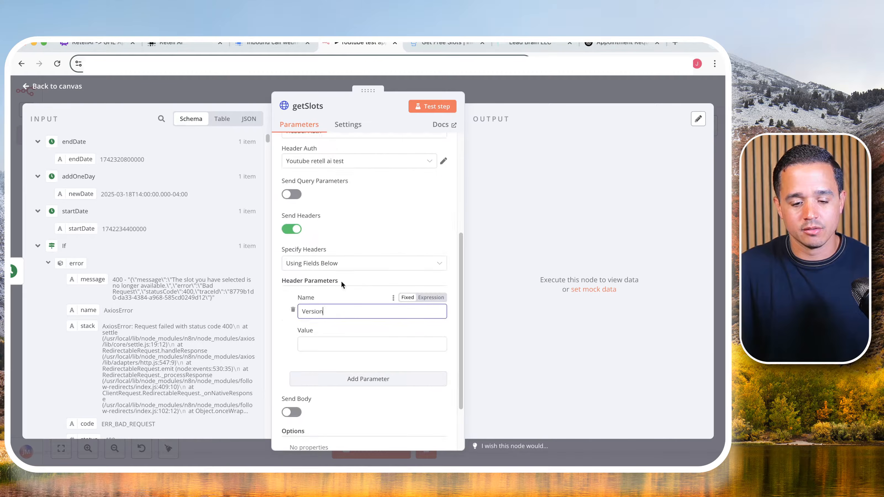
# - Copy the allowed API version 2021-04-15 from the docs and paste it as the Version header's value
pyautogui.click(433, 43)
pyautogui.tripleClick(252, 284)
pyautogui.press('super+c')
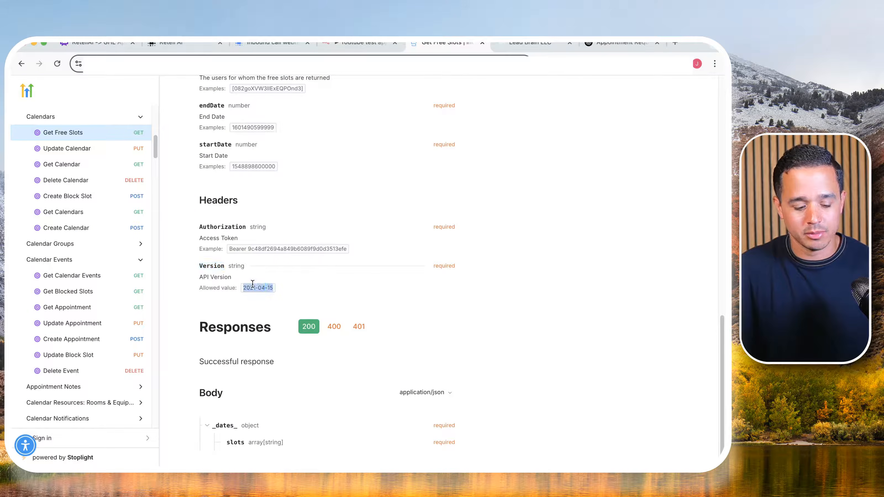
pyautogui.click(357, 43)
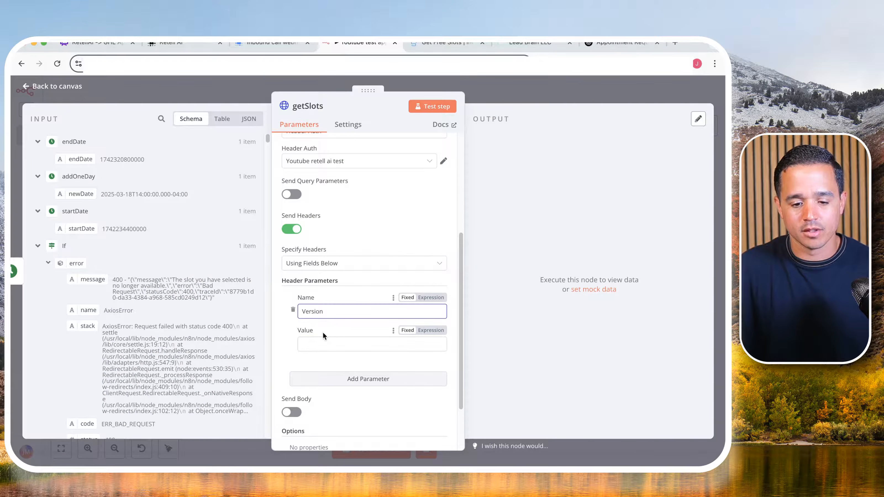
pyautogui.click(324, 344)
pyautogui.press('super+v')
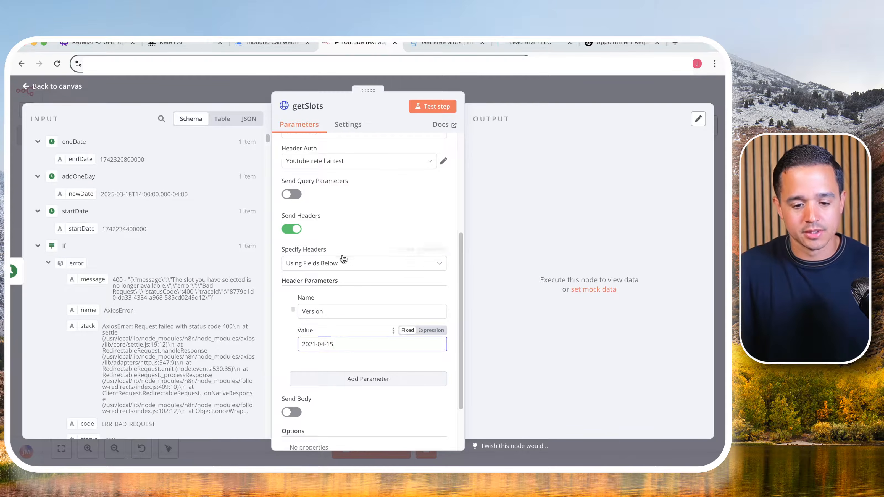
# - Enable Send Query Parameters in getSlots and copy the required startDate parameter name from the Get Free Slots docs
pyautogui.click(291, 194)
pyautogui.click(439, 42)
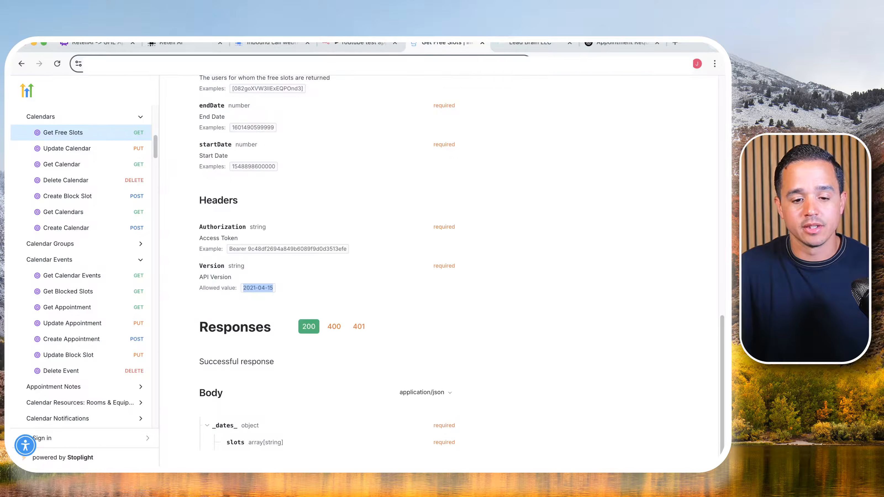
pyautogui.scroll(10, 331, 176)
pyautogui.scroll(5, 332, 176)
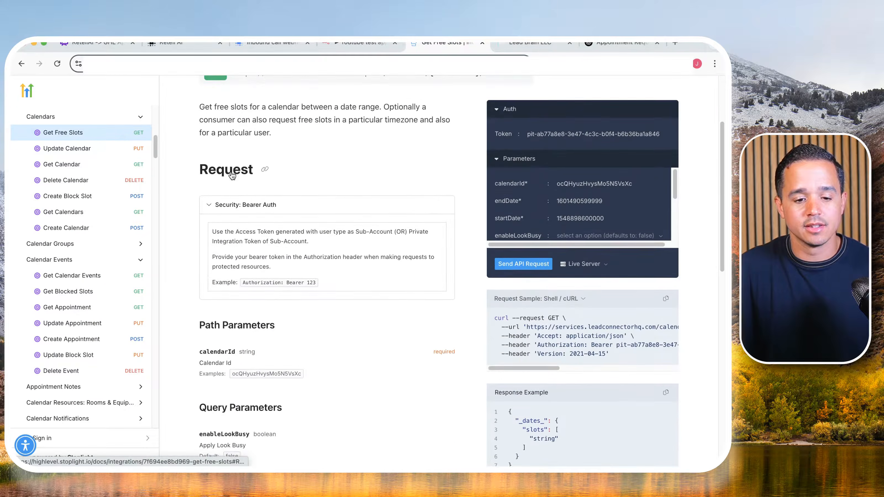
pyautogui.scroll(-6, 230, 176)
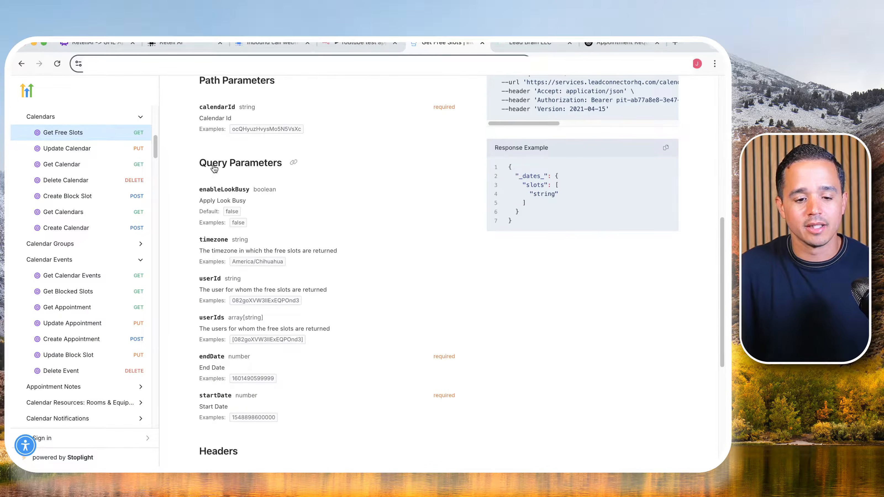
pyautogui.click(213, 167)
pyautogui.moveTo(231, 165); pyautogui.dragTo(259, 168)
pyautogui.click(259, 167)
pyautogui.scroll(5, 260, 168)
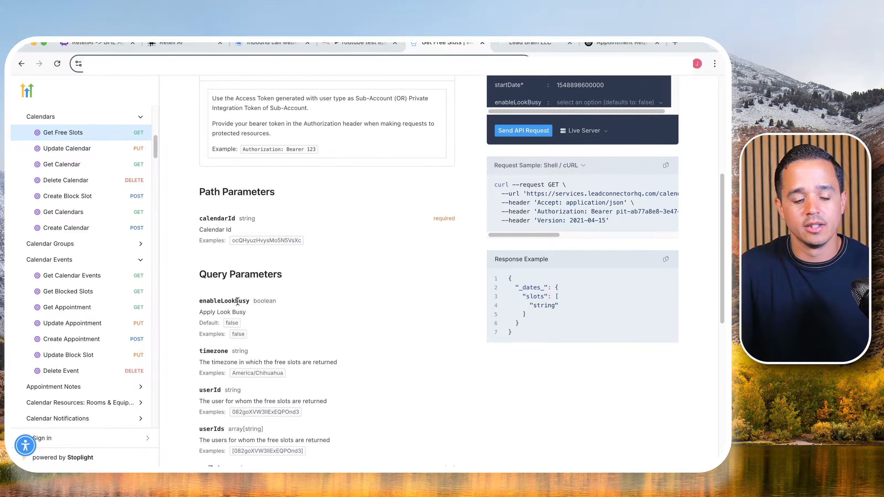
pyautogui.scroll(-6, 244, 286)
pyautogui.doubleClick(215, 294)
pyautogui.hotkey('ctrl', 'c')
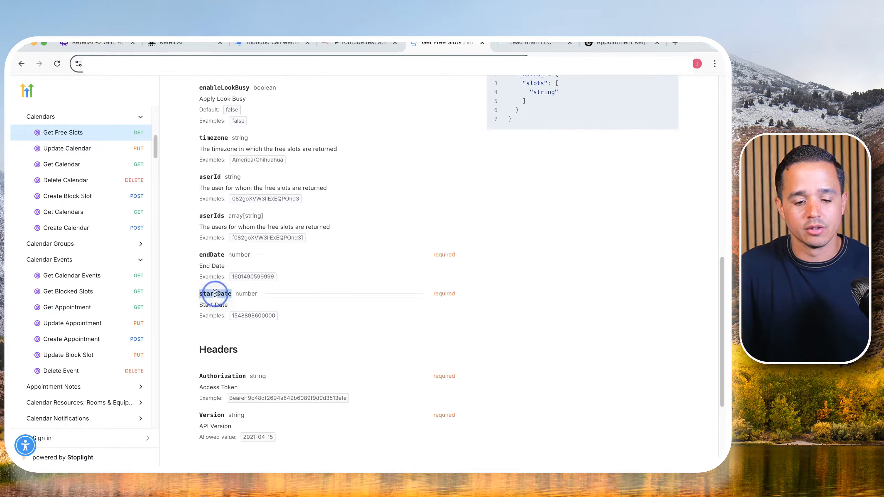
# - Name the getSlots node's first query parameter startDate and map its value to the startDate node's output
pyautogui.click(330, 47)
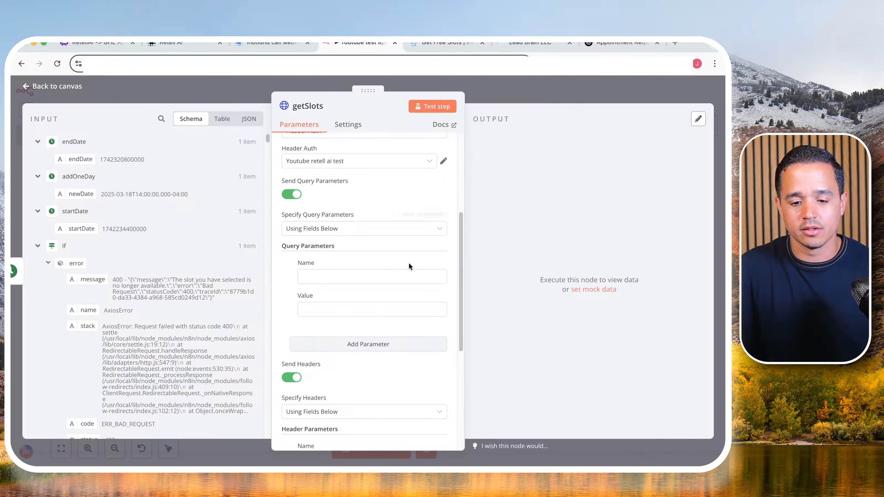
pyautogui.scroll(-1, 383, 265)
pyautogui.click(345, 257)
pyautogui.hotkey('ctrl', 'v')
pyautogui.click(337, 289)
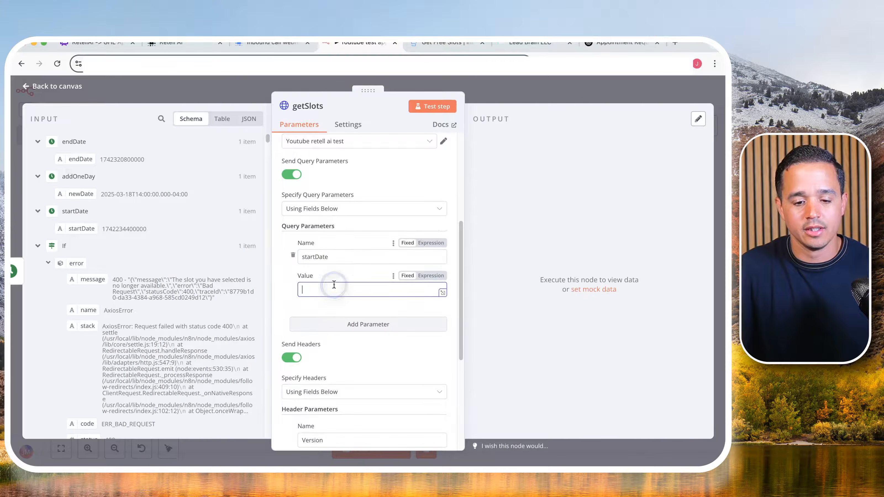
pyautogui.moveTo(77, 228); pyautogui.dragTo(316, 288)
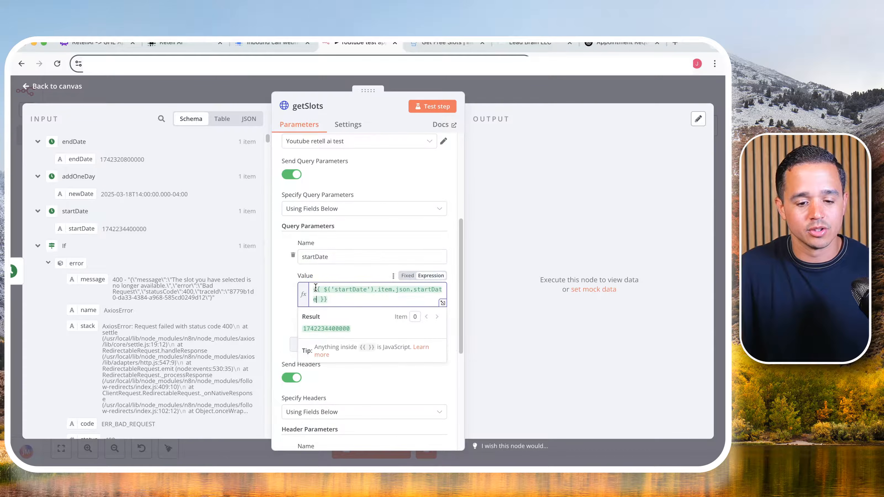
# - Add a second query parameter named endDate, as in the docs, and map its value to the endDate node's output
pyautogui.click(367, 342)
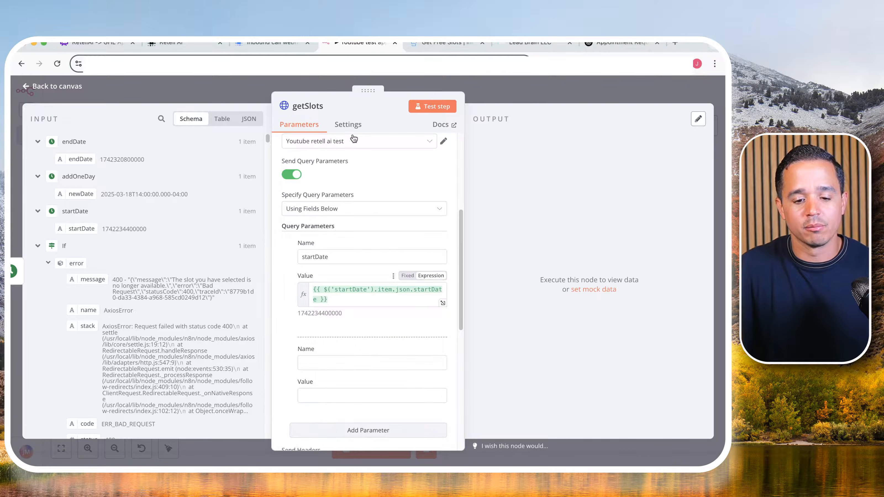
pyautogui.click(437, 43)
pyautogui.doubleClick(212, 254)
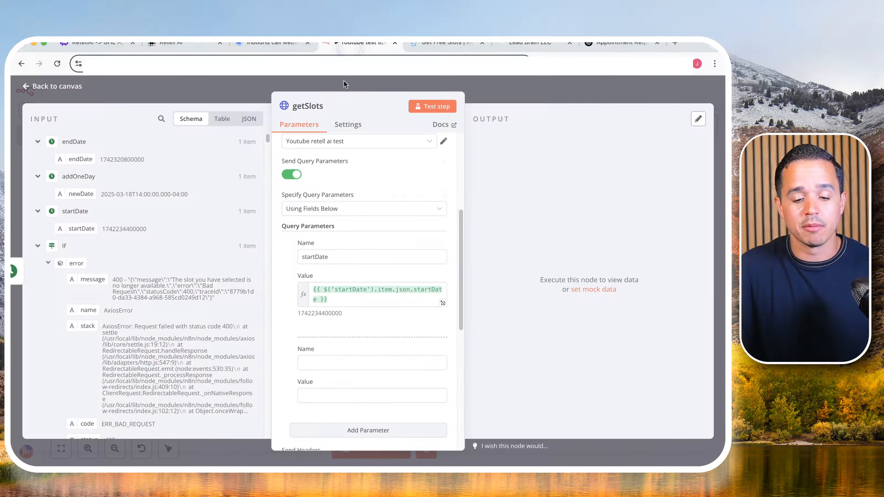
pyautogui.click(317, 361)
pyautogui.write('endDate')
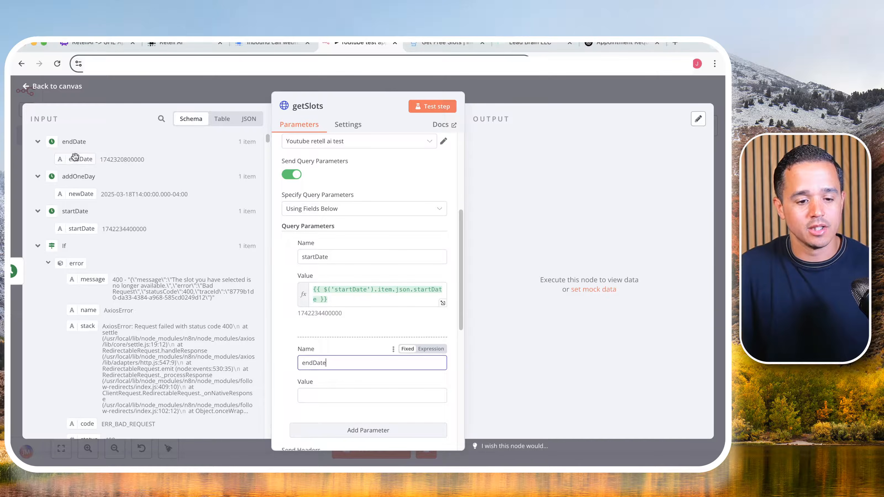
pyautogui.moveTo(75, 159); pyautogui.dragTo(315, 392)
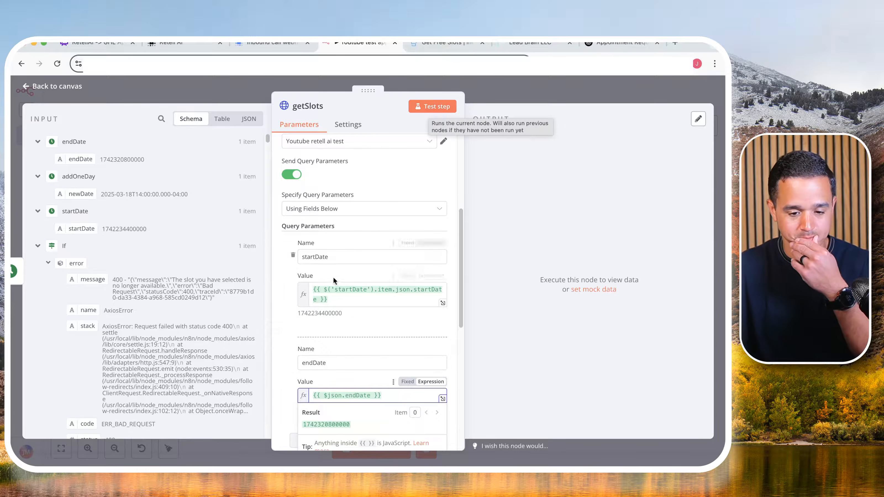
pyautogui.click(301, 329)
pyautogui.scroll(-2, 302, 327)
pyautogui.scroll(-2, 302, 327)
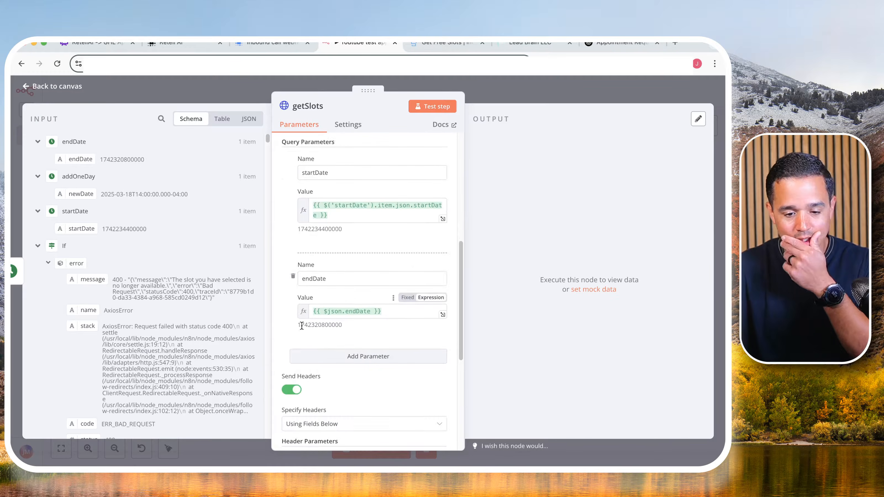
# - Test the getSlots node and review the free slots it returns
pyautogui.scroll(-3, 417, 170)
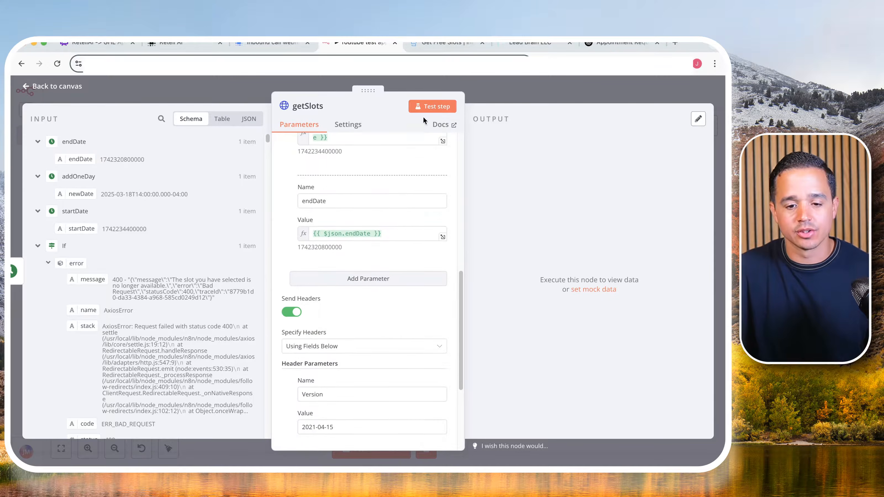
pyautogui.click(426, 106)
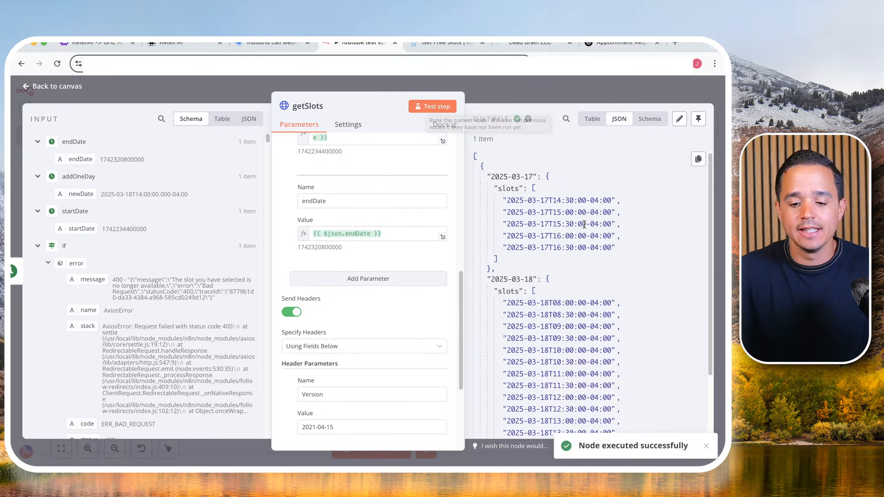
pyautogui.scroll(-5, 544, 177)
pyautogui.scroll(2, 544, 177)
pyautogui.scroll(3, 544, 177)
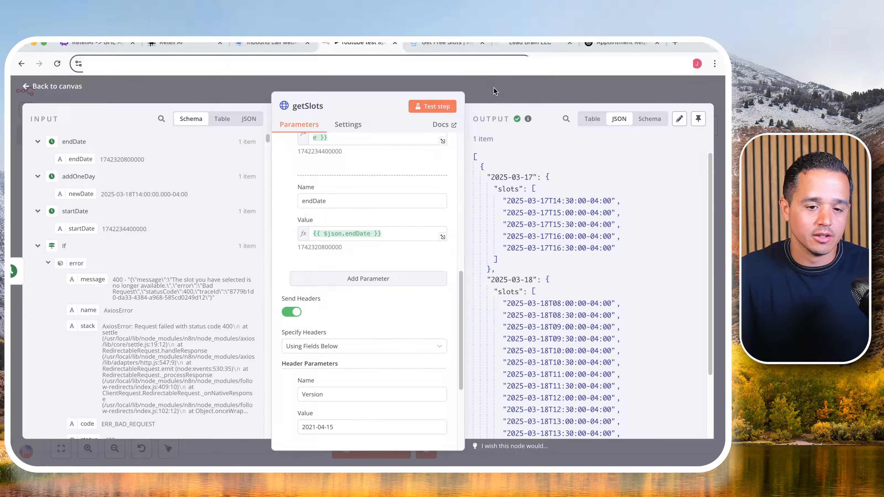
# - Switch to Retell AI and review the appointmentBooking custom function of the Youtube appt booking agent
pyautogui.click(171, 43)
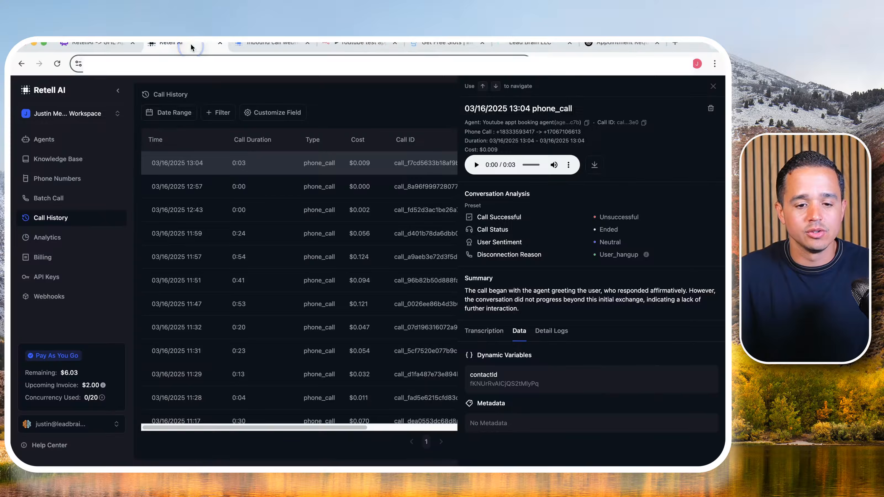
pyautogui.click(44, 139)
pyautogui.click(209, 166)
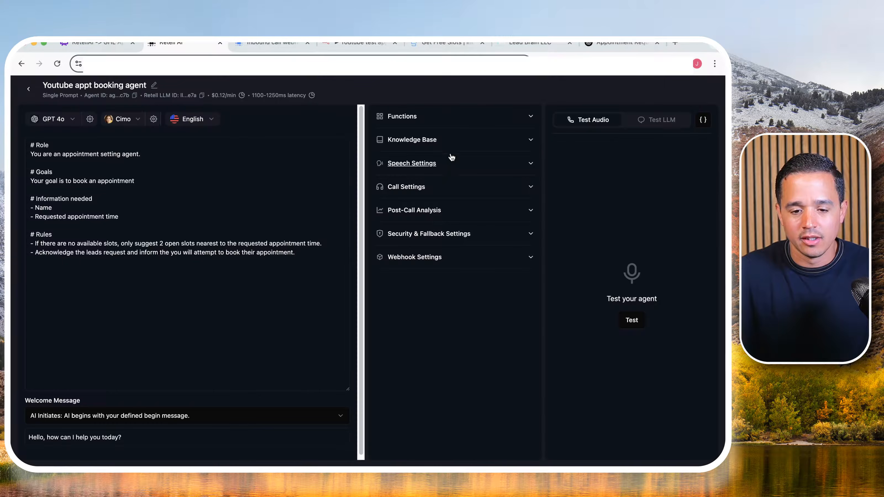
pyautogui.click(430, 118)
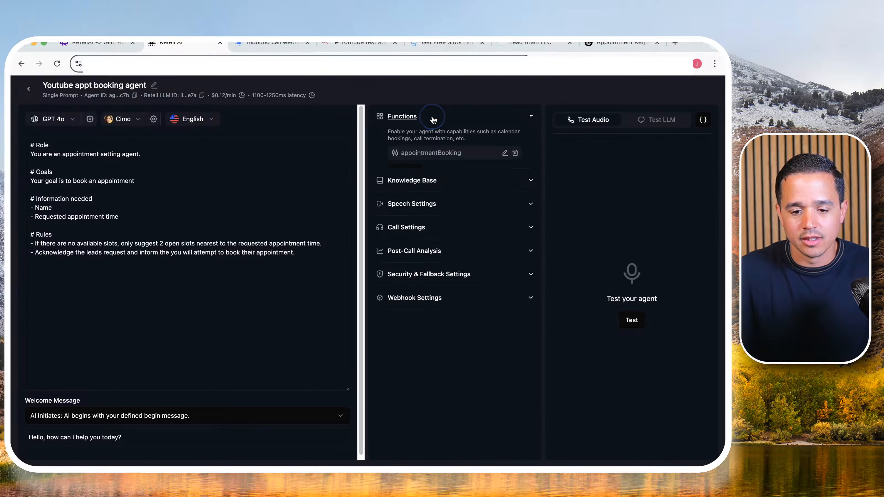
pyautogui.click(504, 153)
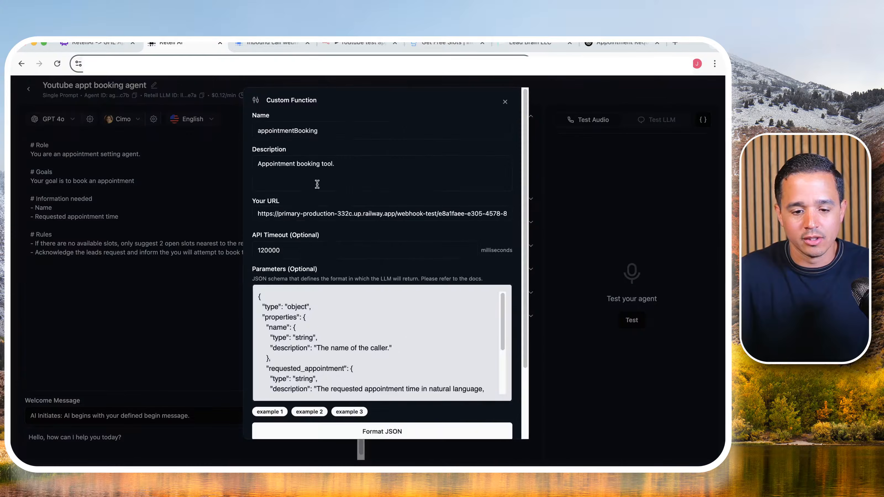
pyautogui.scroll(-4, 452, 285)
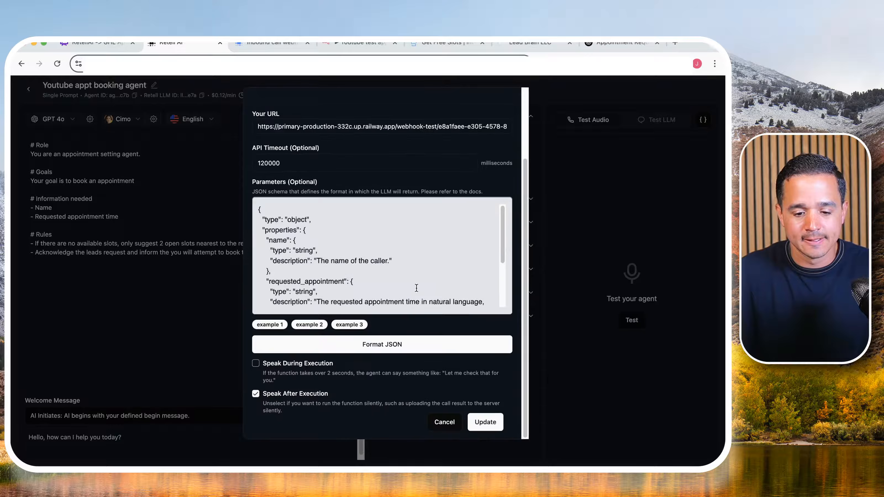
pyautogui.scroll(5, 402, 297)
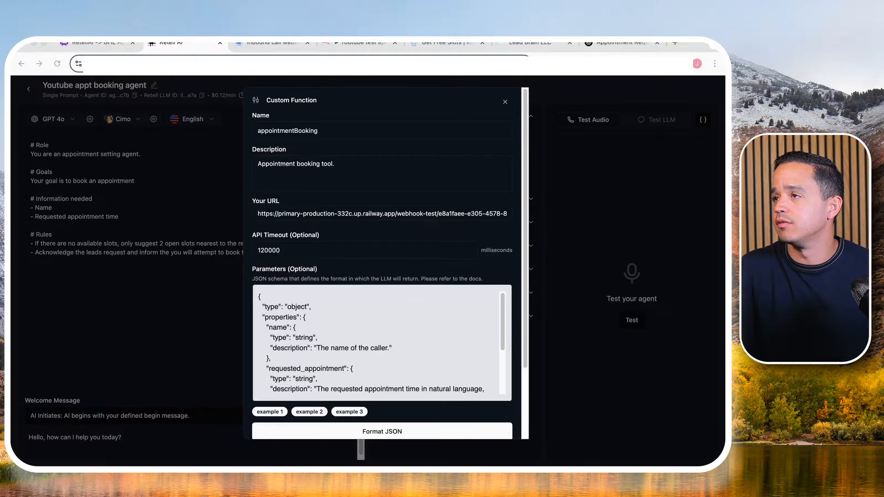
# - Search the Retell AI documentation for "function" and open the Custom Function page
pyautogui.moveTo(724, 44); pyautogui.dragTo(569, 44)
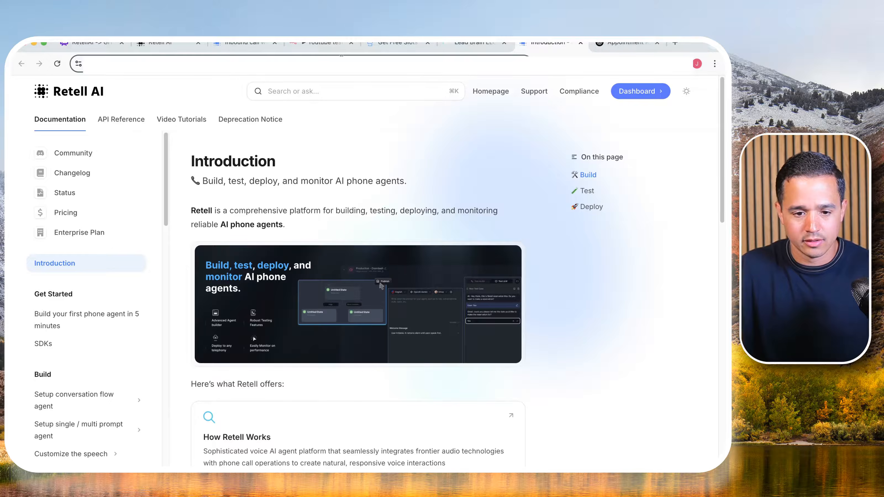
pyautogui.click(335, 91)
pyautogui.write('function')
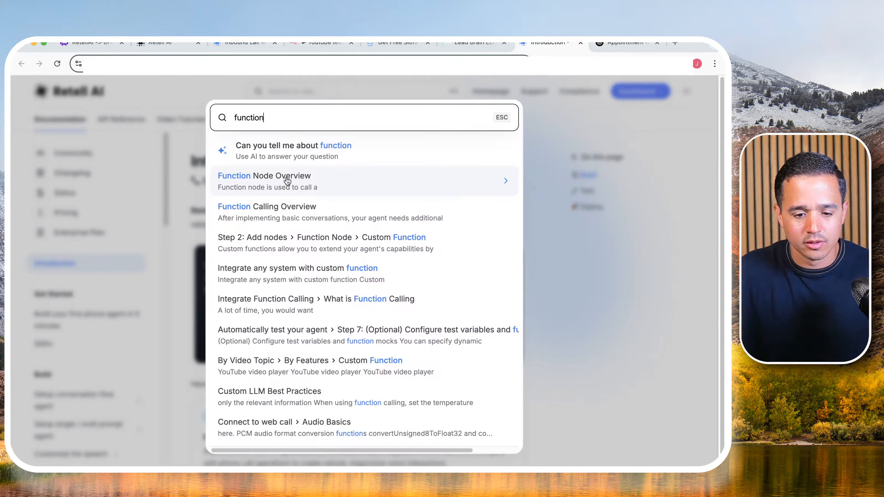
pyautogui.click(336, 242)
# - Examine the custom function's request and response spec and the key used in the example JSON response
pyautogui.scroll(-8, 331, 243)
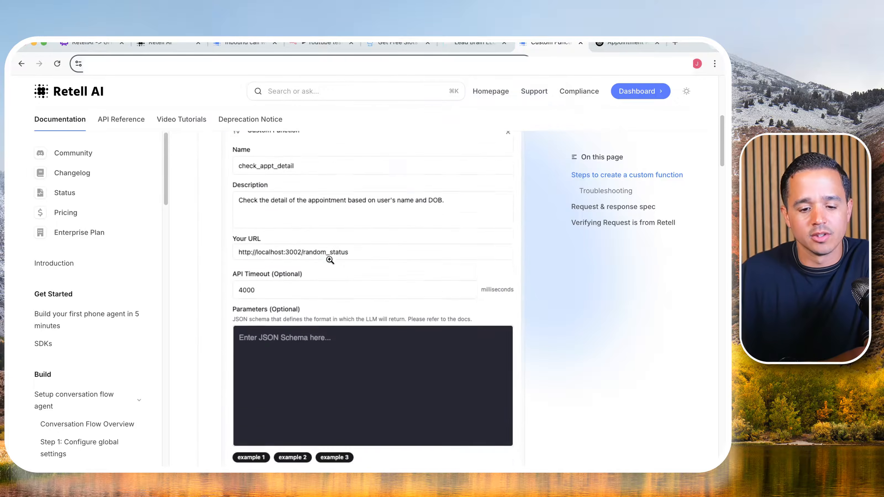
pyautogui.scroll(-12, 330, 260)
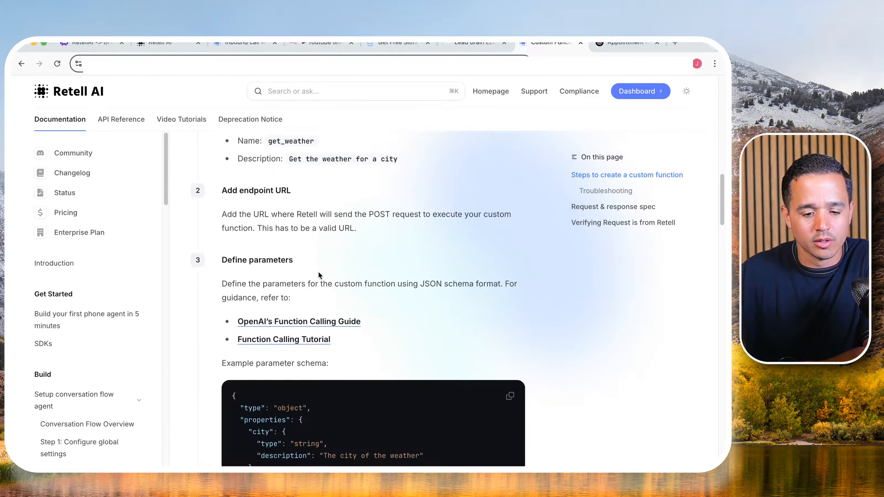
pyautogui.scroll(-12, 319, 272)
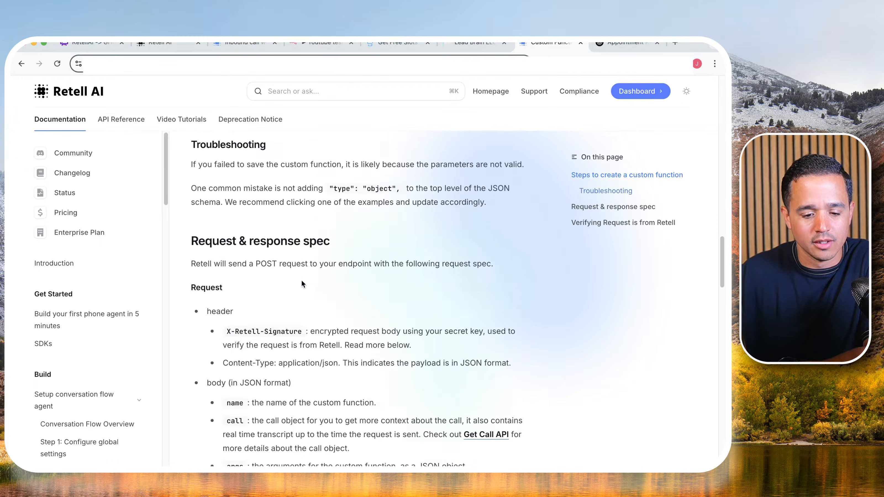
pyautogui.scroll(-5, 230, 246)
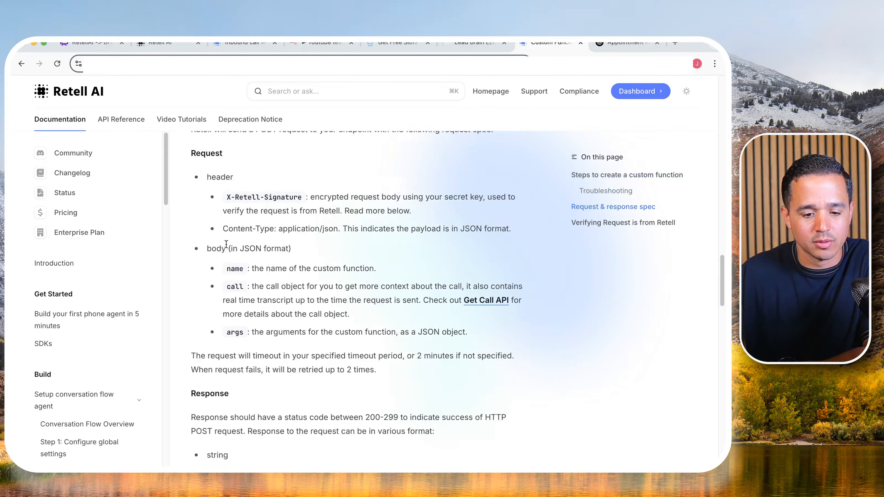
pyautogui.scroll(-10, 226, 244)
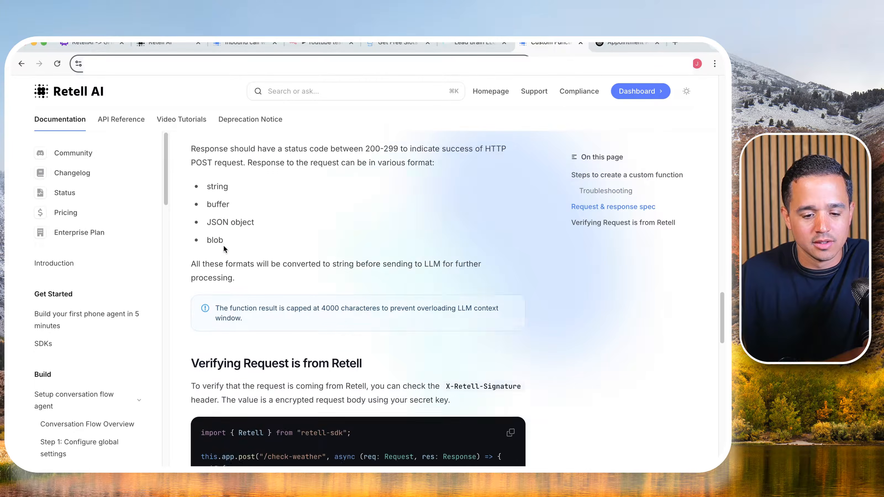
pyautogui.scroll(-20, 223, 245)
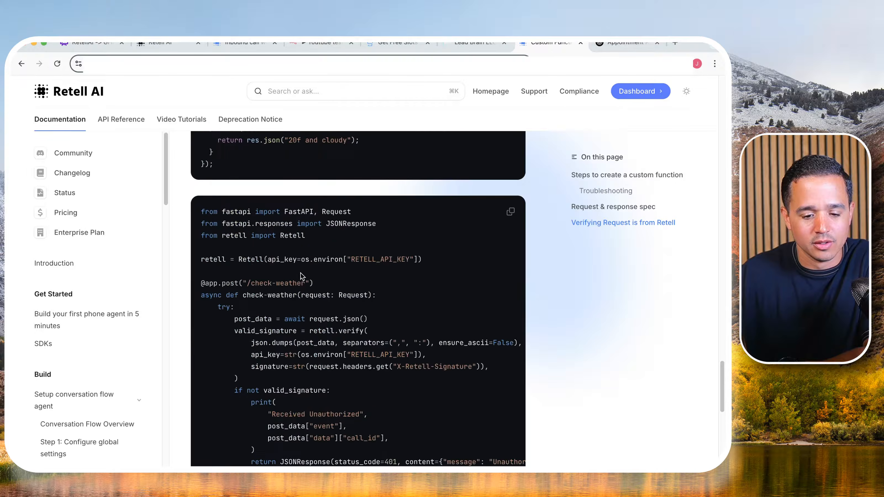
pyautogui.scroll(-14, 301, 277)
pyautogui.scroll(6, 293, 275)
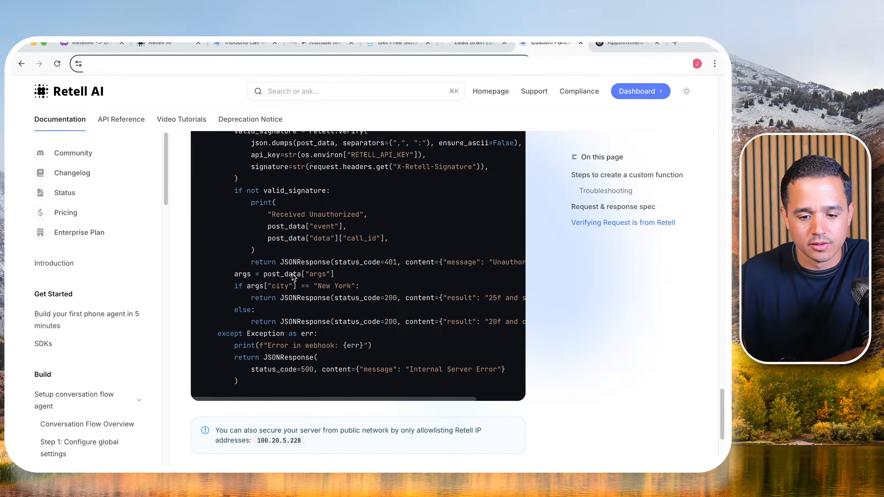
pyautogui.moveTo(448, 295); pyautogui.dragTo(482, 296)
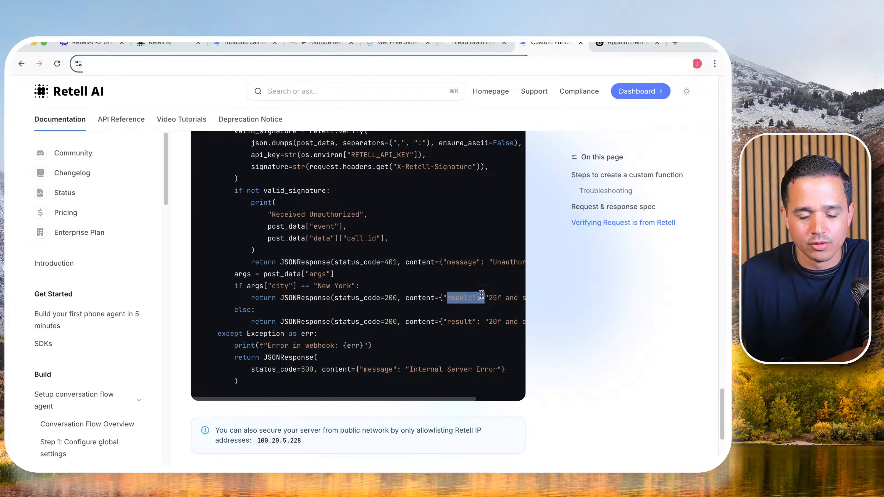
pyautogui.doubleClick(481, 295)
# - Return to the n8n workflow, close getSlots and add a Respond to Webhook node after it
pyautogui.click(343, 49)
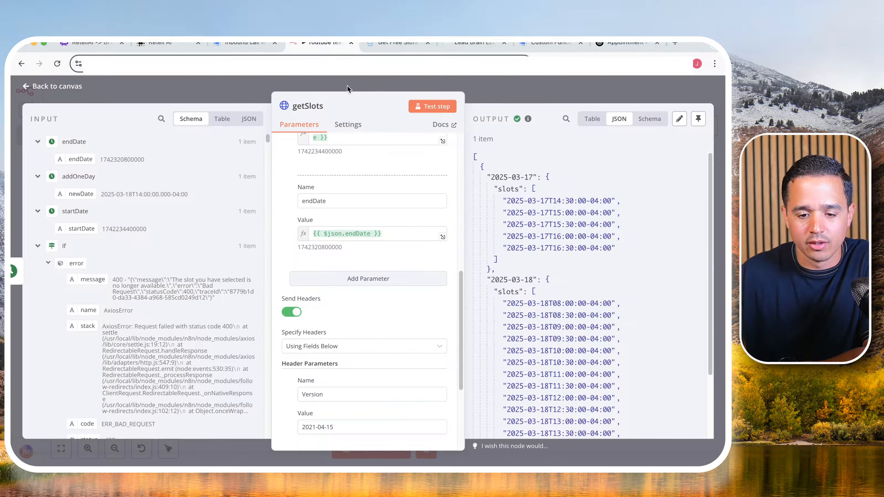
pyautogui.click(517, 101)
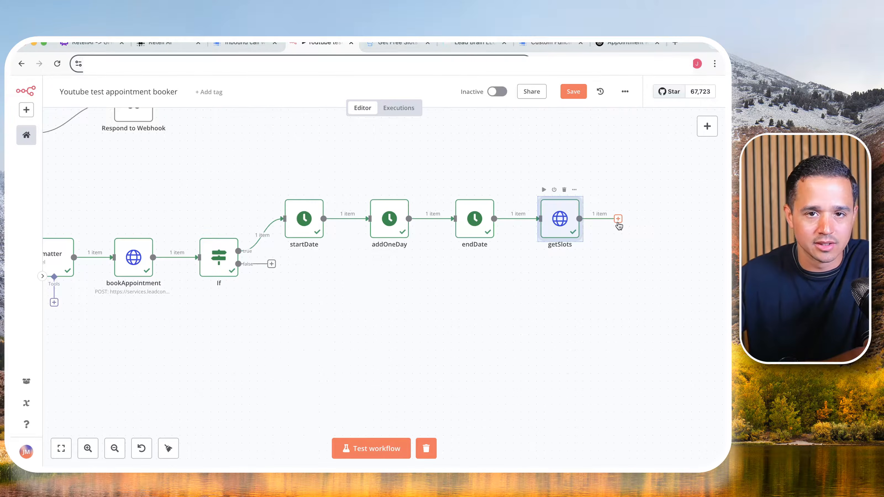
pyautogui.click(618, 219)
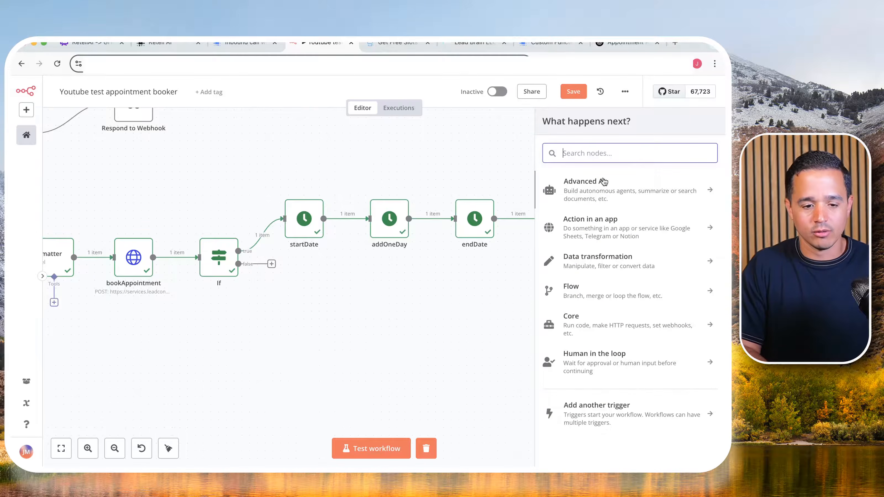
pyautogui.write('respon')
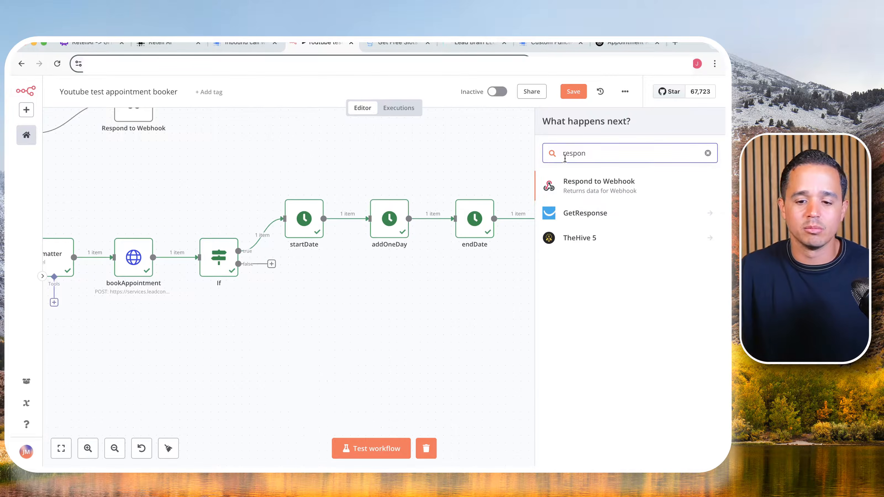
pyautogui.click(584, 190)
# - Set Respond to Webhook1 to respond with JSON, make the response body an expression and name its field result
pyautogui.click(330, 188)
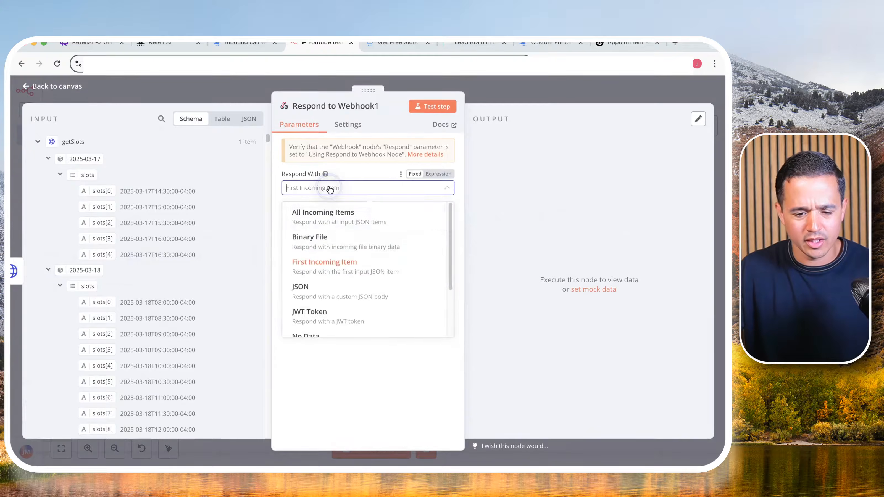
pyautogui.click(381, 292)
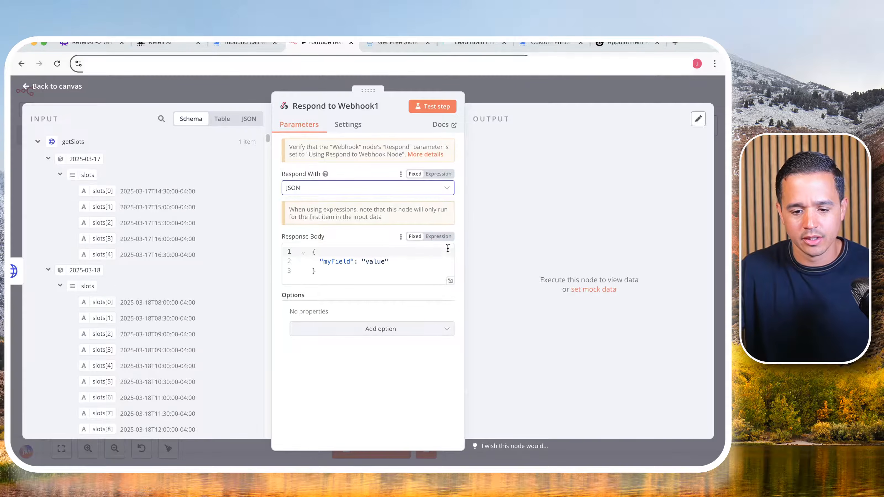
pyautogui.click(447, 237)
pyautogui.click(450, 275)
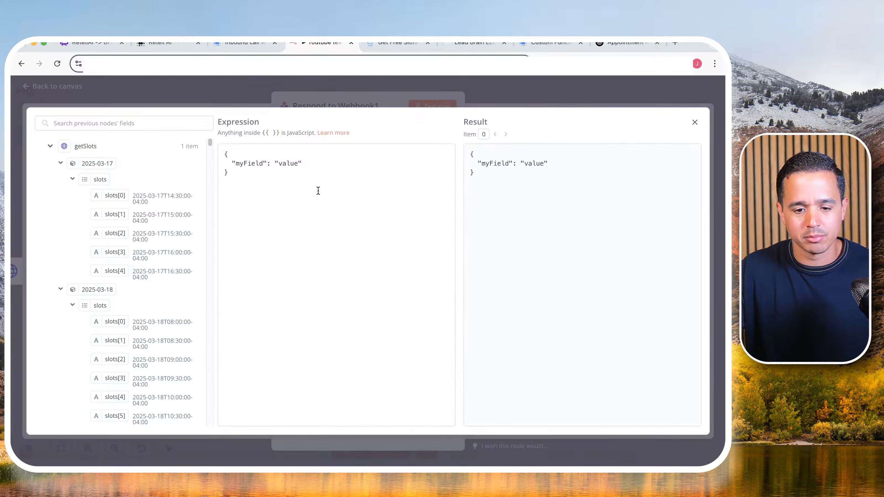
pyautogui.doubleClick(241, 163)
pyautogui.write('res')
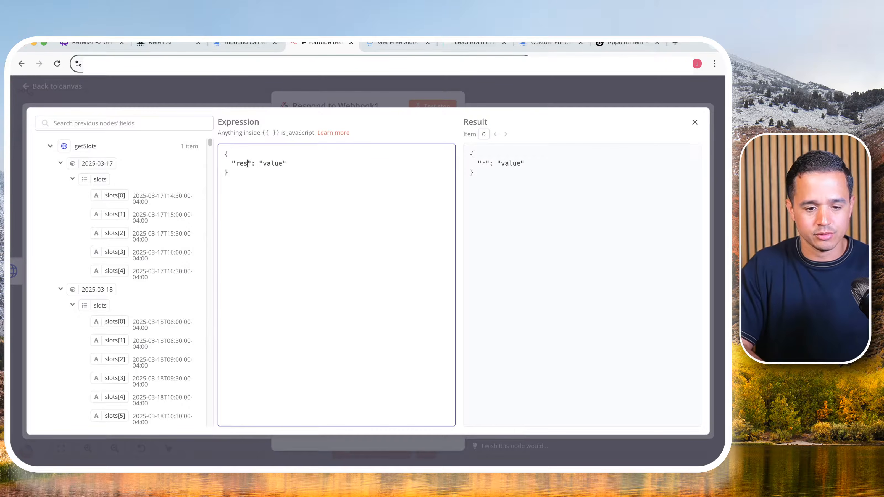
pyautogui.write('ult')
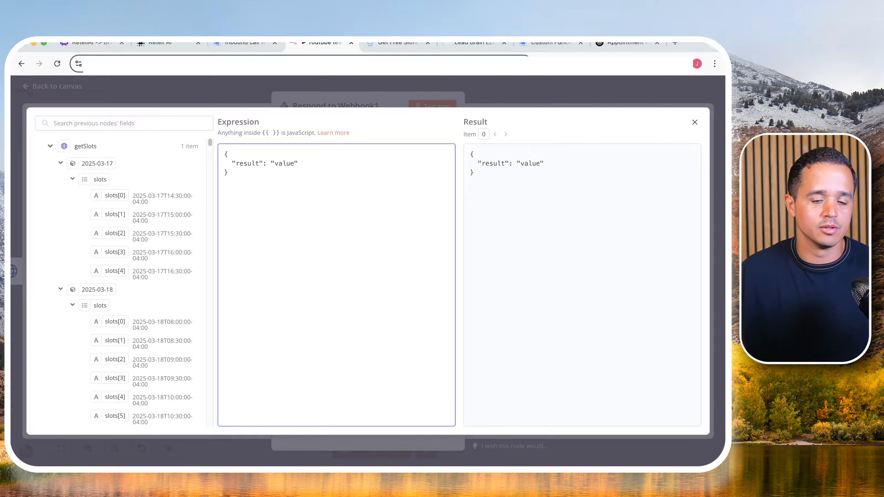
# - Set the result value's text to "That slot is not available. Here are some open slots: "
pyautogui.doubleClick(281, 160)
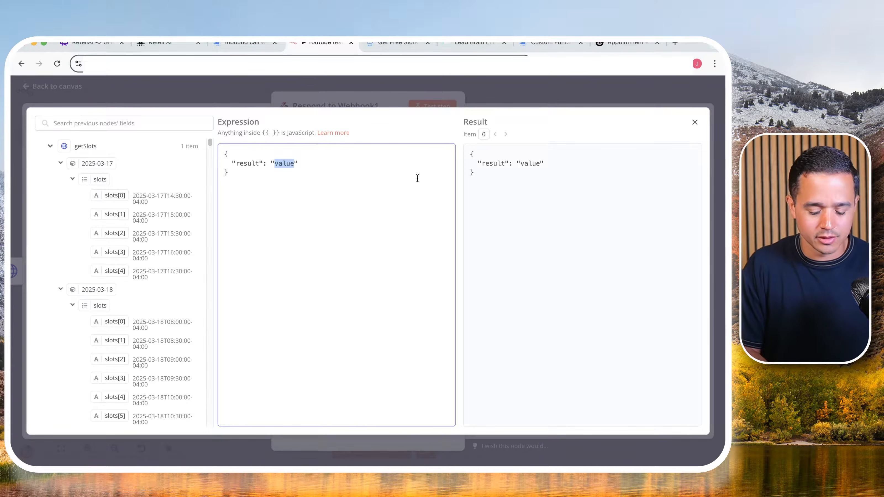
pyautogui.write('That slot is no longer a')
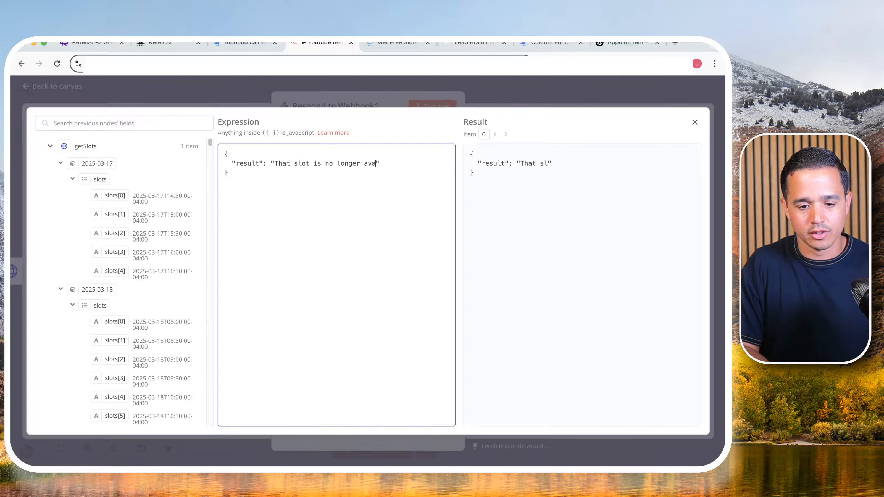
pyautogui.write('va')
pyautogui.press('BackSpace')
pyautogui.press('BackSpace')
pyautogui.press('BackSpace')
pyautogui.press('BackSpace')
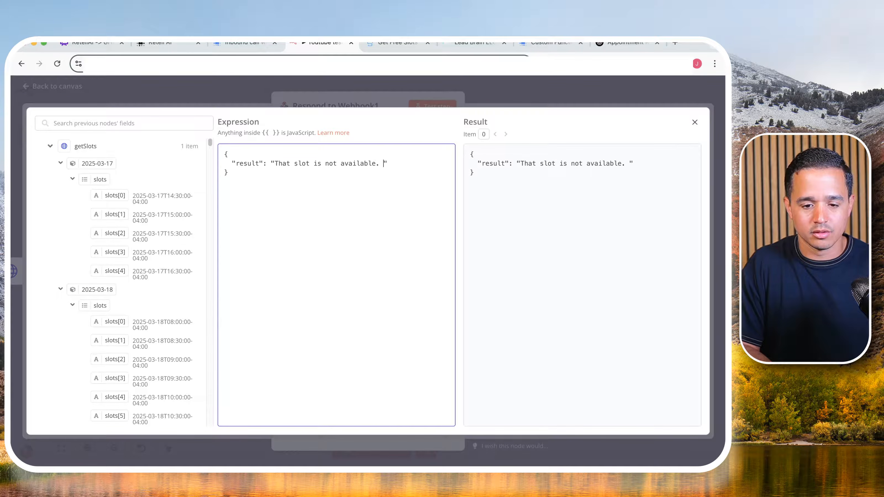
pyautogui.write('Here are some')
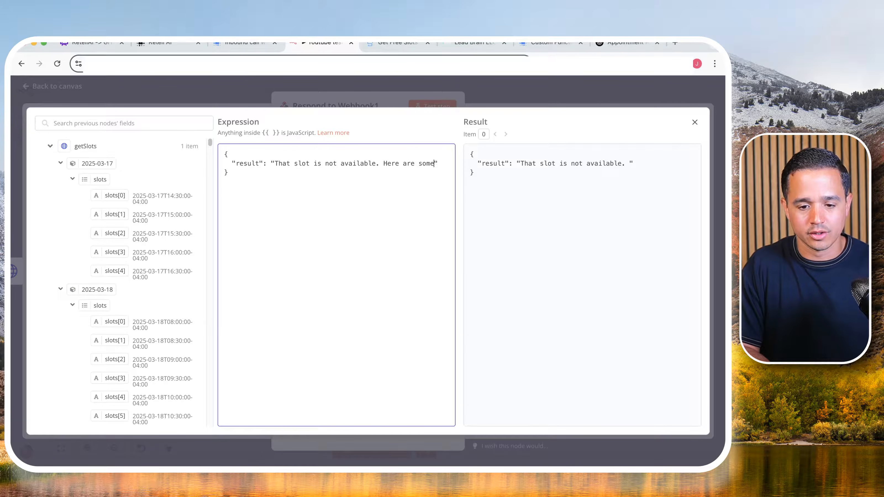
pyautogui.write(' open slots:')
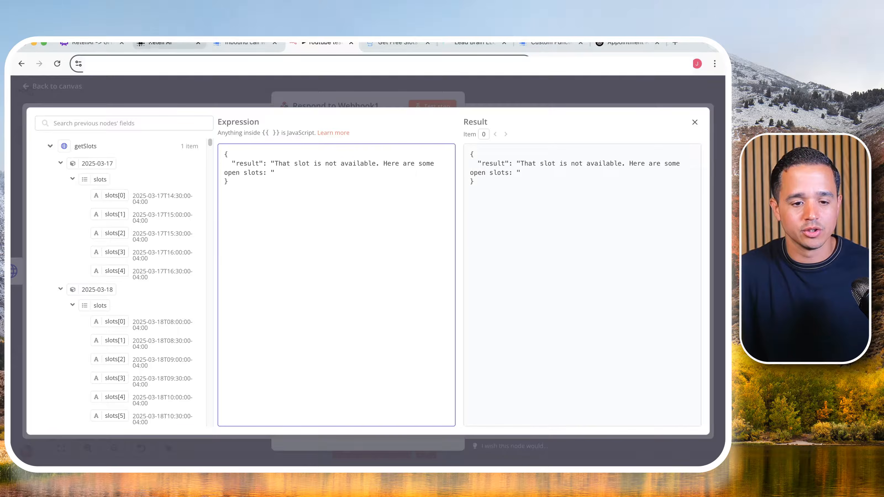
# - Check the rule about suggesting 2 open slots in the Retell AI agent's prompt, and return to the n8n expression editor
pyautogui.click(152, 46)
pyautogui.click(130, 226)
pyautogui.moveTo(58, 243); pyautogui.dragTo(313, 243)
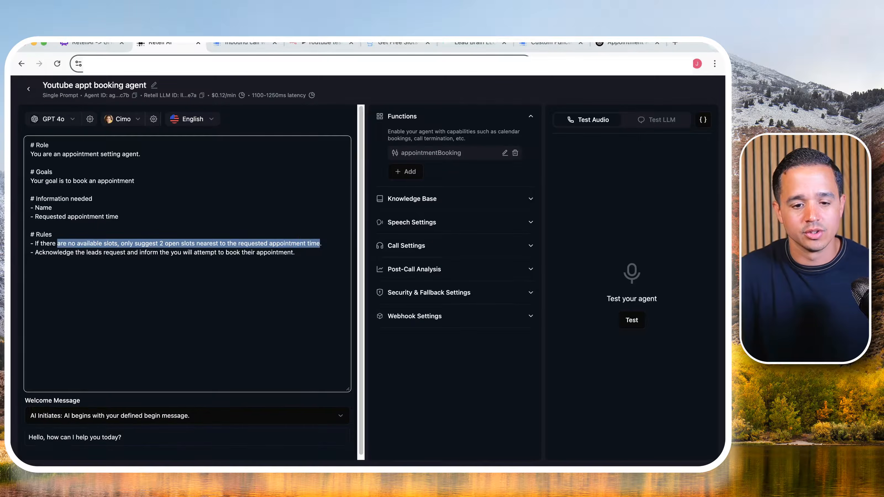
pyautogui.click(304, 52)
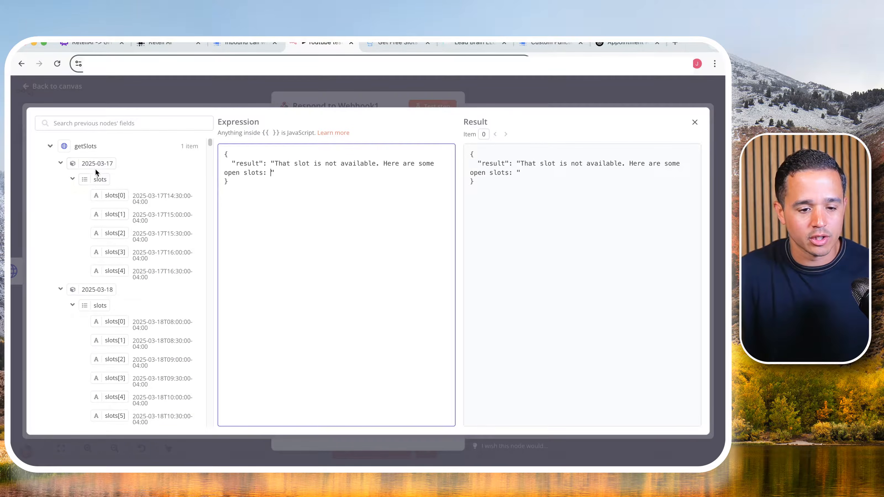
# - Append the 2025-03-17 and 2025-03-18 slots arrays from getSlots to the result text, and close Respond to Webhook1
pyautogui.moveTo(97, 181); pyautogui.dragTo(270, 175)
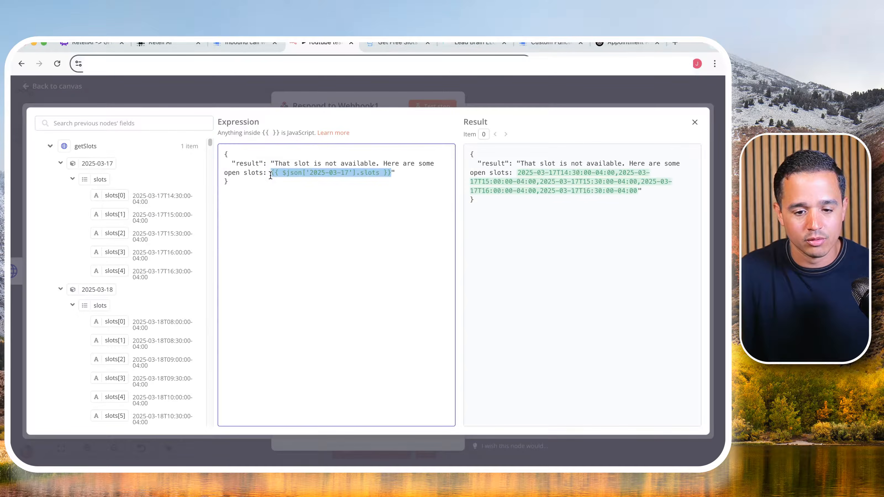
pyautogui.click(394, 173)
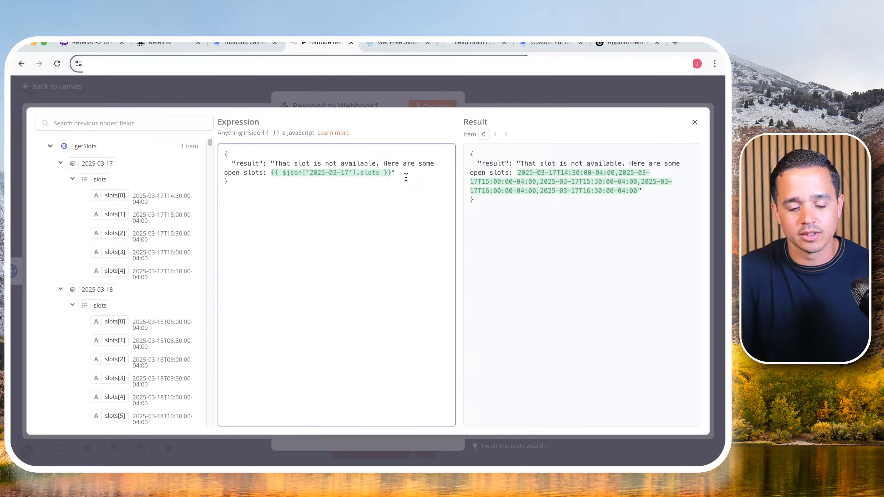
pyautogui.scroll(-2, 73, 272)
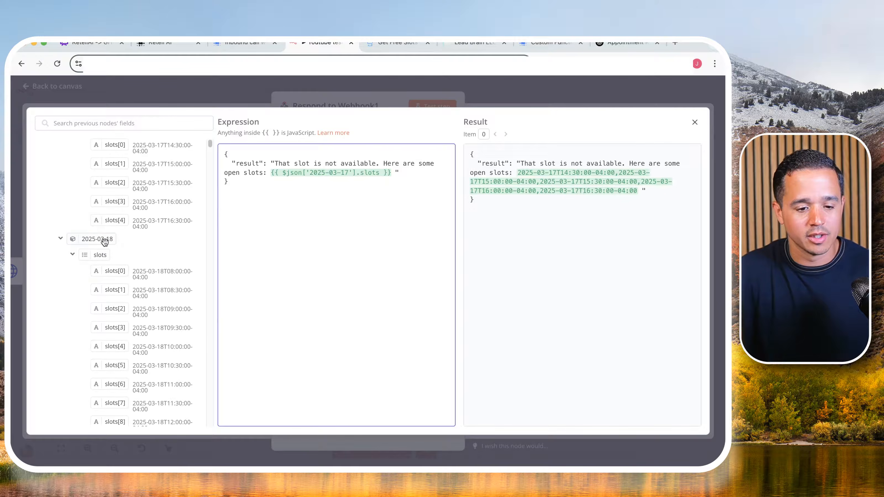
pyautogui.scroll(-1, 97, 253)
pyautogui.moveTo(95, 254); pyautogui.dragTo(397, 176)
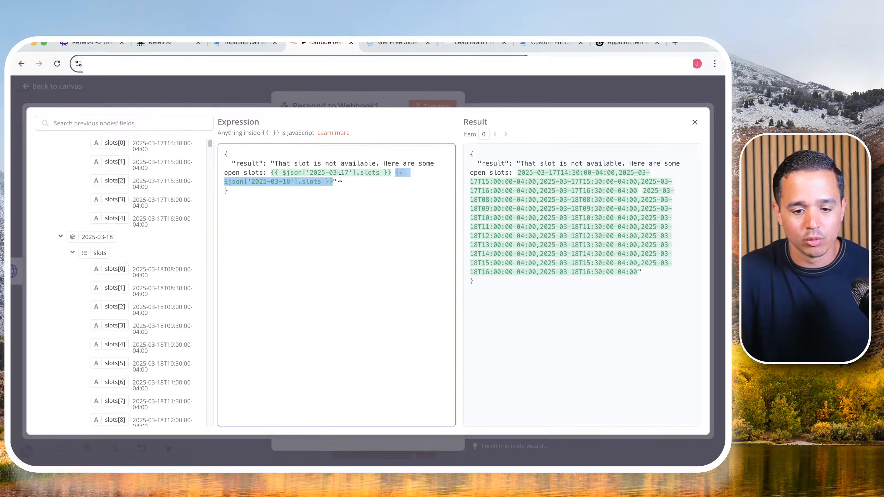
pyautogui.click(306, 173)
pyautogui.moveTo(310, 172); pyautogui.dragTo(348, 172)
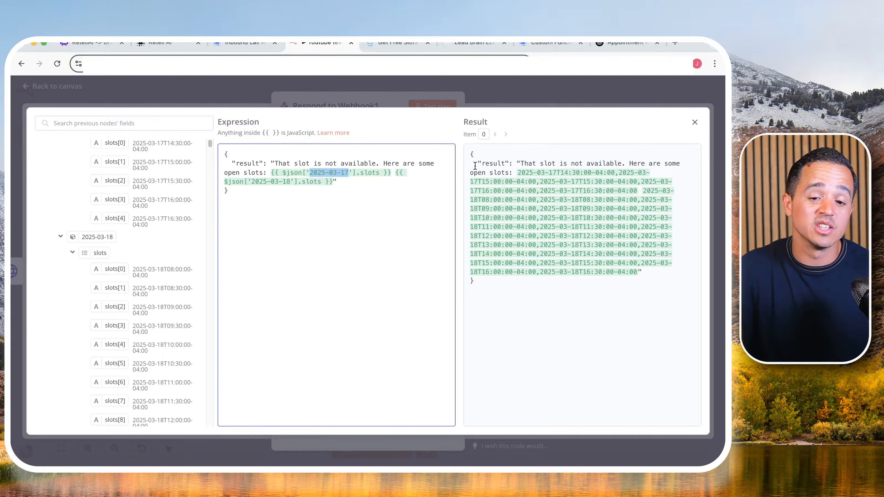
pyautogui.moveTo(472, 153); pyautogui.dragTo(643, 297)
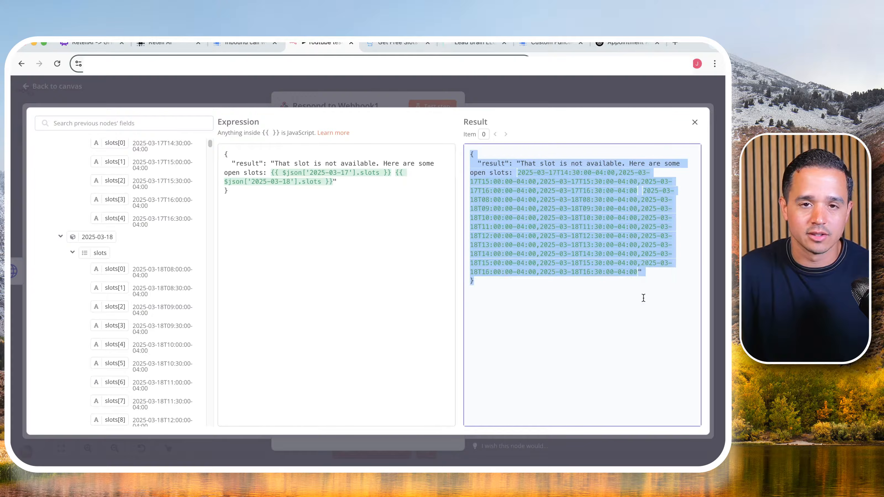
pyautogui.click(542, 99)
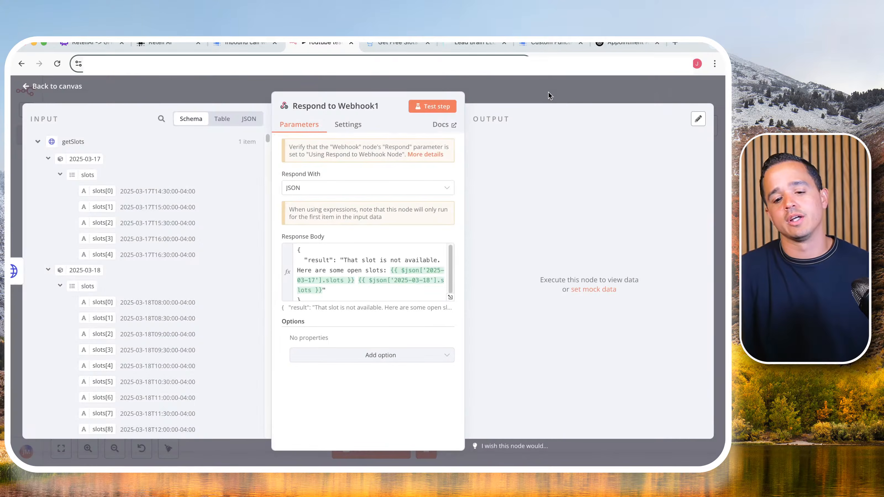
pyautogui.click(549, 91)
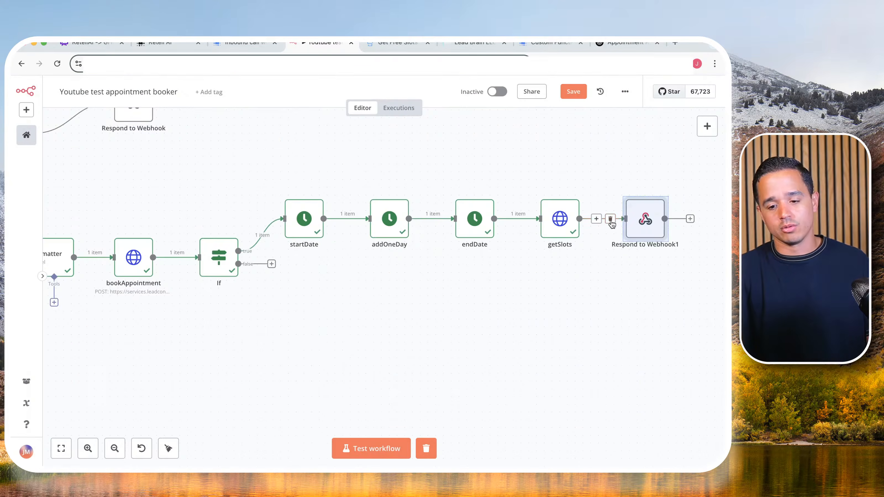
# - Check the upcoming appointments in the Lead Brain calendar, and return to the n8n workflow
pyautogui.click(473, 43)
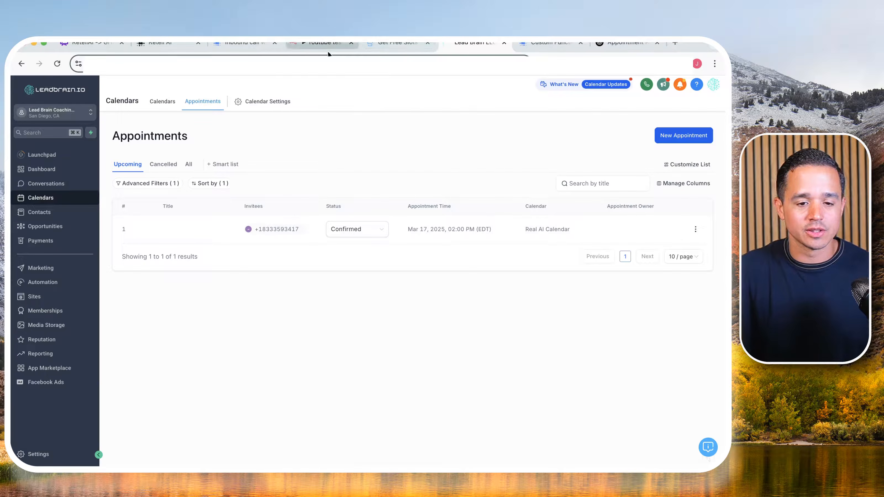
pyautogui.click(311, 44)
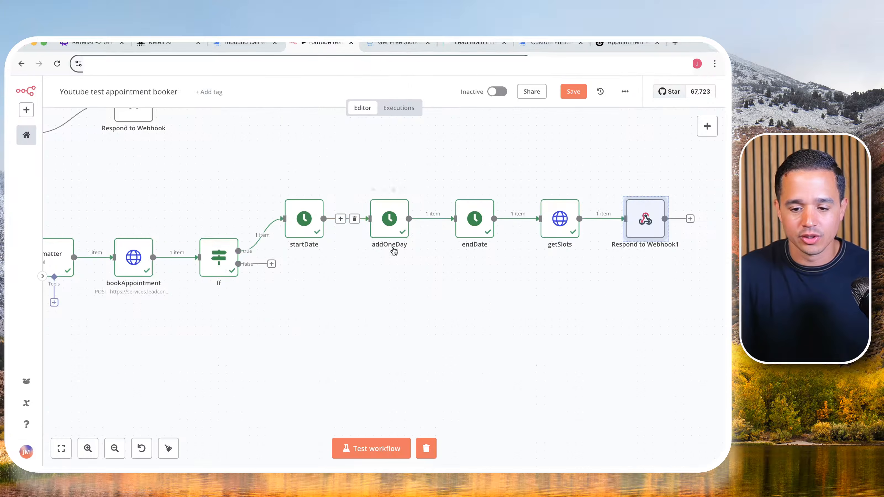
# - Unpin the Webhook node's test data and save the workflow
pyautogui.scroll(-3, 434, 342)
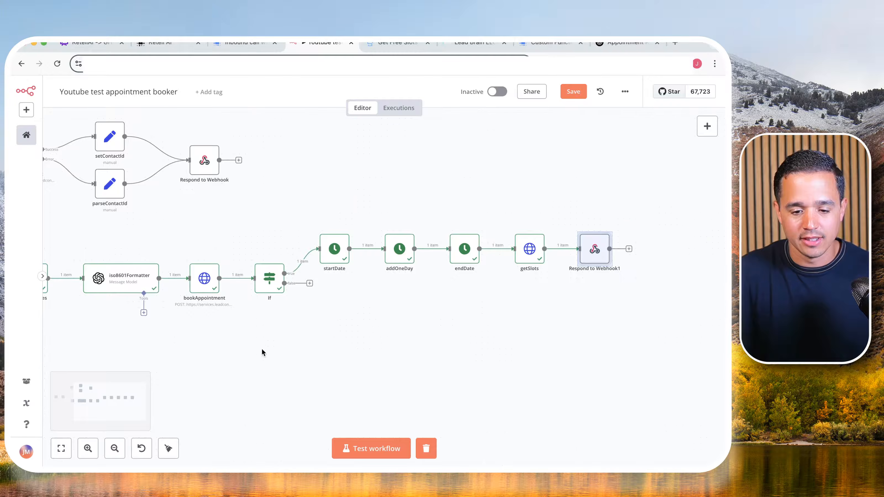
pyautogui.moveTo(262, 352); pyautogui.dragTo(464, 367)
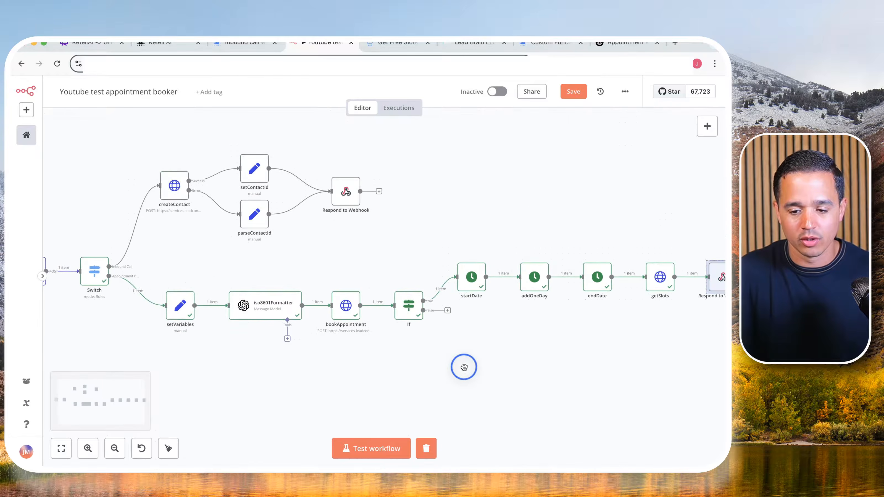
pyautogui.moveTo(404, 358); pyautogui.dragTo(555, 339)
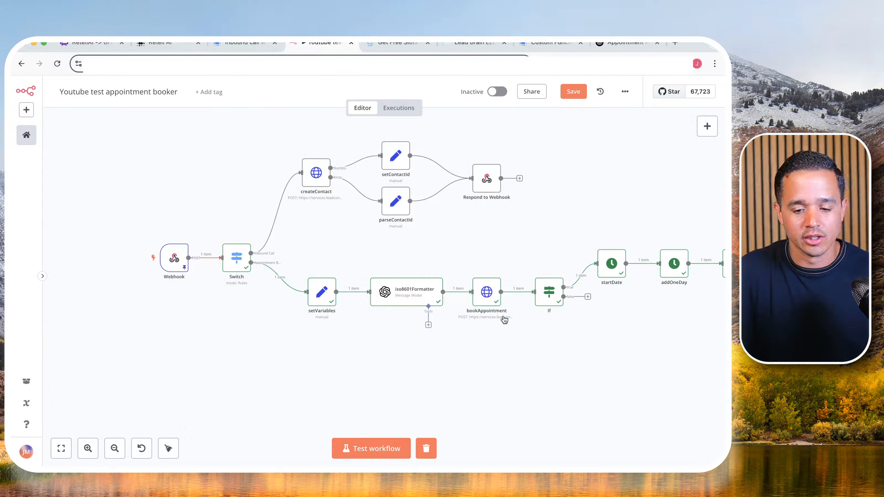
pyautogui.click(183, 267)
pyautogui.doubleClick(183, 267)
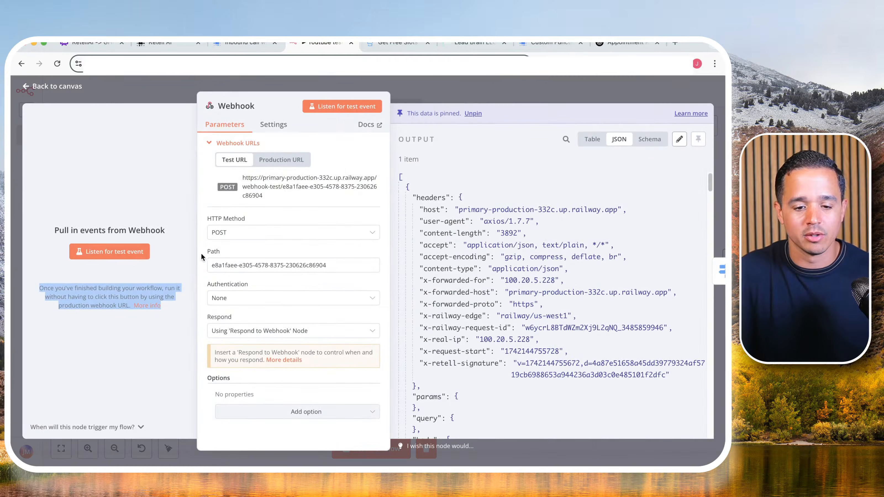
pyautogui.click(478, 115)
pyautogui.click(522, 96)
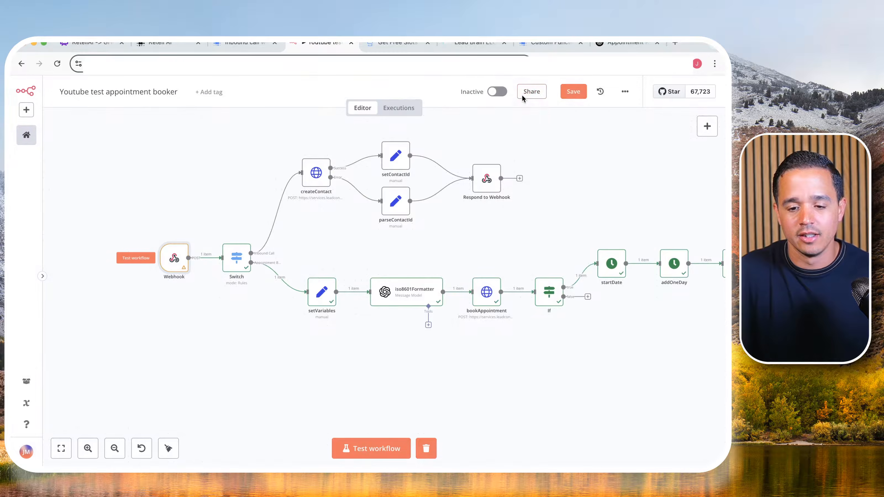
pyautogui.click(574, 91)
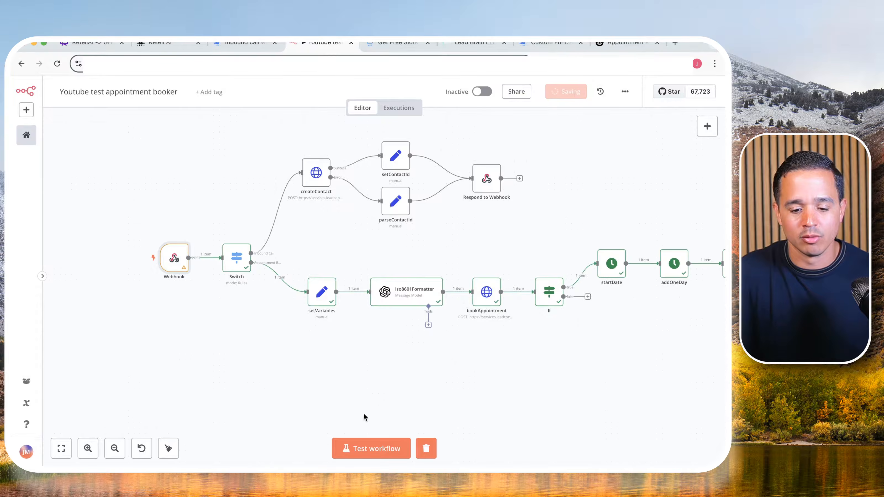
# - Test the workflow for the incoming call event, and run it again for the appointment booking event
pyautogui.click(373, 450)
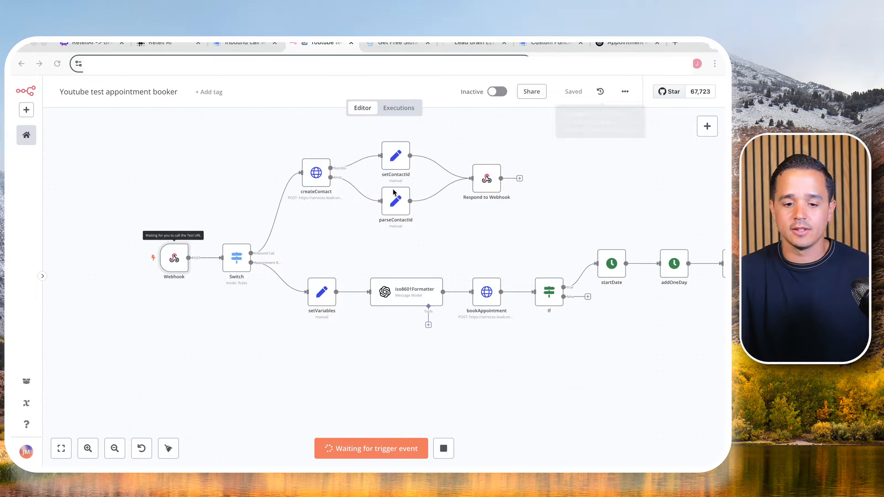
pyautogui.click(277, 396)
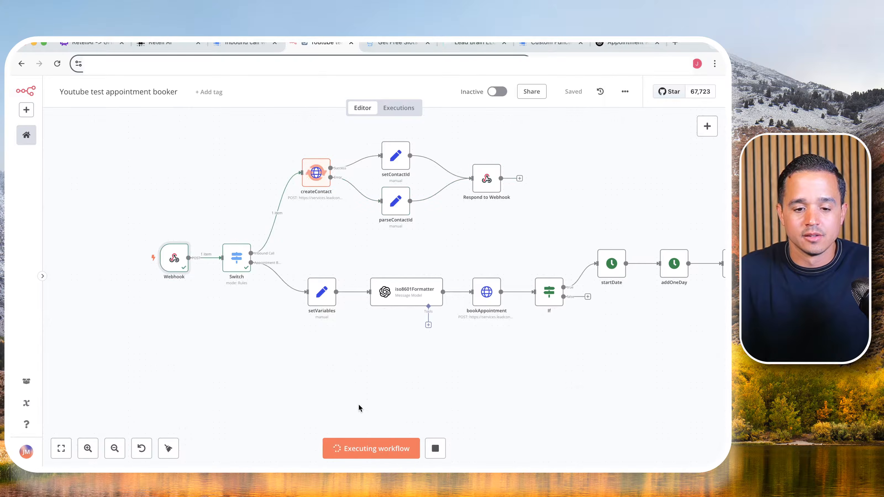
pyautogui.click(364, 448)
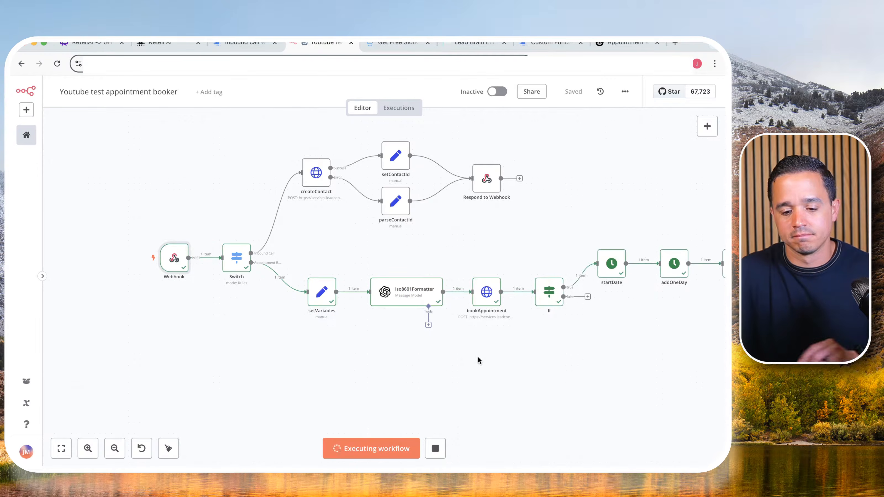
# - Duplicate Respond to Webhook1, place the copy below startDate and connect the If node's false output to it
pyautogui.moveTo(518, 361); pyautogui.dragTo(303, 282)
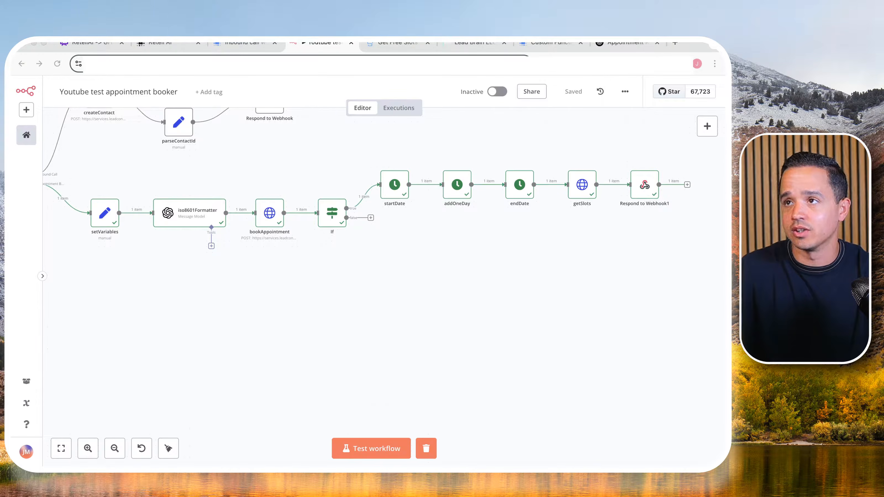
pyautogui.click(409, 262)
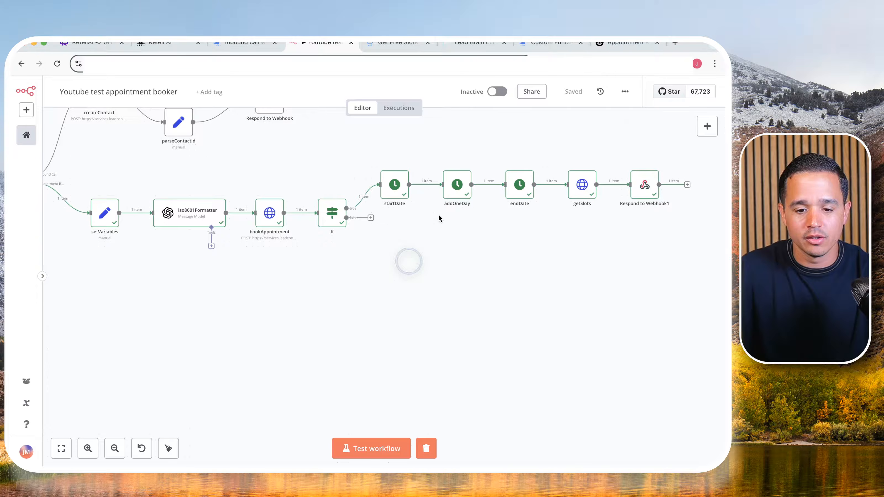
pyautogui.click(648, 189)
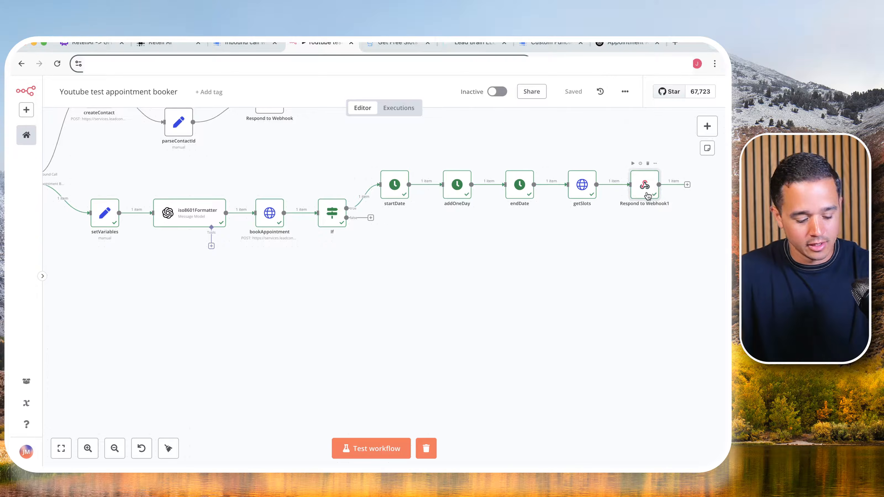
pyautogui.rightClick(646, 194)
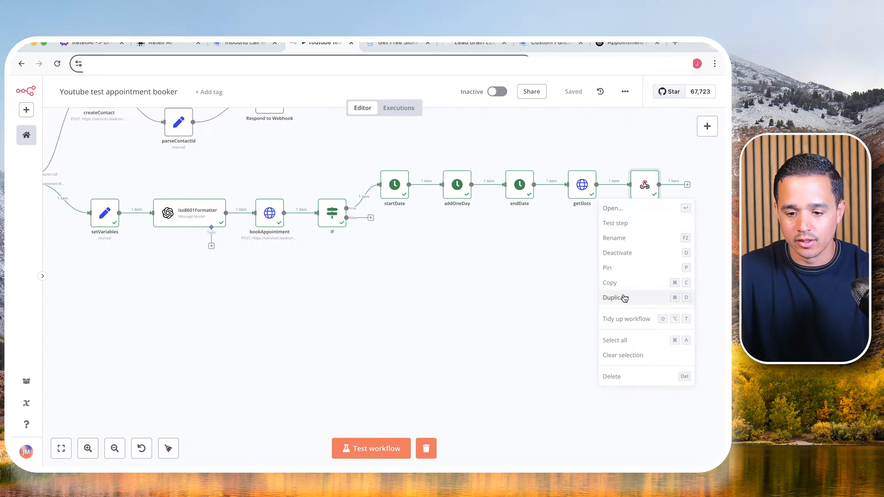
pyautogui.click(624, 298)
pyautogui.moveTo(275, 293); pyautogui.dragTo(428, 230)
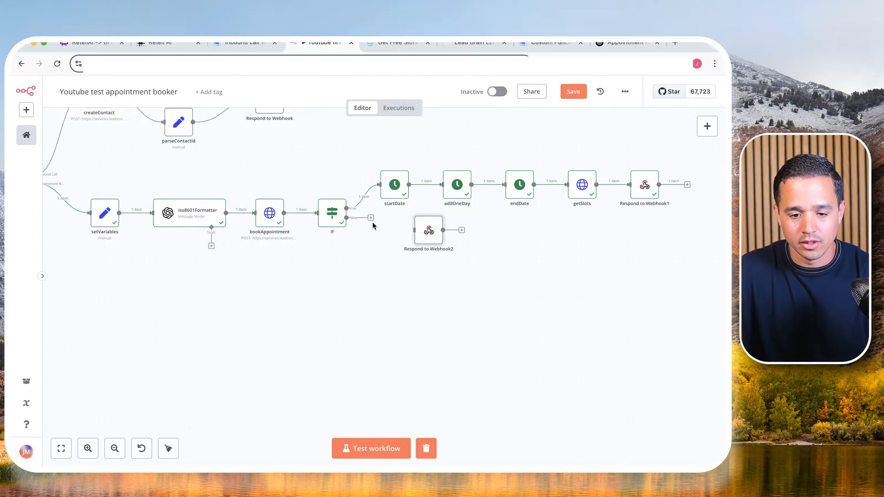
pyautogui.moveTo(371, 217); pyautogui.dragTo(399, 237)
pyautogui.moveTo(354, 222)
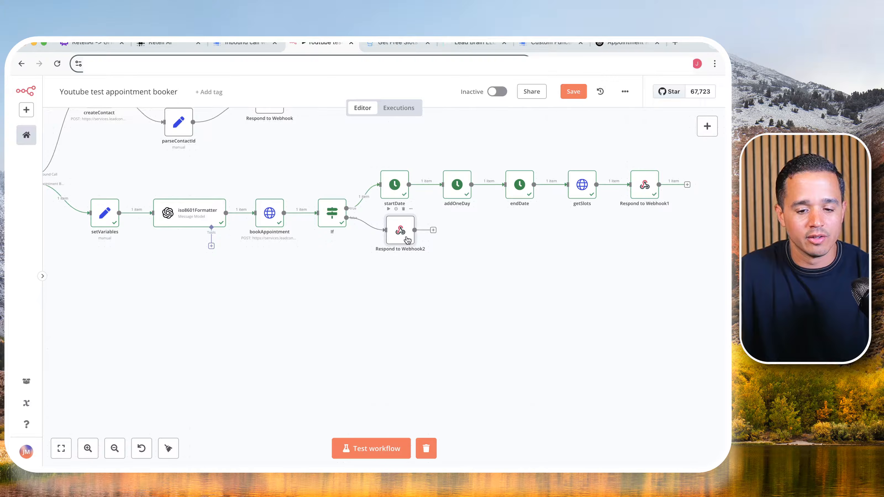
pyautogui.moveTo(407, 239); pyautogui.dragTo(399, 248)
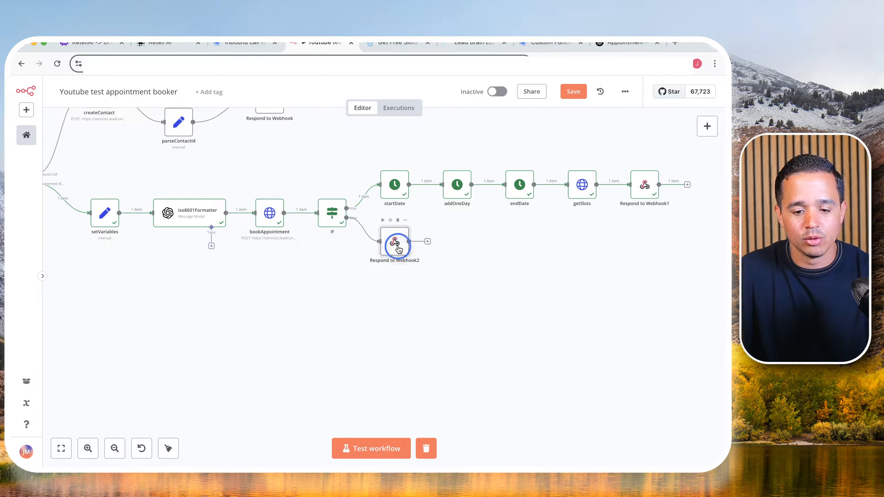
# - Clear the result value in Respond to Webhook2's response body expression, leaving an empty quoted string
pyautogui.doubleClick(398, 249)
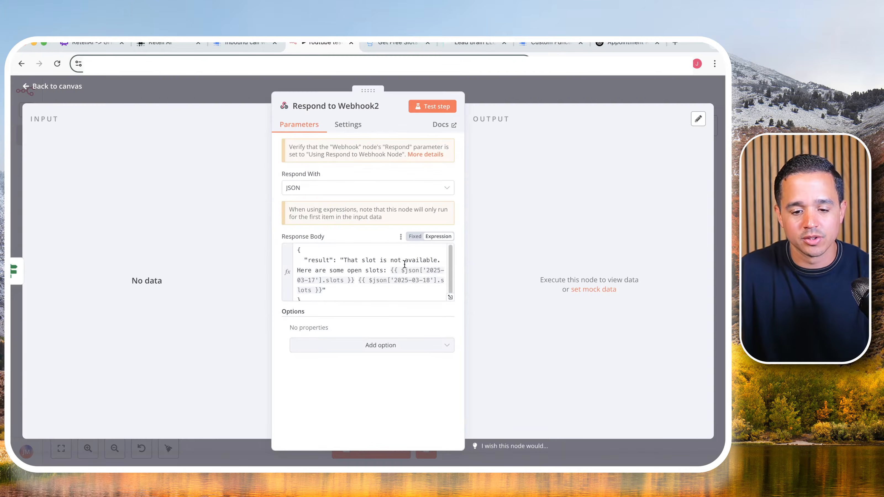
pyautogui.click(448, 299)
pyautogui.moveTo(274, 164); pyautogui.dragTo(337, 181)
pyautogui.press('BackSpace')
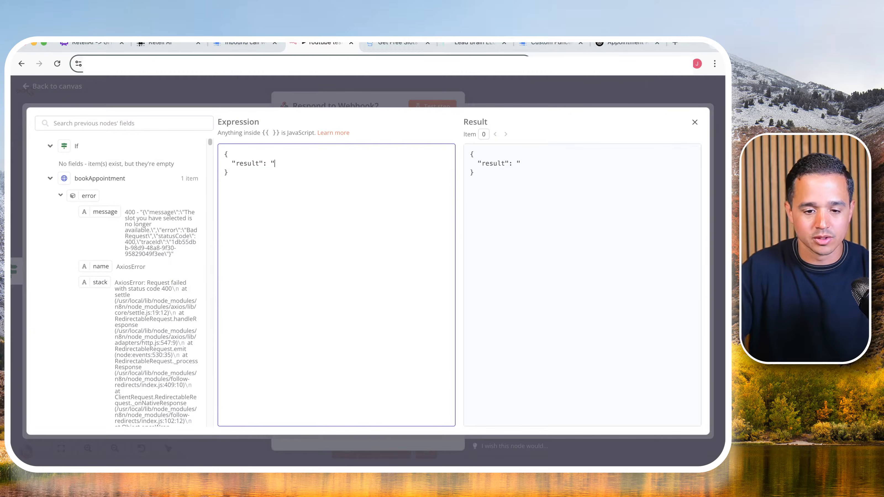
pyautogui.write('"')
pyautogui.press('Left')
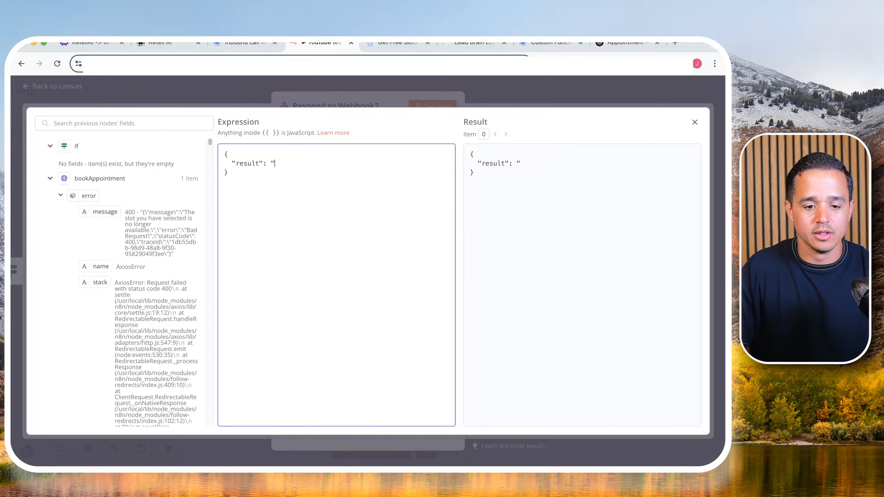
pyautogui.press('Delete')
pyautogui.press('Delete')
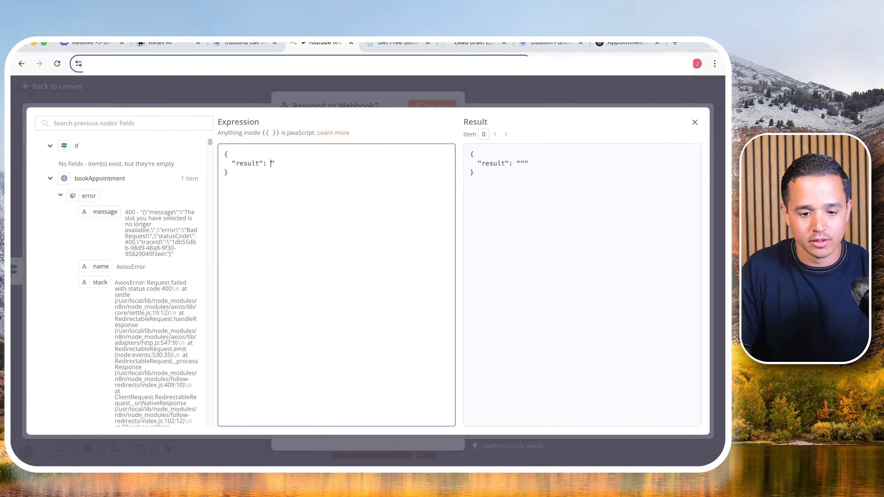
pyautogui.press('BackSpace')
pyautogui.write('"')
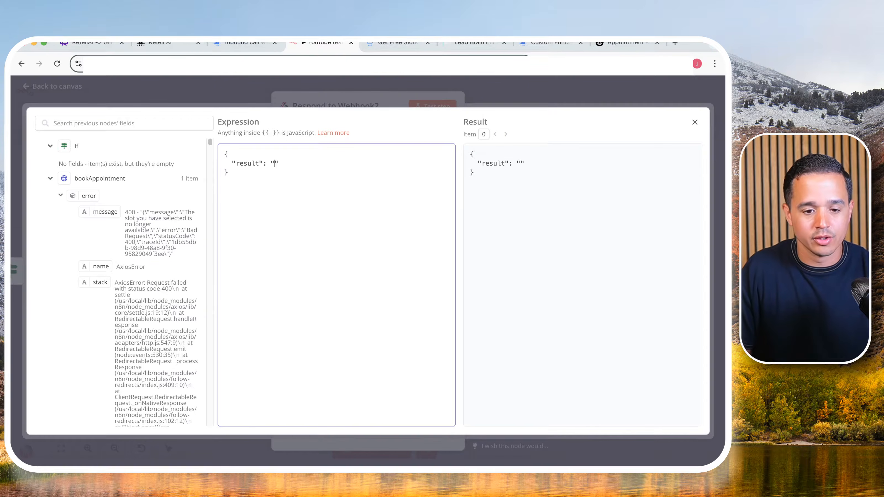
pyautogui.write('Your app')
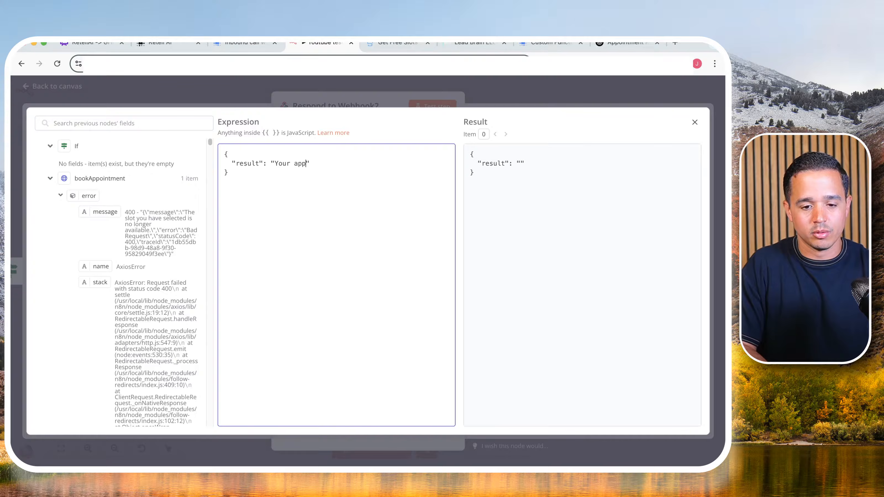
pyautogui.press('BackSpace')
pyautogui.press('BackSpace')
pyautogui.press('BackSpace')
pyautogui.press('BackSpace')
pyautogui.press('BackSpace')
# - Set Respond to Webhook2's result message to "The appointment has been successfully booked." and save the workflow
pyautogui.write('The appointment')
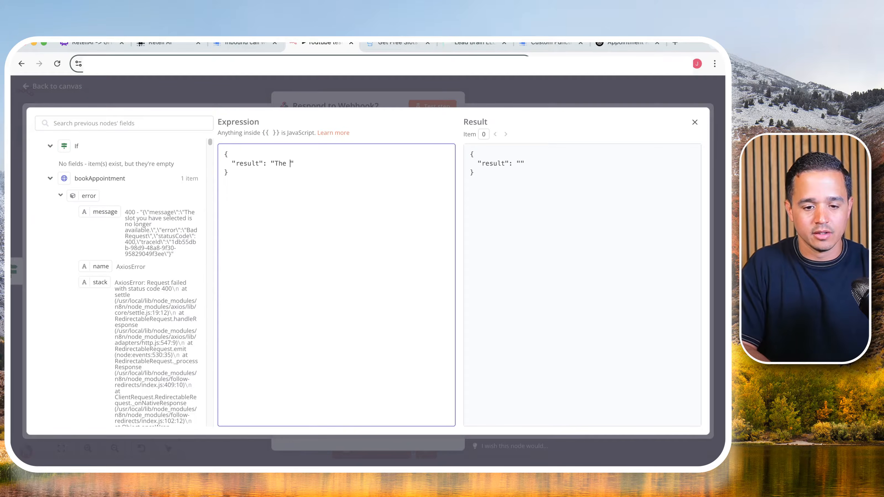
pyautogui.write(' has ')
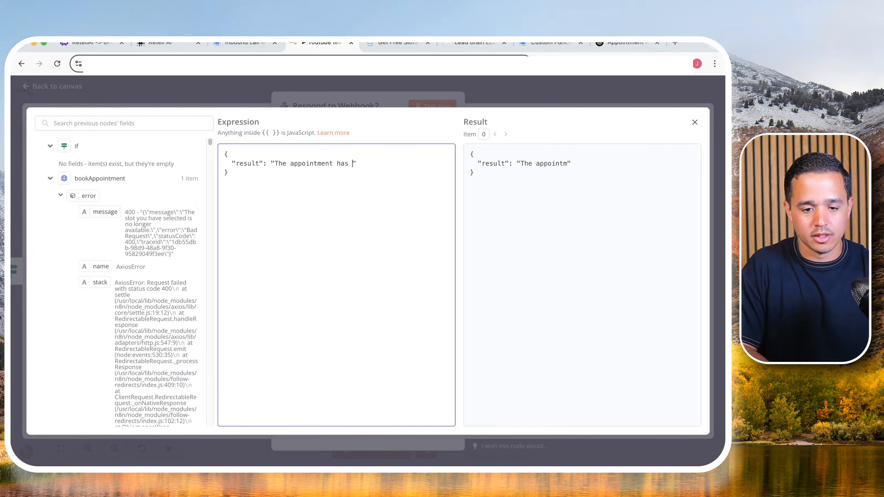
pyautogui.write('been successf')
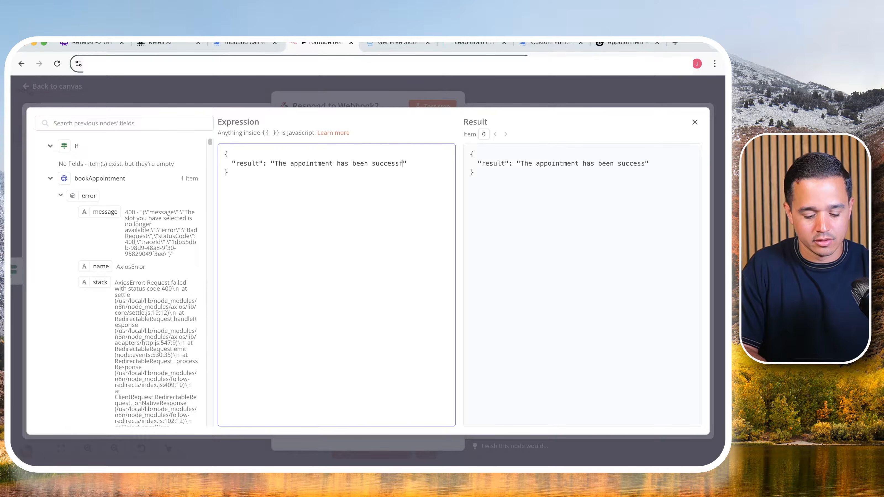
pyautogui.write('ully booked.')
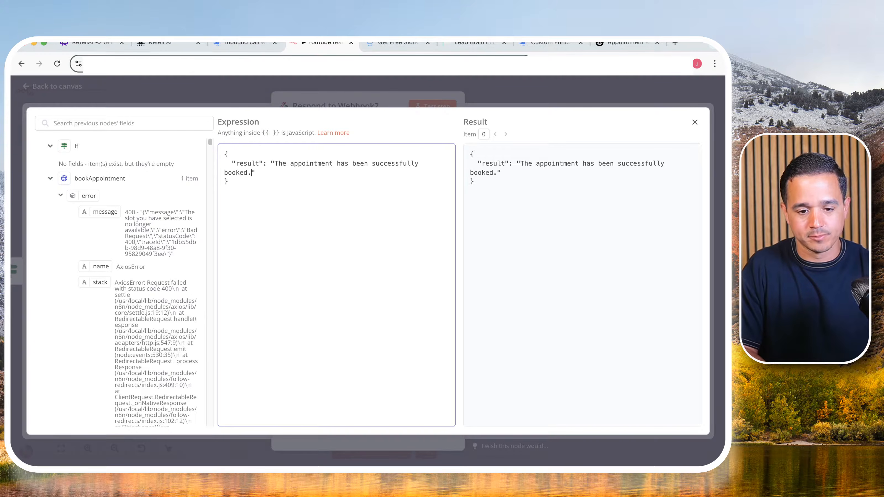
pyautogui.click(574, 97)
pyautogui.click(575, 97)
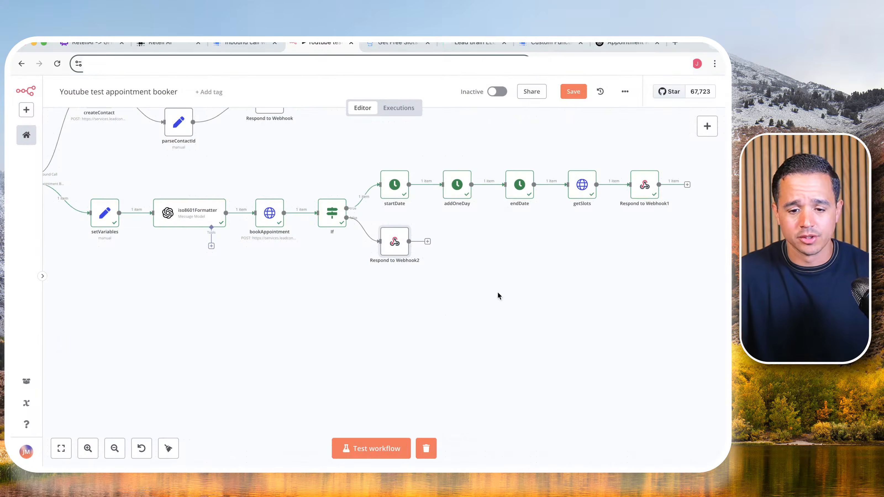
pyautogui.click(573, 95)
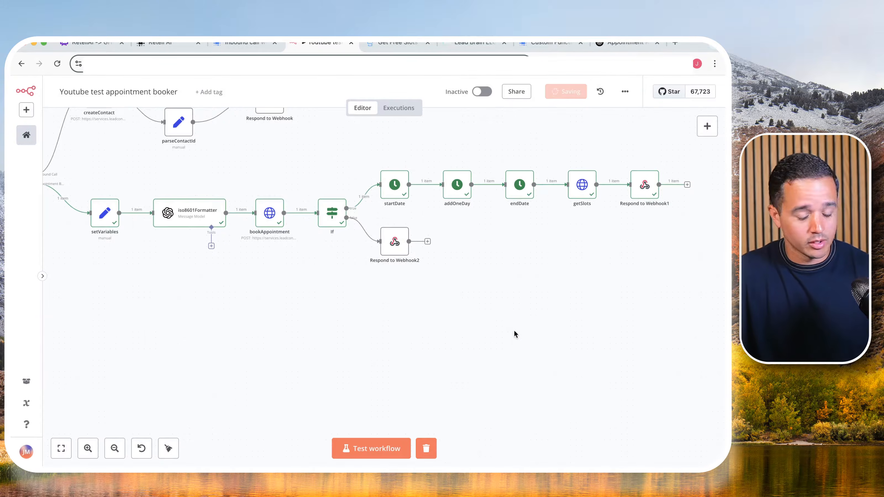
# - Test the whole workflow three times, once for the incoming call event and twice for appointment booking events
pyautogui.scroll(-2, 520, 316)
pyautogui.scroll(-1, 521, 316)
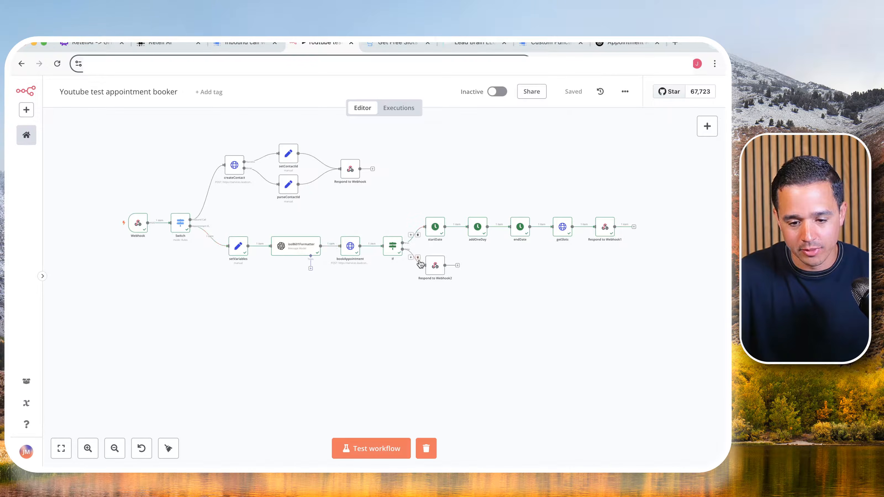
pyautogui.click(369, 450)
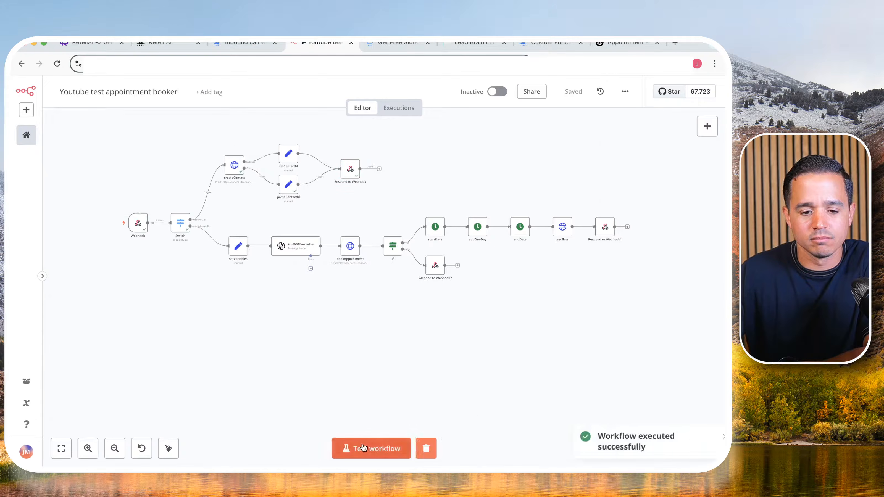
pyautogui.click(362, 446)
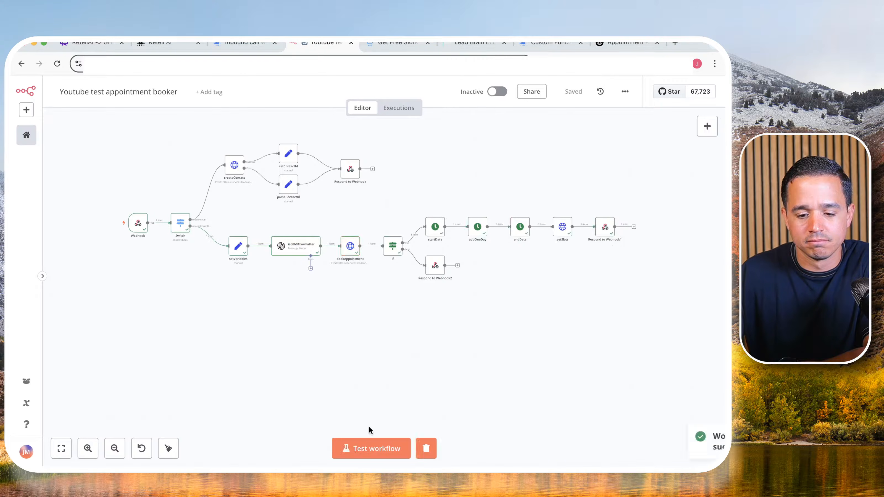
pyautogui.click(368, 446)
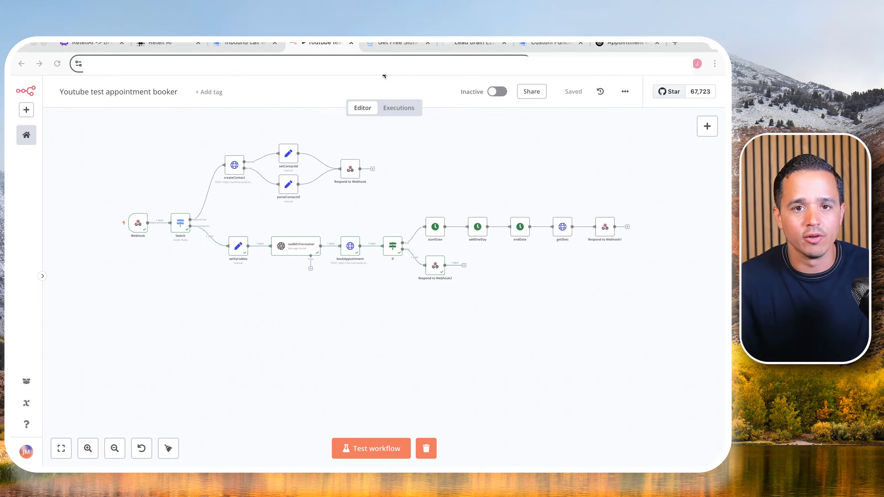
# - Switch to the Lead Brain GoHighLevel account, reload the upcoming appointments list and check the booked appointment times
pyautogui.click(473, 43)
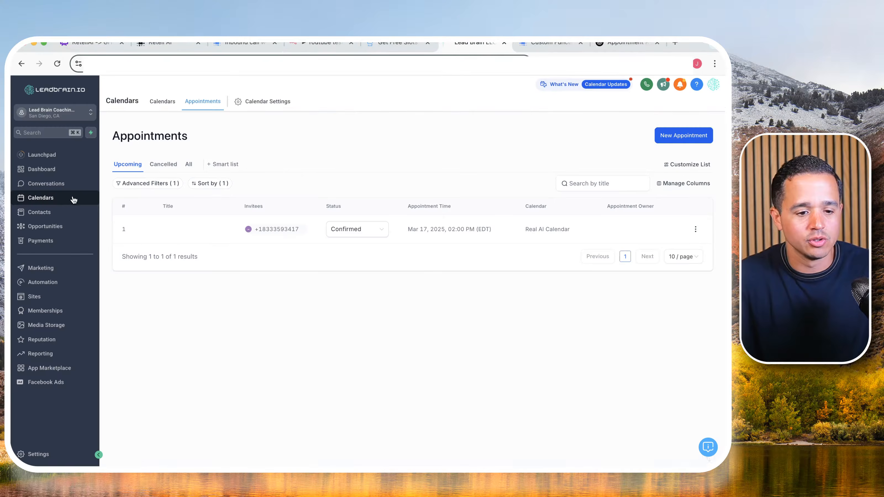
pyautogui.click(162, 101)
pyautogui.click(204, 102)
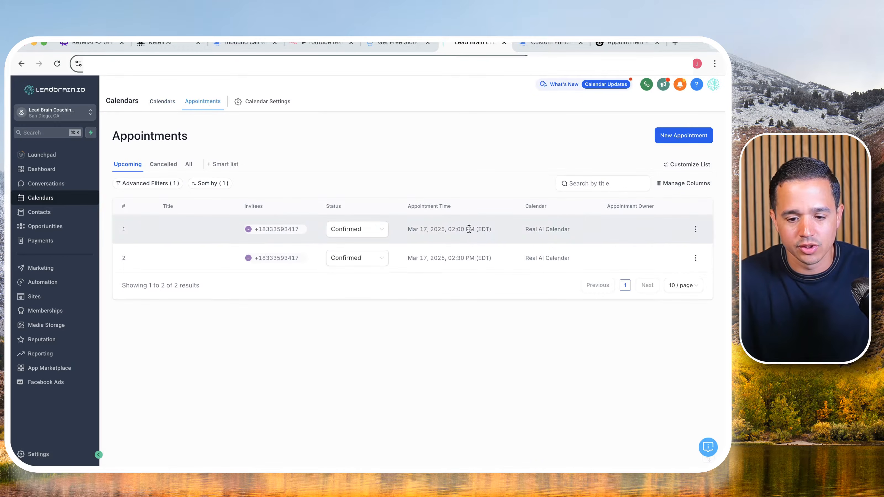
pyautogui.click(461, 230)
pyautogui.click(458, 257)
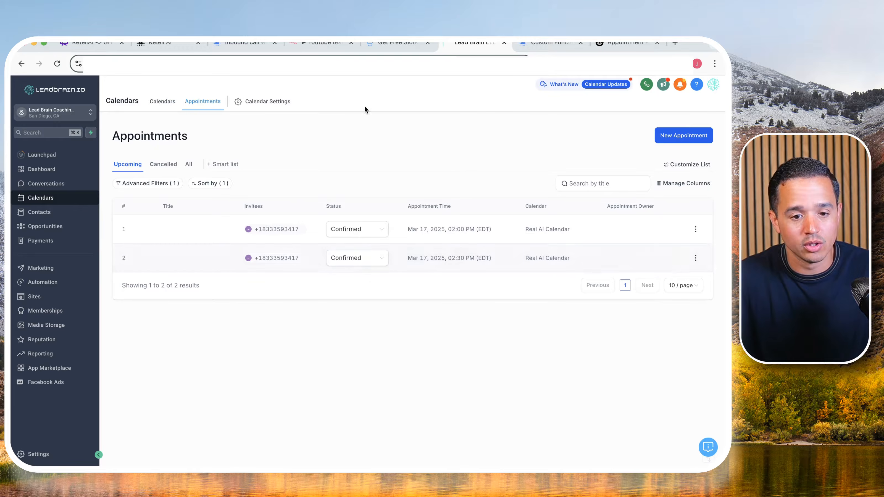
# - Switch back to n8n, copy the Webhook node's production URL and activate the workflow
pyautogui.click(320, 46)
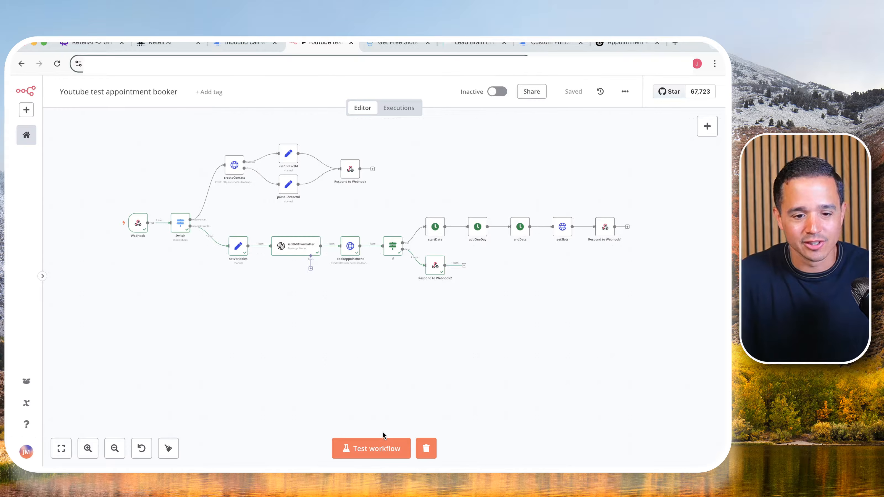
pyautogui.doubleClick(138, 223)
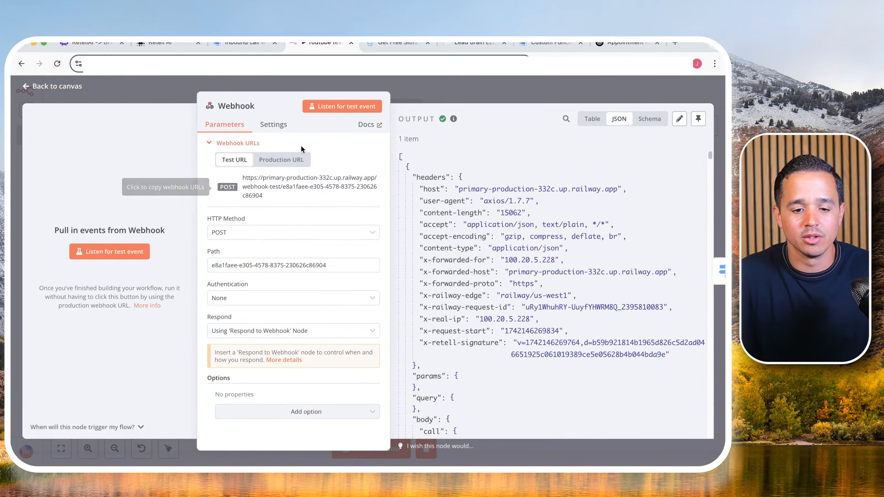
pyautogui.click(284, 161)
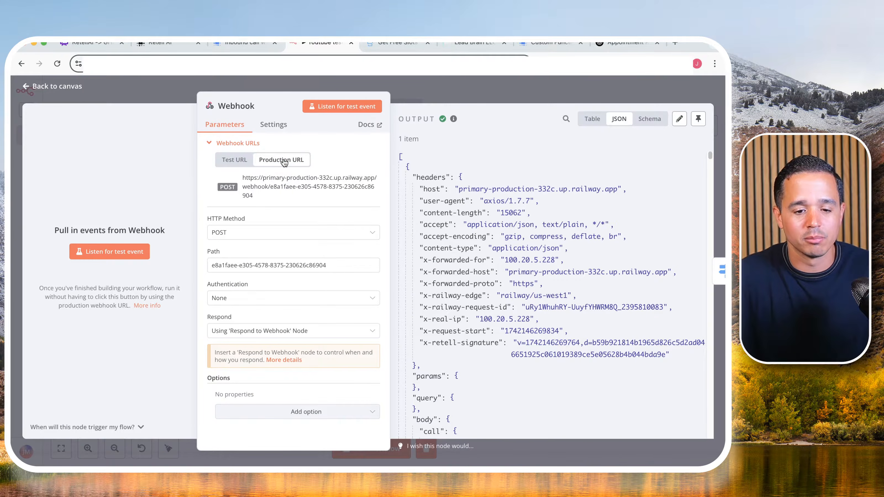
pyautogui.click(278, 179)
pyautogui.click(420, 94)
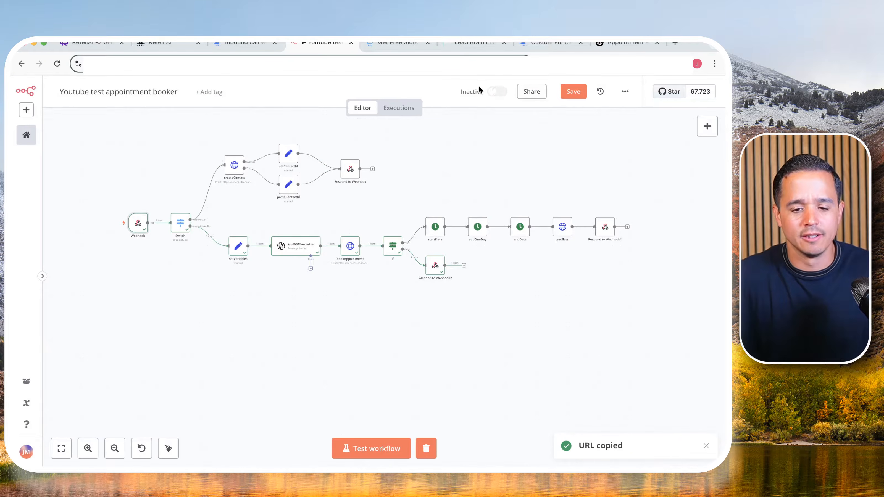
pyautogui.click(495, 93)
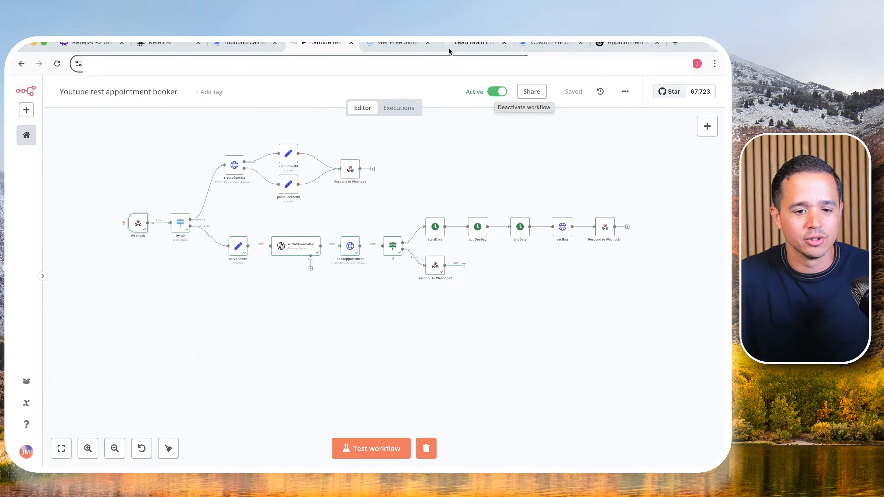
# - Switch to Retell AI, replace the appointmentBooking function's URL with the copied production webhook URL and update the function
pyautogui.click(165, 49)
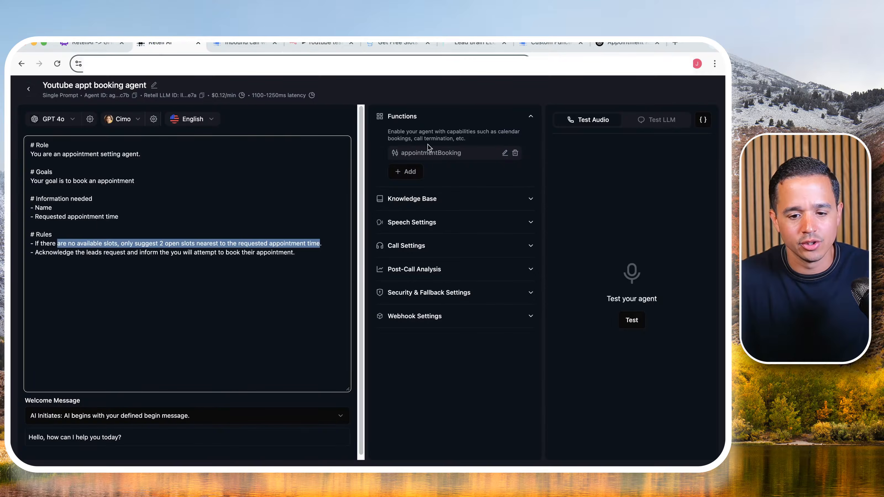
pyautogui.click(506, 154)
pyautogui.scroll(-2, 347, 256)
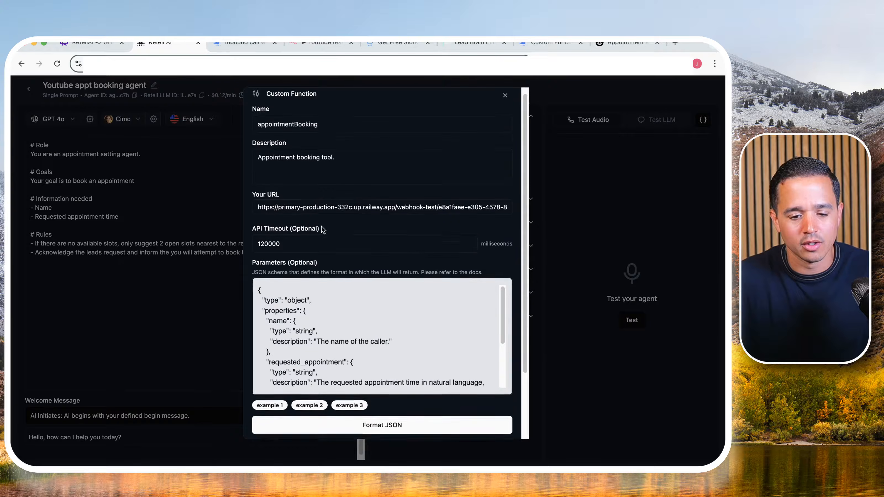
pyautogui.click(422, 190)
pyautogui.doubleClick(431, 189)
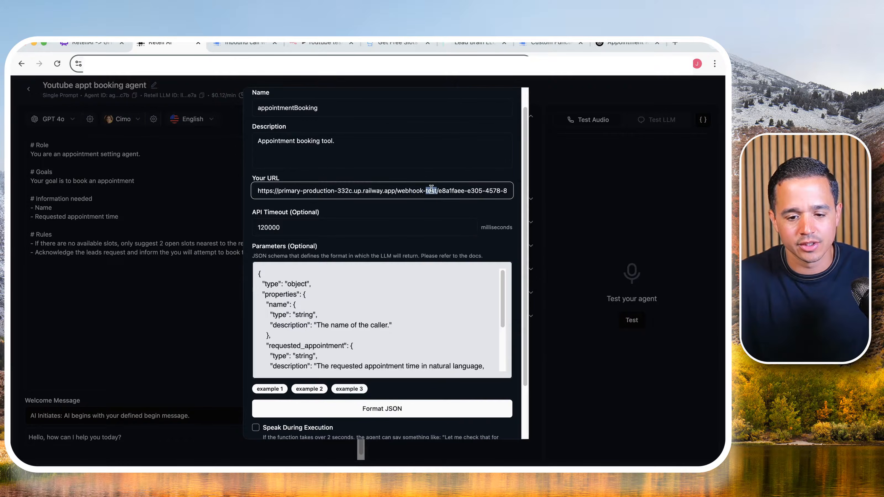
pyautogui.tripleClick(428, 190)
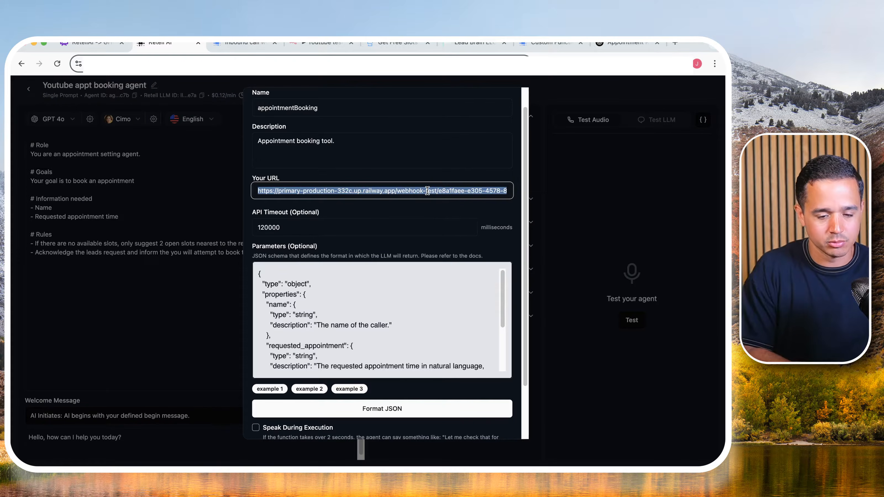
pyautogui.press('super+v')
pyautogui.scroll(-3, 469, 349)
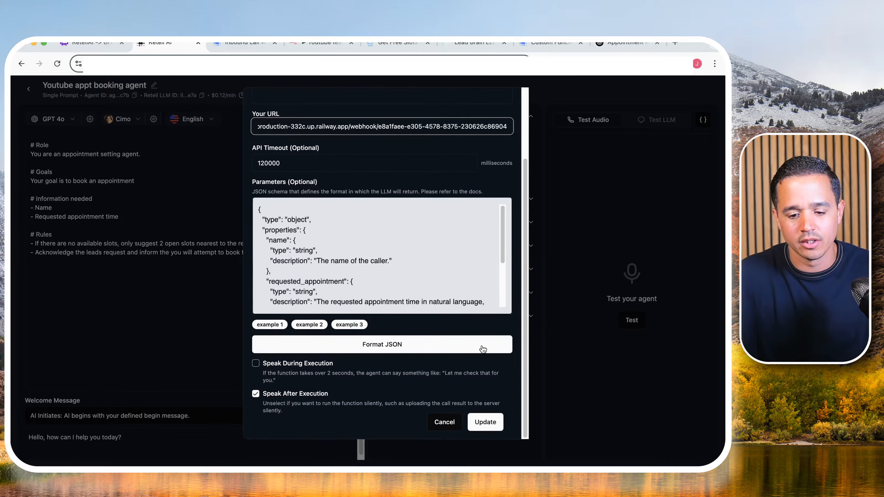
pyautogui.click(486, 422)
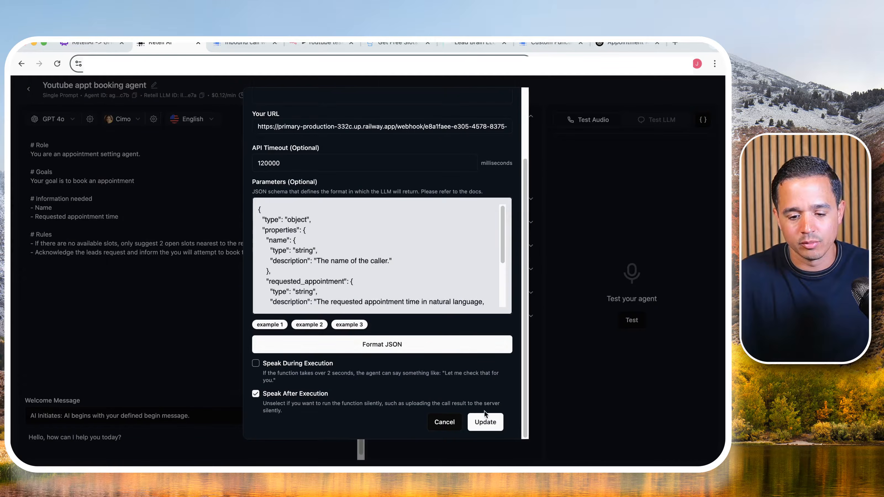
pyautogui.click(486, 419)
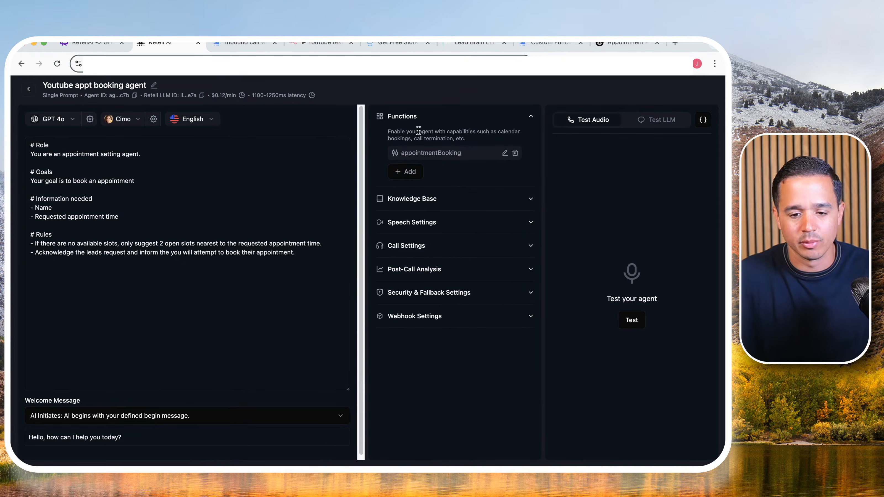
# - Replace the phone number's inbound webhook with the production webhook URL and go back to the agents list
pyautogui.click(29, 91)
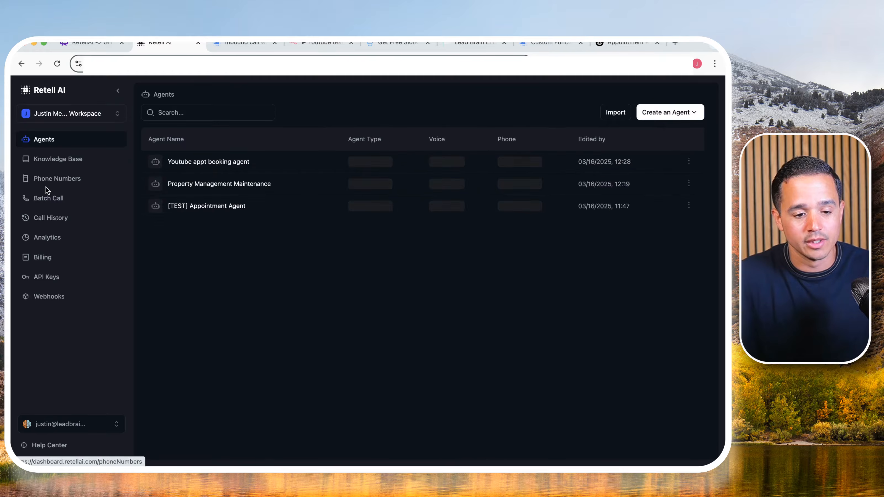
pyautogui.click(51, 184)
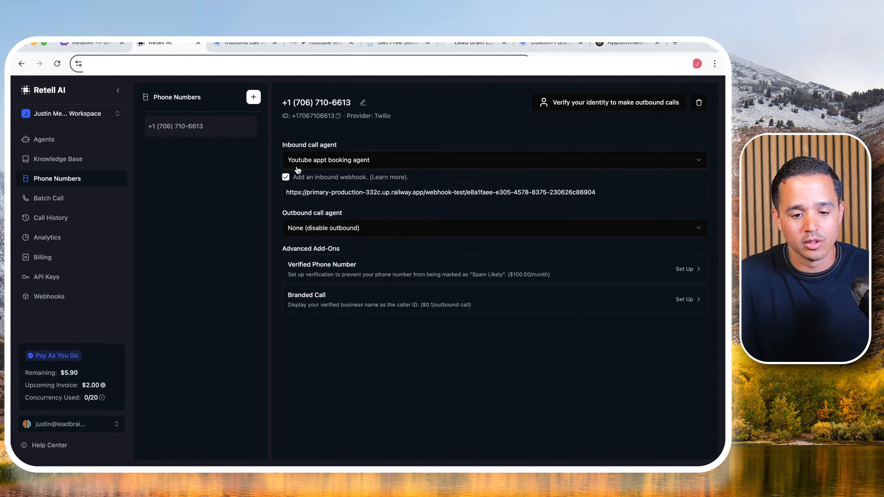
pyautogui.tripleClick(313, 190)
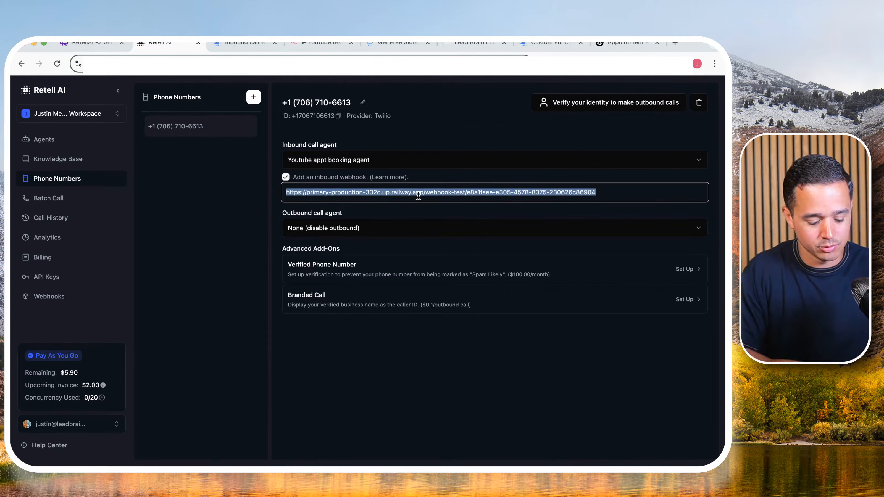
pyautogui.press('super+v')
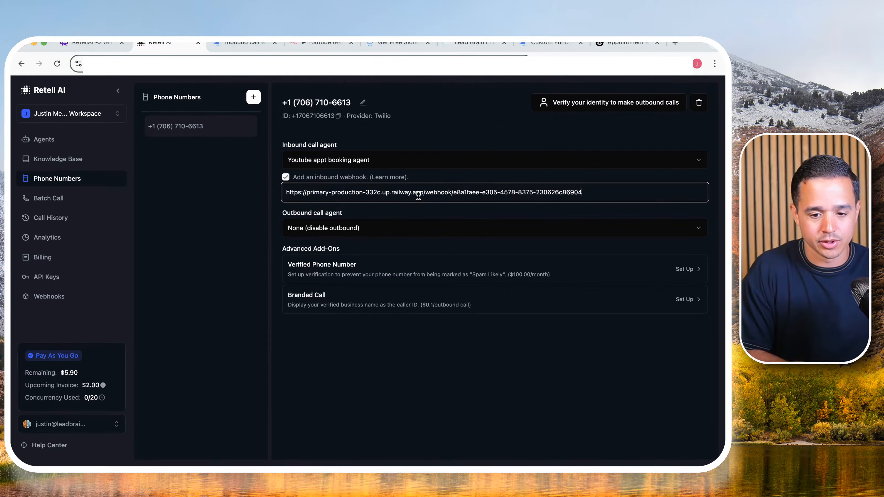
pyautogui.click(406, 358)
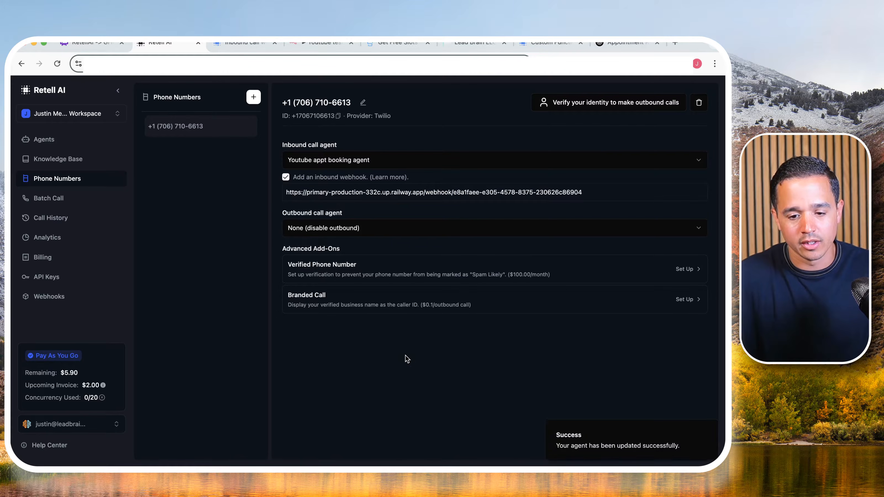
pyautogui.click(79, 141)
# - Switch to the Lead Brain account and delete the only contact, confirming with DELETE and dismissing the progress notice
pyautogui.click(474, 43)
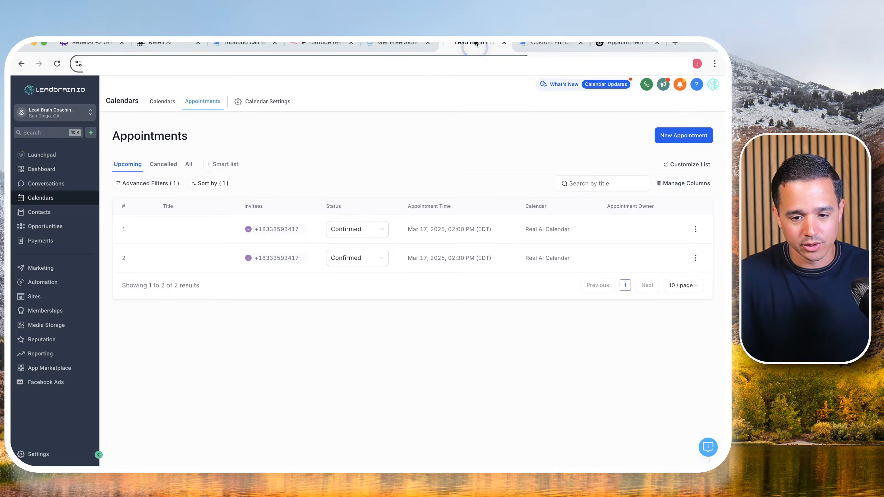
pyautogui.click(39, 212)
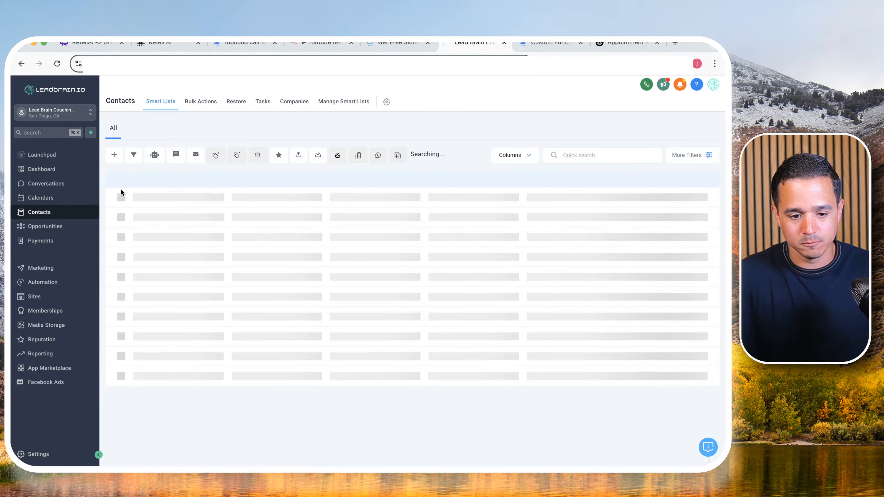
pyautogui.click(131, 192)
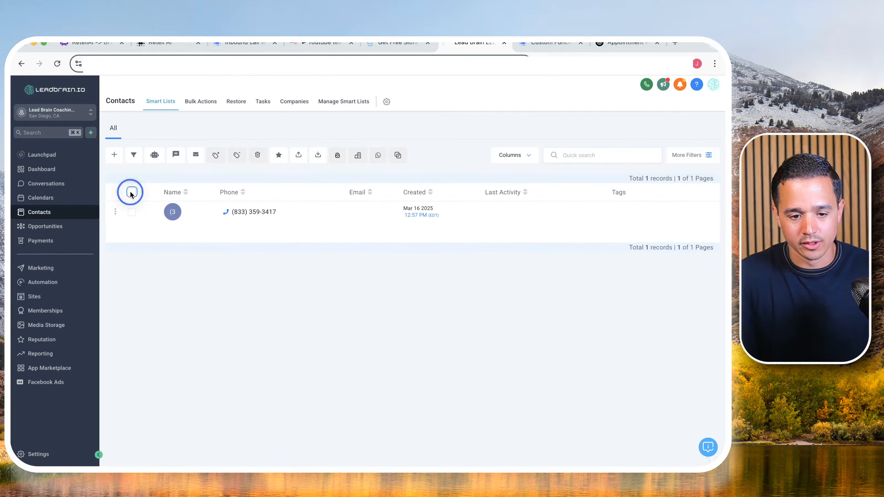
pyautogui.click(258, 155)
pyautogui.doubleClick(291, 299)
pyautogui.press('super+c')
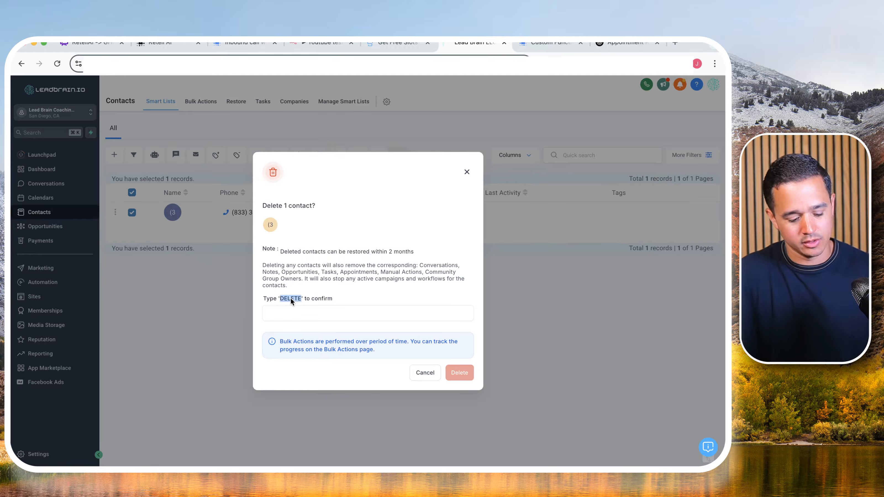
pyautogui.click(304, 309)
pyautogui.press('super+v')
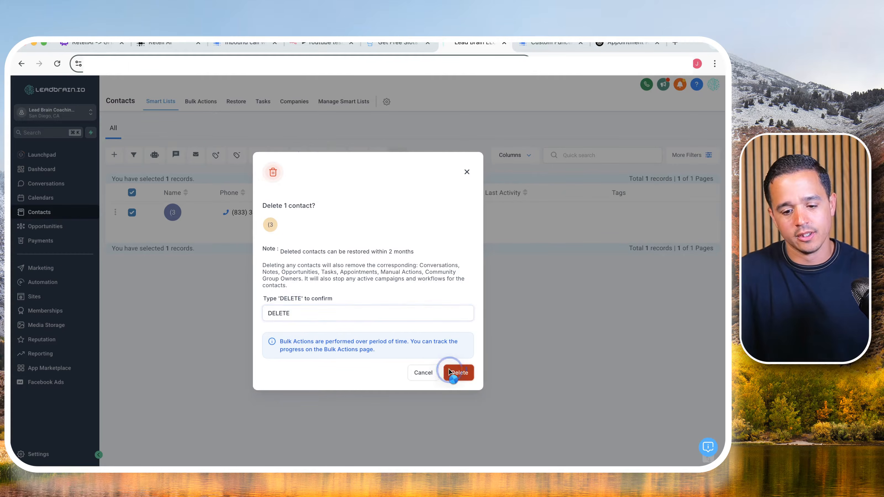
pyautogui.click(454, 371)
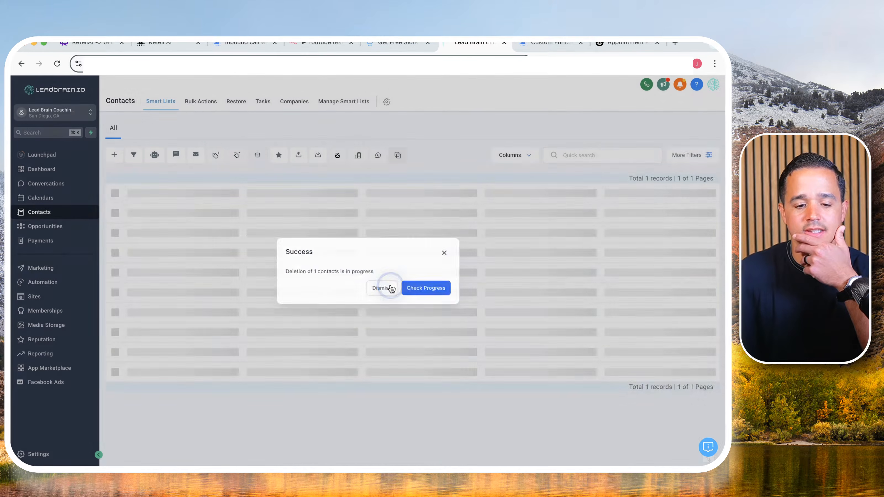
pyautogui.click(383, 289)
# - Check the upcoming appointments list and the contacts list for remaining test records
pyautogui.click(57, 196)
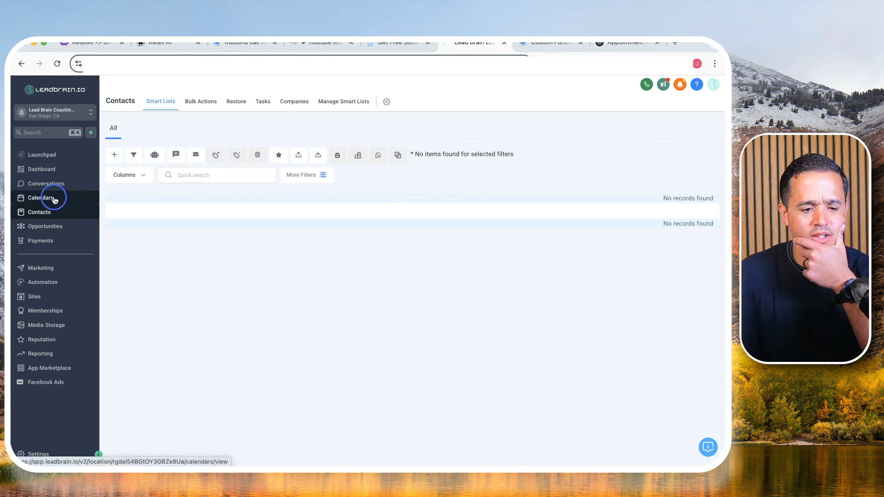
pyautogui.click(203, 101)
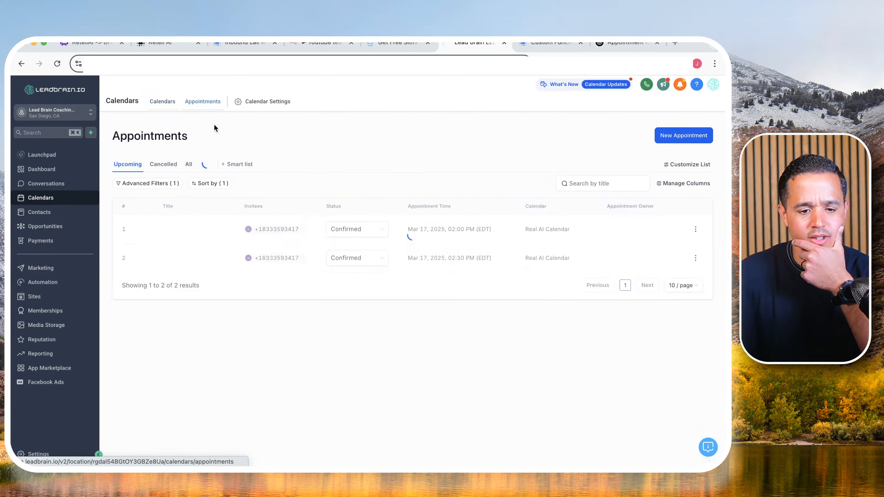
pyautogui.click(83, 211)
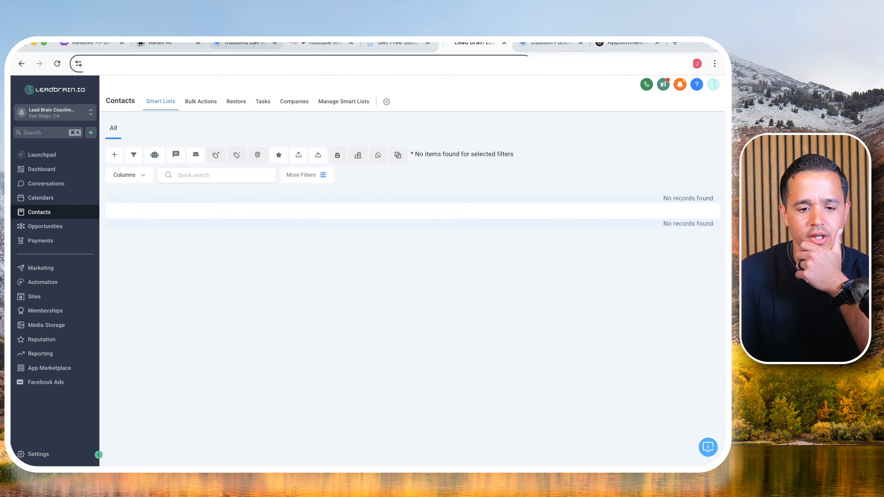
# - Switch to n8n and examine each new execution of the Youtube test appointment booker workflow during the live call
pyautogui.click(321, 43)
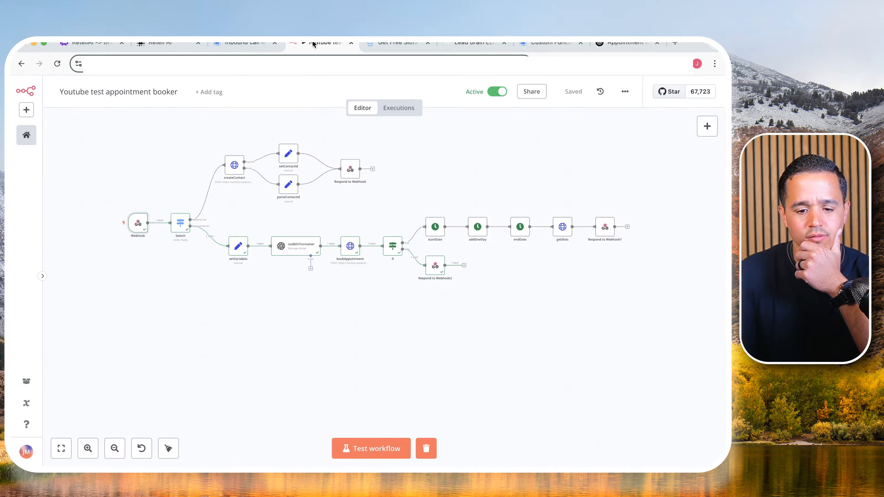
pyautogui.click(412, 109)
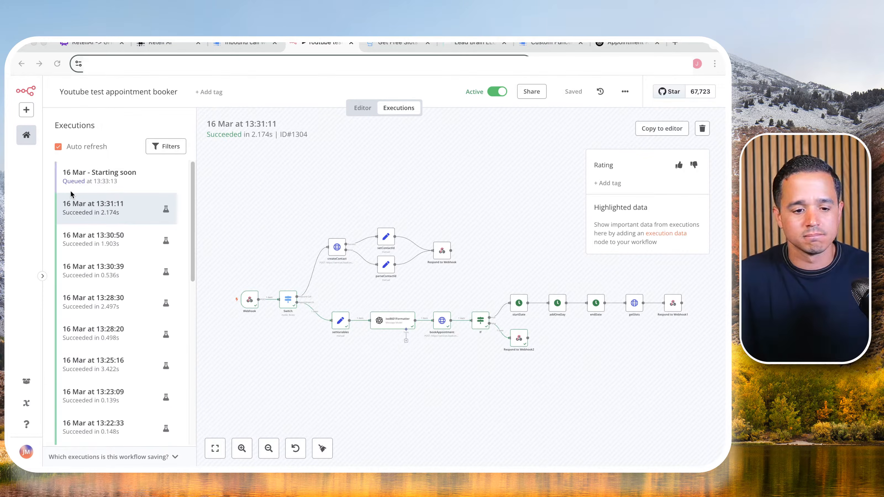
pyautogui.click(123, 176)
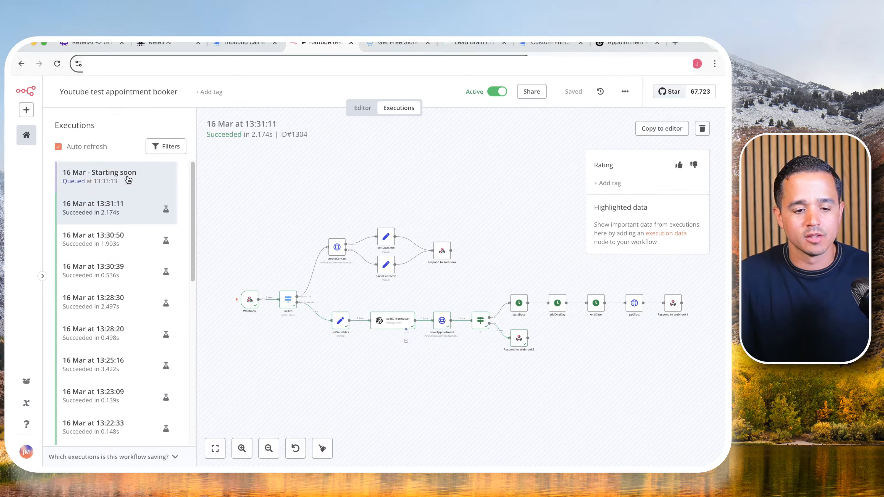
pyautogui.click(129, 179)
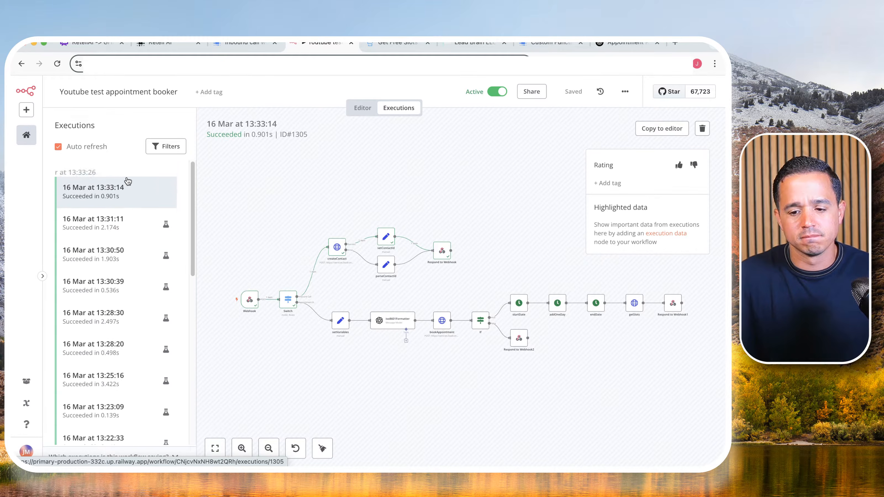
pyautogui.click(128, 181)
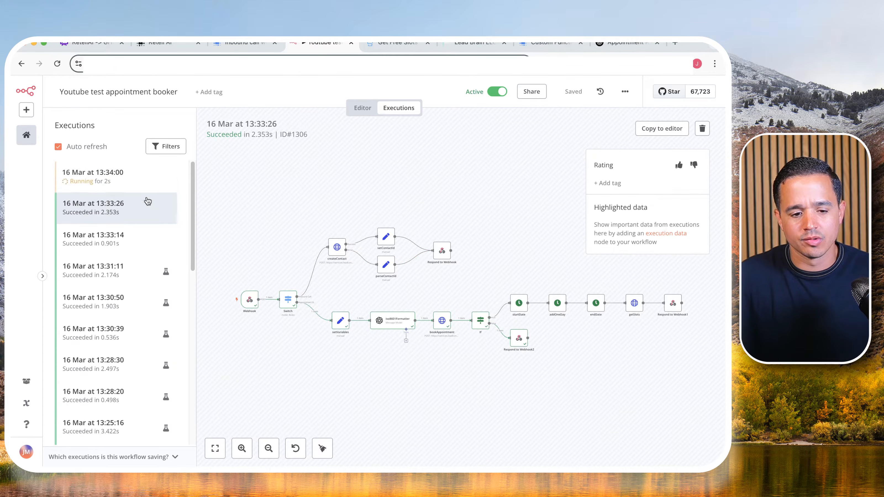
pyautogui.click(111, 177)
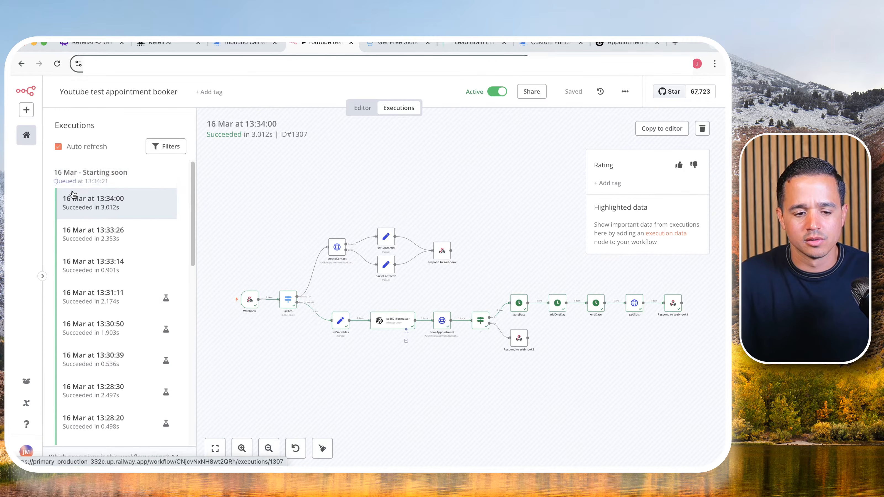
pyautogui.click(86, 175)
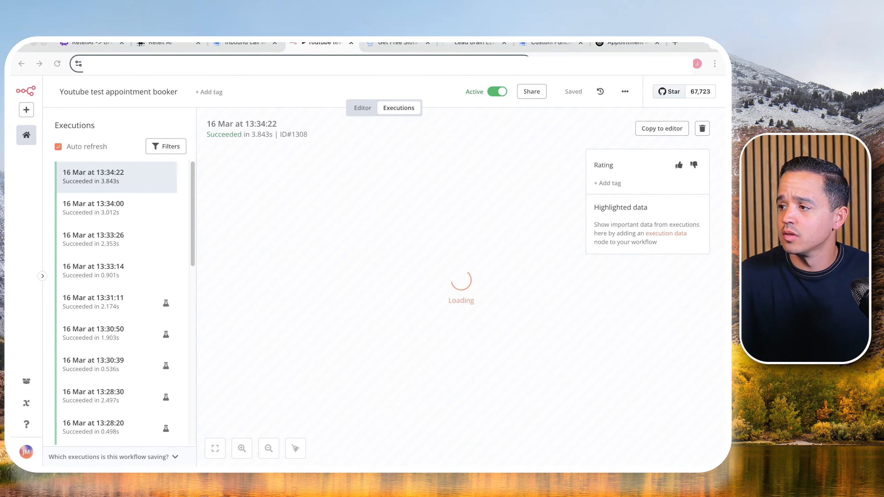
# - Switch to the Lead Brain account and check the refreshed contacts list and the upcoming appointments
pyautogui.click(474, 43)
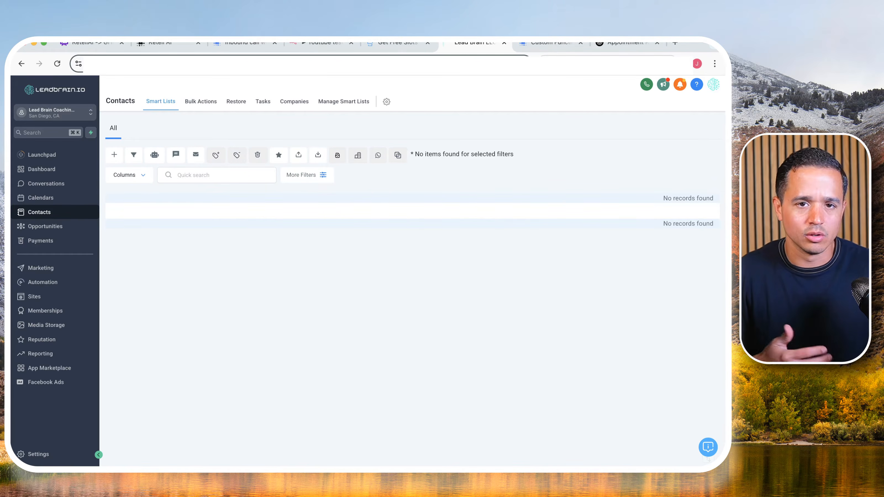
pyautogui.click(41, 201)
pyautogui.click(41, 211)
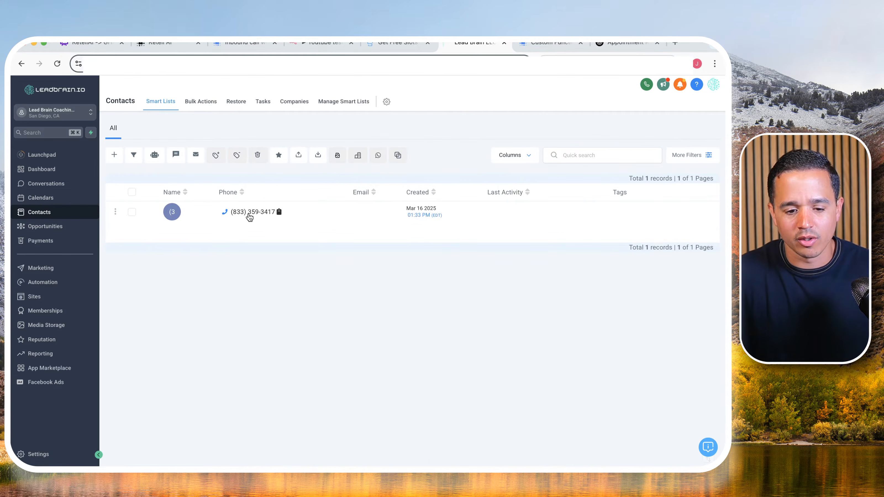
pyautogui.click(54, 202)
pyautogui.click(202, 101)
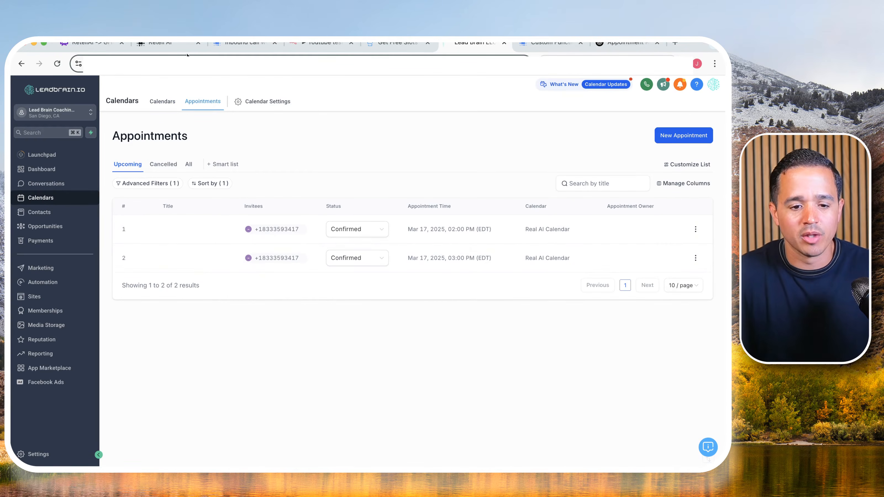
# - Switch to Retell AI and preview the Speak During Execution option of the Youtube appt booking agent's appointmentBooking function, discarding the change
pyautogui.click(165, 47)
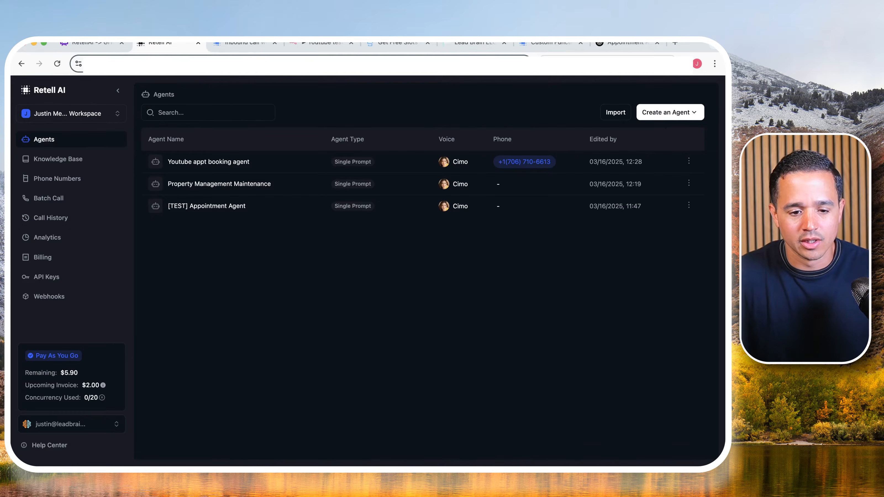
pyautogui.click(226, 163)
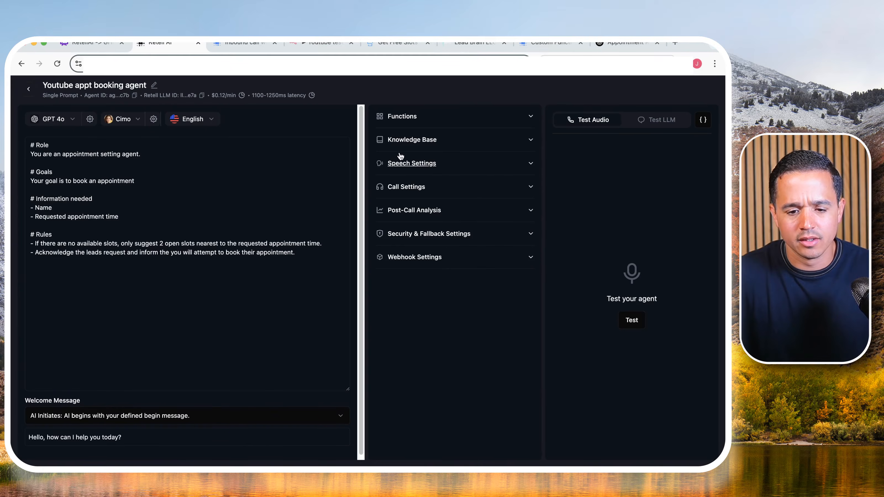
pyautogui.click(515, 116)
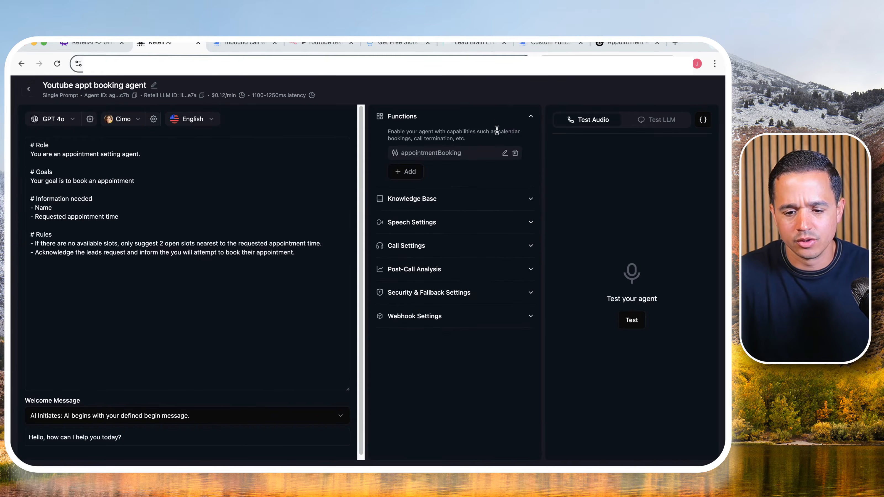
pyautogui.click(504, 153)
pyautogui.scroll(-3, 339, 264)
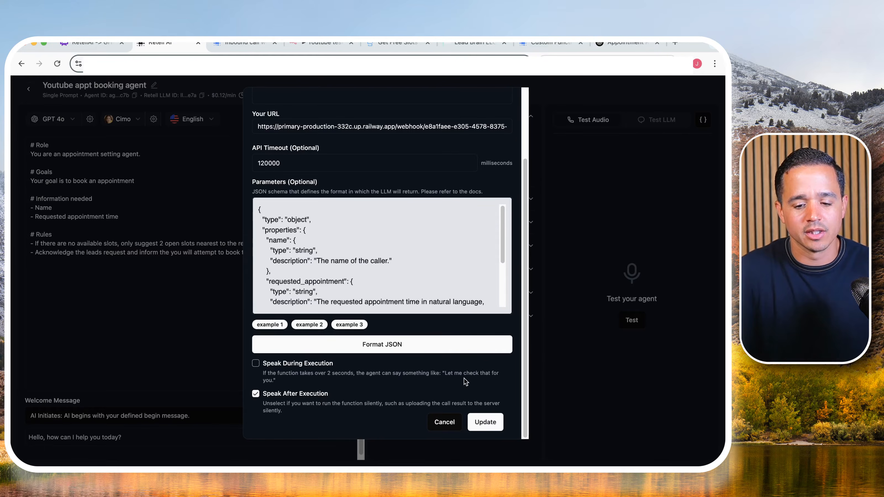
pyautogui.click(257, 364)
pyautogui.scroll(-1, 299, 369)
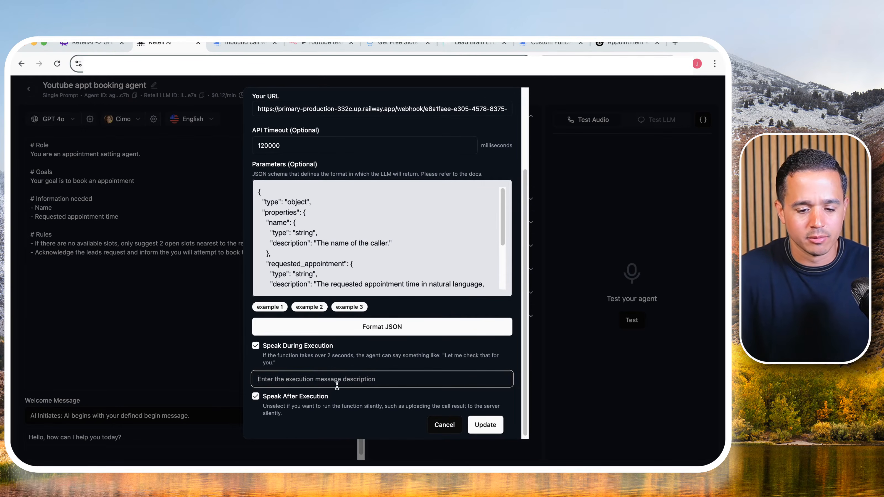
pyautogui.click(263, 346)
pyautogui.click(444, 425)
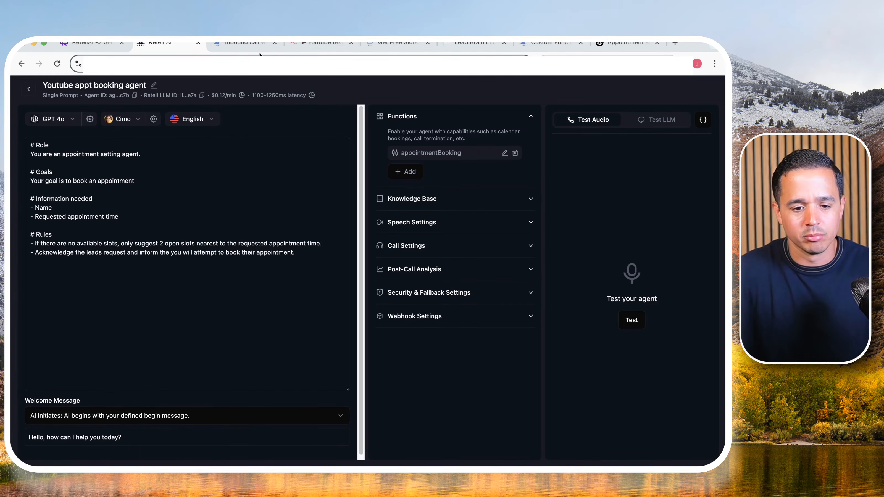
# - Switch to n8n, return from the executions to the workflow editor and clear the execution data
pyautogui.click(315, 43)
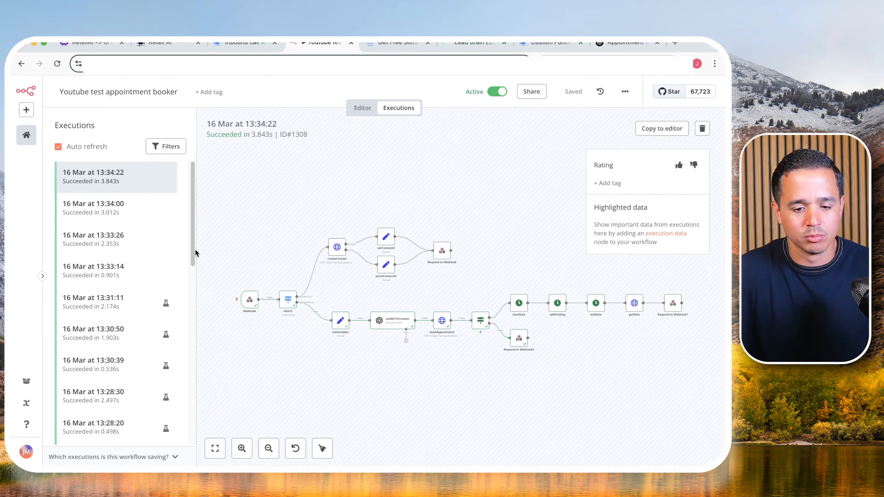
pyautogui.scroll(-1, 116, 219)
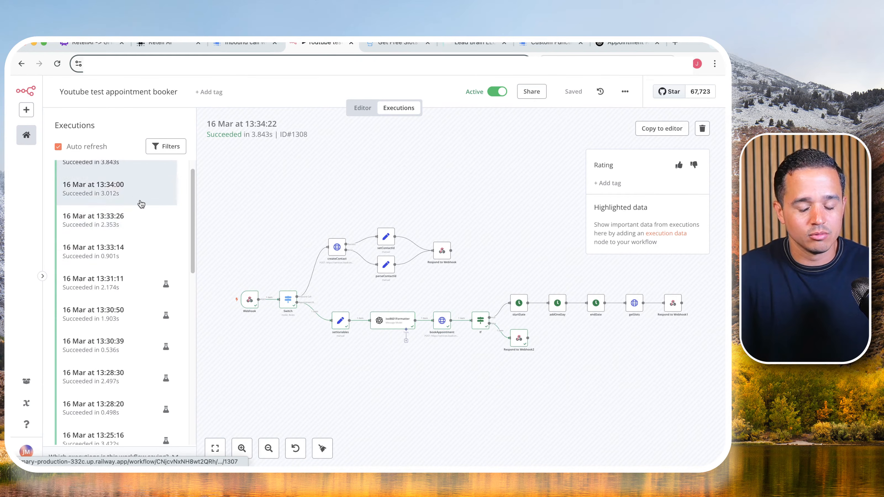
pyautogui.click(354, 108)
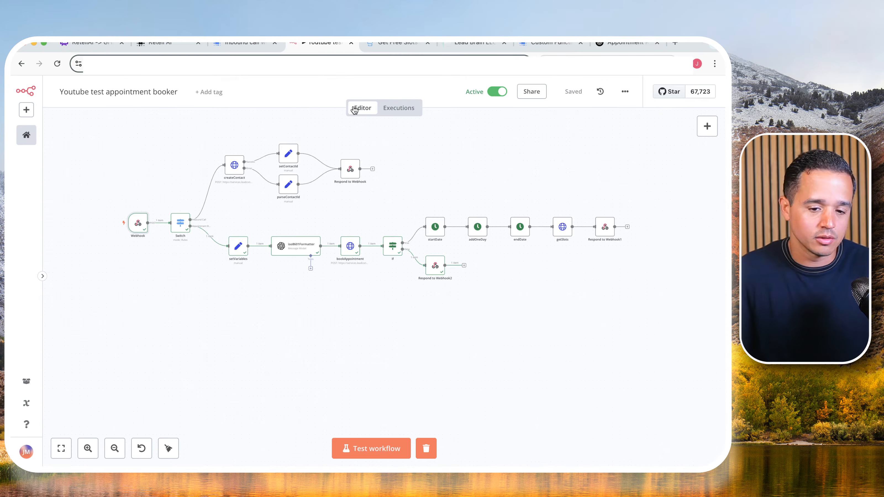
pyautogui.click(426, 449)
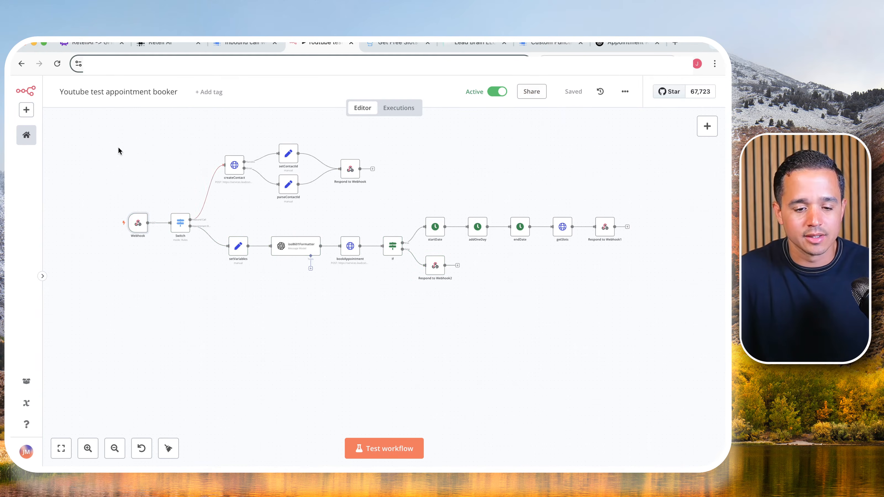
pyautogui.moveTo(119, 200)
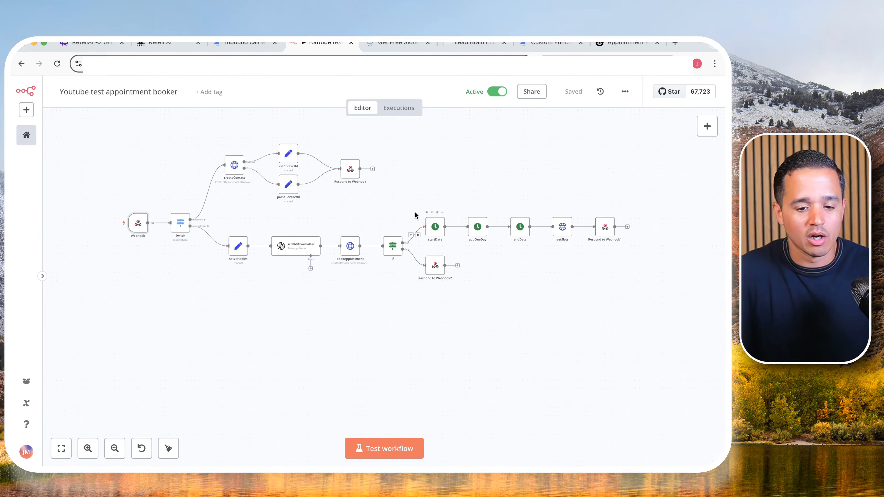
pyautogui.moveTo(205, 126); pyautogui.dragTo(322, 358)
pyautogui.click(414, 178)
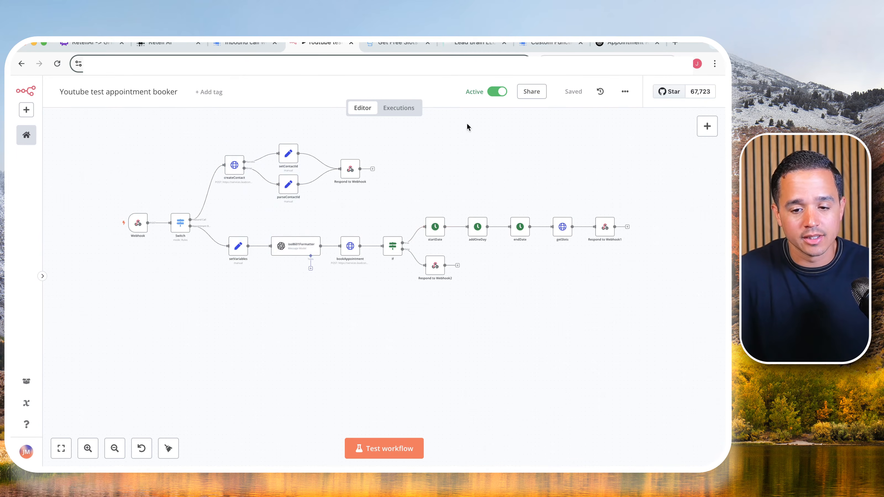
pyautogui.click(626, 92)
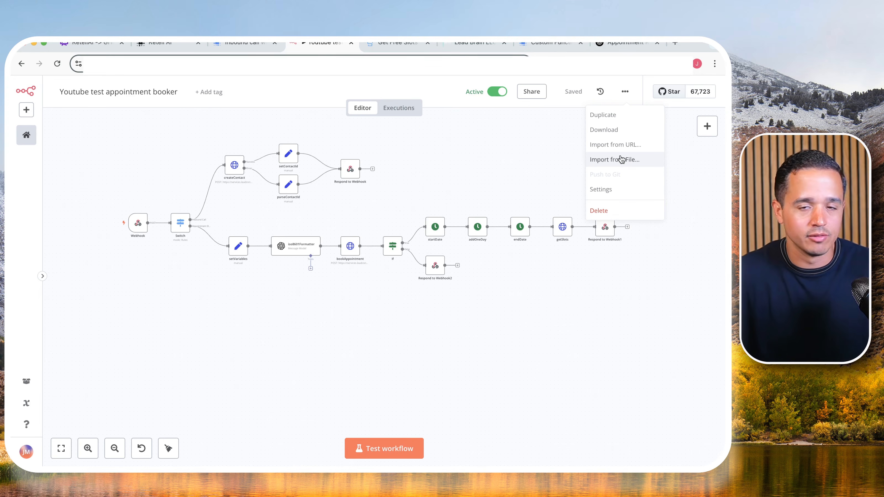
pyautogui.click(321, 296)
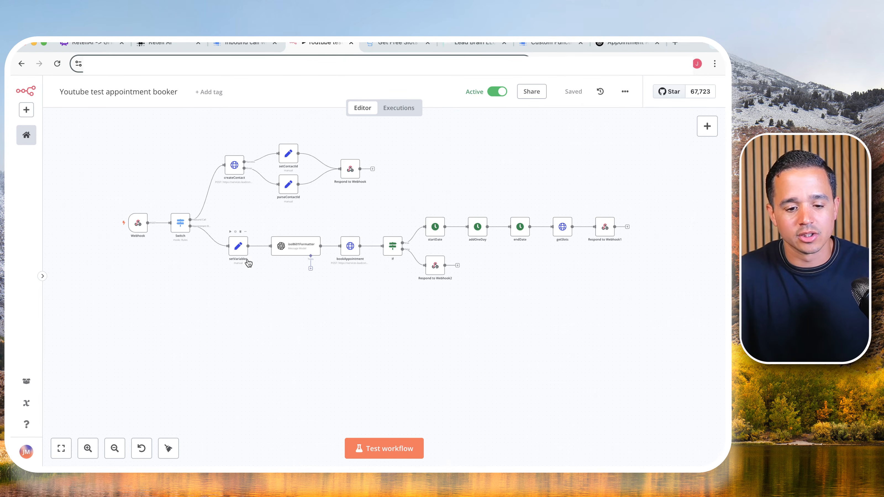
# - Review the location, contact and calendar ID fields in the setVariables node and the body parameters in the createContact node
pyautogui.doubleClick(239, 248)
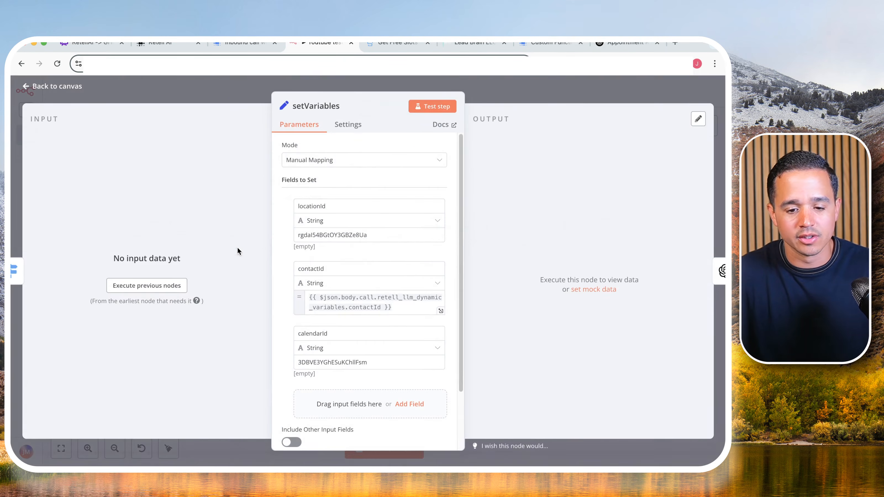
pyautogui.click(219, 92)
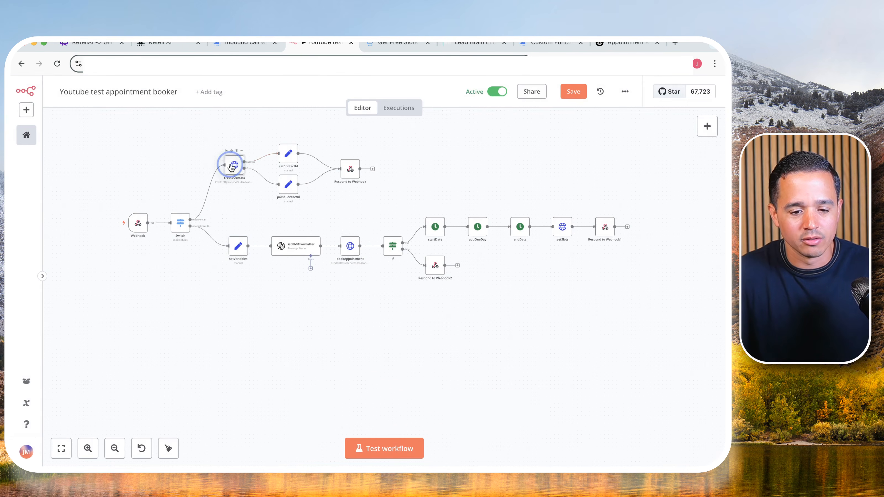
pyautogui.doubleClick(234, 164)
pyautogui.scroll(-7, 322, 186)
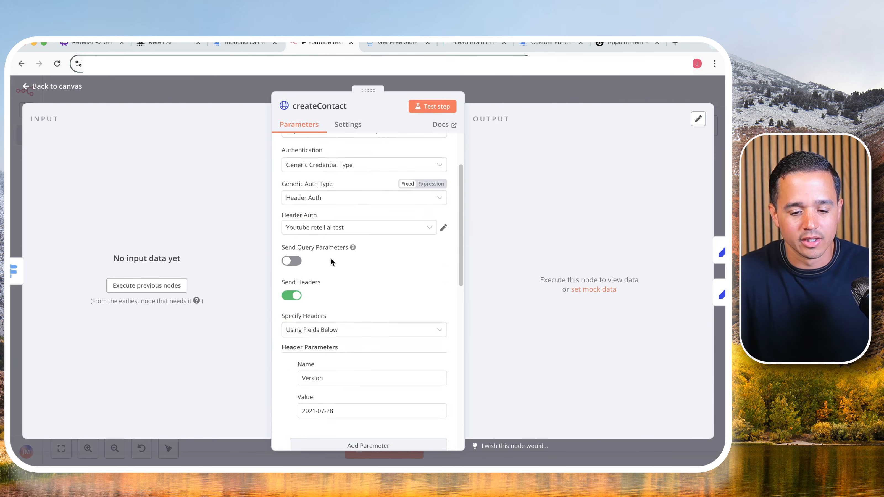
pyautogui.scroll(-5, 331, 278)
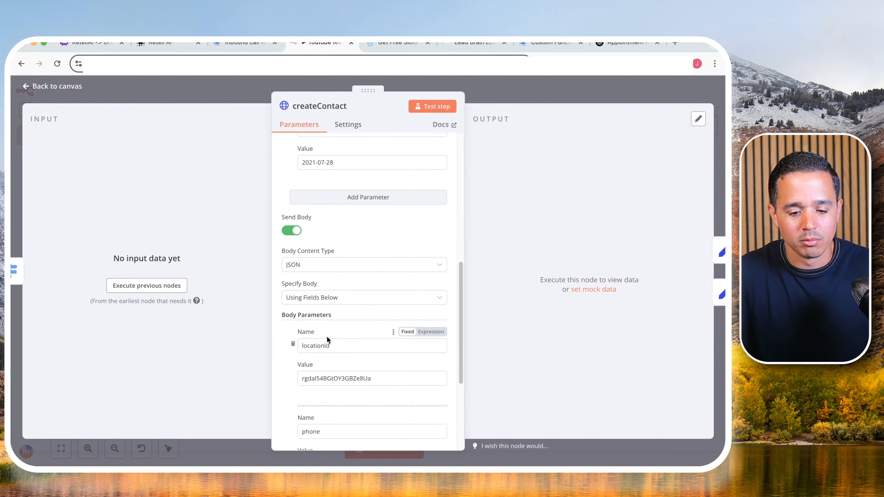
pyautogui.click(344, 313)
pyautogui.doubleClick(343, 313)
pyautogui.click(512, 92)
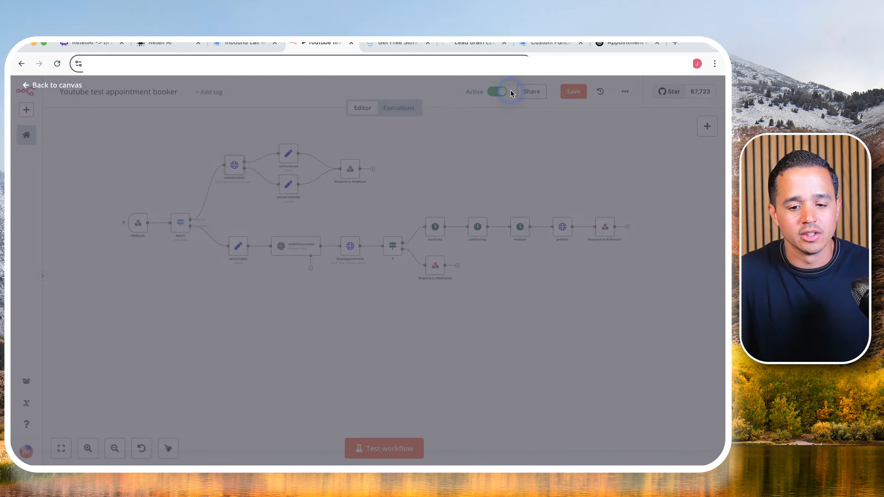